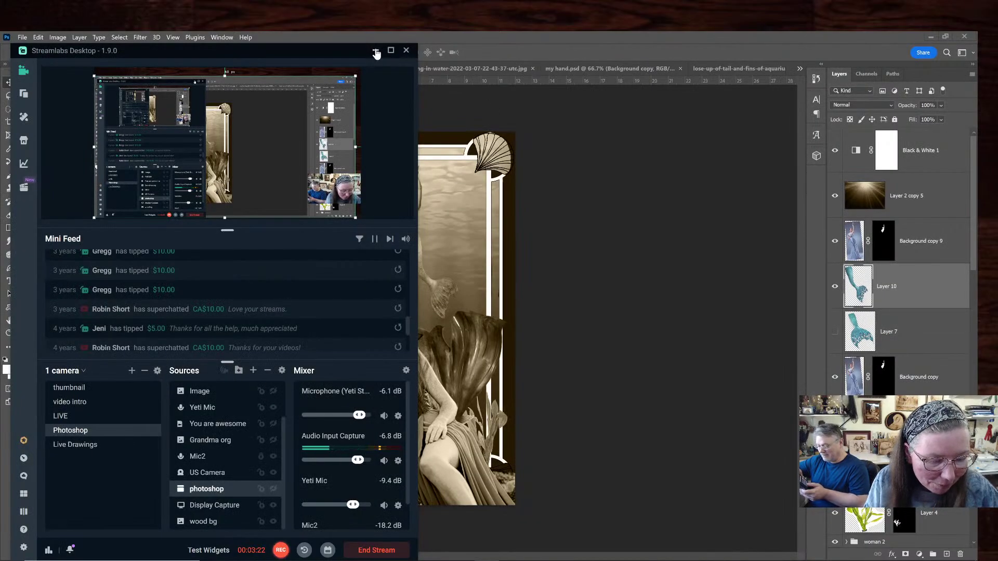
Minimize Streamlabs Desktop and hide the Black & White 1 and Layer 2 copy 5 layers in the mermaid composition
{"action": "left_click", "coordinate": [375, 48]}
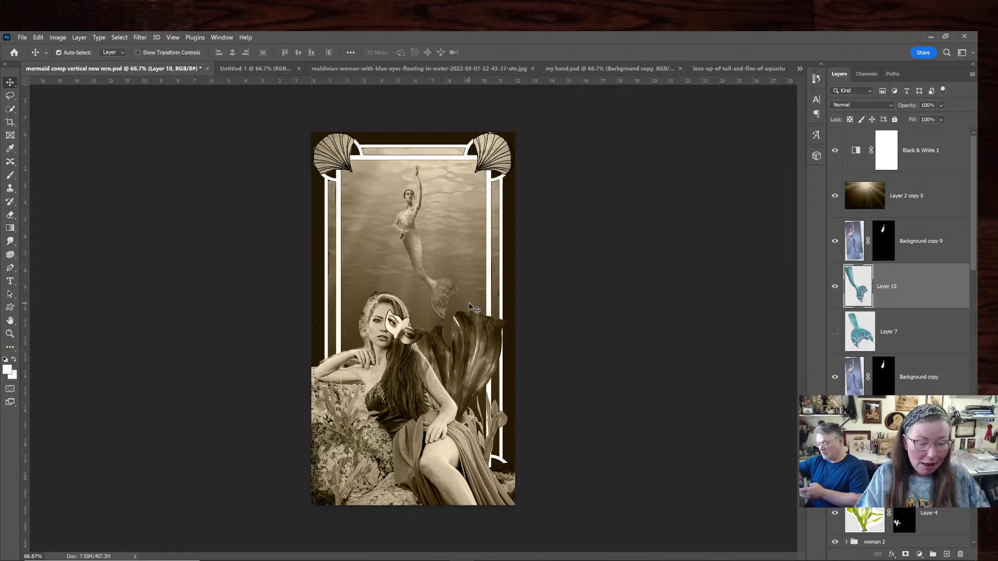
{"action": "key", "text": "ctrl+plus"}
{"action": "key", "text": "ctrl+plus"}
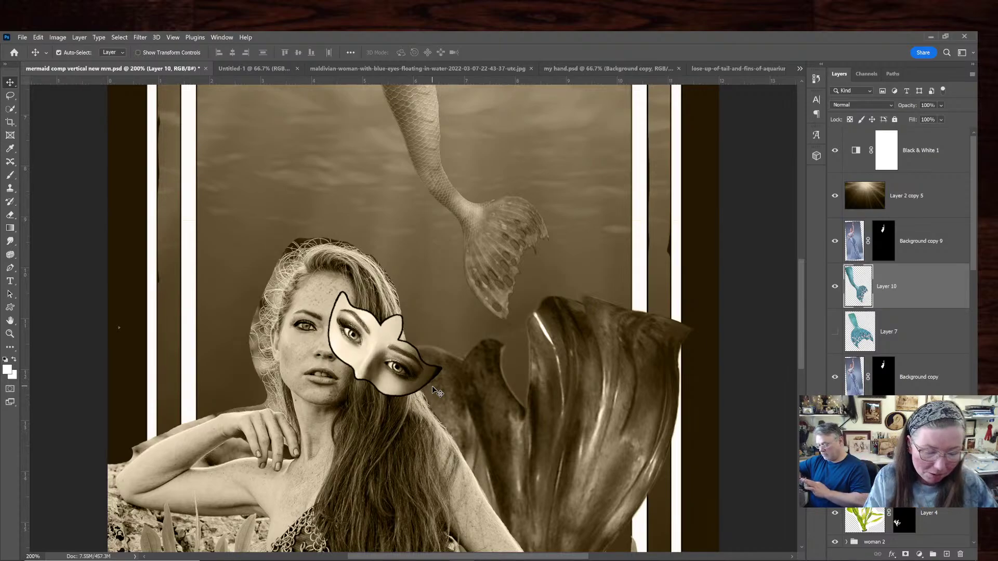
{"action": "key", "text": "ctrl+minus"}
{"action": "key", "text": "ctrl+minus"}
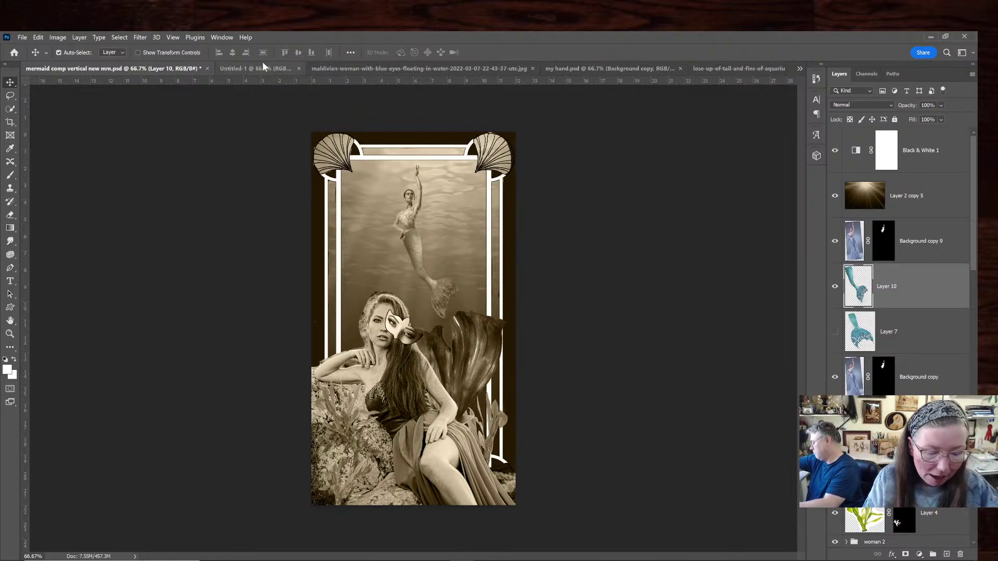
{"action": "left_click", "coordinate": [835, 151]}
{"action": "left_click", "coordinate": [834, 199]}
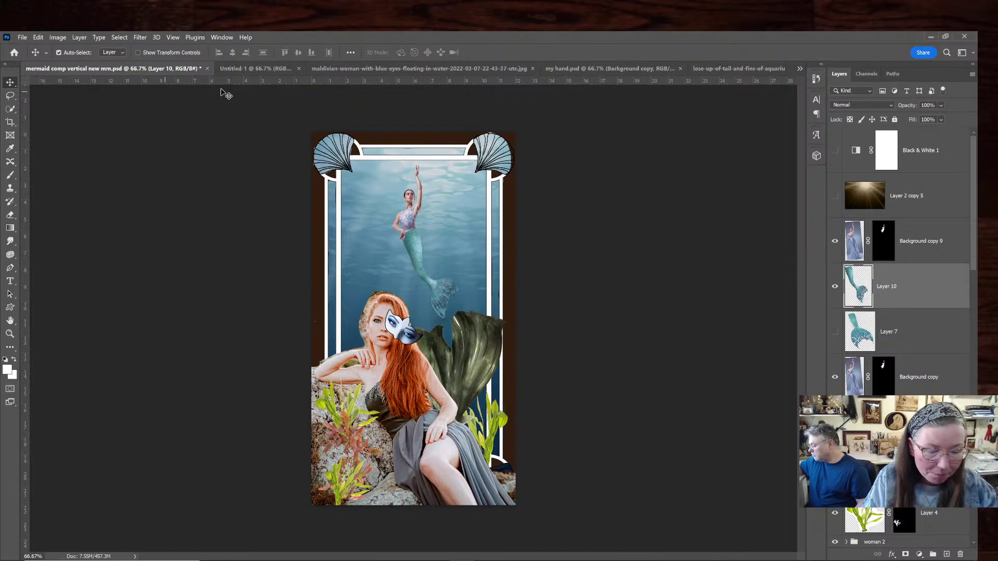
Copy the red-haired woman layer and the eye mask layer together into the Untitled-1 document, and return to the mermaid composition
{"action": "left_click", "coordinate": [252, 69]}
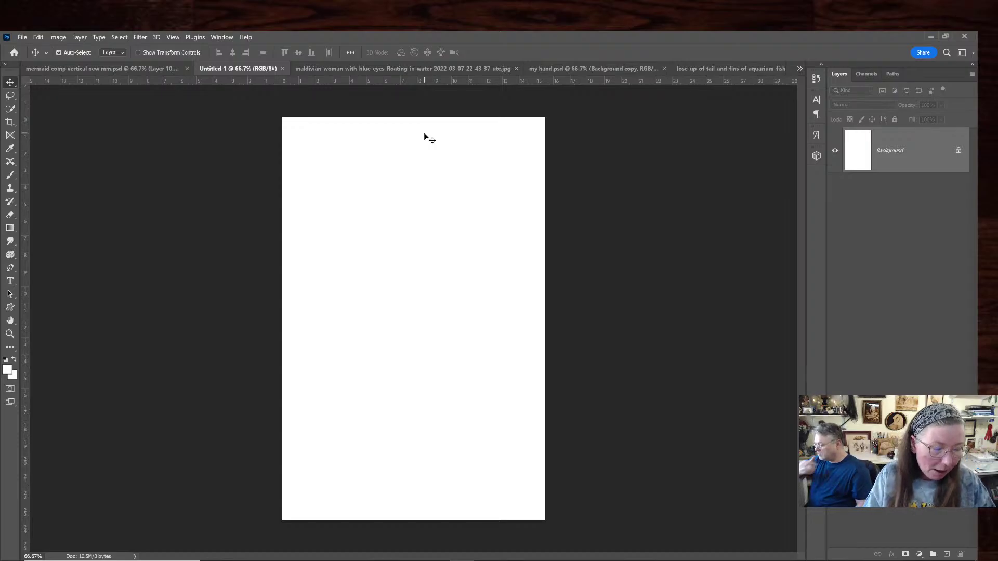
{"action": "left_click", "coordinate": [149, 73]}
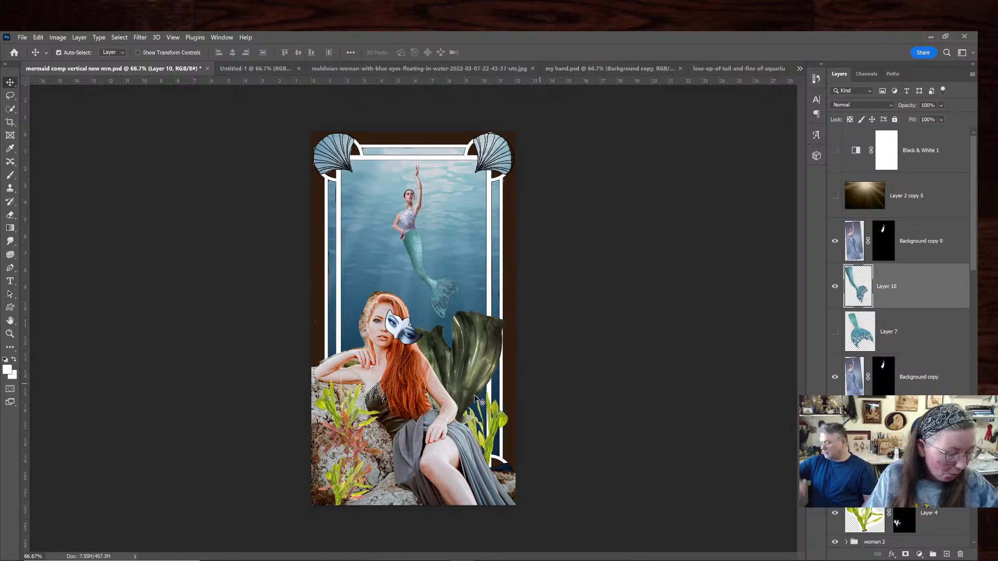
{"action": "left_click", "coordinate": [394, 402]}
{"action": "scroll", "coordinate": [936, 359], "scroll_direction": "down", "scroll_amount": 1}
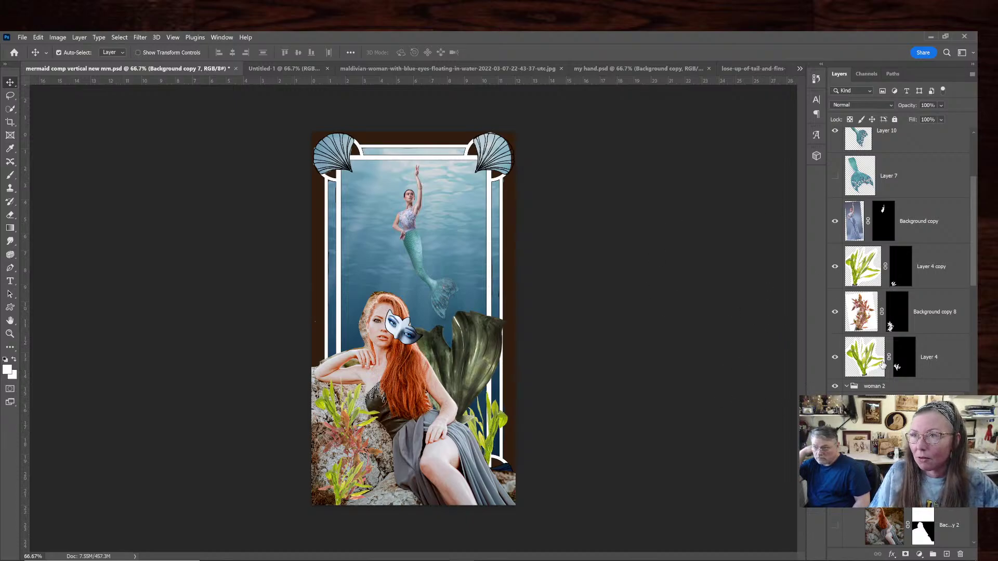
{"action": "left_click", "coordinate": [927, 405], "text": "ctrl"}
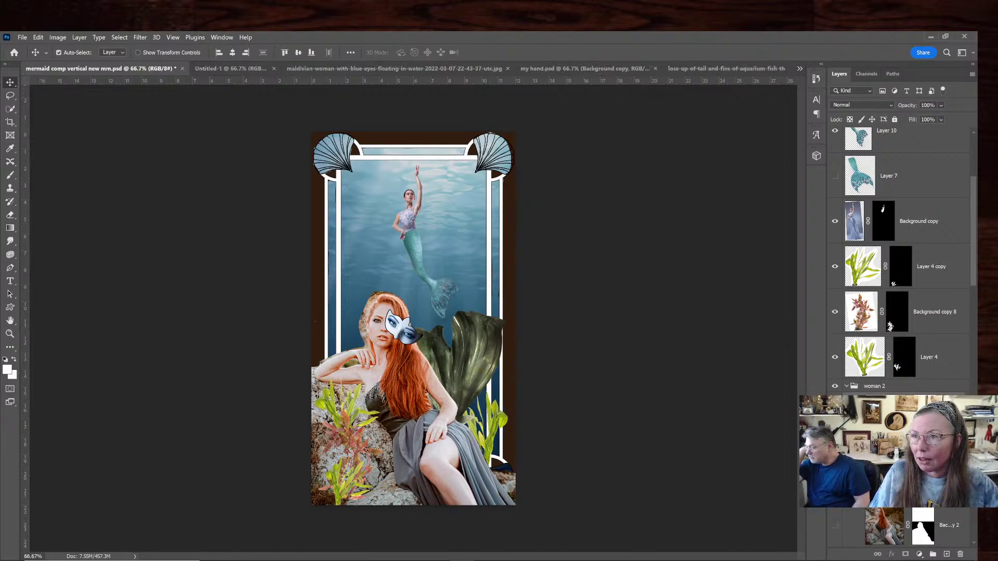
{"action": "scroll", "coordinate": [899, 260], "scroll_direction": "down", "scroll_amount": 3}
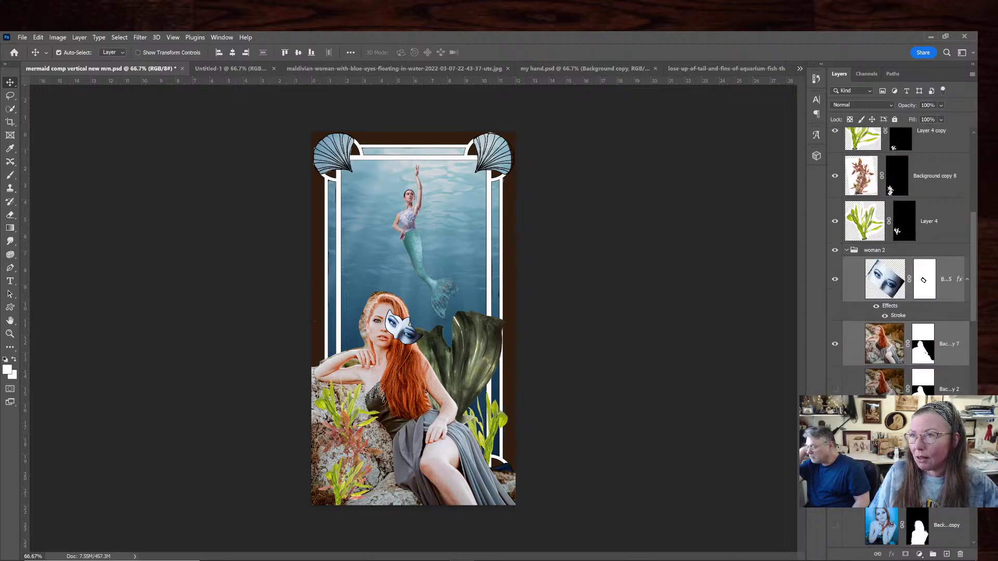
{"action": "scroll", "coordinate": [899, 260], "scroll_direction": "up", "scroll_amount": 1}
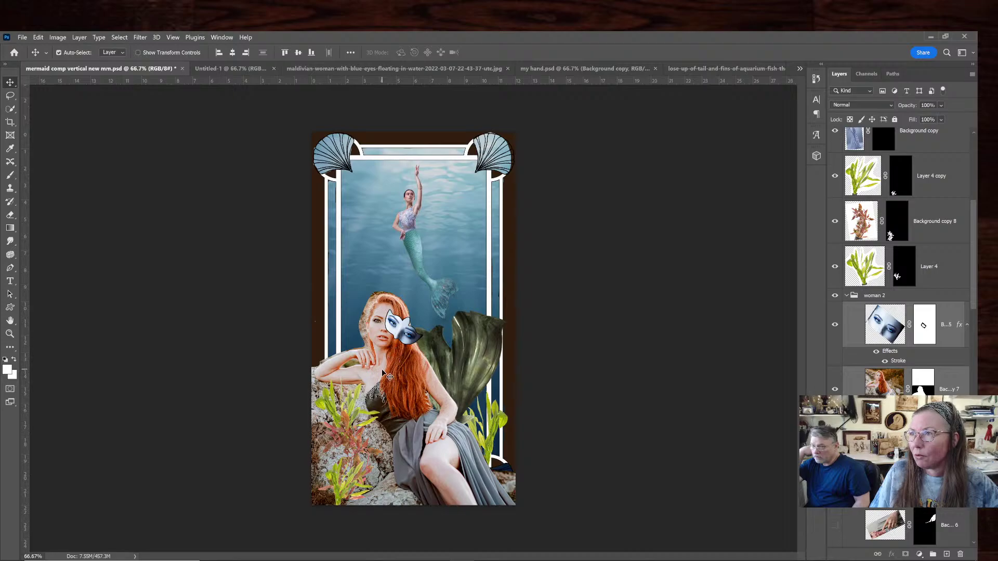
{"action": "left_click_drag", "start_coordinate": [387, 374], "coordinate": [397, 409]}
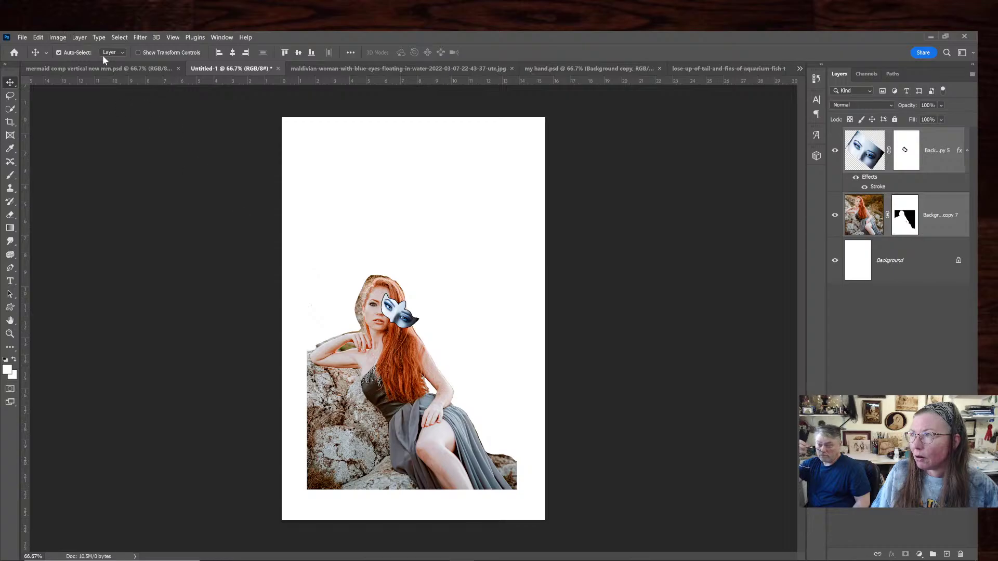
{"action": "left_click", "coordinate": [116, 68]}
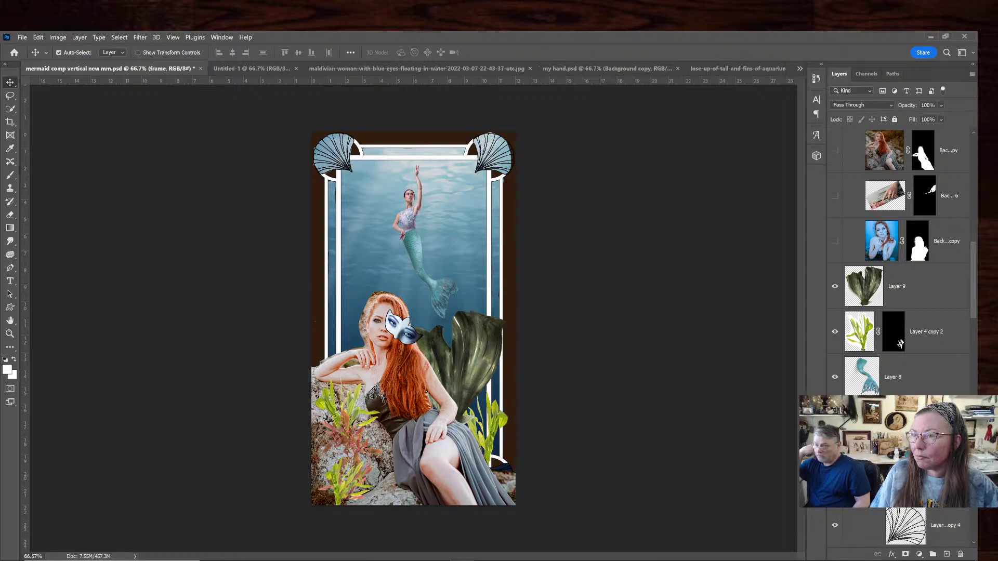
Try to move the frame group away from its place around the artwork with Free Transform
{"action": "key", "text": "ctrl+t"}
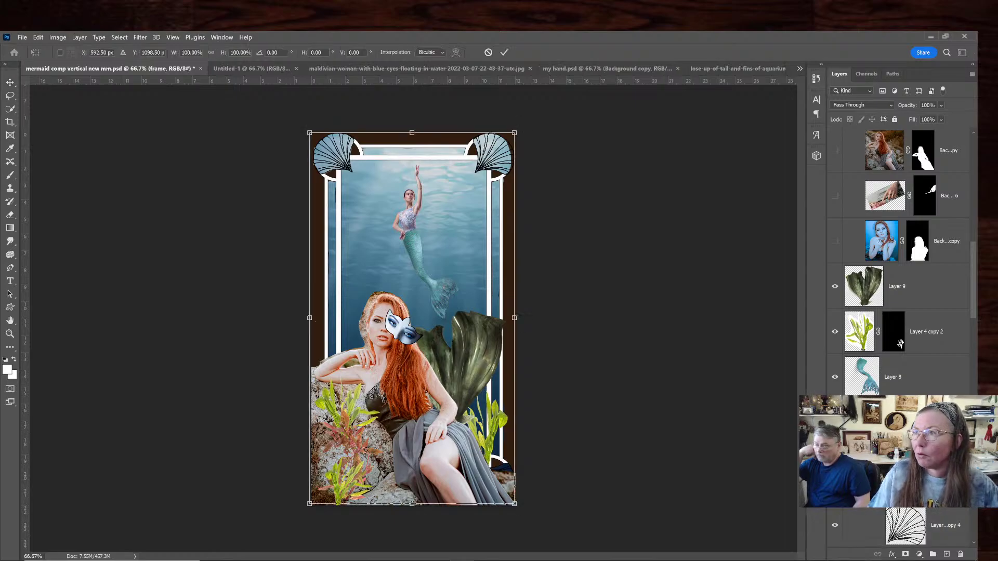
{"action": "mouse_move", "coordinate": [475, 263]}
{"action": "left_mouse_down"}
{"action": "mouse_move", "coordinate": [290, 91]}
{"action": "mouse_move", "coordinate": [274, 47]}
{"action": "mouse_move", "coordinate": [410, 260]}
{"action": "mouse_move", "coordinate": [483, 264]}
{"action": "left_mouse_up"}
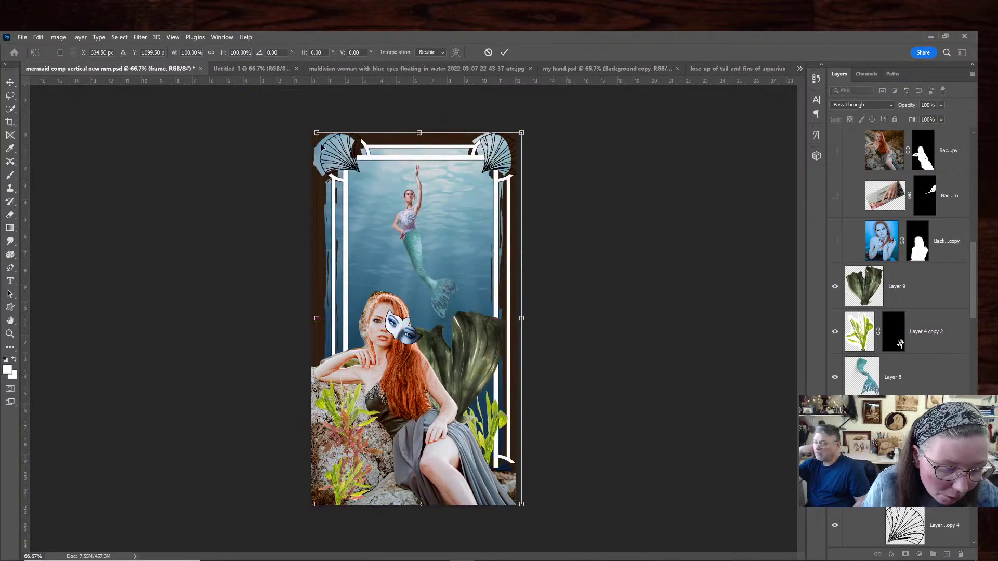
{"action": "left_click_drag", "start_coordinate": [330, 143], "coordinate": [358, 192]}
{"action": "right_click", "coordinate": [466, 239]}
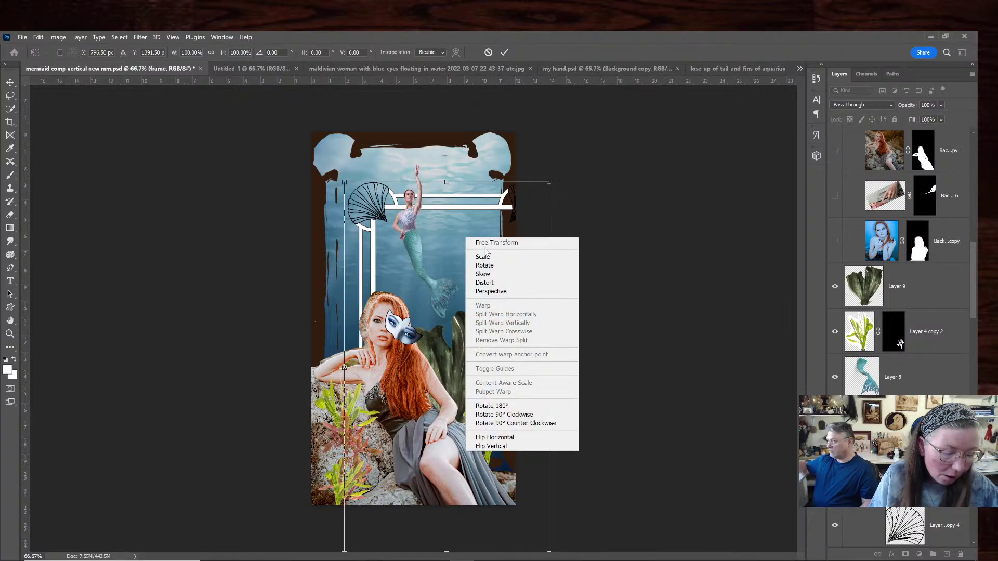
{"action": "left_click", "coordinate": [661, 280]}
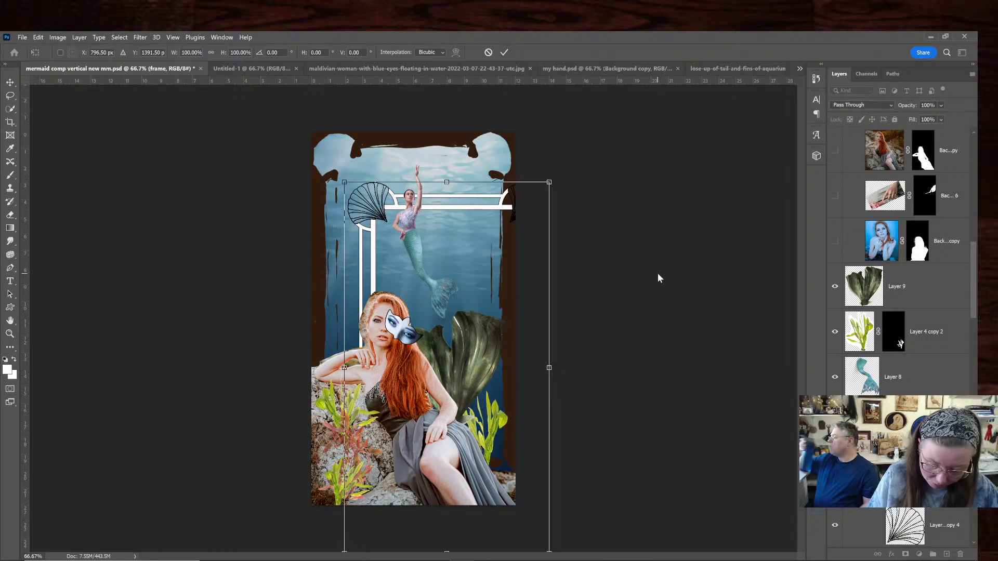
{"action": "key", "text": "Return"}
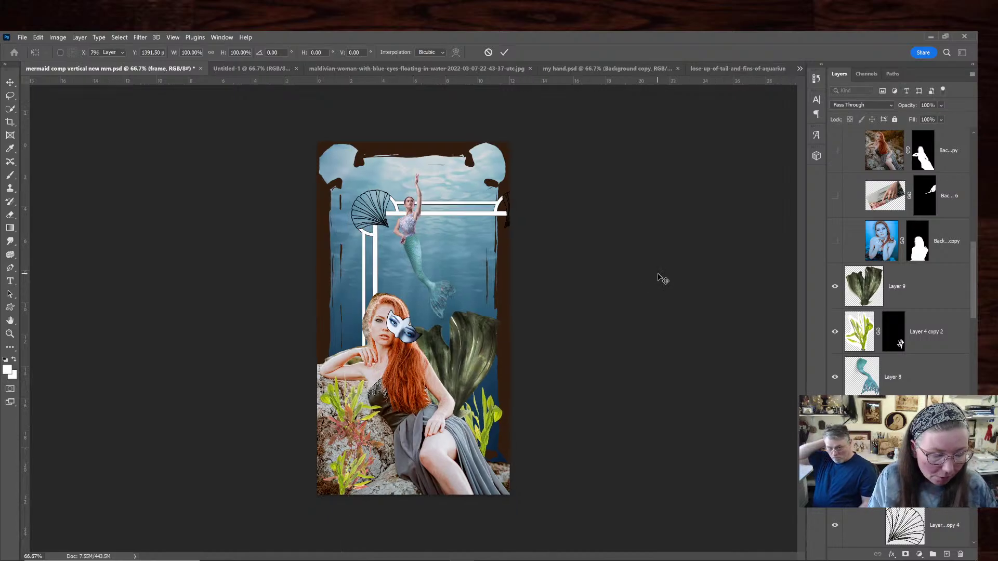
{"action": "key", "text": "ctrl+minus"}
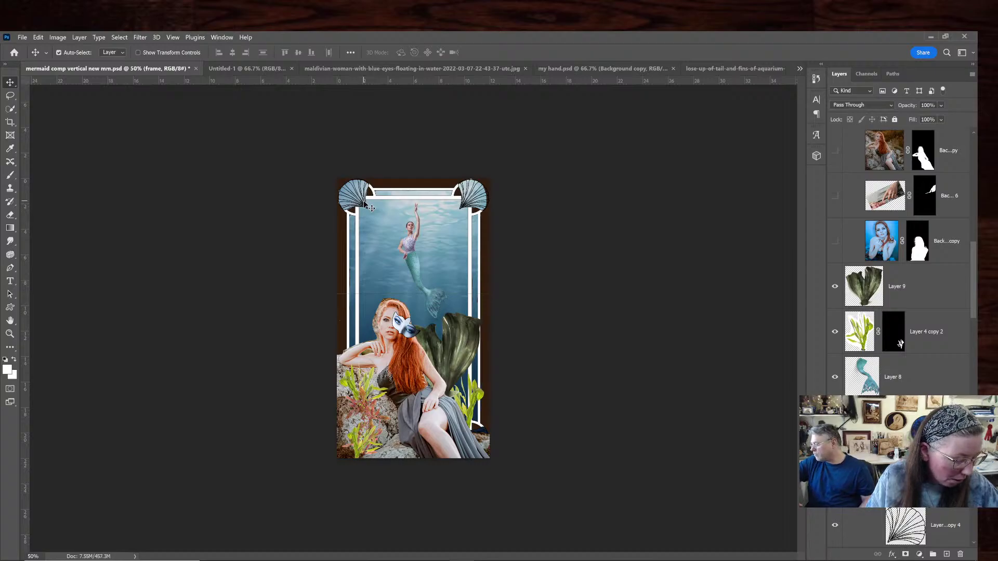
Select the corner shells frame group and toggle its visibility to check which artwork it contains
{"action": "left_click_drag", "start_coordinate": [370, 208], "coordinate": [368, 205]}
{"action": "scroll", "coordinate": [899, 260], "scroll_direction": "down", "scroll_amount": 1}
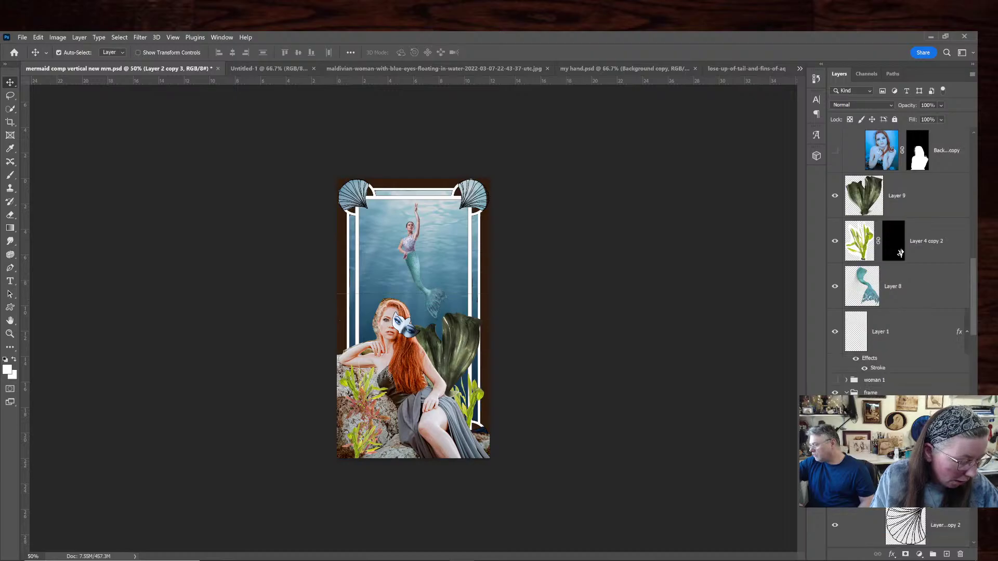
{"action": "left_click", "coordinate": [896, 405]}
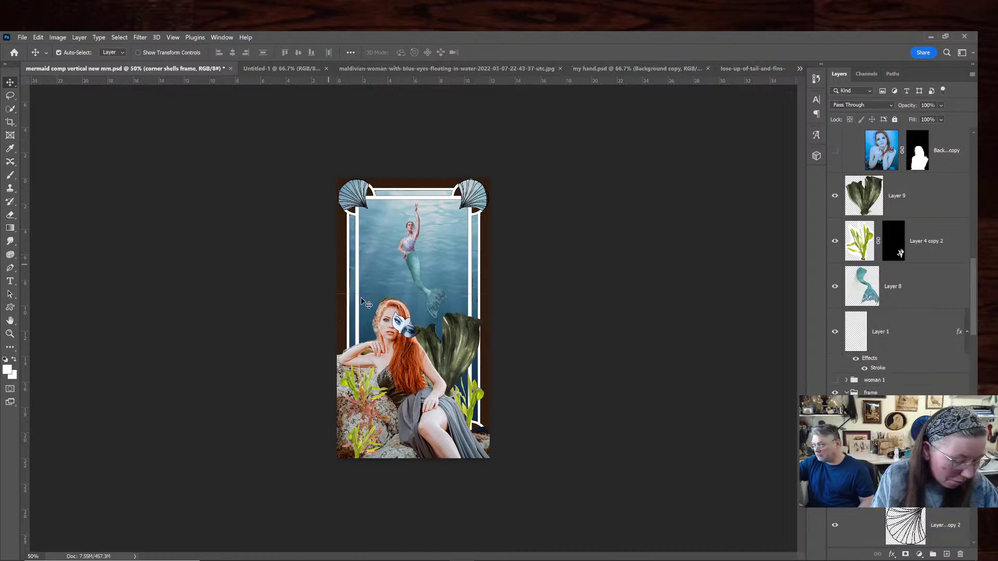
{"action": "left_click", "coordinate": [835, 405]}
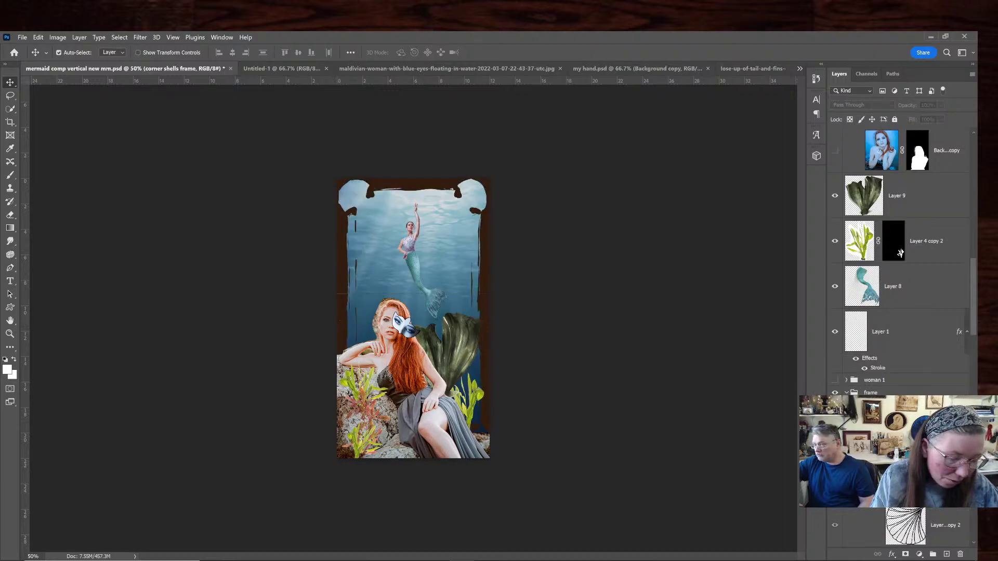
{"action": "left_click", "coordinate": [834, 405]}
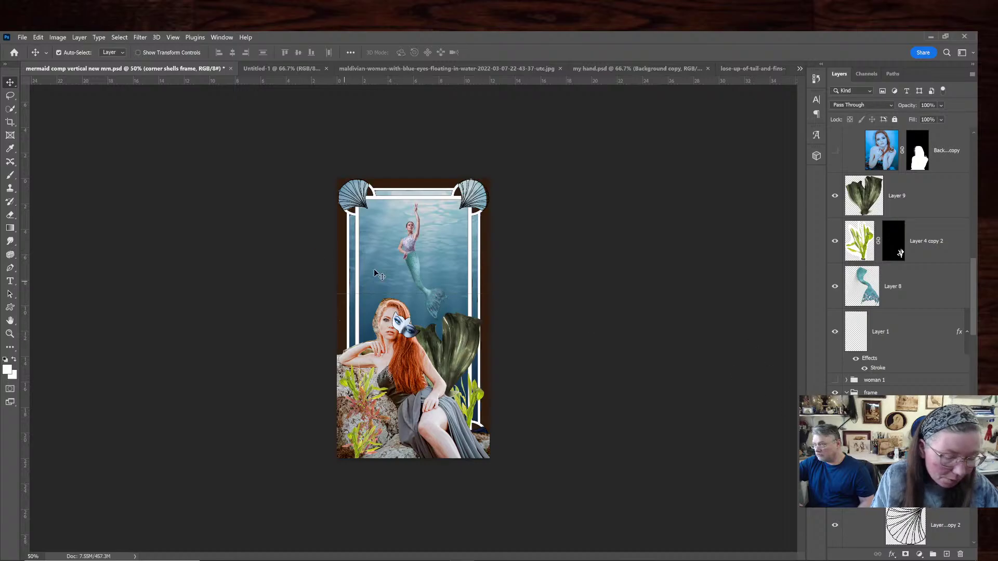
{"action": "left_click_drag", "start_coordinate": [374, 214], "coordinate": [363, 182]}
{"action": "scroll", "coordinate": [899, 260], "scroll_direction": "down", "scroll_amount": 5}
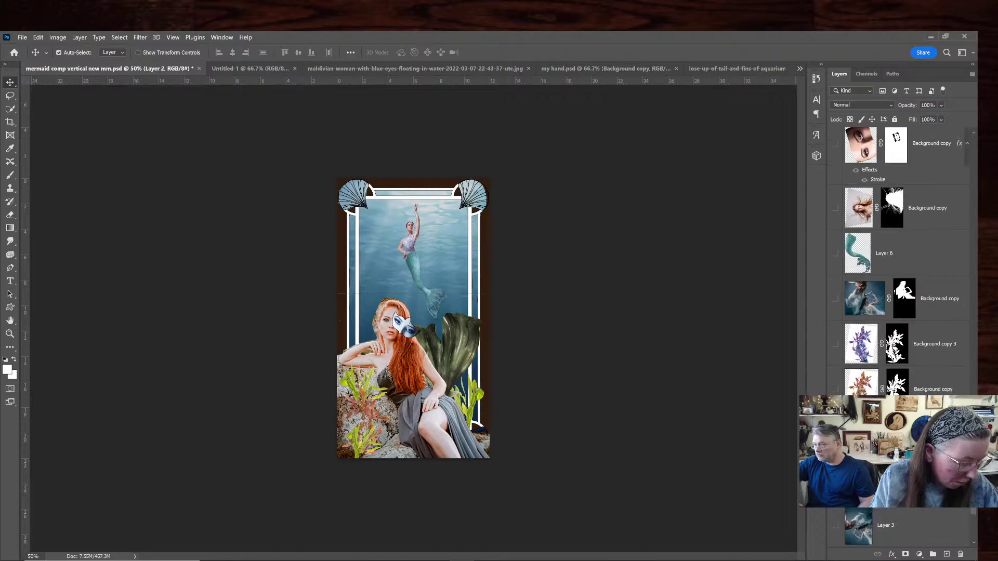
{"action": "scroll", "coordinate": [899, 260], "scroll_direction": "up", "scroll_amount": 5}
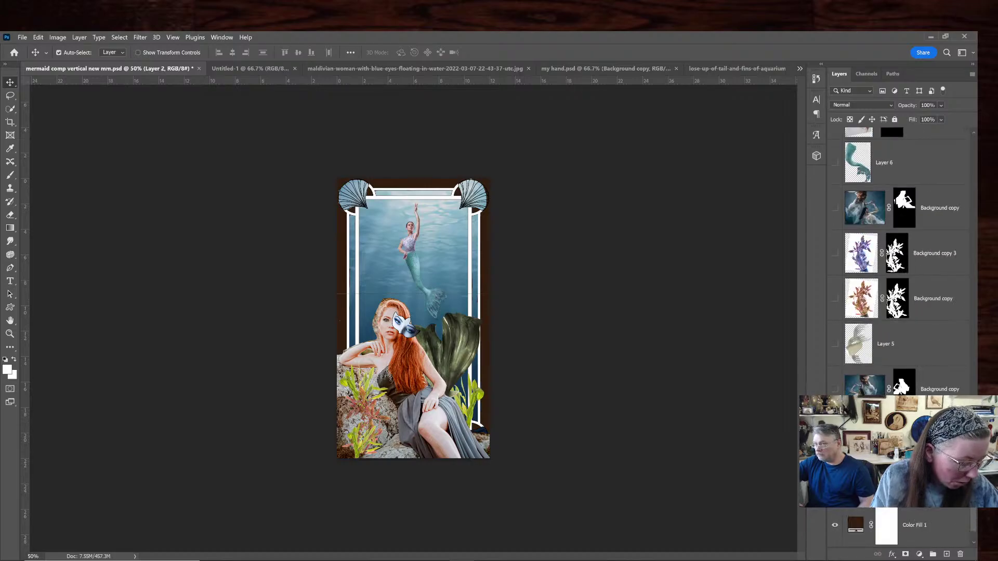
{"action": "scroll", "coordinate": [899, 260], "scroll_direction": "up", "scroll_amount": 6}
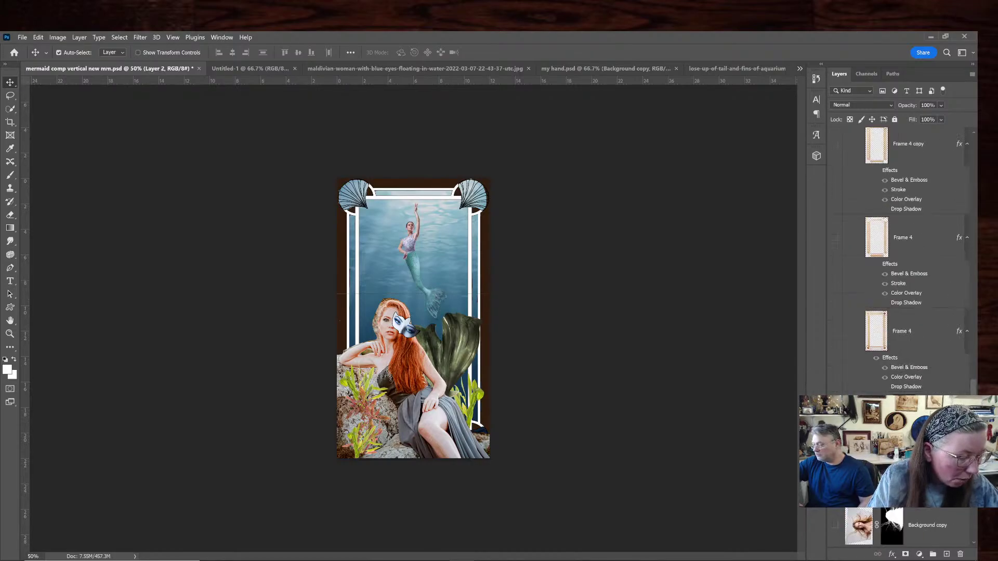
{"action": "scroll", "coordinate": [938, 229], "scroll_direction": "up", "scroll_amount": 6}
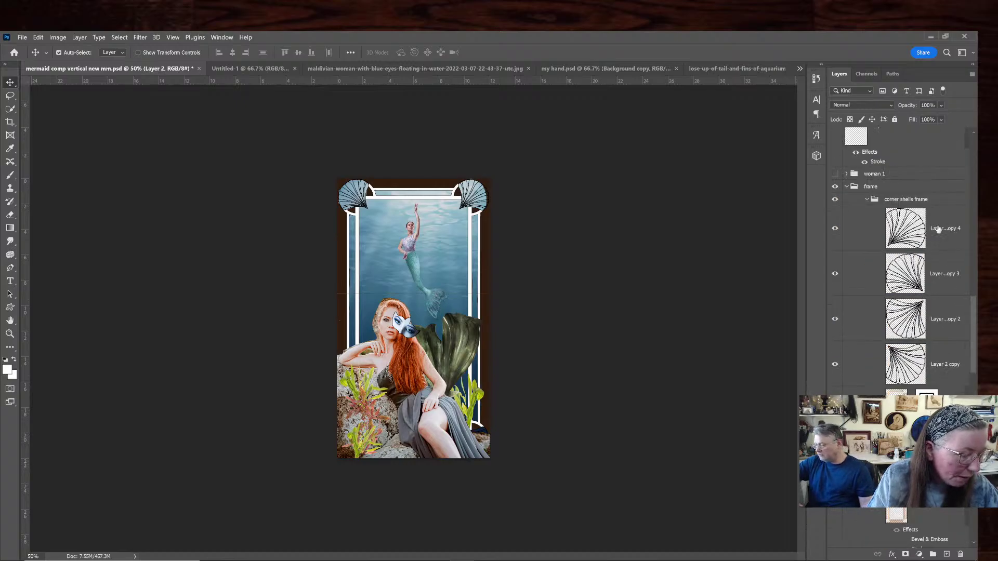
Shift the whole corner shells frame group slightly to X 592.5 px, Y 1102.5 px with Free Transform
{"action": "left_click", "coordinate": [934, 199]}
{"action": "key", "text": "ctrl+plus"}
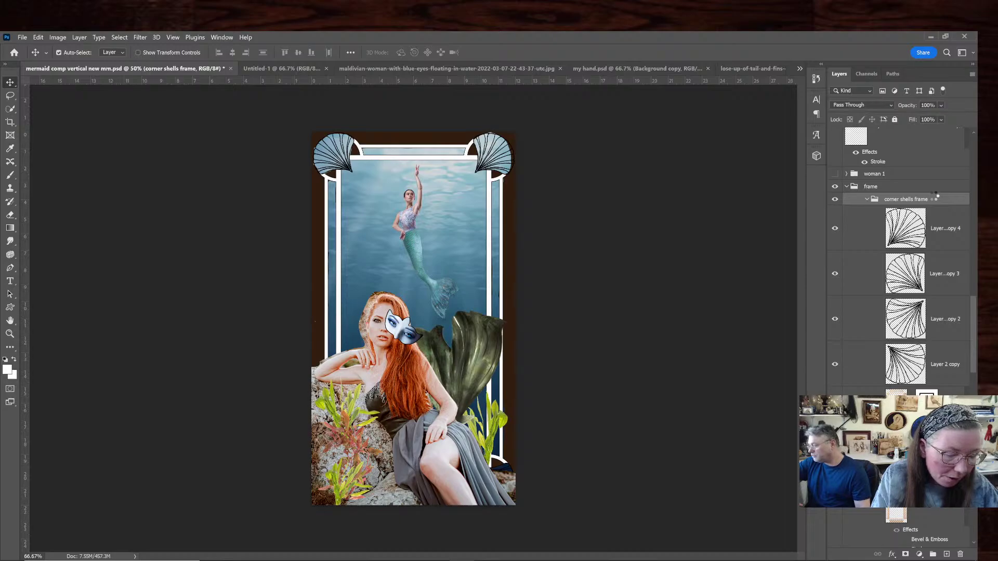
{"action": "key", "text": "ctrl+t"}
{"action": "mouse_move", "coordinate": [438, 154]}
{"action": "left_mouse_down"}
{"action": "mouse_move", "coordinate": [314, 104]}
{"action": "mouse_move", "coordinate": [301, 62]}
{"action": "mouse_move", "coordinate": [286, 75]}
{"action": "mouse_move", "coordinate": [458, 220]}
{"action": "mouse_move", "coordinate": [439, 156]}
{"action": "left_mouse_up"}
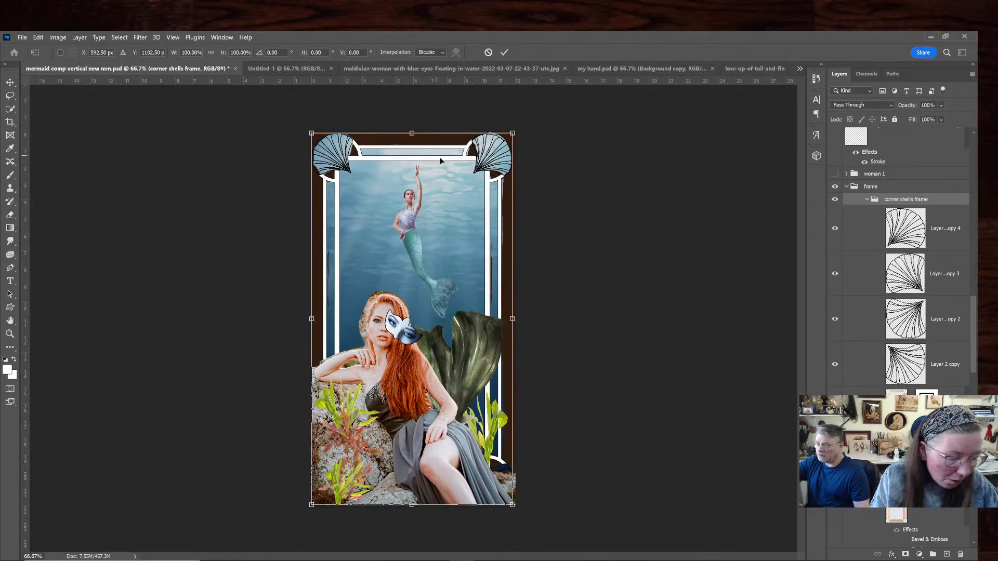
{"action": "key", "text": "Return"}
Convert the corner shells frame group to a smart object and copy it into the Untitled-1 document
{"action": "key", "text": "t"}
{"action": "right_click", "coordinate": [930, 202]}
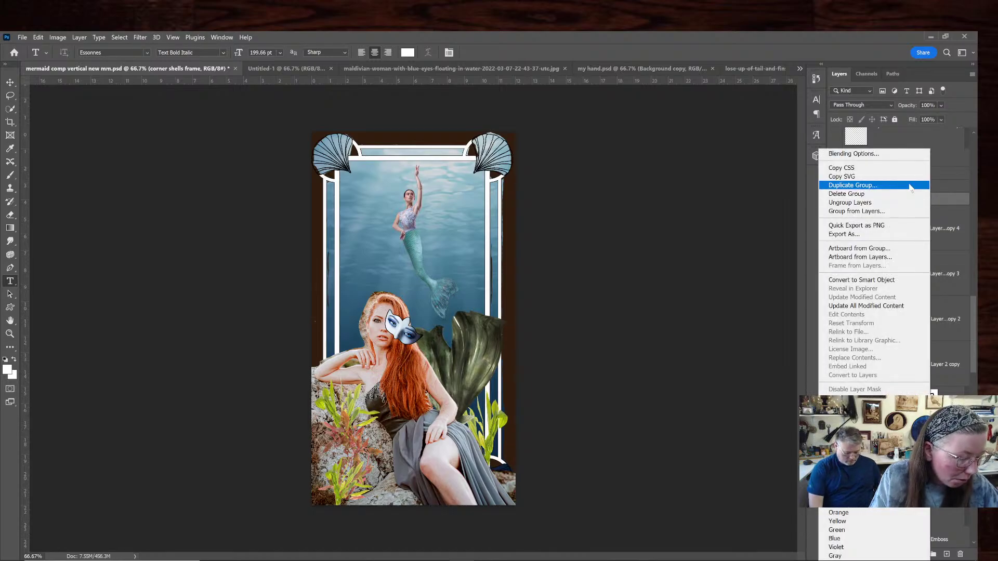
{"action": "left_click", "coordinate": [886, 280]}
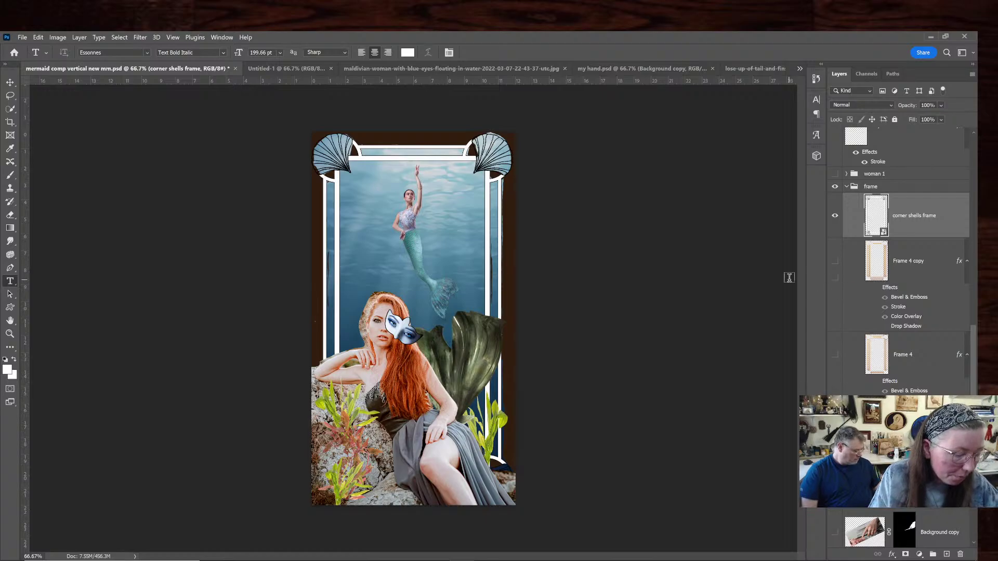
{"action": "key", "text": "v"}
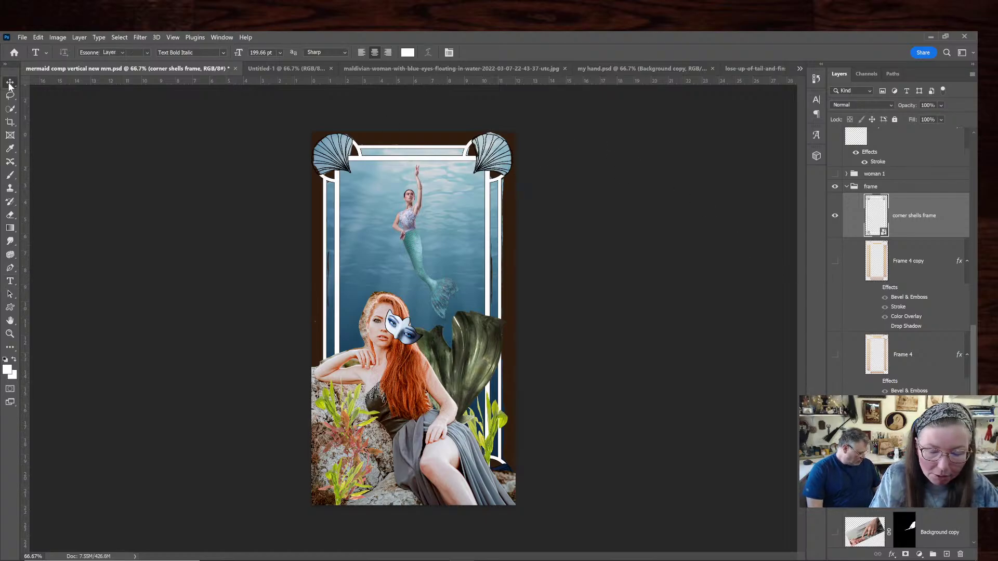
{"action": "left_click_drag", "start_coordinate": [379, 162], "coordinate": [416, 267]}
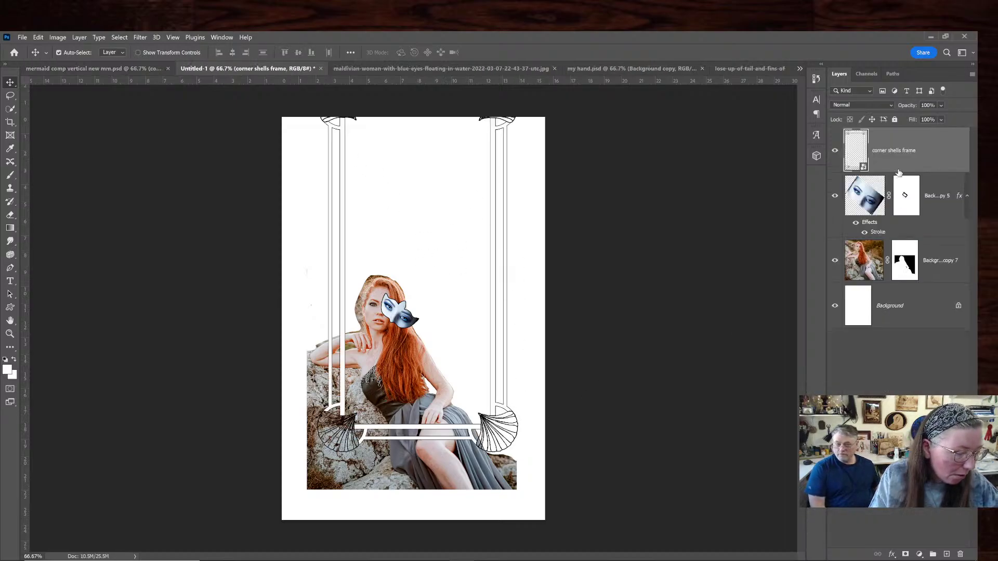
Fit the corner shells frame around the woman with Free Transform, scaled to W 113.08%, H 104.20% and placed at X 783 px, Y 1195.5 px
{"action": "key", "text": "ctrl+t"}
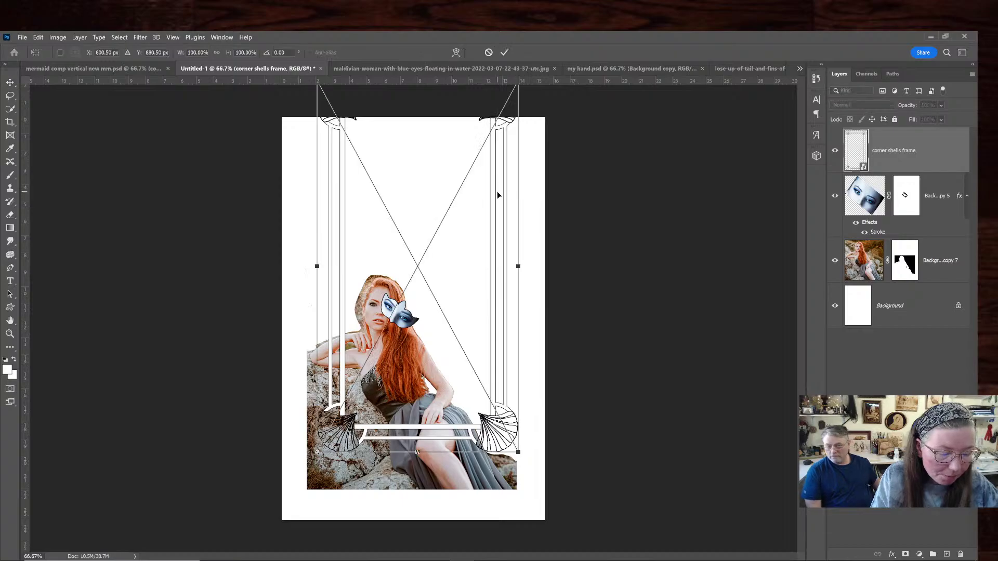
{"action": "left_click_drag", "start_coordinate": [497, 195], "coordinate": [467, 253]}
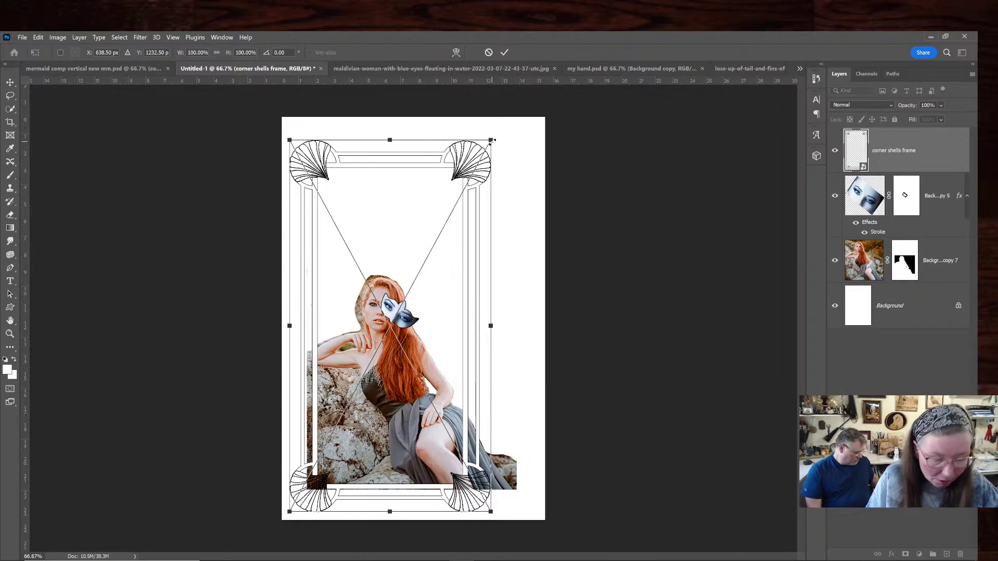
{"action": "left_click_drag", "start_coordinate": [491, 141], "coordinate": [500, 125]}
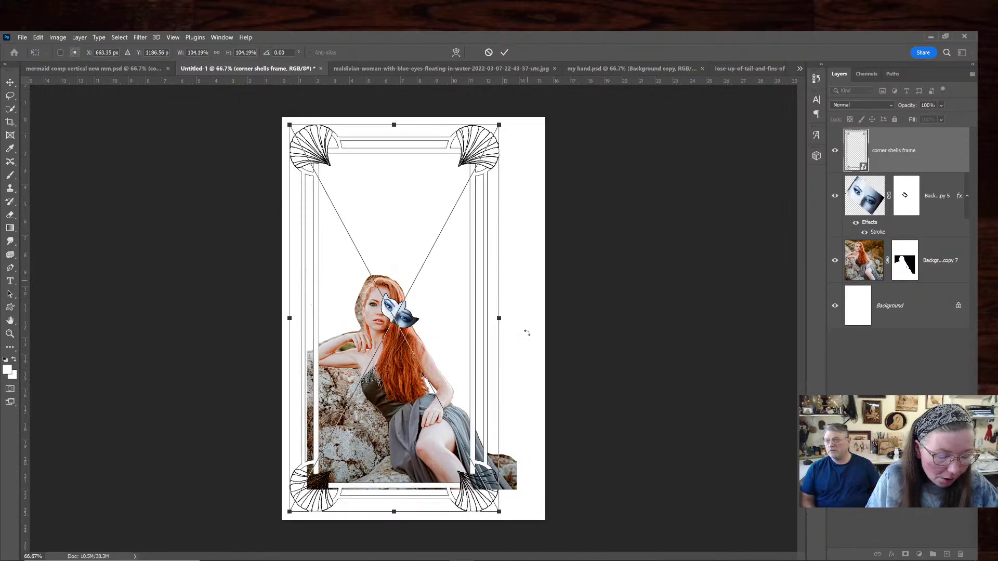
{"action": "mouse_move", "coordinate": [499, 318]}
{"action": "left_mouse_down"}
{"action": "mouse_move", "coordinate": [541, 318]}
{"action": "mouse_move", "coordinate": [516, 321]}
{"action": "left_mouse_up"}
{"action": "left_click_drag", "start_coordinate": [455, 291], "coordinate": [467, 293]}
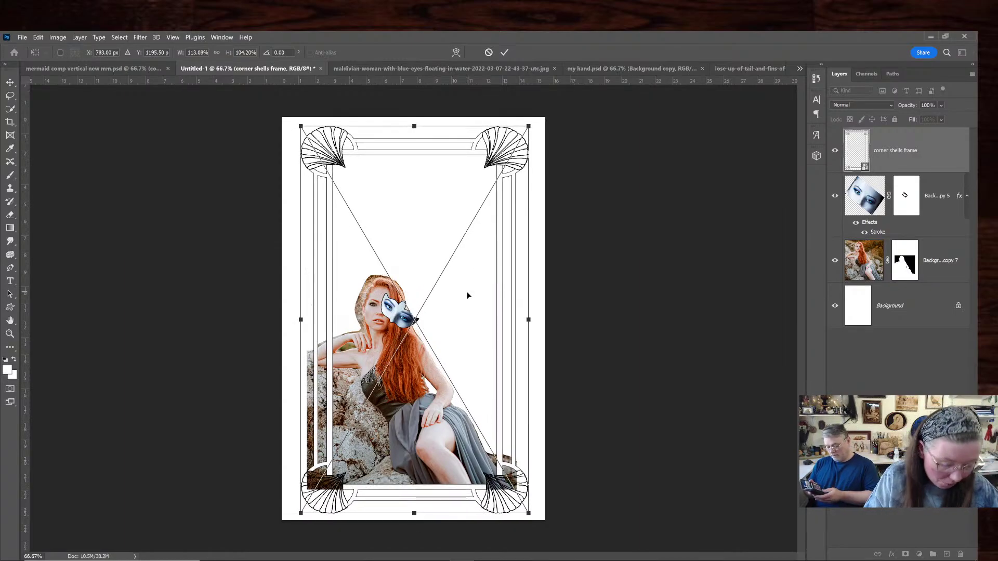
{"action": "key", "text": "Return"}
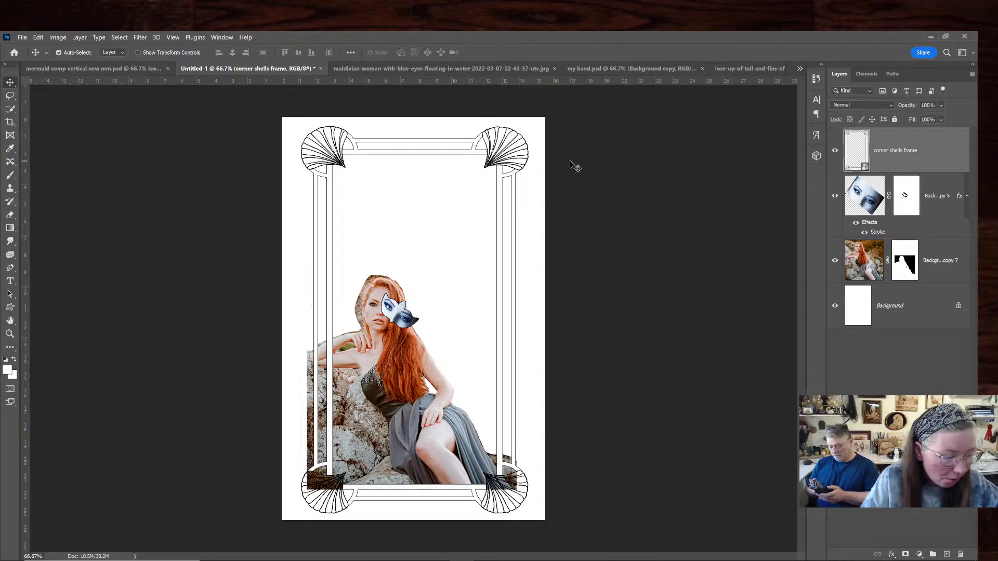
Duplicate the corner shells frame layer within the Untitled-1 document, keeping the suggested name corner shells frame copy
{"action": "right_click", "coordinate": [940, 154]}
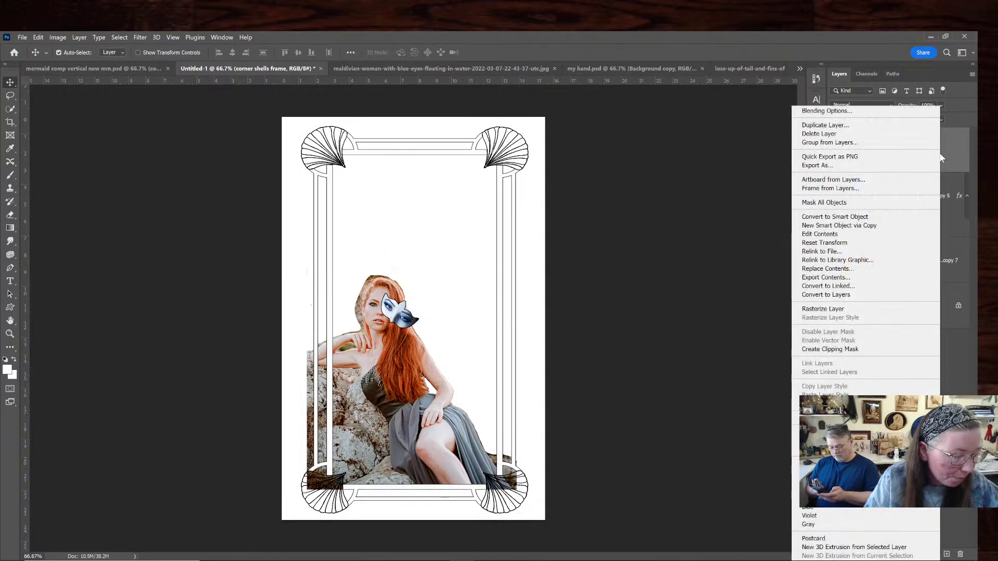
{"action": "left_click", "coordinate": [919, 125]}
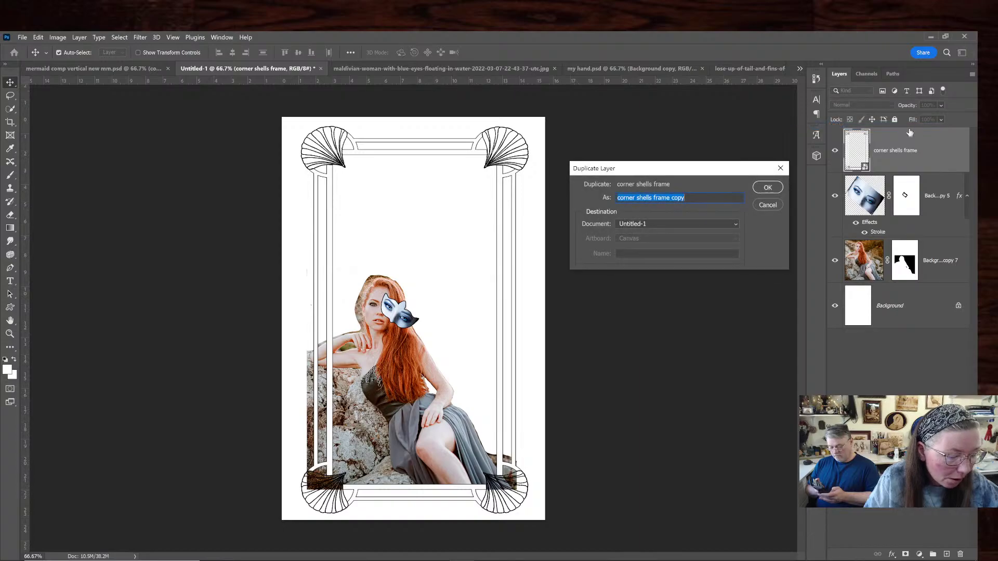
{"action": "left_click", "coordinate": [766, 187]}
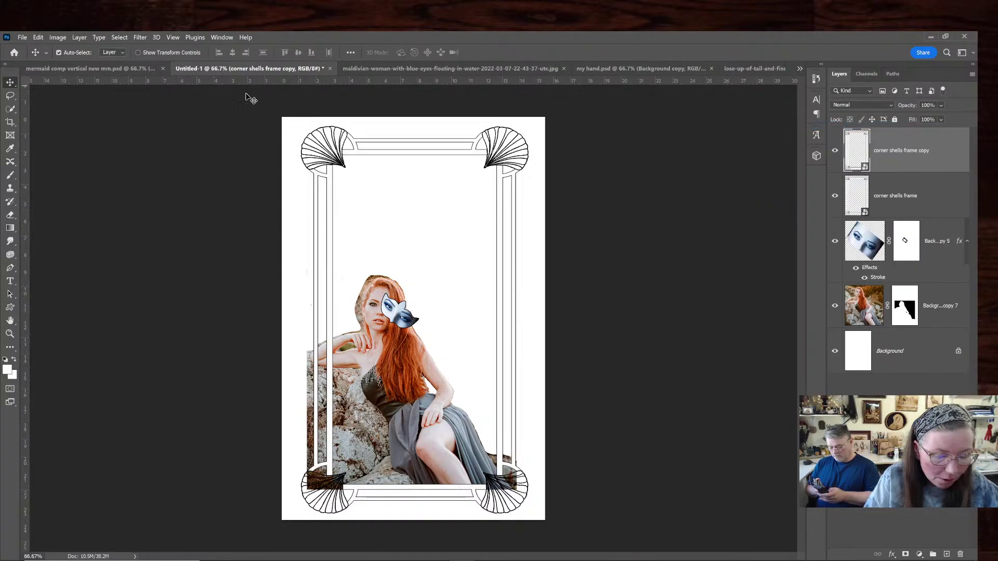
Offset the corner shells frame copy to X 701 px, Y 1189.5 px with Free Transform and stretch its height to 106.12%
{"action": "key", "text": "ctrl+t"}
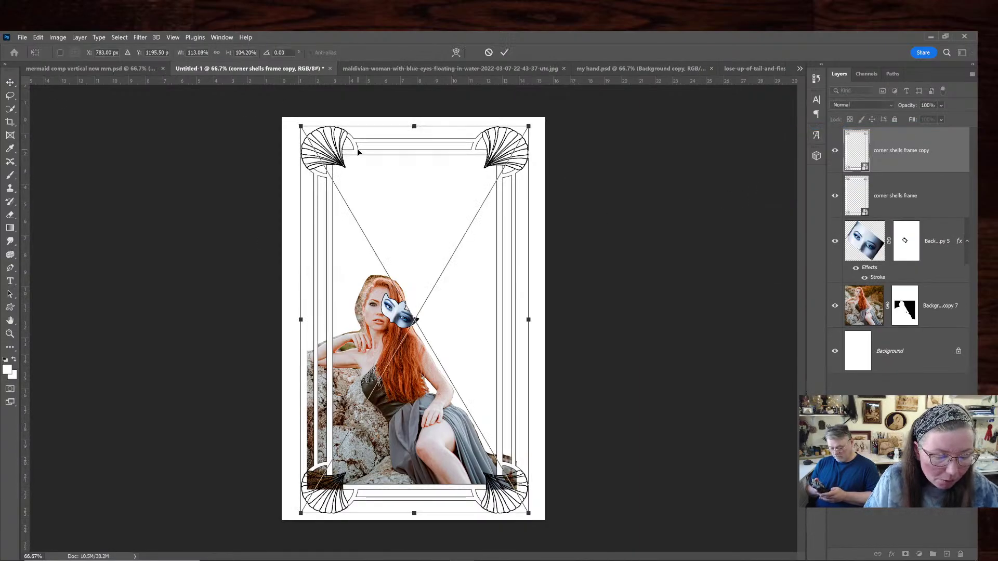
{"action": "left_click_drag", "start_coordinate": [358, 152], "coordinate": [341, 150]}
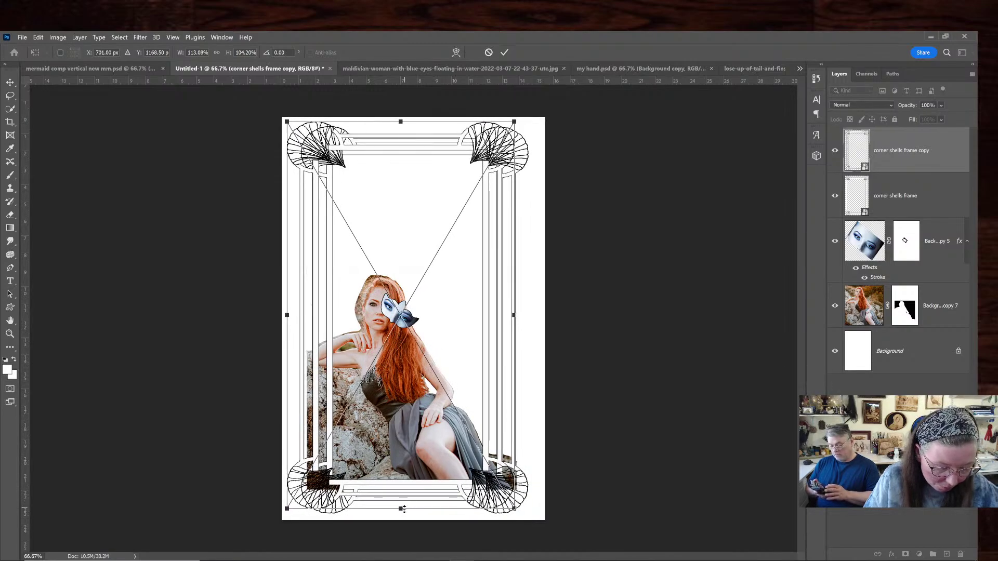
{"action": "left_click_drag", "start_coordinate": [400, 508], "coordinate": [399, 509]}
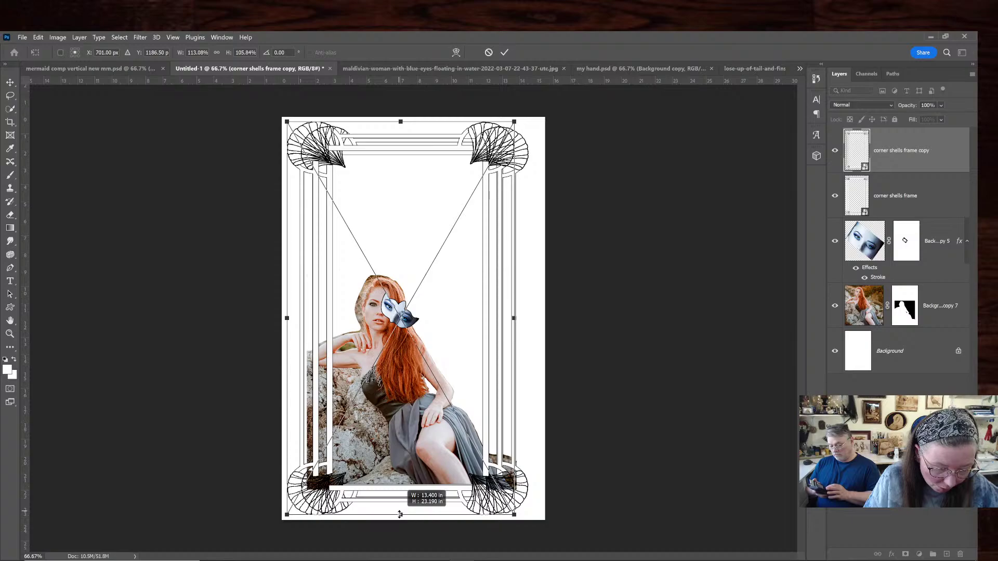
{"action": "left_click_drag", "start_coordinate": [399, 514], "coordinate": [399, 515]}
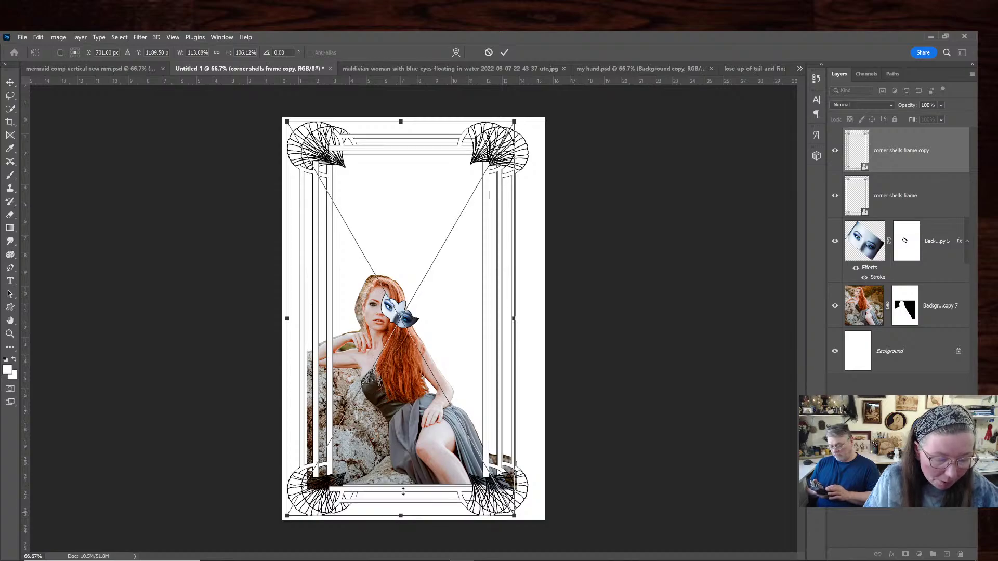
Free Transform the original corner shells frame layer to W 114.62%, H 105.62% at about X 809 px, Y 1189 px, overlapping the copy
{"action": "left_click", "coordinate": [929, 208]}
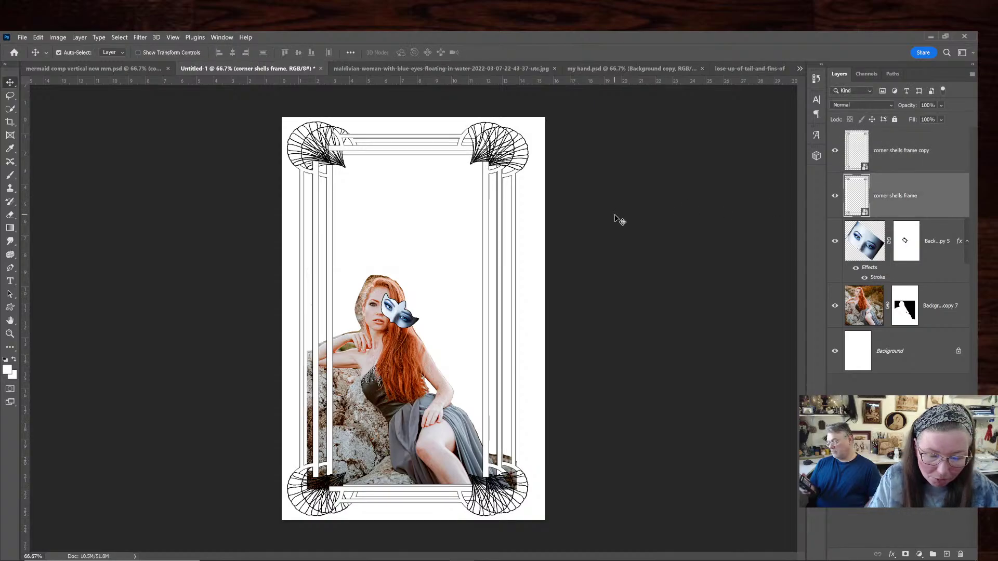
{"action": "key", "text": "ctrl+t"}
{"action": "left_click_drag", "start_coordinate": [386, 205], "coordinate": [390, 194]}
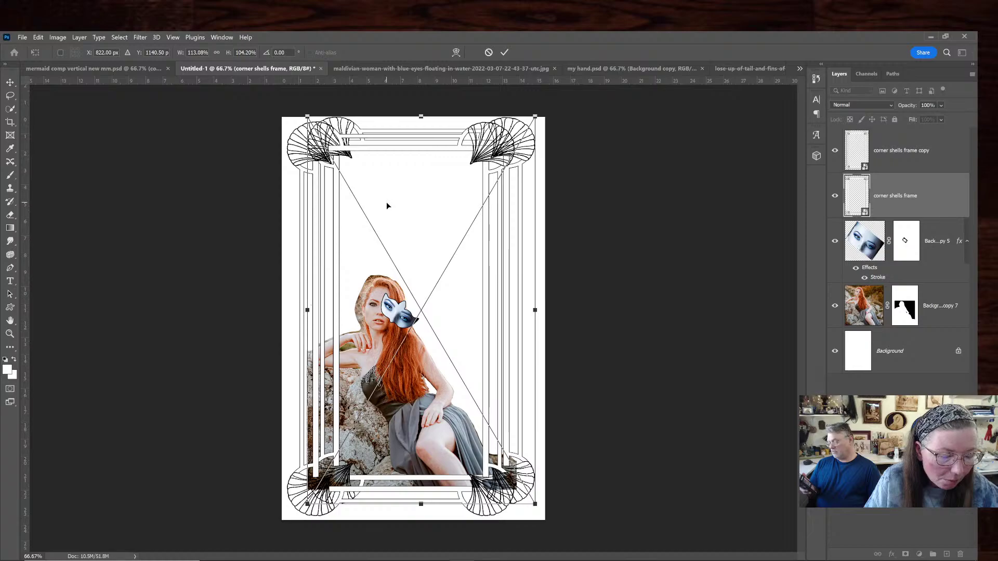
{"action": "left_click_drag", "start_coordinate": [452, 147], "coordinate": [450, 156]}
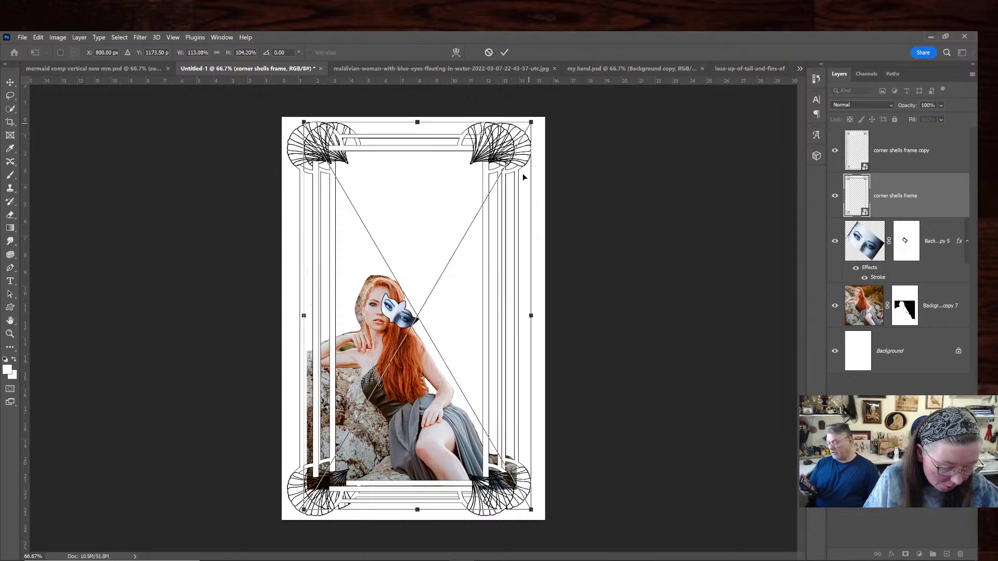
{"action": "left_click_drag", "start_coordinate": [531, 509], "coordinate": [533, 514]}
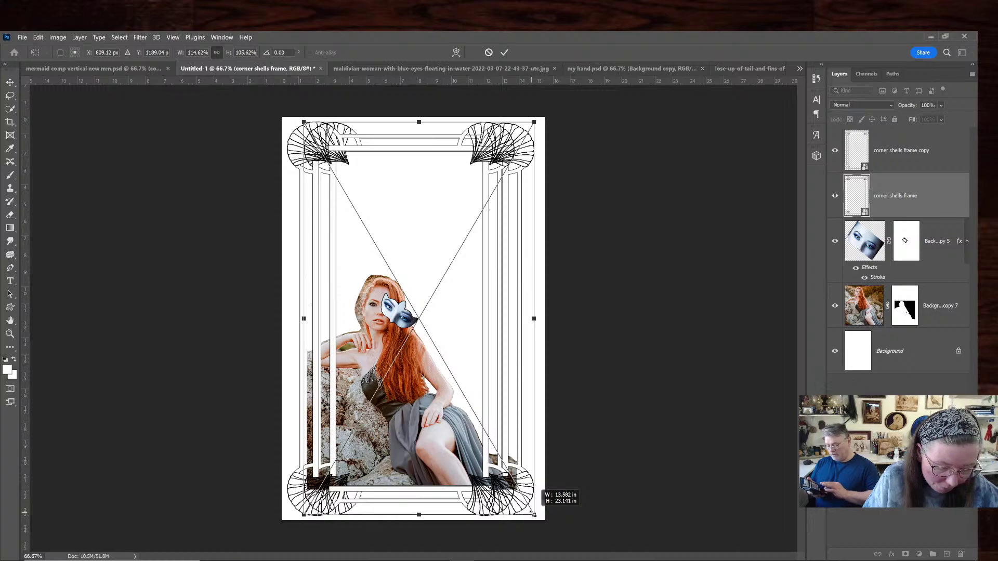
{"action": "left_click_drag", "start_coordinate": [534, 514], "coordinate": [534, 514]}
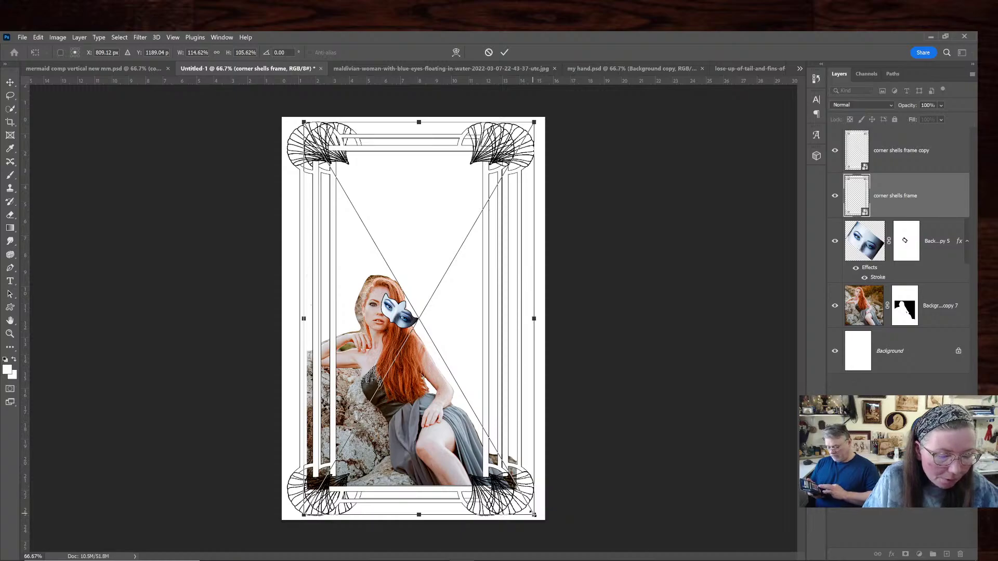
{"action": "key", "text": "Return"}
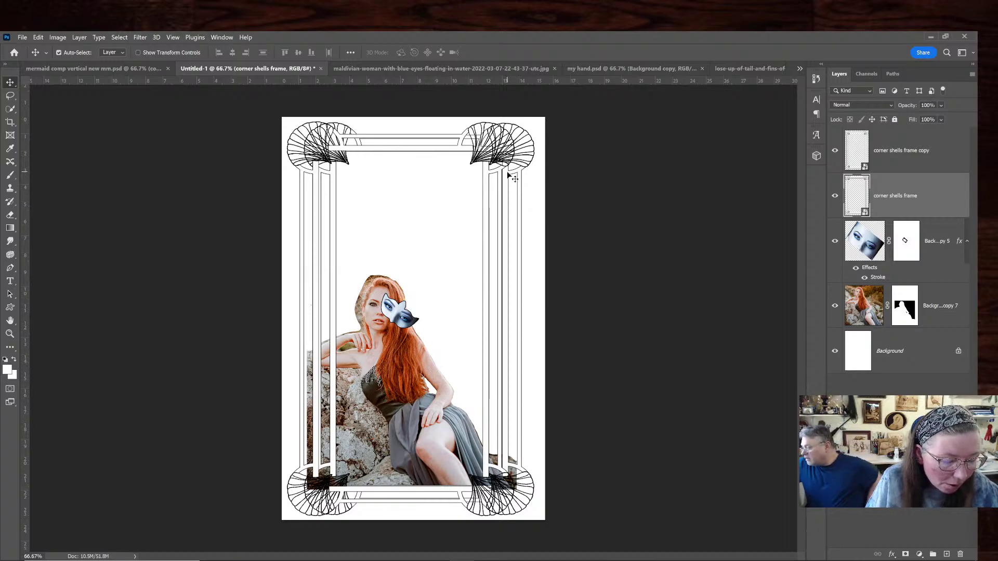
Move the original corner shells frame about 0.33 in right and 0.04 in down, and add a layer mask to it
{"action": "left_click_drag", "start_coordinate": [508, 174], "coordinate": [514, 175]}
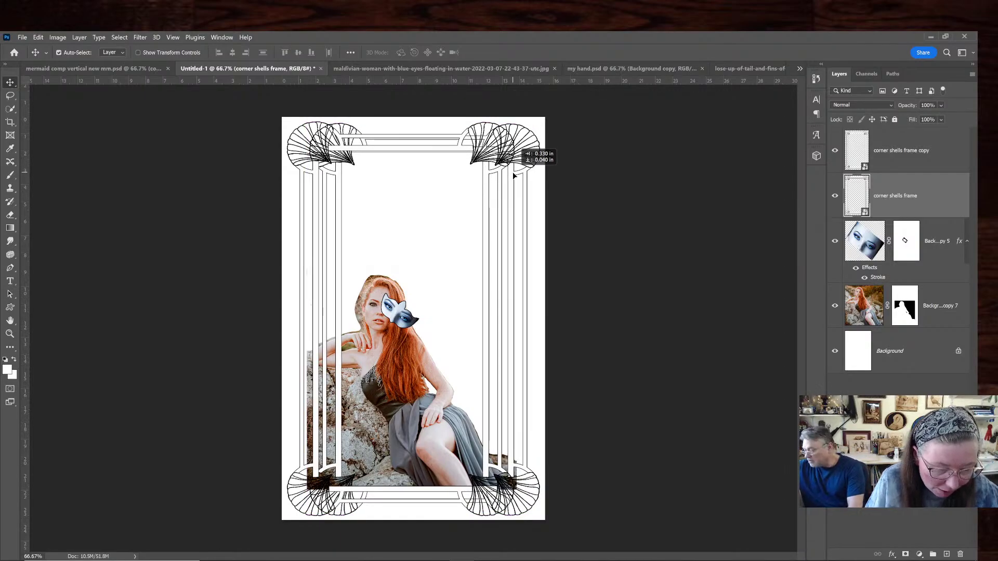
{"action": "left_click_drag", "start_coordinate": [514, 176], "coordinate": [513, 175]}
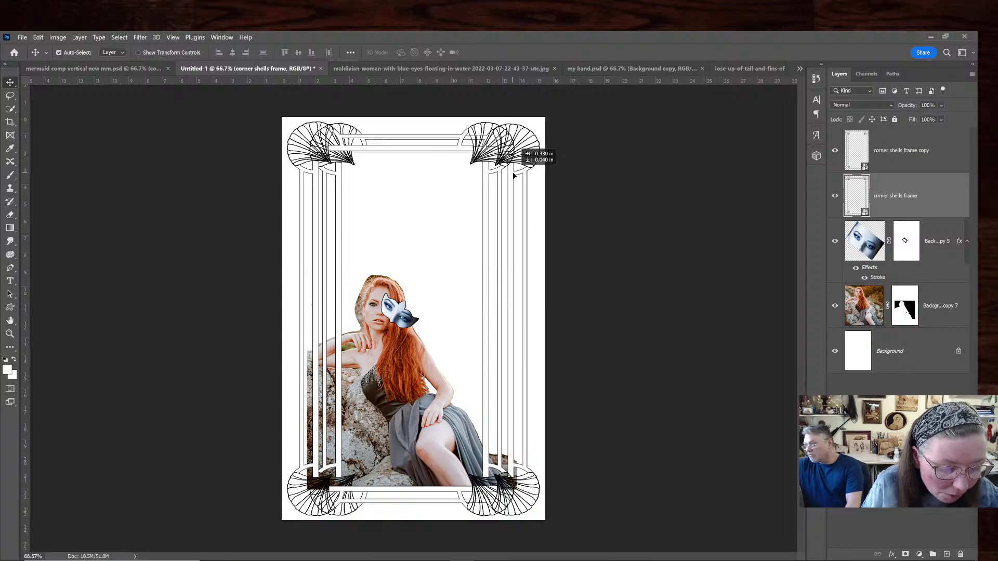
{"action": "left_click_drag", "start_coordinate": [514, 176], "coordinate": [514, 176]}
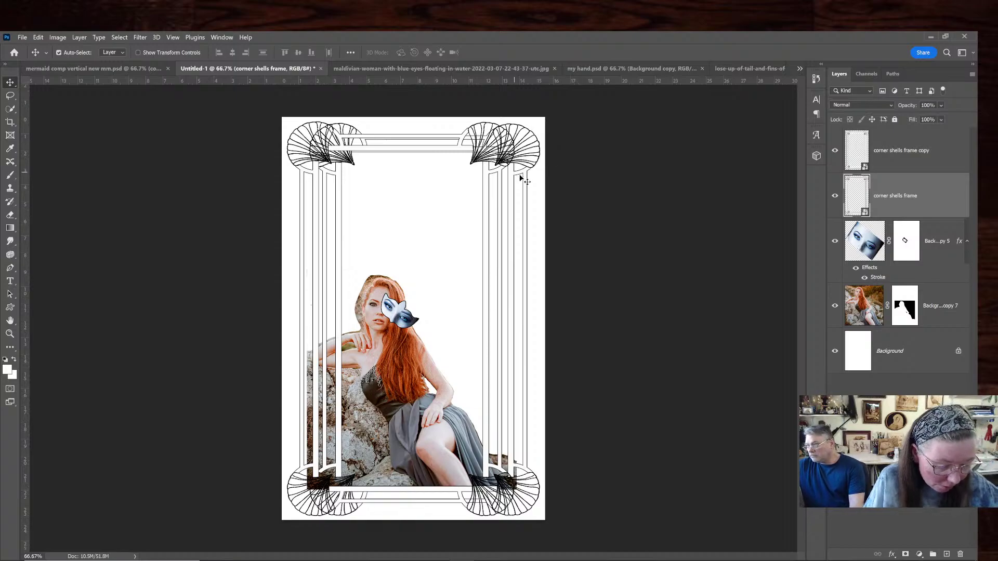
{"action": "left_click", "coordinate": [905, 554]}
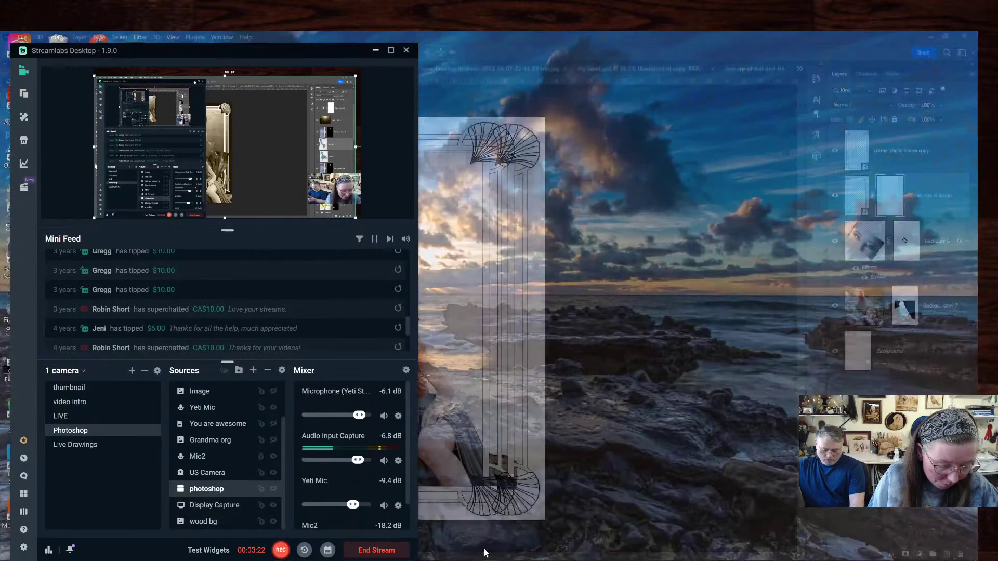
Switch to Streamlabs Desktop, make the Image source visible in the Photoshop scene and minimize the window
{"action": "left_click", "coordinate": [484, 551]}
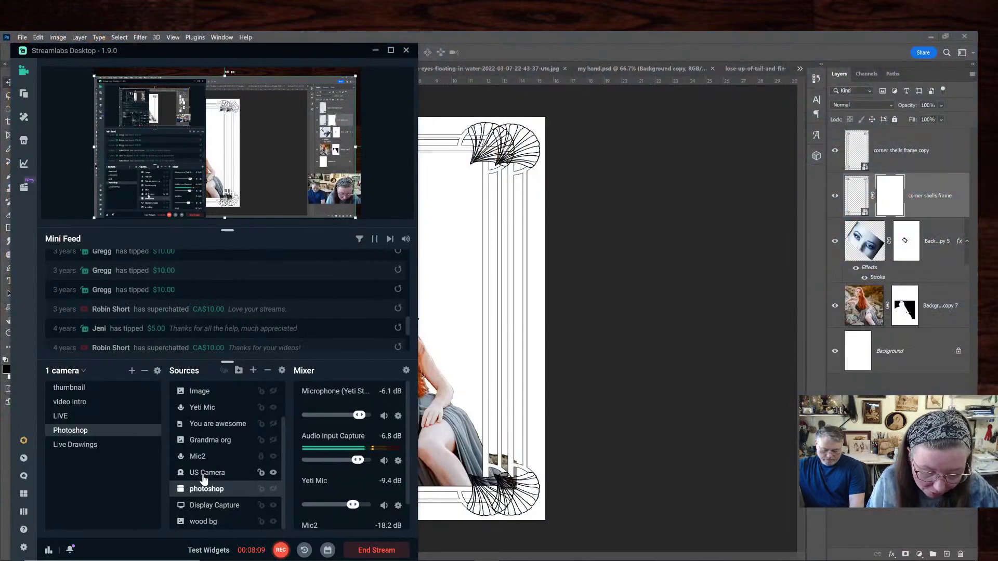
{"action": "left_click", "coordinate": [224, 393]}
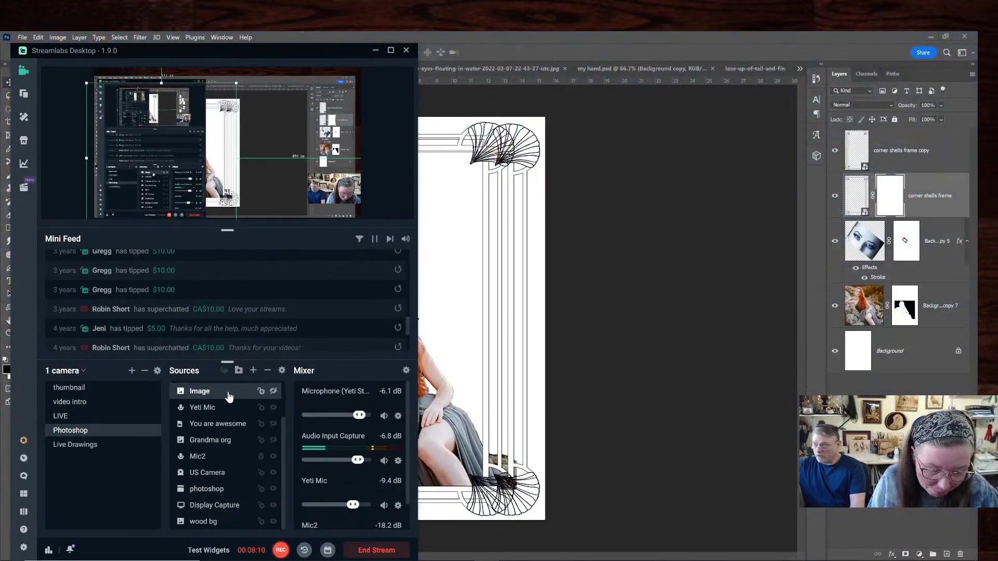
{"action": "left_click", "coordinate": [273, 390]}
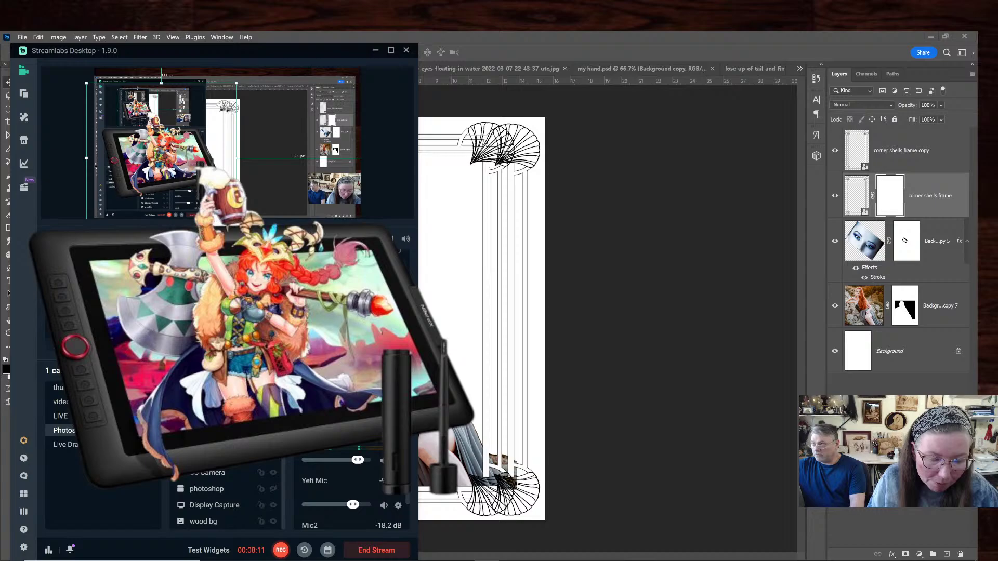
{"action": "left_click", "coordinate": [374, 50]}
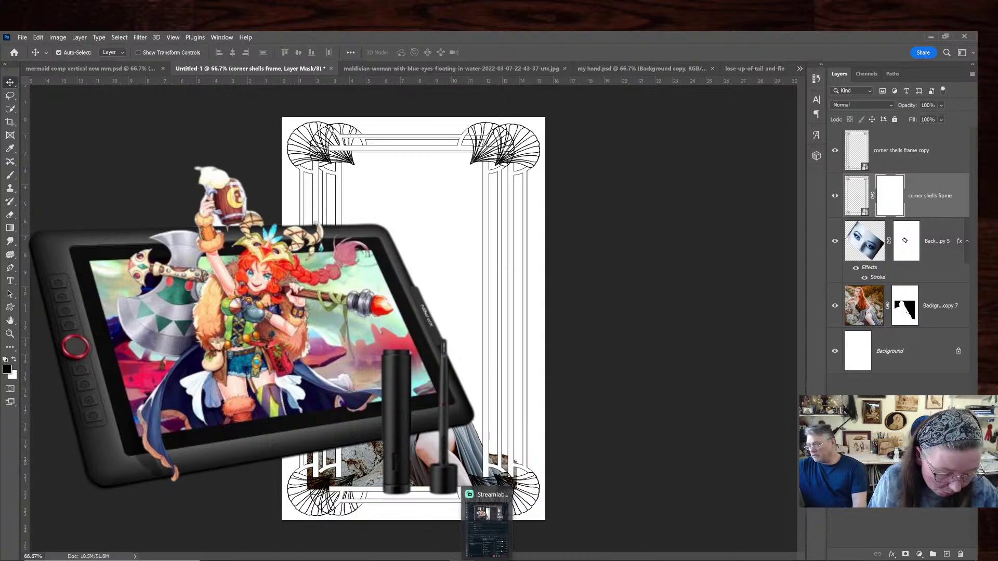
Reopen Streamlabs Desktop, hide the Image source in the Photoshop scene and return to the Untitled-1 document
{"action": "left_click", "coordinate": [487, 504]}
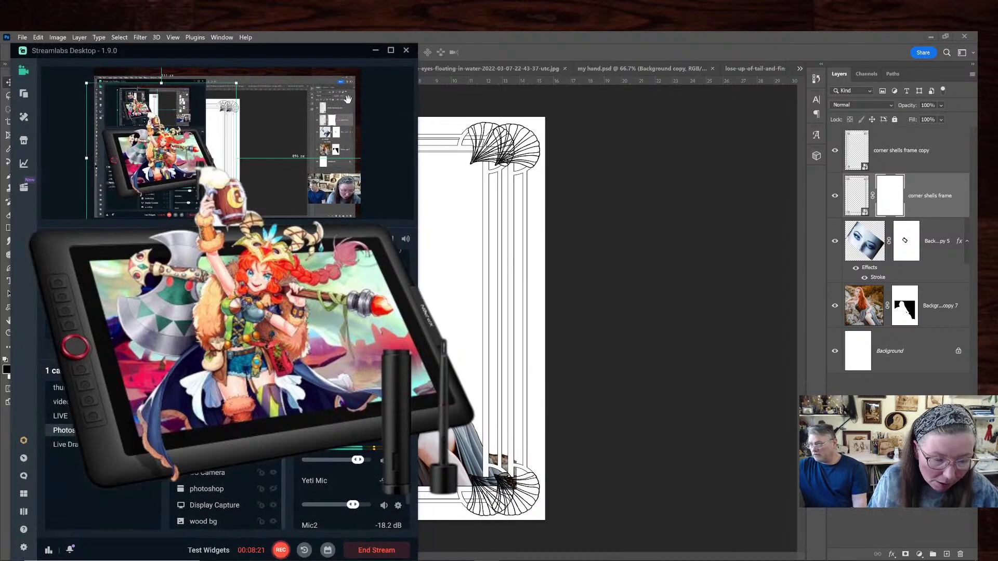
{"action": "left_click", "coordinate": [375, 51]}
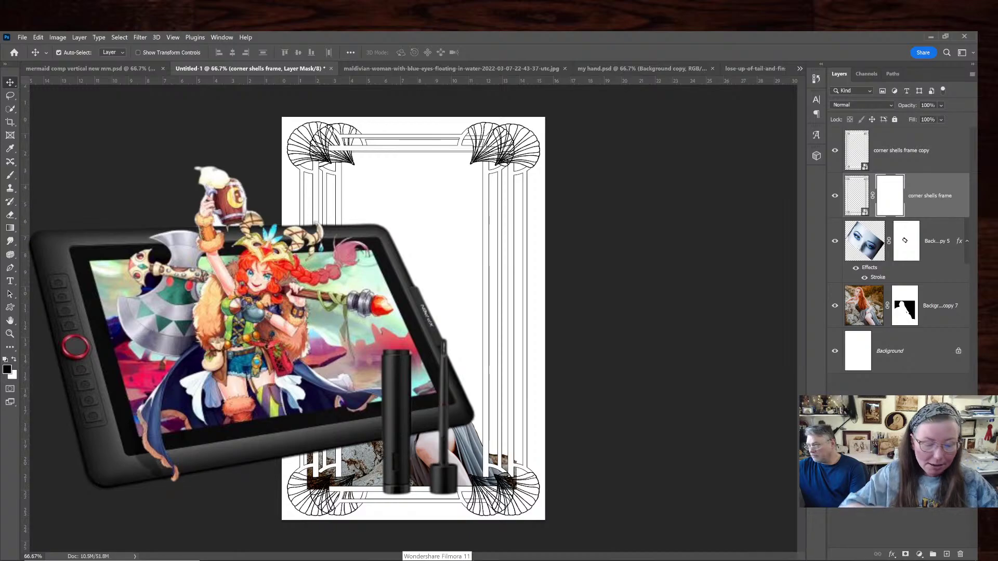
{"action": "mouse_move", "coordinate": [487, 558]}
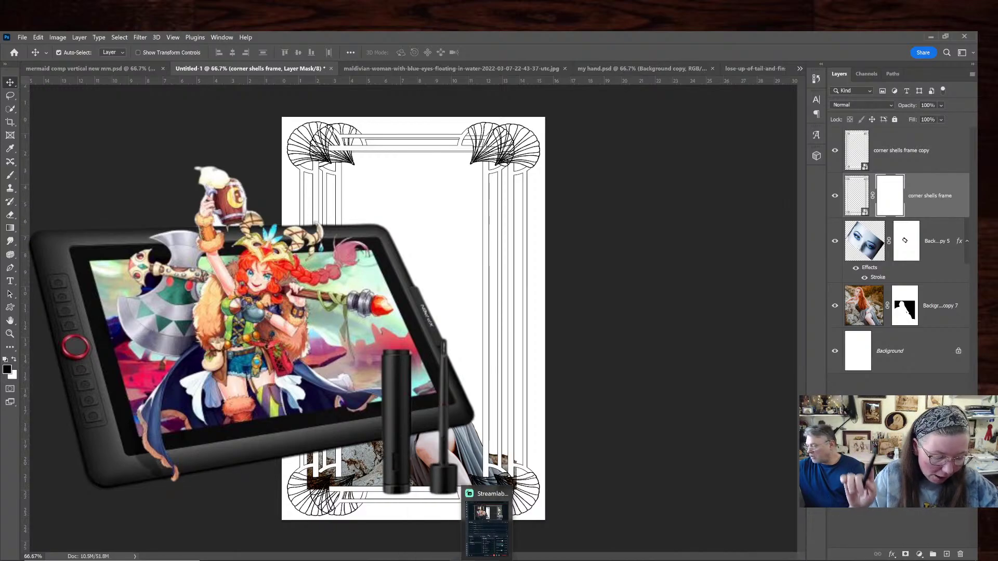
{"action": "left_click", "coordinate": [486, 525]}
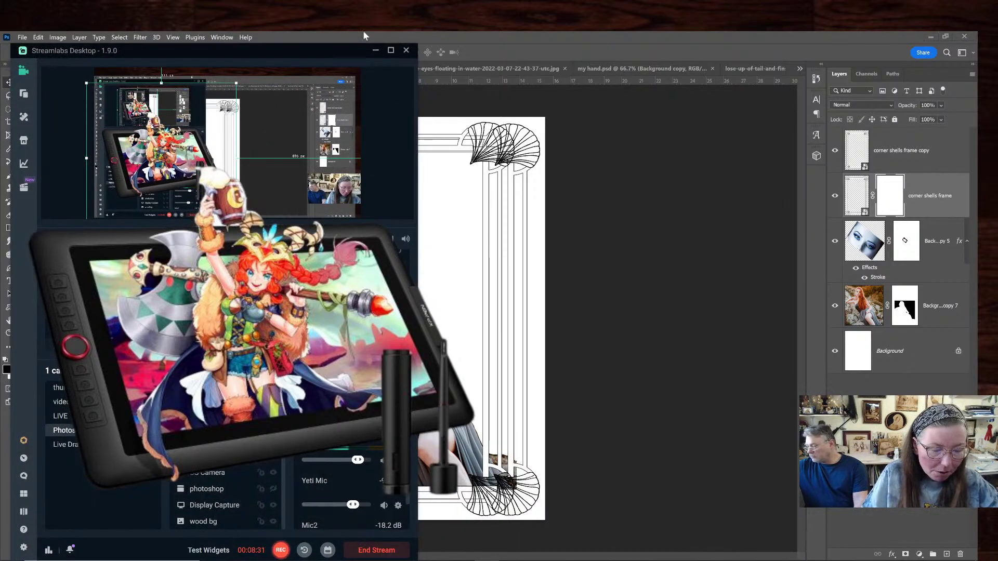
{"action": "left_click", "coordinate": [376, 50]}
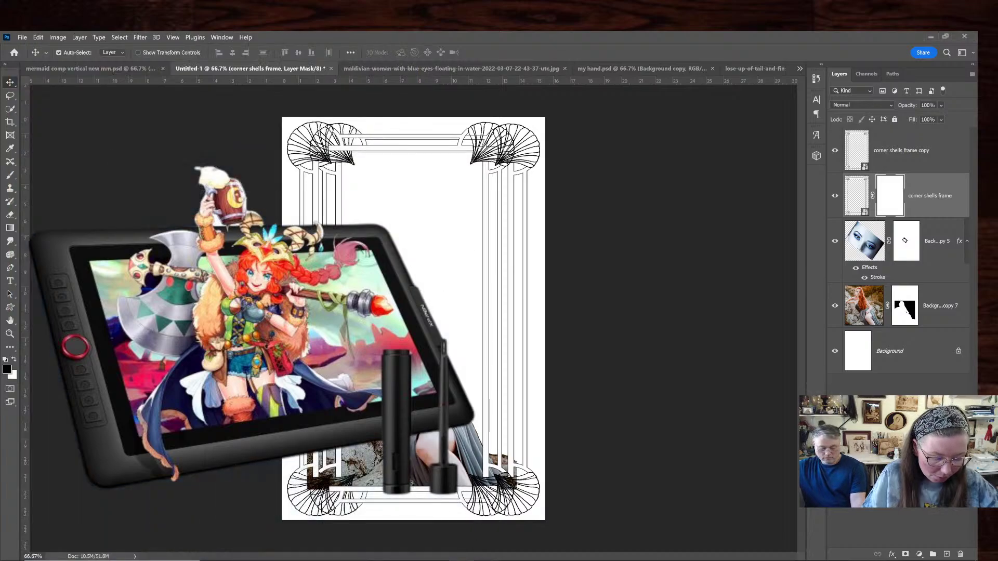
{"action": "left_click", "coordinate": [487, 559]}
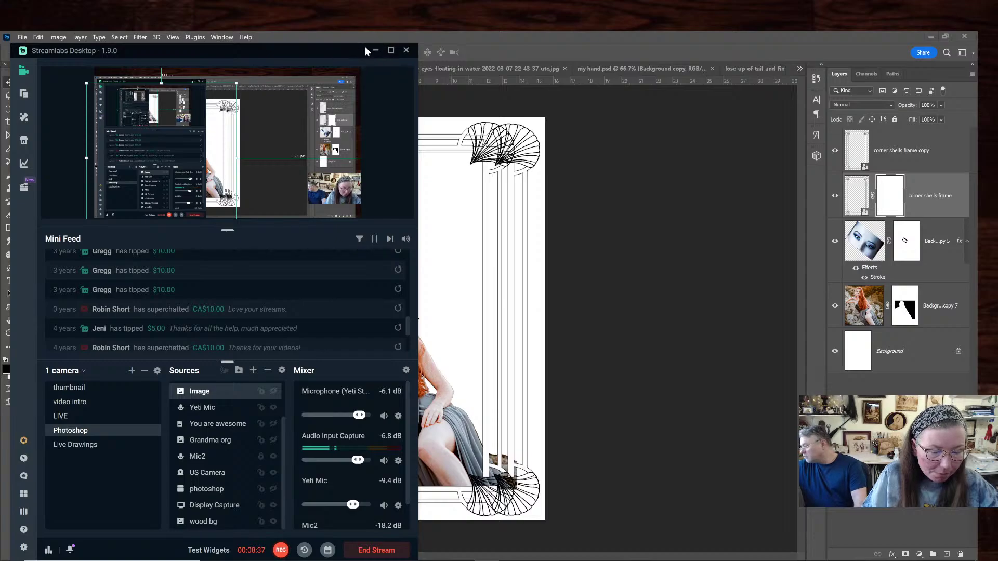
{"action": "left_click", "coordinate": [375, 51]}
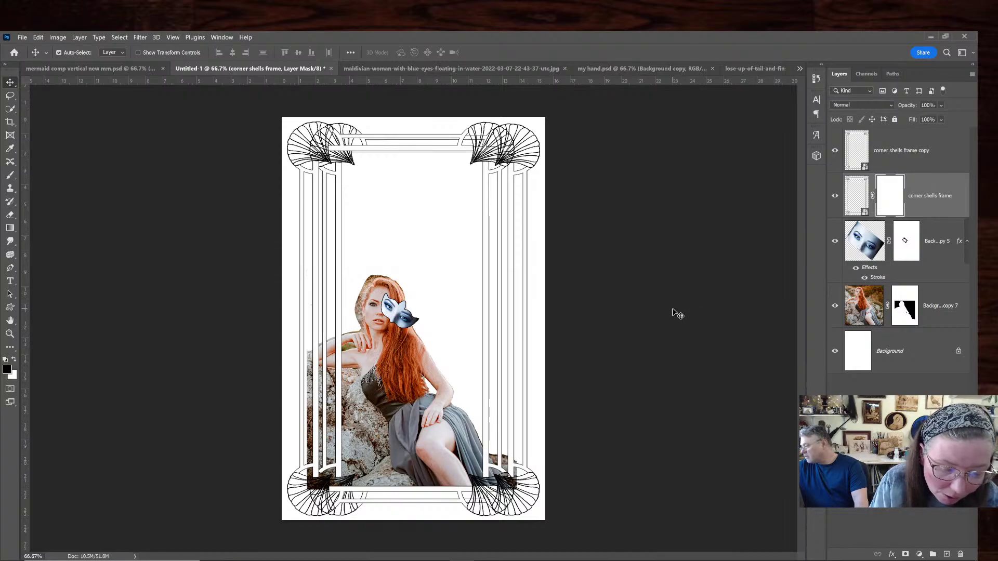
Free Transform the corner shells frame layer slightly up and left to about X 841 px, Y 1184 px, aligning its upper bars with the copy
{"action": "key", "text": "ctrl+plus"}
{"action": "key", "text": "ctrl+plus"}
{"action": "key", "text": "ctrl+plus"}
{"action": "left_click_drag", "start_coordinate": [800, 306], "coordinate": [804, 174]}
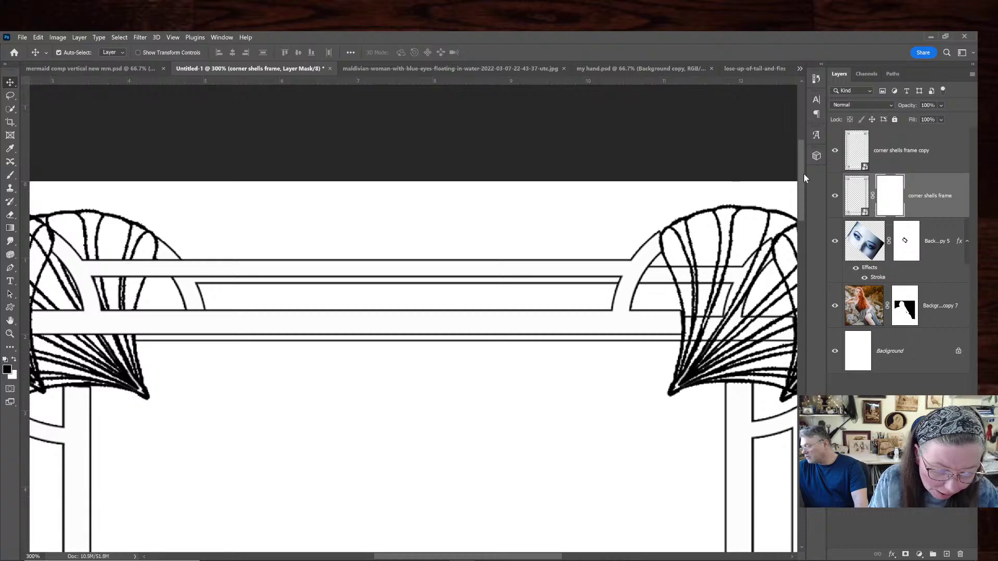
{"action": "key", "text": "ctrl+t"}
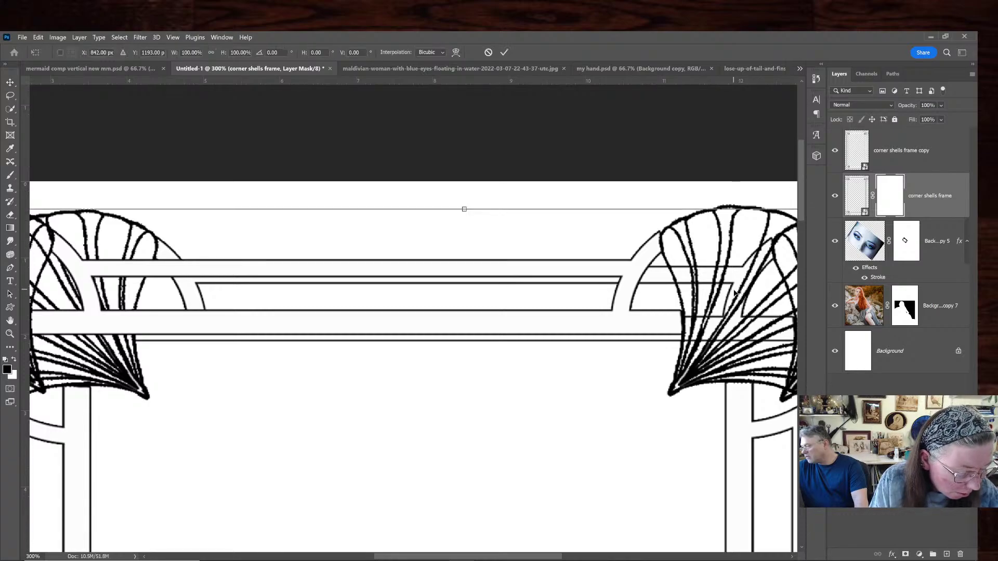
{"action": "left_click_drag", "start_coordinate": [621, 329], "coordinate": [619, 320]}
{"action": "key", "text": "ctrl+1"}
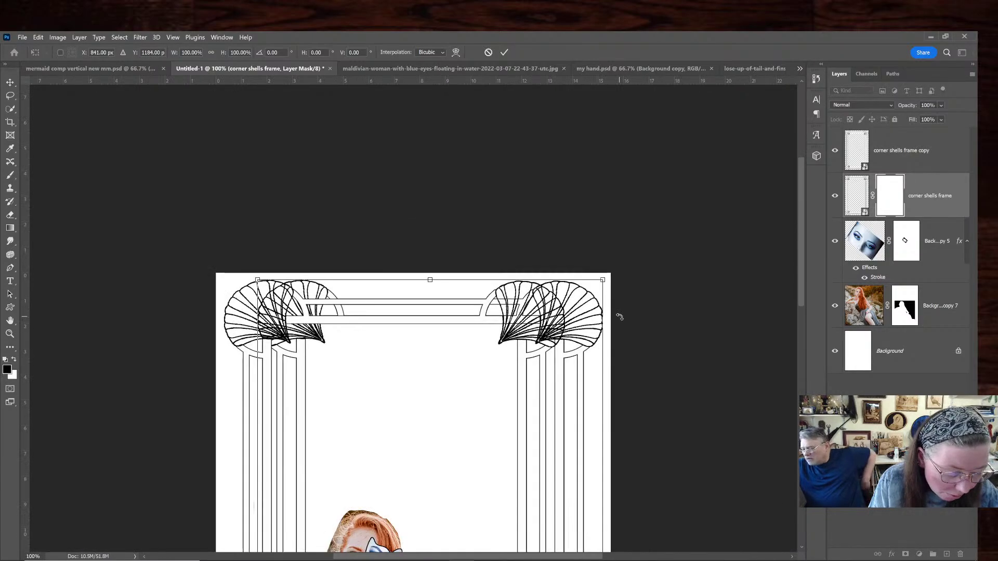
Scale the corner shells frame from its lower-left corner to about 100.51% in width and height and commit the transform
{"action": "left_click_drag", "start_coordinate": [802, 200], "coordinate": [800, 366]}
{"action": "key", "text": "ctrl+plus"}
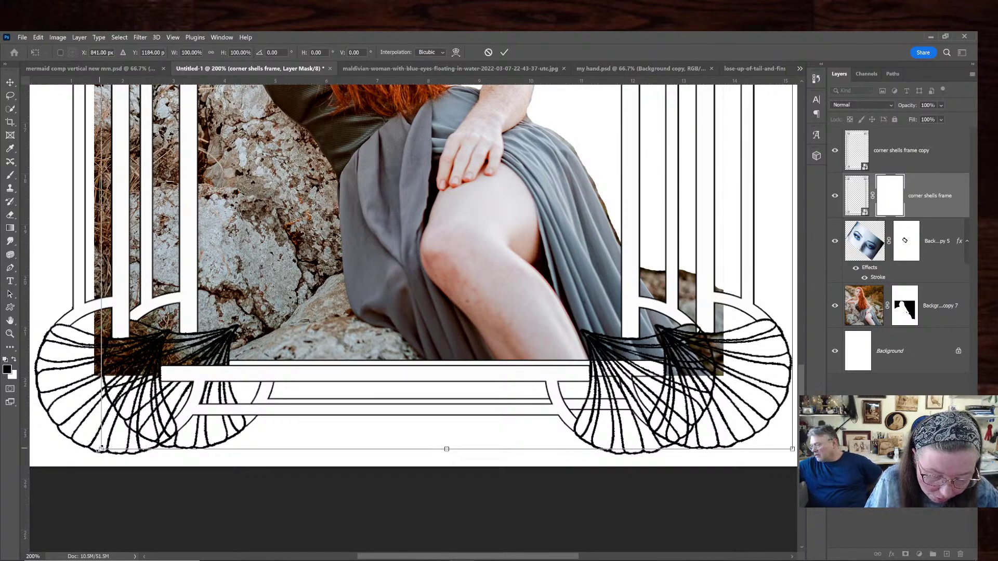
{"action": "left_click_drag", "start_coordinate": [99, 449], "coordinate": [96, 454]}
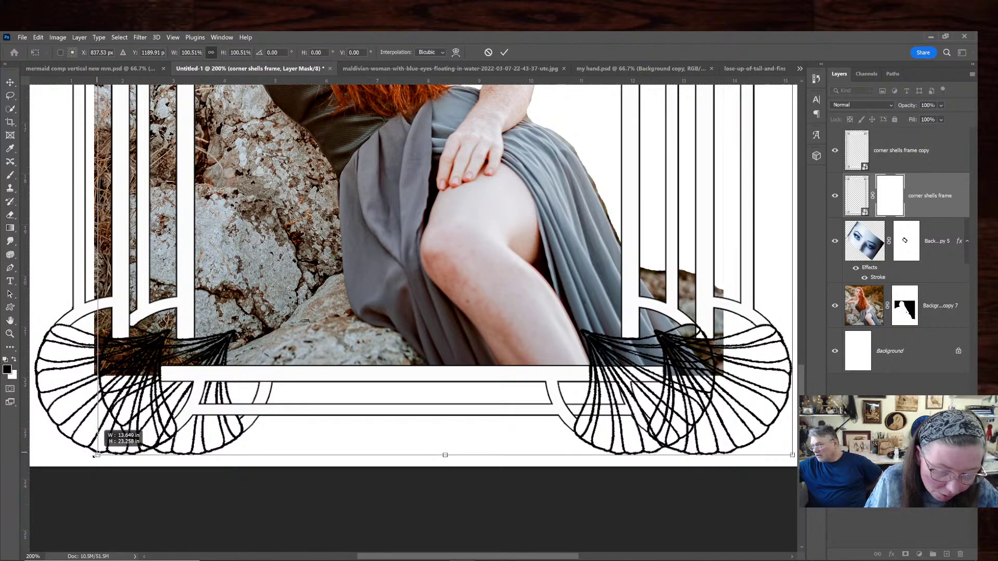
{"action": "scroll", "coordinate": [195, 400], "scroll_direction": "up", "scroll_amount": 2}
{"action": "key", "text": "ctrl+minus"}
{"action": "key", "text": "ctrl+minus"}
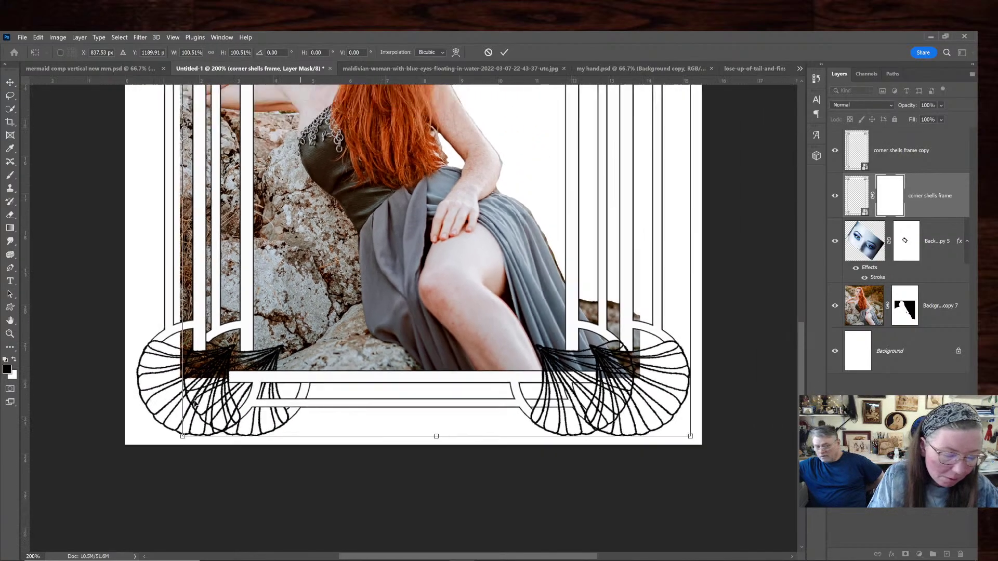
{"action": "key", "text": "Return"}
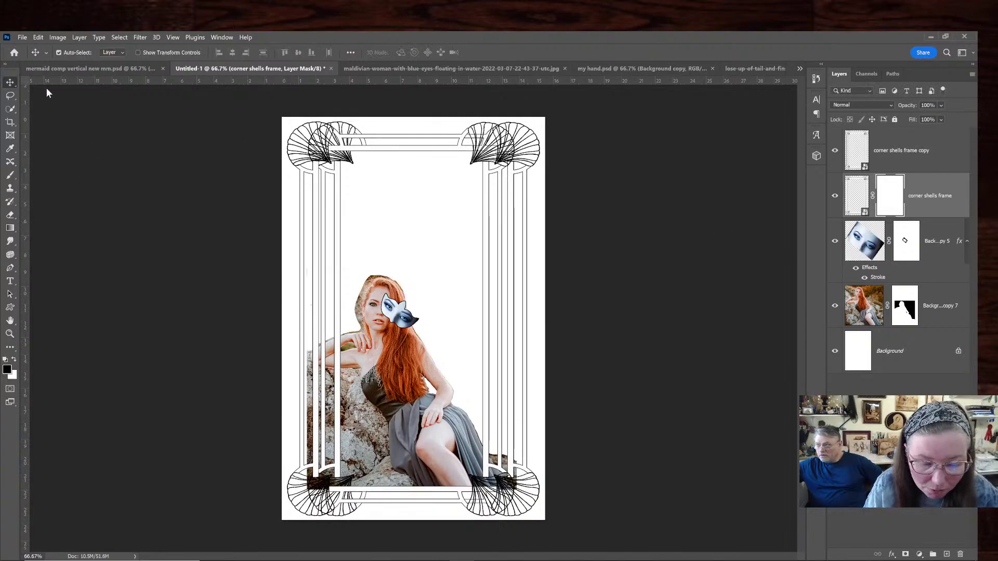
Set up a Hard Round brush at 105 px, with the corner shells frame's layer mask as the painting target
{"action": "left_click", "coordinate": [10, 175]}
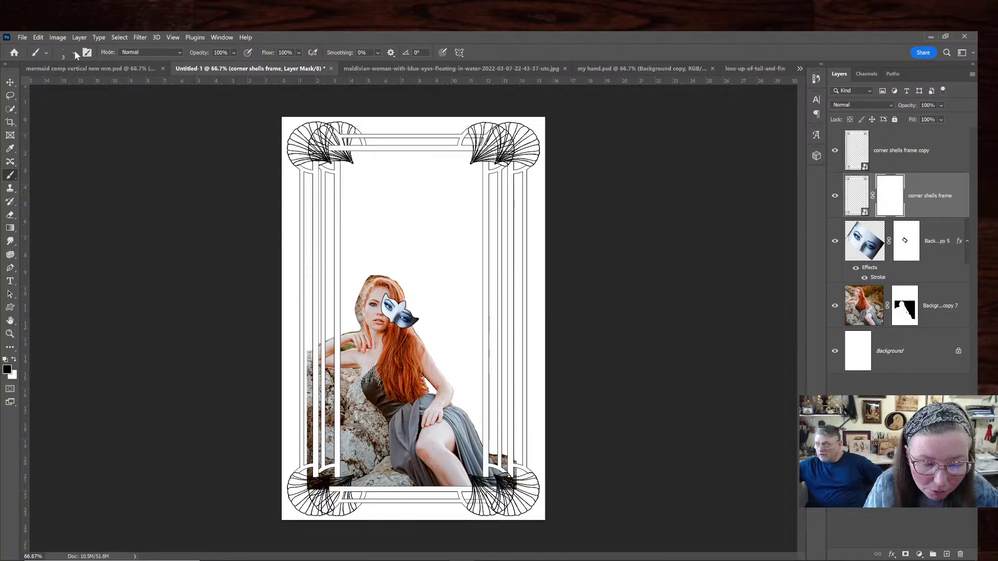
{"action": "left_click", "coordinate": [74, 53]}
{"action": "left_click", "coordinate": [73, 82]}
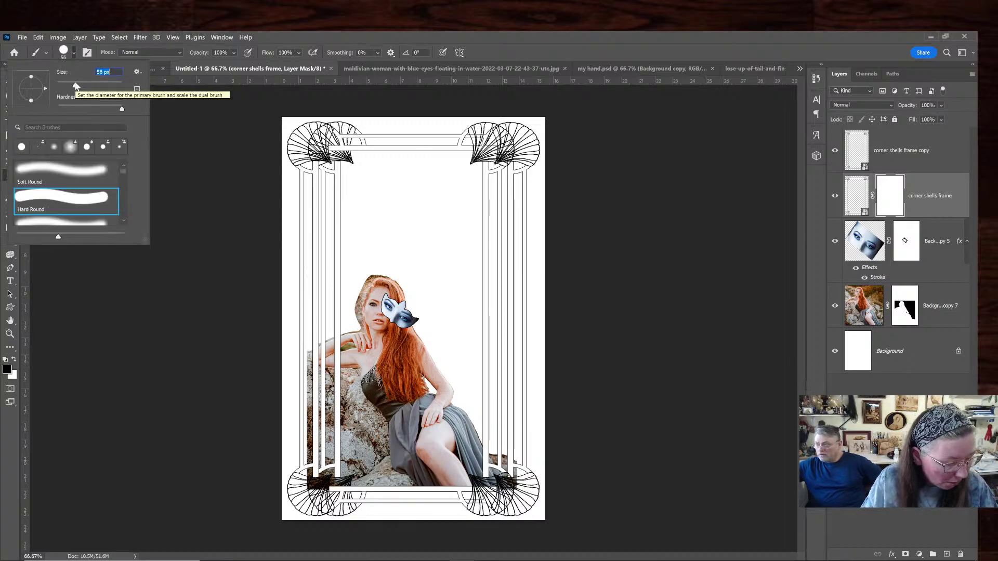
{"action": "left_click", "coordinate": [887, 199]}
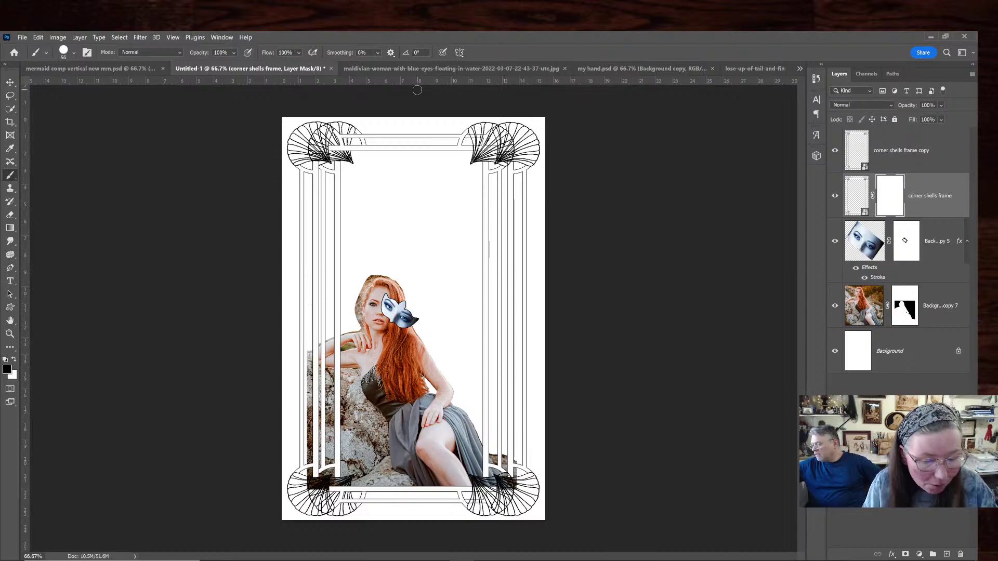
{"action": "left_click", "coordinate": [74, 53]}
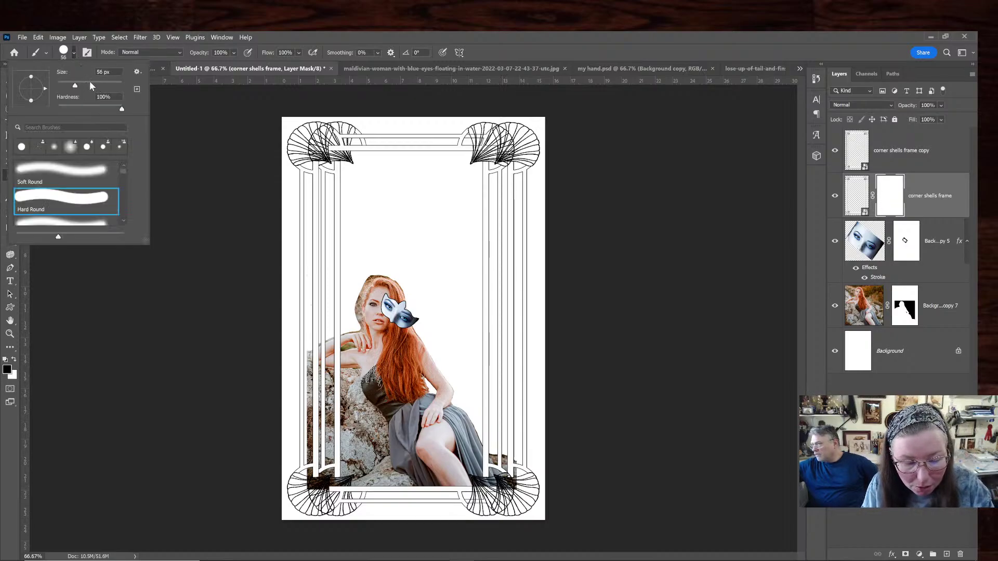
{"action": "left_click", "coordinate": [90, 82]}
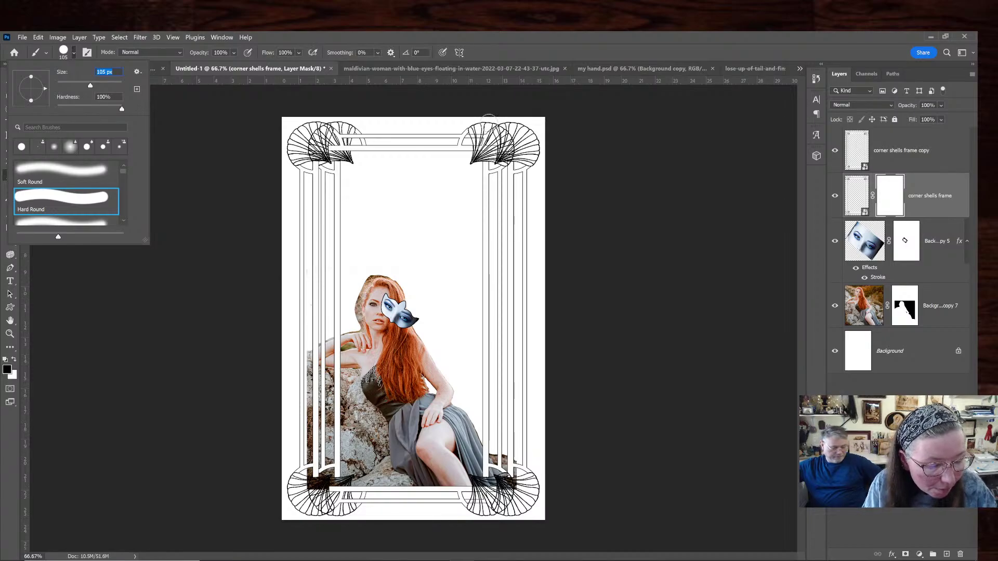
{"action": "key", "text": "Return"}
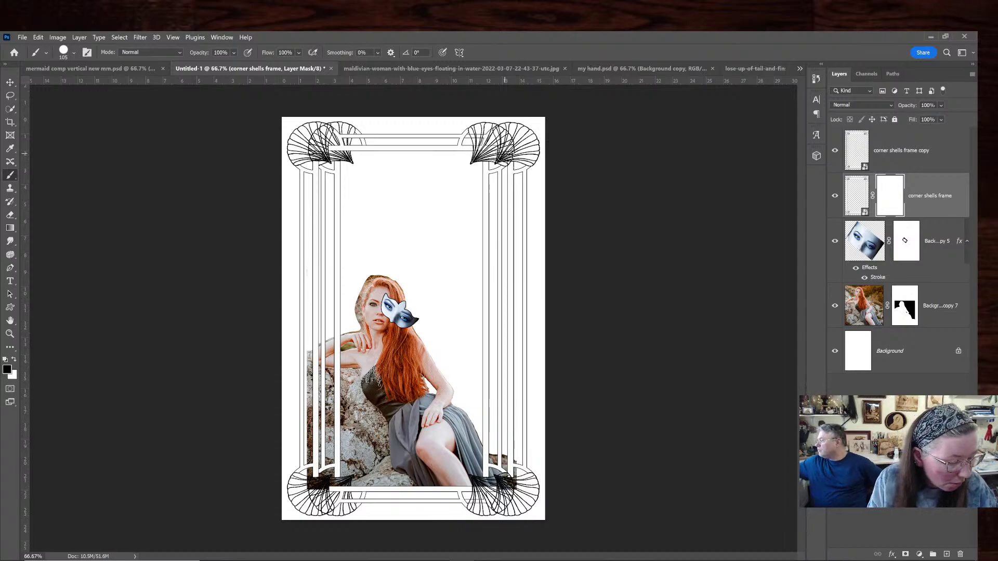
Paint black over the original frame's left shells and side bars on its mask, and add a layer mask to the corner shells frame copy
{"action": "mouse_move", "coordinate": [359, 130]}
{"action": "left_mouse_down"}
{"action": "mouse_move", "coordinate": [354, 155]}
{"action": "mouse_move", "coordinate": [350, 136]}
{"action": "mouse_move", "coordinate": [321, 127]}
{"action": "mouse_move", "coordinate": [306, 185]}
{"action": "mouse_move", "coordinate": [318, 168]}
{"action": "mouse_move", "coordinate": [333, 201]}
{"action": "mouse_move", "coordinate": [333, 288]}
{"action": "mouse_move", "coordinate": [320, 315]}
{"action": "mouse_move", "coordinate": [310, 245]}
{"action": "mouse_move", "coordinate": [324, 238]}
{"action": "mouse_move", "coordinate": [308, 334]}
{"action": "mouse_move", "coordinate": [325, 297]}
{"action": "mouse_move", "coordinate": [345, 293]}
{"action": "mouse_move", "coordinate": [306, 443]}
{"action": "left_mouse_up"}
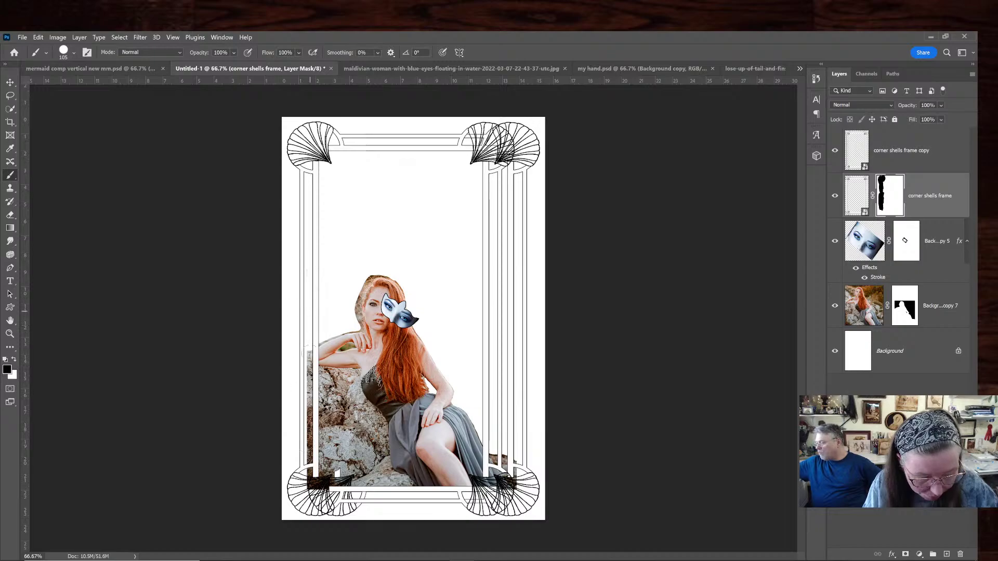
{"action": "mouse_move", "coordinate": [333, 478]}
{"action": "left_mouse_down"}
{"action": "mouse_move", "coordinate": [361, 494]}
{"action": "mouse_move", "coordinate": [345, 508]}
{"action": "mouse_move", "coordinate": [330, 475]}
{"action": "left_mouse_up"}
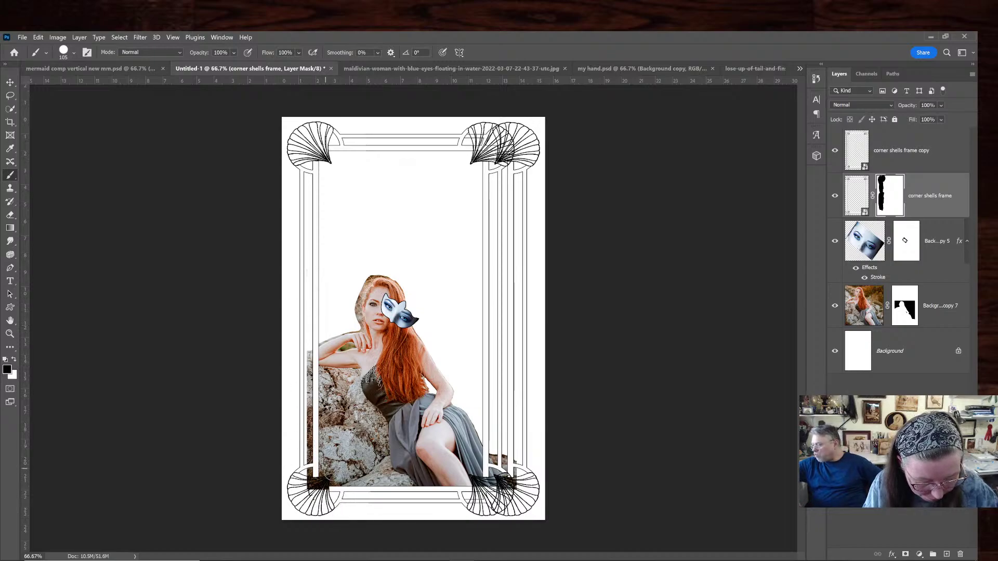
{"action": "left_click", "coordinate": [889, 151]}
{"action": "left_click", "coordinate": [905, 553]}
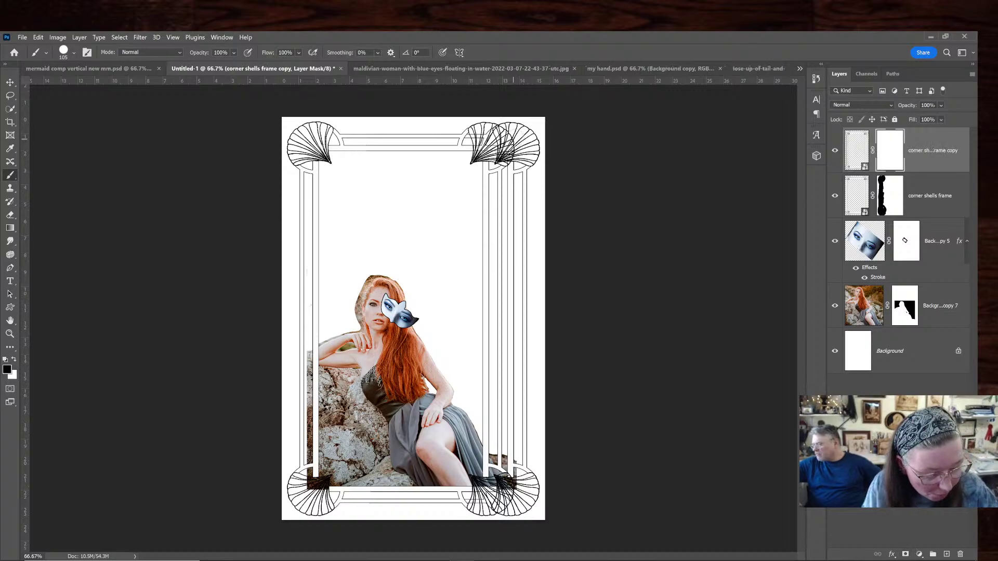
{"action": "mouse_move", "coordinate": [513, 138]}
{"action": "left_mouse_down"}
{"action": "mouse_move", "coordinate": [501, 169]}
{"action": "mouse_move", "coordinate": [466, 164]}
{"action": "mouse_move", "coordinate": [489, 178]}
{"action": "mouse_move", "coordinate": [493, 219]}
{"action": "mouse_move", "coordinate": [494, 411]}
{"action": "mouse_move", "coordinate": [475, 478]}
{"action": "mouse_move", "coordinate": [493, 498]}
{"action": "left_mouse_up"}
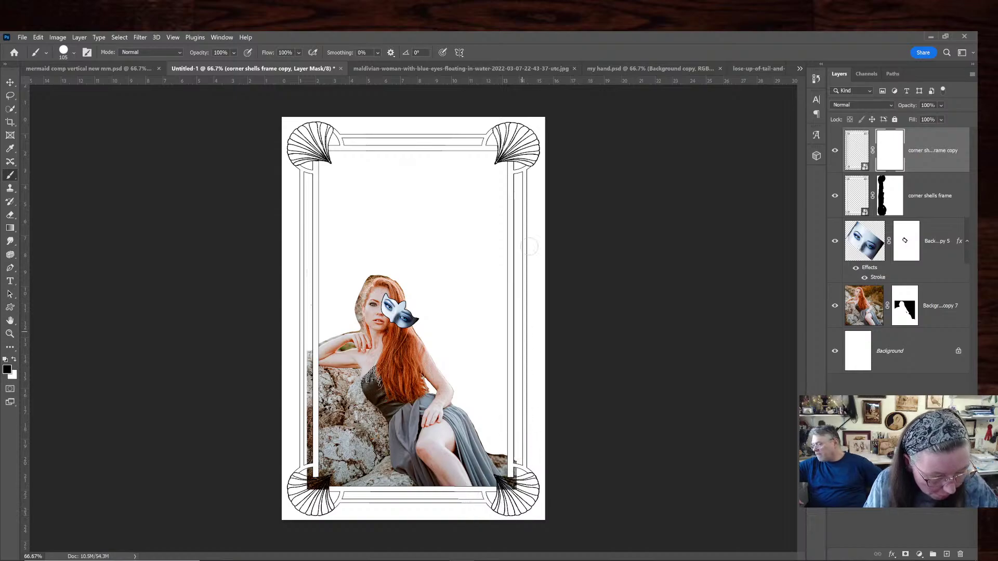
{"action": "mouse_move", "coordinate": [366, 139]}
{"action": "left_mouse_down"}
{"action": "mouse_move", "coordinate": [333, 137]}
{"action": "mouse_move", "coordinate": [304, 156]}
{"action": "left_mouse_up"}
{"action": "left_click_drag", "start_coordinate": [299, 470], "coordinate": [362, 491]}
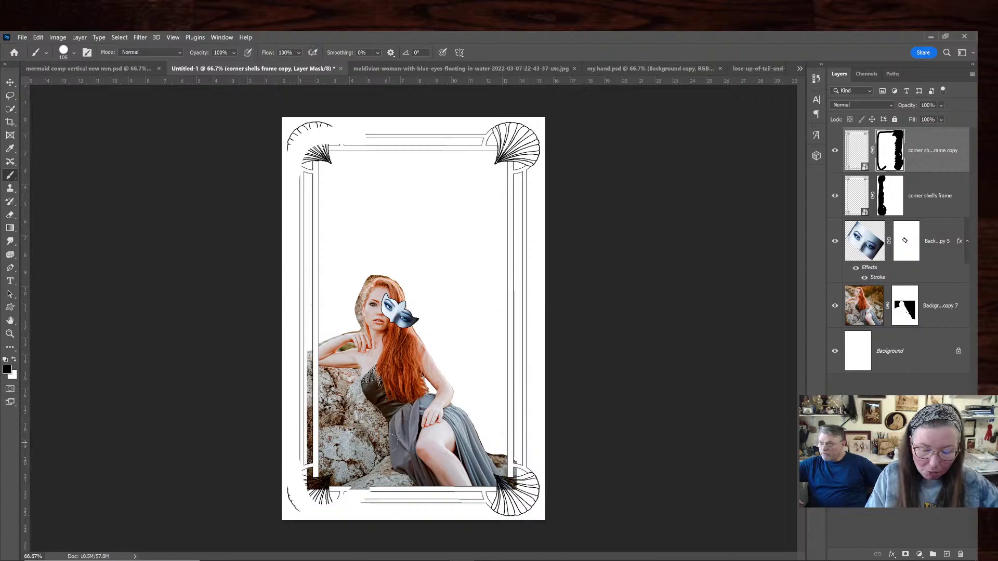
{"action": "key", "text": "ctrl+BackSpace"}
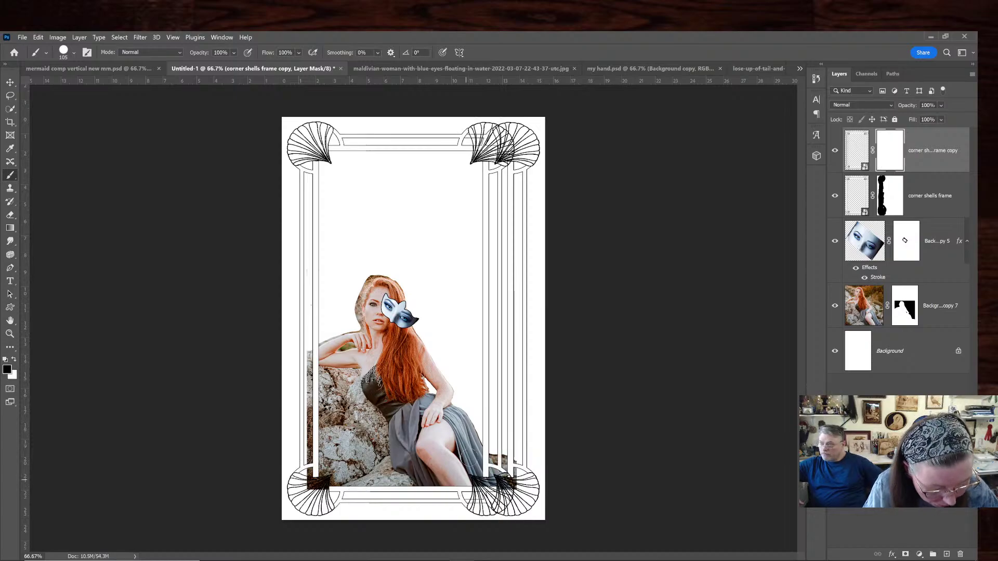
Mask out the copy's overlapping right shells and side bars with black, and merge the two corner shells frame layers
{"action": "mouse_move", "coordinate": [468, 457]}
{"action": "left_mouse_down"}
{"action": "mouse_move", "coordinate": [490, 483]}
{"action": "mouse_move", "coordinate": [520, 448]}
{"action": "mouse_move", "coordinate": [534, 463]}
{"action": "mouse_move", "coordinate": [521, 518]}
{"action": "mouse_move", "coordinate": [505, 436]}
{"action": "mouse_move", "coordinate": [533, 266]}
{"action": "mouse_move", "coordinate": [495, 302]}
{"action": "mouse_move", "coordinate": [478, 240]}
{"action": "mouse_move", "coordinate": [504, 118]}
{"action": "mouse_move", "coordinate": [476, 126]}
{"action": "left_mouse_up"}
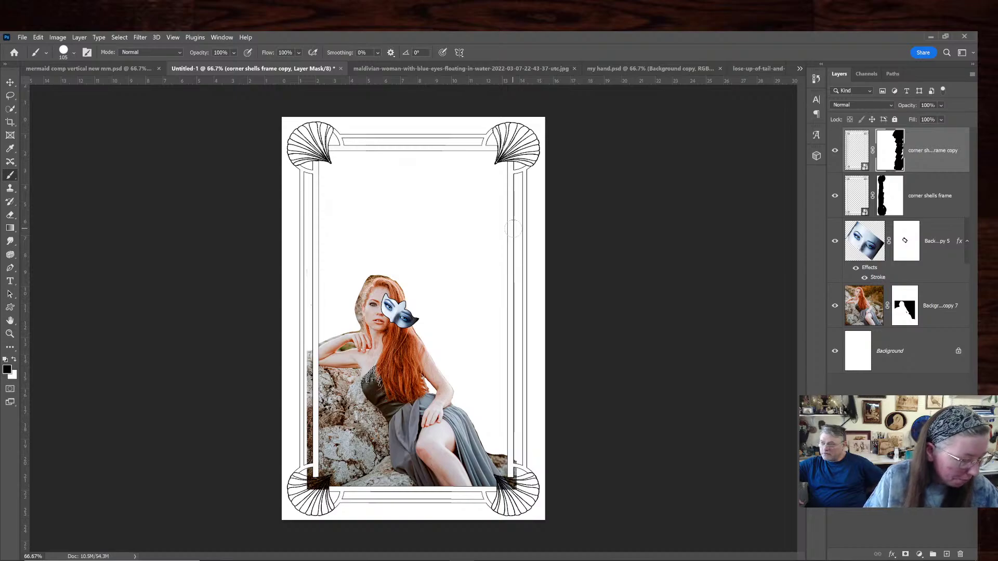
{"action": "left_click", "coordinate": [960, 185], "text": "shift"}
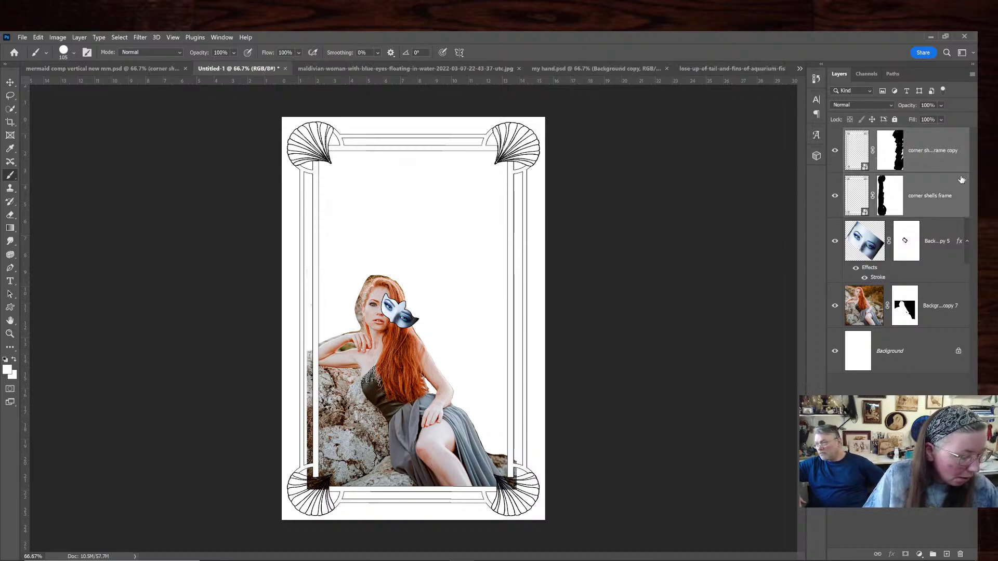
{"action": "right_click", "coordinate": [929, 181]}
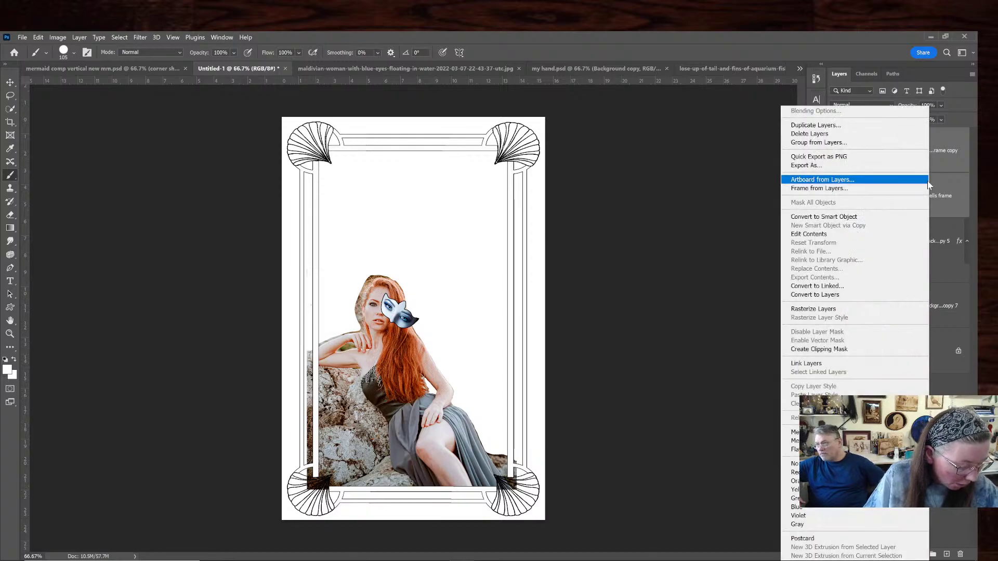
{"action": "left_click", "coordinate": [795, 432]}
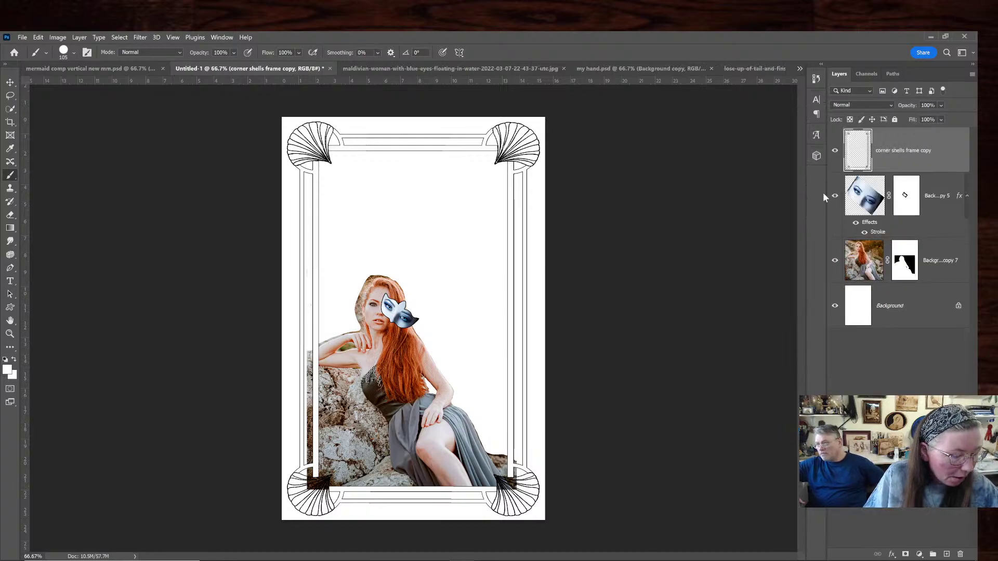
Hide and show the merged corner shells frame layer to examine the result
{"action": "left_click", "coordinate": [834, 153]}
{"action": "left_click", "coordinate": [834, 152]}
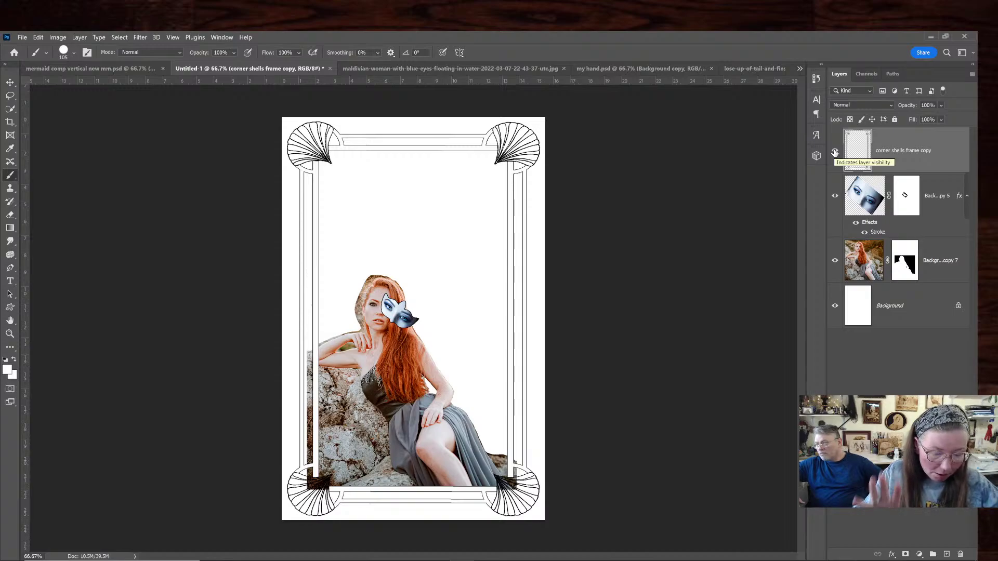
{"action": "right_click", "coordinate": [938, 166]}
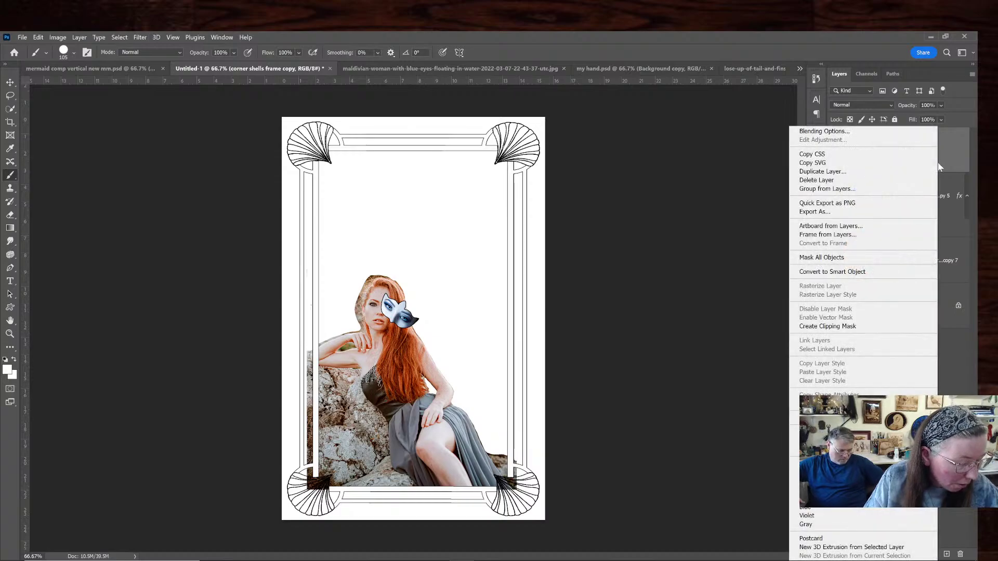
{"action": "left_click", "coordinate": [681, 242]}
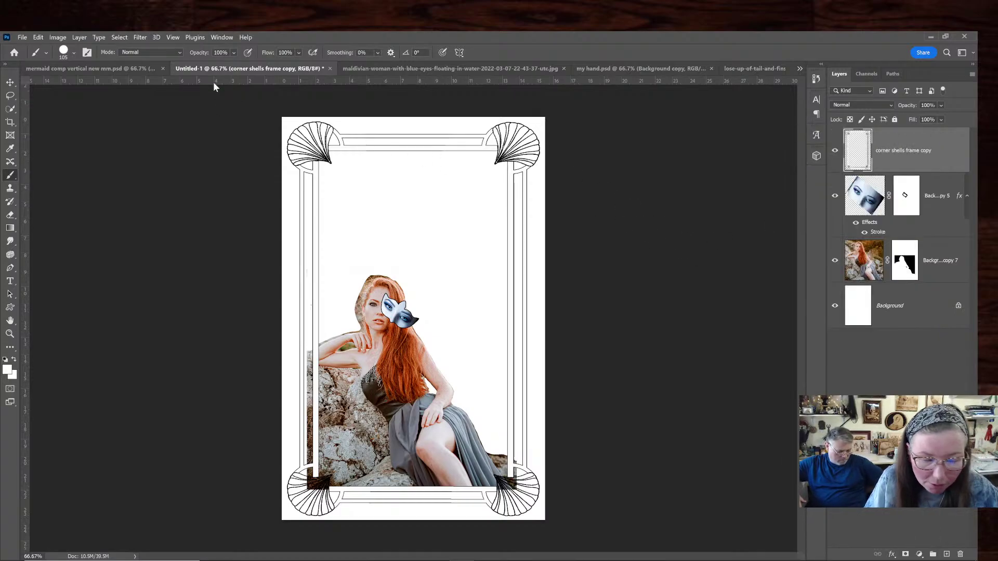
Select the woman and eye mask layers in Untitled-1 with the Move tool active, and switch to the mermaid comp vertical new mm.psd document
{"action": "left_click", "coordinate": [11, 83]}
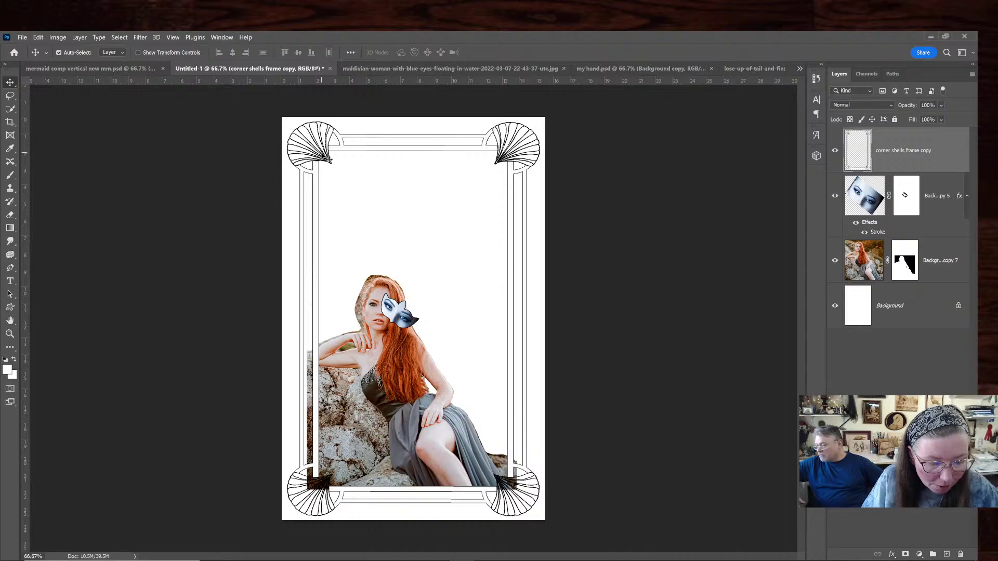
{"action": "left_click", "coordinate": [290, 296]}
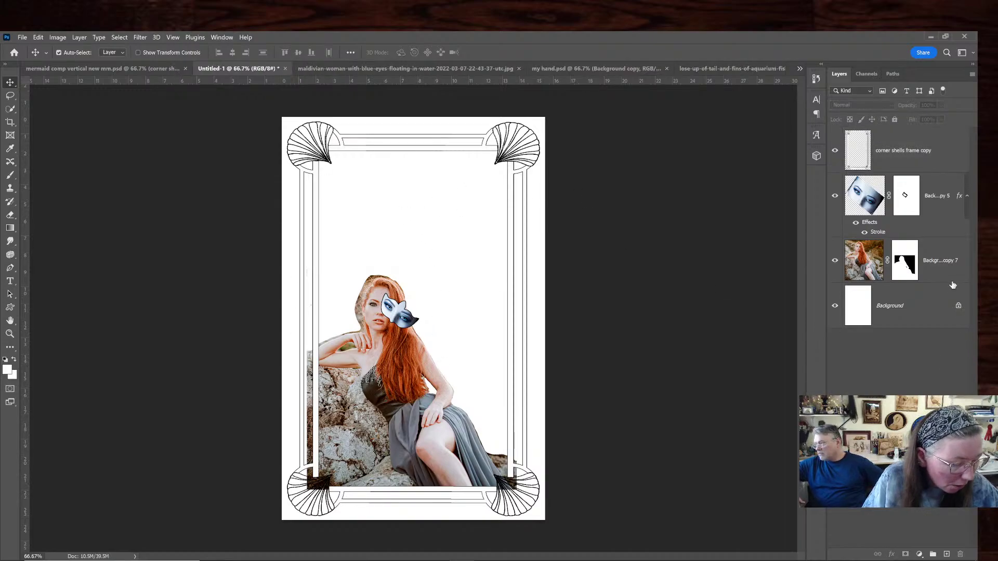
{"action": "left_click", "coordinate": [944, 254]}
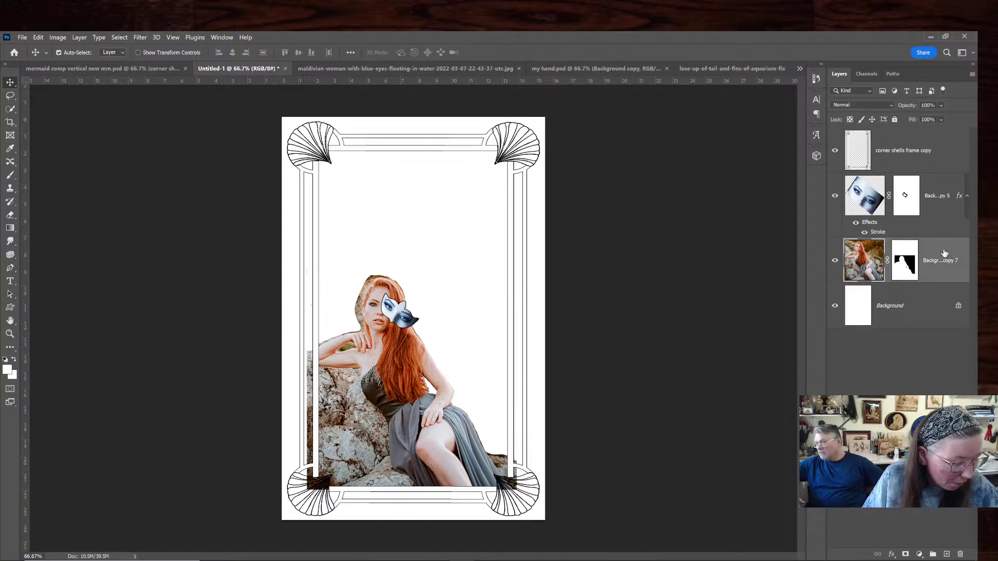
{"action": "left_click", "coordinate": [941, 185], "text": "ctrl"}
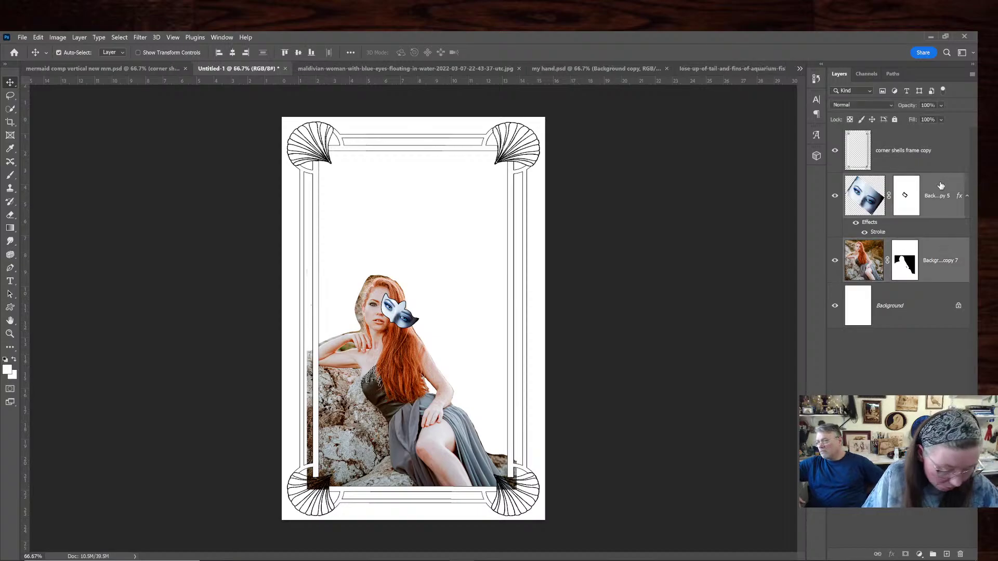
{"action": "left_click_drag", "start_coordinate": [941, 185], "coordinate": [494, 378]}
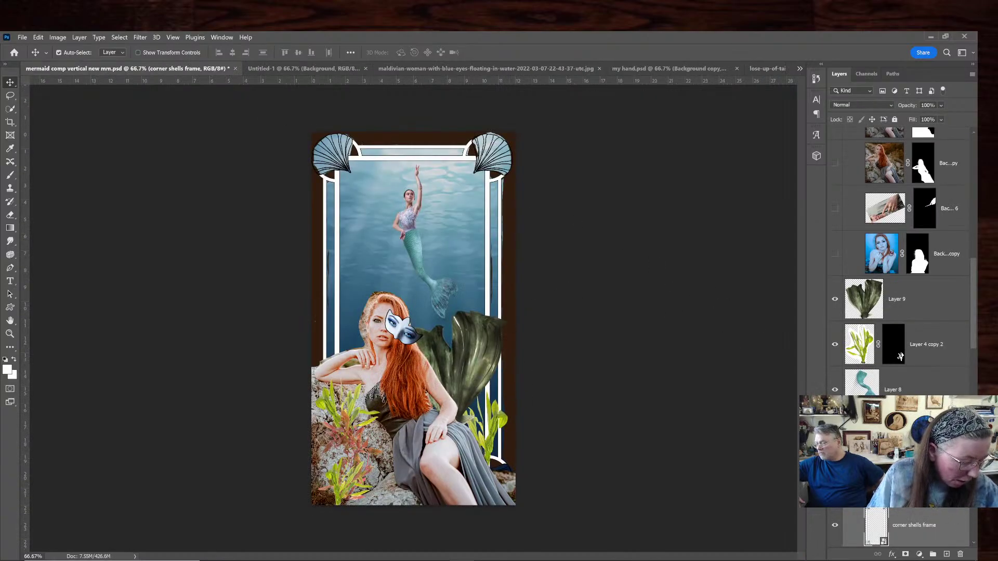
Select Layer 9 together with the visible woman layer and the eye mask layer in the woman 2 group
{"action": "left_click", "coordinate": [934, 318]}
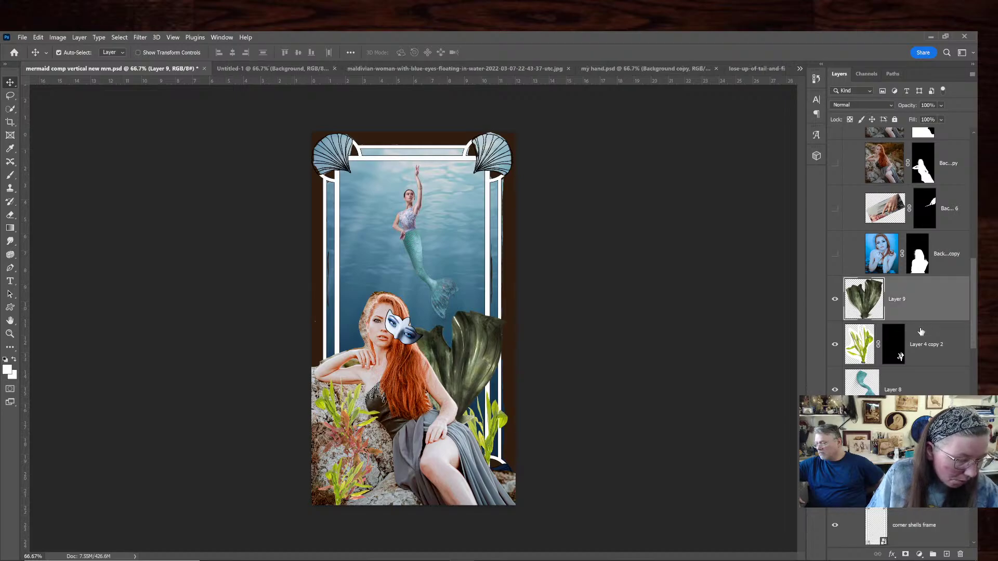
{"action": "scroll", "coordinate": [919, 331], "scroll_direction": "up", "scroll_amount": 2}
{"action": "scroll", "coordinate": [920, 331], "scroll_direction": "up", "scroll_amount": 1}
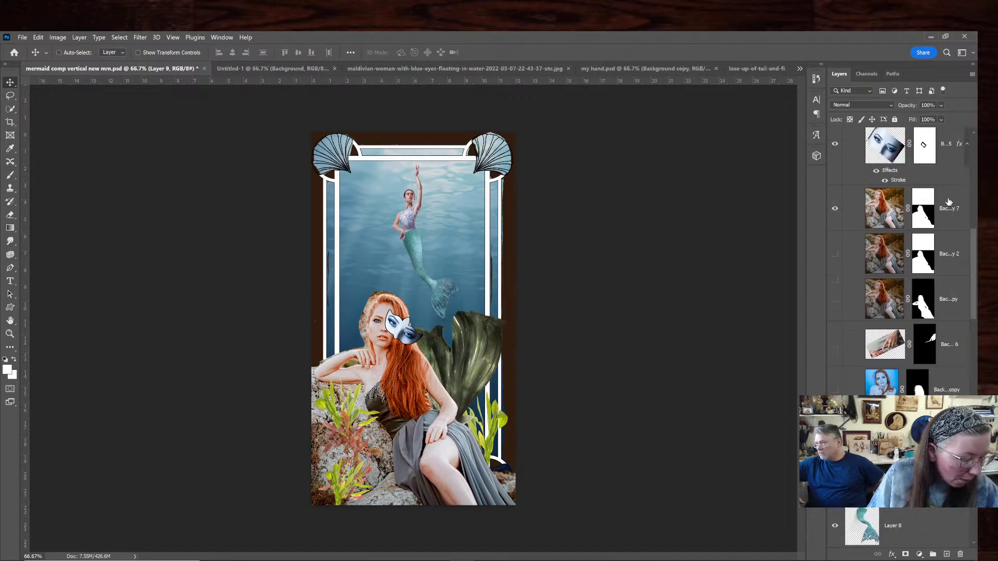
{"action": "left_click", "coordinate": [948, 203], "text": "ctrl"}
{"action": "scroll", "coordinate": [948, 208], "scroll_direction": "up", "scroll_amount": 2}
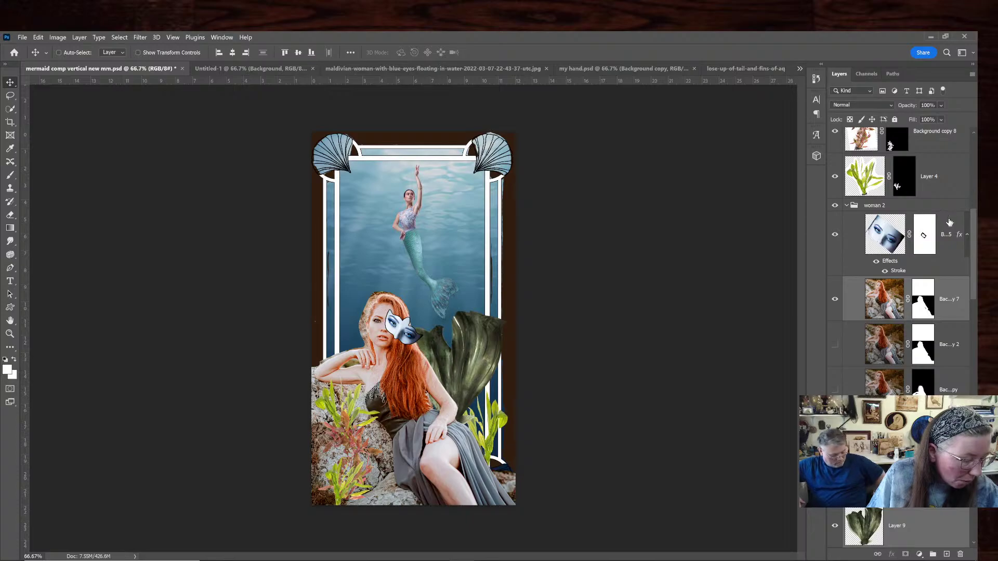
{"action": "left_click", "coordinate": [949, 223], "text": "ctrl"}
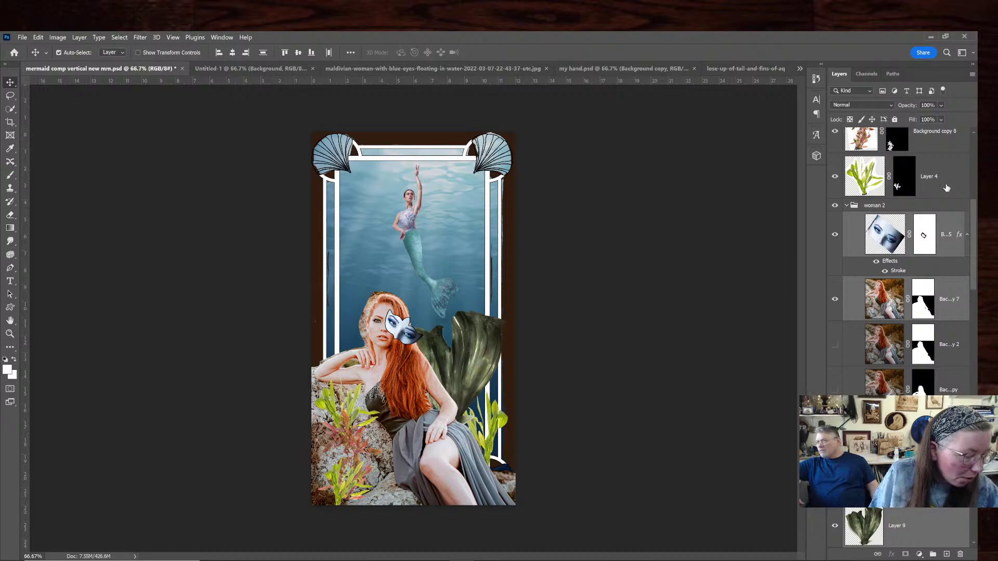
Add the plant layers Layer 4, Background copy 8 and Layer 4 copy to the layer selection
{"action": "scroll", "coordinate": [946, 188], "scroll_direction": "up", "scroll_amount": 2}
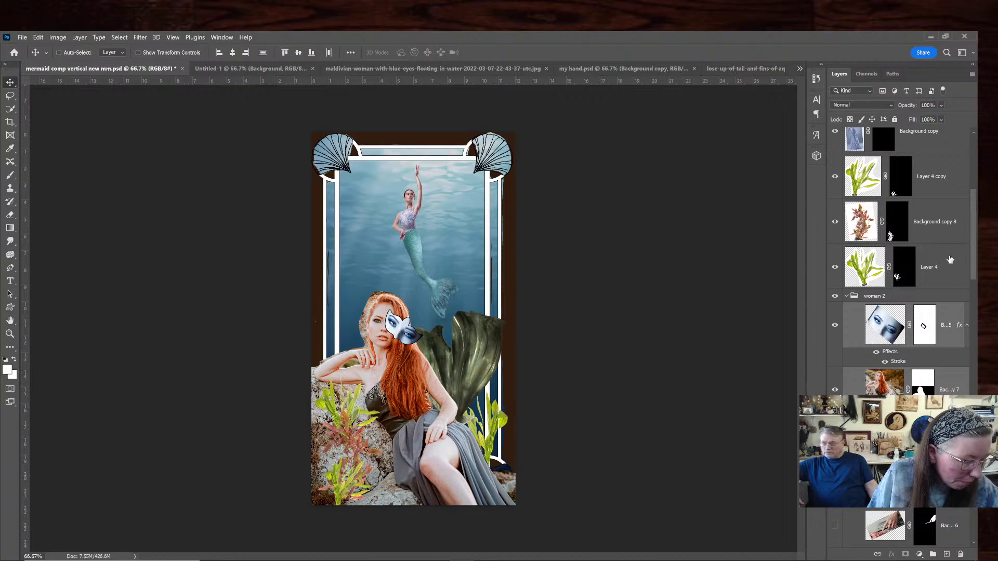
{"action": "scroll", "coordinate": [949, 259], "scroll_direction": "up", "scroll_amount": 2}
{"action": "scroll", "coordinate": [950, 254], "scroll_direction": "down", "scroll_amount": 1}
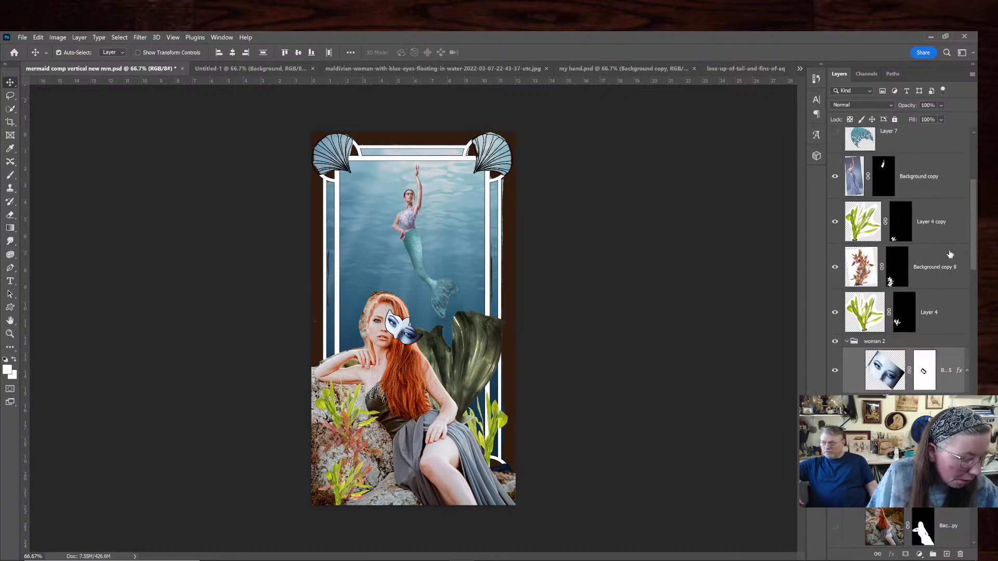
{"action": "left_click", "coordinate": [950, 299]}
{"action": "left_click", "coordinate": [943, 257], "text": "shift"}
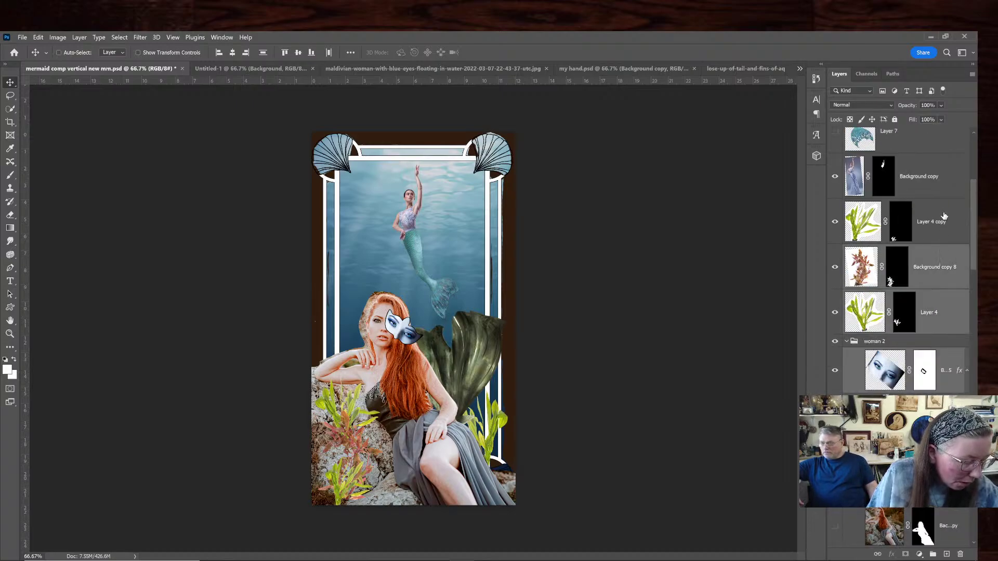
{"action": "left_click", "coordinate": [943, 214], "text": "shift"}
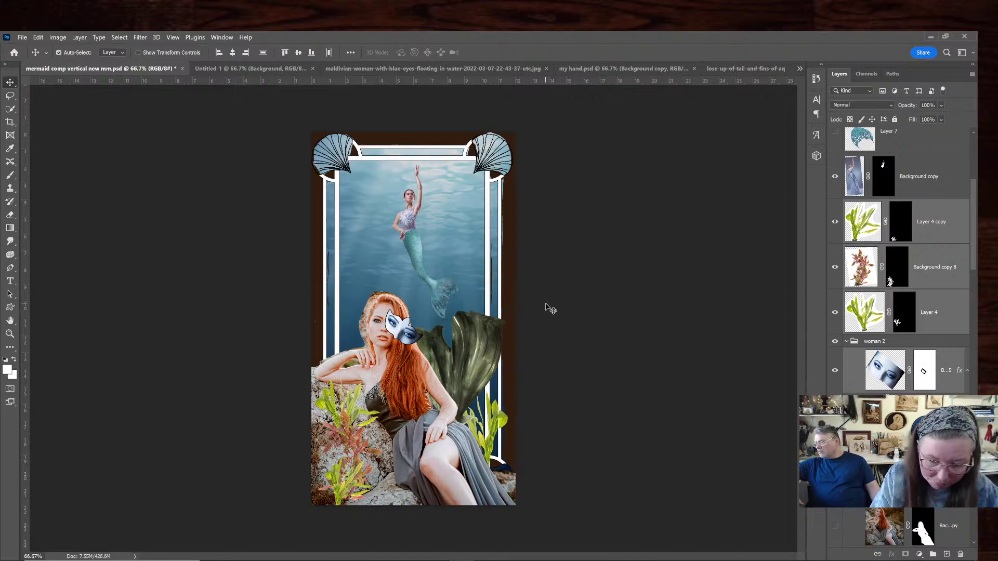
Try to shift the selected woman, mask, leaf and plant layers slightly right and up with Free Transform
{"action": "key", "text": "ctrl+t"}
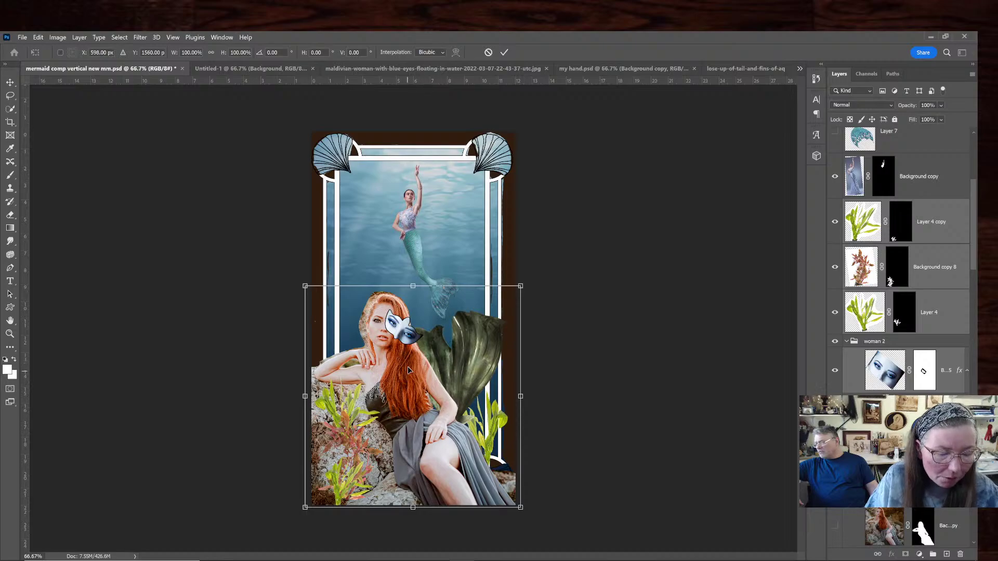
{"action": "mouse_move", "coordinate": [417, 369]}
{"action": "left_mouse_down"}
{"action": "mouse_move", "coordinate": [342, 130]}
{"action": "mouse_move", "coordinate": [277, 70]}
{"action": "mouse_move", "coordinate": [418, 401]}
{"action": "mouse_move", "coordinate": [415, 372]}
{"action": "left_mouse_up"}
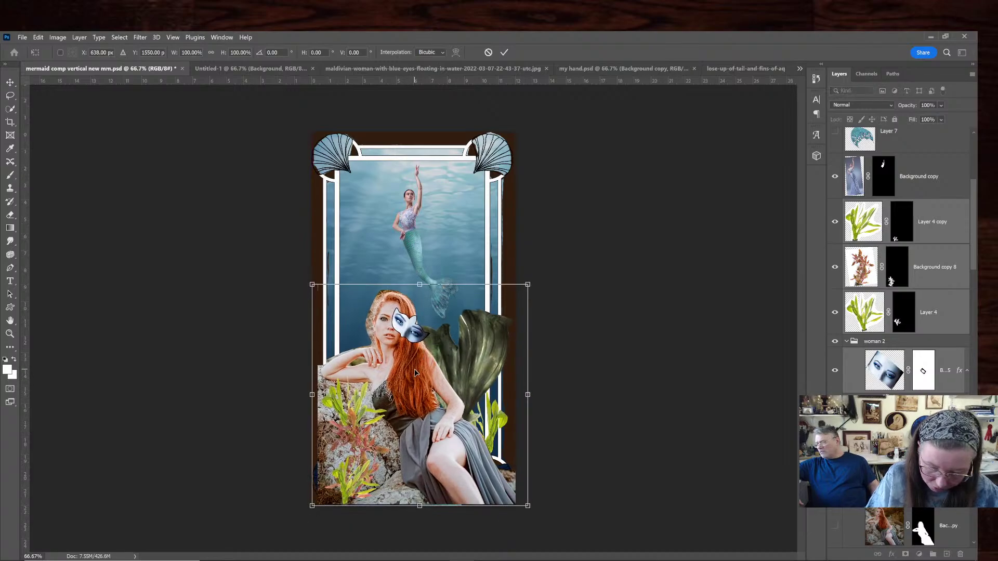
{"action": "key", "text": "Return"}
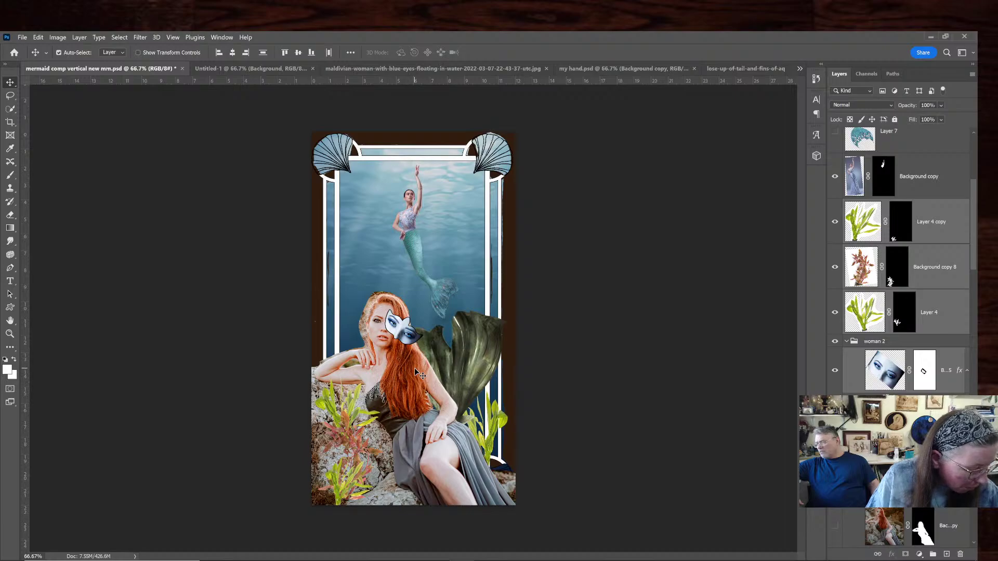
{"action": "scroll", "coordinate": [896, 344], "scroll_direction": "up", "scroll_amount": 4}
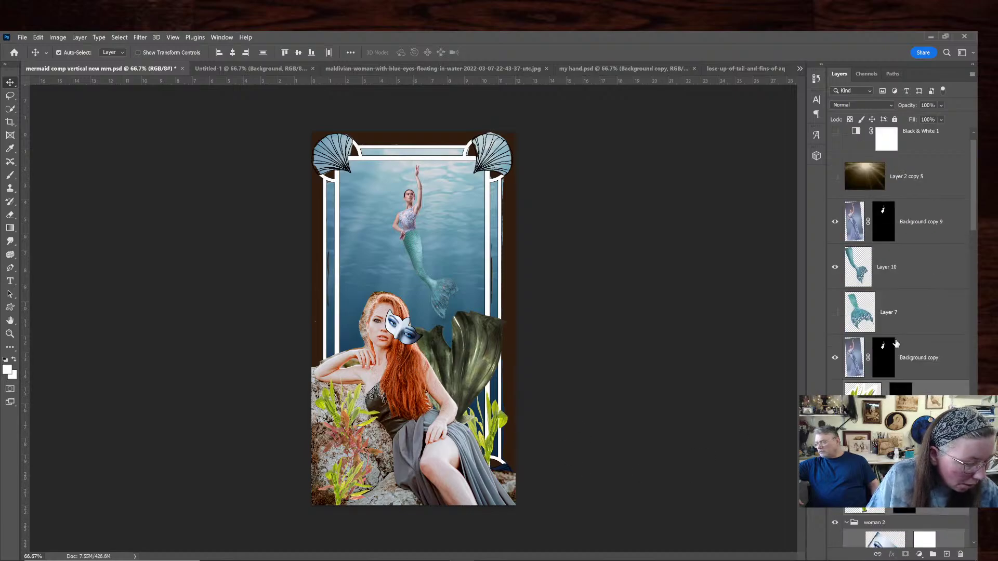
{"action": "scroll", "coordinate": [896, 344], "scroll_direction": "down", "scroll_amount": 7}
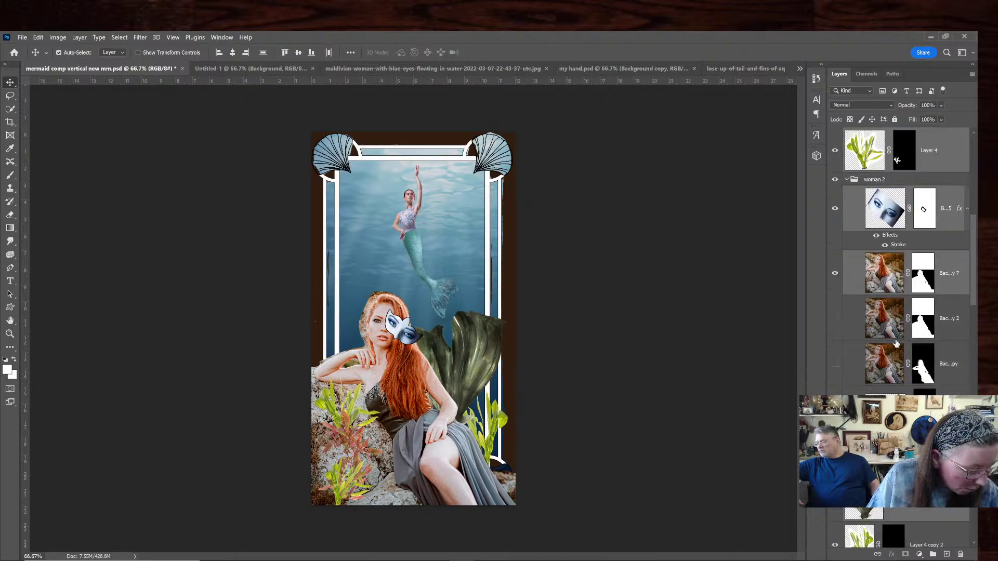
{"action": "scroll", "coordinate": [895, 344], "scroll_direction": "down", "scroll_amount": 1}
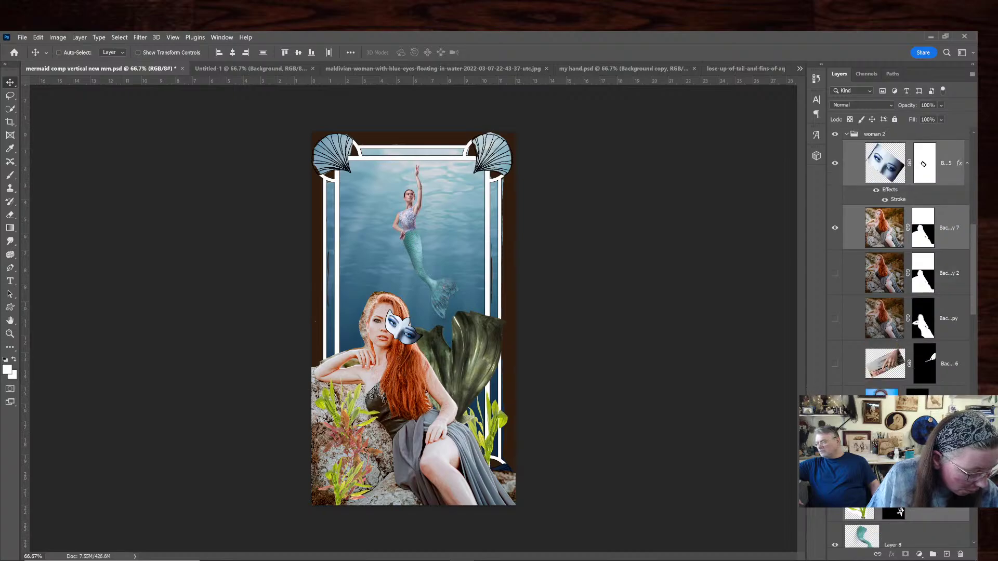
{"action": "right_click", "coordinate": [900, 512]}
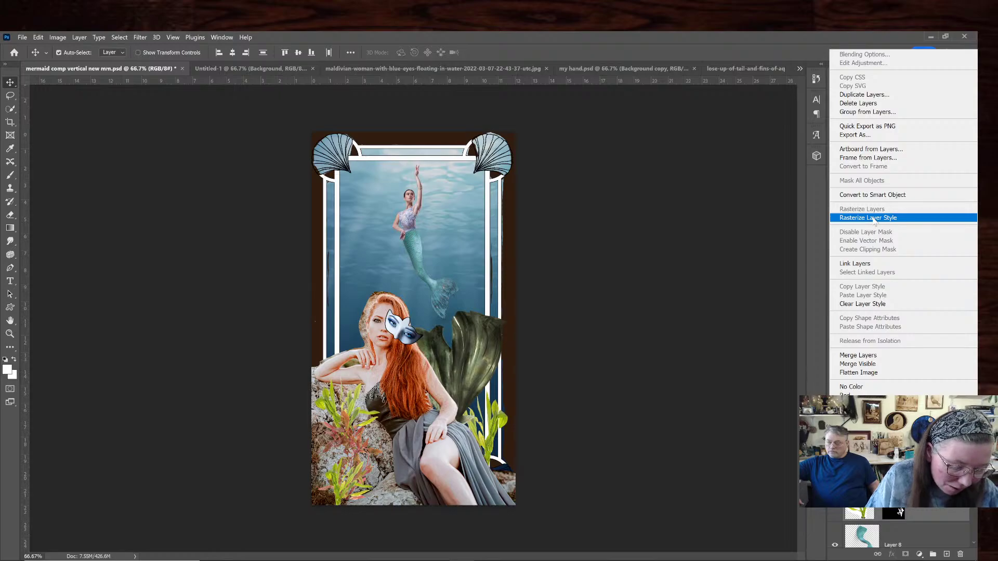
{"action": "left_click", "coordinate": [641, 329]}
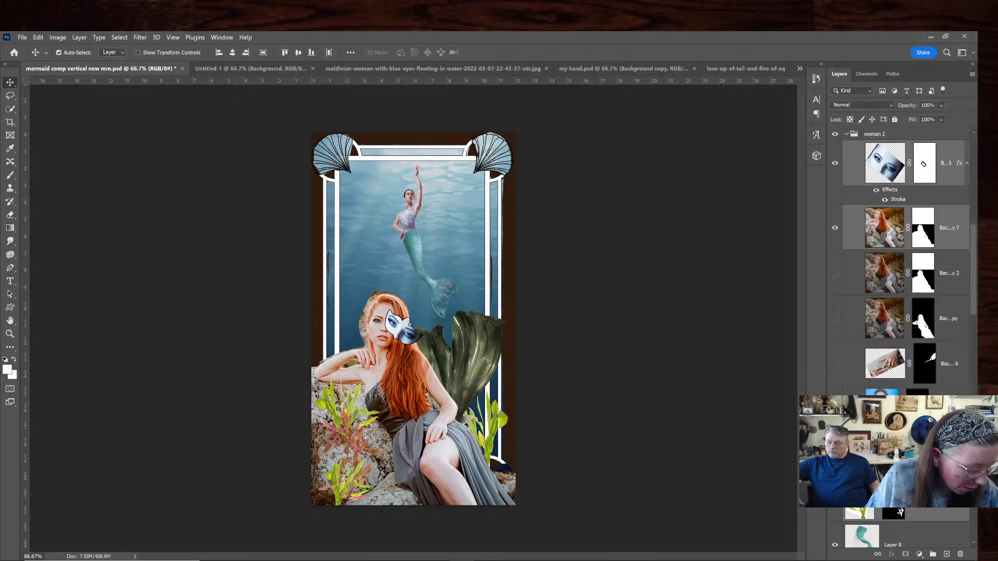
Convert Layer 9, the visible woman layer and the eye mask layer into one smart object
{"action": "left_click", "coordinate": [935, 454]}
{"action": "left_click", "coordinate": [955, 219], "text": "ctrl"}
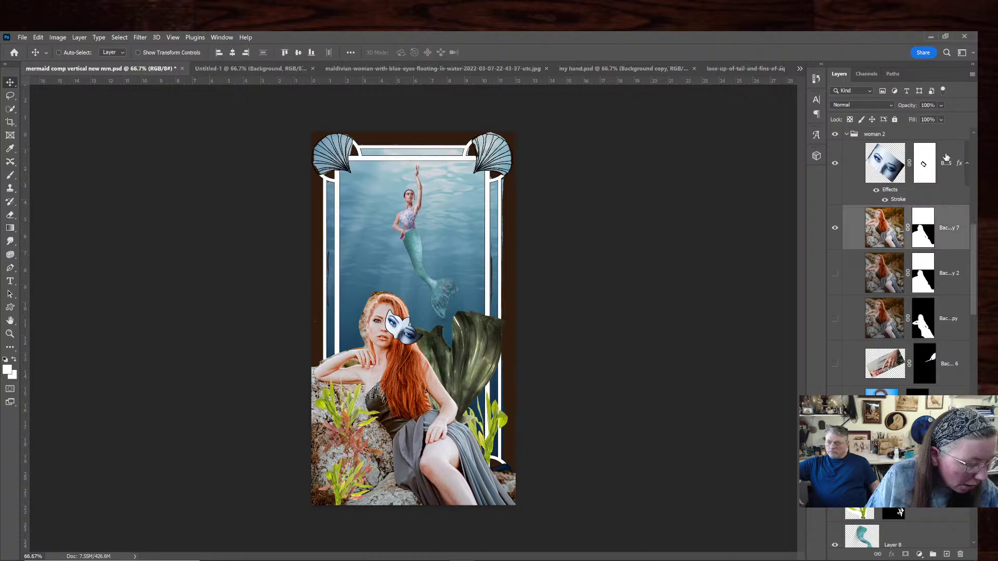
{"action": "left_click", "coordinate": [945, 156], "text": "ctrl"}
{"action": "right_click", "coordinate": [925, 163]}
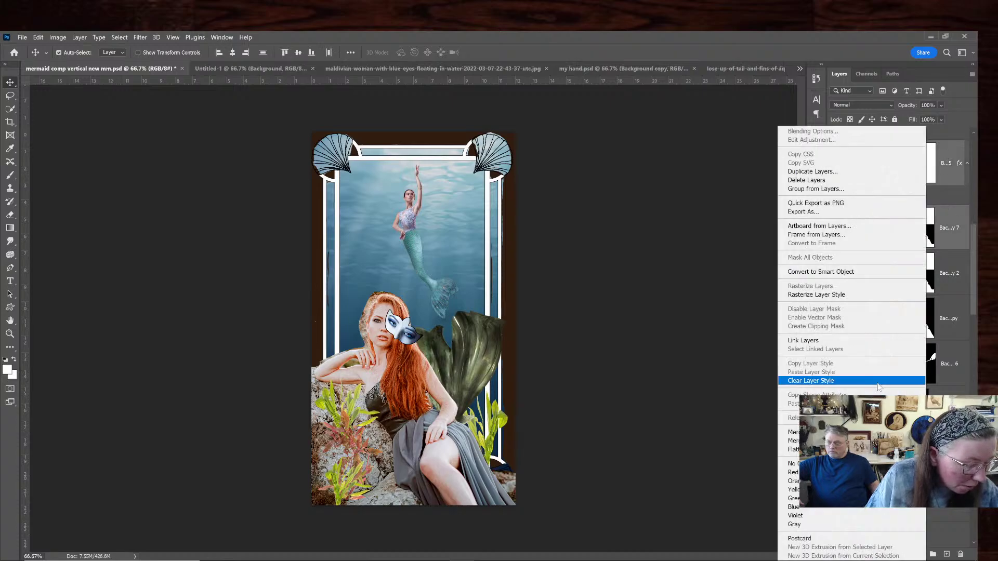
{"action": "left_click", "coordinate": [850, 276]}
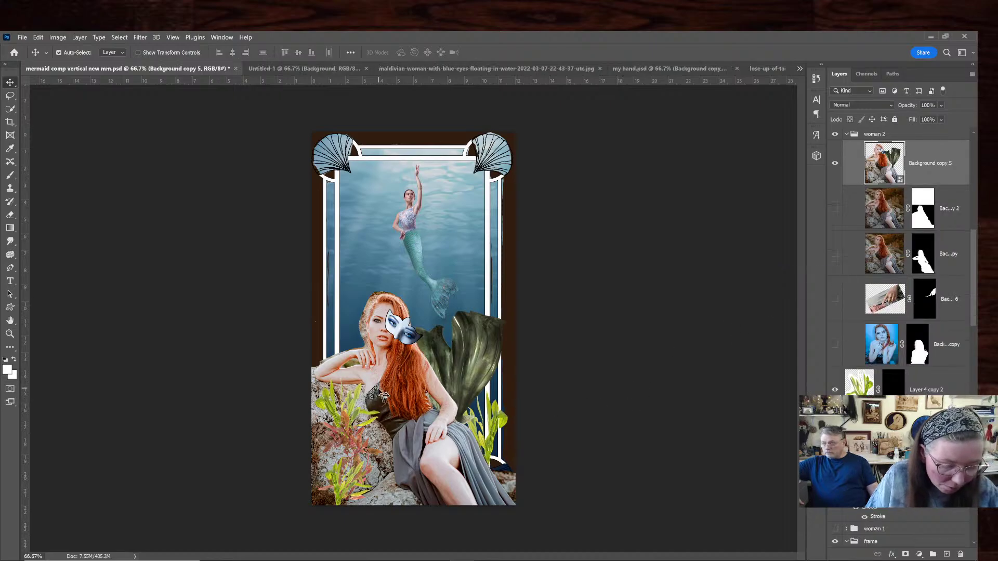
Copy the woman smart object into Untitled-1 beneath the frame, and undo the conversion back in mermaid comp vertical new mm.psd
{"action": "left_click_drag", "start_coordinate": [385, 395], "coordinate": [426, 367]}
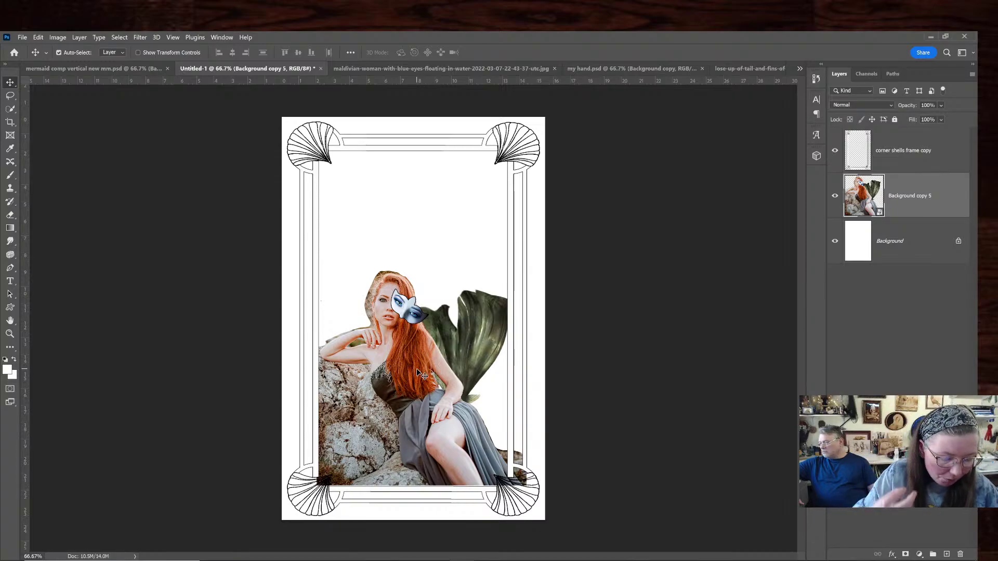
{"action": "left_click", "coordinate": [78, 71]}
{"action": "left_click", "coordinate": [501, 379]}
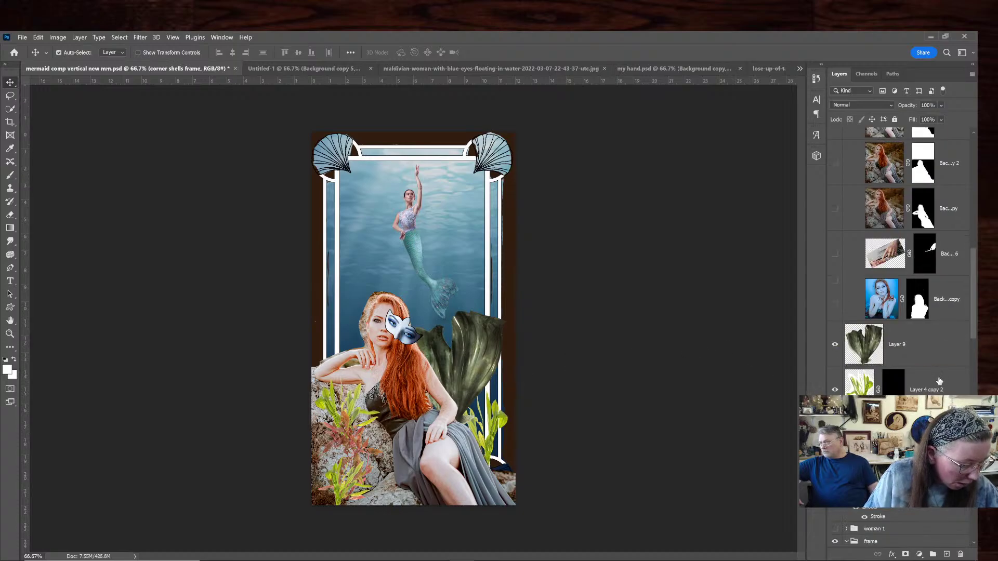
Convert Layer 4 copy 2, Layer 4, Background copy 8 and Layer 4 copy into one plants smart object
{"action": "left_click", "coordinate": [938, 381]}
{"action": "scroll", "coordinate": [914, 311], "scroll_direction": "up", "scroll_amount": 5}
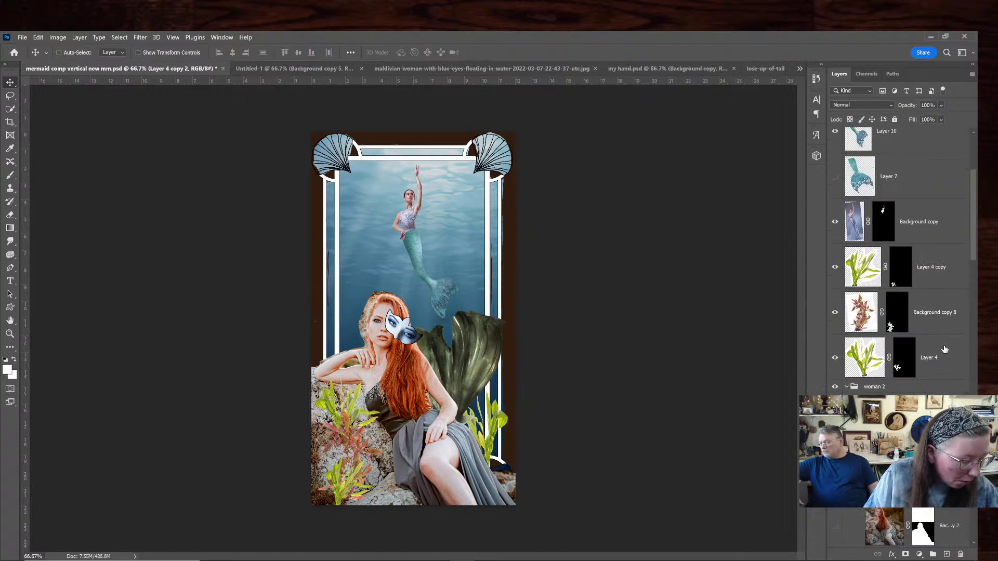
{"action": "left_click", "coordinate": [944, 349]}
{"action": "left_click", "coordinate": [941, 310], "text": "shift"}
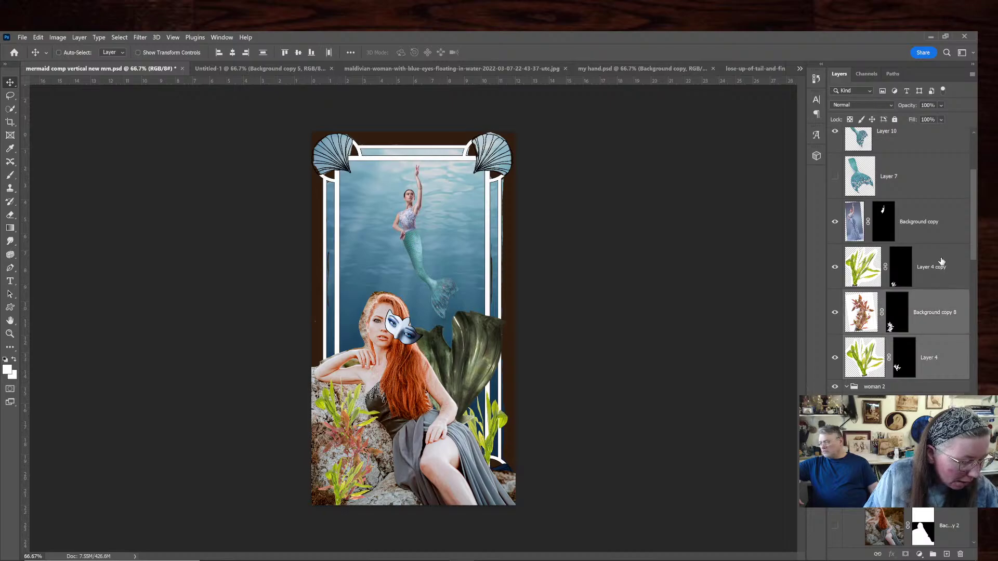
{"action": "left_click", "coordinate": [941, 261], "text": "ctrl"}
{"action": "right_click", "coordinate": [942, 262]}
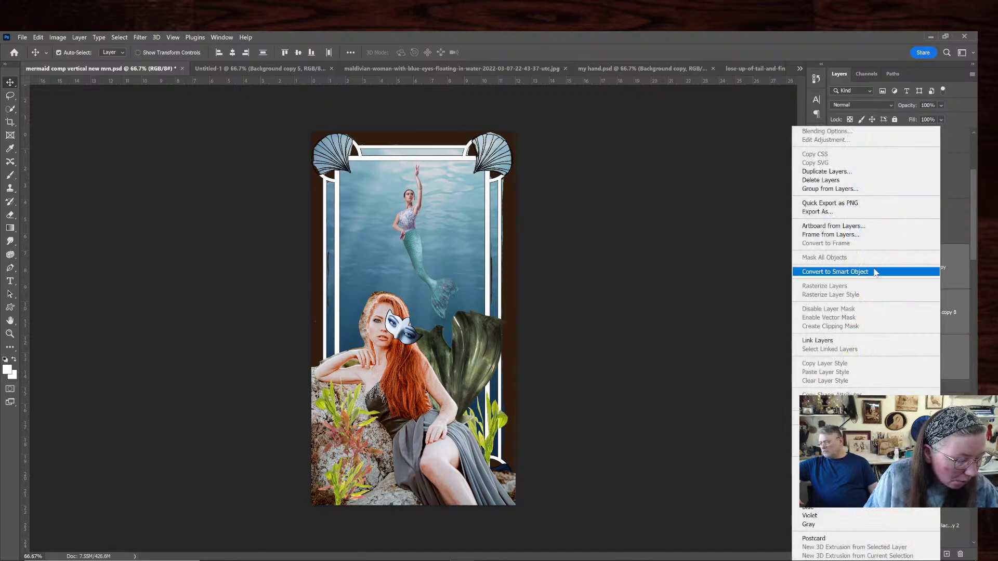
{"action": "left_click", "coordinate": [857, 272]}
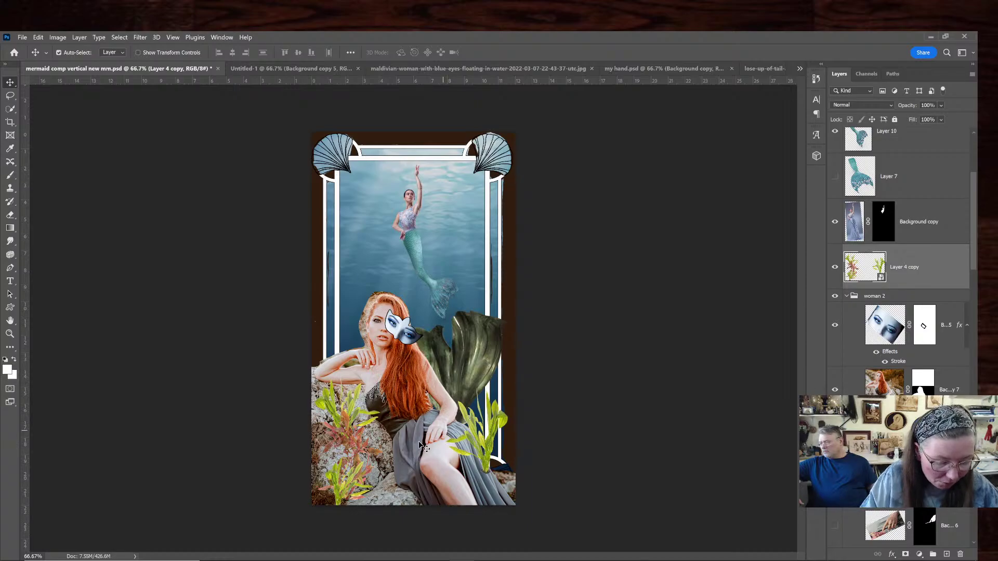
Reselect the plants smart object and examine the layer stack above and below it
{"action": "mouse_move", "coordinate": [358, 429]}
{"action": "left_mouse_down"}
{"action": "mouse_move", "coordinate": [324, 106]}
{"action": "mouse_move", "coordinate": [344, 425]}
{"action": "mouse_move", "coordinate": [355, 427]}
{"action": "left_mouse_up"}
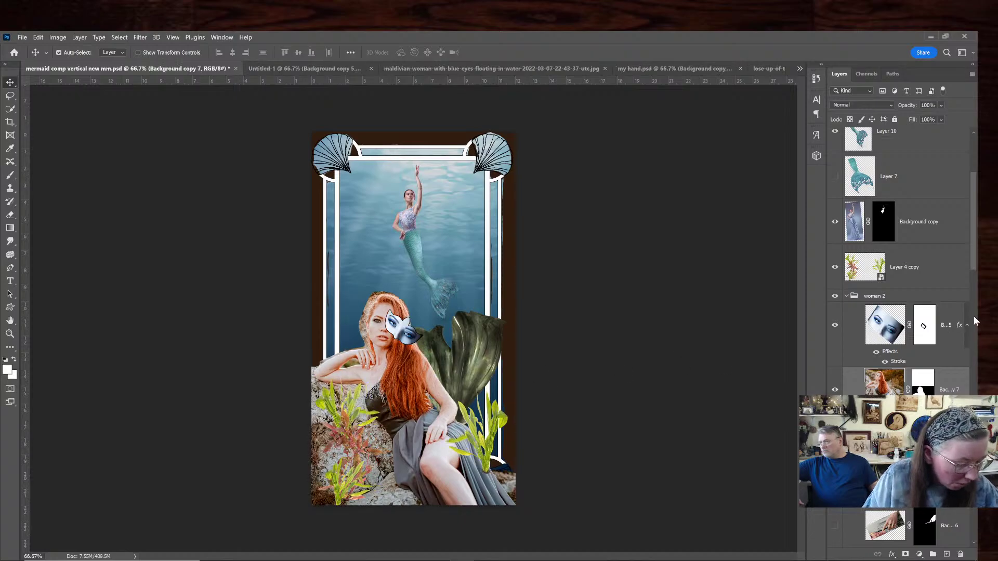
{"action": "left_click", "coordinate": [955, 272]}
{"action": "scroll", "coordinate": [954, 272], "scroll_direction": "down", "scroll_amount": 6}
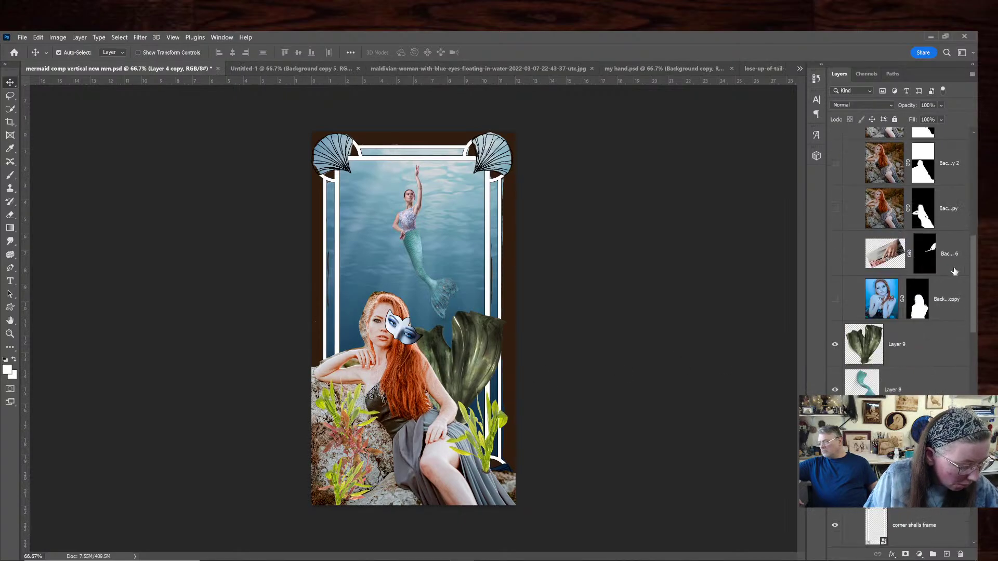
{"action": "scroll", "coordinate": [954, 271], "scroll_direction": "up", "scroll_amount": 2}
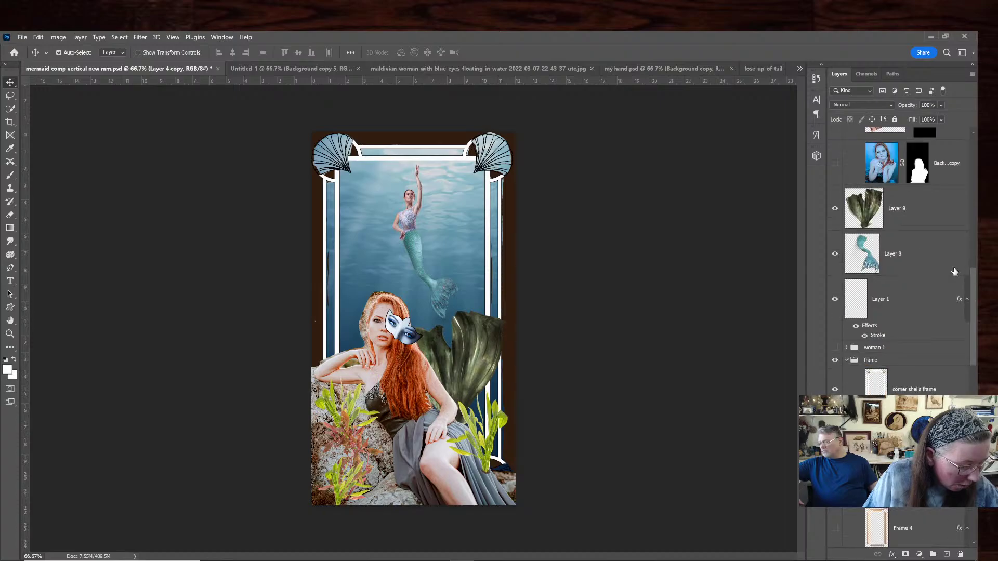
{"action": "scroll", "coordinate": [955, 271], "scroll_direction": "up", "scroll_amount": 2}
{"action": "scroll", "coordinate": [954, 271], "scroll_direction": "up", "scroll_amount": 4}
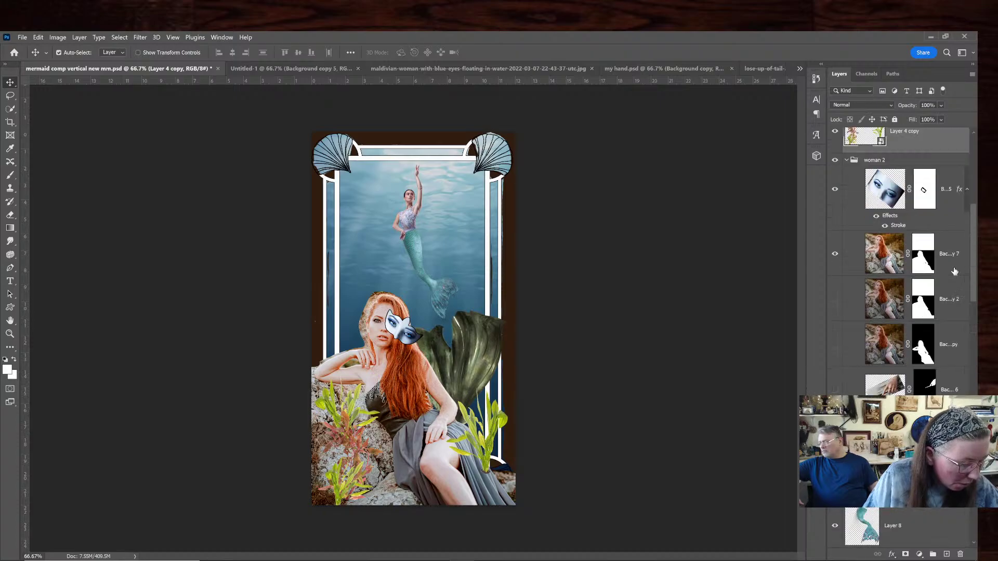
{"action": "scroll", "coordinate": [954, 271], "scroll_direction": "up", "scroll_amount": 10}
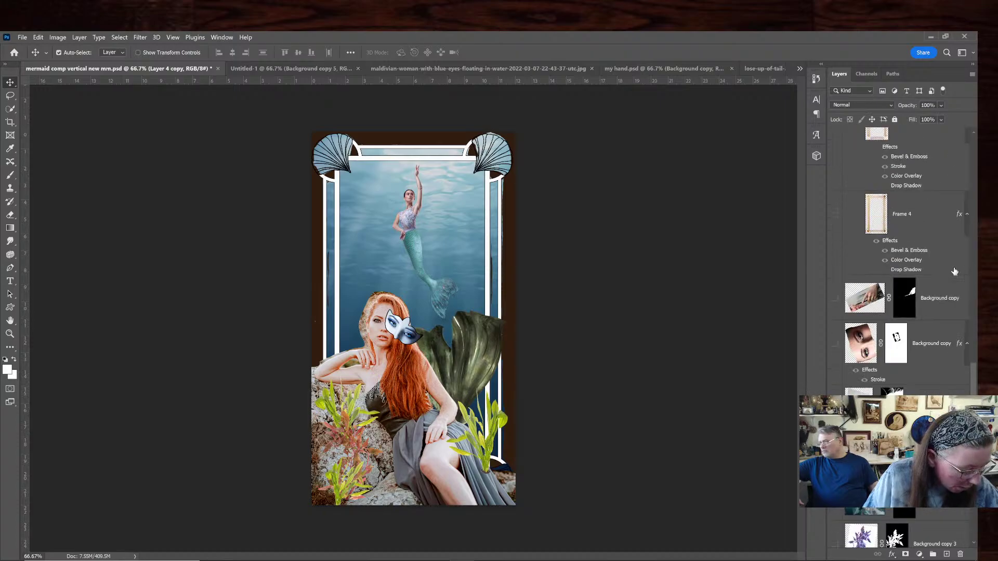
{"action": "scroll", "coordinate": [955, 272], "scroll_direction": "down", "scroll_amount": 1}
{"action": "scroll", "coordinate": [955, 272], "scroll_direction": "up", "scroll_amount": 8}
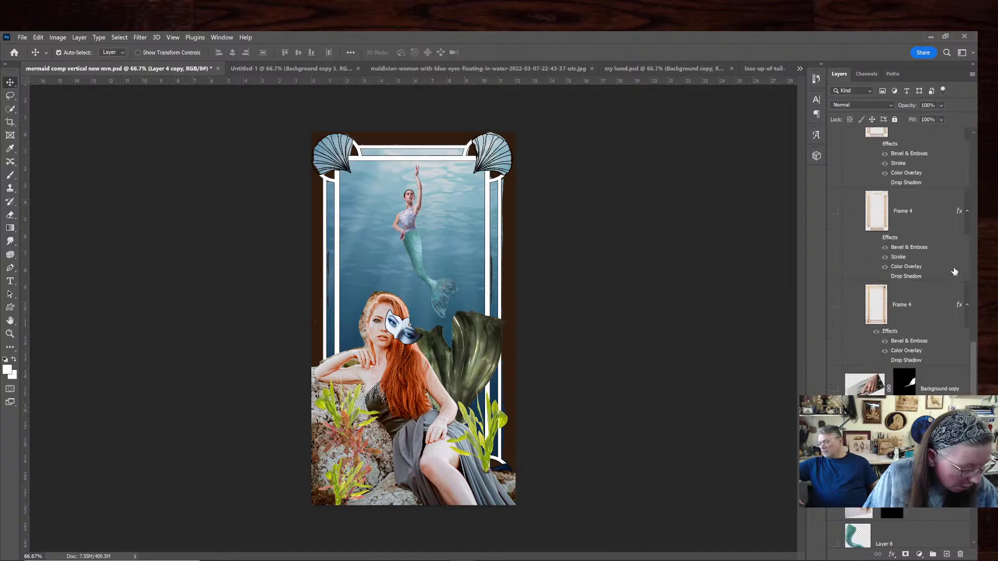
{"action": "scroll", "coordinate": [955, 271], "scroll_direction": "up", "scroll_amount": 5}
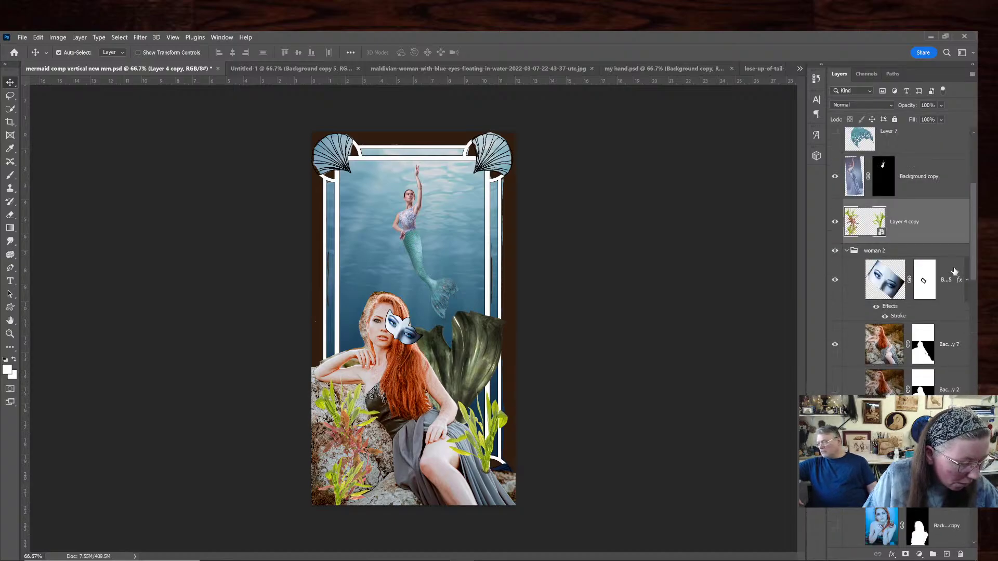
{"action": "scroll", "coordinate": [955, 271], "scroll_direction": "up", "scroll_amount": 4}
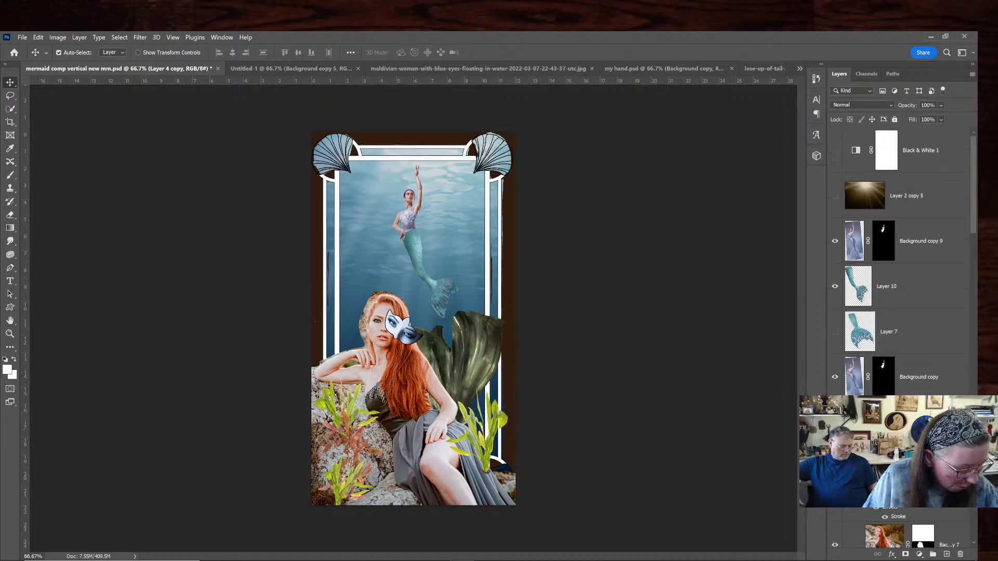
Undo the conversion of the plant layers into a smart object
{"action": "right_click", "coordinate": [914, 287]}
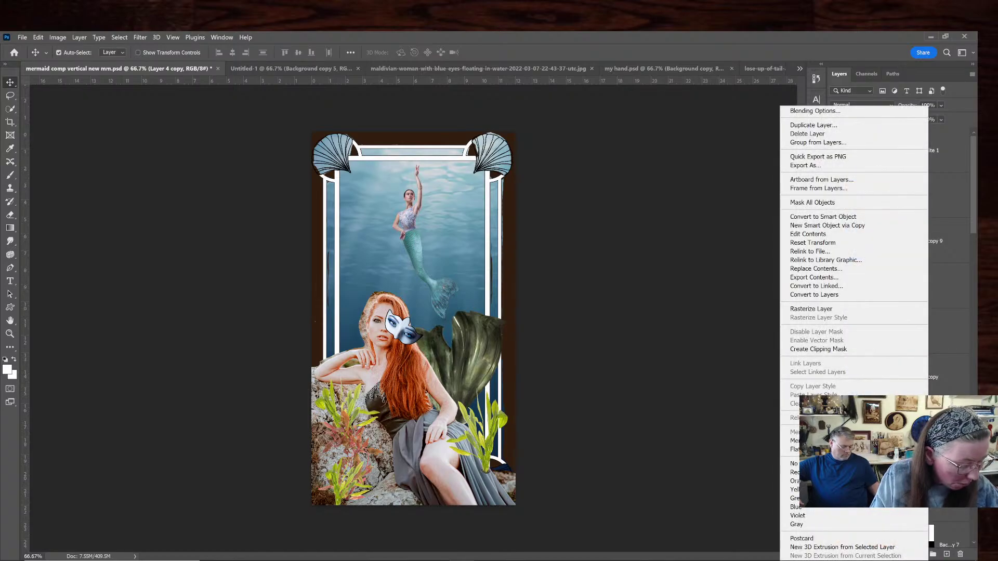
{"action": "left_click", "coordinate": [653, 364]}
{"action": "left_click", "coordinate": [659, 361]}
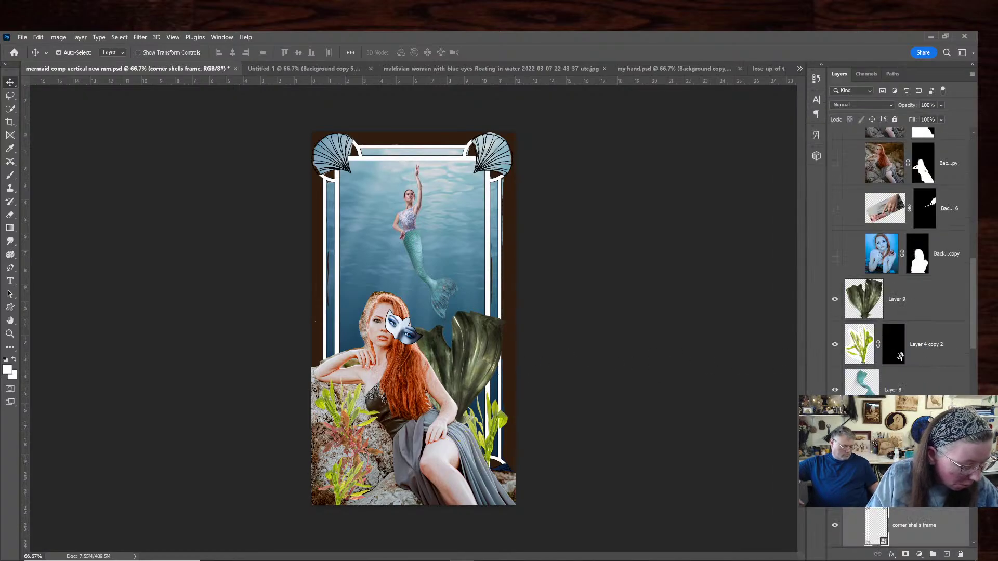
Convert Layer 4 copy 2, Layer 4, Background copy 8 and Layer 4 copy into a single smart object again
{"action": "left_click", "coordinate": [900, 356]}
{"action": "scroll", "coordinate": [894, 312], "scroll_direction": "up", "scroll_amount": 6}
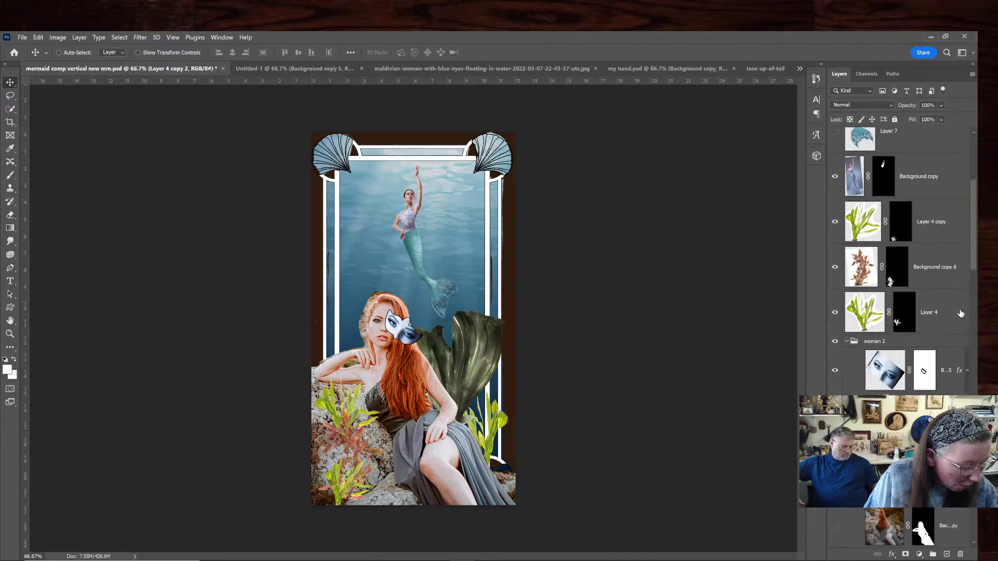
{"action": "left_click", "coordinate": [960, 314]}
{"action": "left_click", "coordinate": [932, 253], "text": "ctrl"}
{"action": "left_click", "coordinate": [925, 213], "text": "ctrl"}
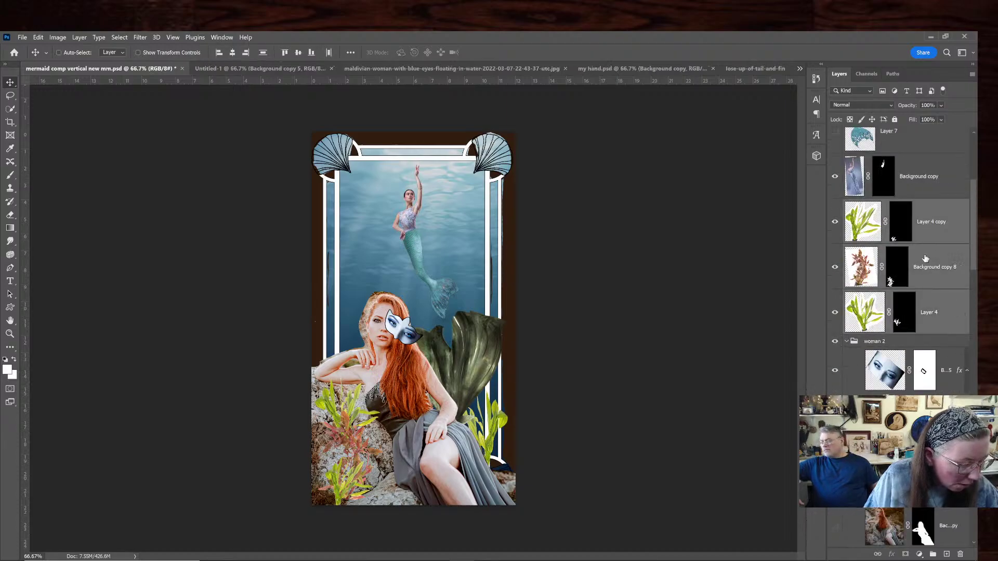
{"action": "right_click", "coordinate": [922, 258]}
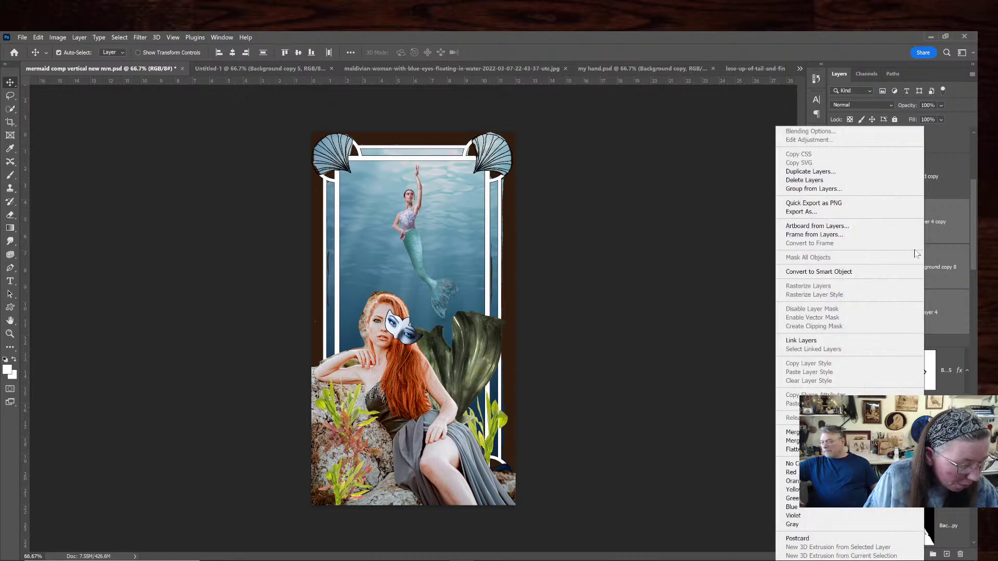
{"action": "left_click", "coordinate": [852, 272]}
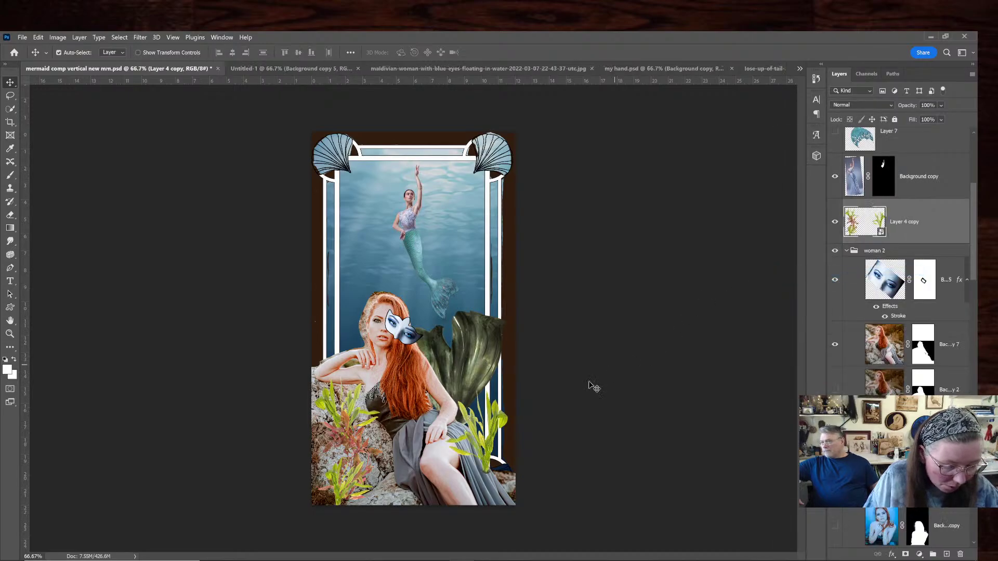
{"action": "mouse_move", "coordinate": [492, 441]}
{"action": "left_mouse_down"}
{"action": "mouse_move", "coordinate": [502, 417]}
{"action": "mouse_move", "coordinate": [500, 438]}
{"action": "left_mouse_up"}
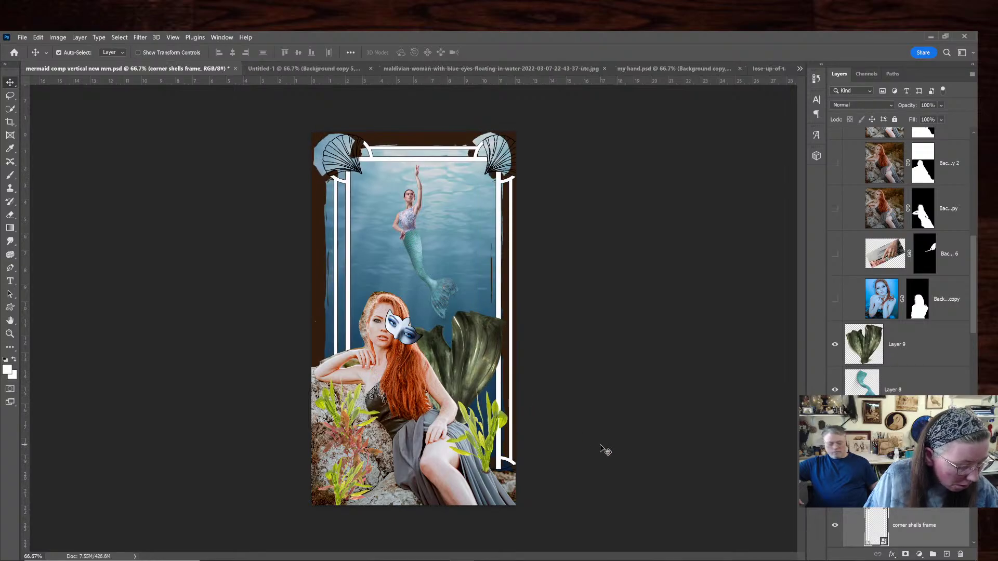
{"action": "key", "text": "ctrl+z"}
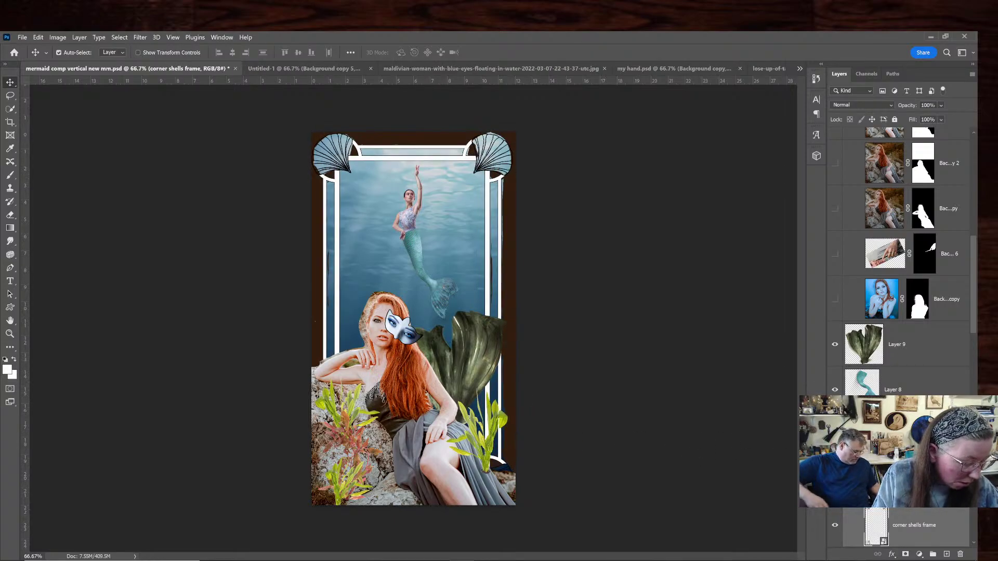
{"action": "scroll", "coordinate": [904, 259], "scroll_direction": "up", "scroll_amount": 5}
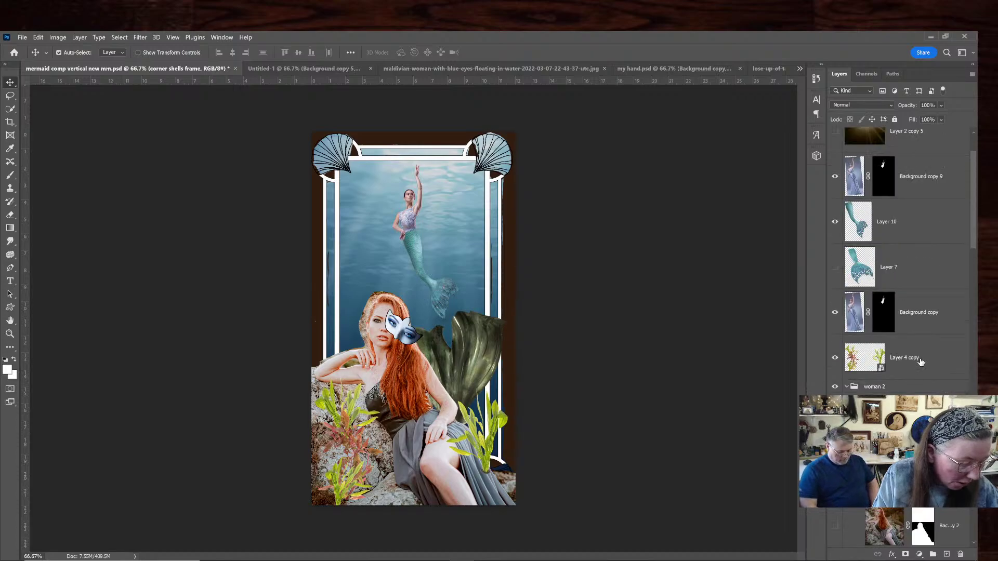
{"action": "left_click", "coordinate": [920, 363]}
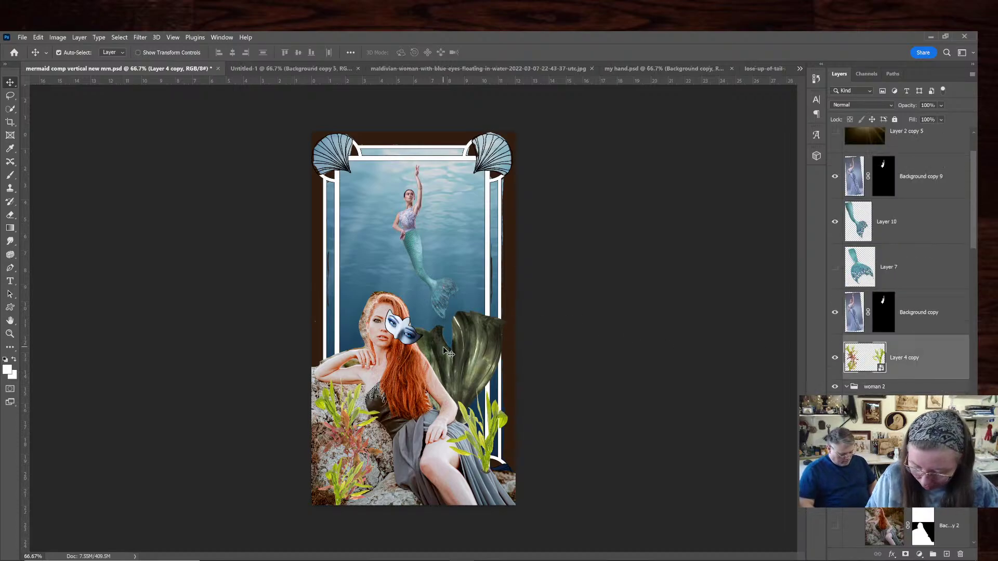
{"action": "key", "text": "ctrl+t"}
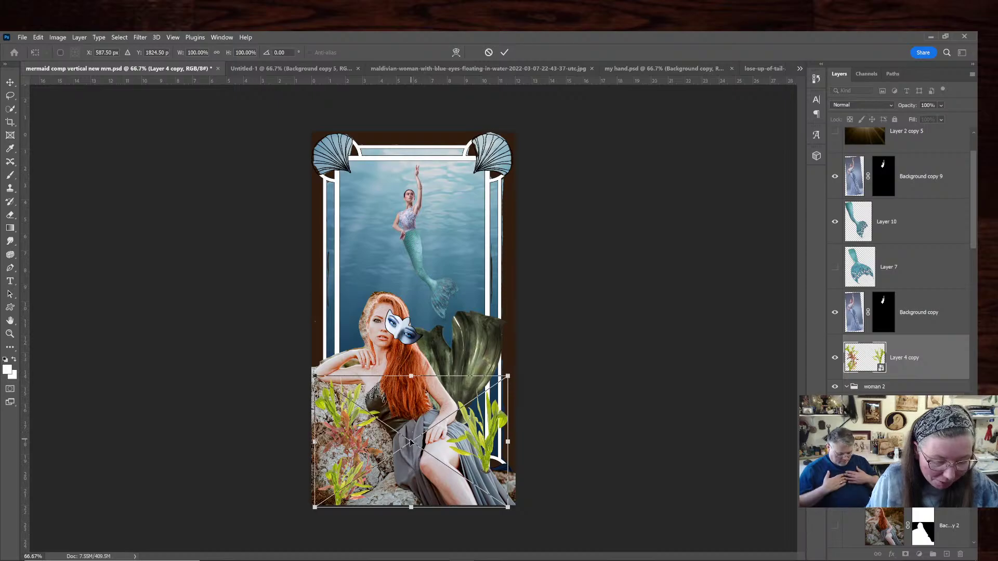
{"action": "mouse_move", "coordinate": [410, 442]}
{"action": "left_mouse_down"}
{"action": "mouse_move", "coordinate": [372, 366]}
{"action": "mouse_move", "coordinate": [326, 171]}
{"action": "mouse_move", "coordinate": [323, 68]}
{"action": "mouse_move", "coordinate": [390, 434]}
{"action": "mouse_move", "coordinate": [408, 436]}
{"action": "left_mouse_up"}
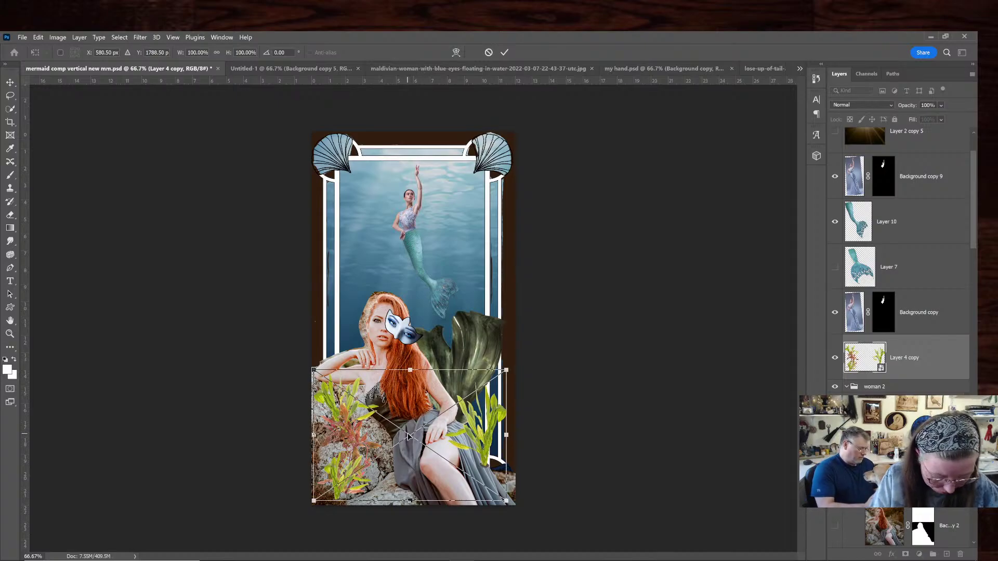
{"action": "key", "text": "Return"}
{"action": "key", "text": "Up"}
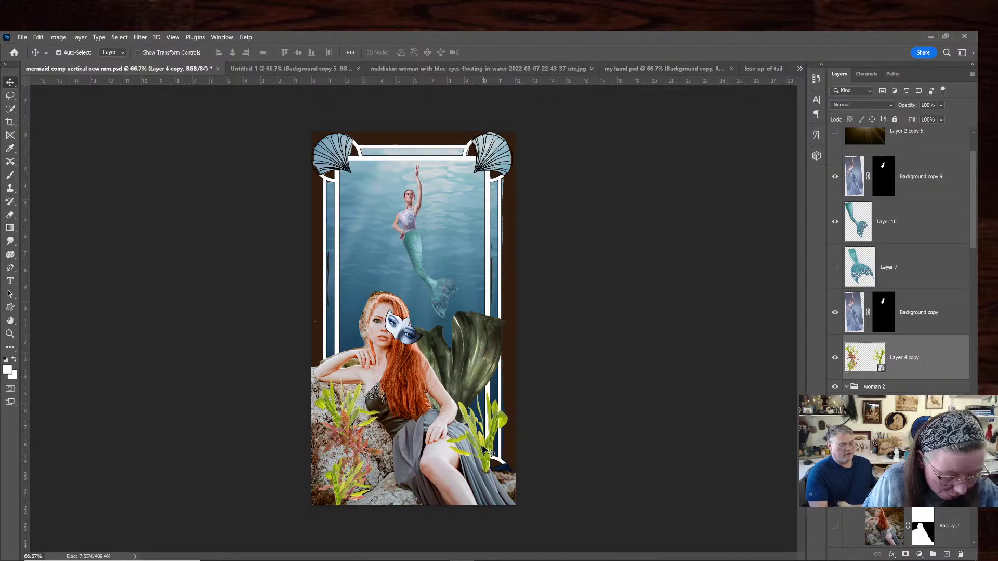
Copy the plants smart object into Untitled-1 and position it over the rocks and the woman's dress inside the frame
{"action": "left_click_drag", "start_coordinate": [489, 464], "coordinate": [451, 429]}
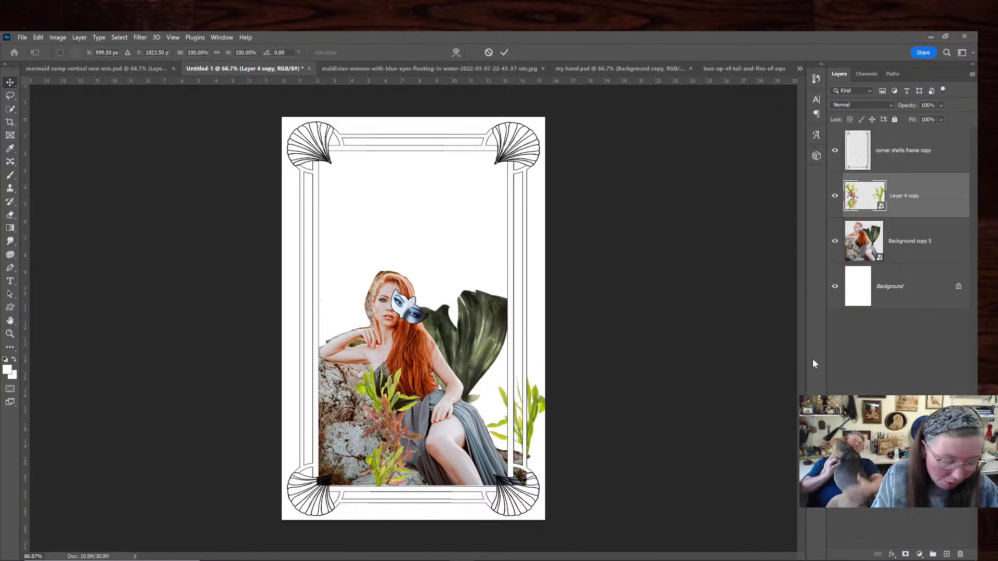
{"action": "key", "text": "ctrl+t"}
{"action": "left_click_drag", "start_coordinate": [487, 434], "coordinate": [446, 431]}
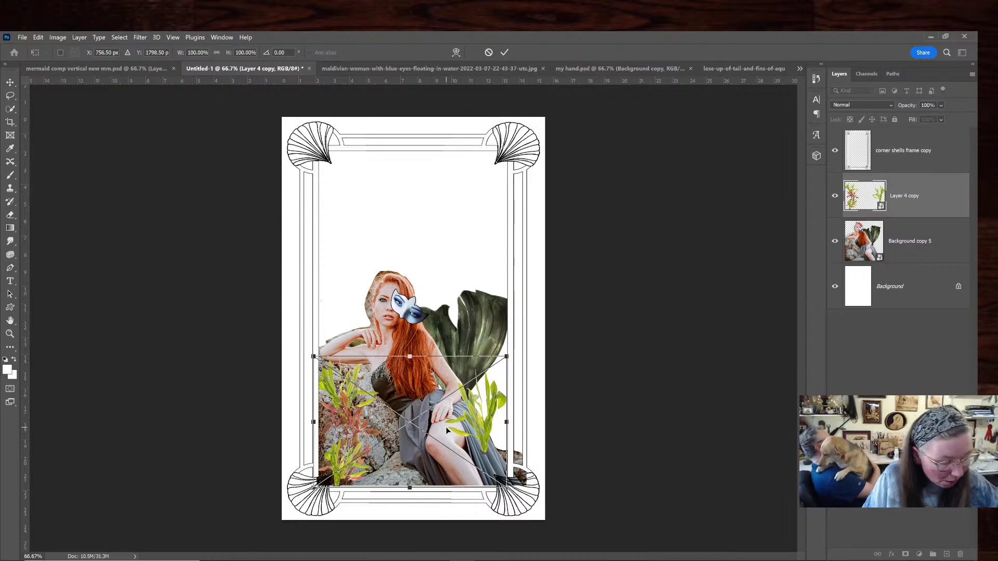
{"action": "left_click", "coordinate": [916, 212]}
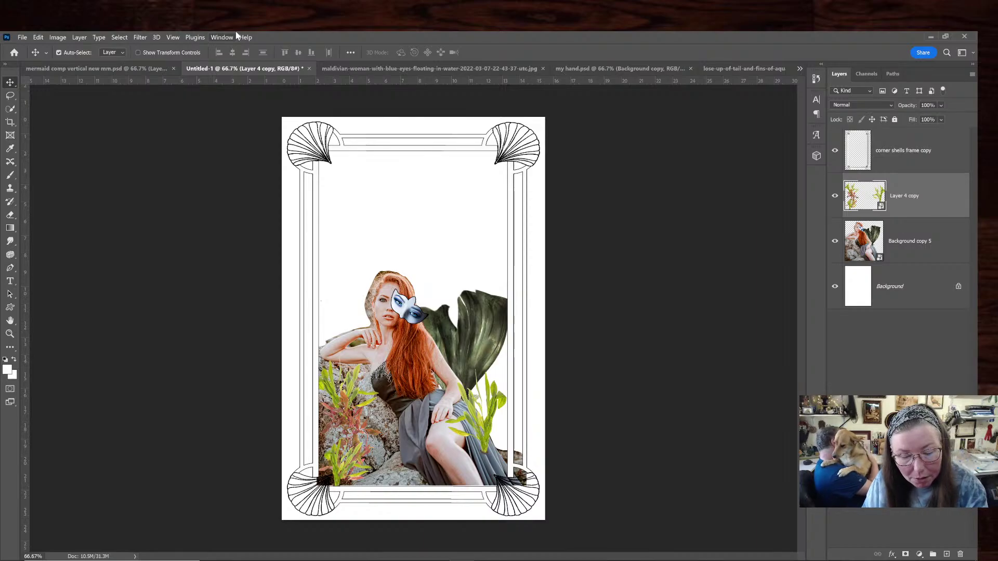
Lasso the green plant beside the woman's legs and copy it from Layer 4 copy to a new layer
{"action": "left_click", "coordinate": [10, 95]}
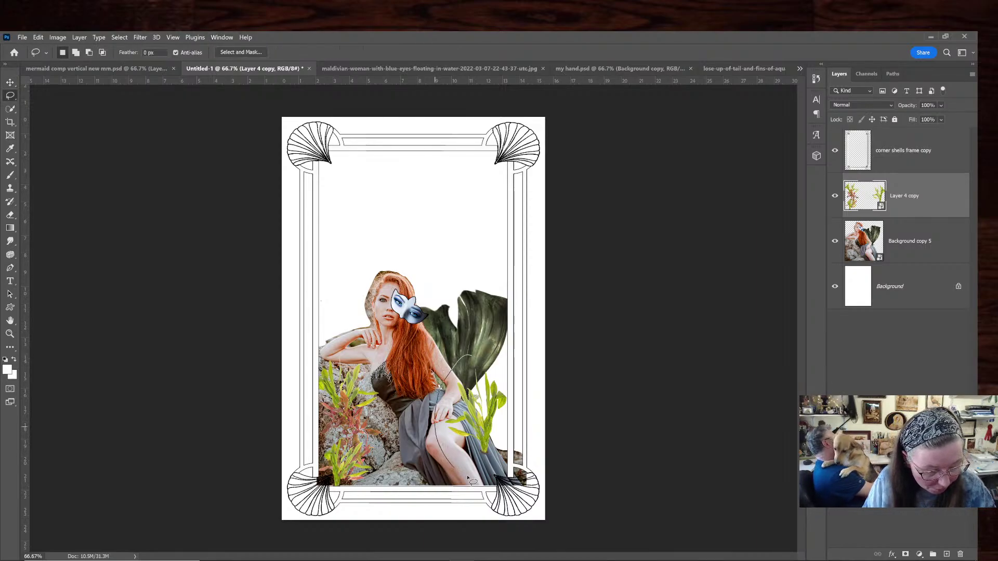
{"action": "left_click_drag", "start_coordinate": [459, 365], "coordinate": [451, 367]}
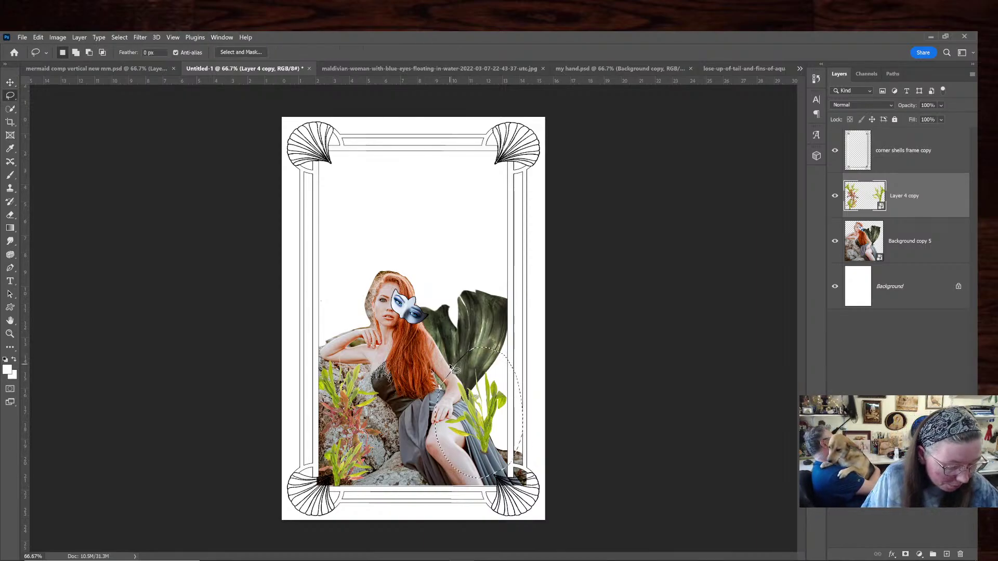
{"action": "right_click", "coordinate": [476, 399]}
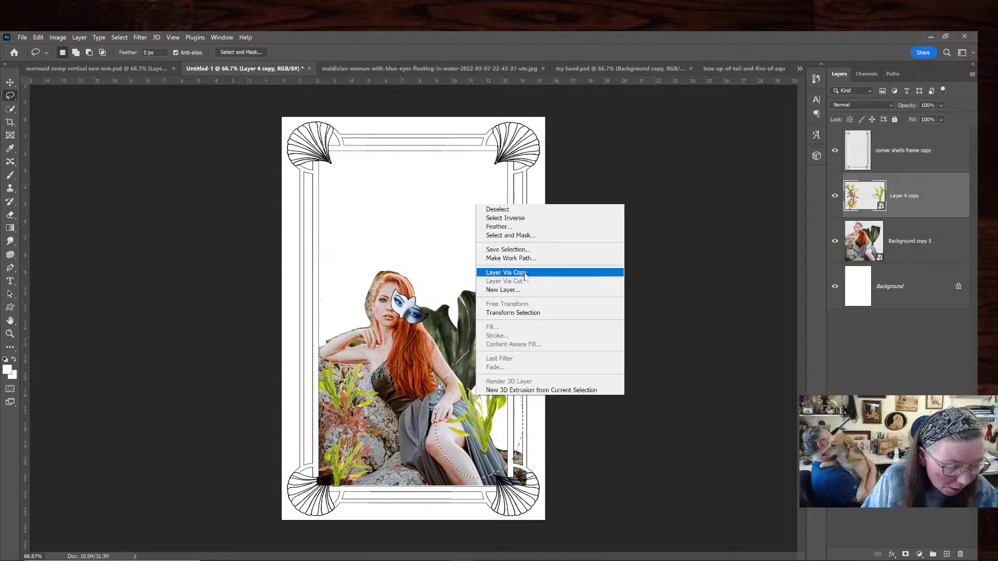
{"action": "left_click", "coordinate": [525, 274]}
Mask out the plant beside the legs on Layer 4 copy and move its separate copy, Layer 1, beneath Background copy 5
{"action": "left_click", "coordinate": [856, 249]}
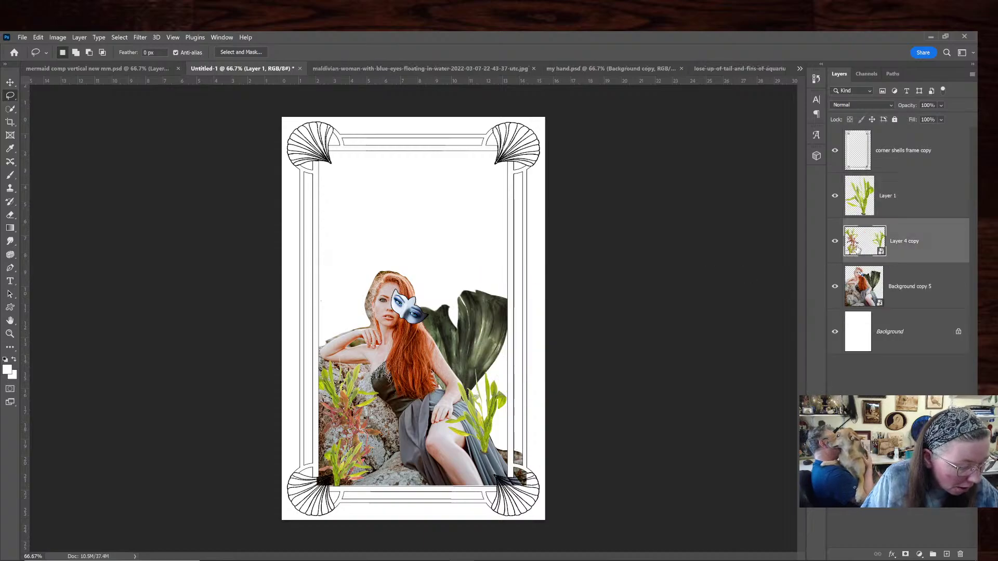
{"action": "left_click", "coordinate": [905, 554]}
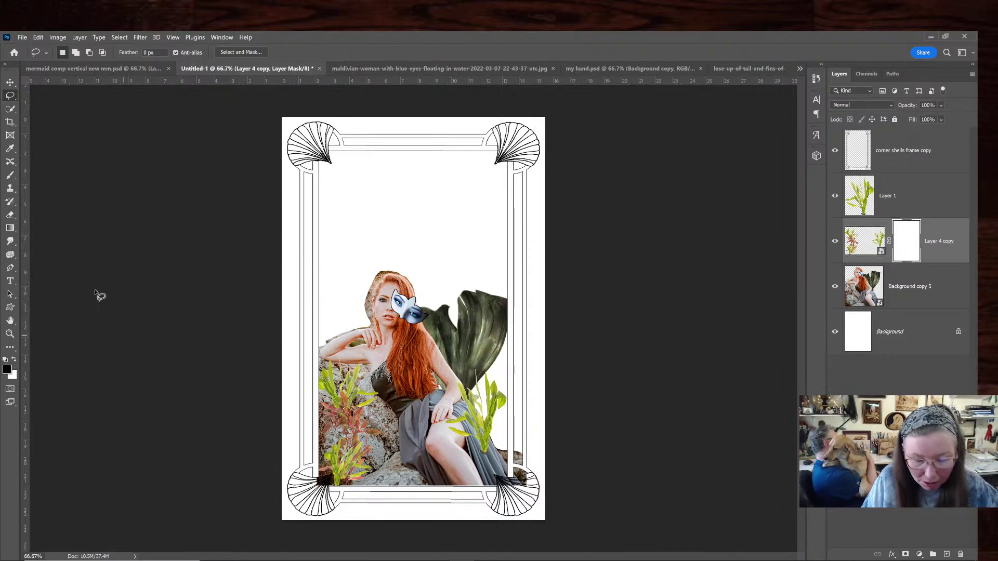
{"action": "left_click", "coordinate": [11, 176]}
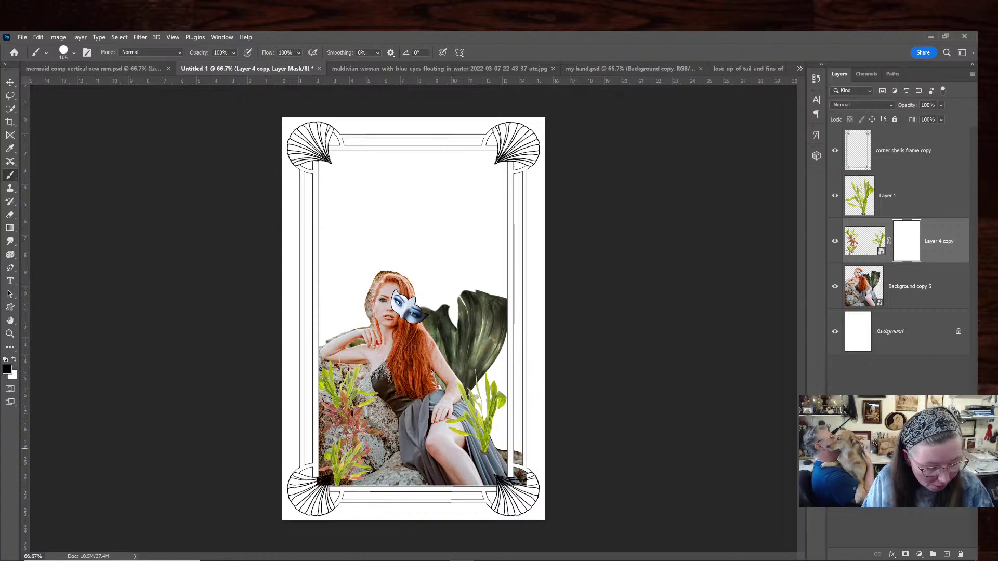
{"action": "left_click", "coordinate": [875, 240]}
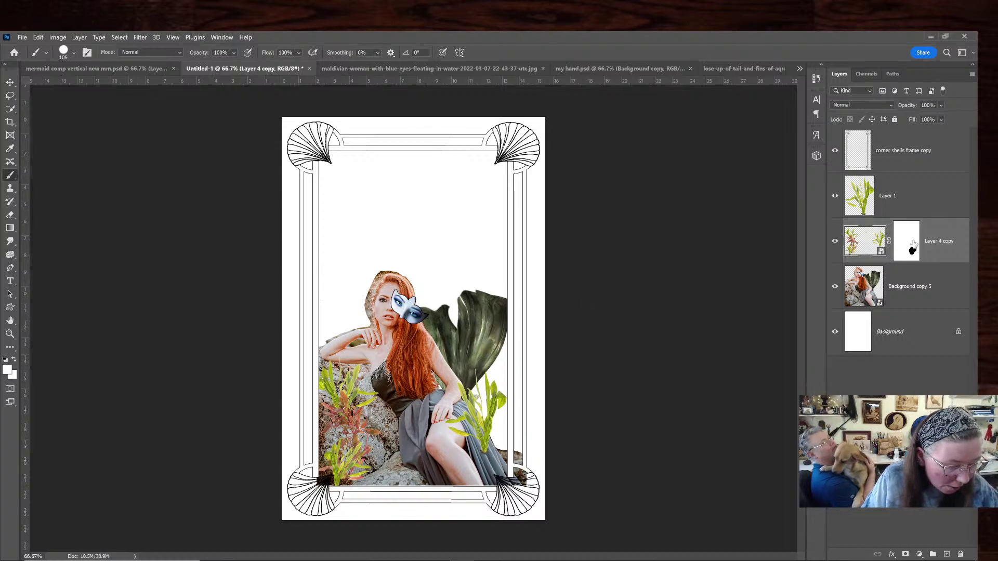
{"action": "key", "text": "v"}
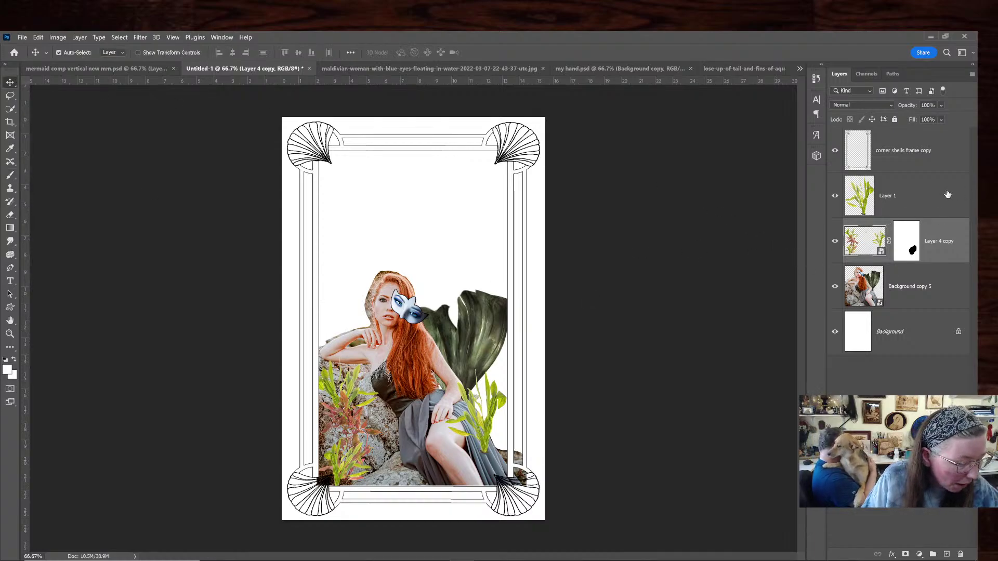
{"action": "left_click_drag", "start_coordinate": [946, 194], "coordinate": [948, 291]}
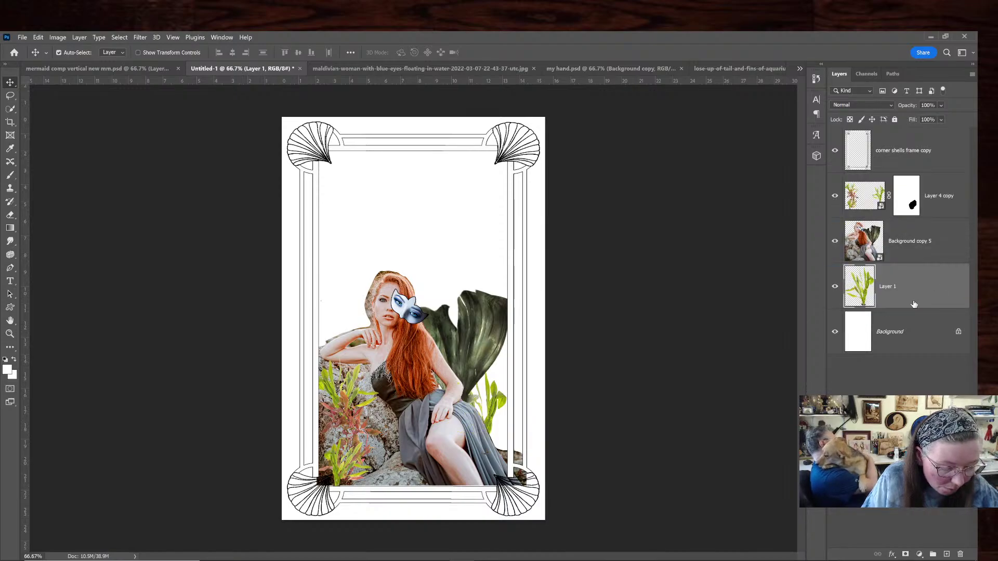
Paint black on the Layer 4 copy mask to hide more of the area around the plant beside the woman's legs
{"action": "left_click", "coordinate": [960, 208]}
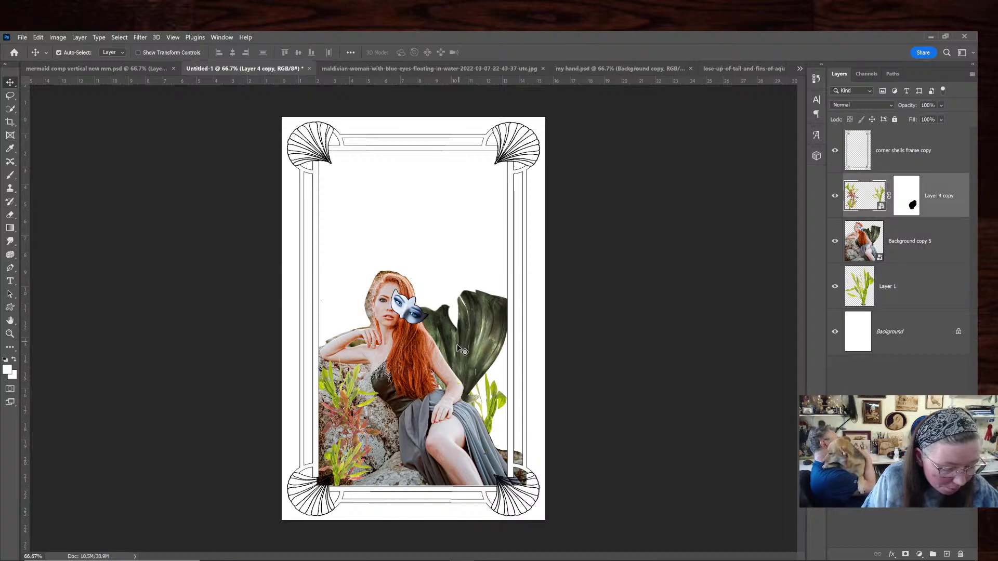
{"action": "left_click", "coordinate": [10, 176]}
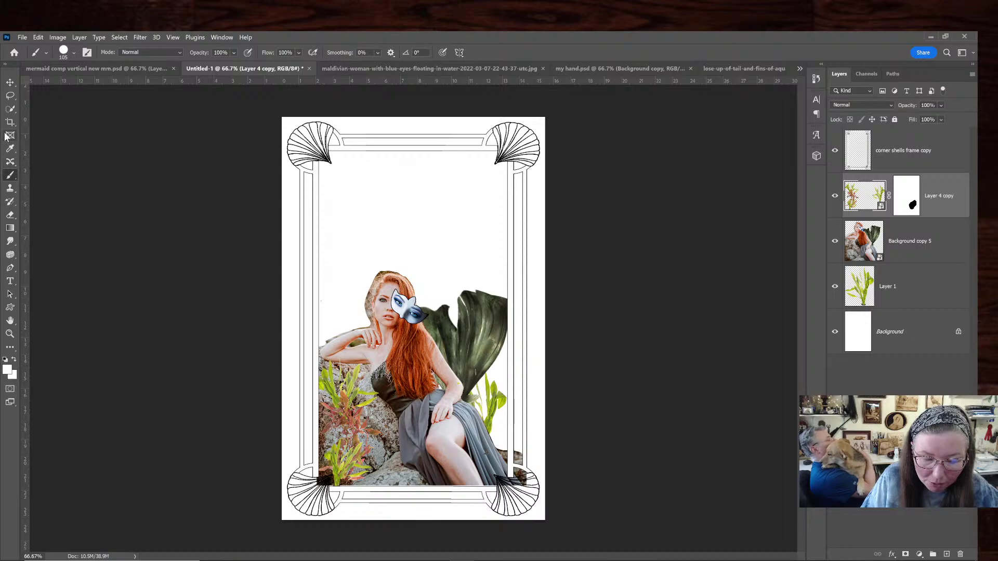
{"action": "left_click", "coordinate": [904, 193]}
{"action": "key", "text": "d"}
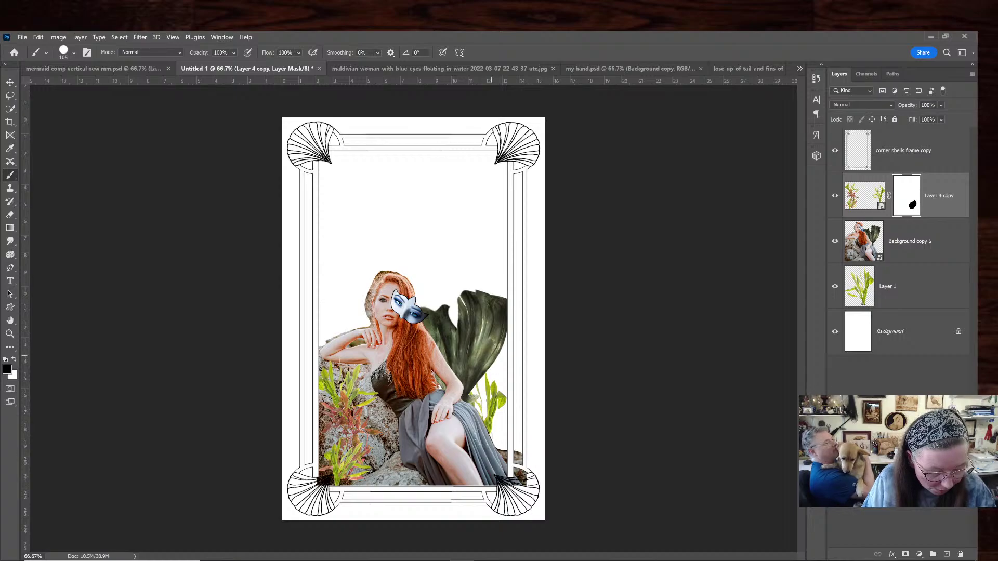
{"action": "left_click_drag", "start_coordinate": [470, 431], "coordinate": [452, 424]}
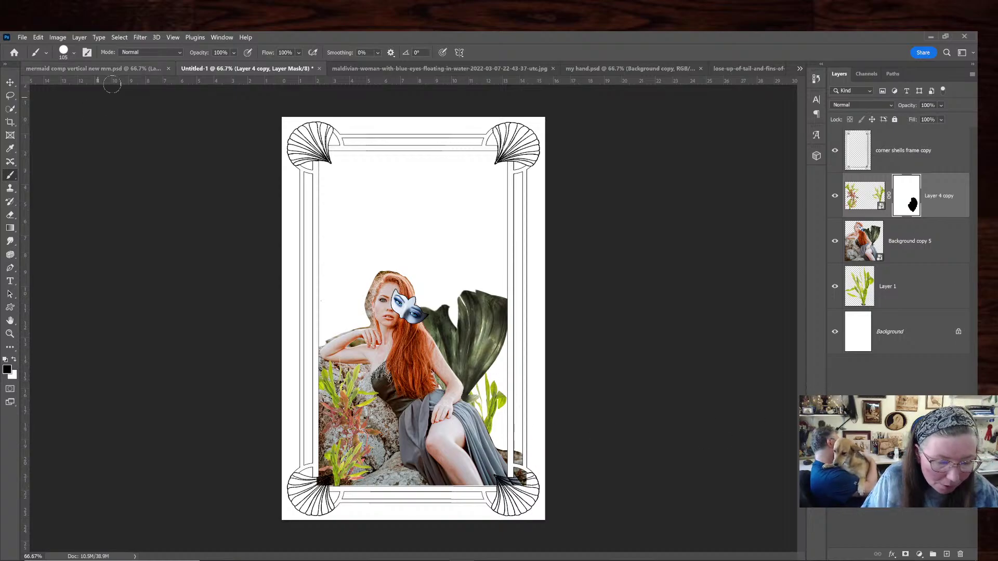
Undo the plants' smart object conversion in mermaid comp vertical new mm.psd and return to Untitled-1
{"action": "left_click", "coordinate": [151, 70]}
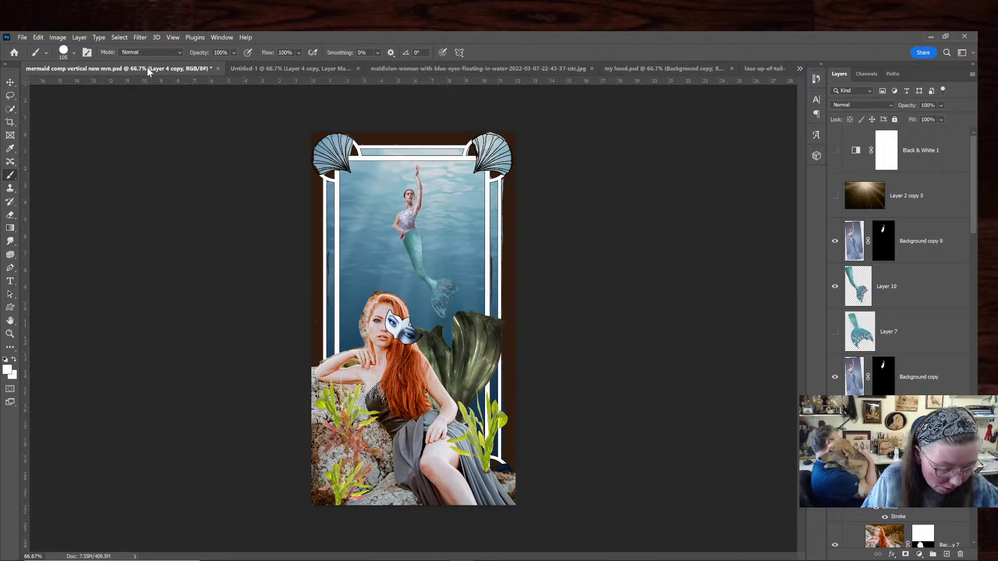
{"action": "left_click", "coordinate": [491, 492], "text": "ctrl"}
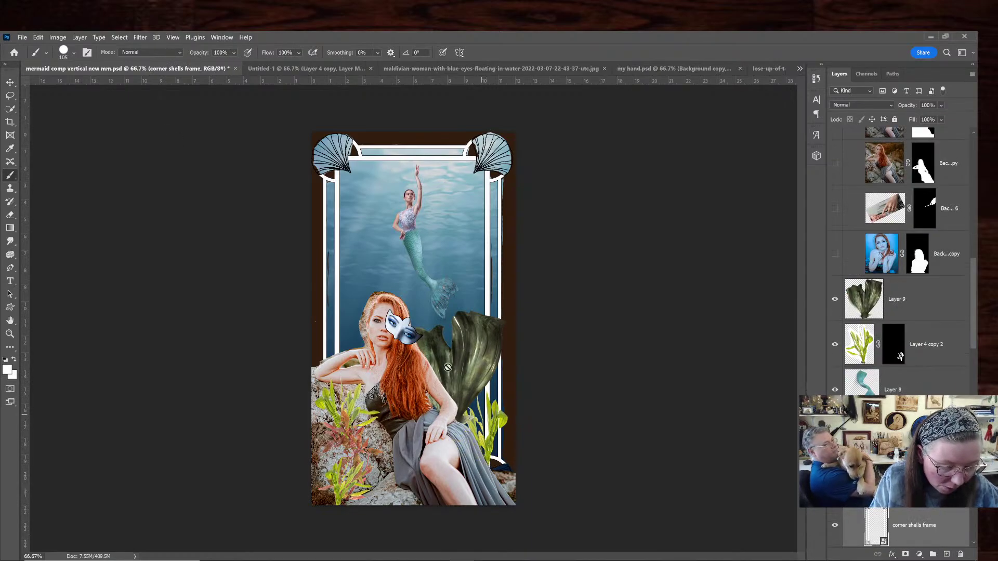
{"action": "left_click", "coordinate": [328, 70]}
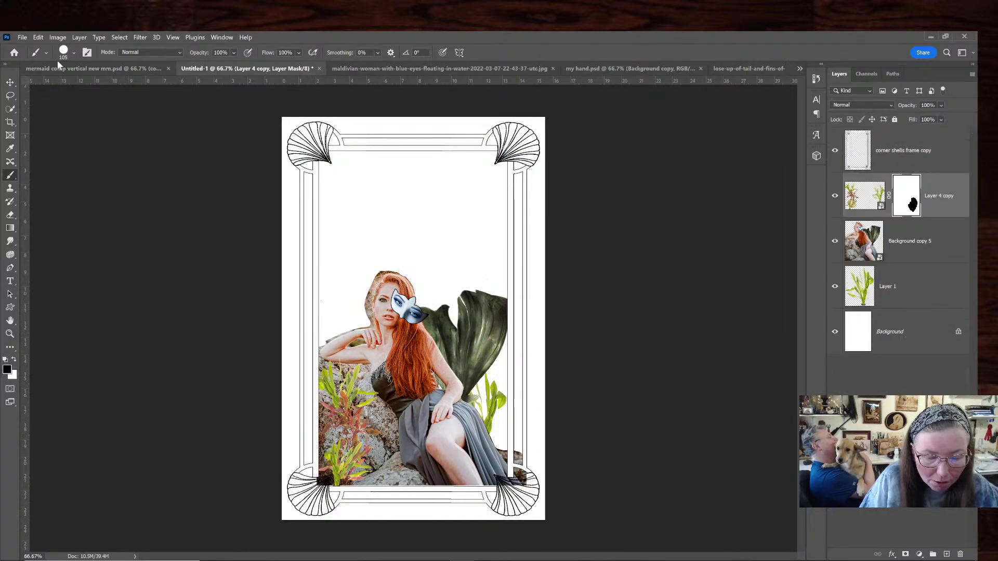
{"action": "left_click", "coordinate": [10, 84]}
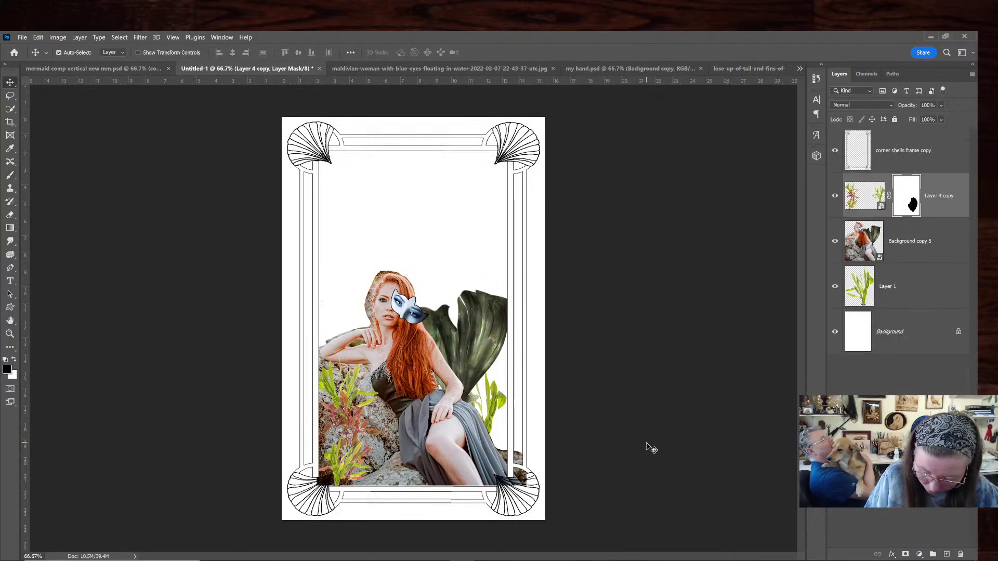
{"action": "key", "text": "ctrl+t"}
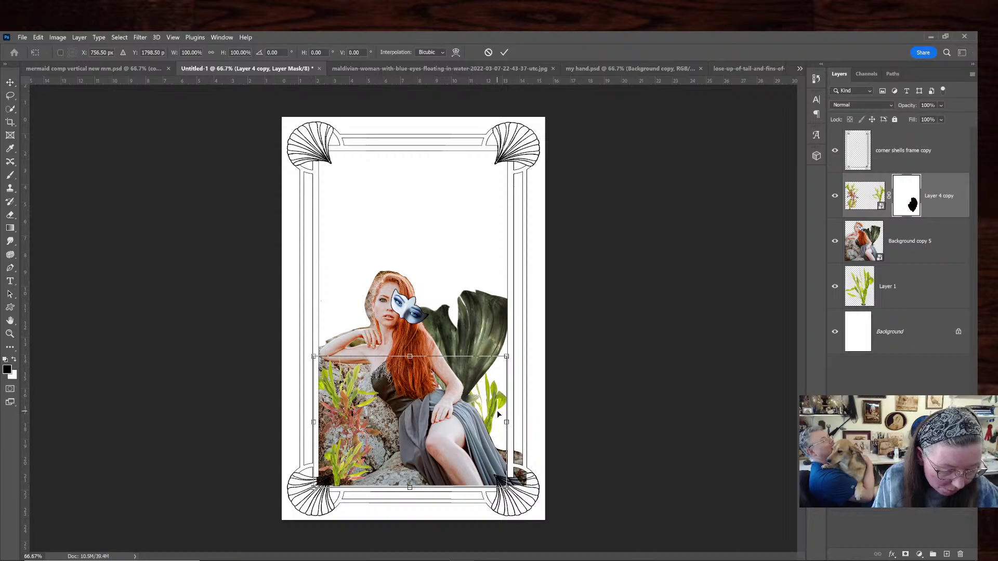
{"action": "left_click_drag", "start_coordinate": [496, 410], "coordinate": [507, 412]}
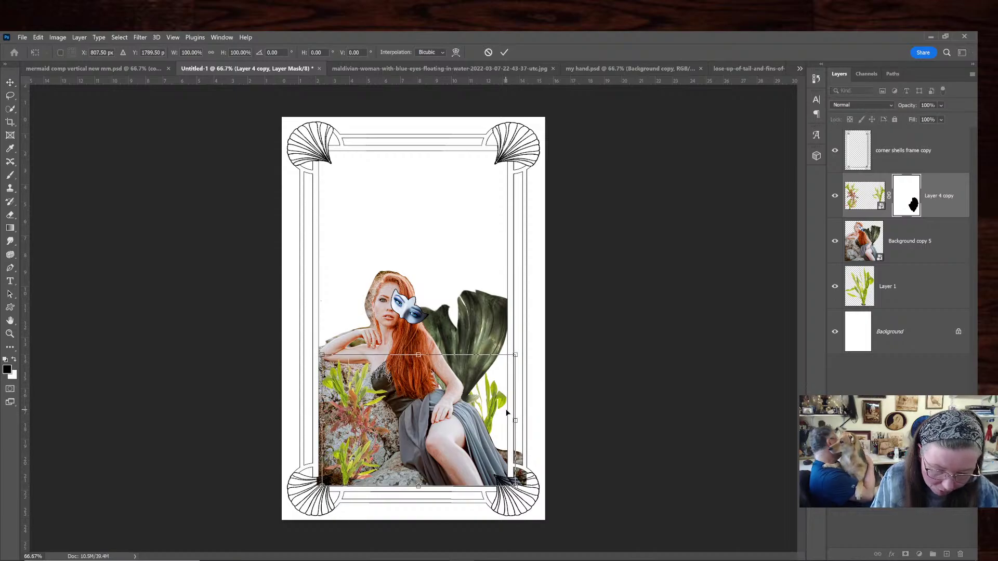
{"action": "key", "text": "shift+Left"}
{"action": "key", "text": "shift+Left"}
{"action": "key", "text": "shift+Left"}
{"action": "key", "text": "shift+Left"}
{"action": "key", "text": "shift+Left"}
{"action": "key", "text": "Return"}
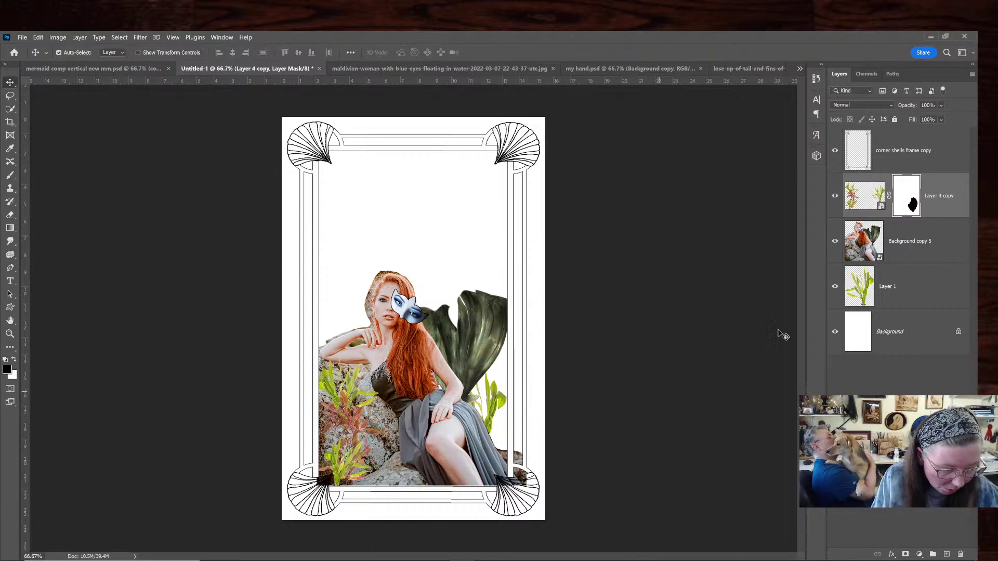
{"action": "left_click", "coordinate": [943, 199]}
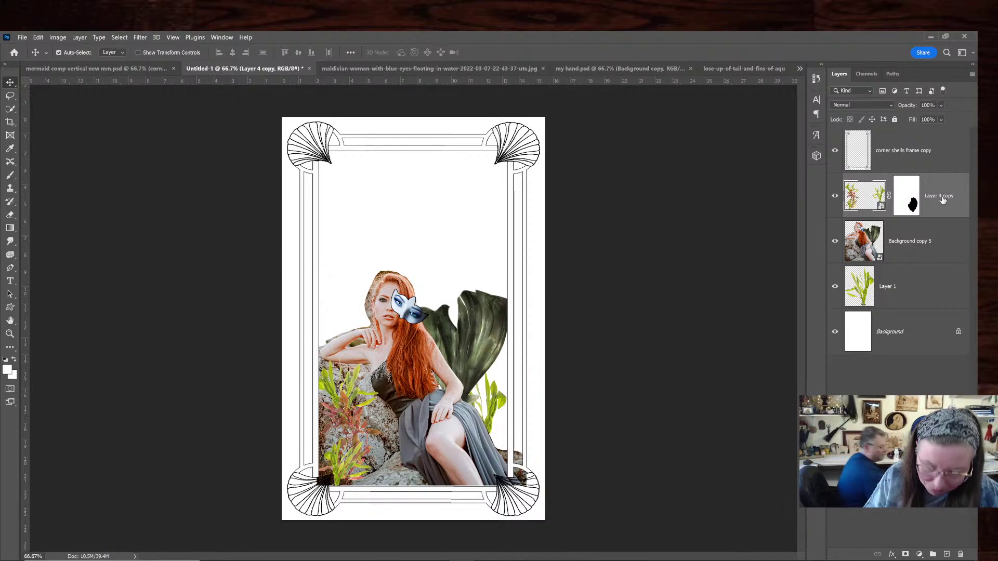
{"action": "key", "text": "ctrl+t"}
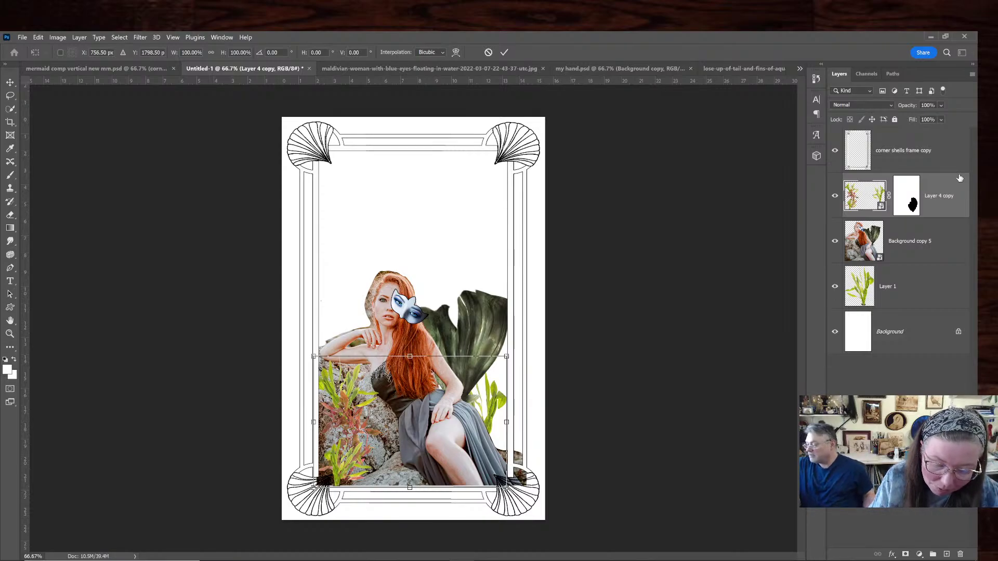
{"action": "key", "text": "Return"}
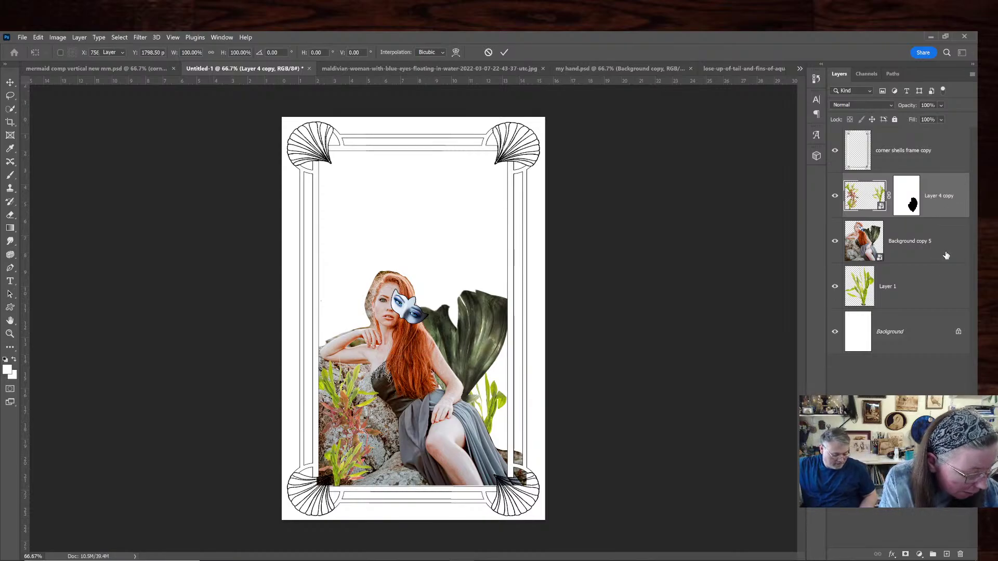
Move the Layer 1 plant slightly outward from the woman's legs so its leaves overlap the frame's inner edge
{"action": "left_click", "coordinate": [938, 278]}
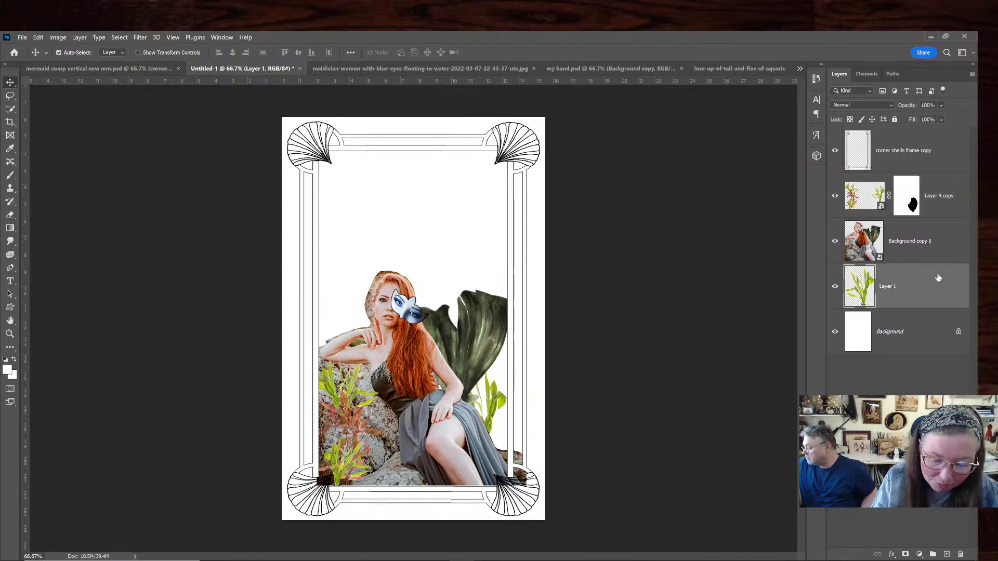
{"action": "key", "text": "ctrl+t"}
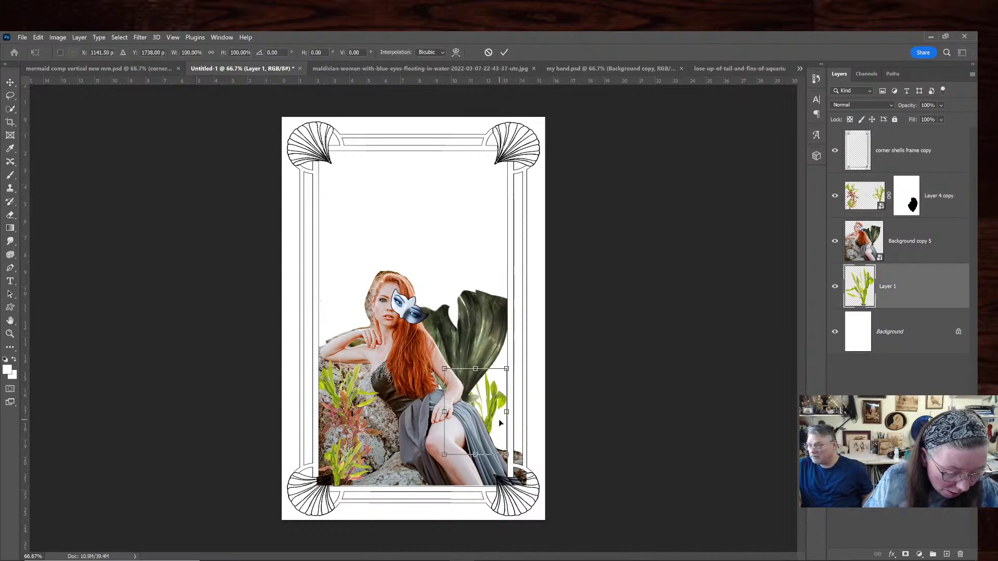
{"action": "left_click_drag", "start_coordinate": [499, 422], "coordinate": [514, 423]}
{"action": "key", "text": "Return"}
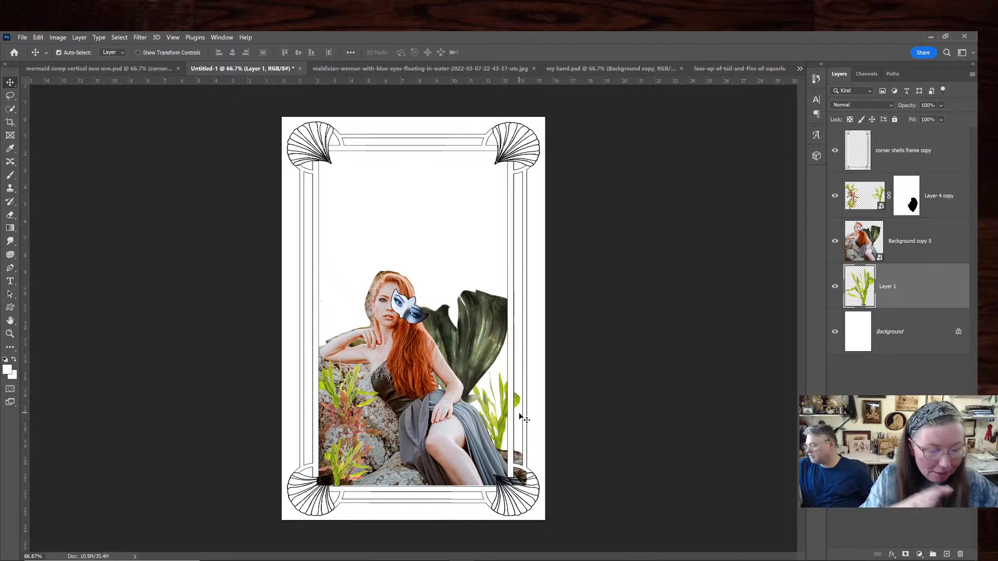
Open the Maldivian woman floating photo and duplicate its Background layer as Background copy
{"action": "left_click", "coordinate": [83, 71]}
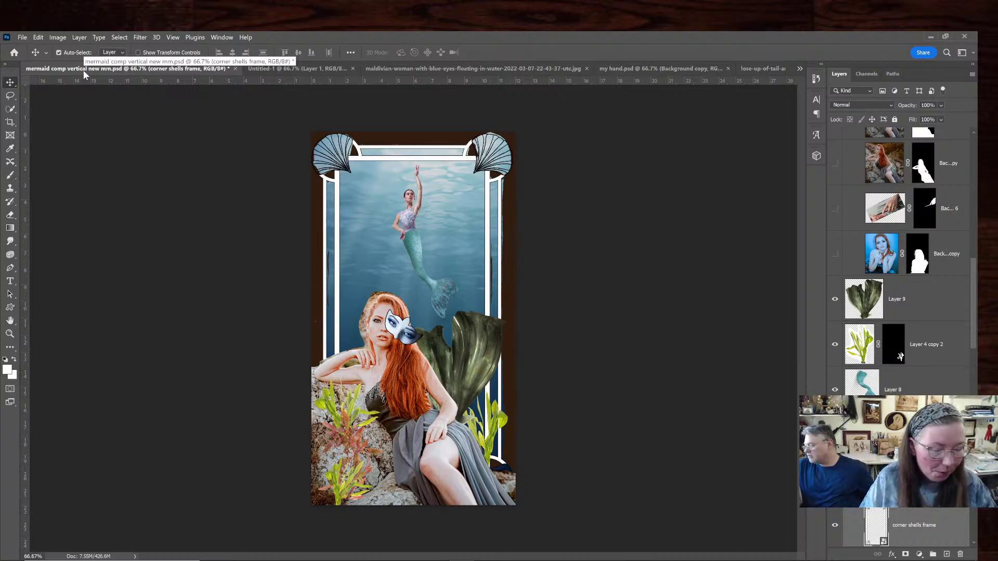
{"action": "left_click", "coordinate": [266, 69]}
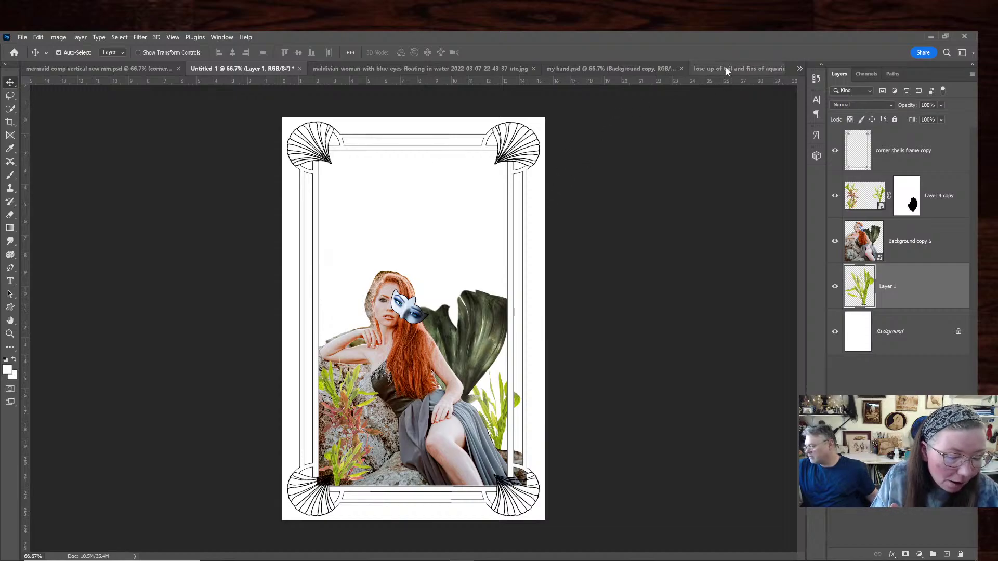
{"action": "left_click", "coordinate": [500, 67]}
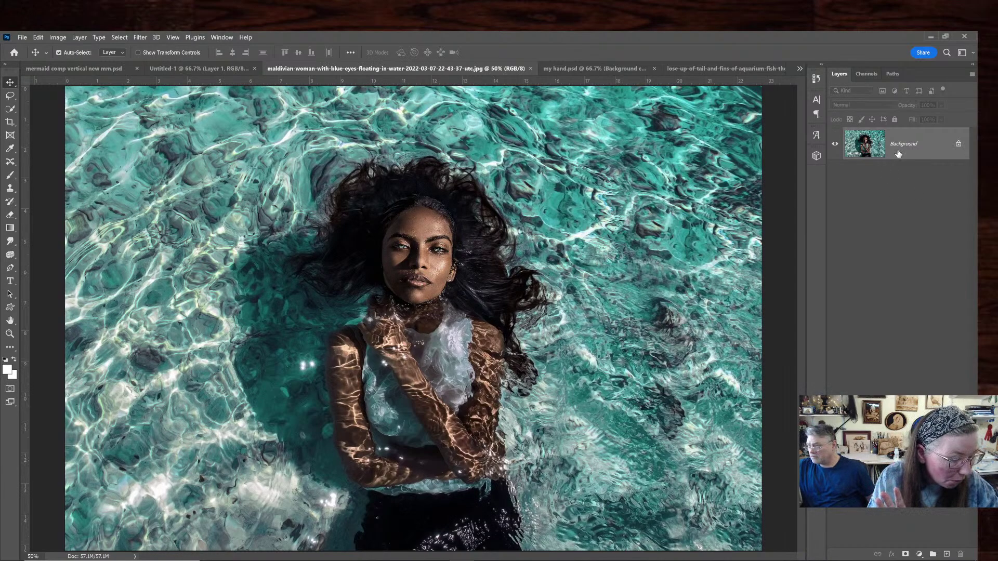
{"action": "right_click", "coordinate": [875, 151]}
{"action": "left_click", "coordinate": [897, 170]}
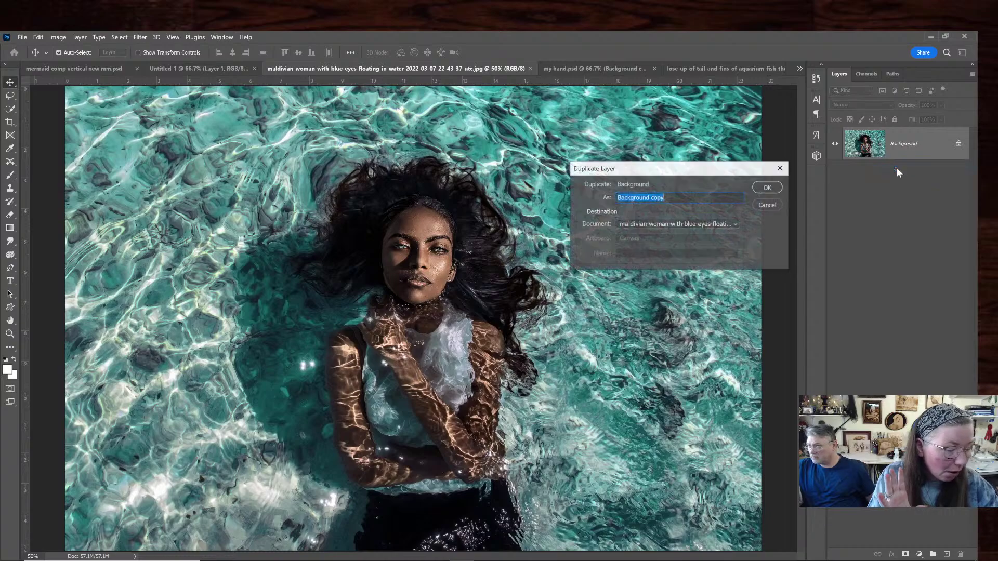
{"action": "left_click", "coordinate": [770, 188]}
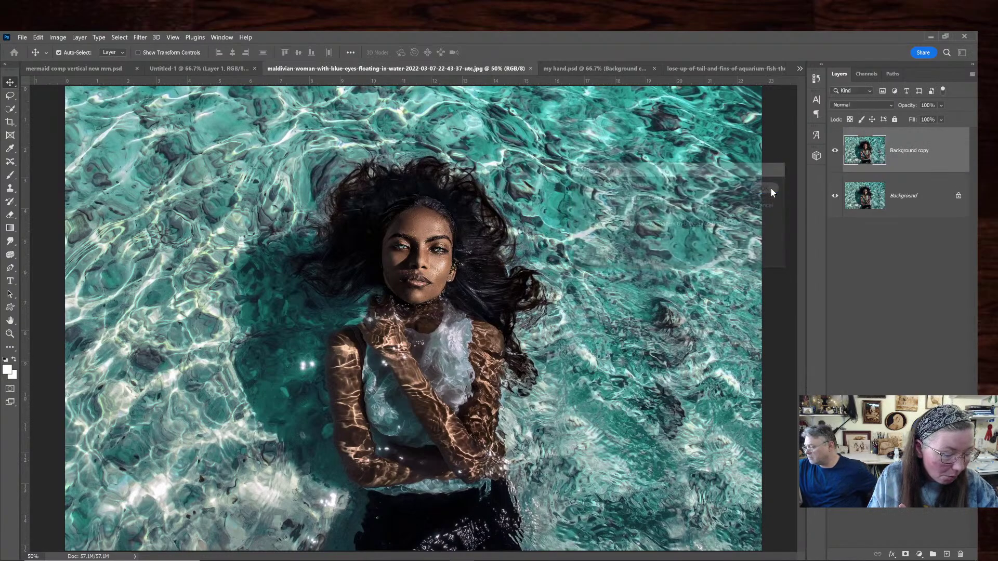
Crop the floating woman photo to her head, flowing hair and shoulders
{"action": "left_click", "coordinate": [10, 122]}
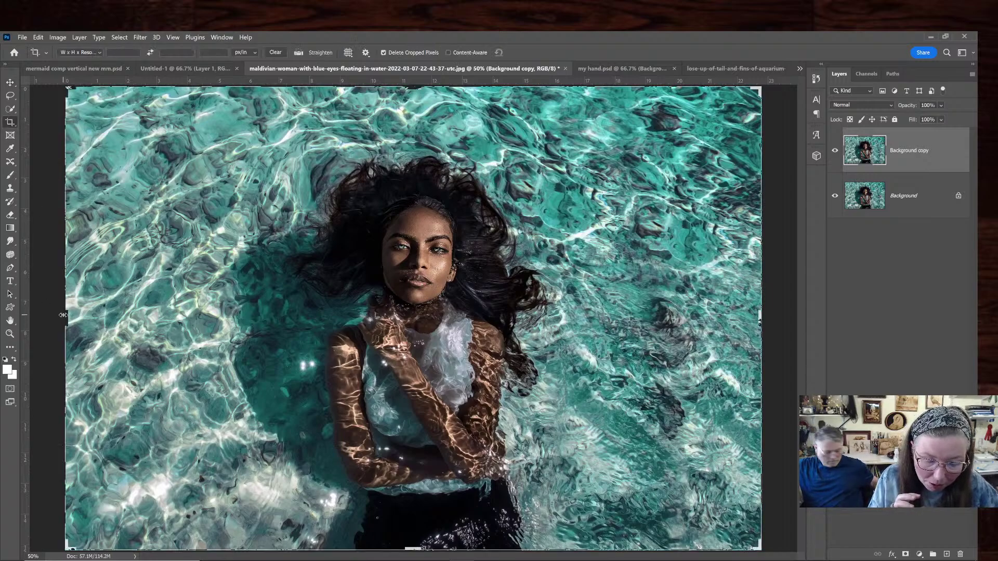
{"action": "left_click_drag", "start_coordinate": [62, 314], "coordinate": [175, 322]}
{"action": "left_click_drag", "start_coordinate": [648, 318], "coordinate": [547, 312]}
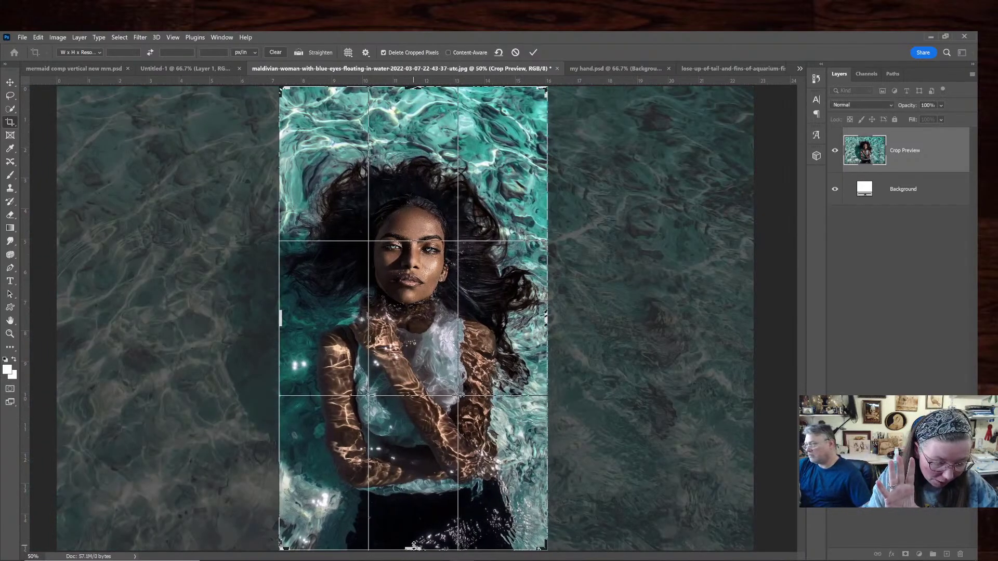
{"action": "left_click_drag", "start_coordinate": [414, 544], "coordinate": [438, 471]}
{"action": "left_click_drag", "start_coordinate": [412, 163], "coordinate": [413, 182]}
{"action": "key", "text": "Return"}
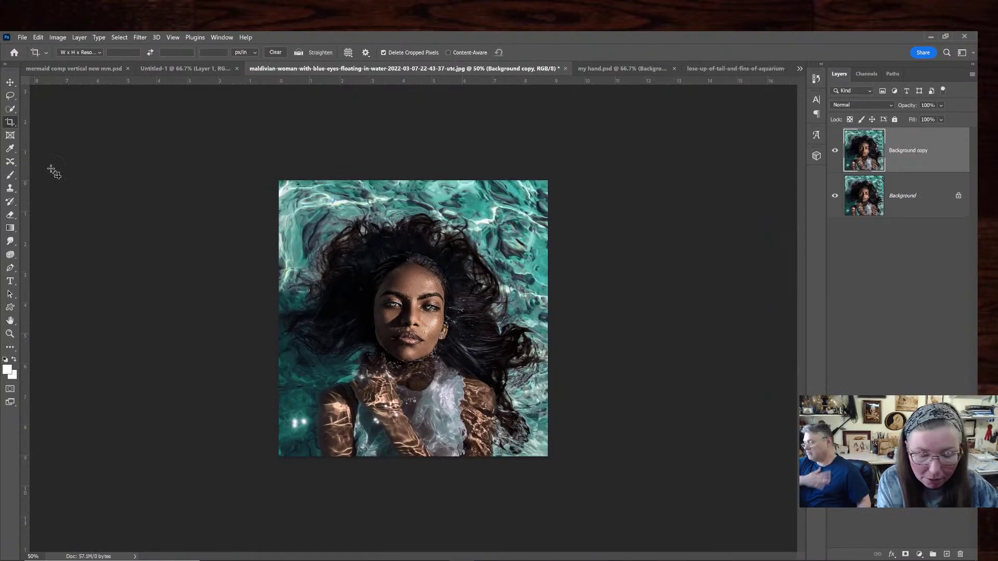
Bring the cropped photo into Untitled-1 beneath Background copy 5, scale it to 71.40% and place her face above the redhead
{"action": "left_click", "coordinate": [10, 82]}
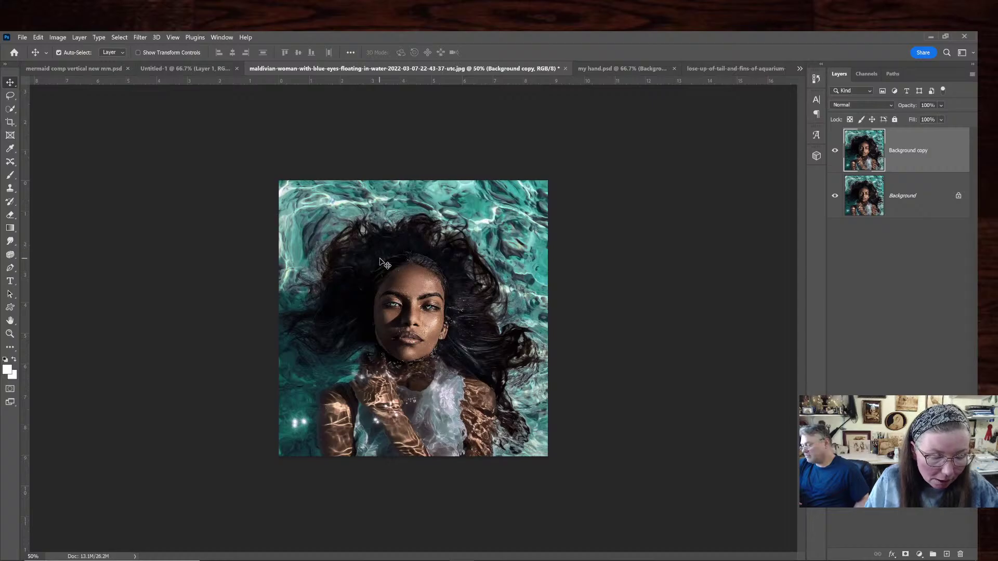
{"action": "left_click_drag", "start_coordinate": [199, 70], "coordinate": [416, 236]}
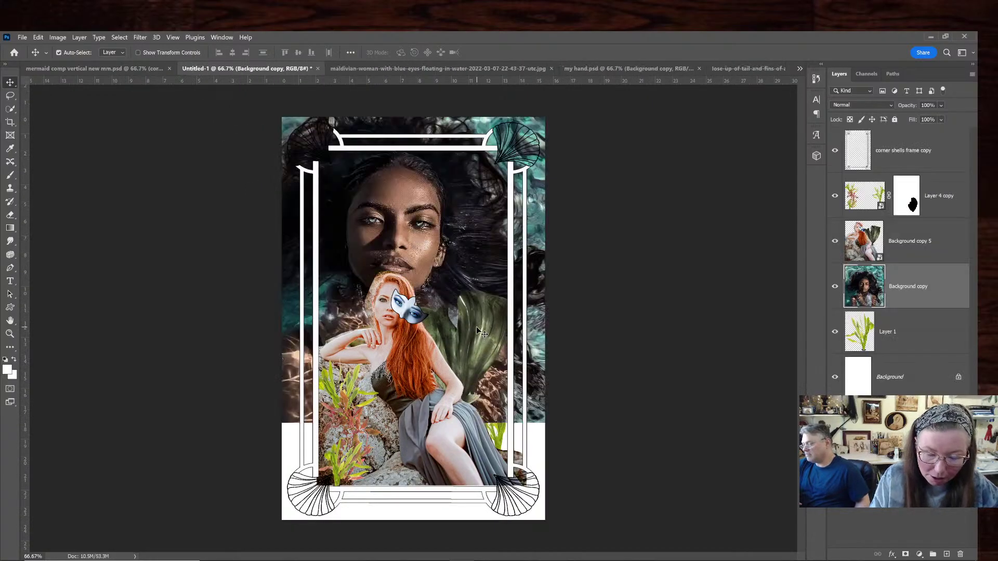
{"action": "key", "text": "ctrl+t"}
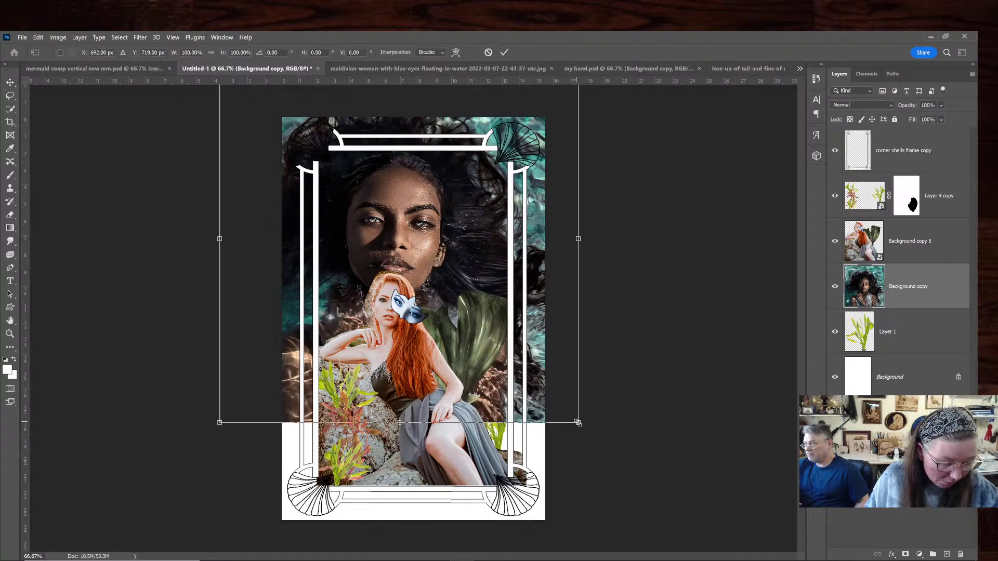
{"action": "left_click_drag", "start_coordinate": [577, 422], "coordinate": [476, 317]}
{"action": "left_click_drag", "start_coordinate": [421, 225], "coordinate": [479, 254]}
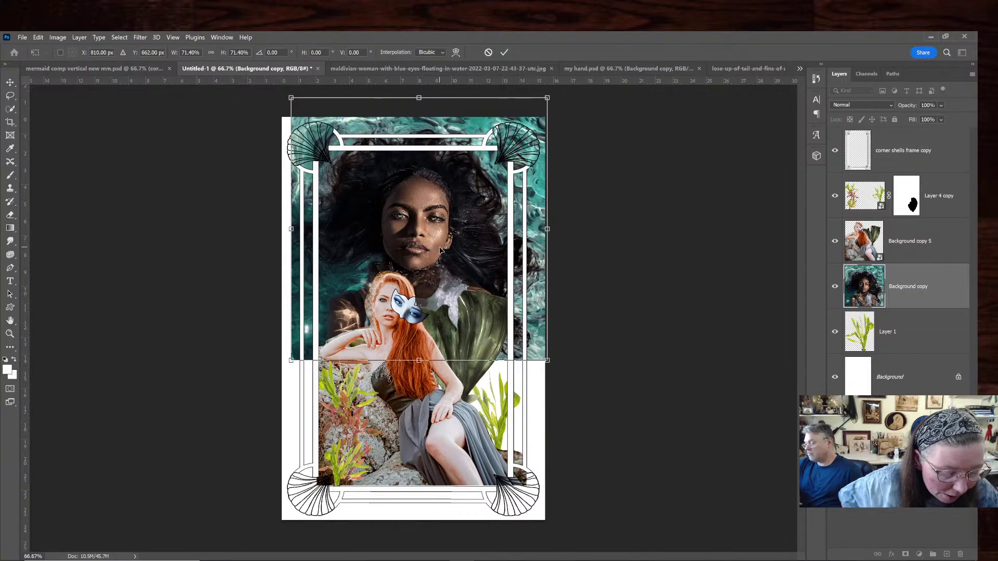
{"action": "left_click_drag", "start_coordinate": [442, 251], "coordinate": [436, 250]}
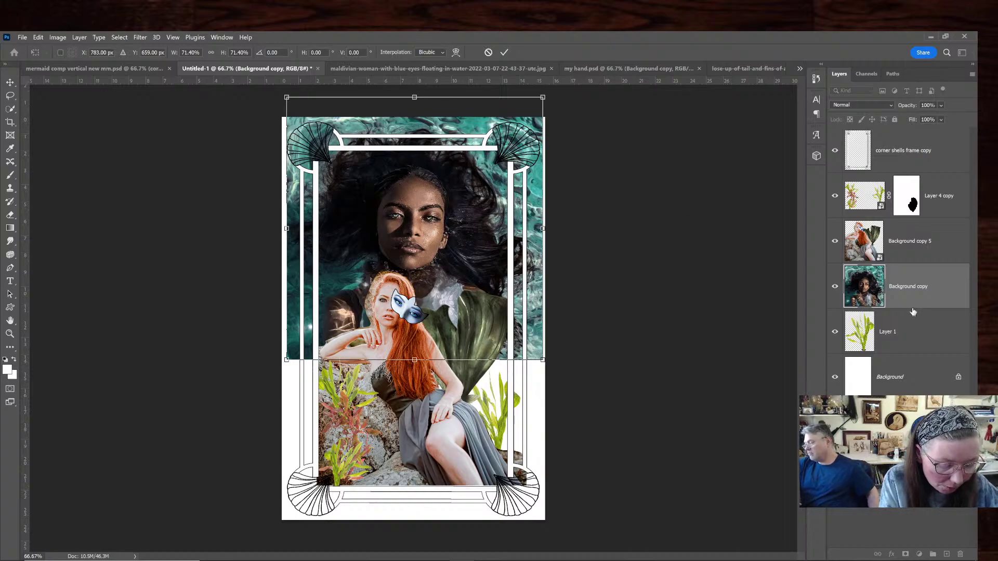
{"action": "key", "text": "Return"}
Scale Layer 4 copy, Background copy 5 and Layer 1 together to about 89.8% and nudge them up inside the frame
{"action": "left_click", "coordinate": [926, 258]}
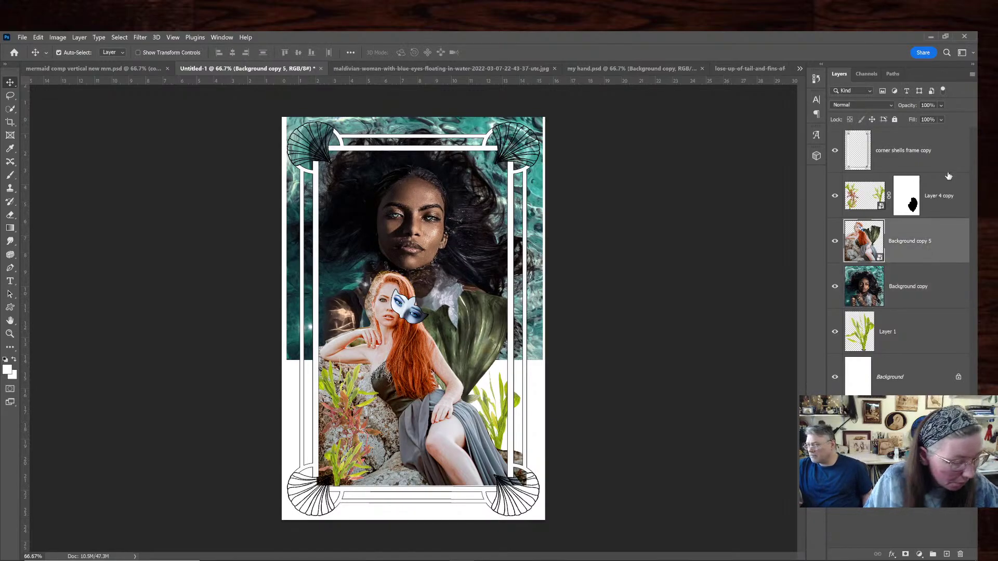
{"action": "left_click", "coordinate": [941, 197], "text": "ctrl"}
{"action": "left_click", "coordinate": [953, 332], "text": "ctrl"}
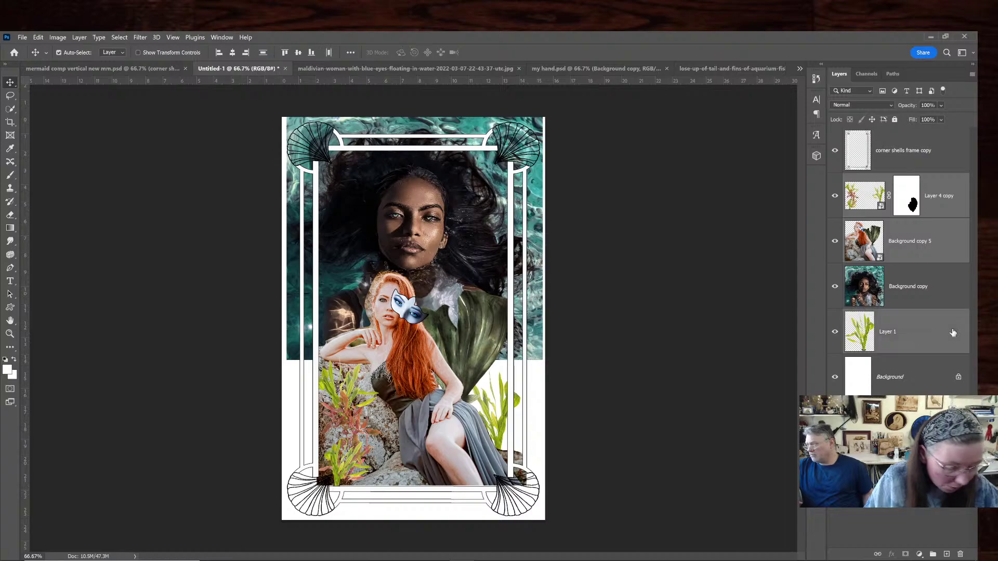
{"action": "key", "text": "ctrl+t"}
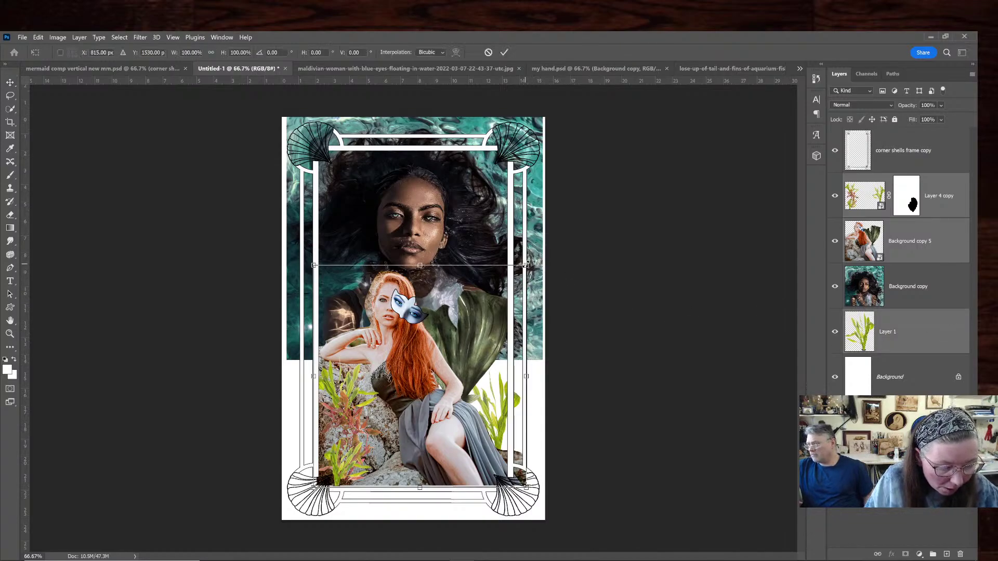
{"action": "left_click_drag", "start_coordinate": [526, 264], "coordinate": [504, 289]}
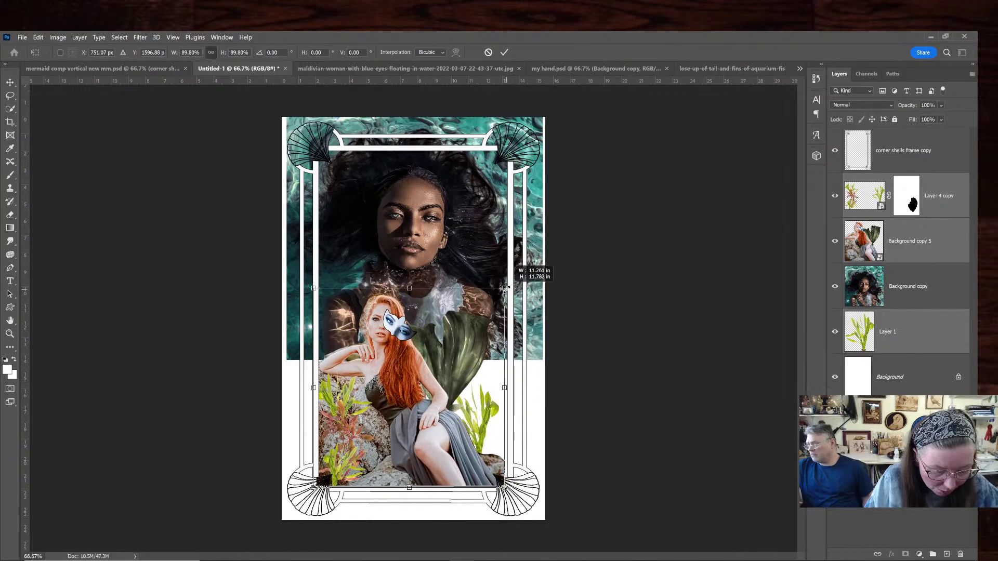
{"action": "left_click_drag", "start_coordinate": [480, 362], "coordinate": [480, 358]}
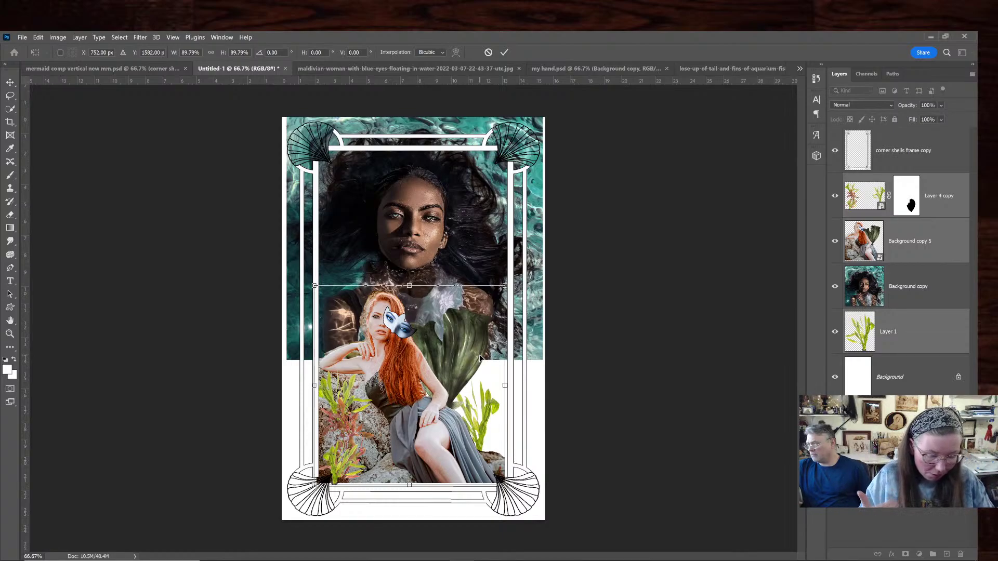
{"action": "key", "text": "Return"}
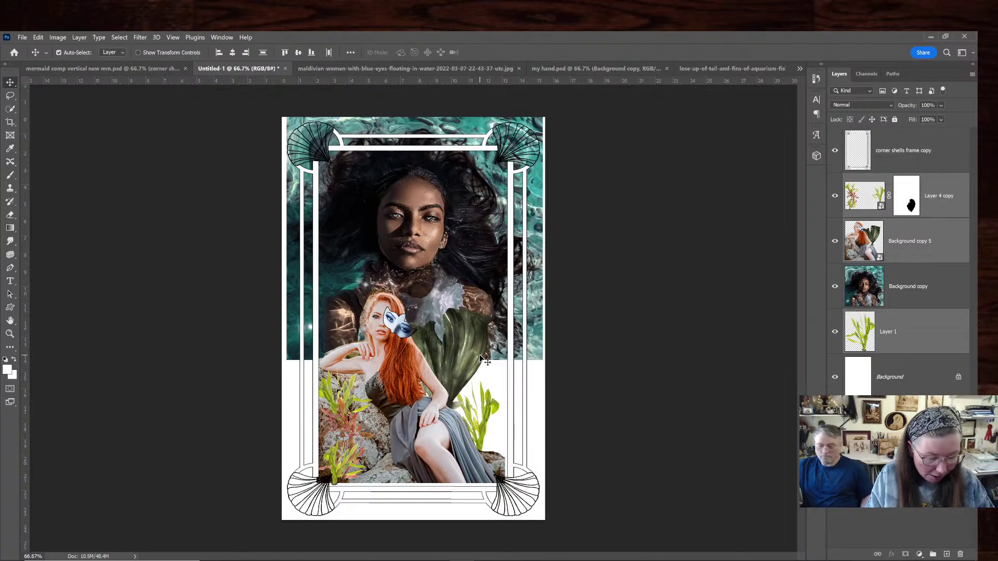
Back in the floating woman photo, mask Background copy to the woman with Select Subject and hide the Background layer
{"action": "left_click", "coordinate": [426, 70]}
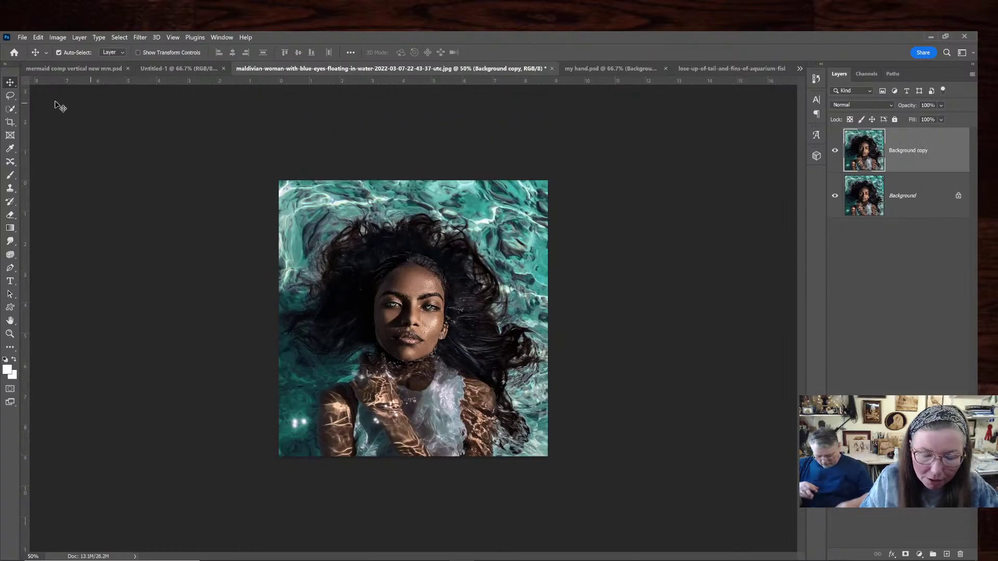
{"action": "left_click", "coordinate": [10, 108]}
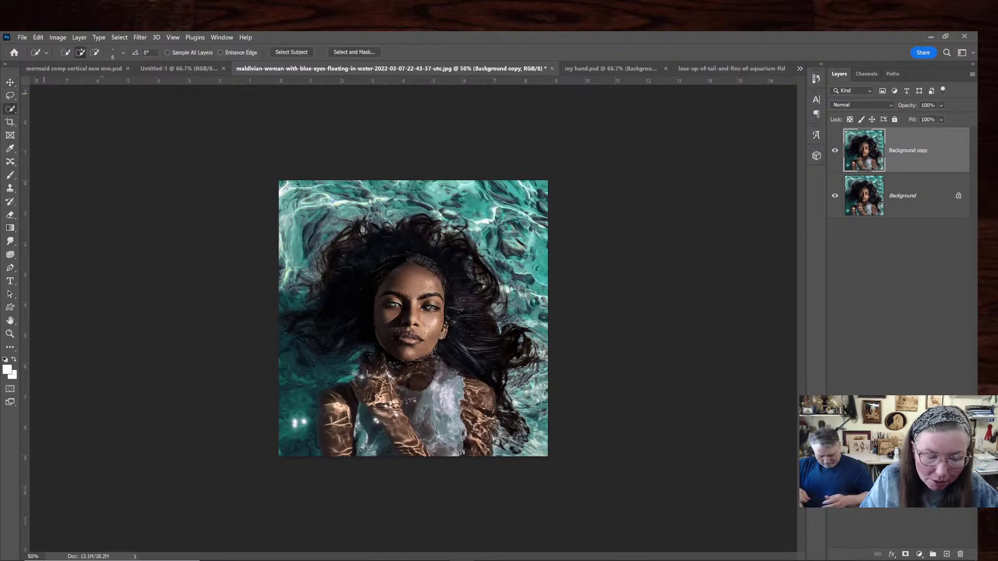
{"action": "left_click", "coordinate": [276, 53]}
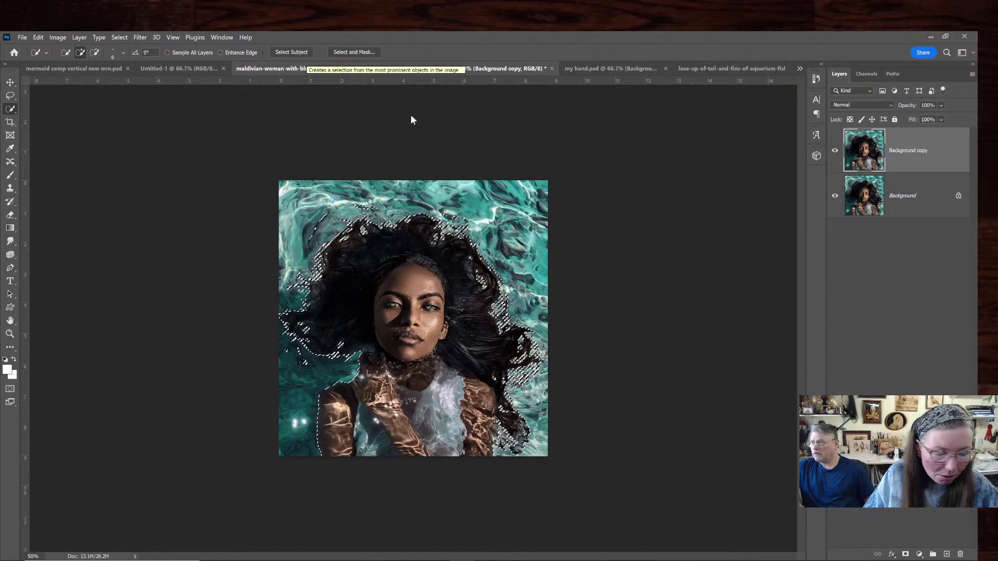
{"action": "left_click", "coordinate": [905, 553]}
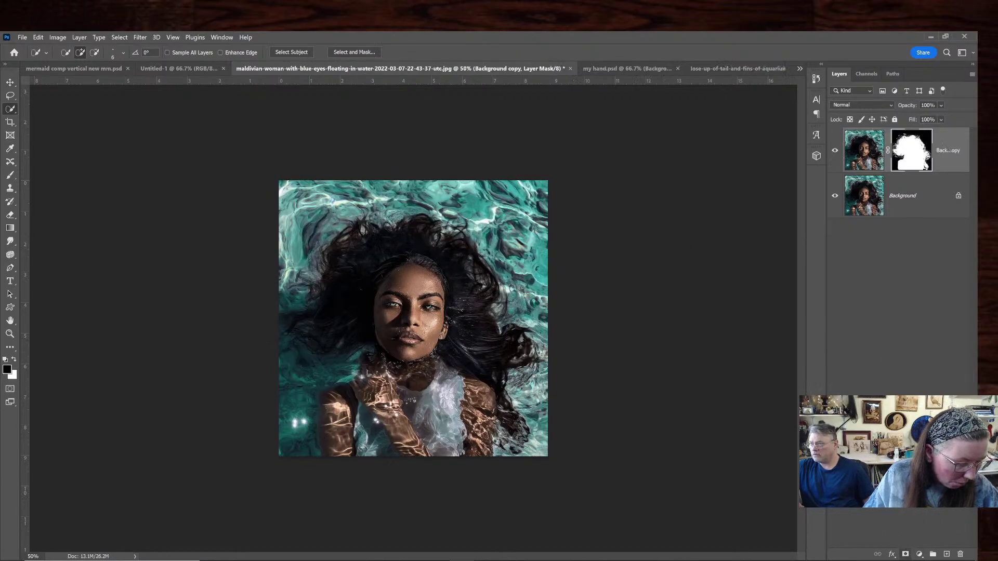
{"action": "left_click", "coordinate": [835, 197]}
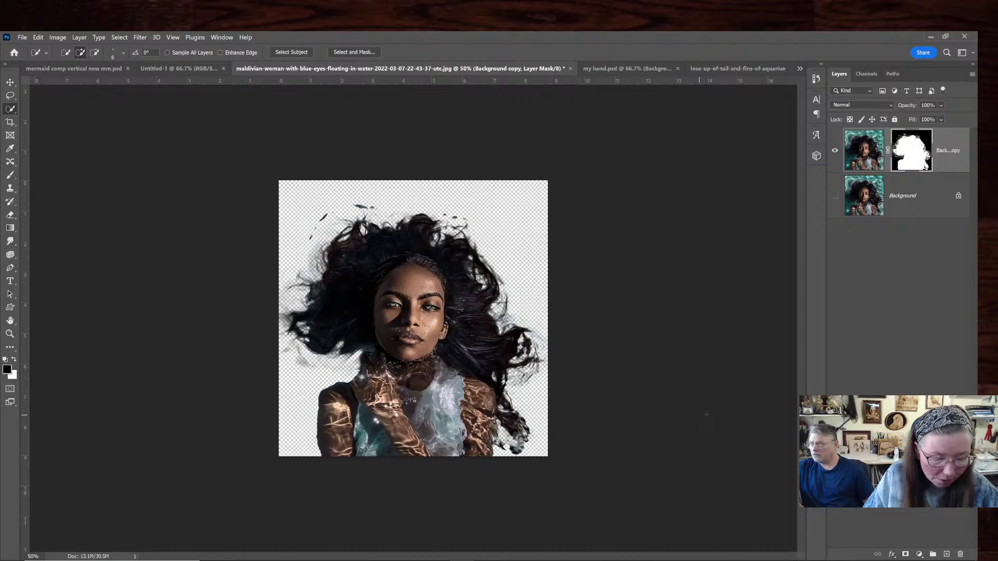
Crop the masked photo tighter around the woman's face and hair, cutting off the torso and some empty space above
{"action": "left_click", "coordinate": [13, 123]}
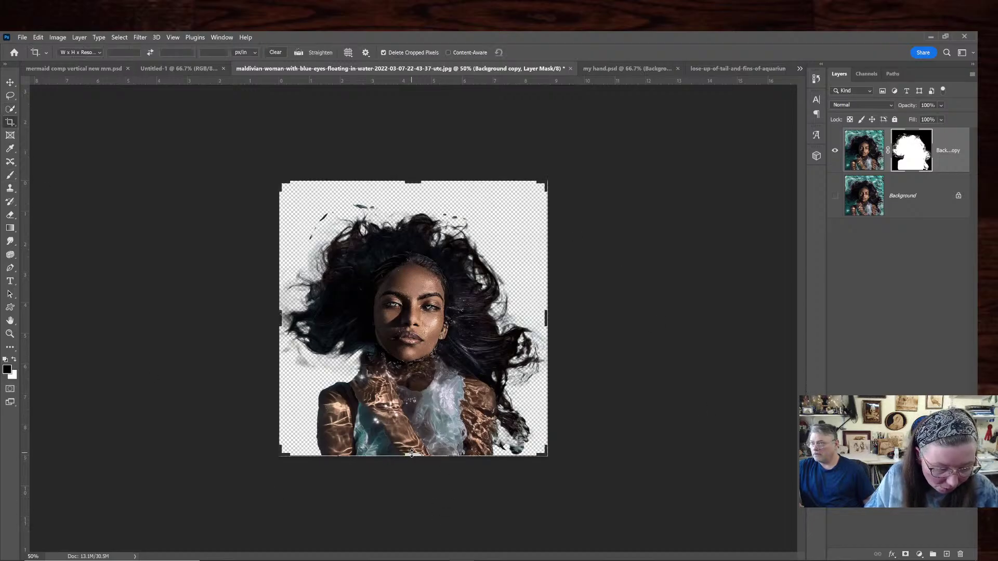
{"action": "left_click_drag", "start_coordinate": [411, 453], "coordinate": [411, 422]}
{"action": "left_click_drag", "start_coordinate": [412, 216], "coordinate": [414, 224]}
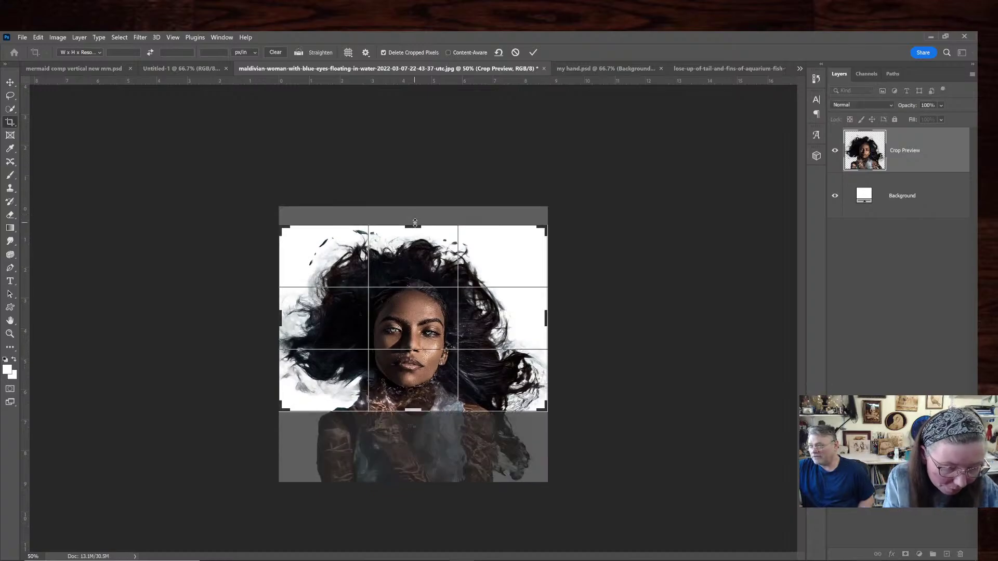
{"action": "key", "text": "Return"}
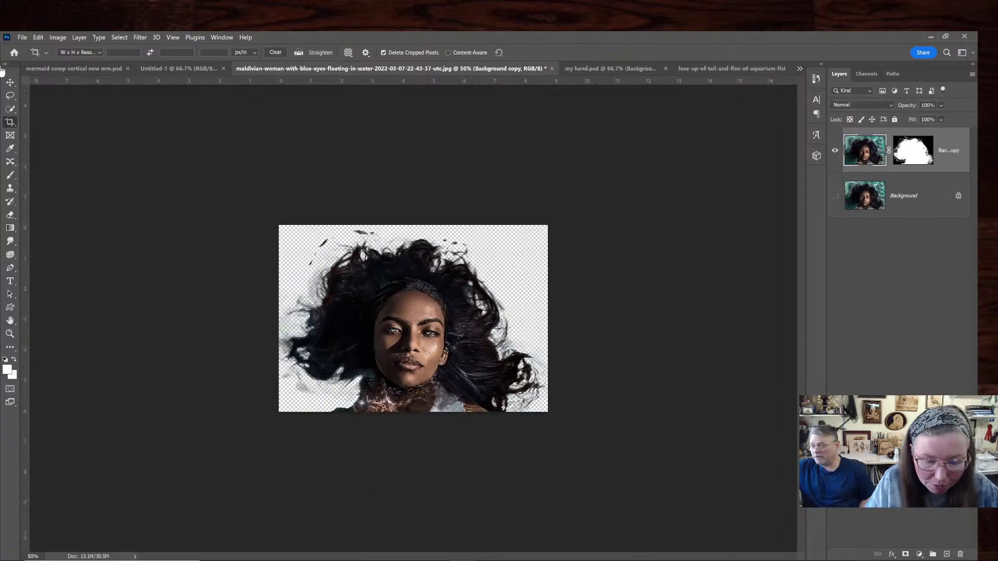
On Background copy's mask, paint out the neck, shoulders and water below the chin with black, leaving only her face and hair
{"action": "key", "text": "ctrl+backslash"}
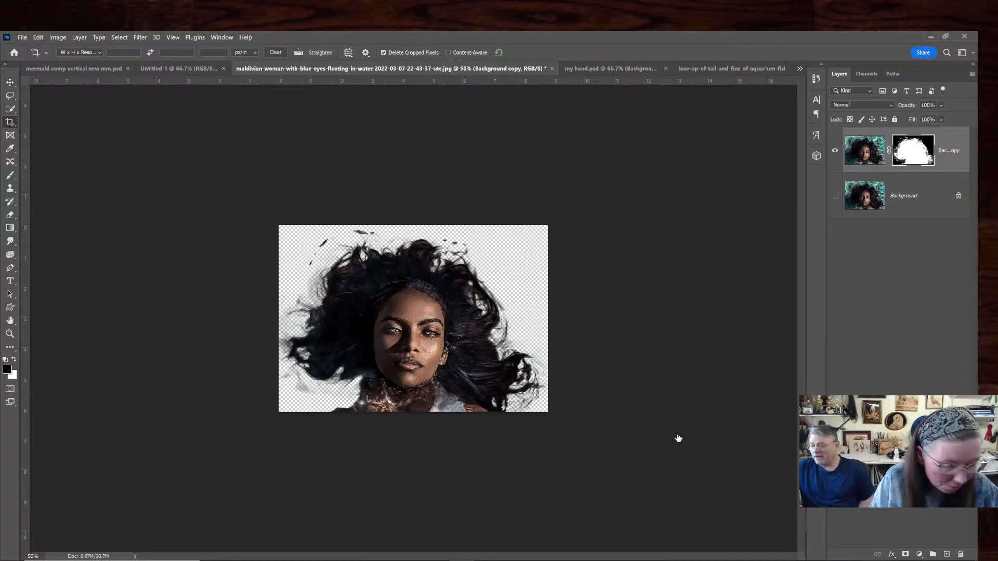
{"action": "key", "text": "ctrl+1"}
{"action": "key", "text": "ctrl+plus"}
{"action": "key", "text": "ctrl+plus"}
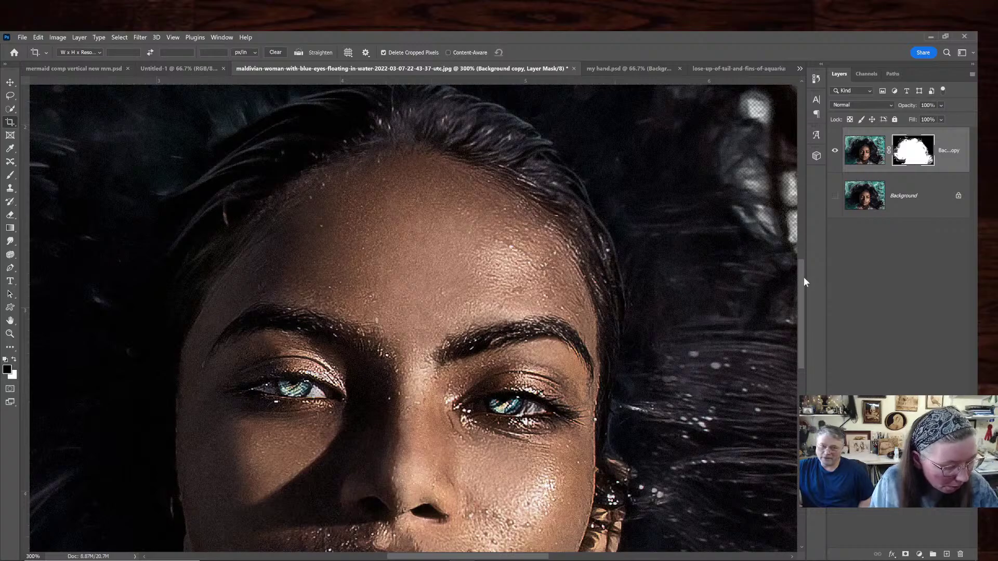
{"action": "left_click_drag", "start_coordinate": [803, 276], "coordinate": [805, 361]}
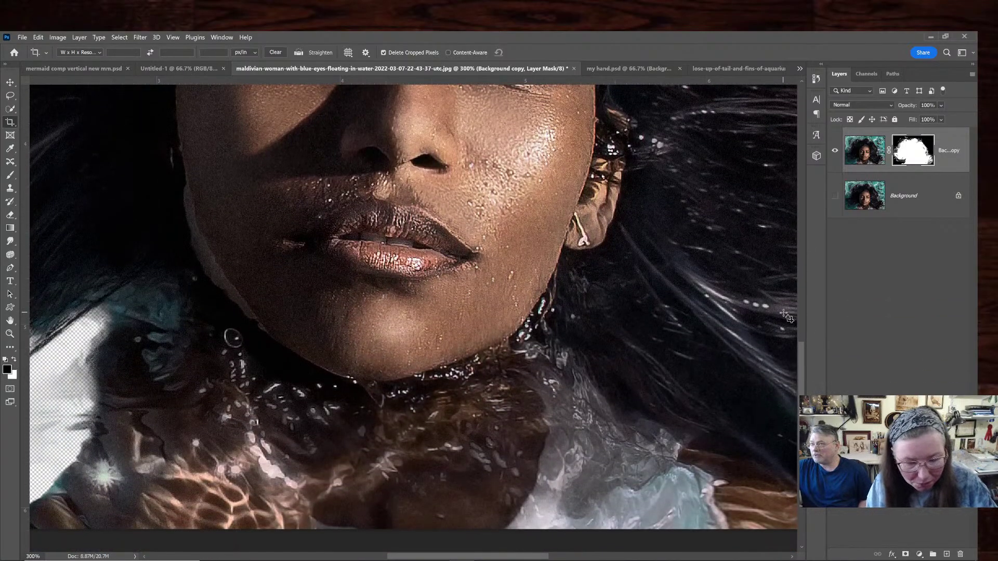
{"action": "left_click", "coordinate": [11, 175]}
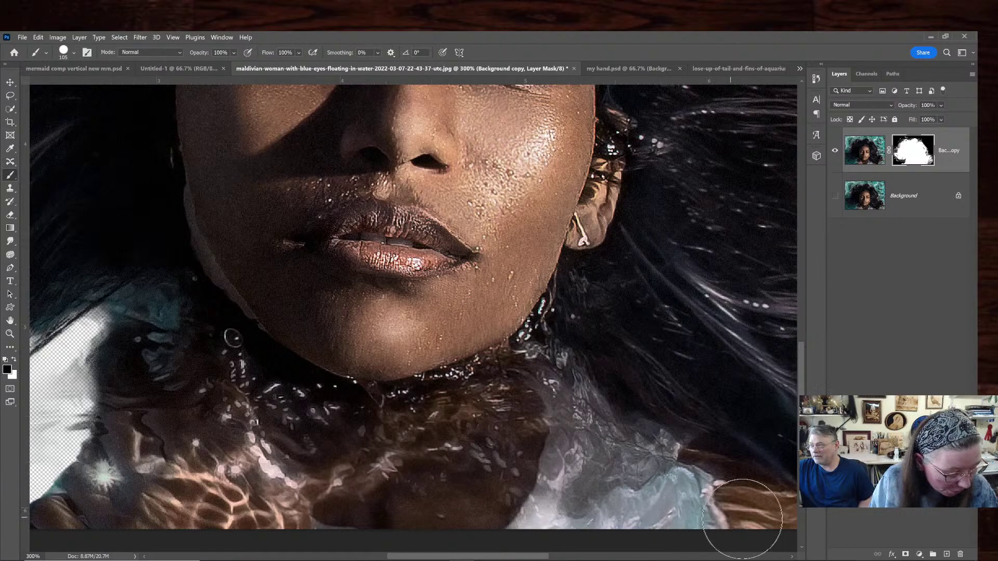
{"action": "mouse_move", "coordinate": [758, 506]}
{"action": "left_mouse_down"}
{"action": "mouse_move", "coordinate": [685, 489]}
{"action": "mouse_move", "coordinate": [539, 381]}
{"action": "mouse_move", "coordinate": [436, 429]}
{"action": "mouse_move", "coordinate": [338, 426]}
{"action": "mouse_move", "coordinate": [243, 393]}
{"action": "mouse_move", "coordinate": [164, 314]}
{"action": "mouse_move", "coordinate": [119, 354]}
{"action": "mouse_move", "coordinate": [35, 509]}
{"action": "left_mouse_up"}
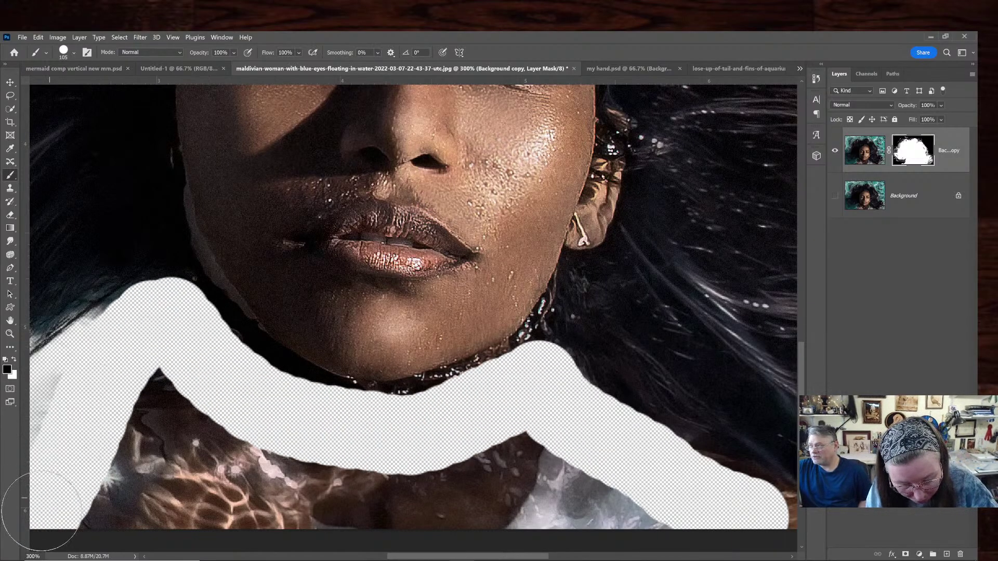
{"action": "key", "text": "ctrl+minus"}
{"action": "key", "text": "ctrl+minus"}
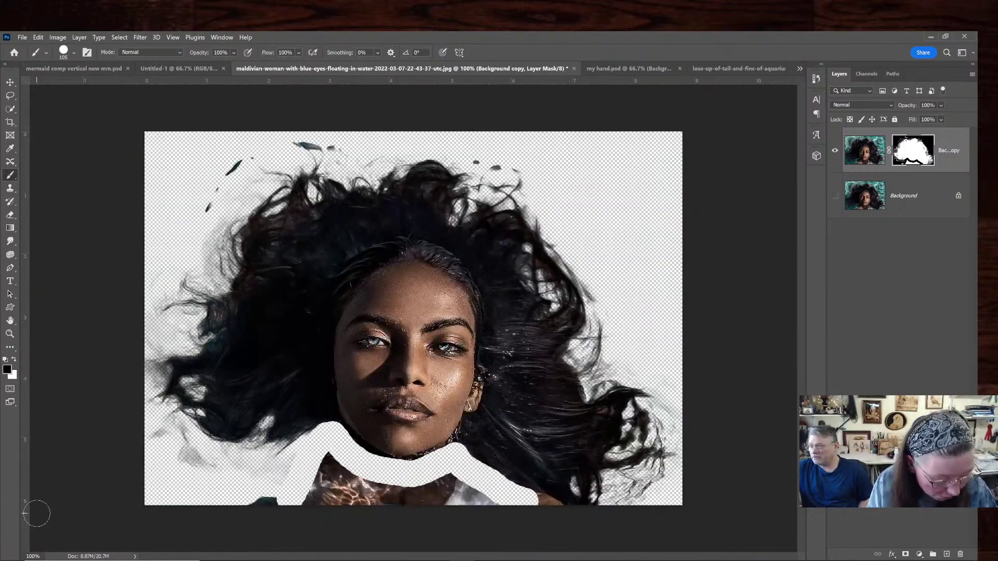
{"action": "mouse_move", "coordinate": [561, 501]}
{"action": "left_mouse_down"}
{"action": "mouse_move", "coordinate": [552, 516]}
{"action": "mouse_move", "coordinate": [256, 508]}
{"action": "mouse_move", "coordinate": [325, 481]}
{"action": "mouse_move", "coordinate": [342, 461]}
{"action": "mouse_move", "coordinate": [364, 486]}
{"action": "mouse_move", "coordinate": [444, 484]}
{"action": "mouse_move", "coordinate": [418, 491]}
{"action": "left_mouse_up"}
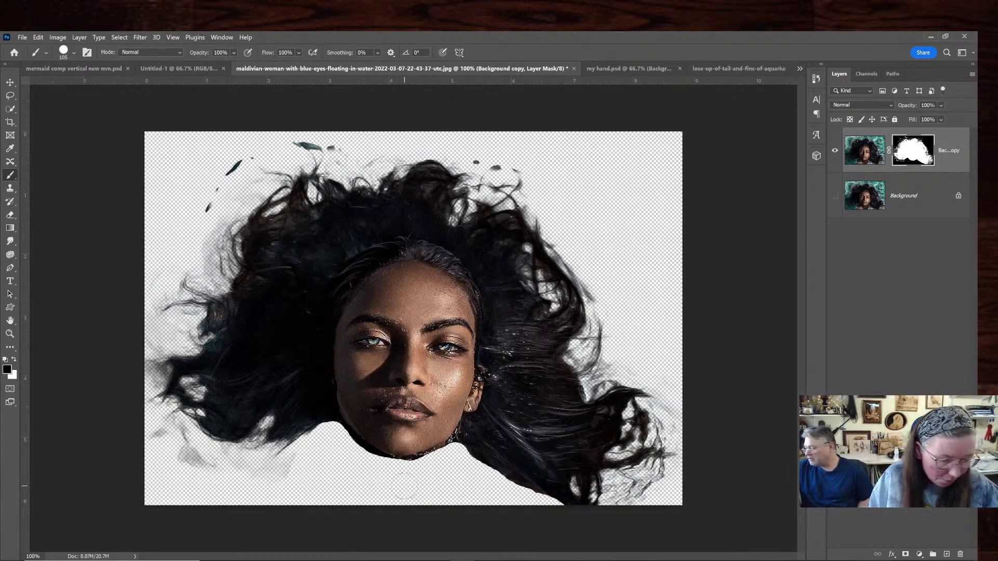
{"action": "key", "text": "ctrl+minus"}
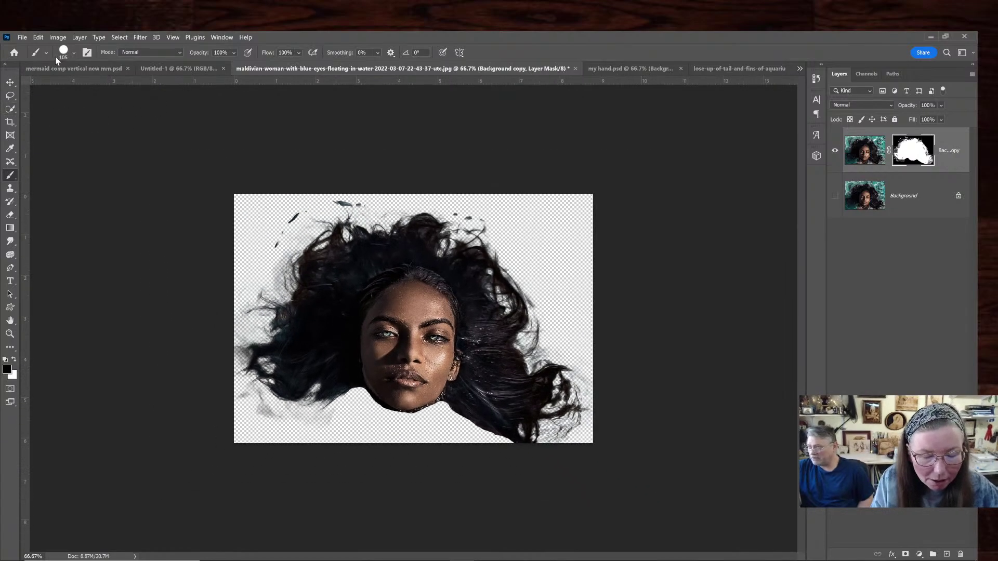
Bring the masked head into Untitled-1 above Layer 4 copy and hide the earlier unmasked Background copy
{"action": "key", "text": "v"}
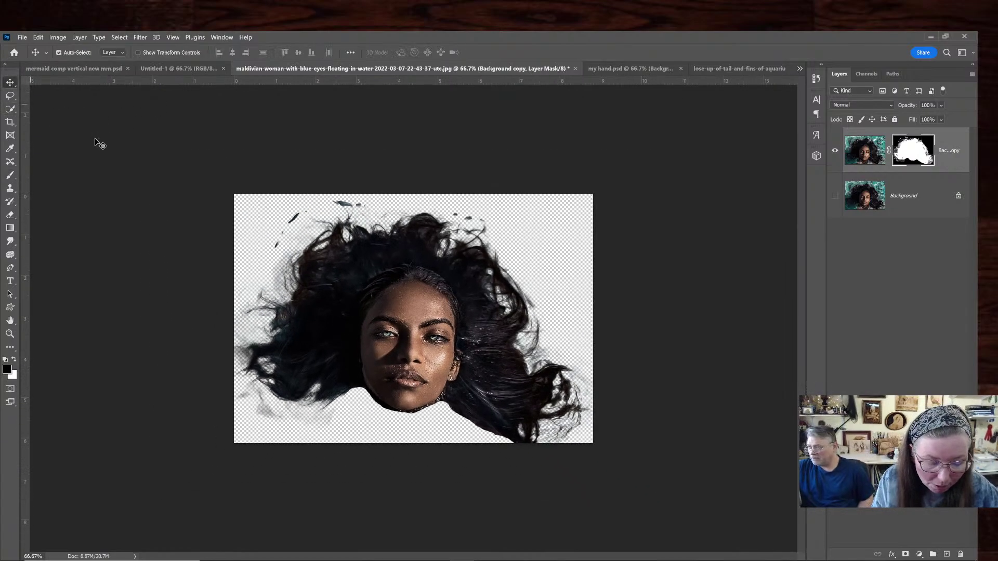
{"action": "left_click_drag", "start_coordinate": [425, 316], "coordinate": [416, 223]}
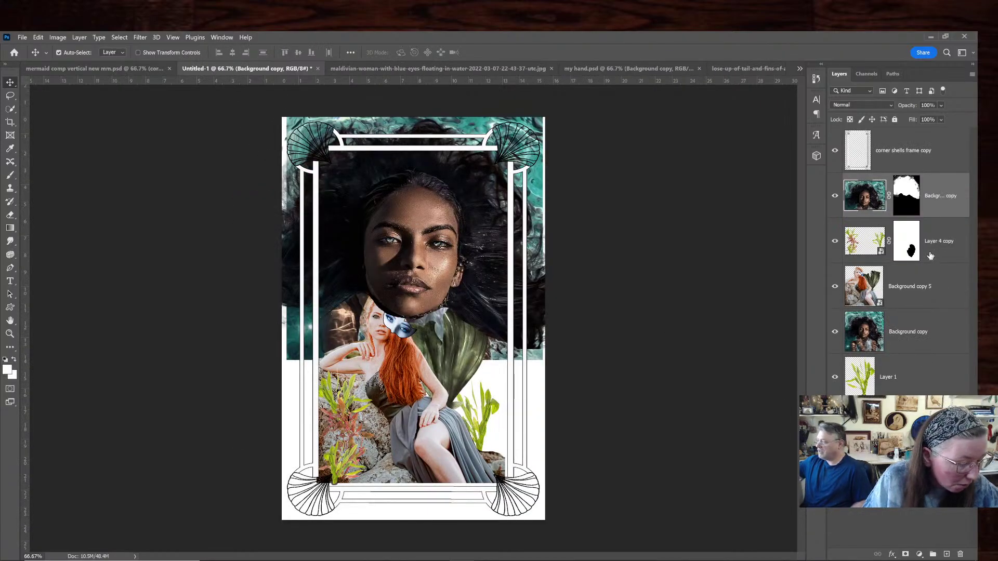
{"action": "left_click", "coordinate": [834, 331]}
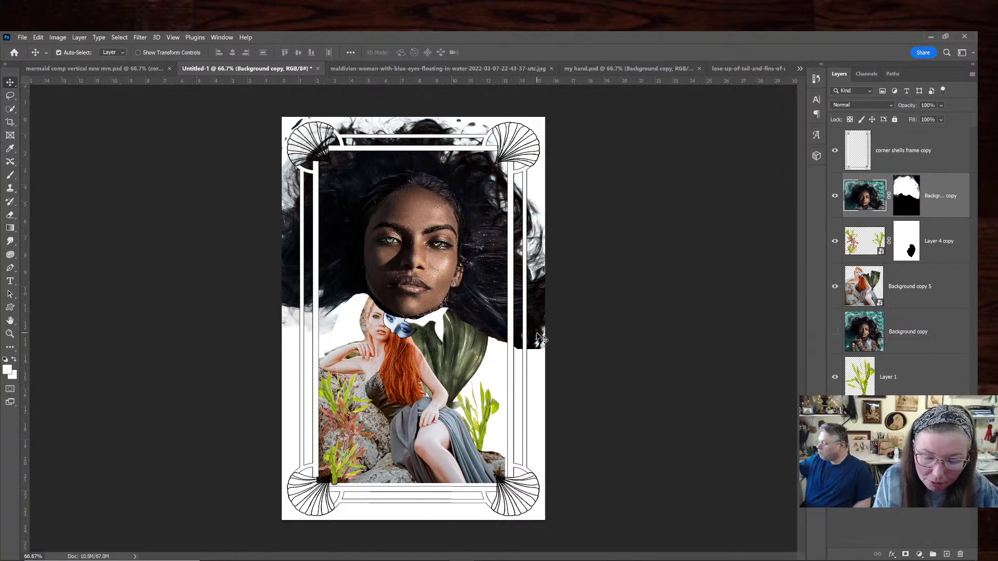
Scale the masked head to 76.70% and place it above the redhead, centered in the upper part of the frame
{"action": "key", "text": "ctrl+t"}
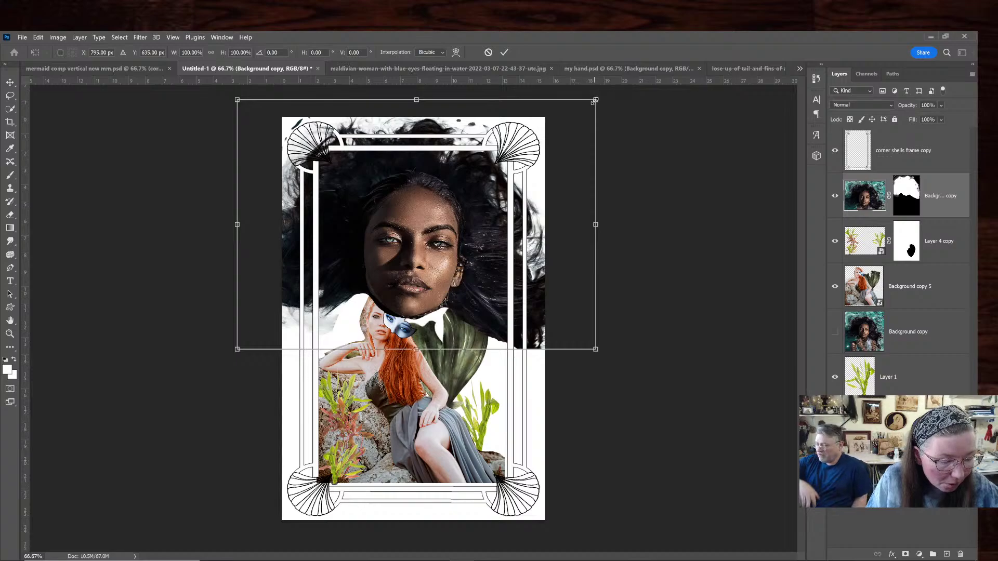
{"action": "left_click_drag", "start_coordinate": [594, 102], "coordinate": [544, 147]}
{"action": "left_click_drag", "start_coordinate": [447, 286], "coordinate": [469, 278]}
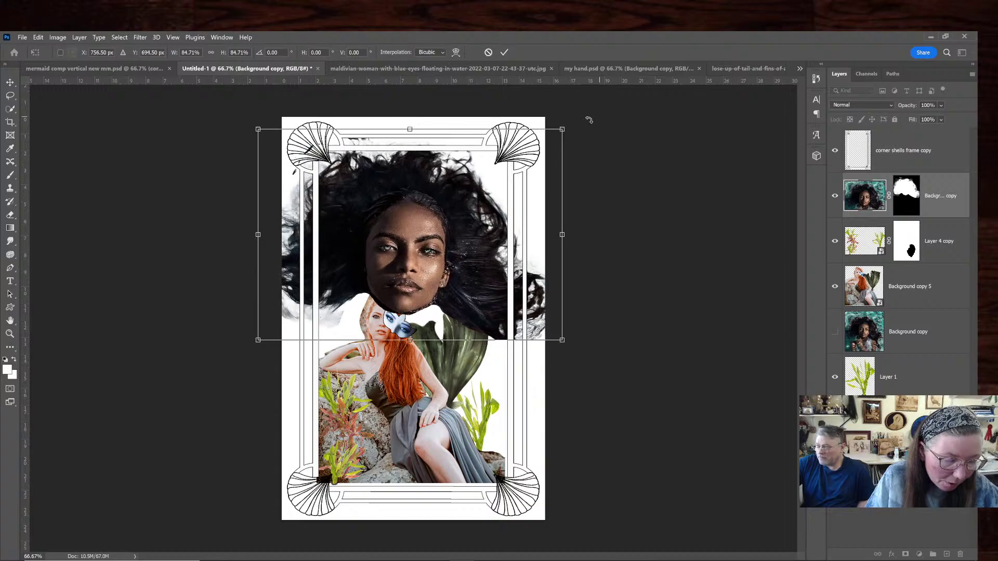
{"action": "left_click_drag", "start_coordinate": [562, 129], "coordinate": [533, 149]}
{"action": "left_click_drag", "start_coordinate": [451, 252], "coordinate": [472, 228]}
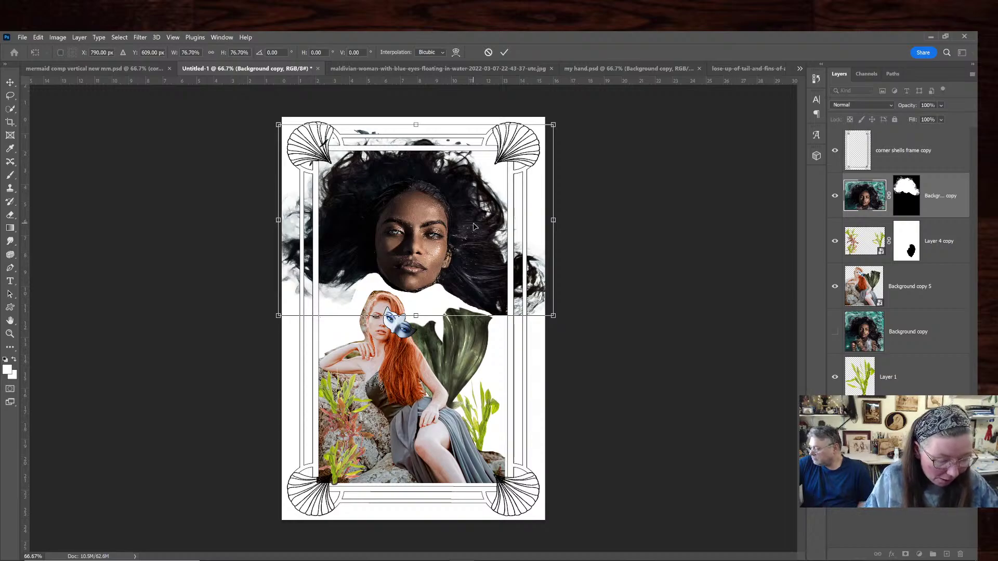
{"action": "key", "text": "Return"}
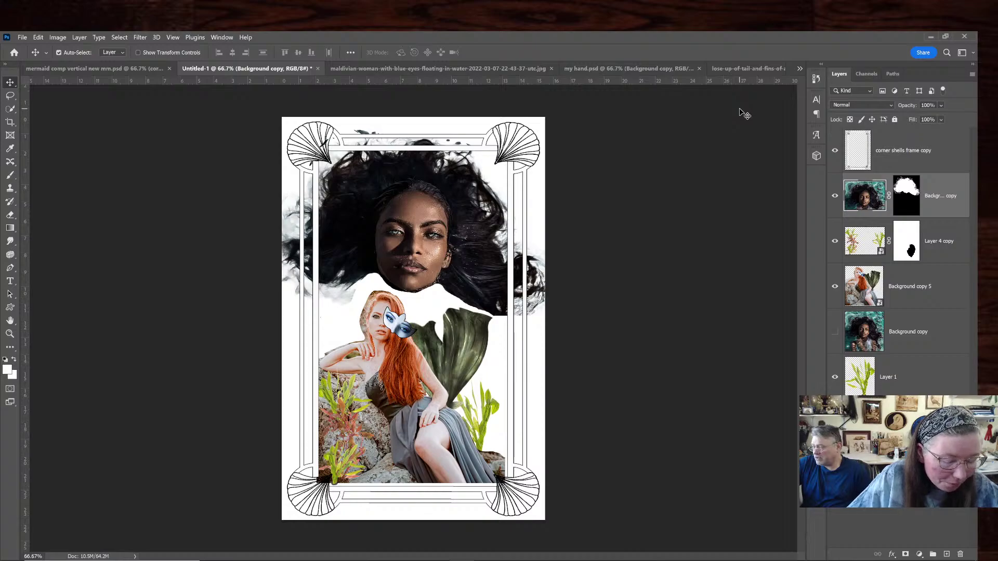
In mermaid comp vertical new mm.psd, find the underwater background Layer 2 and shift it slightly up and to the right
{"action": "left_click", "coordinate": [138, 68]}
{"action": "scroll", "coordinate": [928, 333], "scroll_direction": "down", "scroll_amount": 10}
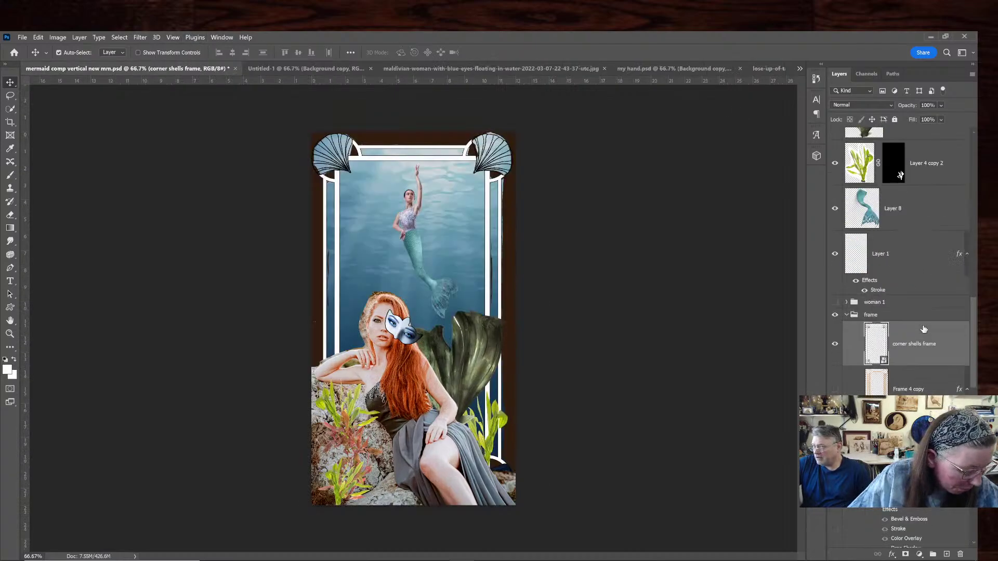
{"action": "scroll", "coordinate": [923, 330], "scroll_direction": "down", "scroll_amount": 10}
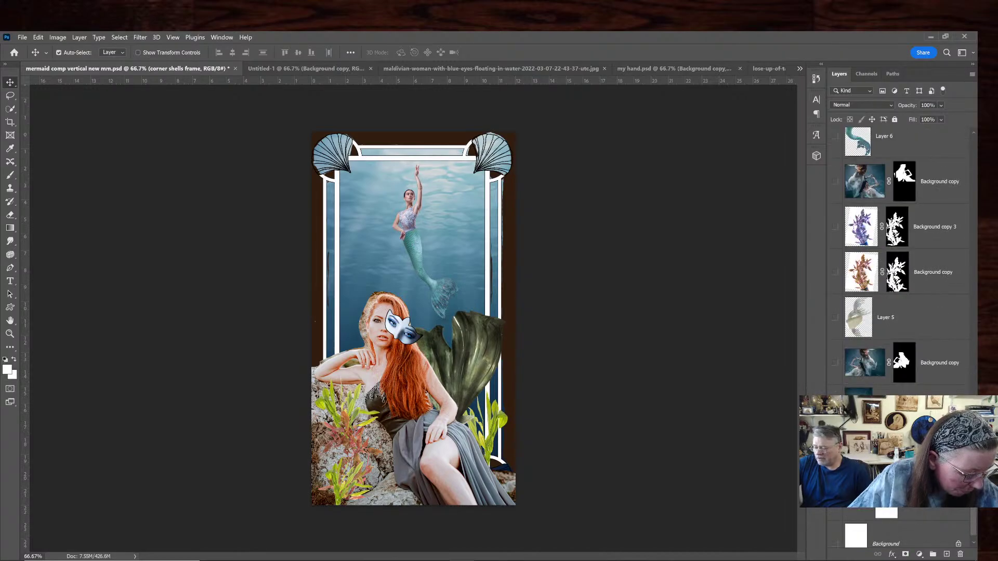
{"action": "left_click", "coordinate": [894, 451]}
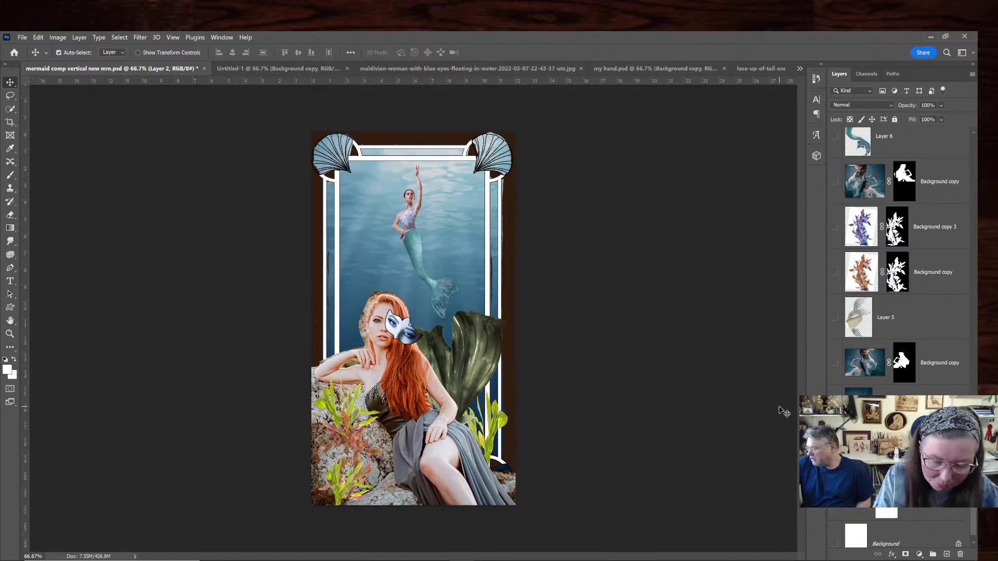
{"action": "key", "text": "ctrl+t"}
{"action": "mouse_move", "coordinate": [604, 261]}
{"action": "left_mouse_down"}
{"action": "mouse_move", "coordinate": [367, 58]}
{"action": "mouse_move", "coordinate": [304, 76]}
{"action": "mouse_move", "coordinate": [576, 266]}
{"action": "mouse_move", "coordinate": [610, 255]}
{"action": "left_mouse_up"}
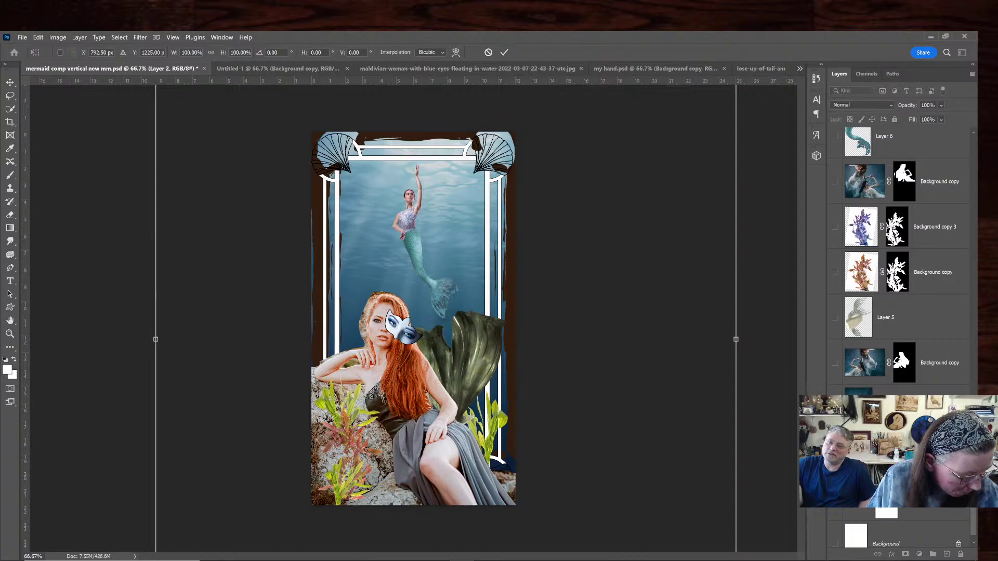
{"action": "key", "text": "Return"}
Duplicate Layer 2 as Layer 2 copy and disable the duplicate's layer mask
{"action": "right_click", "coordinate": [927, 317]}
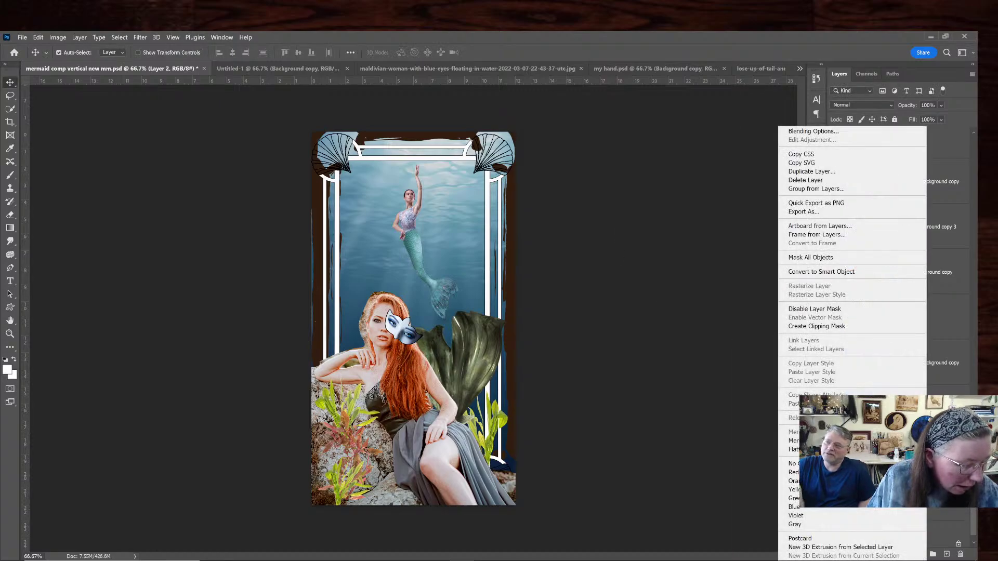
{"action": "left_click", "coordinate": [826, 173]}
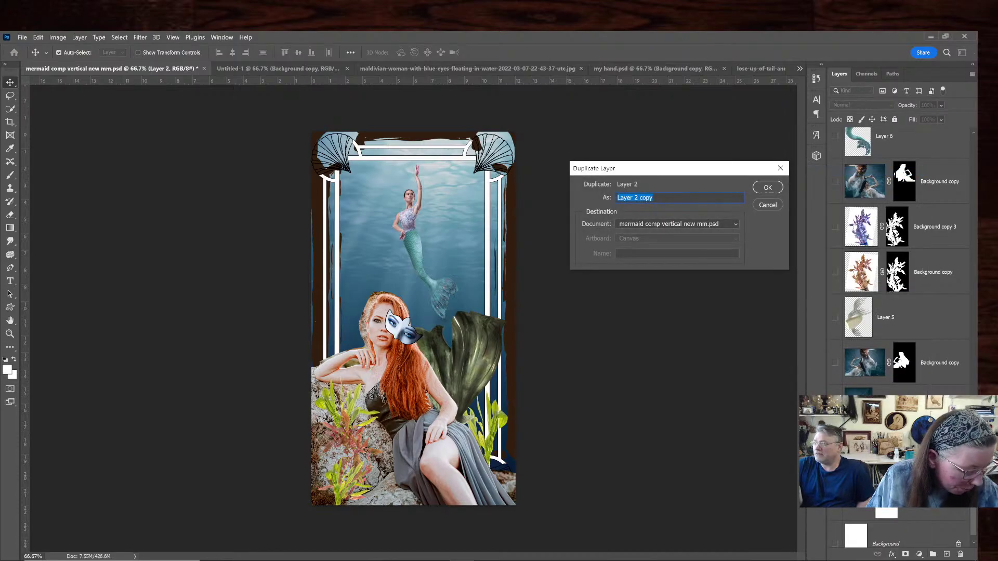
{"action": "left_click", "coordinate": [768, 186]}
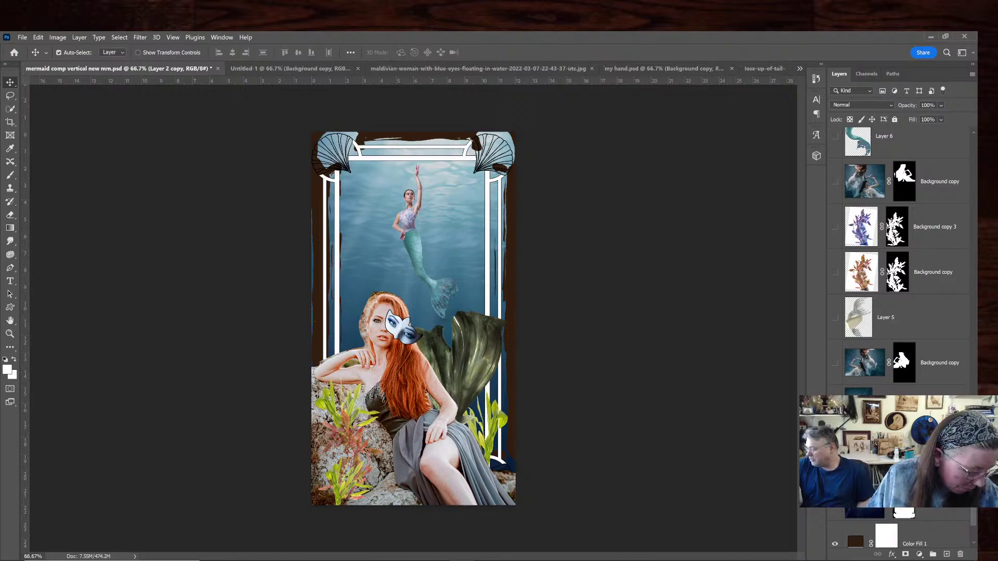
{"action": "right_click", "coordinate": [886, 535]}
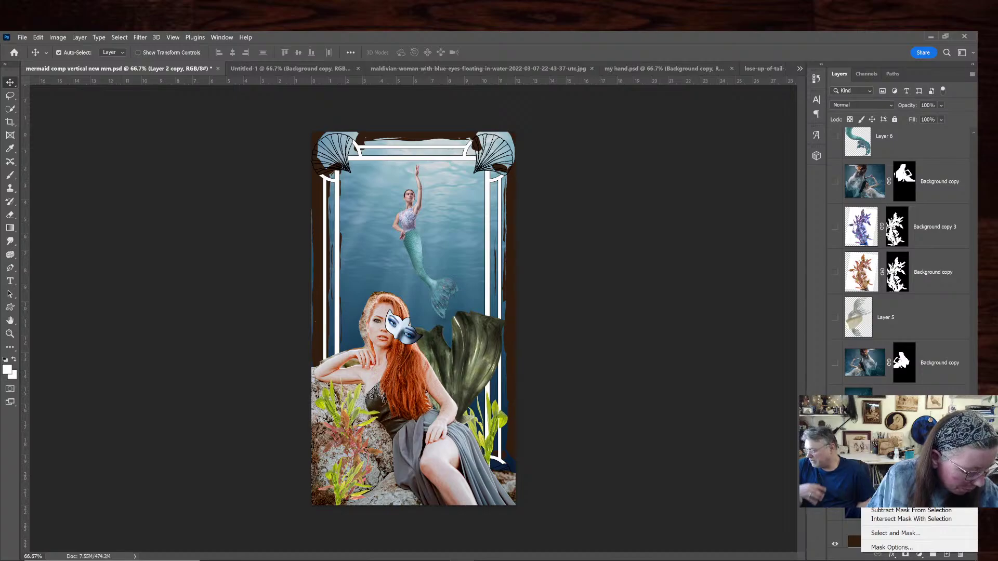
{"action": "left_click", "coordinate": [904, 494]}
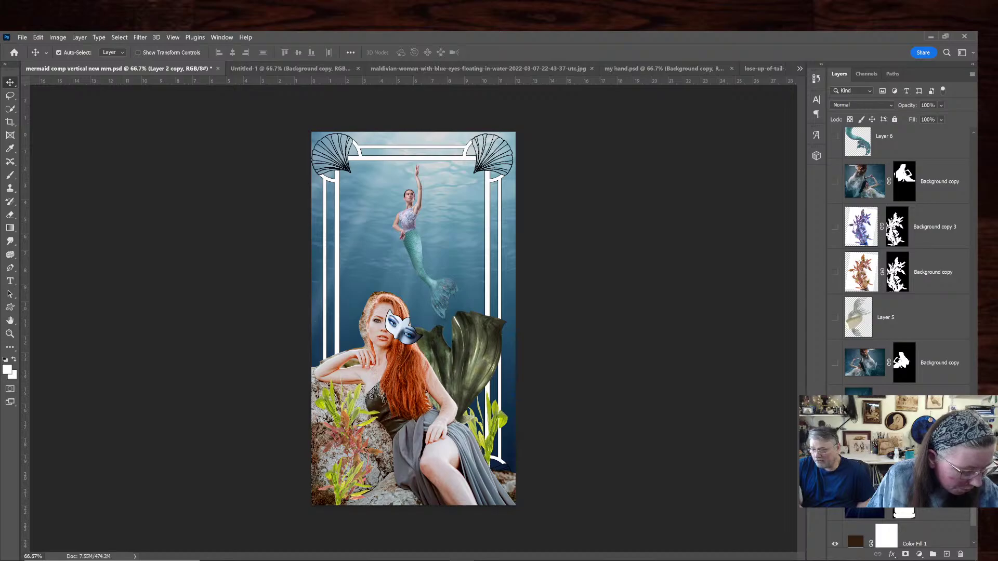
Bring Layer 2 copy into Untitled-1 beneath Layer 1 and scale it to 73.34% so the water covers the whole canvas
{"action": "left_click_drag", "start_coordinate": [449, 179], "coordinate": [459, 266]}
{"action": "left_click_drag", "start_coordinate": [951, 193], "coordinate": [938, 377]}
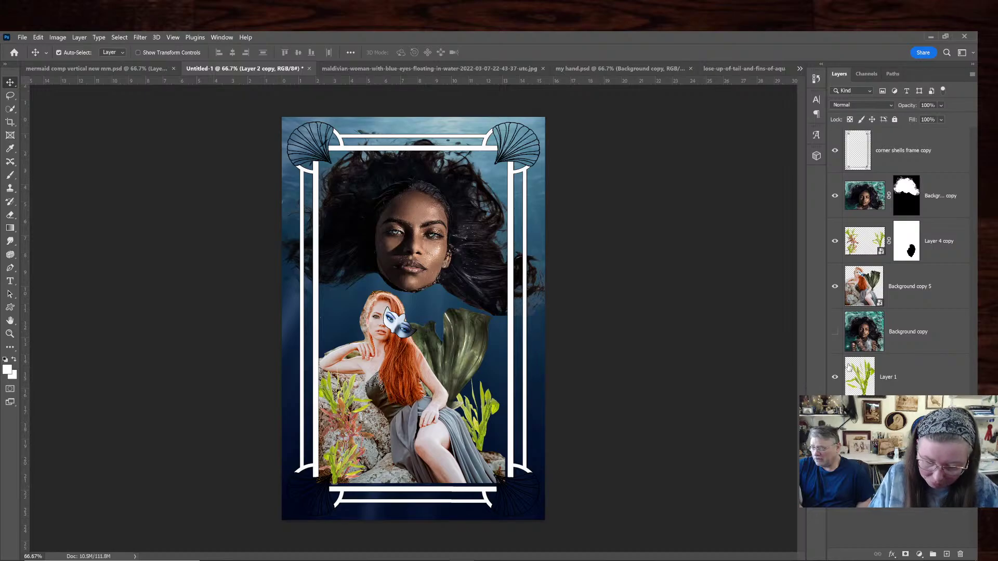
{"action": "key", "text": "ctrl+t"}
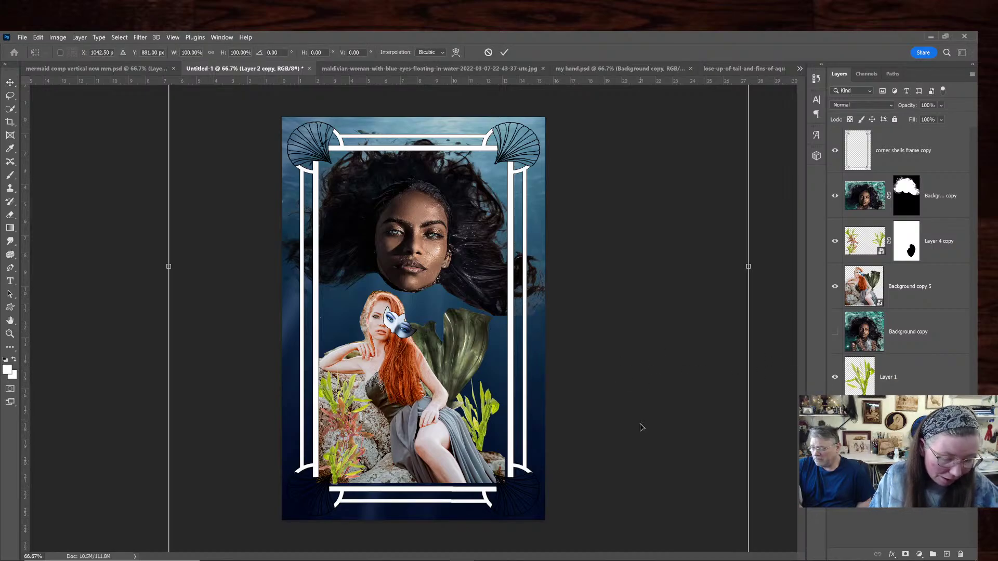
{"action": "left_click_drag", "start_coordinate": [640, 427], "coordinate": [635, 375]}
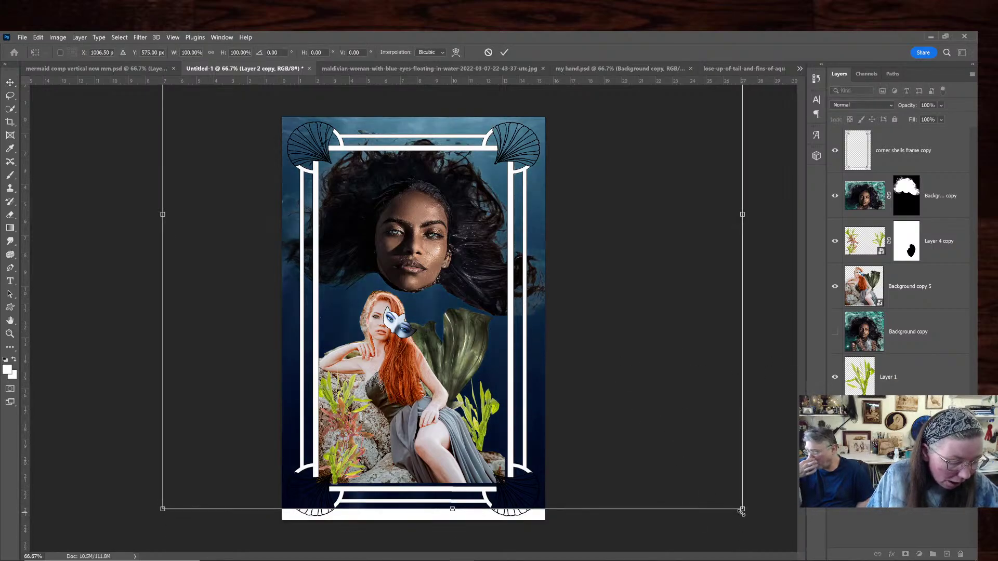
{"action": "left_click_drag", "start_coordinate": [742, 509], "coordinate": [614, 507]}
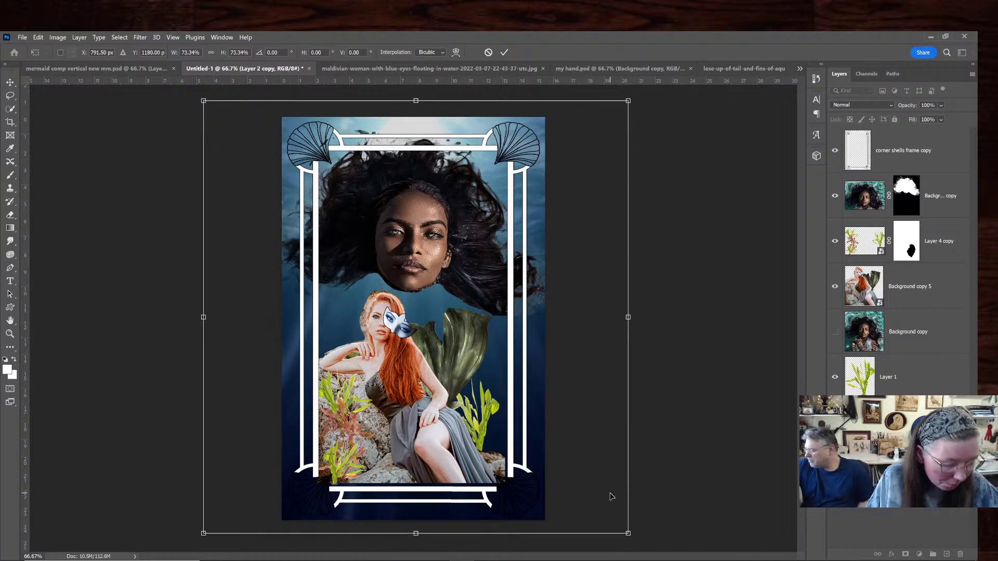
{"action": "key", "text": "Return"}
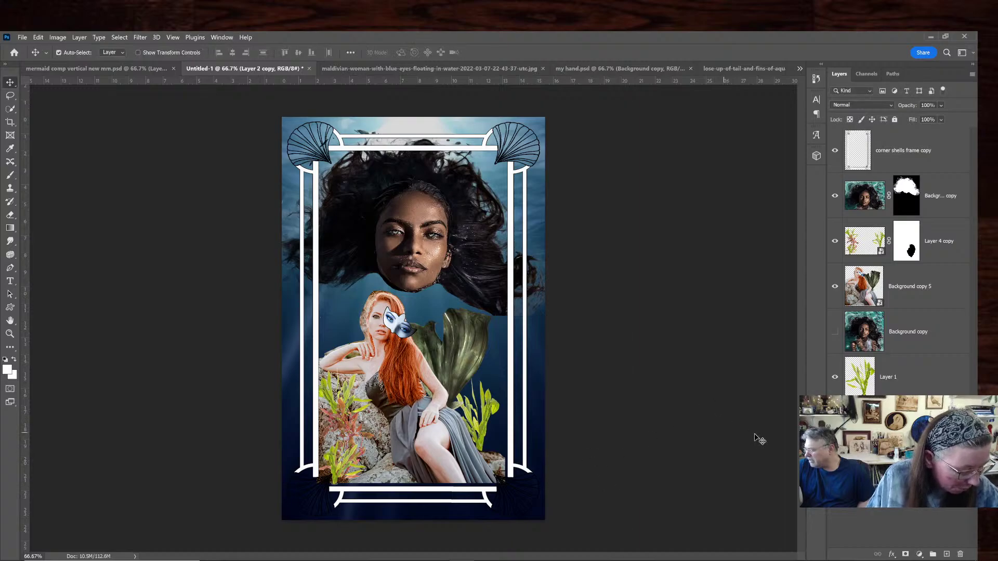
Remove the disabled mask from Layer 2 copy and duplicate the layer within Untitled-1
{"action": "right_click", "coordinate": [954, 240]}
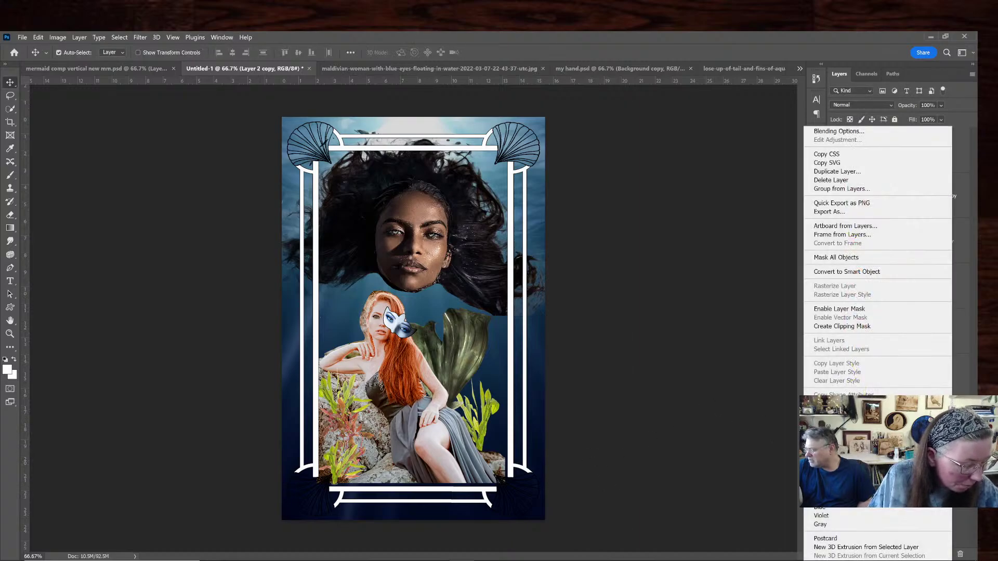
{"action": "key", "text": "Escape"}
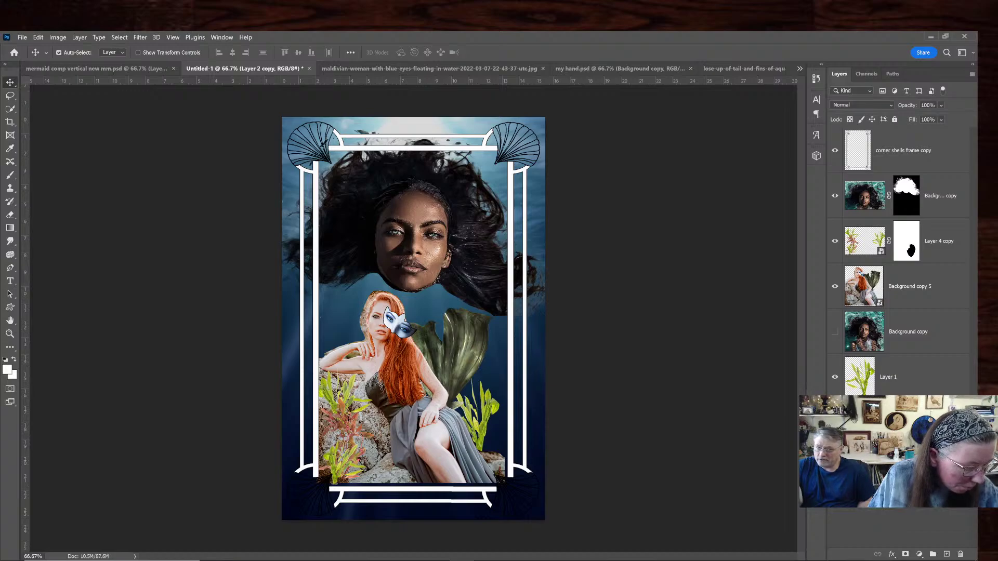
{"action": "right_click", "coordinate": [883, 422]}
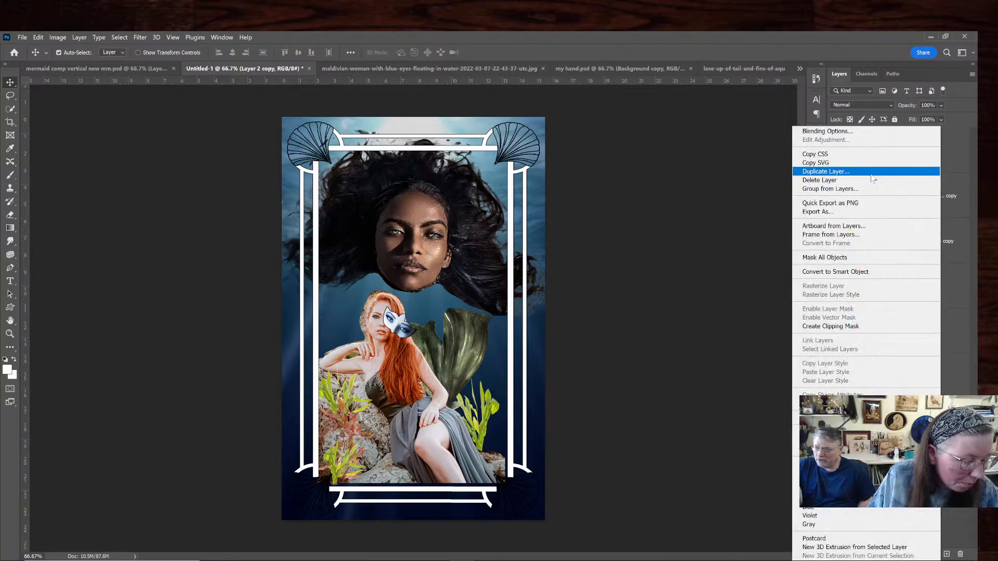
{"action": "left_click", "coordinate": [878, 172]}
{"action": "left_click", "coordinate": [766, 187]}
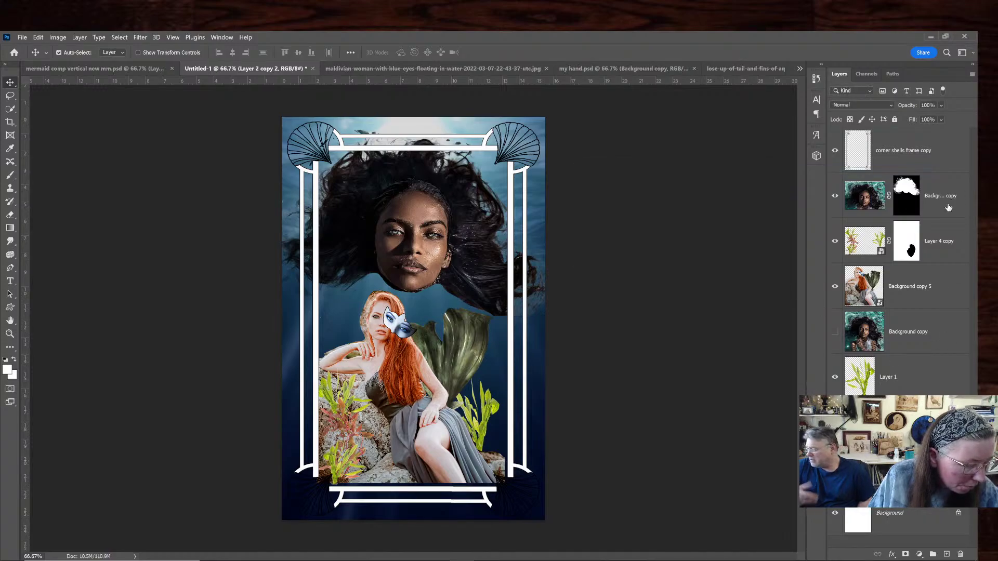
Place the duplicated water layer between Background copy 5 and the masked head, and lower its opacity to 41%
{"action": "left_click_drag", "start_coordinate": [948, 206], "coordinate": [939, 282]}
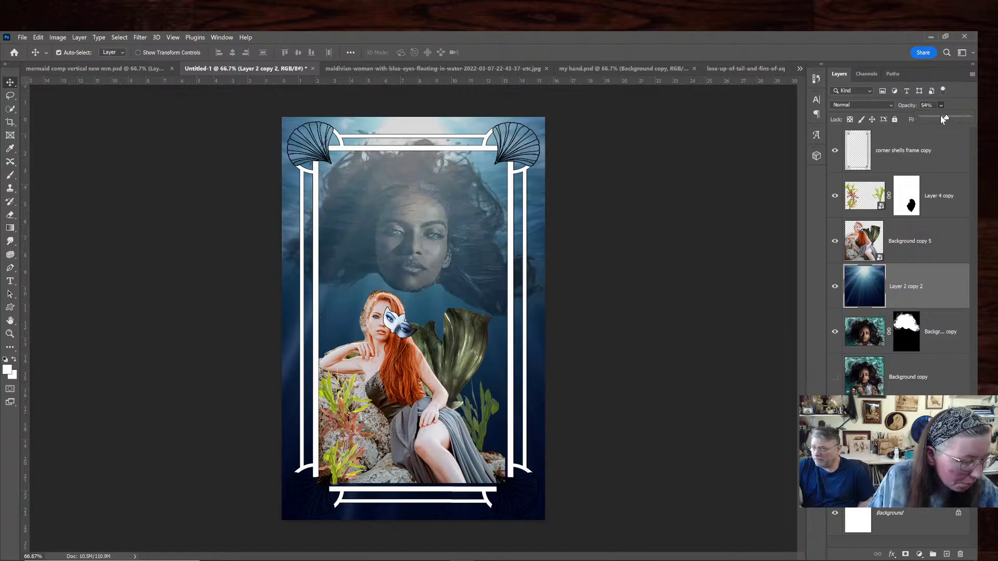
{"action": "left_click_drag", "start_coordinate": [941, 117], "coordinate": [940, 117]}
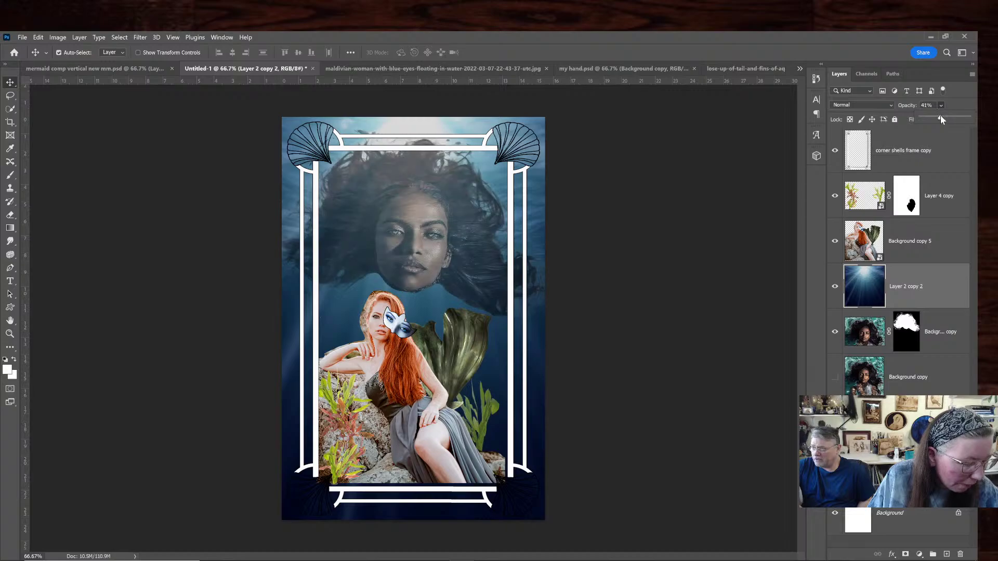
Enlarge the masked head layer to 170.19% and centre the face behind the frame, above the seated mermaid
{"action": "left_click", "coordinate": [949, 320]}
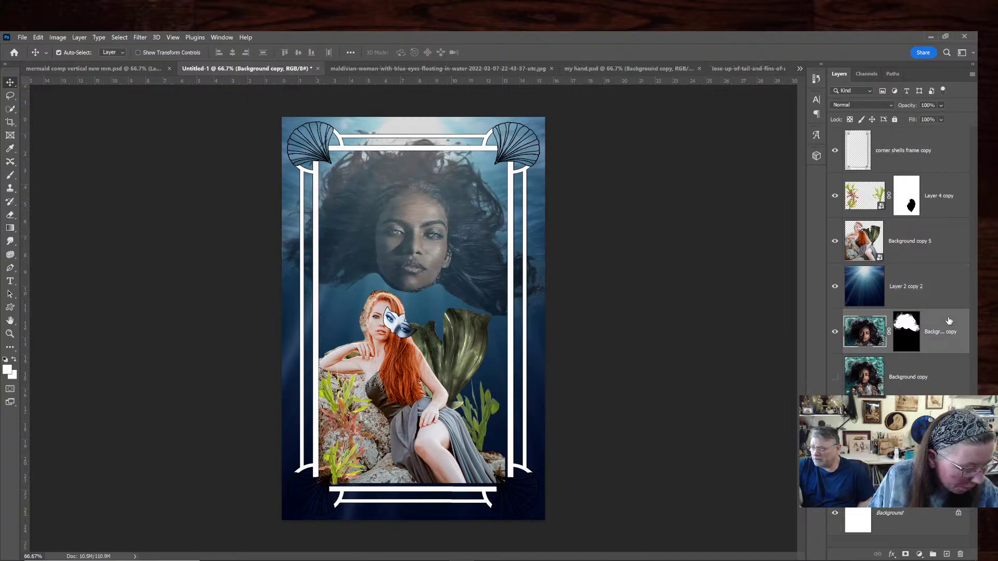
{"action": "key", "text": "ctrl+t"}
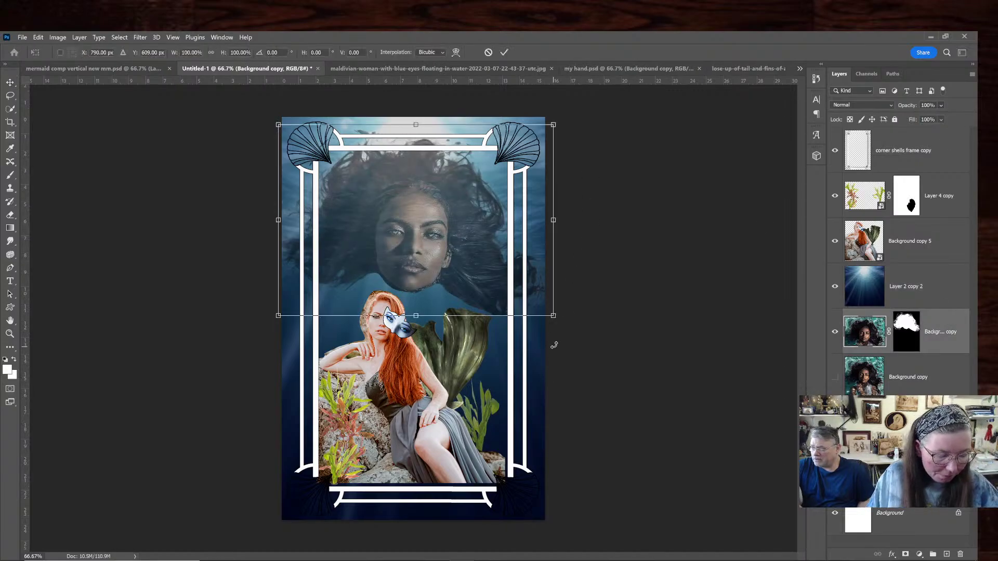
{"action": "left_click_drag", "start_coordinate": [555, 316], "coordinate": [725, 460]}
{"action": "left_click_drag", "start_coordinate": [651, 259], "coordinate": [562, 185]}
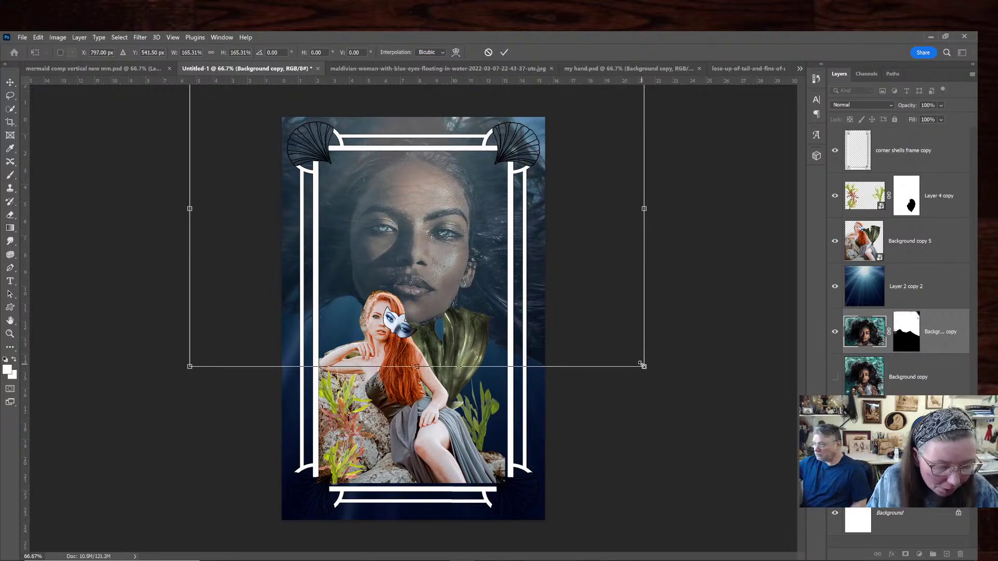
{"action": "left_click_drag", "start_coordinate": [642, 364], "coordinate": [653, 372]}
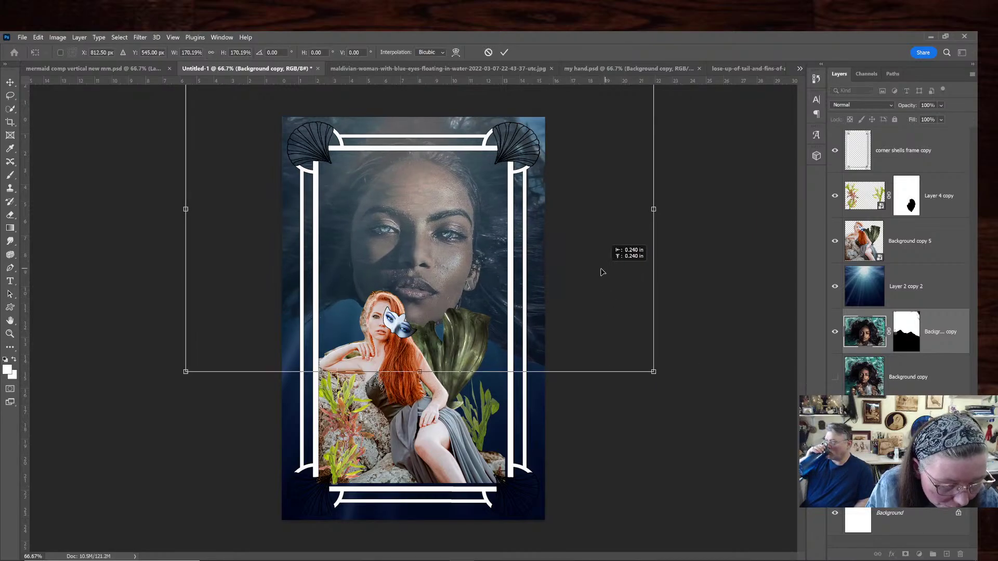
{"action": "left_click_drag", "start_coordinate": [602, 271], "coordinate": [598, 275]}
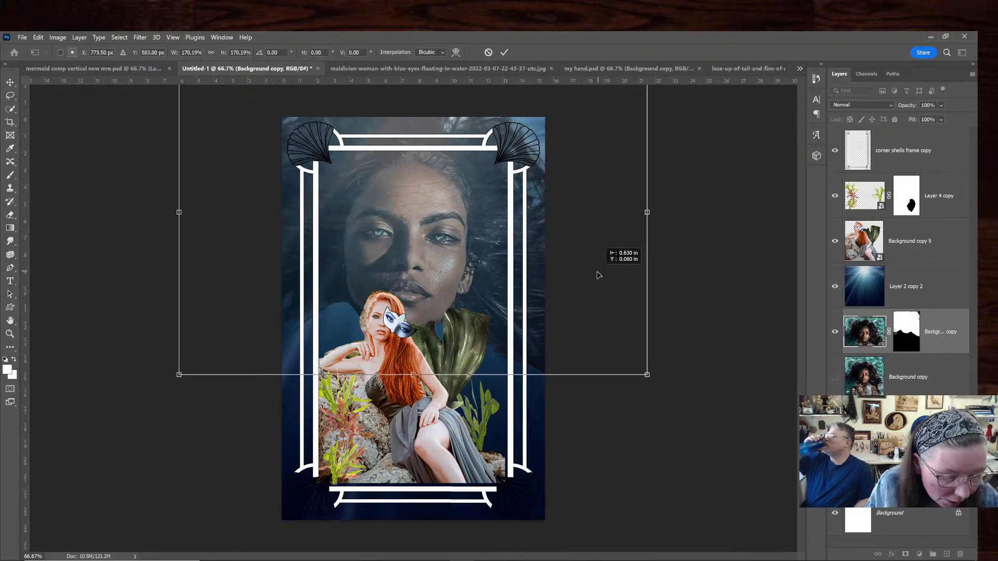
Apply a Perspective transform to the masked head that narrows its lower edge, with a horizontal skew of about -4.34°
{"action": "left_click", "coordinate": [36, 38]}
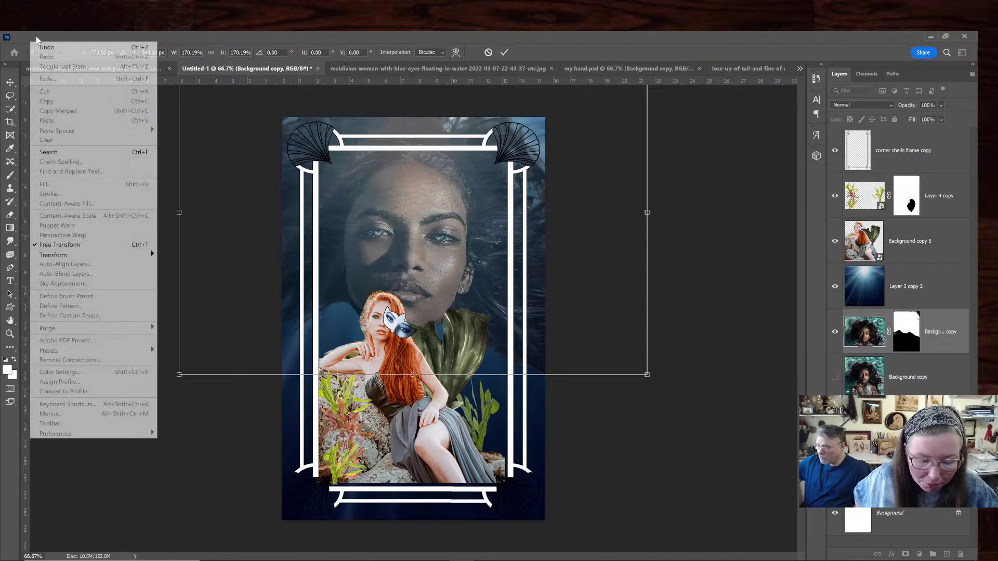
{"action": "mouse_move", "coordinate": [130, 255]}
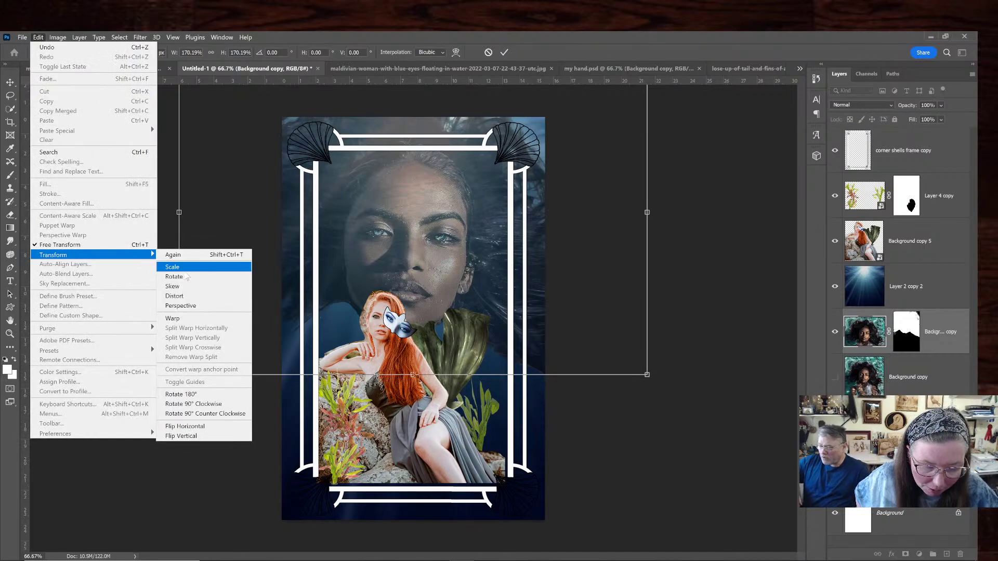
{"action": "left_click", "coordinate": [189, 306]}
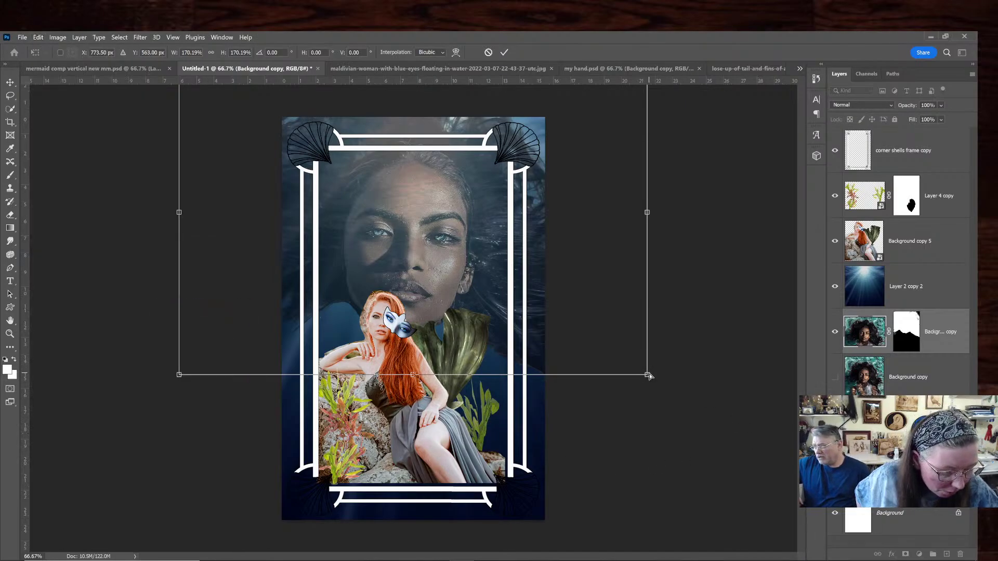
{"action": "left_click_drag", "start_coordinate": [647, 375], "coordinate": [623, 377]}
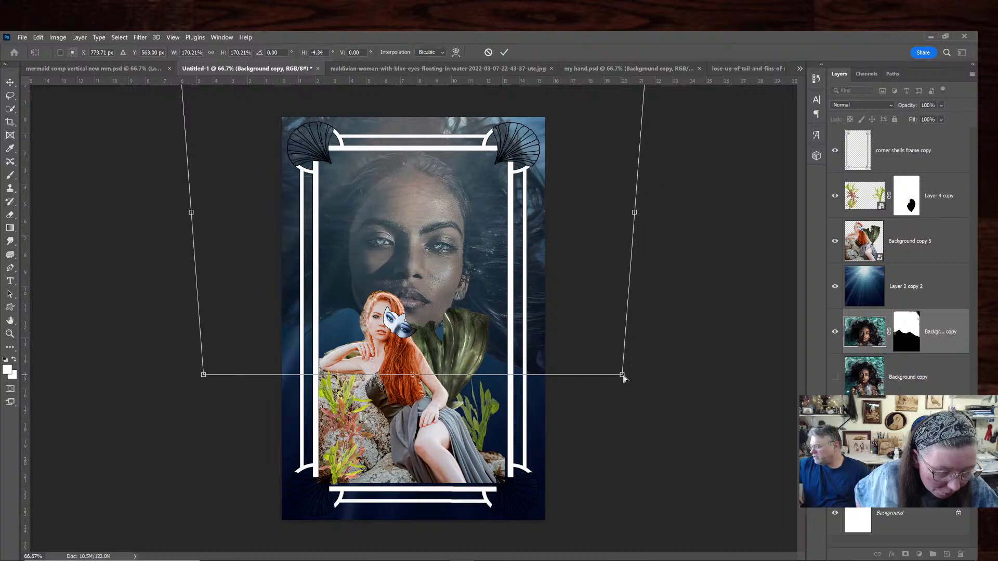
{"action": "key", "text": "Return"}
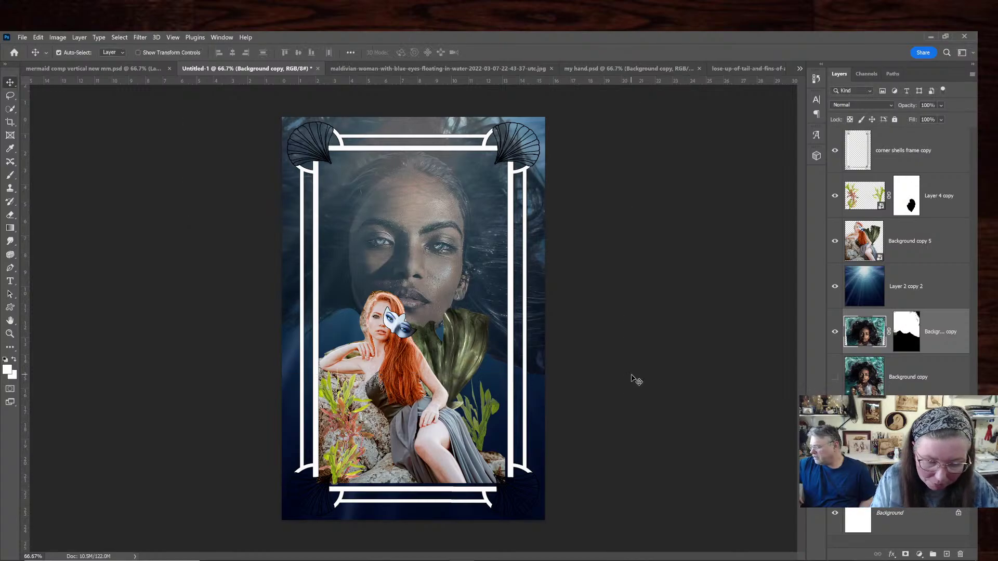
Scale the masked head to 90.21%, move it up above the mermaid and rotate it -1.84°
{"action": "key", "text": "ctrl+t"}
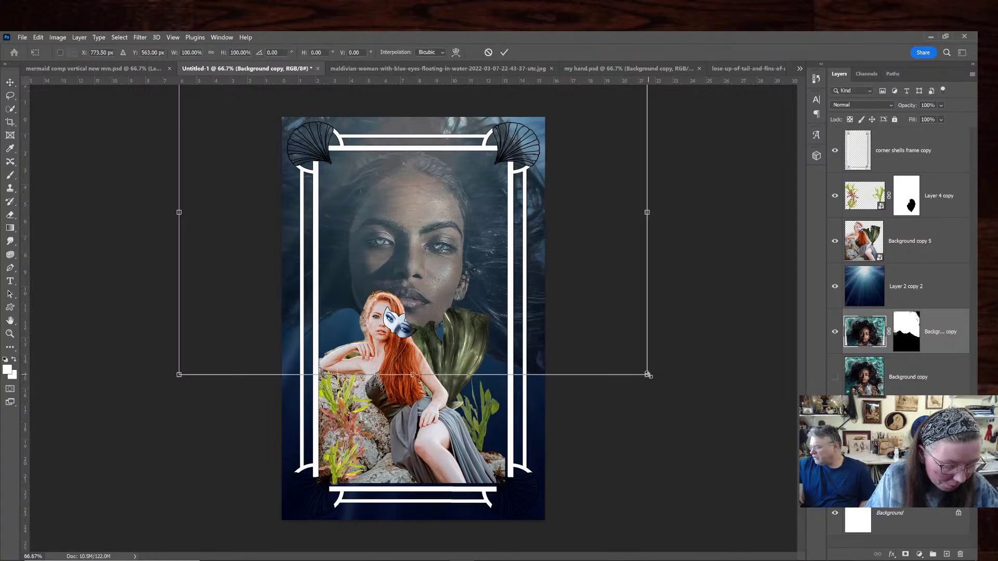
{"action": "left_click_drag", "start_coordinate": [647, 374], "coordinate": [601, 343]}
{"action": "left_click_drag", "start_coordinate": [380, 197], "coordinate": [400, 188]}
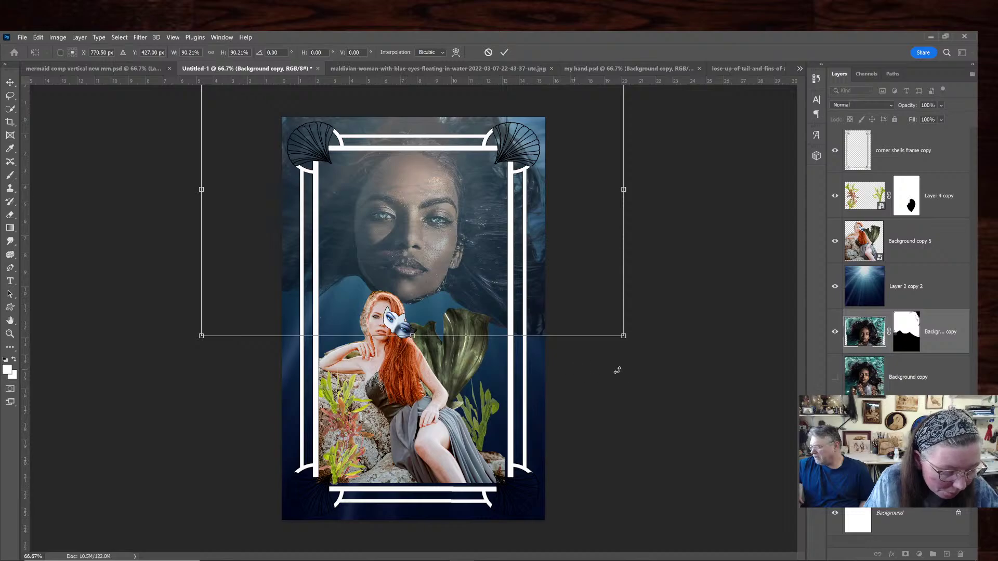
{"action": "mouse_move", "coordinate": [649, 367]}
{"action": "left_mouse_down"}
{"action": "mouse_move", "coordinate": [658, 350]}
{"action": "mouse_move", "coordinate": [652, 358]}
{"action": "left_mouse_up"}
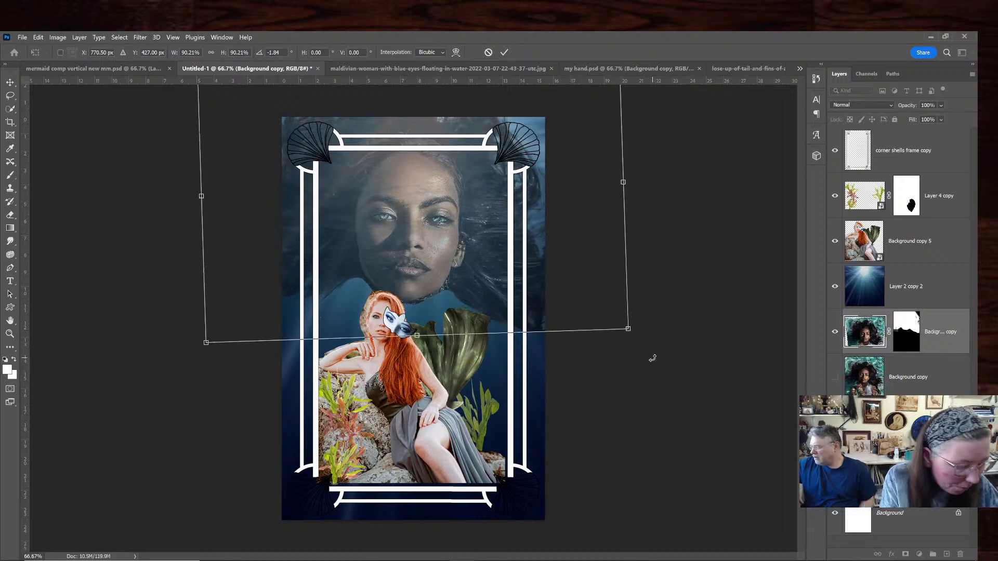
{"action": "key", "text": "Return"}
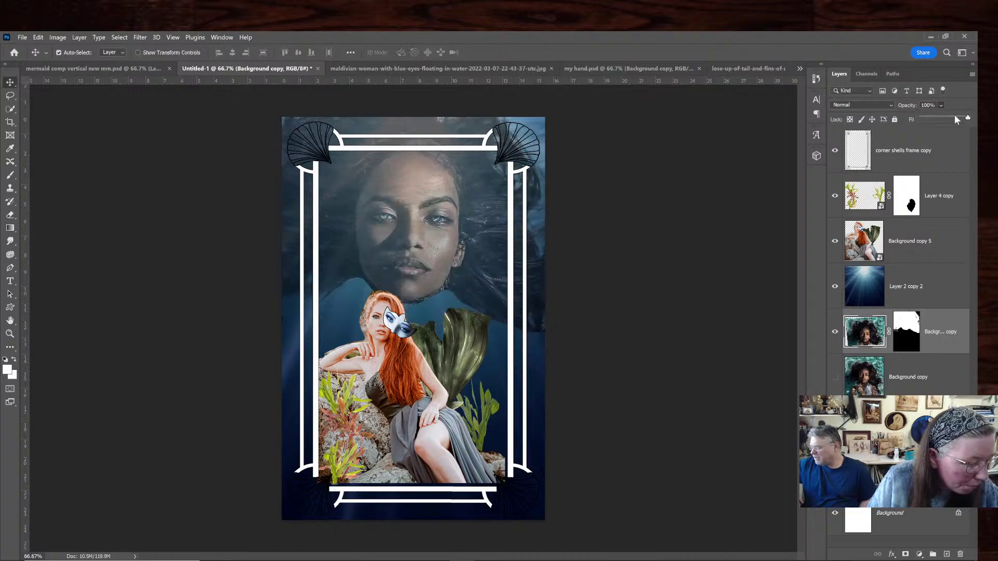
Raise the opacity of the water overlay Layer 2 copy 2 to 60%
{"action": "left_click", "coordinate": [930, 291]}
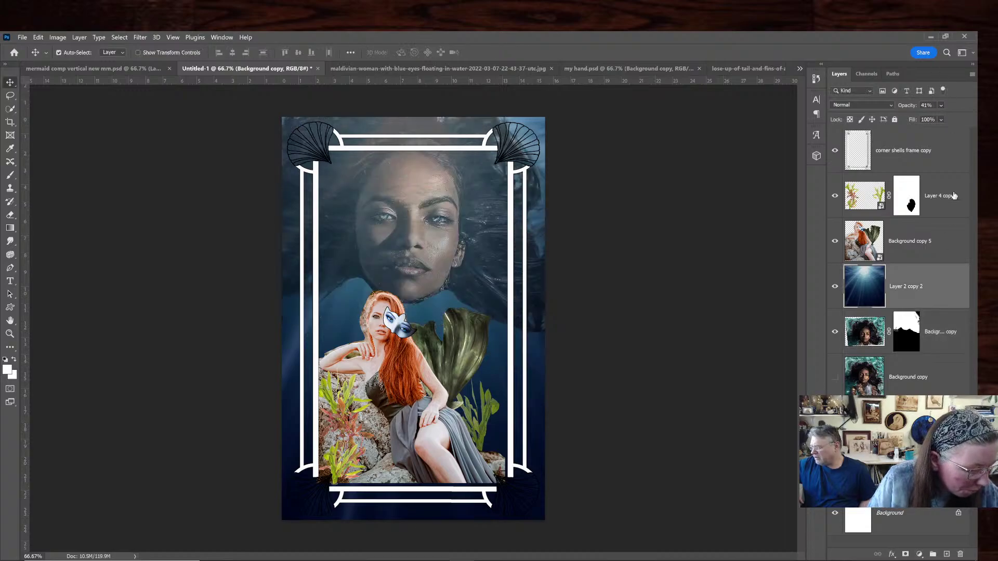
{"action": "mouse_move", "coordinate": [940, 107]}
{"action": "left_mouse_down"}
{"action": "mouse_move", "coordinate": [944, 124]}
{"action": "mouse_move", "coordinate": [950, 119]}
{"action": "left_mouse_up"}
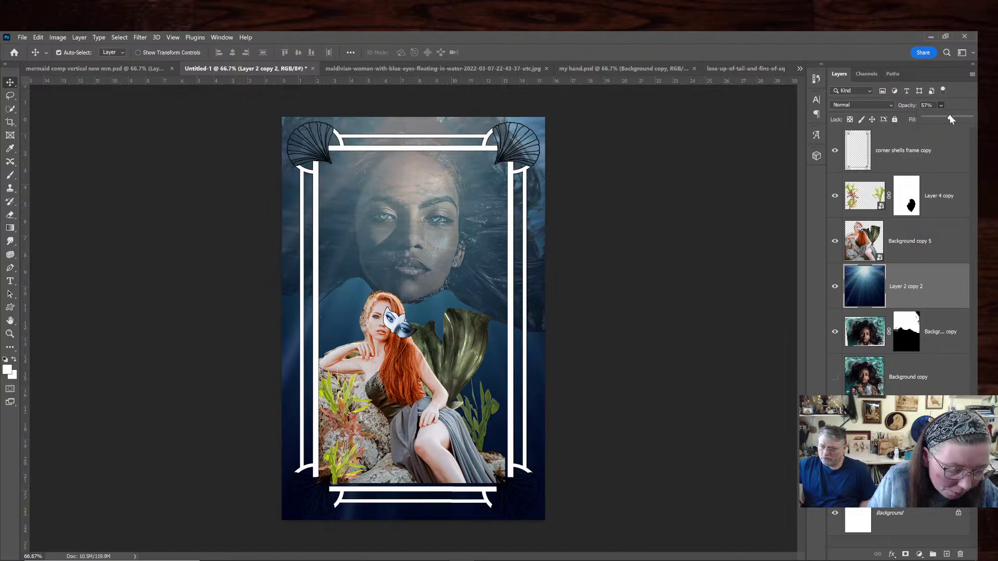
{"action": "left_click_drag", "start_coordinate": [951, 119], "coordinate": [952, 119]}
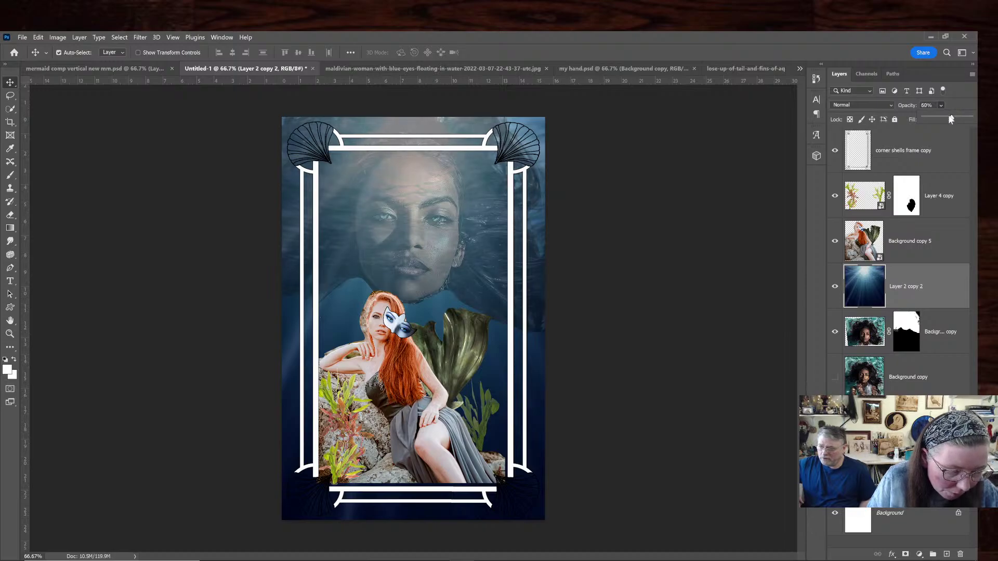
Add a Black & White adjustment layer above the corner shells frame copy and turn on its sepia Tint
{"action": "left_click", "coordinate": [950, 158]}
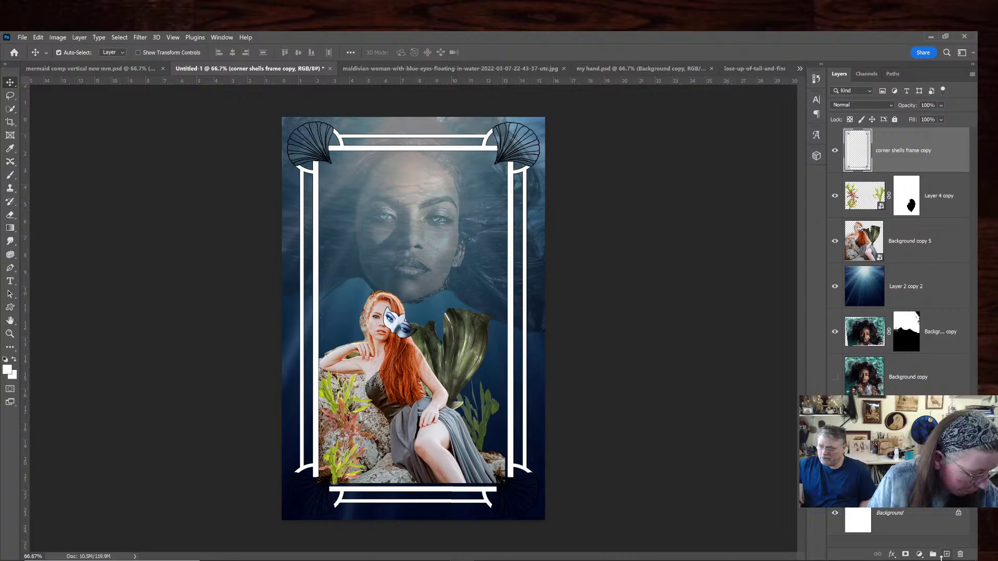
{"action": "left_click", "coordinate": [919, 554]}
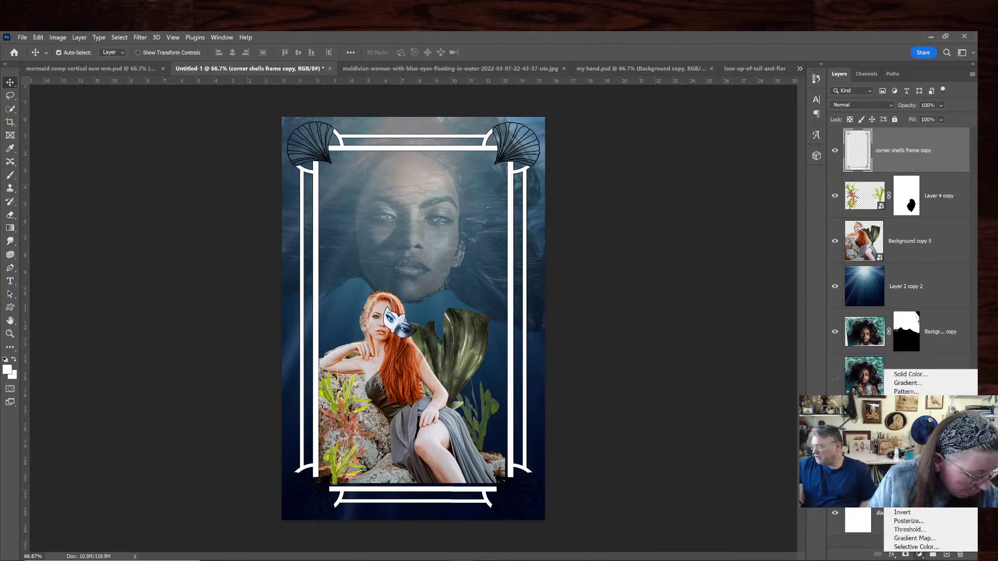
{"action": "left_click", "coordinate": [909, 473]}
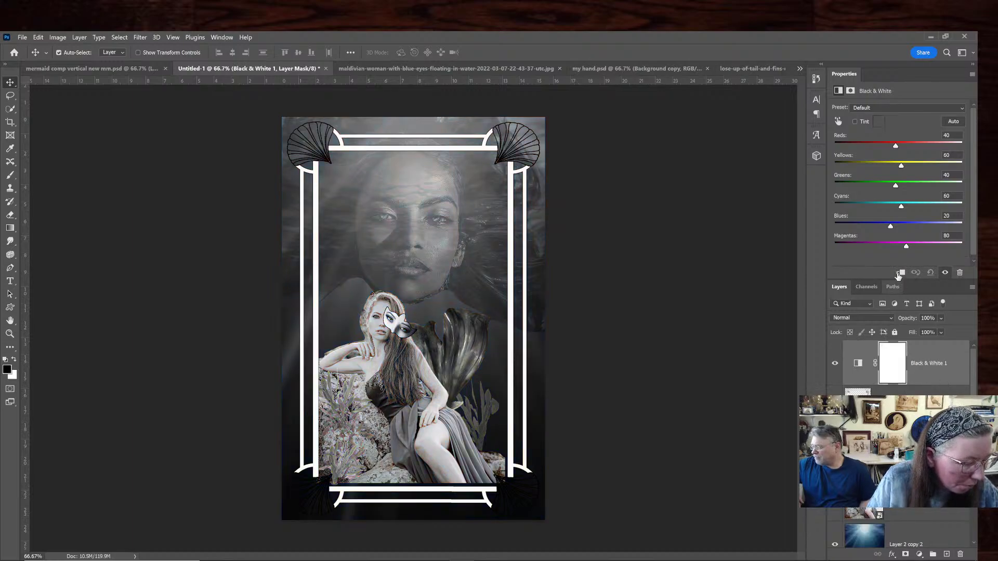
{"action": "left_click", "coordinate": [854, 122]}
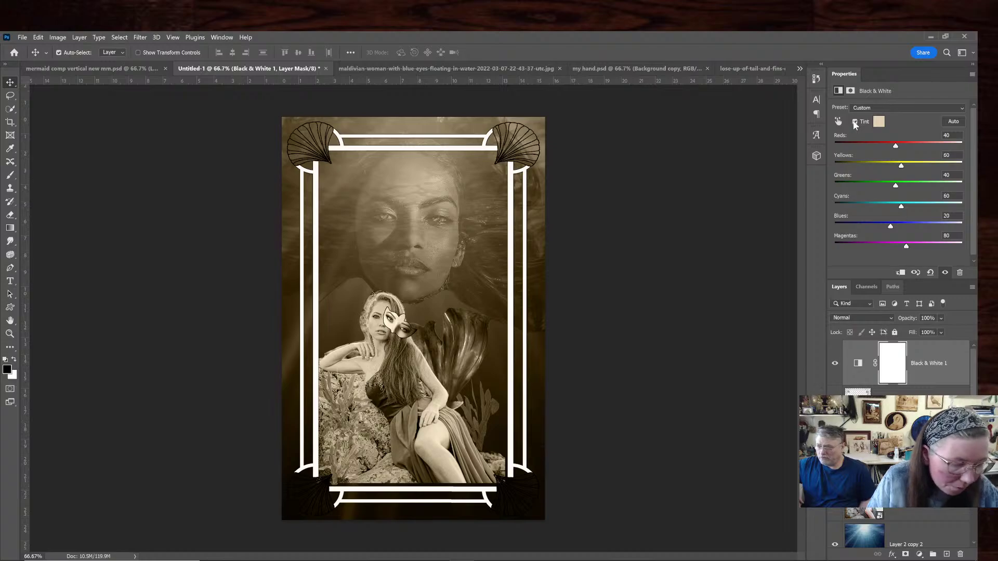
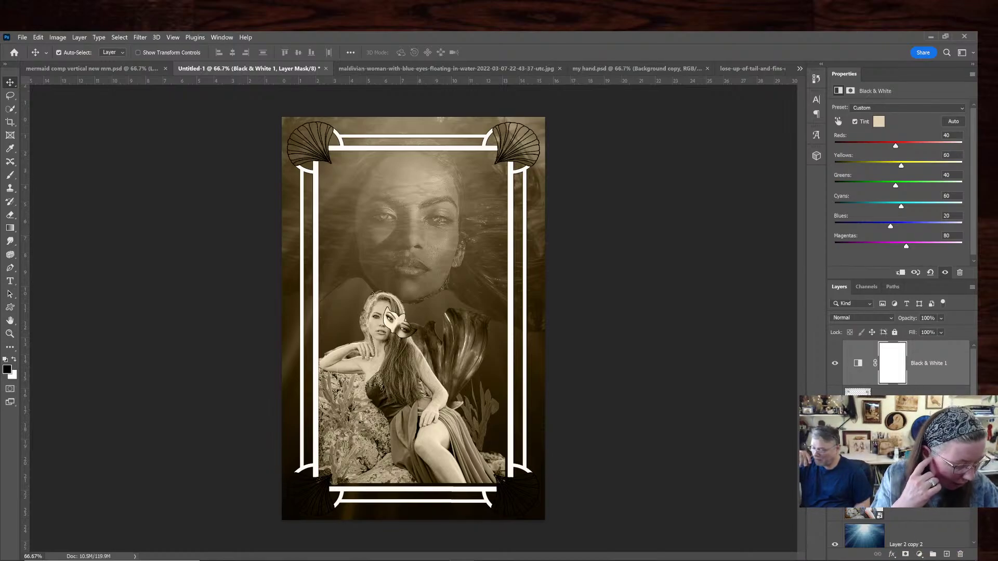
Hide Black & White 1, add an untinted Black & White adjustment layer beneath it, and show Black & White 1 again
{"action": "left_click", "coordinate": [927, 394]}
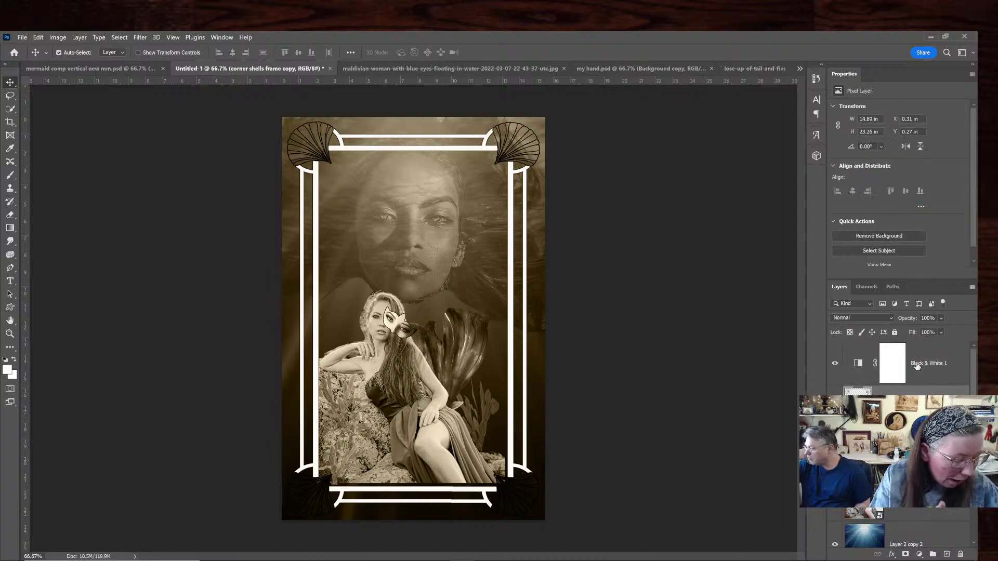
{"action": "left_click", "coordinate": [834, 363]}
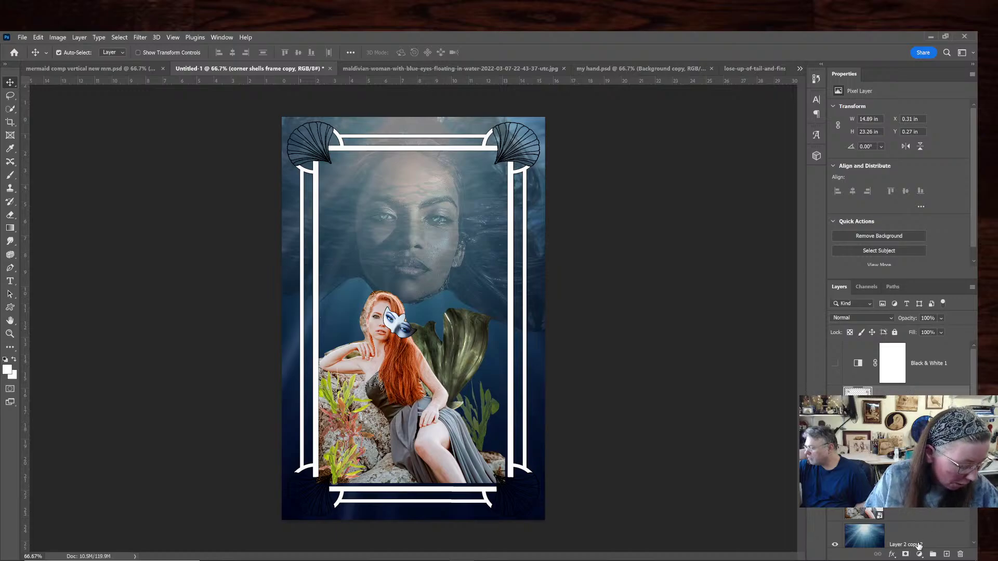
{"action": "left_click", "coordinate": [918, 554]}
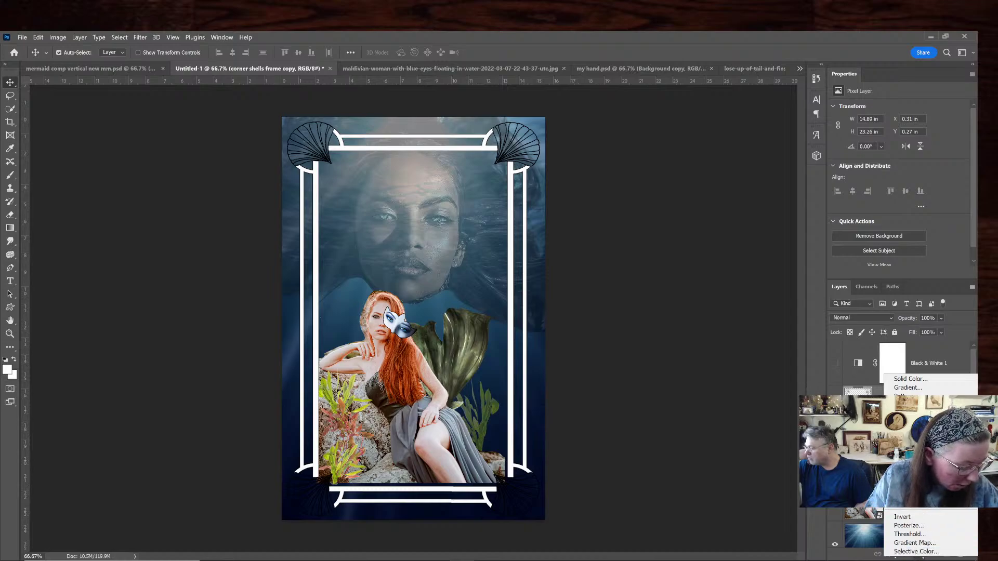
{"action": "left_click", "coordinate": [914, 477]}
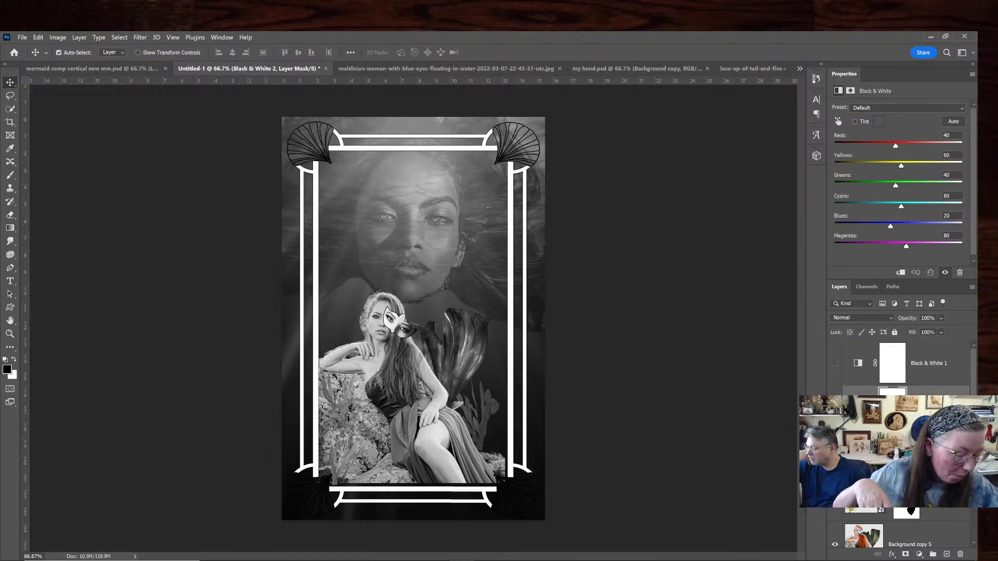
{"action": "left_click", "coordinate": [835, 364]}
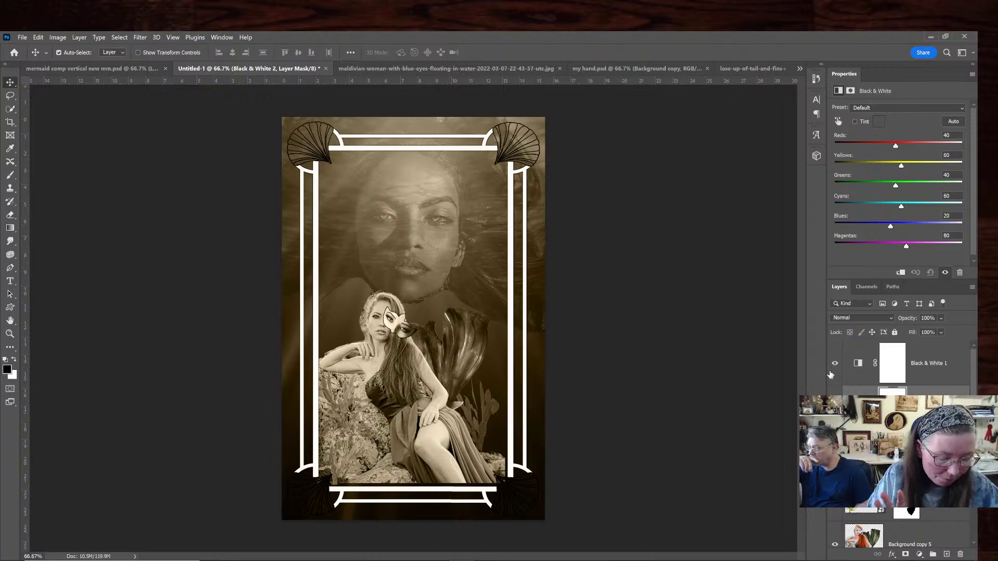
Close the layer properties and lower the masked head layer's opacity to 84%
{"action": "left_click", "coordinate": [933, 514]}
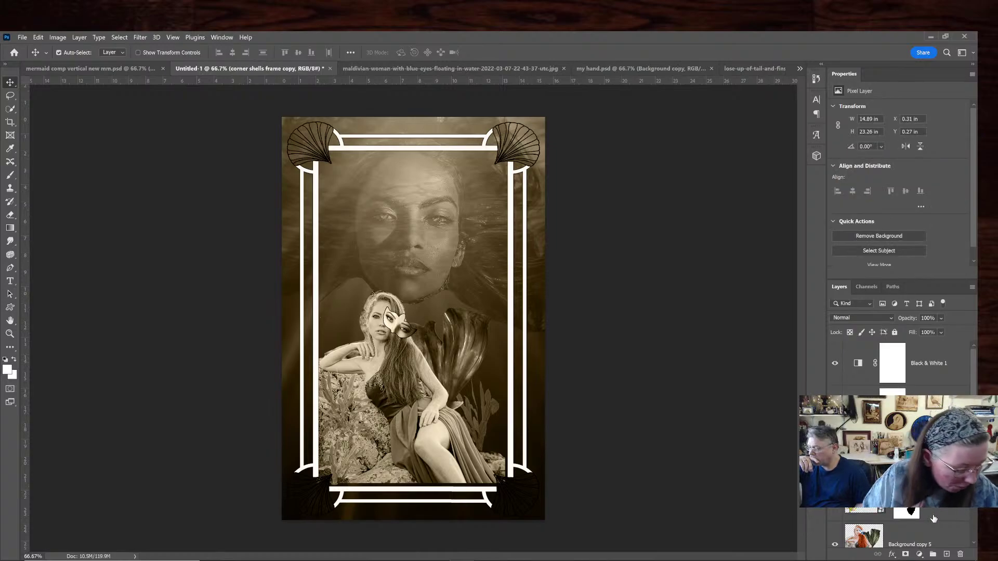
{"action": "scroll", "coordinate": [937, 517], "scroll_direction": "down", "scroll_amount": 2}
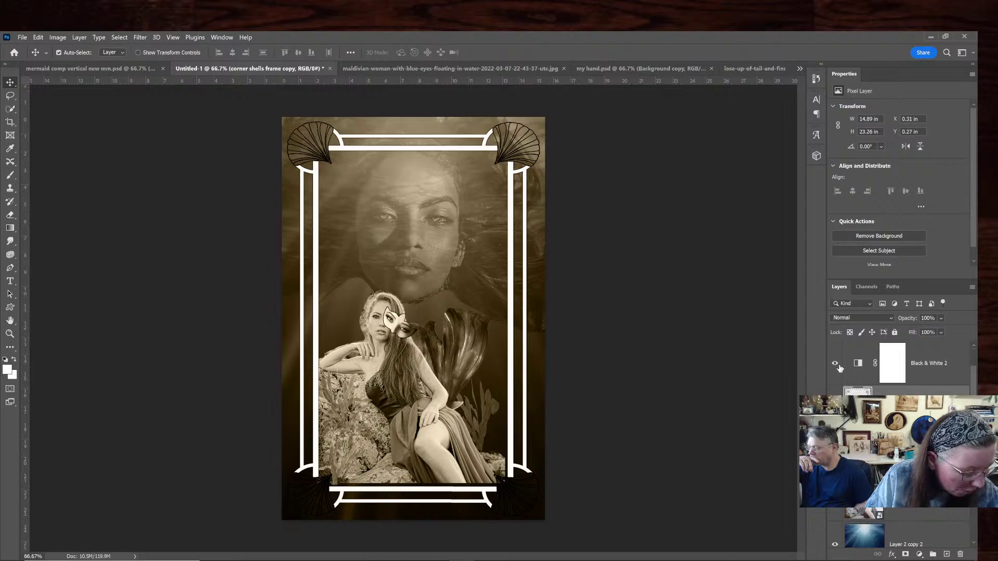
{"action": "scroll", "coordinate": [914, 520], "scroll_direction": "down", "scroll_amount": 2}
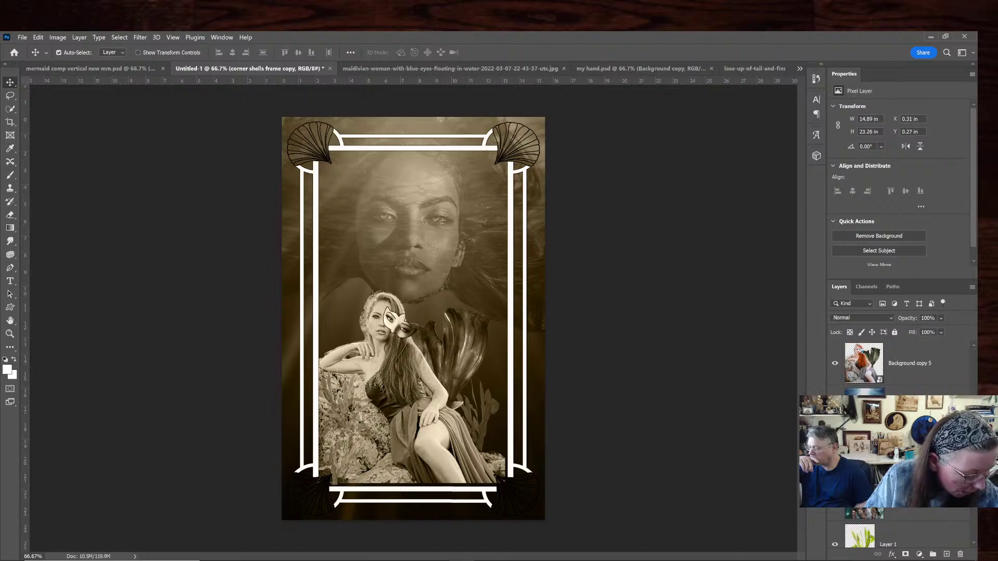
{"action": "left_click", "coordinate": [904, 452]}
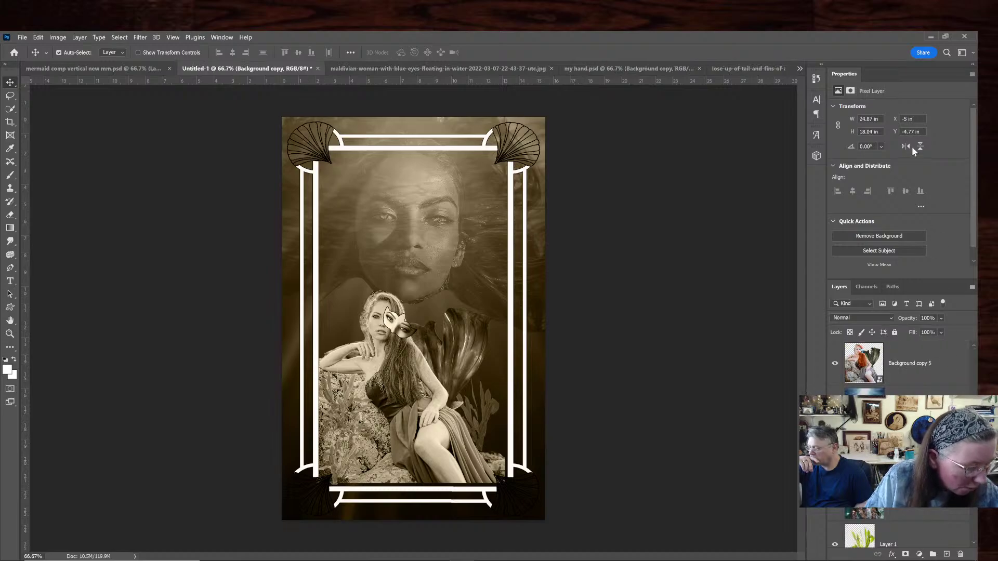
{"action": "left_click", "coordinate": [972, 74]}
{"action": "left_click", "coordinate": [963, 77]}
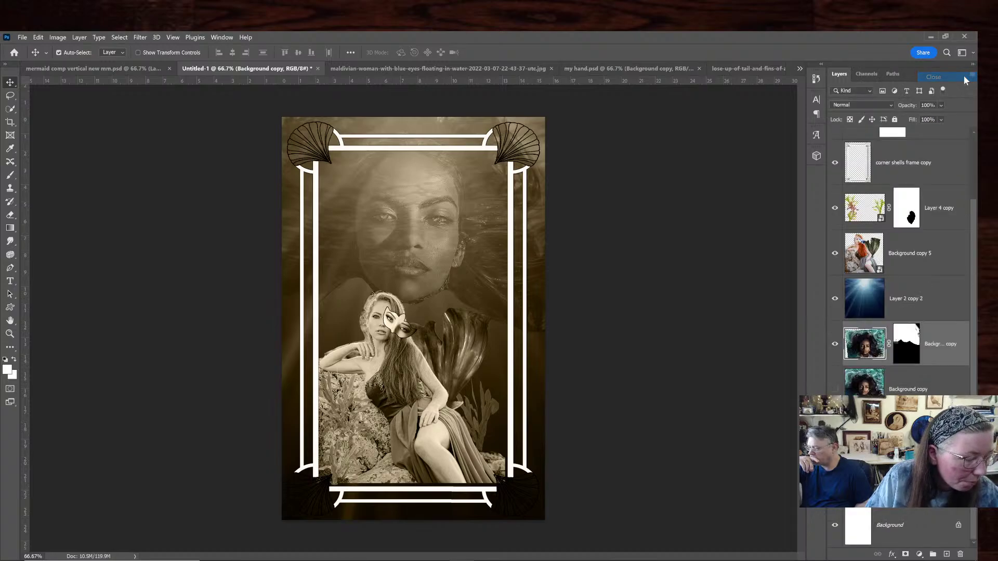
{"action": "left_click", "coordinate": [941, 105]}
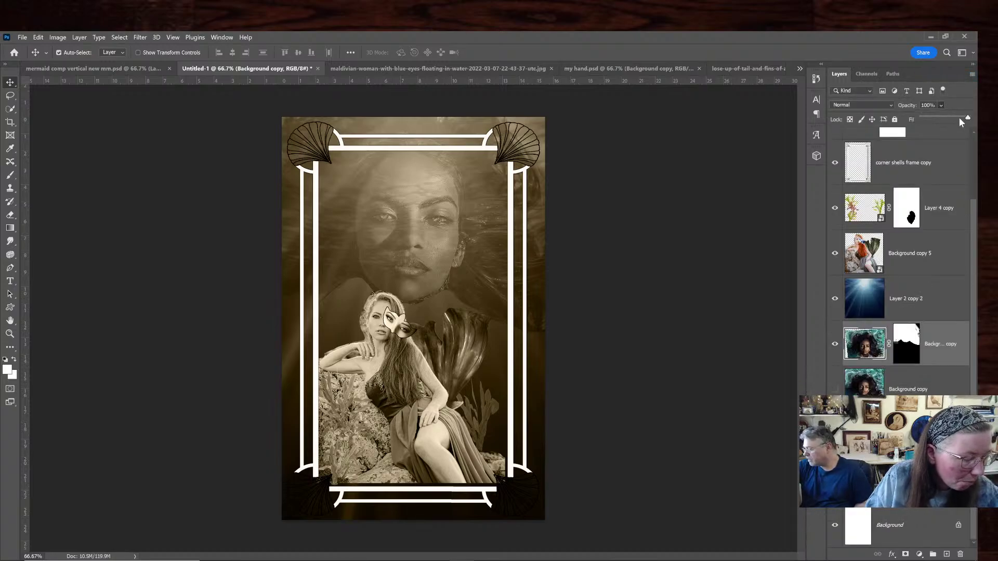
{"action": "left_click_drag", "start_coordinate": [966, 117], "coordinate": [960, 116]}
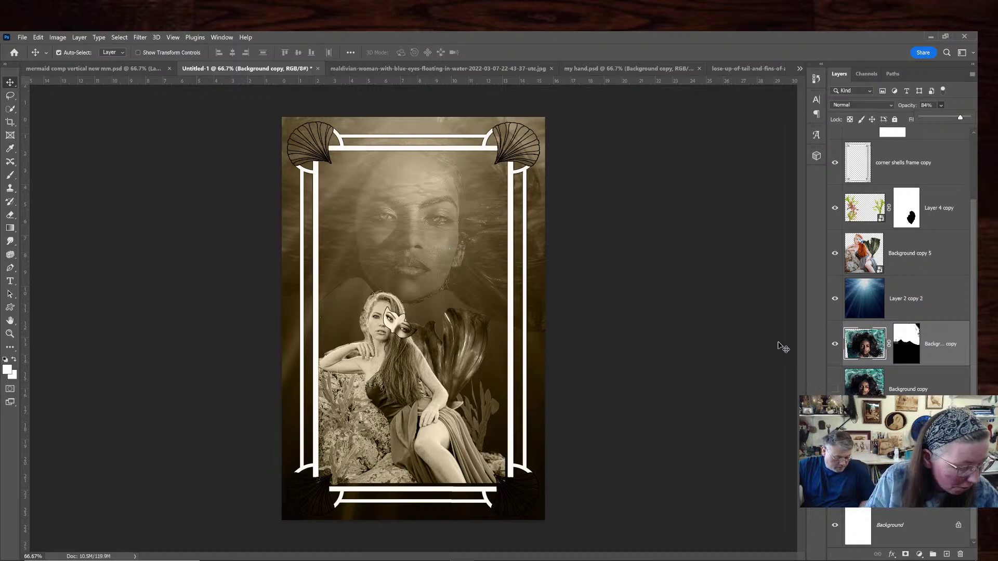
Scale the masked head layer up to about 112% and reposition the face inside the frame
{"action": "left_click", "coordinate": [874, 342]}
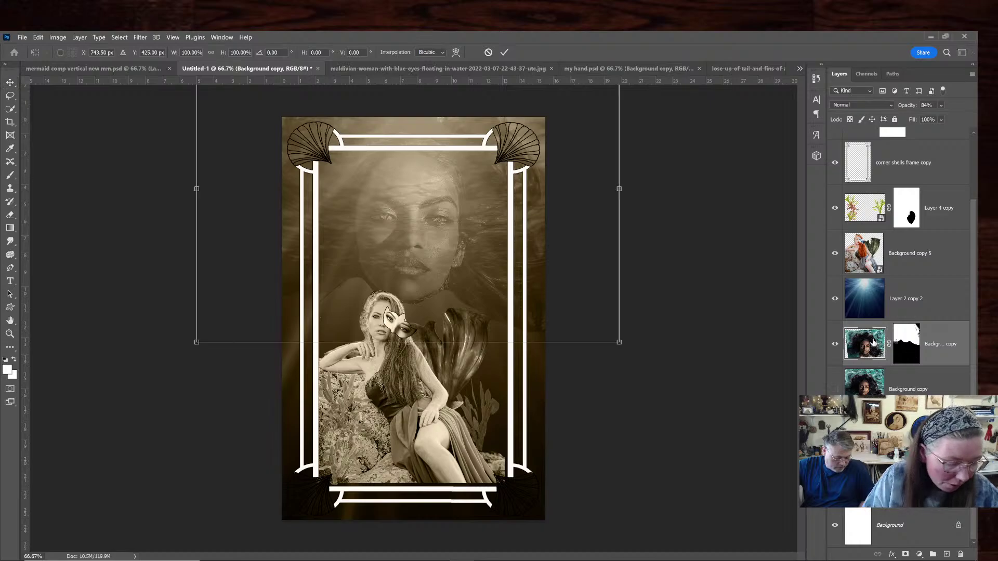
{"action": "left_click_drag", "start_coordinate": [618, 343], "coordinate": [669, 382]}
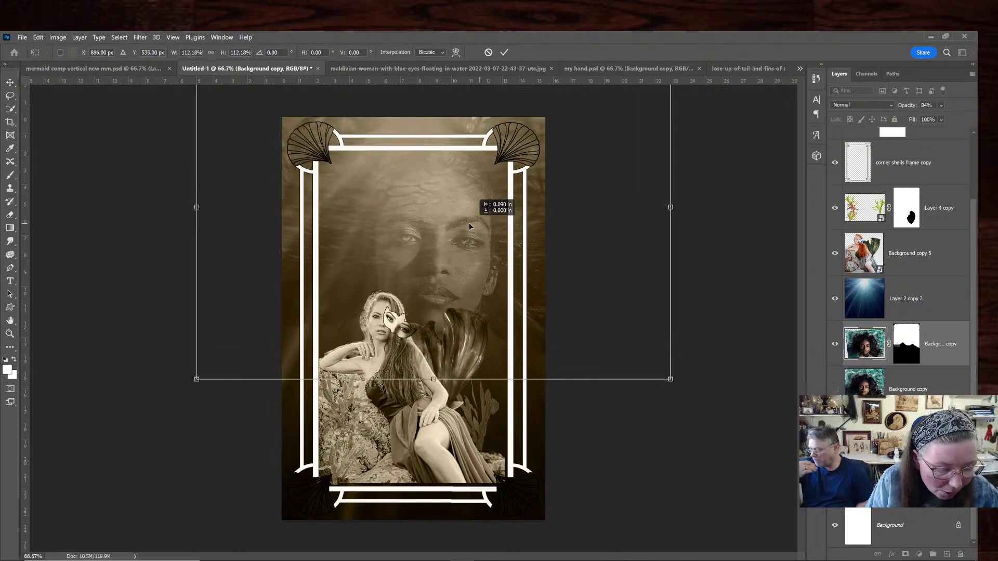
{"action": "left_click_drag", "start_coordinate": [469, 223], "coordinate": [451, 211]}
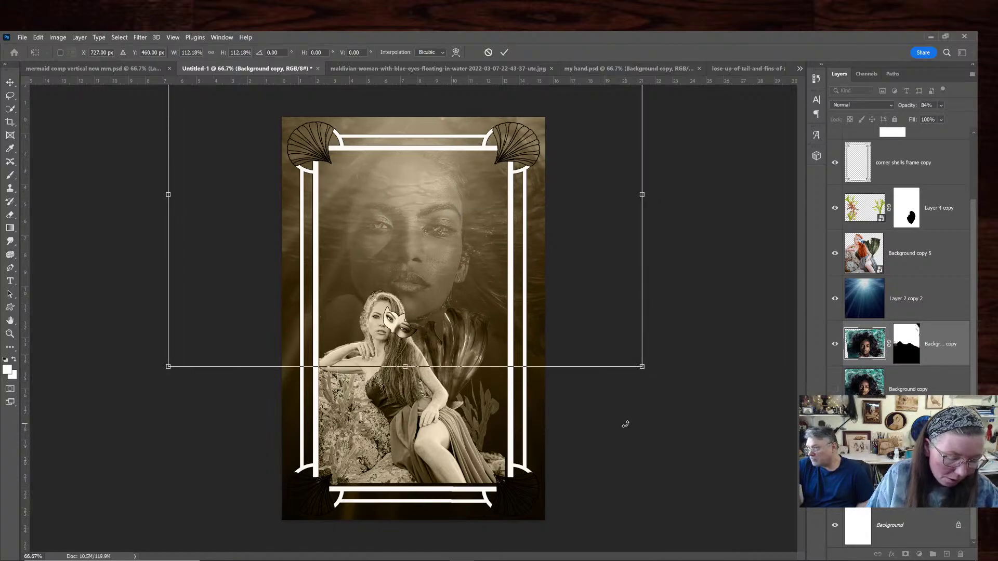
{"action": "key", "text": "Return"}
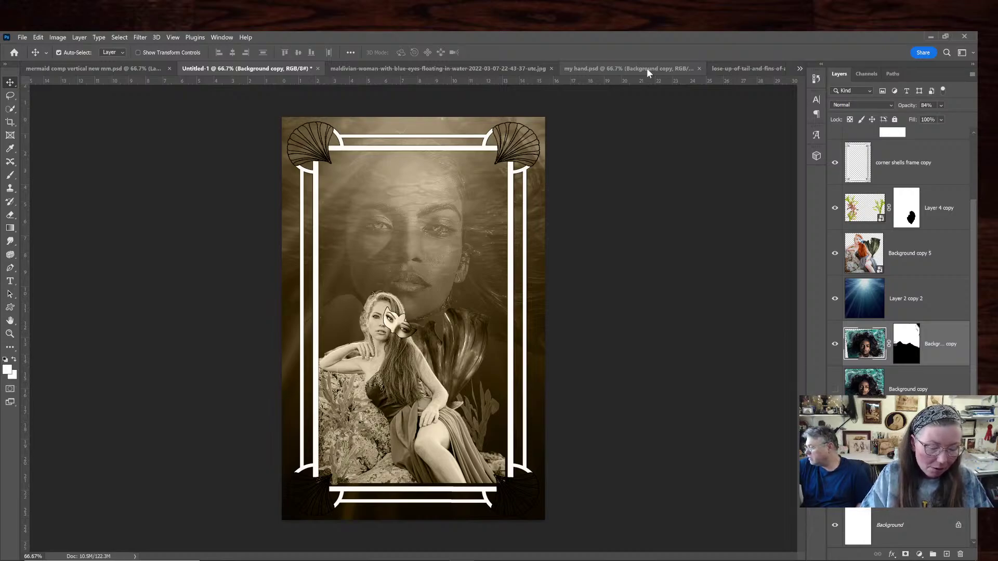
Scale the plants on Layer 4 copy and the mermaid on Background copy 5 together to about 106% and shift them slightly down
{"action": "left_click", "coordinate": [948, 219]}
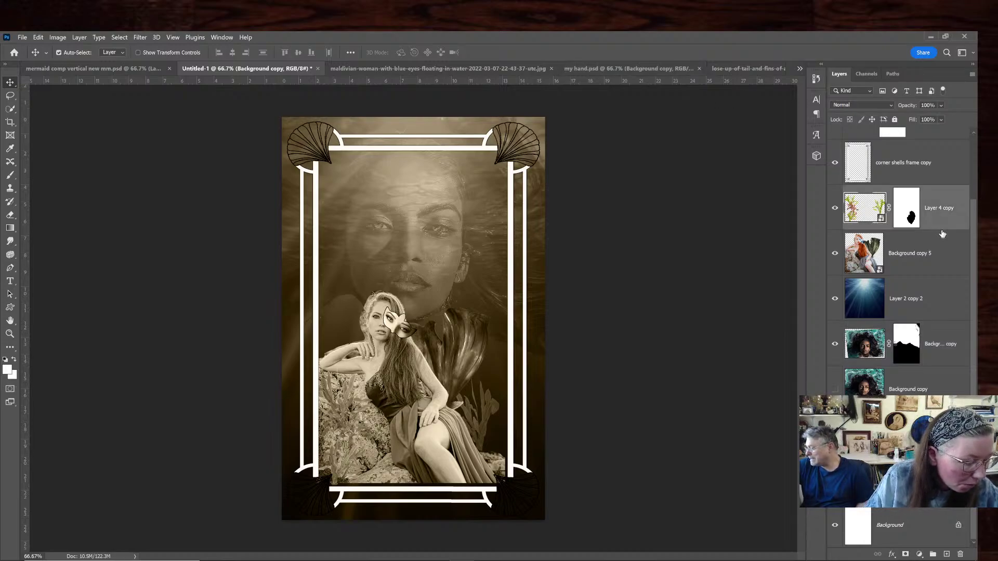
{"action": "left_click", "coordinate": [941, 241], "text": "shift"}
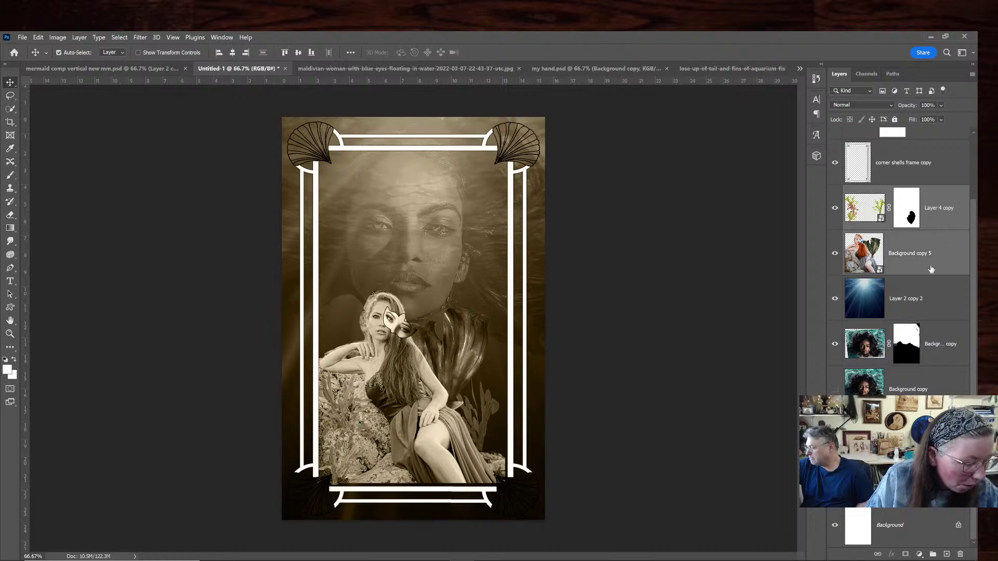
{"action": "key", "text": "ctrl+t"}
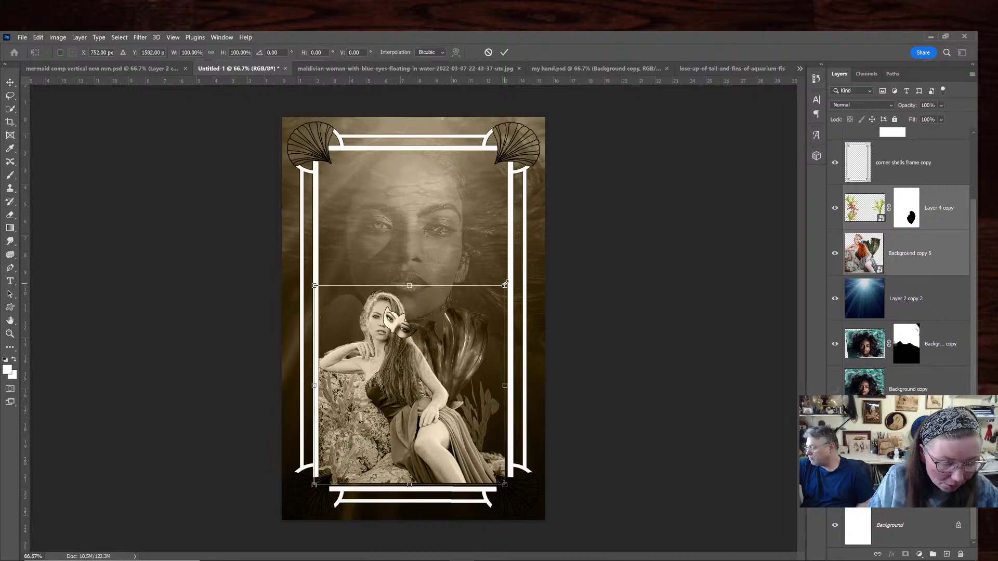
{"action": "left_click_drag", "start_coordinate": [505, 285], "coordinate": [516, 272]}
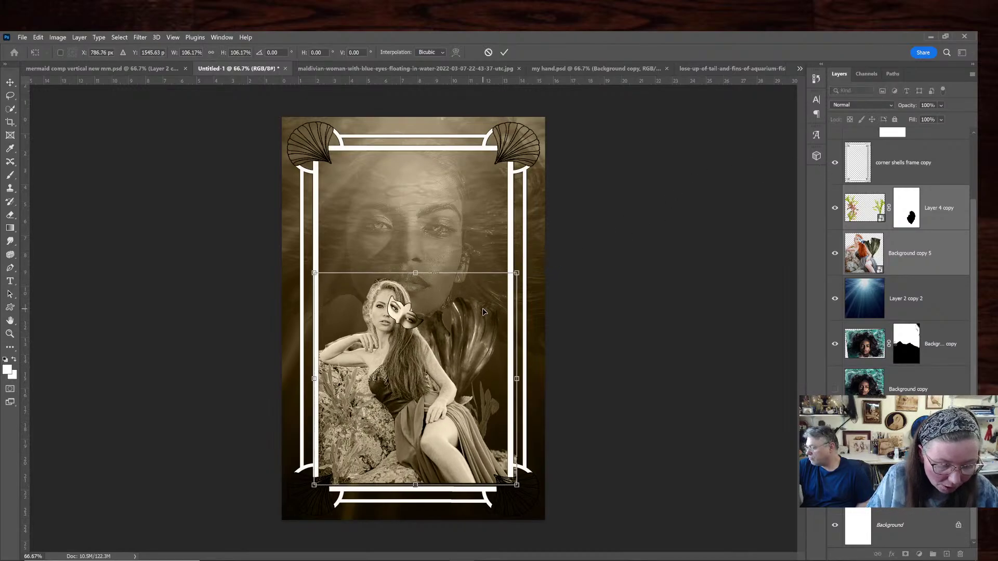
{"action": "left_click_drag", "start_coordinate": [483, 312], "coordinate": [482, 317]}
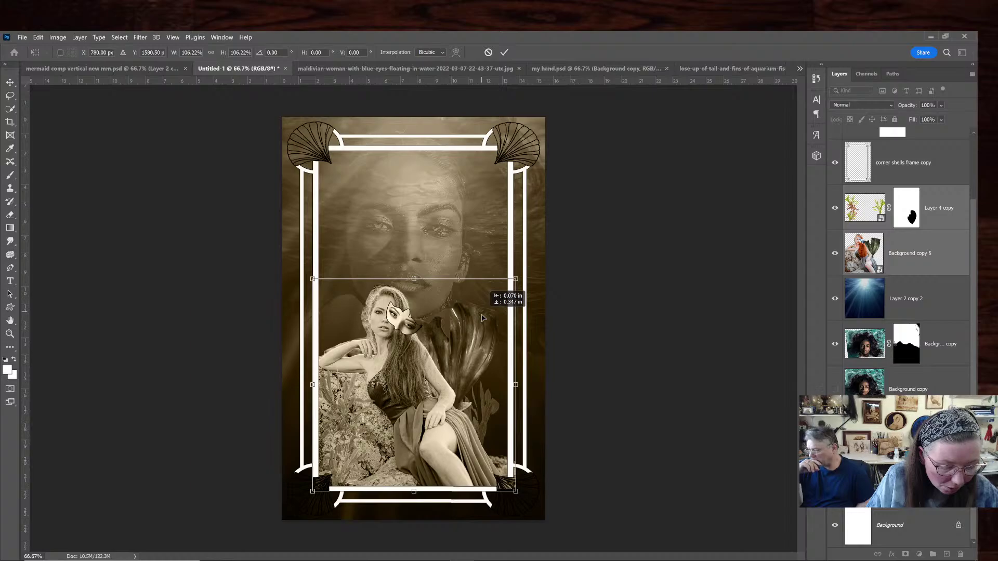
{"action": "left_click_drag", "start_coordinate": [483, 318], "coordinate": [482, 317]}
{"action": "key", "text": "Return"}
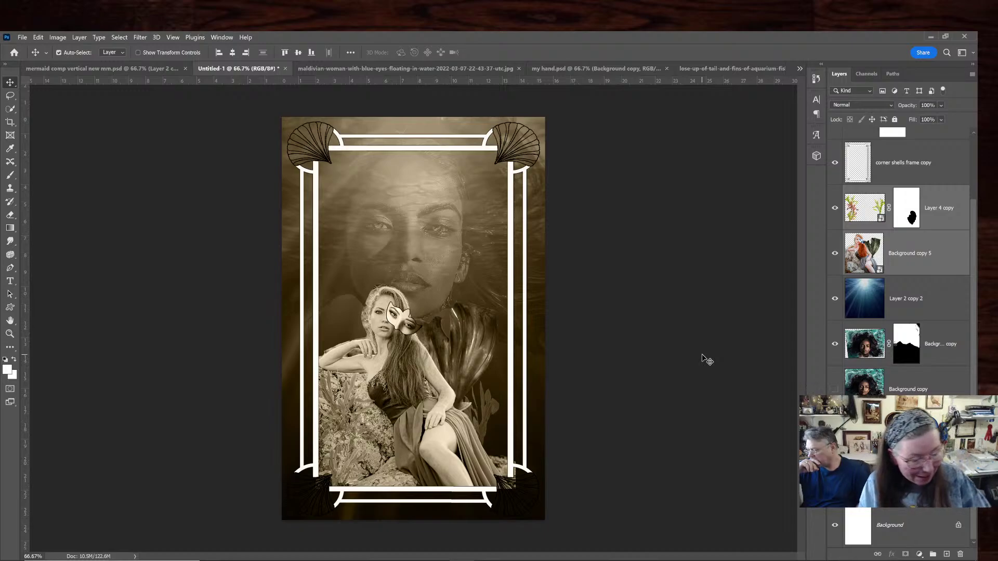
Compare the composition with and without the corner shells frame copy and the plants on Layer 4 copy
{"action": "left_click", "coordinate": [834, 165]}
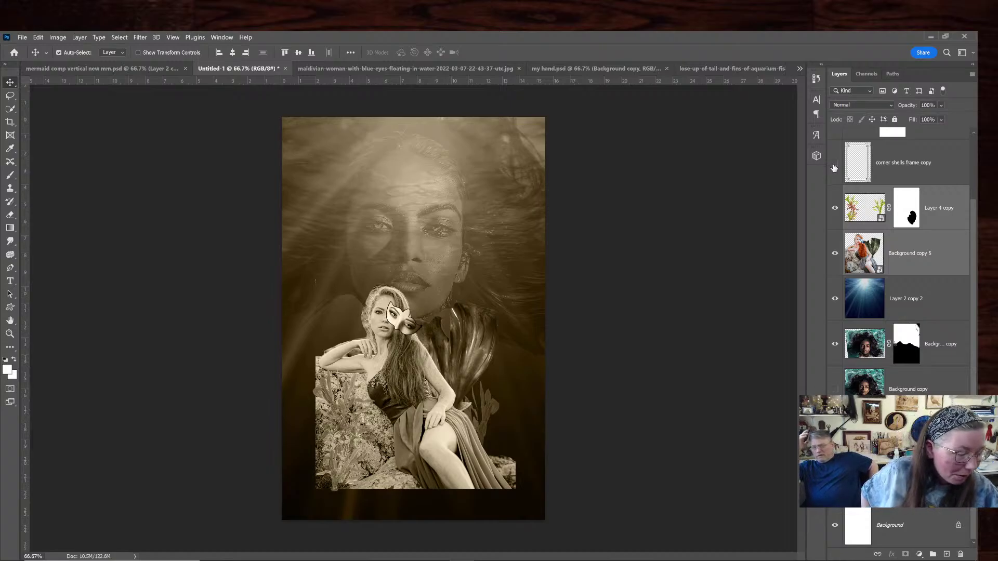
{"action": "left_click", "coordinate": [834, 164]}
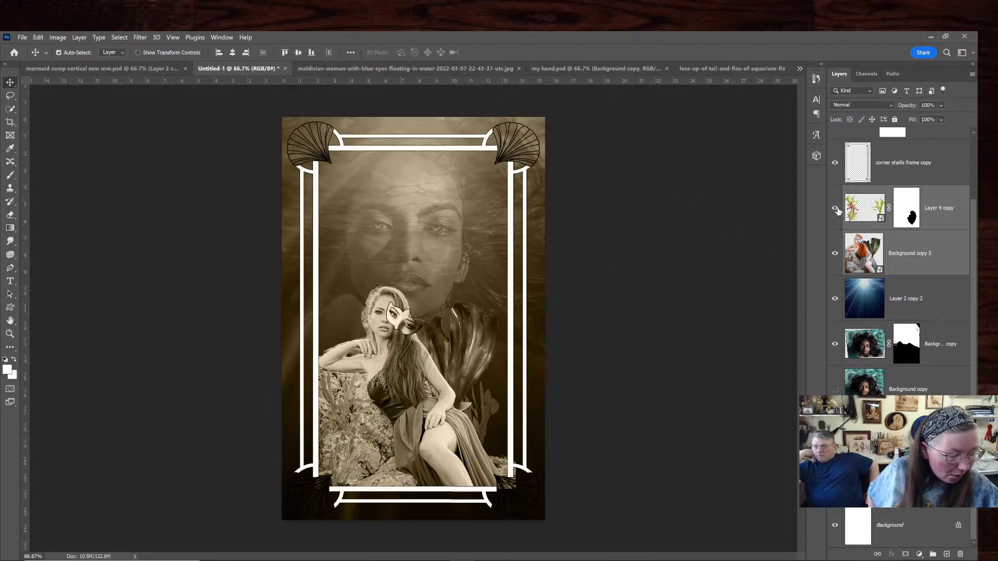
{"action": "left_click", "coordinate": [938, 289]}
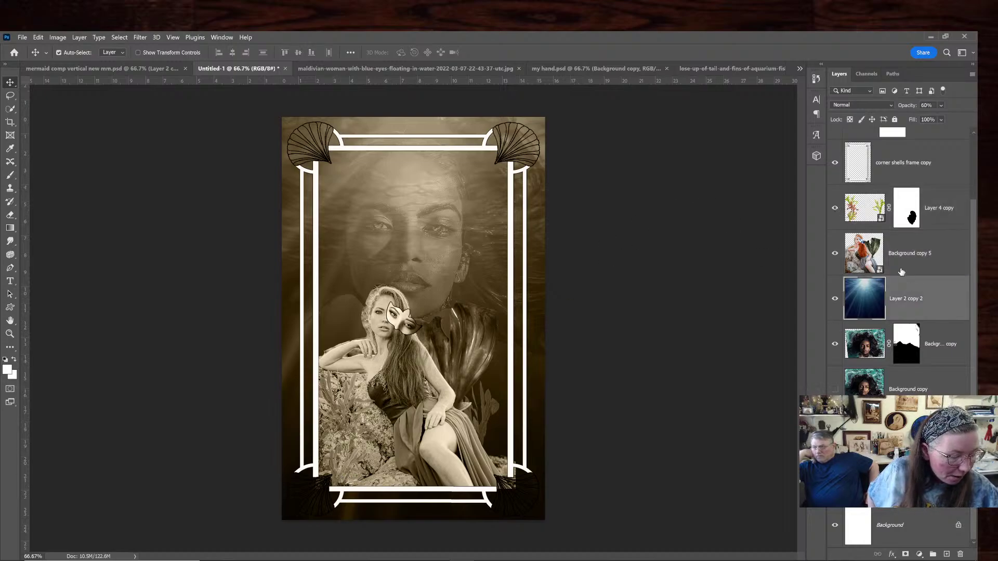
{"action": "left_click", "coordinate": [835, 209]}
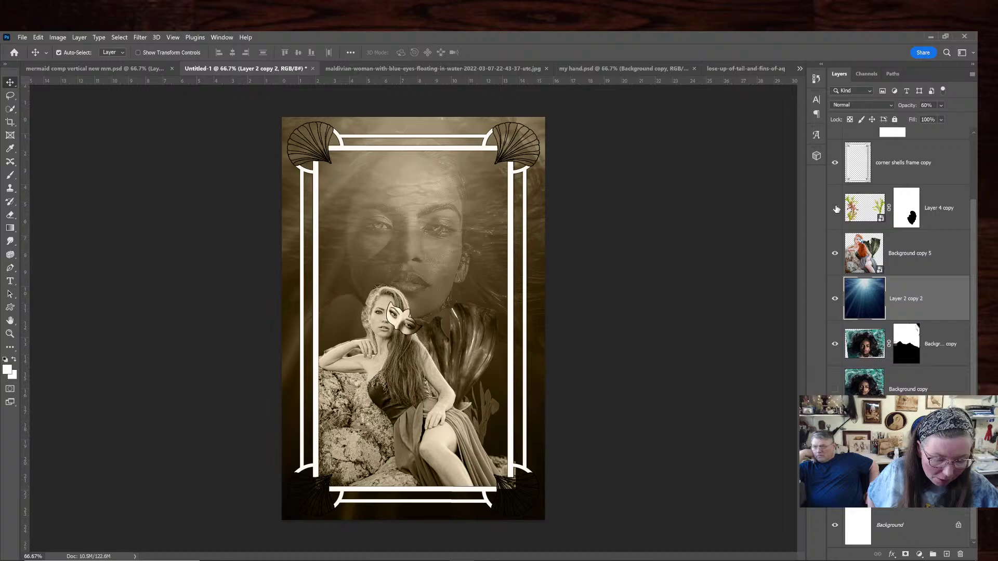
{"action": "left_click", "coordinate": [835, 208]}
{"action": "left_click", "coordinate": [834, 208]}
{"action": "left_click", "coordinate": [835, 208]}
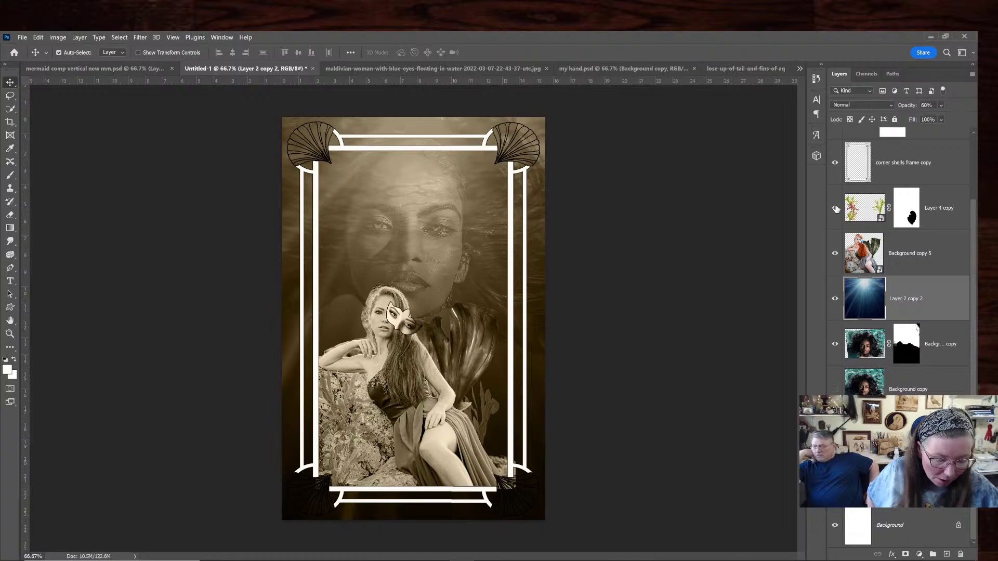
{"action": "left_click", "coordinate": [835, 208]}
{"action": "left_click", "coordinate": [835, 208]}
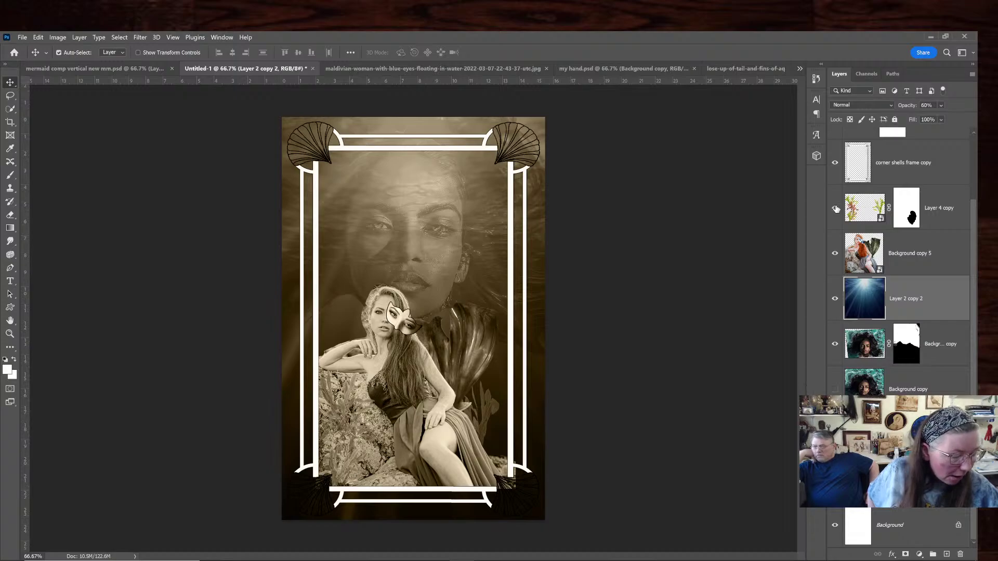
Darken the plants on Layer 4 copy with a Curves adjustment, using points at input 51, output 67 and input 15, output 36
{"action": "left_click", "coordinate": [873, 209]}
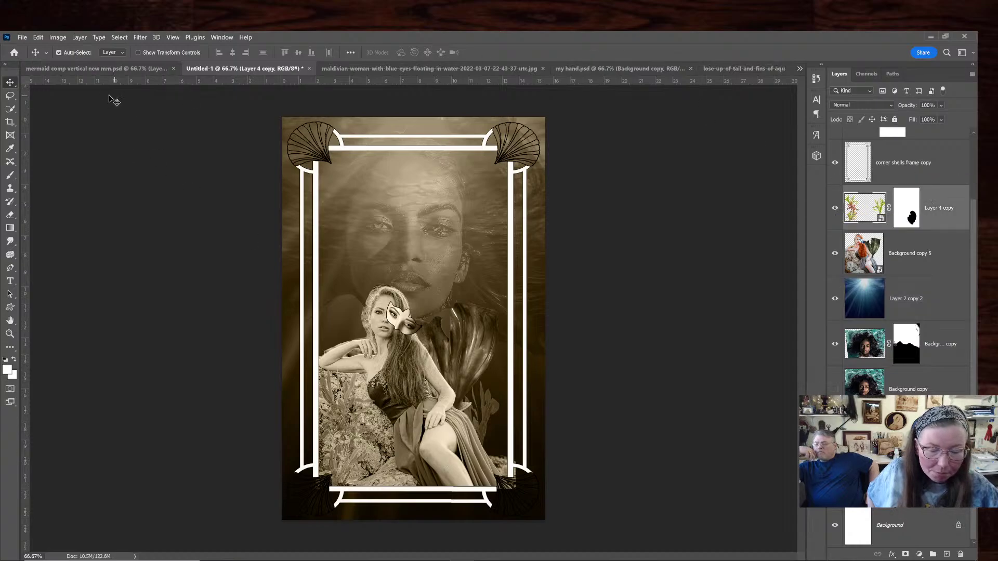
{"action": "left_click", "coordinate": [58, 37]}
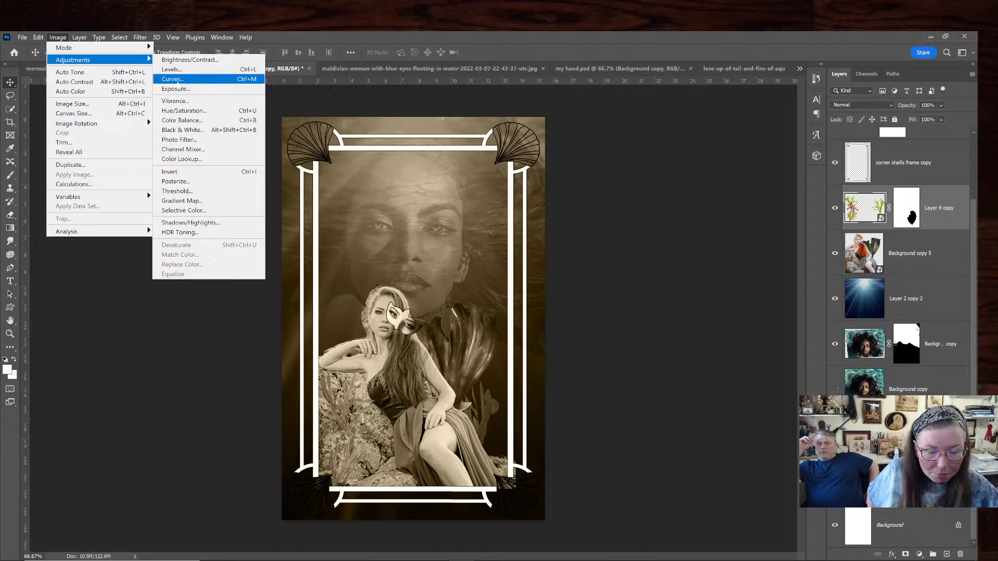
{"action": "left_click", "coordinate": [172, 79]}
{"action": "left_click_drag", "start_coordinate": [502, 128], "coordinate": [751, 180]}
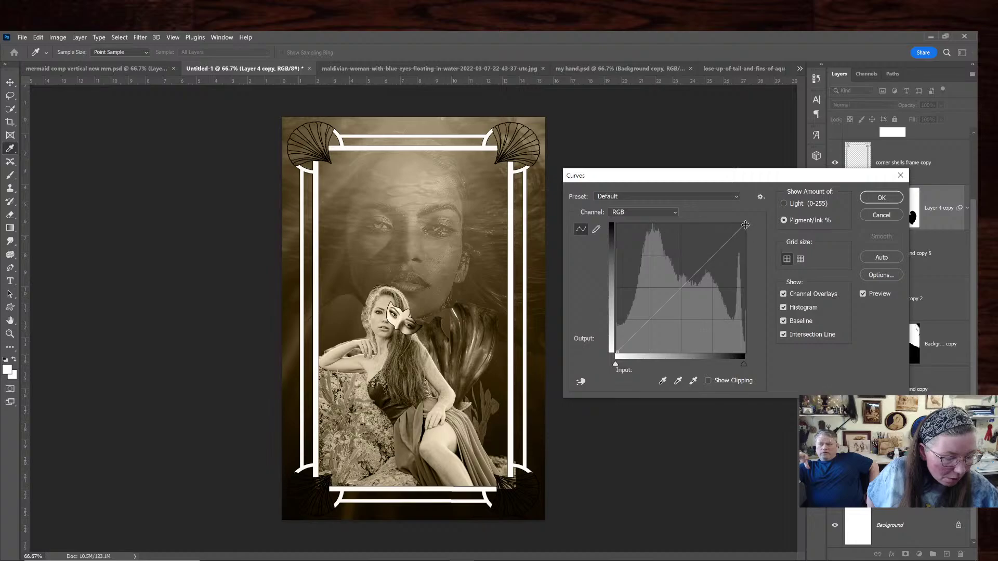
{"action": "mouse_move", "coordinate": [693, 276]}
{"action": "left_mouse_down"}
{"action": "mouse_move", "coordinate": [703, 295]}
{"action": "mouse_move", "coordinate": [681, 266]}
{"action": "left_mouse_up"}
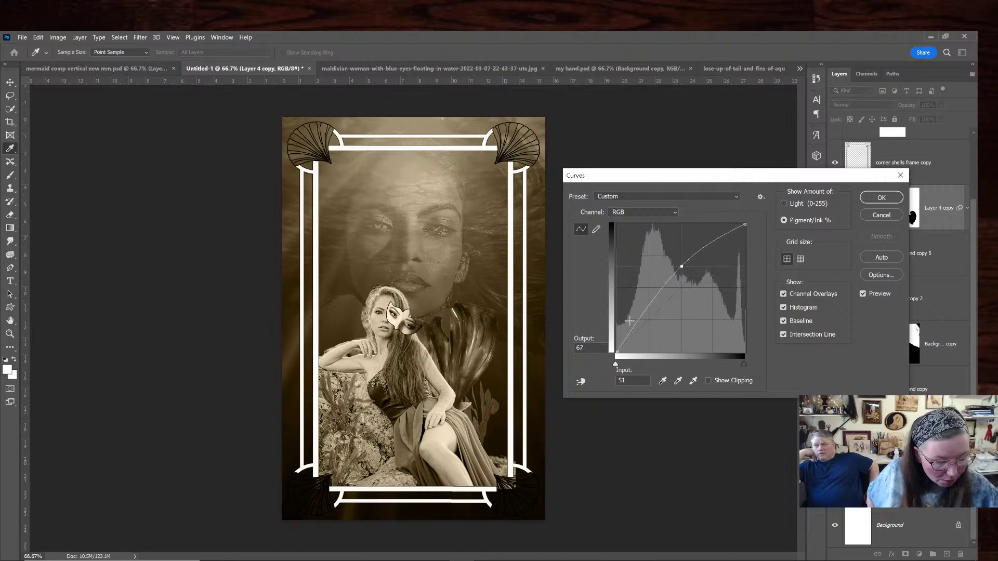
{"action": "mouse_move", "coordinate": [639, 317]}
{"action": "left_mouse_down"}
{"action": "mouse_move", "coordinate": [644, 322]}
{"action": "mouse_move", "coordinate": [636, 304]}
{"action": "left_mouse_up"}
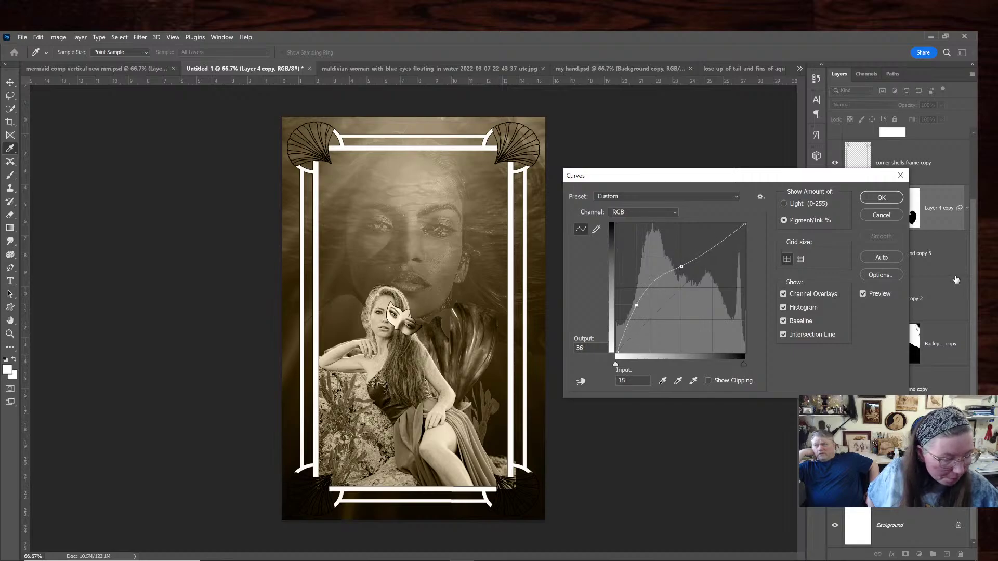
{"action": "left_click", "coordinate": [880, 197]}
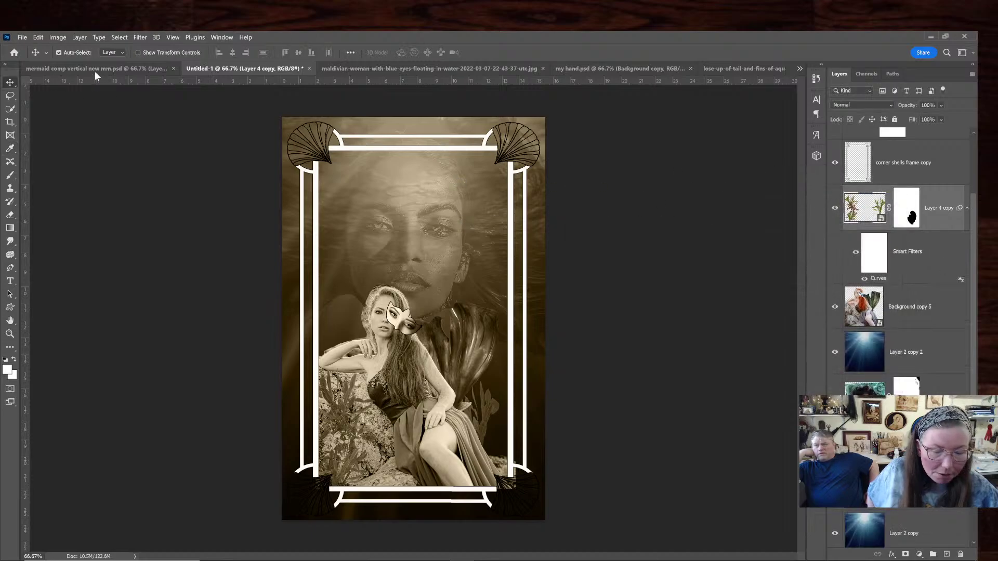
Apply an Exposure adjustment to the plants on Layer 4 copy and fine-tune its tonal settings
{"action": "left_click", "coordinate": [58, 38]}
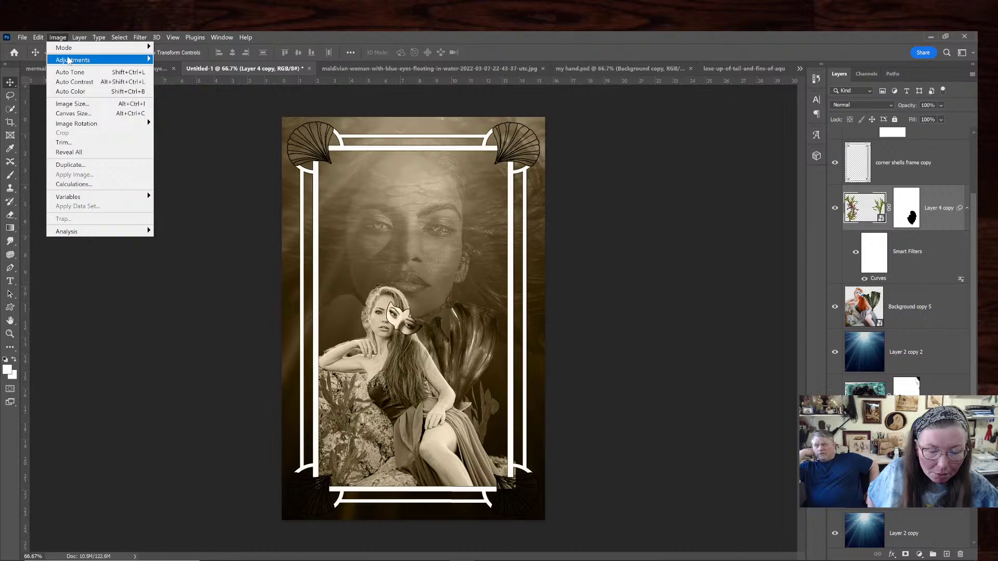
{"action": "mouse_move", "coordinate": [68, 60]}
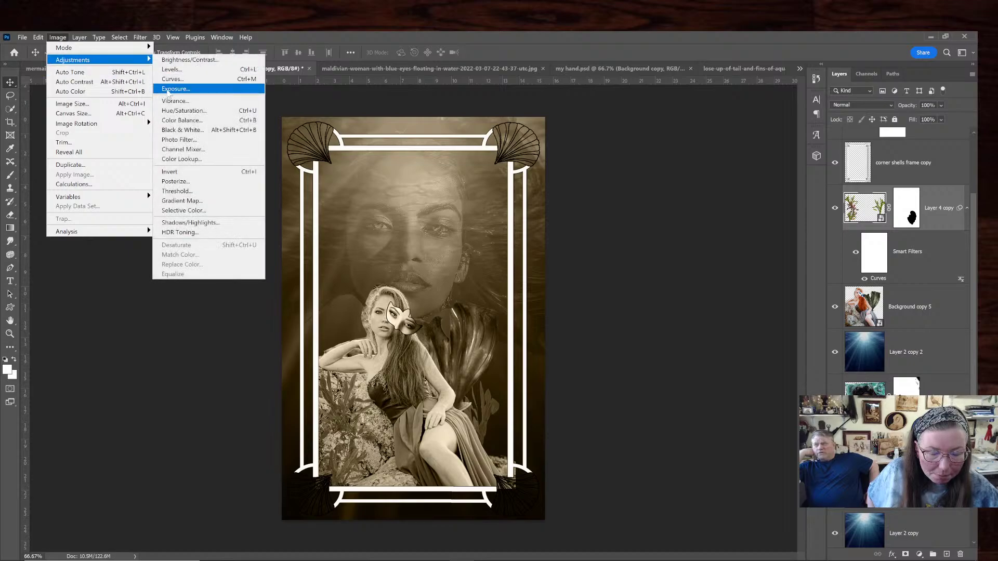
{"action": "left_click", "coordinate": [167, 89]}
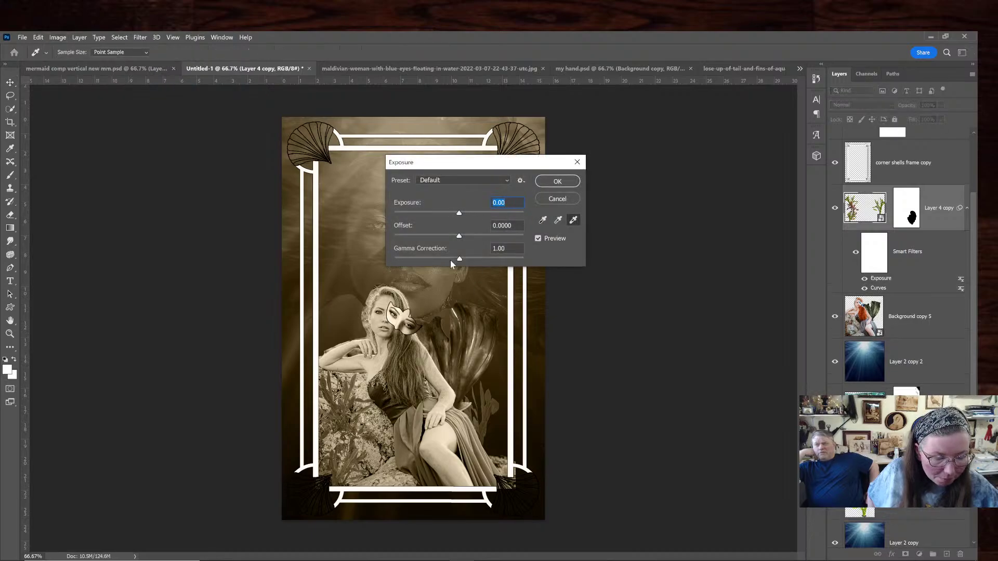
{"action": "left_click_drag", "start_coordinate": [460, 238], "coordinate": [452, 260]}
{"action": "left_click", "coordinate": [557, 182]}
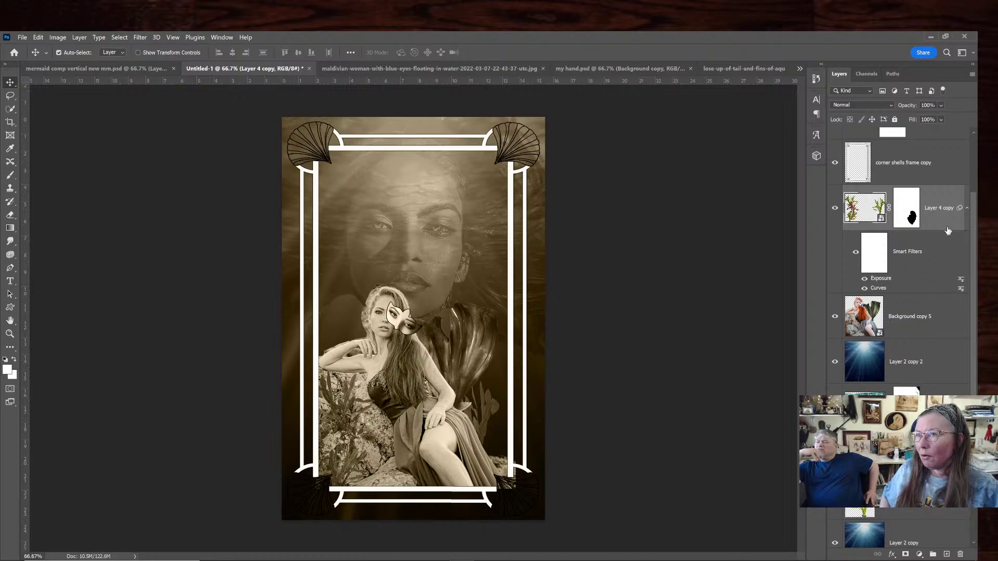
Duplicate the water overlay Layer 2 copy 2 and compare the image with the duplicate hidden and shown
{"action": "left_click", "coordinate": [953, 357]}
{"action": "right_click", "coordinate": [953, 357]}
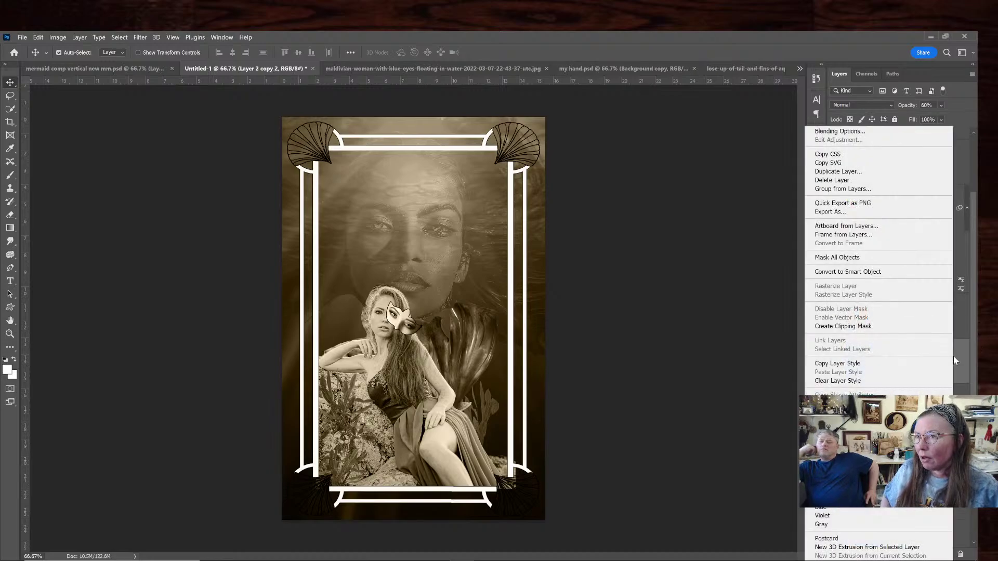
{"action": "left_click", "coordinate": [838, 172]}
{"action": "left_click", "coordinate": [767, 187]}
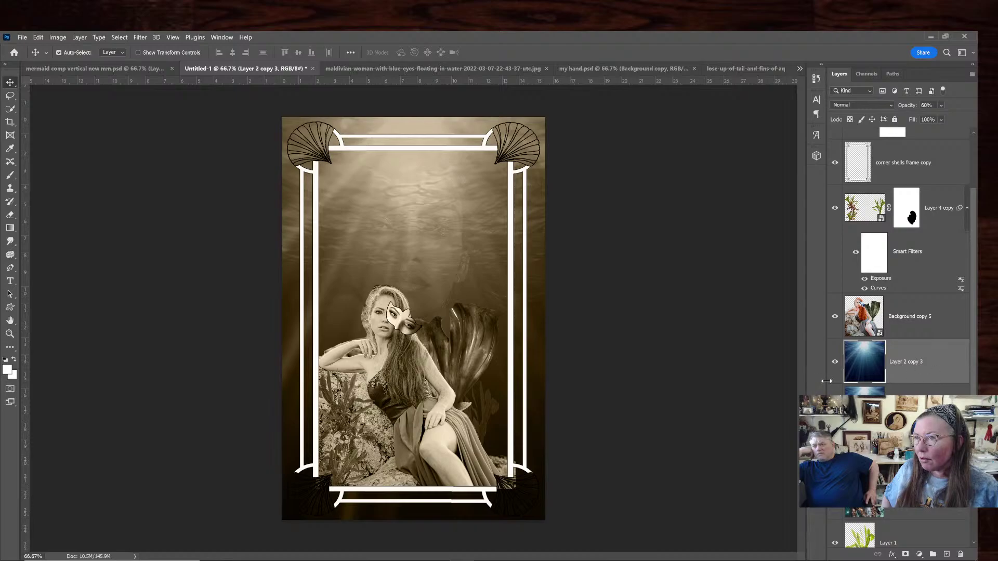
{"action": "left_click", "coordinate": [834, 362]}
{"action": "left_click", "coordinate": [834, 363]}
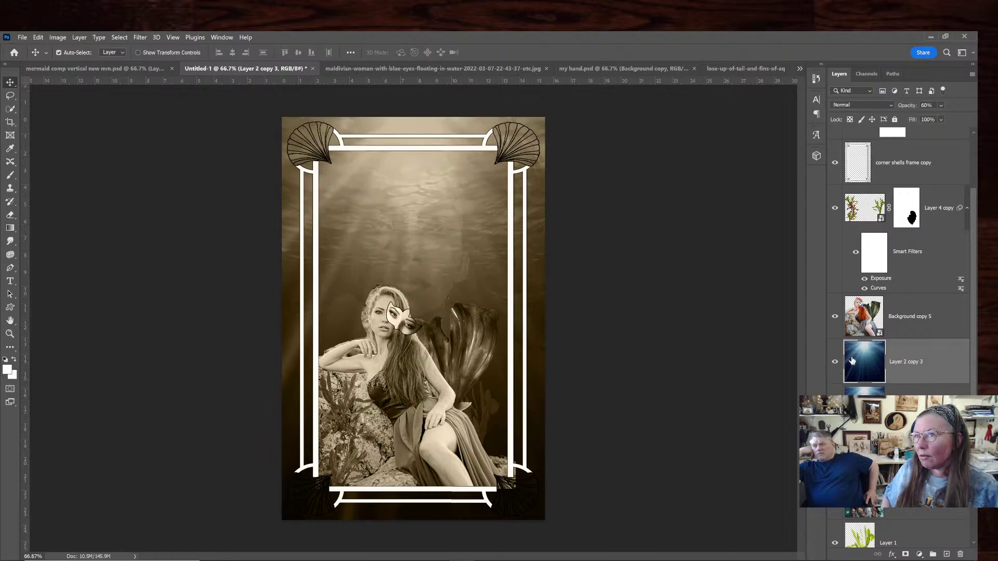
Set the opacity of the duplicated overlay Layer 2 copy 3 to 61% and hide Layer 2 copy 2 beneath it
{"action": "left_click", "coordinate": [944, 390]}
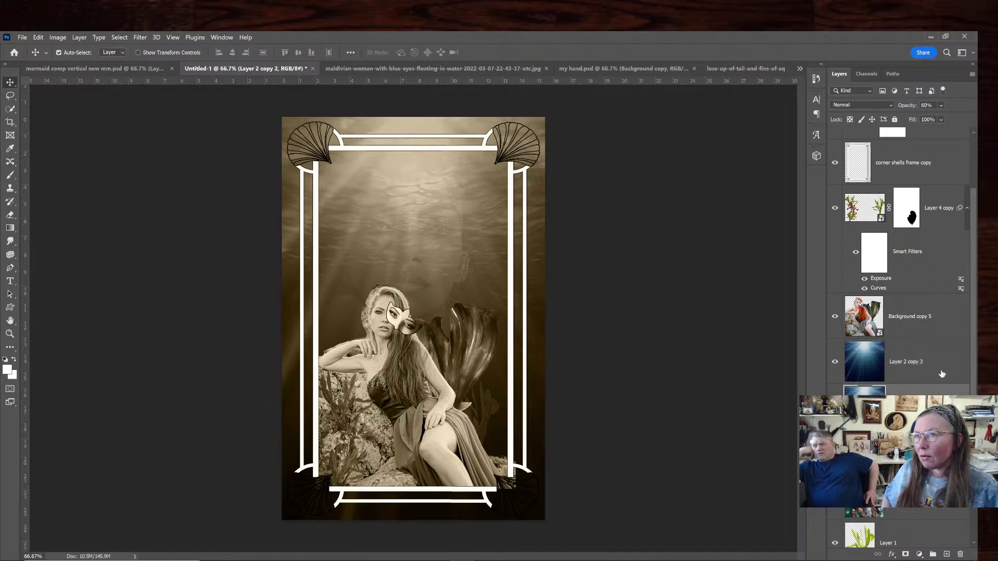
{"action": "left_click", "coordinate": [942, 374]}
{"action": "left_click", "coordinate": [941, 120]}
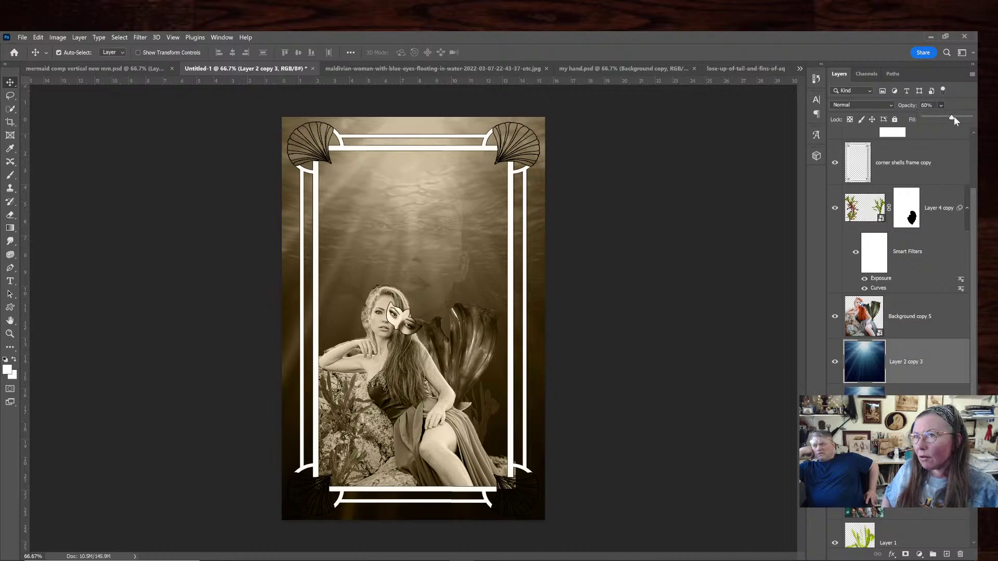
{"action": "mouse_move", "coordinate": [954, 120]}
{"action": "left_mouse_down"}
{"action": "mouse_move", "coordinate": [940, 120]}
{"action": "mouse_move", "coordinate": [952, 119]}
{"action": "left_mouse_up"}
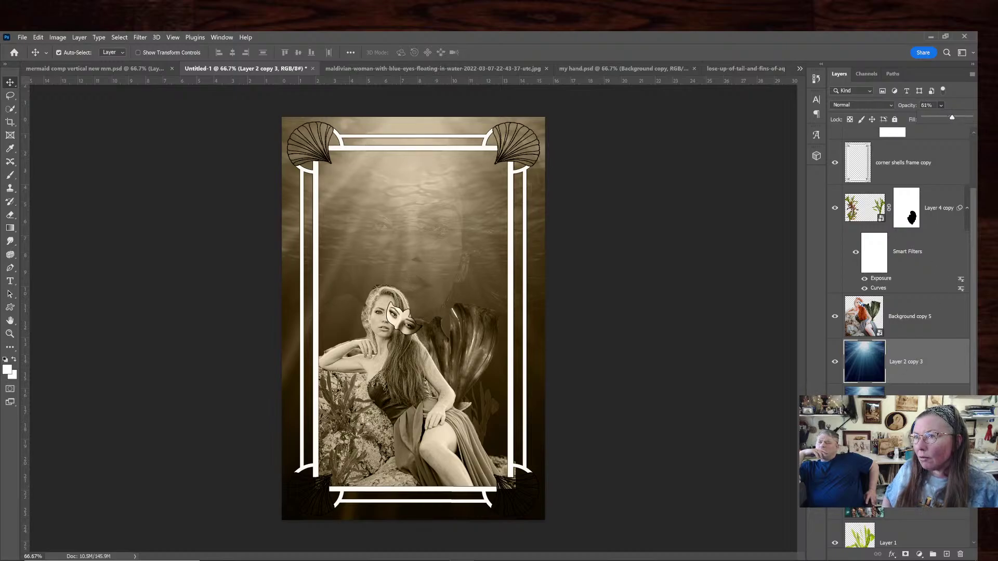
{"action": "left_click", "coordinate": [948, 395]}
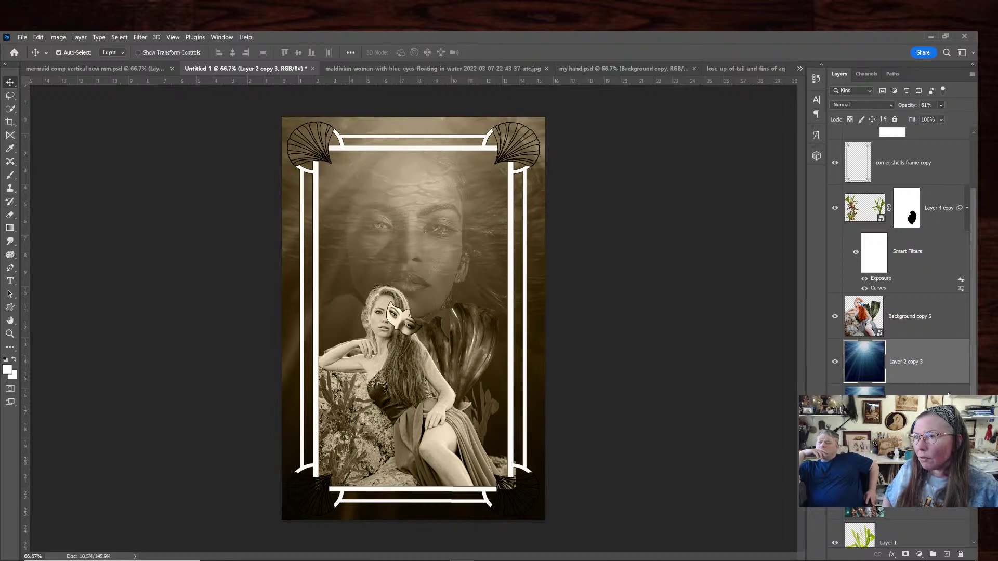
Add a layer mask to Layer 2 copy 3 and paint it black along the right margin and upper-right corner outside the frame
{"action": "left_click", "coordinate": [906, 554]}
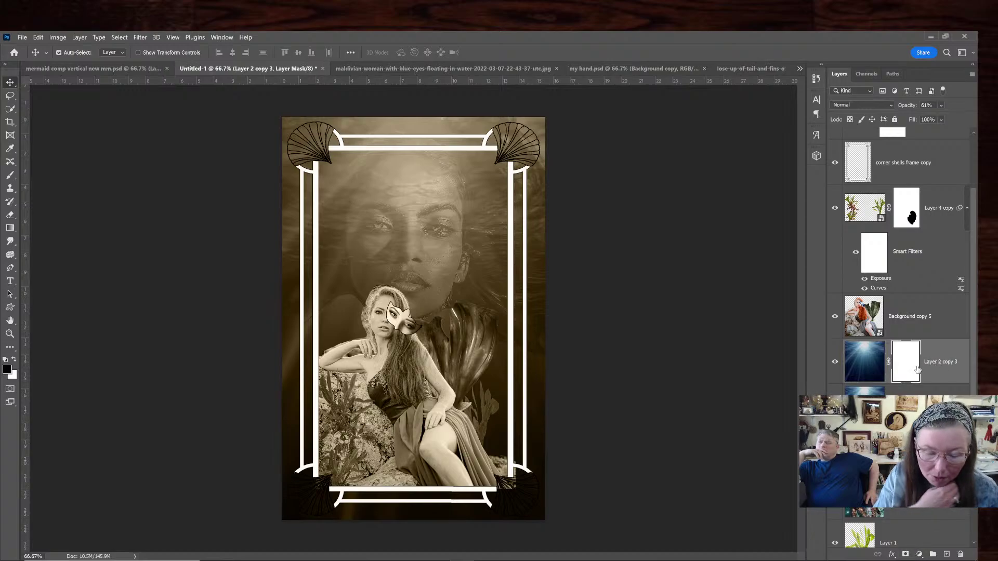
{"action": "left_click", "coordinate": [11, 176]}
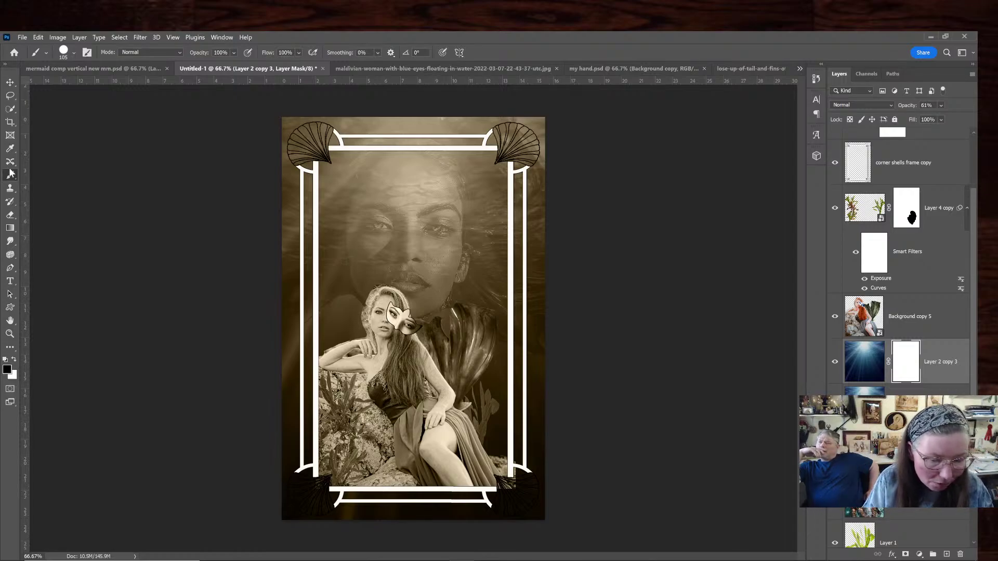
{"action": "left_click_drag", "start_coordinate": [539, 159], "coordinate": [536, 351]}
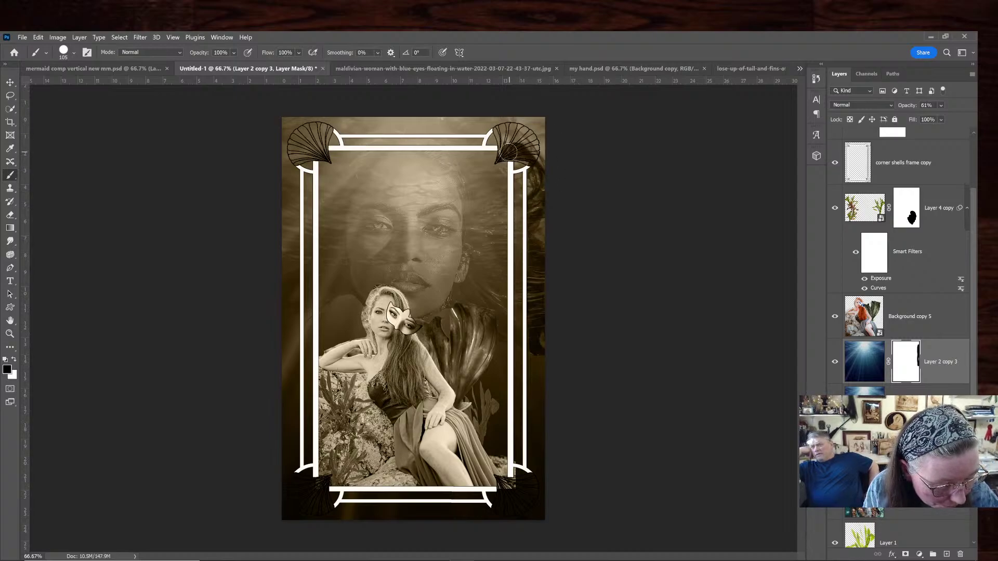
{"action": "left_click_drag", "start_coordinate": [507, 143], "coordinate": [520, 136]}
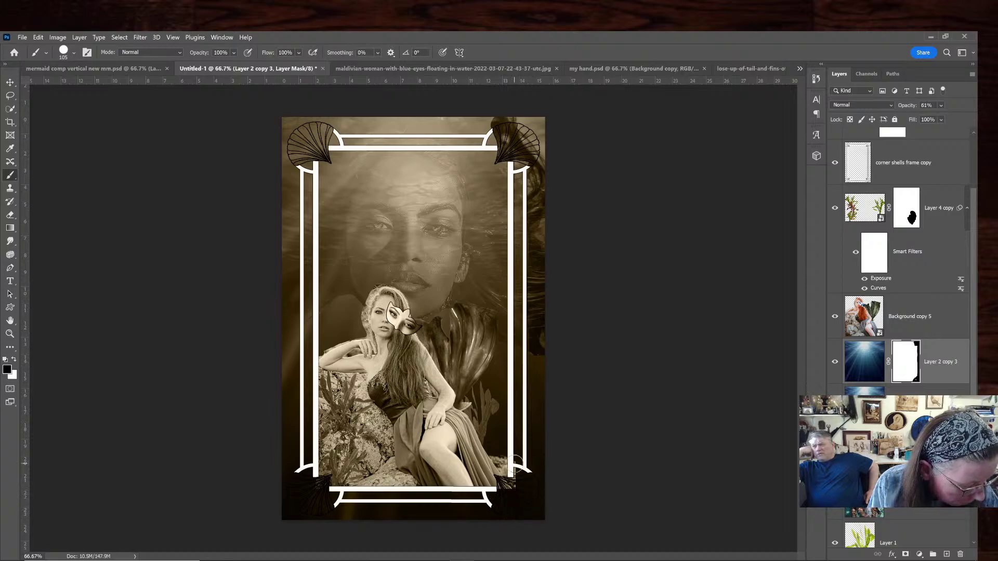
Hide the Black & White 1 adjustment and paint black on the Layer 2 copy 3 mask along the left margin
{"action": "scroll", "coordinate": [917, 177], "scroll_direction": "up", "scroll_amount": 2}
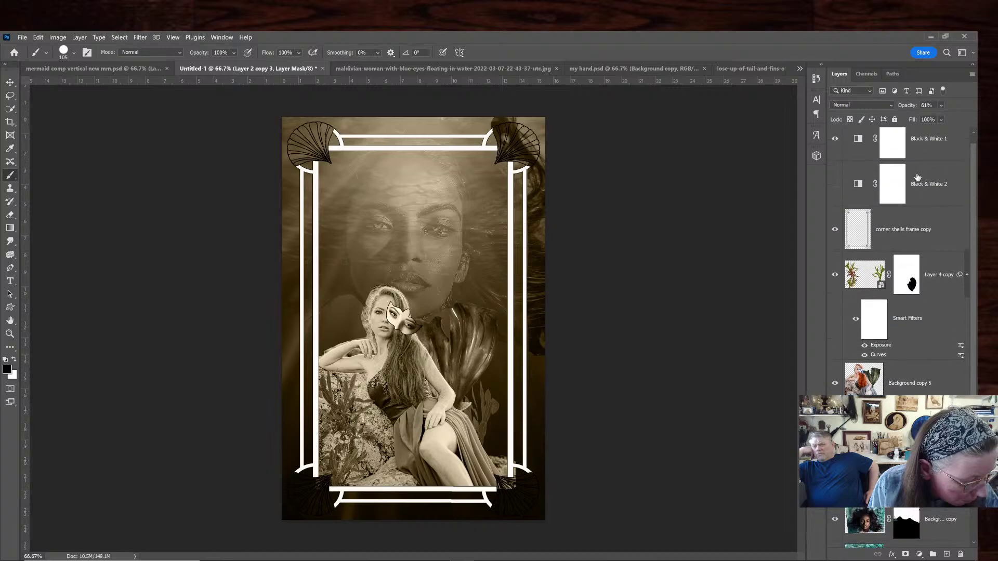
{"action": "left_click", "coordinate": [836, 139]}
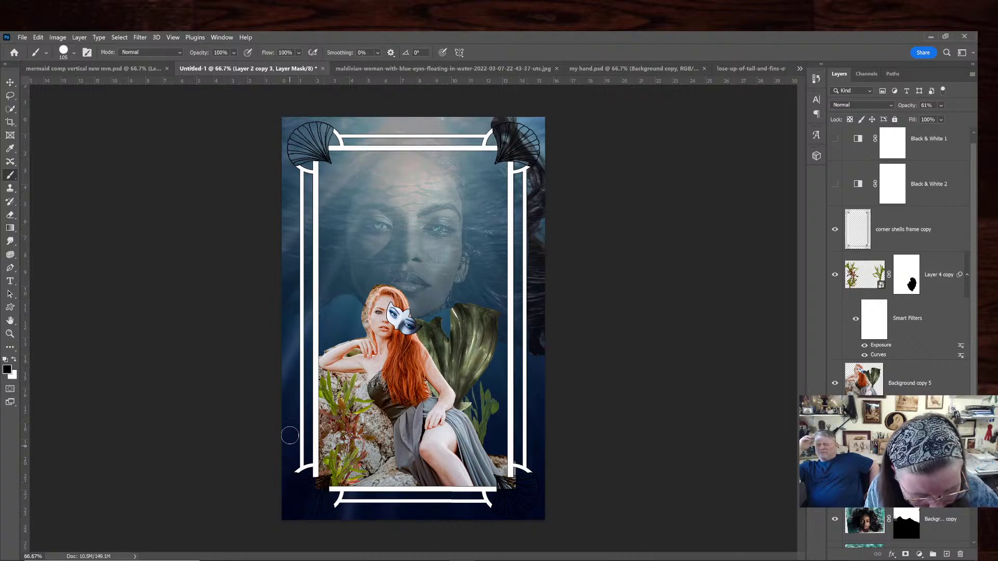
{"action": "mouse_move", "coordinate": [289, 333]}
{"action": "left_mouse_down"}
{"action": "mouse_move", "coordinate": [290, 276]}
{"action": "mouse_move", "coordinate": [279, 317]}
{"action": "left_mouse_up"}
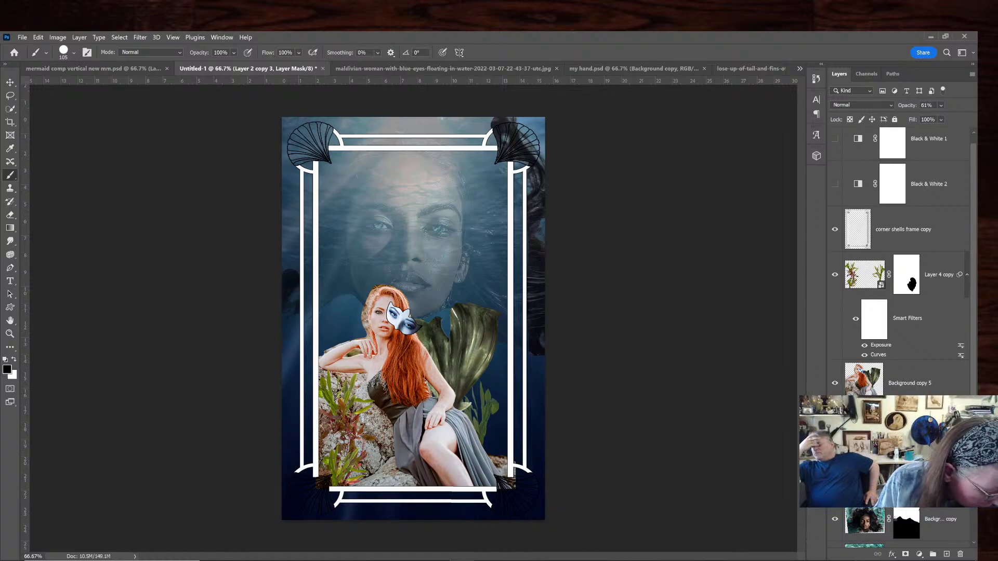
Add a pale beige Solid Color fill layer directly above the Background, with hue 35 and saturation 20%
{"action": "left_click", "coordinate": [914, 473]}
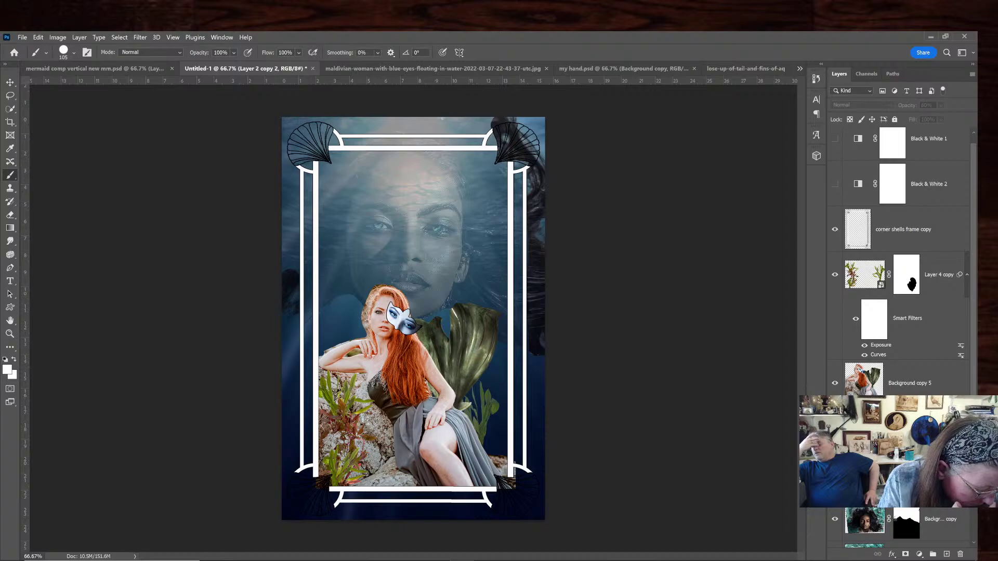
{"action": "scroll", "coordinate": [908, 510], "scroll_direction": "down", "scroll_amount": 5}
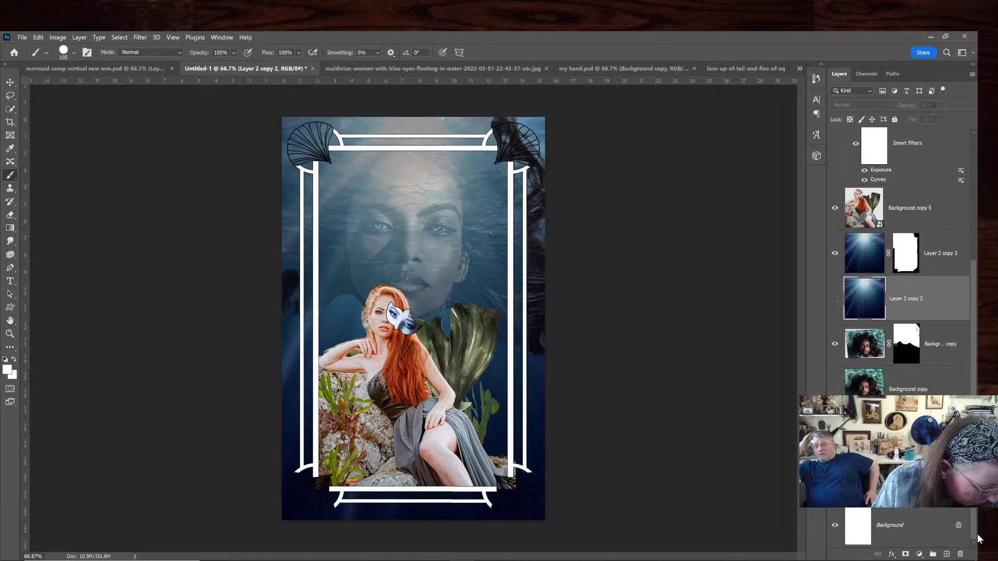
{"action": "right_click", "coordinate": [907, 510]}
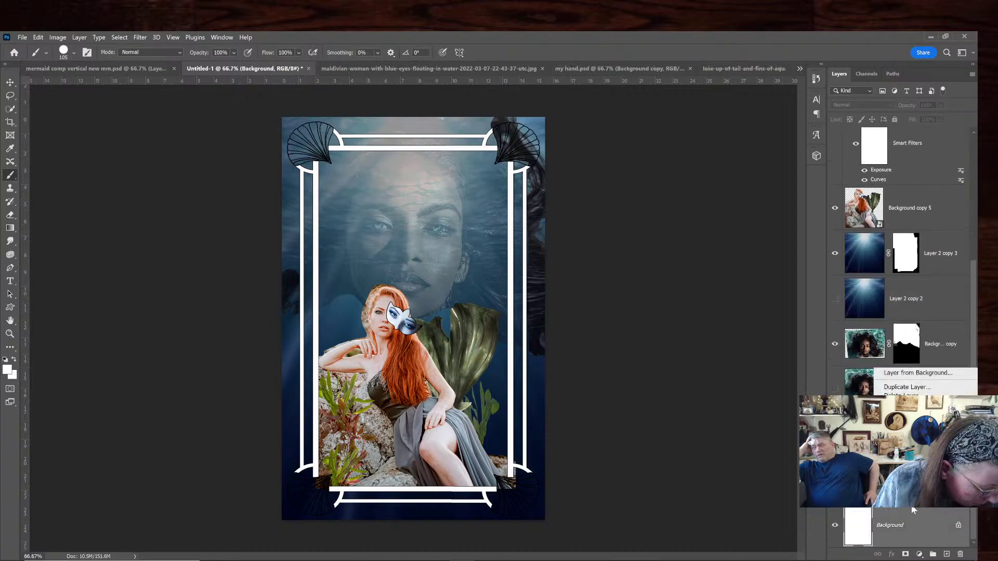
{"action": "left_click", "coordinate": [920, 555]}
{"action": "left_click", "coordinate": [919, 555]}
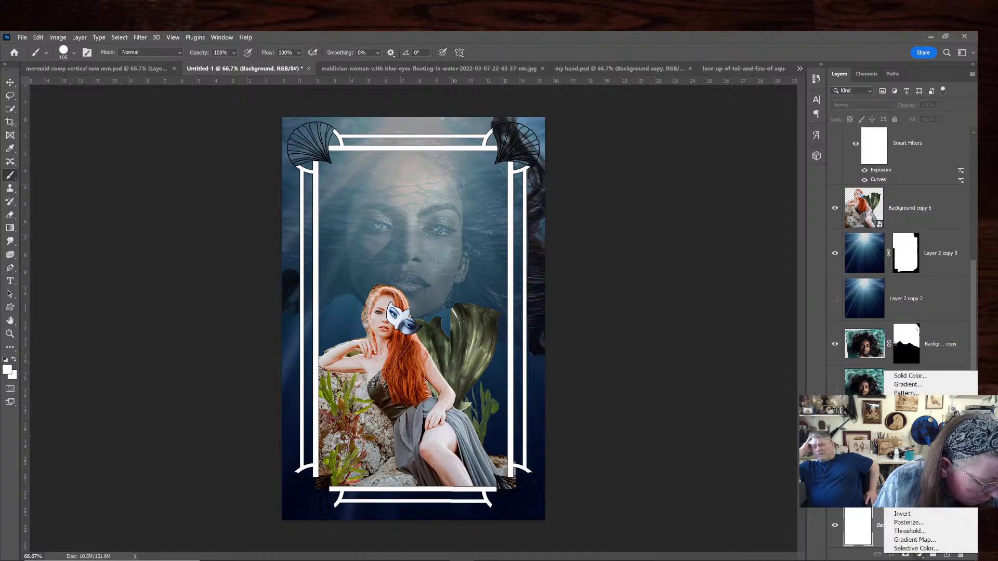
{"action": "left_click", "coordinate": [915, 376]}
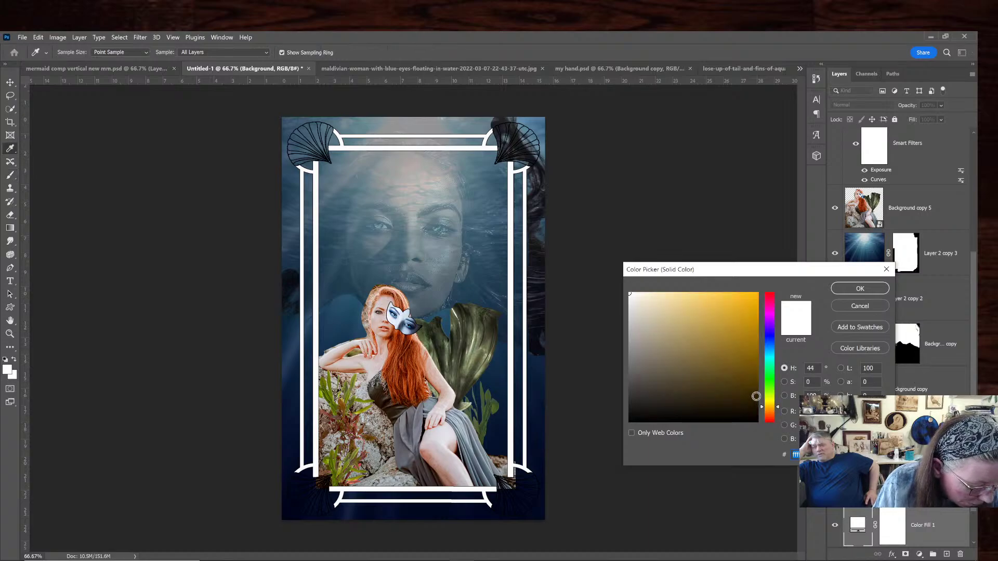
{"action": "left_click", "coordinate": [756, 397]}
{"action": "left_click", "coordinate": [777, 411]}
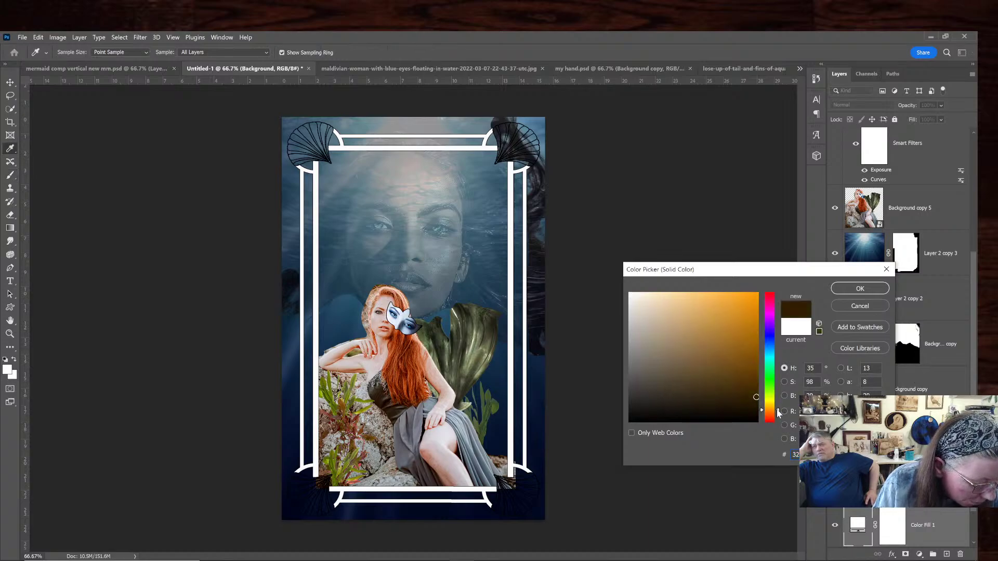
{"action": "left_click", "coordinate": [650, 331]}
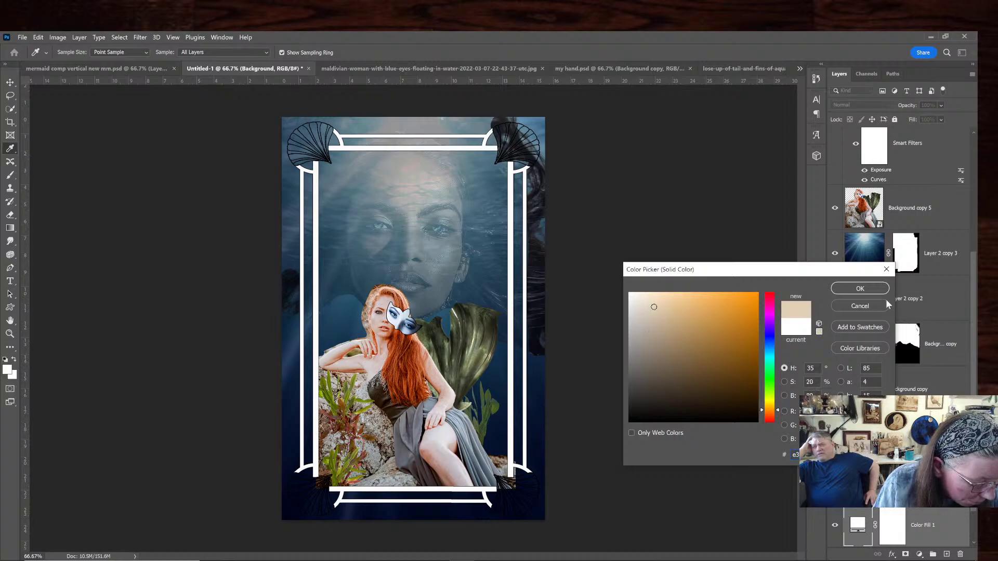
{"action": "left_click", "coordinate": [871, 288]}
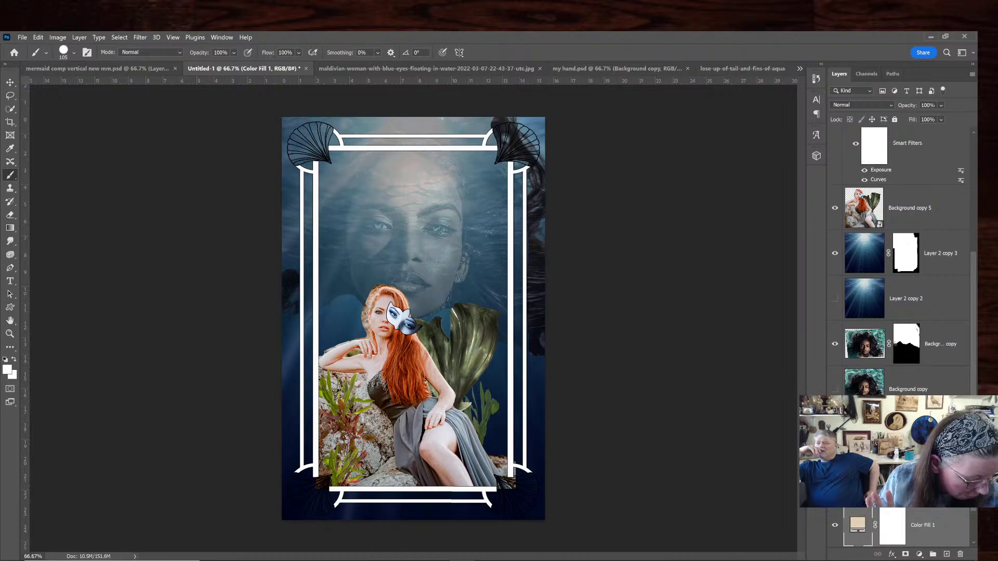
Hide Layer 2 copy and paint the Layer 2 copy 3 mask black in the left and upper margins outside the frame
{"action": "left_click", "coordinate": [834, 479]}
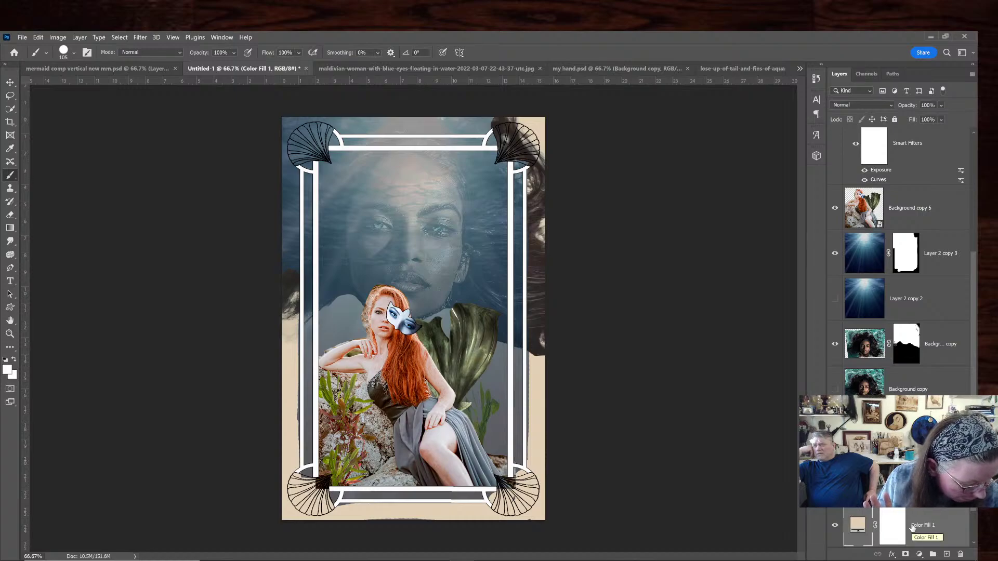
{"action": "left_click", "coordinate": [913, 244]}
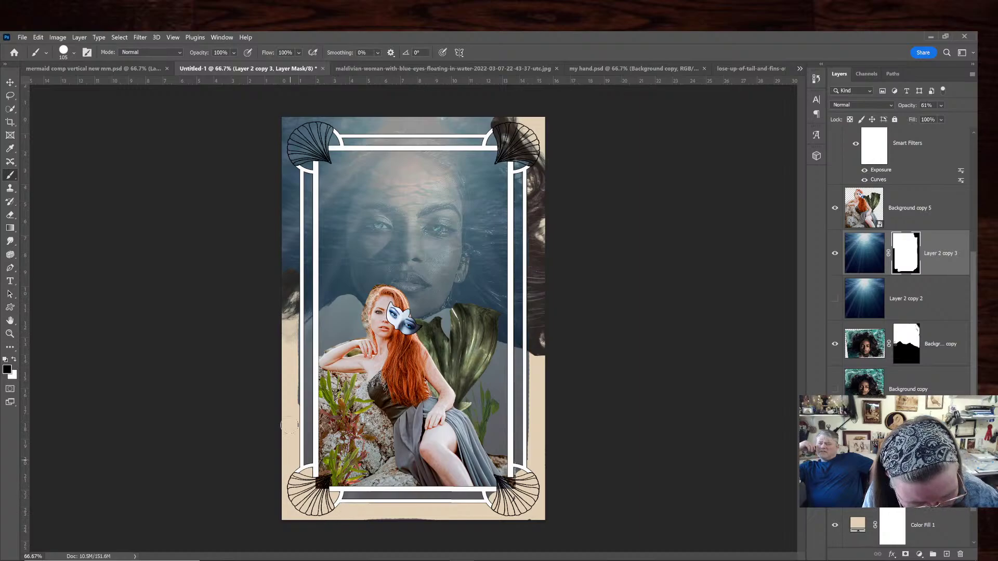
{"action": "mouse_move", "coordinate": [289, 426]}
{"action": "left_mouse_down"}
{"action": "mouse_move", "coordinate": [298, 292]}
{"action": "mouse_move", "coordinate": [295, 197]}
{"action": "mouse_move", "coordinate": [283, 330]}
{"action": "mouse_move", "coordinate": [285, 115]}
{"action": "mouse_move", "coordinate": [292, 150]}
{"action": "mouse_move", "coordinate": [307, 146]}
{"action": "mouse_move", "coordinate": [298, 156]}
{"action": "mouse_move", "coordinate": [320, 146]}
{"action": "mouse_move", "coordinate": [327, 128]}
{"action": "mouse_move", "coordinate": [307, 159]}
{"action": "mouse_move", "coordinate": [298, 127]}
{"action": "mouse_move", "coordinate": [308, 116]}
{"action": "mouse_move", "coordinate": [327, 137]}
{"action": "mouse_move", "coordinate": [398, 136]}
{"action": "mouse_move", "coordinate": [393, 129]}
{"action": "mouse_move", "coordinate": [345, 123]}
{"action": "mouse_move", "coordinate": [327, 137]}
{"action": "mouse_move", "coordinate": [294, 120]}
{"action": "mouse_move", "coordinate": [329, 121]}
{"action": "mouse_move", "coordinate": [302, 121]}
{"action": "mouse_move", "coordinate": [320, 153]}
{"action": "mouse_move", "coordinate": [299, 156]}
{"action": "mouse_move", "coordinate": [307, 161]}
{"action": "mouse_move", "coordinate": [291, 123]}
{"action": "mouse_move", "coordinate": [287, 316]}
{"action": "left_mouse_up"}
{"action": "key", "text": "ctrl+z"}
{"action": "key", "text": "ctrl+z"}
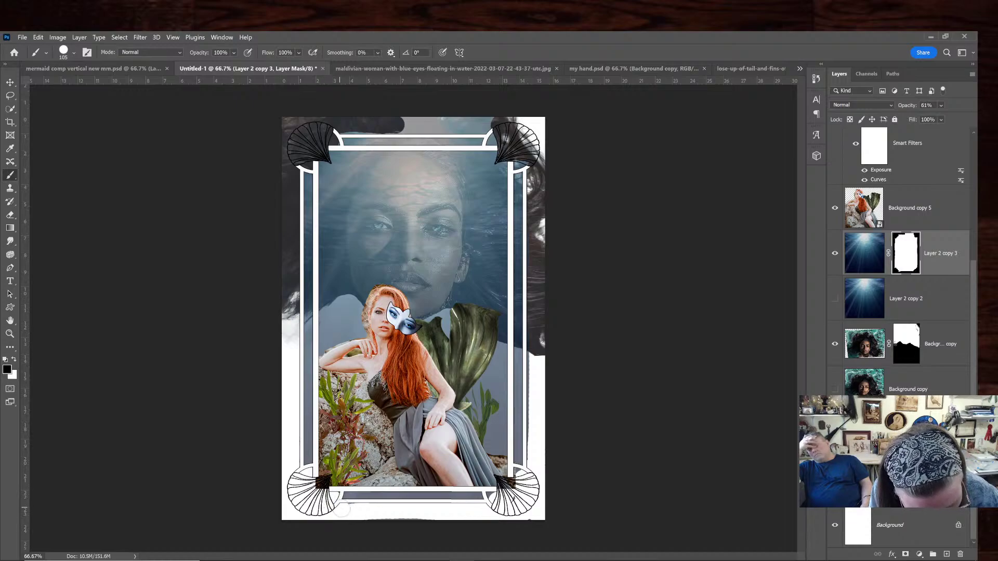
{"action": "right_click", "coordinate": [517, 136]}
{"action": "key", "text": "Escape"}
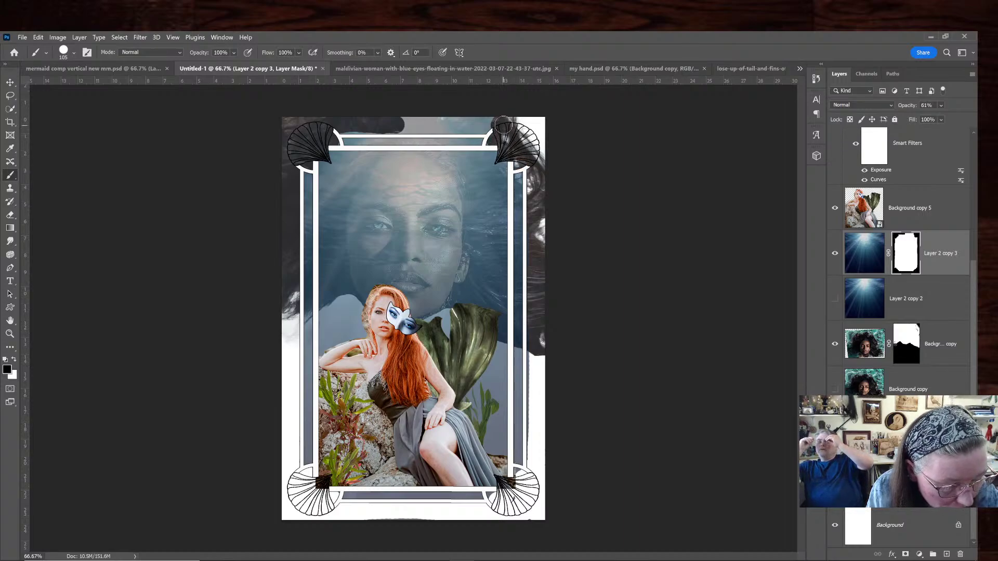
{"action": "mouse_move", "coordinate": [494, 123]}
{"action": "left_mouse_down"}
{"action": "mouse_move", "coordinate": [379, 123]}
{"action": "mouse_move", "coordinate": [455, 105]}
{"action": "mouse_move", "coordinate": [471, 125]}
{"action": "mouse_move", "coordinate": [355, 126]}
{"action": "left_mouse_up"}
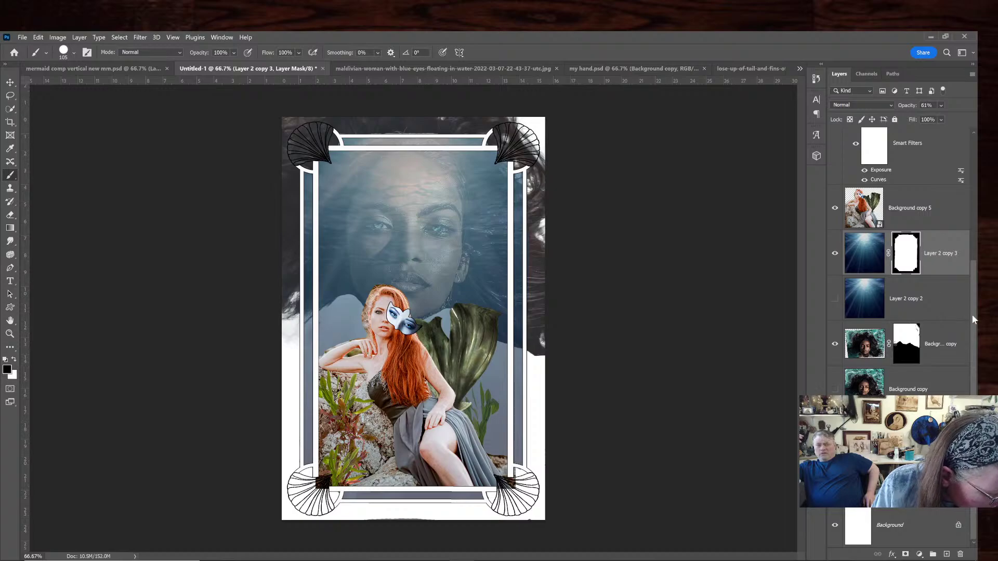
Duplicate the masked Background copy layer with the large face and hide the original
{"action": "right_click", "coordinate": [943, 331]}
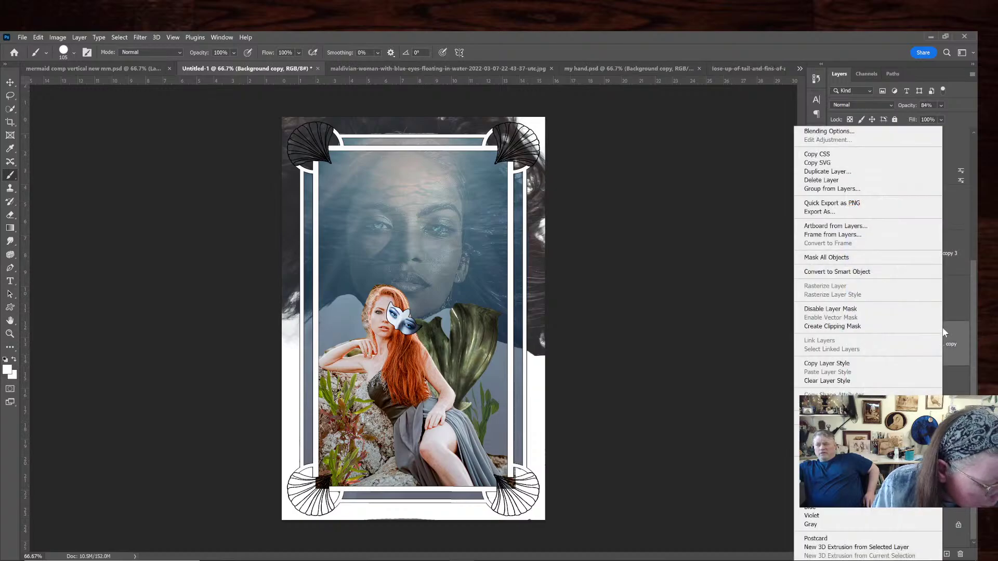
{"action": "left_click", "coordinate": [828, 172]}
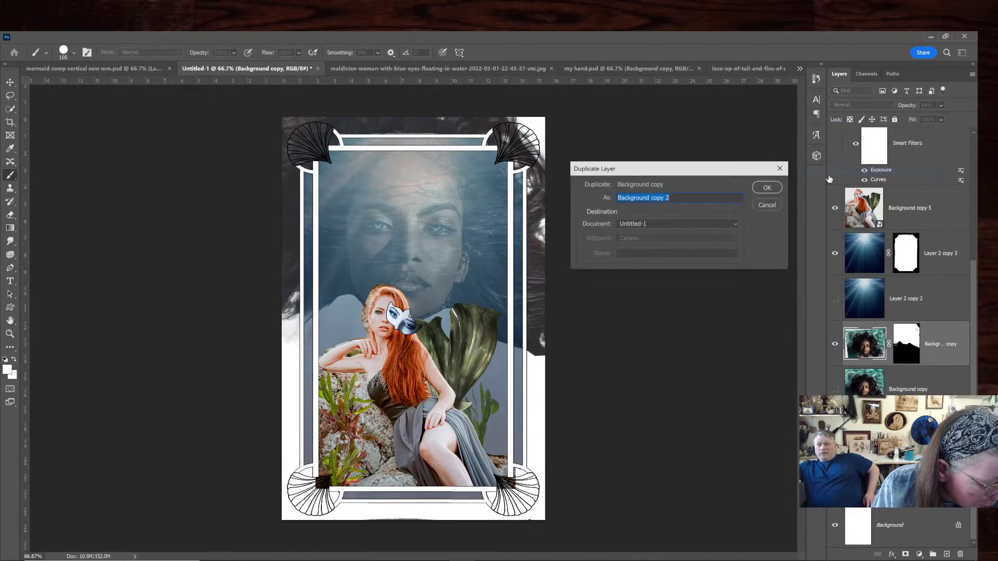
{"action": "left_click", "coordinate": [768, 187]}
{"action": "left_click", "coordinate": [835, 389]}
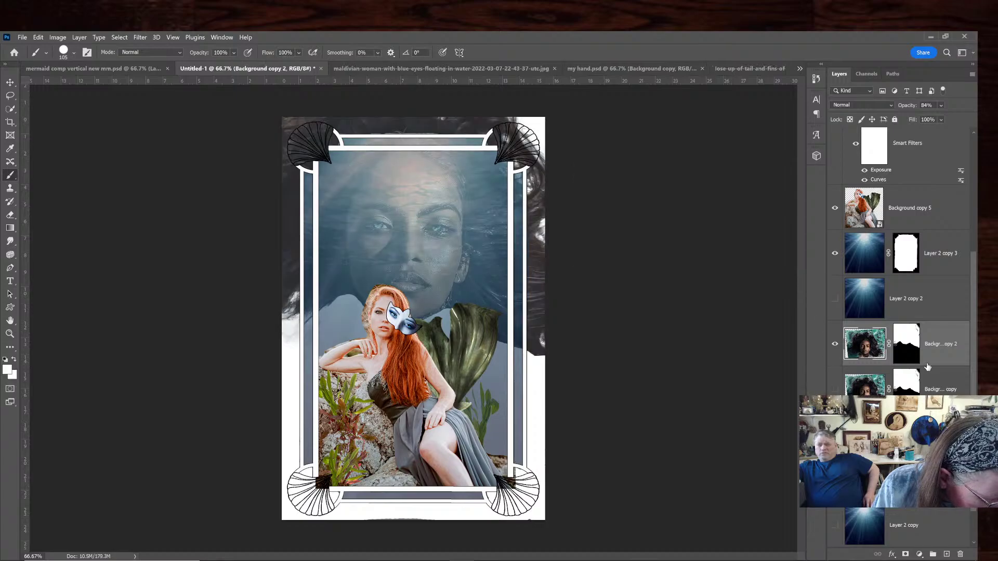
Paint black on the duplicated face layer's mask to remove the dark hair from the upper margin and upper-right corner
{"action": "left_click", "coordinate": [917, 356]}
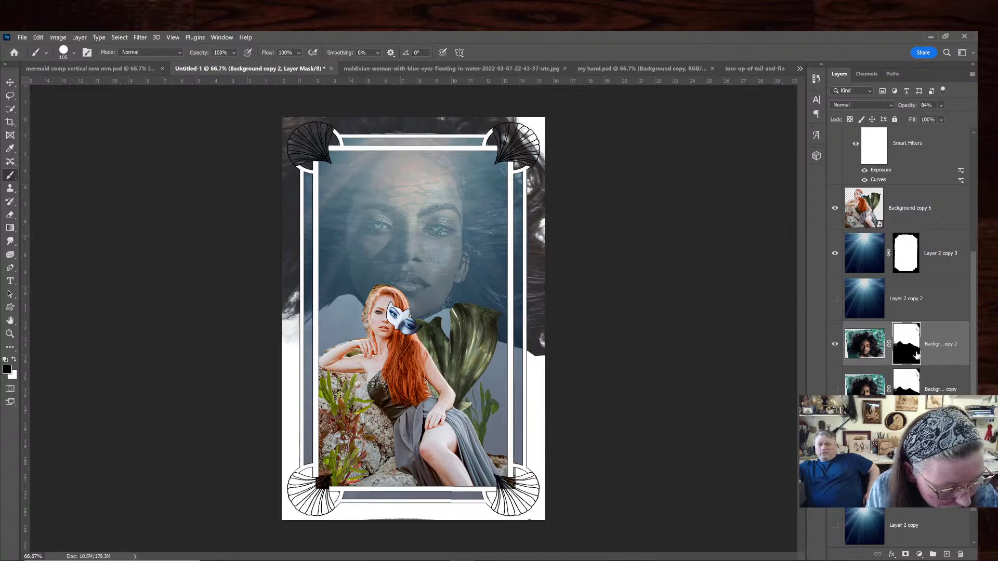
{"action": "mouse_move", "coordinate": [536, 177]}
{"action": "left_mouse_down"}
{"action": "mouse_move", "coordinate": [511, 153]}
{"action": "mouse_move", "coordinate": [509, 127]}
{"action": "mouse_move", "coordinate": [517, 127]}
{"action": "mouse_move", "coordinate": [500, 119]}
{"action": "mouse_move", "coordinate": [285, 125]}
{"action": "left_mouse_up"}
{"action": "left_click_drag", "start_coordinate": [372, 128], "coordinate": [340, 133]}
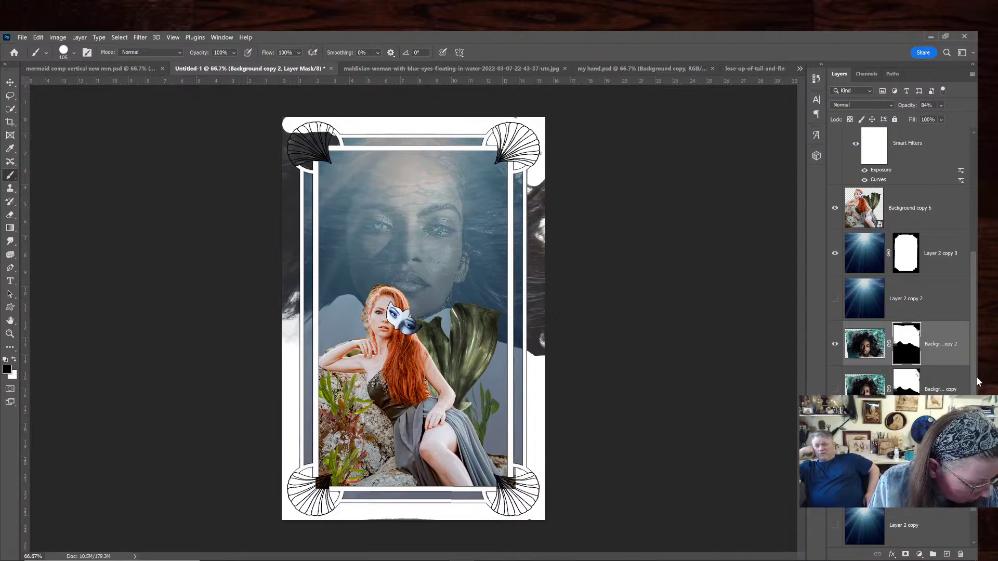
Add a tan Solid Color fill layer directly above the Background, with hue 37 and saturation 29%
{"action": "scroll", "coordinate": [904, 312], "scroll_direction": "down", "scroll_amount": 1}
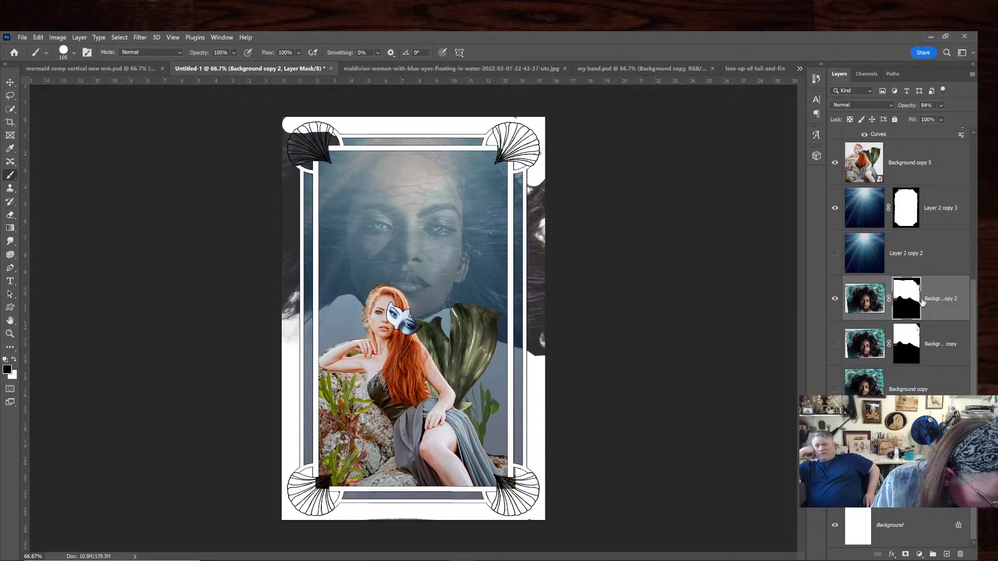
{"action": "left_click", "coordinate": [914, 532]}
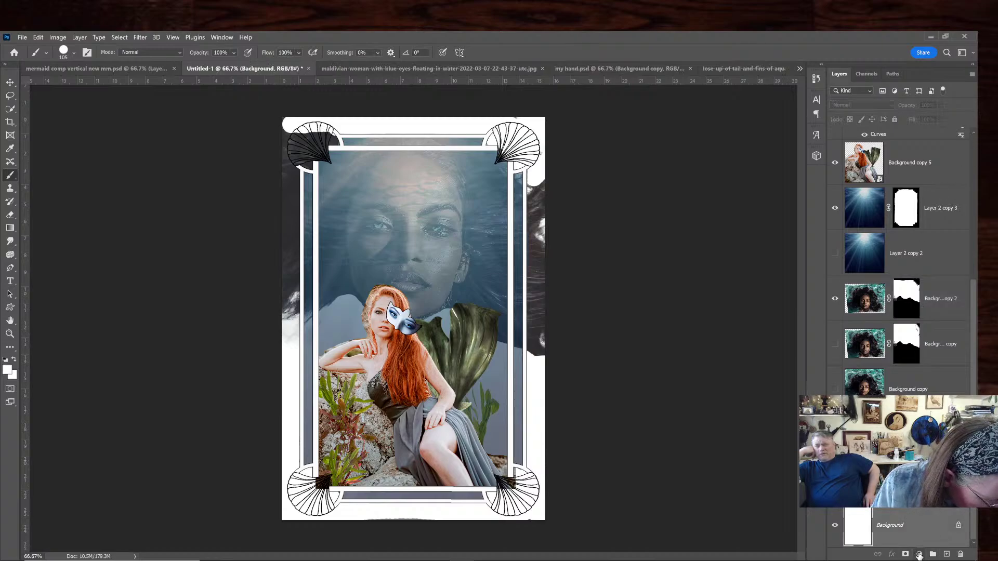
{"action": "left_click", "coordinate": [919, 555]}
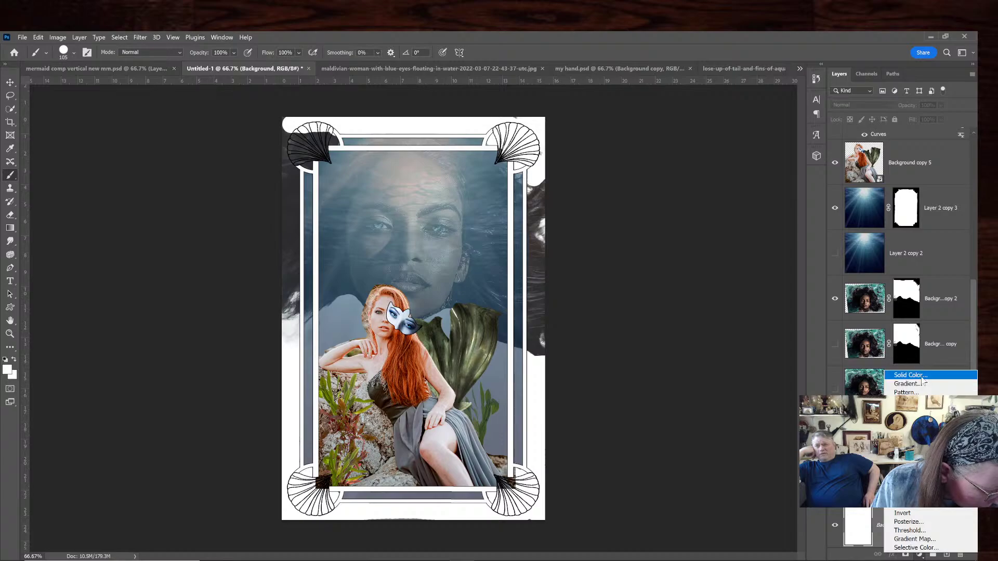
{"action": "left_click", "coordinate": [921, 375]}
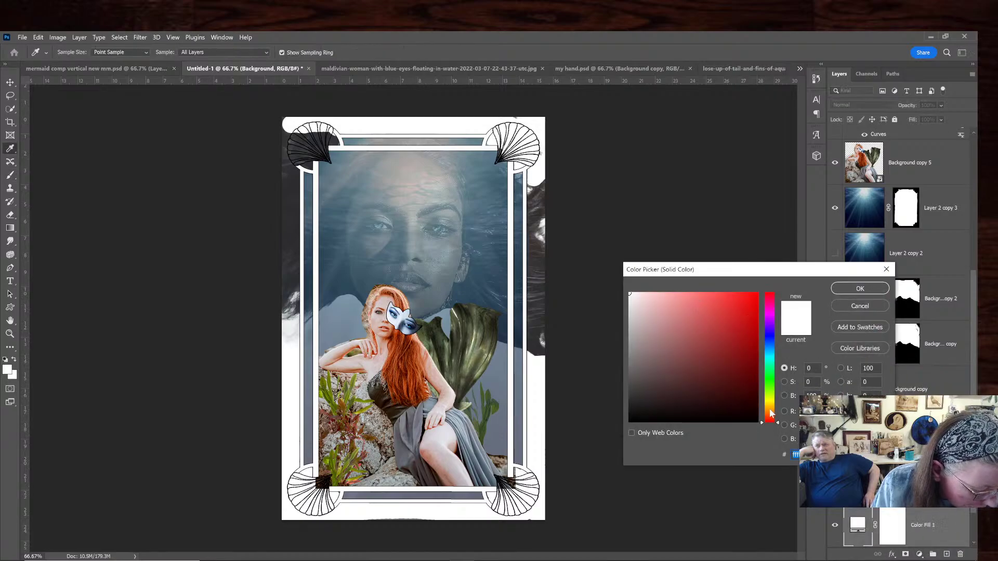
{"action": "left_click", "coordinate": [769, 409]}
{"action": "left_click", "coordinate": [667, 311]}
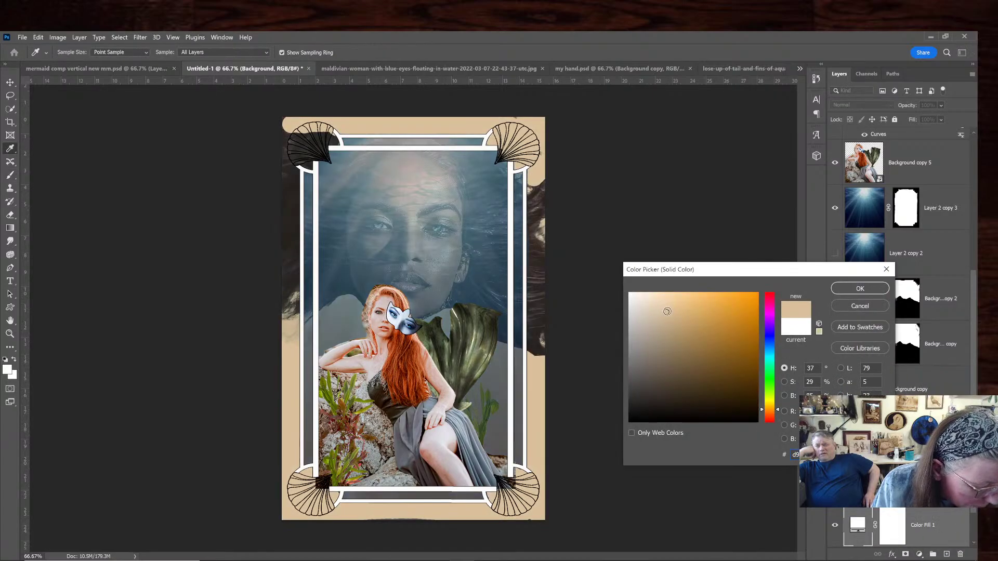
{"action": "left_click", "coordinate": [870, 289]}
Paint black on the Background copy 2 mask to remove the dark hair from the upper-left corner and the left and right margins
{"action": "left_click", "coordinate": [948, 307]}
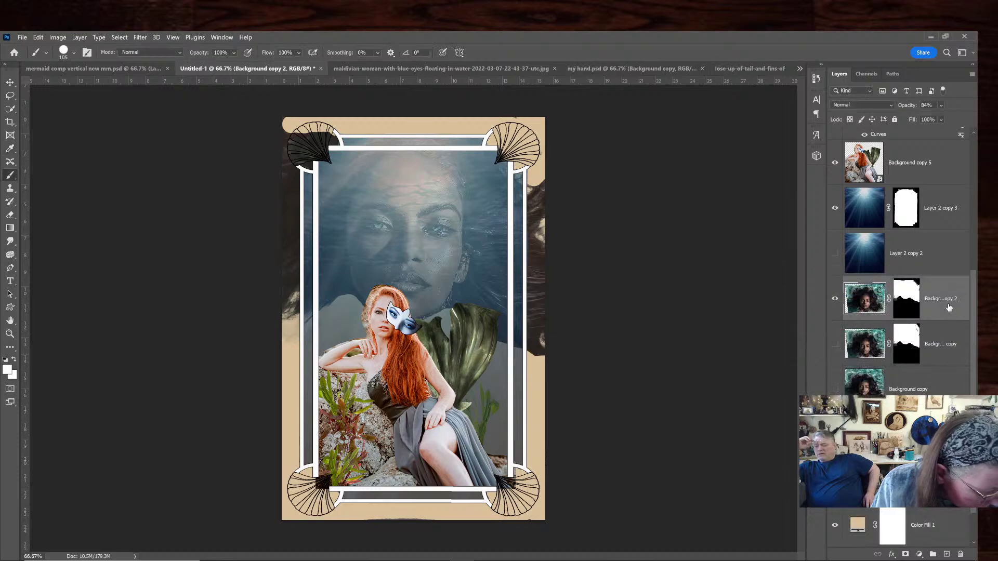
{"action": "left_click", "coordinate": [906, 307]}
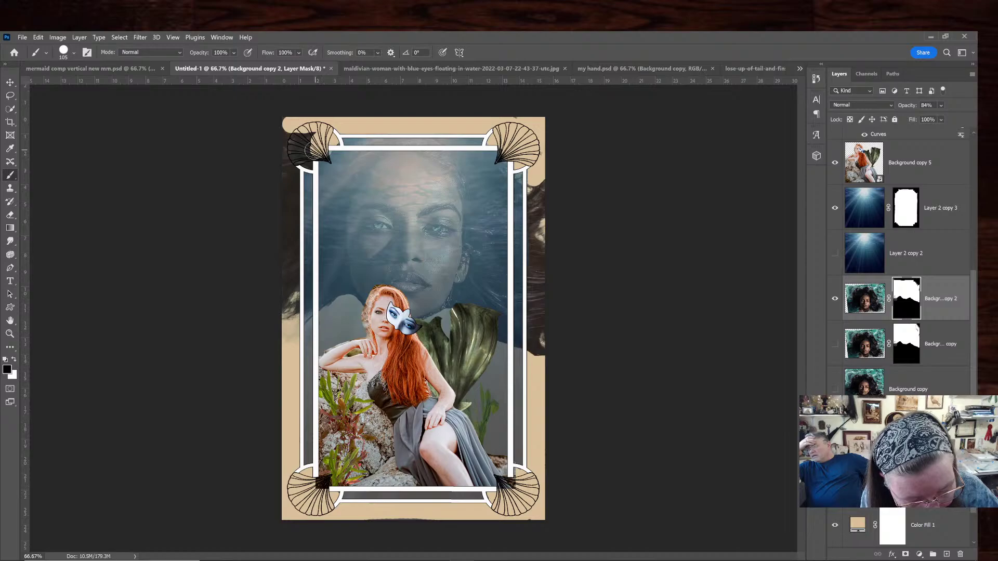
{"action": "mouse_move", "coordinate": [311, 151]}
{"action": "left_mouse_down"}
{"action": "mouse_move", "coordinate": [293, 163]}
{"action": "mouse_move", "coordinate": [284, 321]}
{"action": "mouse_move", "coordinate": [295, 337]}
{"action": "left_mouse_up"}
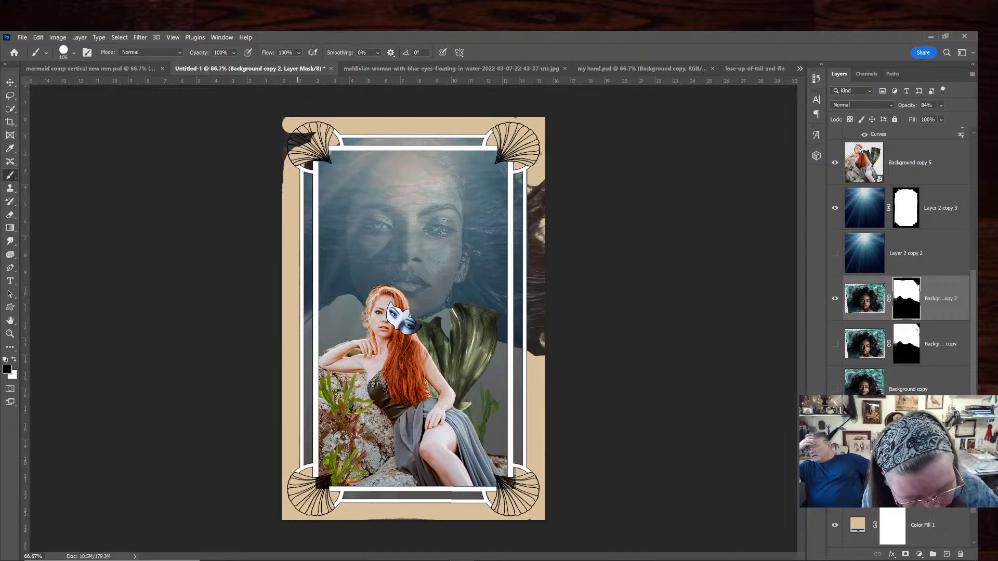
{"action": "mouse_move", "coordinate": [311, 139]}
{"action": "left_mouse_down"}
{"action": "mouse_move", "coordinate": [294, 143]}
{"action": "mouse_move", "coordinate": [285, 129]}
{"action": "mouse_move", "coordinate": [273, 197]}
{"action": "left_mouse_up"}
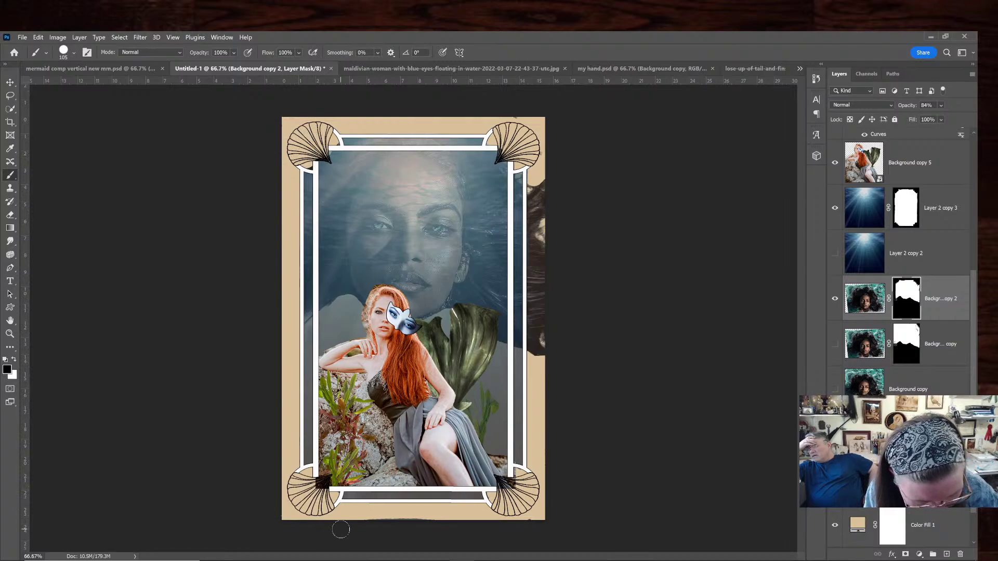
{"action": "mouse_move", "coordinate": [541, 169]}
{"action": "left_mouse_down"}
{"action": "mouse_move", "coordinate": [538, 249]}
{"action": "mouse_move", "coordinate": [541, 211]}
{"action": "mouse_move", "coordinate": [527, 177]}
{"action": "left_mouse_up"}
{"action": "left_click_drag", "start_coordinate": [536, 213], "coordinate": [536, 357]}
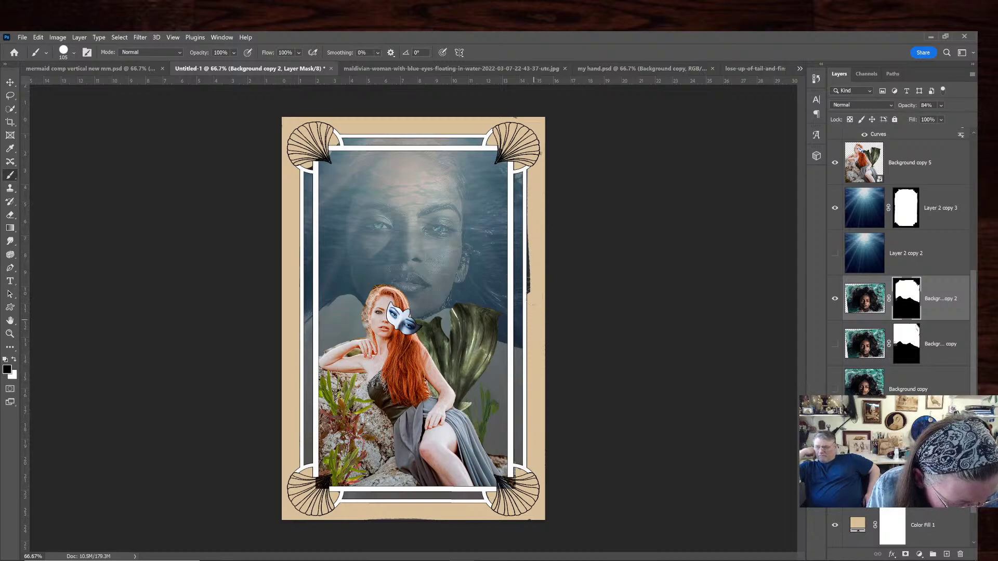
{"action": "left_click_drag", "start_coordinate": [537, 291], "coordinate": [535, 244]}
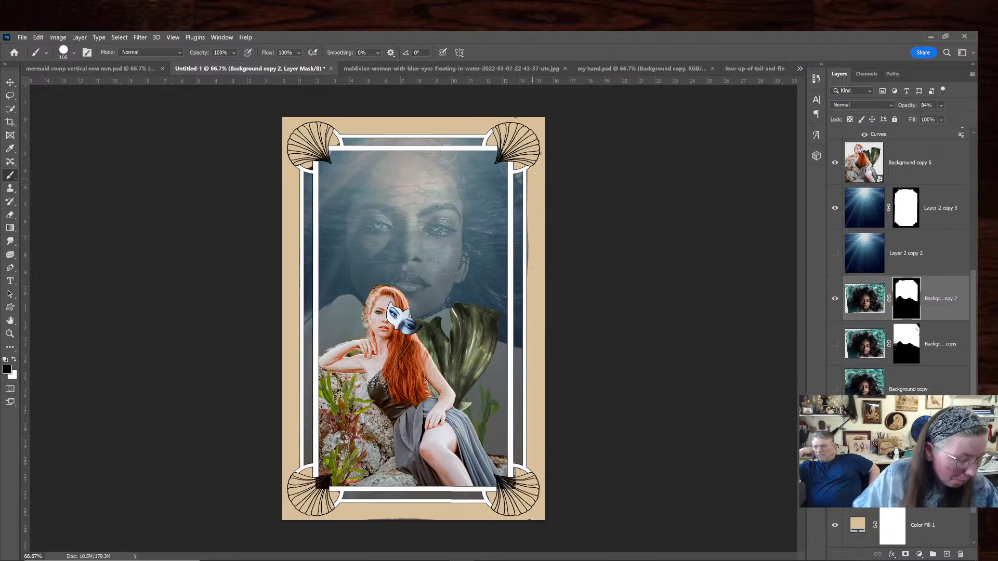
Show the masked Background copy and Layer 2 copy 2, and hide Background copy 2 to bring back the unconfined water version
{"action": "left_click", "coordinate": [835, 344]}
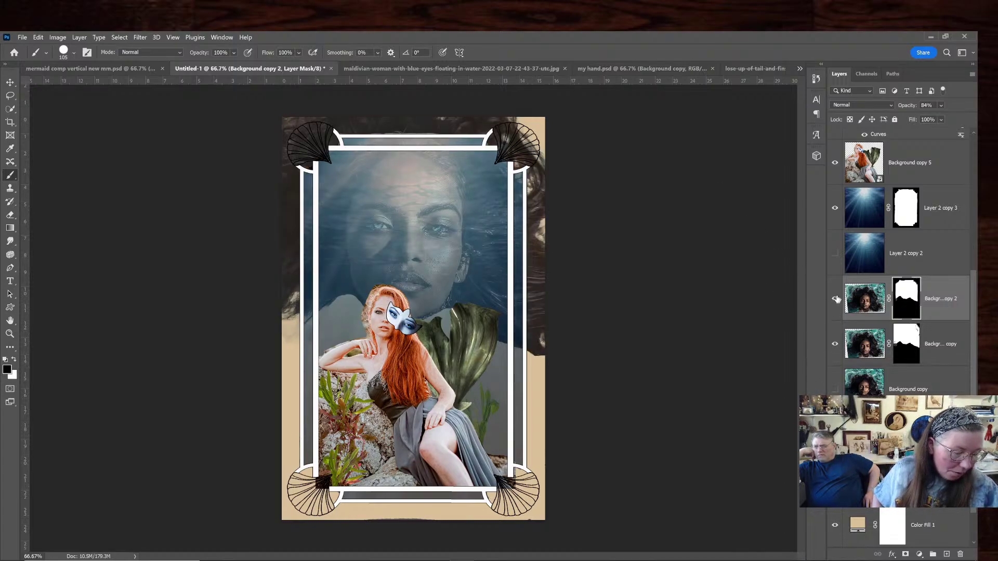
{"action": "left_click", "coordinate": [836, 299]}
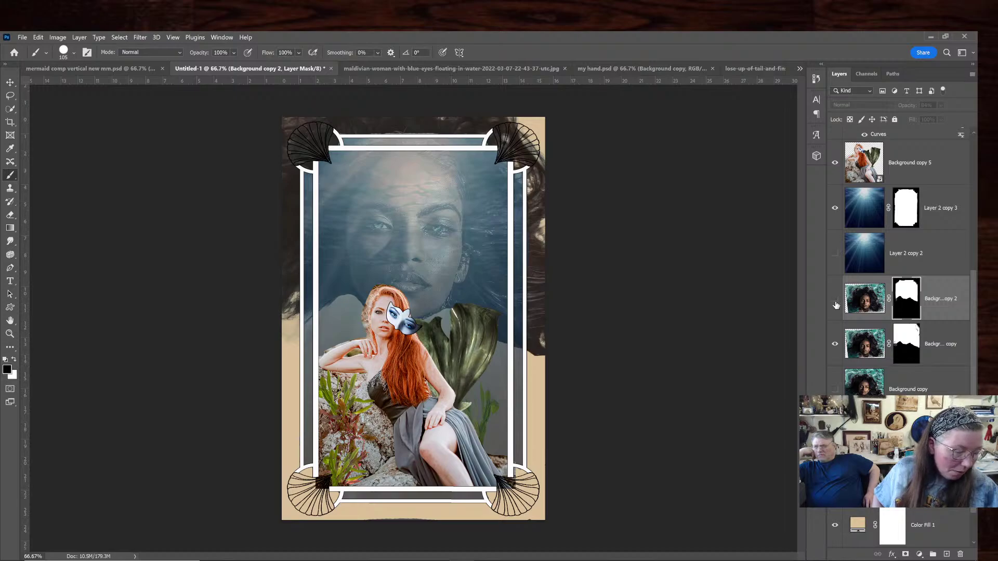
{"action": "left_click", "coordinate": [835, 253]}
{"action": "left_click", "coordinate": [835, 208]}
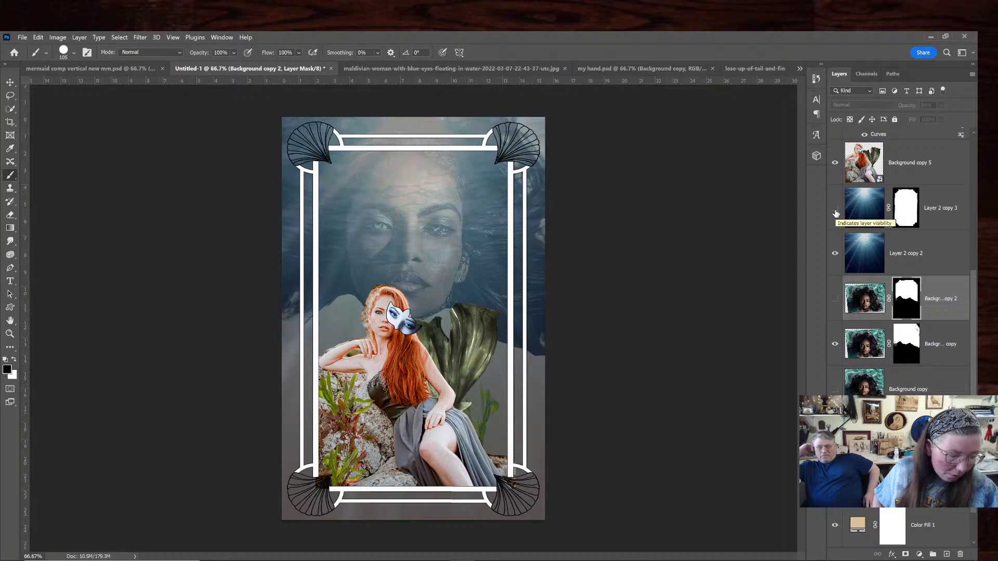
{"action": "left_click", "coordinate": [835, 210]}
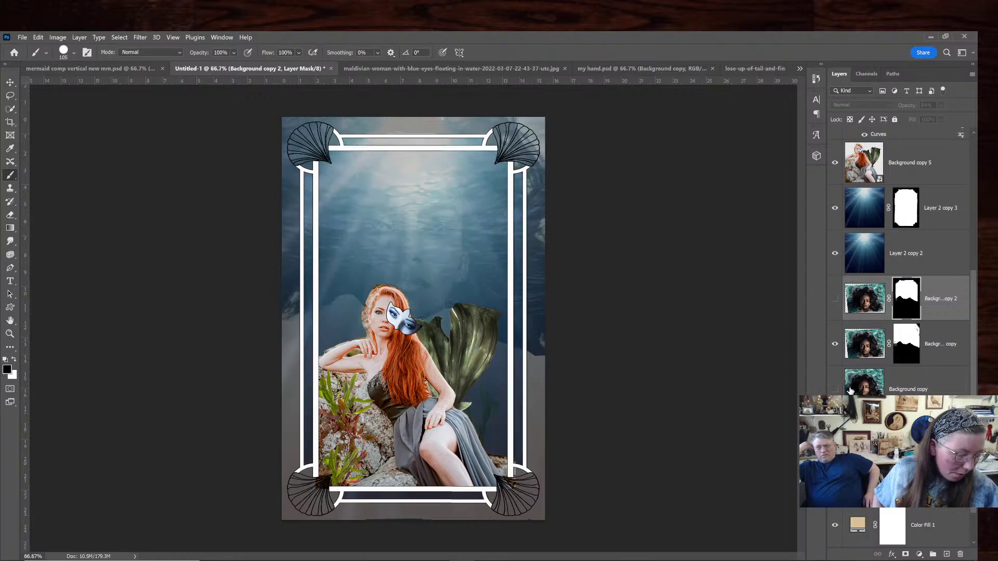
{"action": "left_click", "coordinate": [835, 526]}
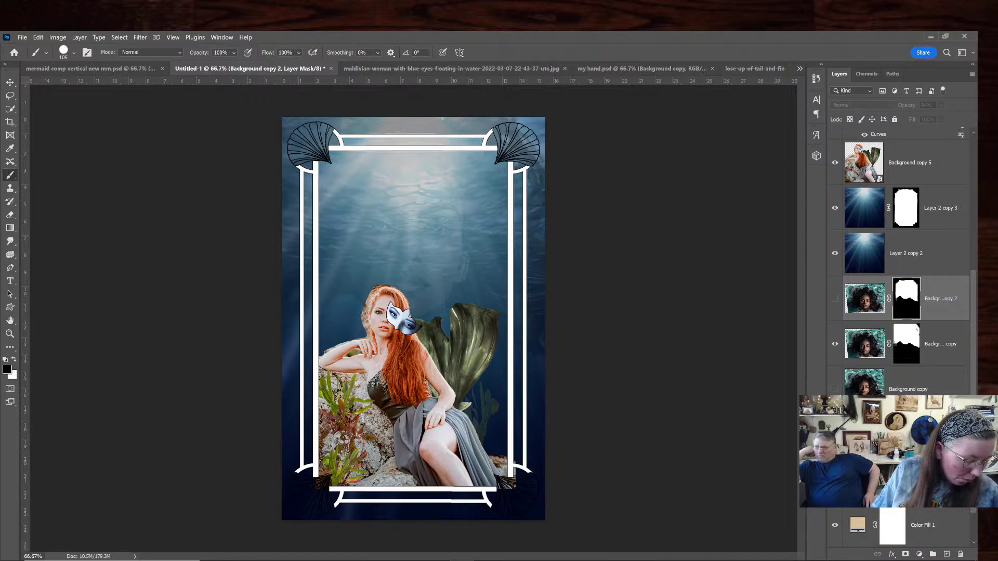
Group the masked Background copy layer and Layer 2 copy 2 into a new group named 1
{"action": "left_click", "coordinate": [954, 327]}
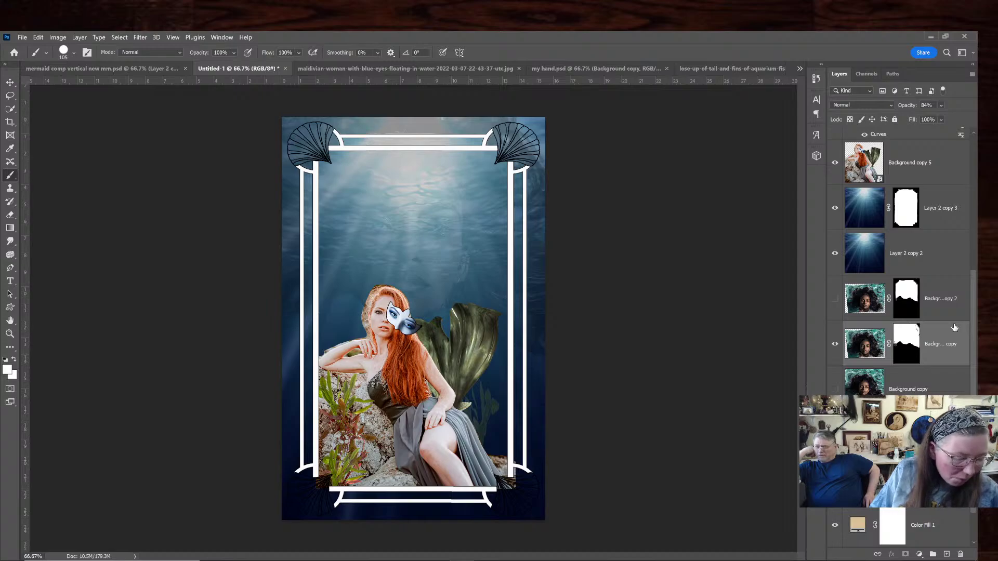
{"action": "left_click", "coordinate": [956, 261]}
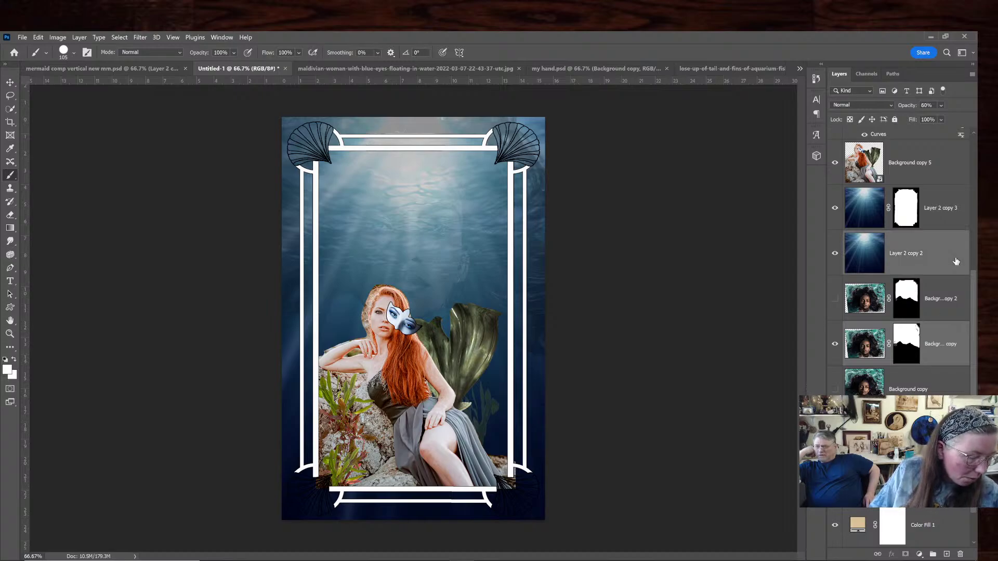
{"action": "right_click", "coordinate": [955, 259]}
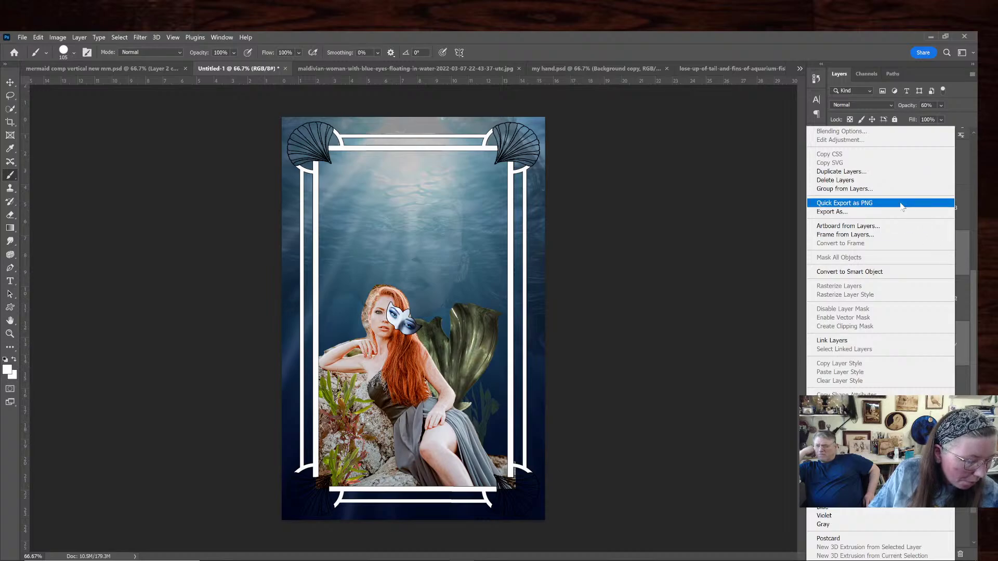
{"action": "left_click", "coordinate": [844, 189]}
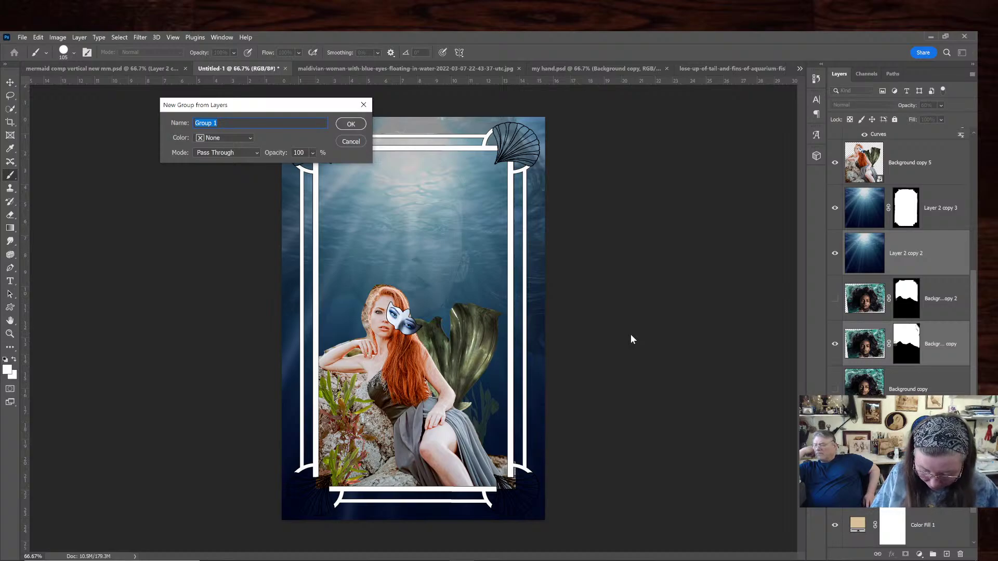
{"action": "type", "text": "1"}
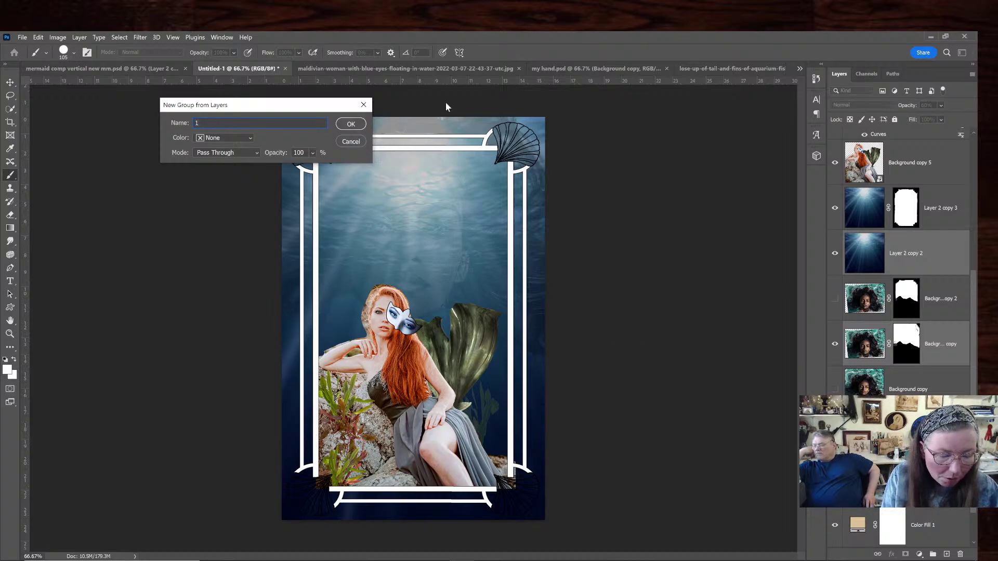
{"action": "left_click", "coordinate": [343, 124]}
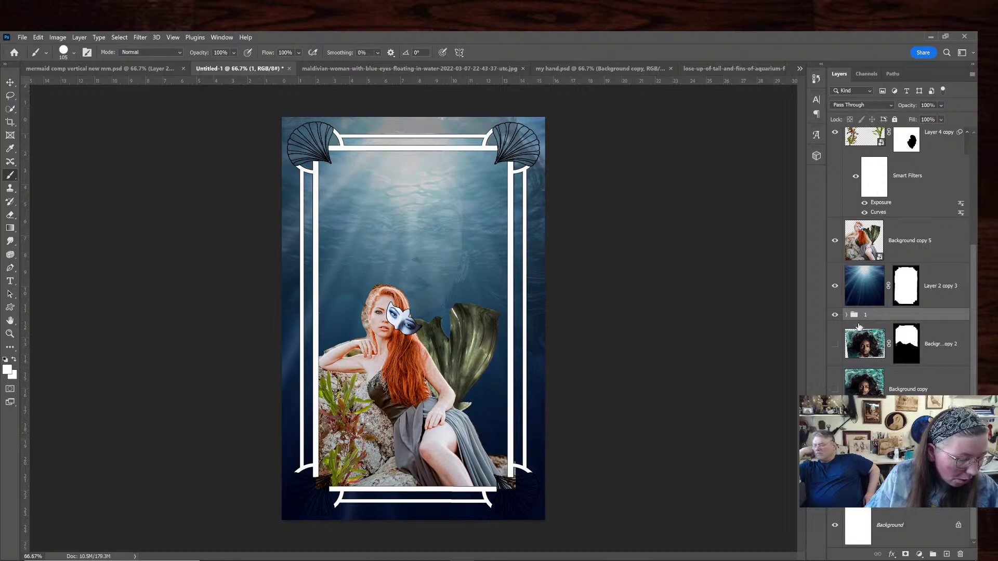
Compare the full-bleed and framed versions by switching the visibility of group 1, Background copy 2 and Layer 2 copy 3
{"action": "left_click", "coordinate": [836, 315]}
{"action": "left_click", "coordinate": [835, 316]}
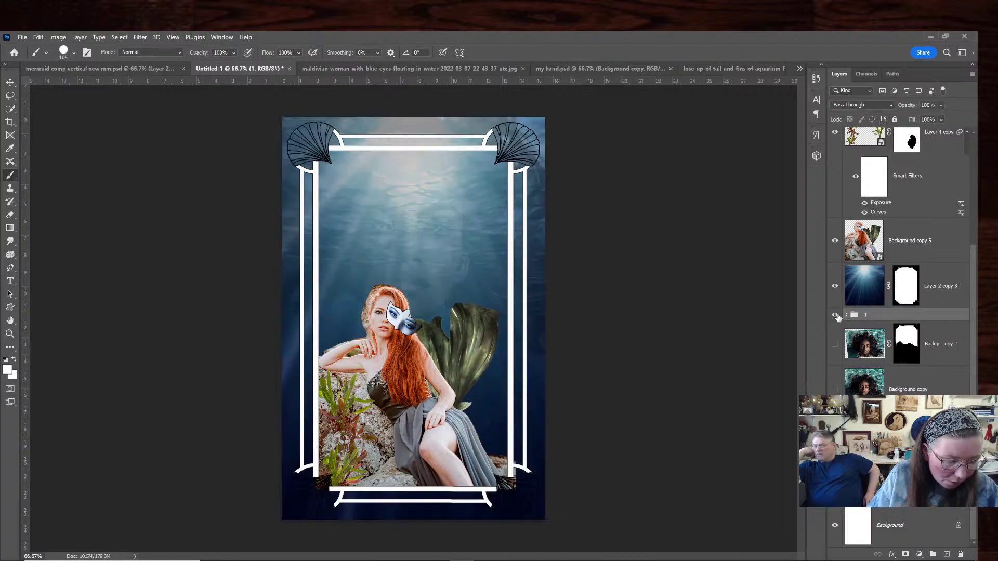
{"action": "left_click", "coordinate": [834, 345]}
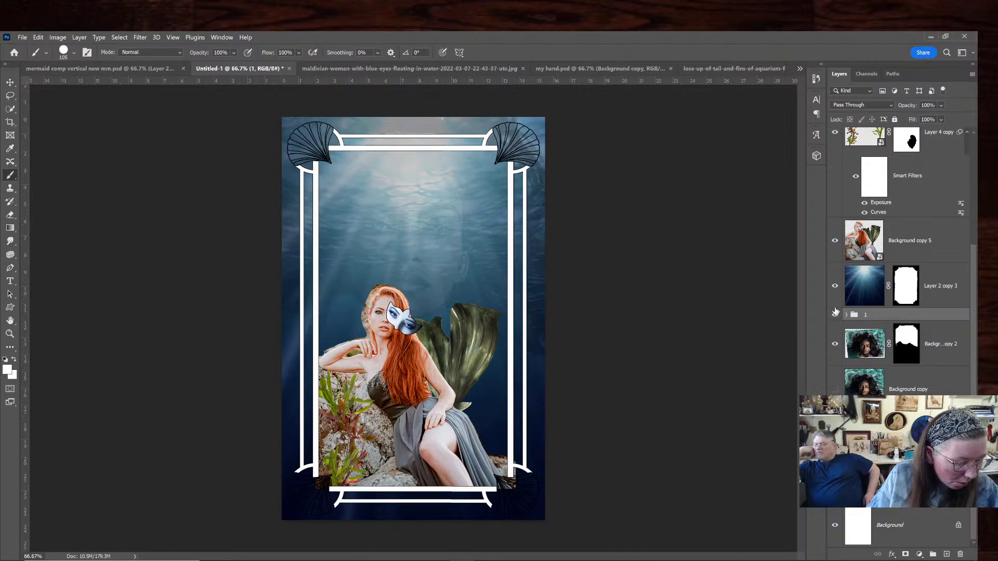
{"action": "left_click", "coordinate": [834, 286]}
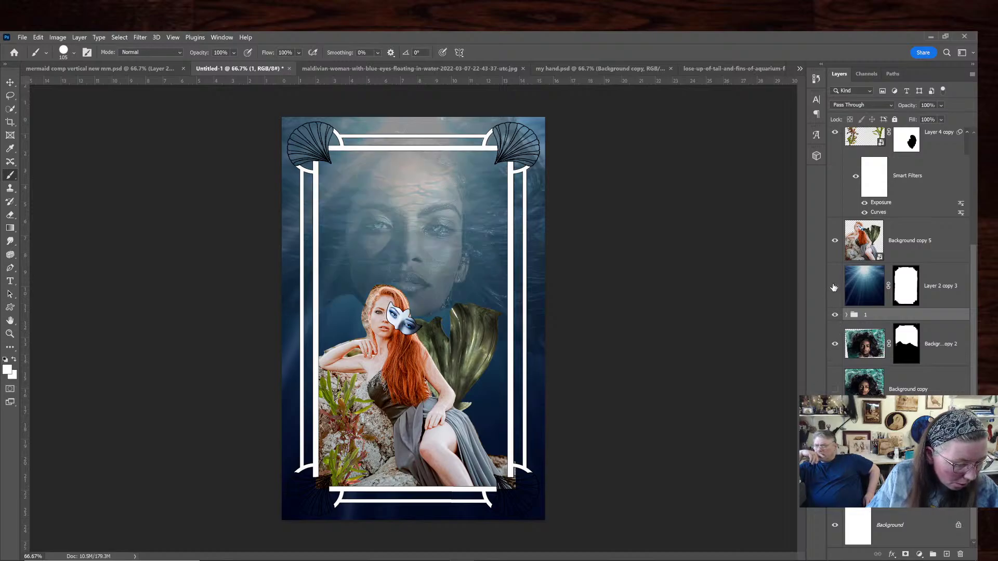
{"action": "left_click", "coordinate": [834, 287]}
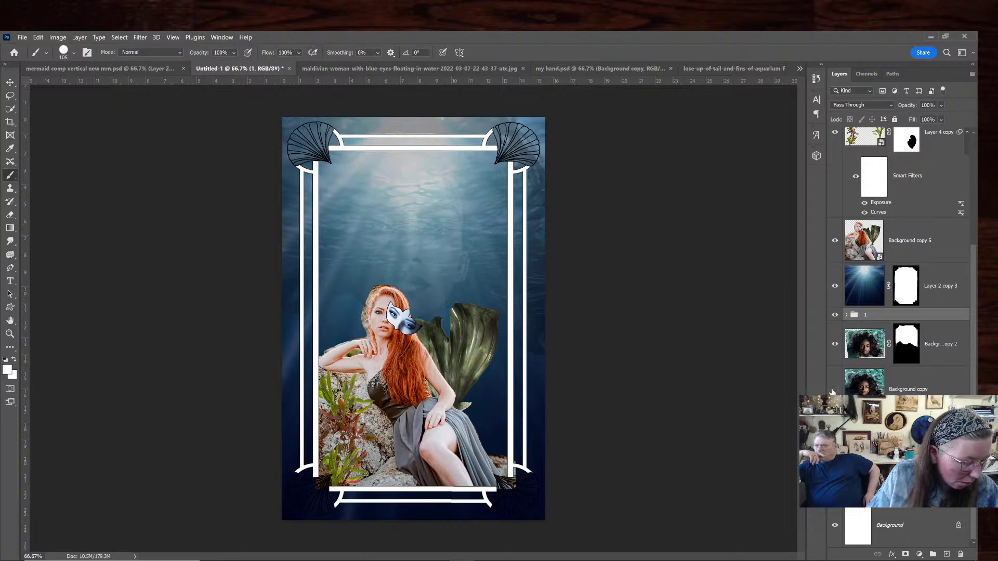
{"action": "left_click", "coordinate": [834, 345]}
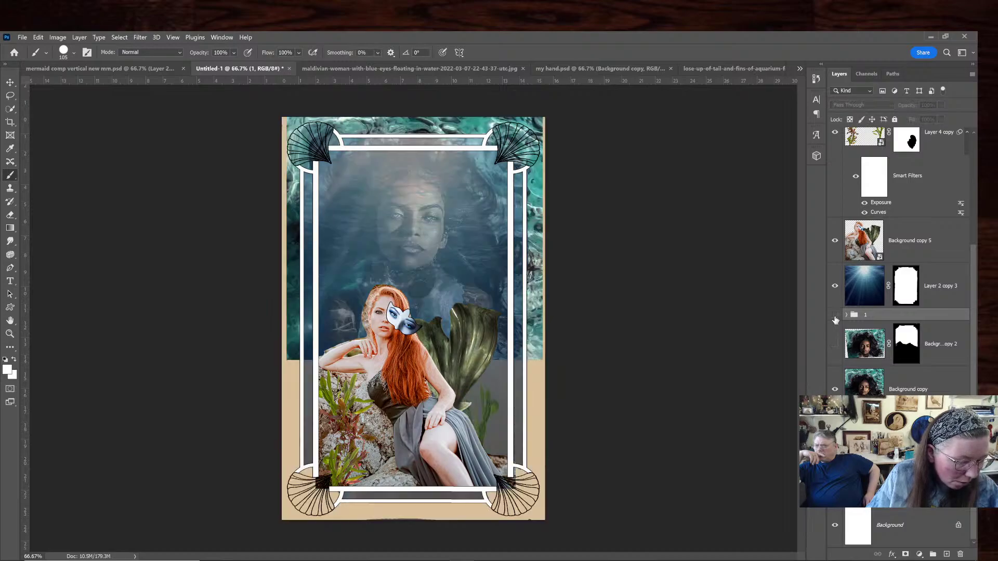
Expand group 1 and place Background copy 2 inside it, visible and directly below Layer 2 copy 2
{"action": "left_click", "coordinate": [846, 316]}
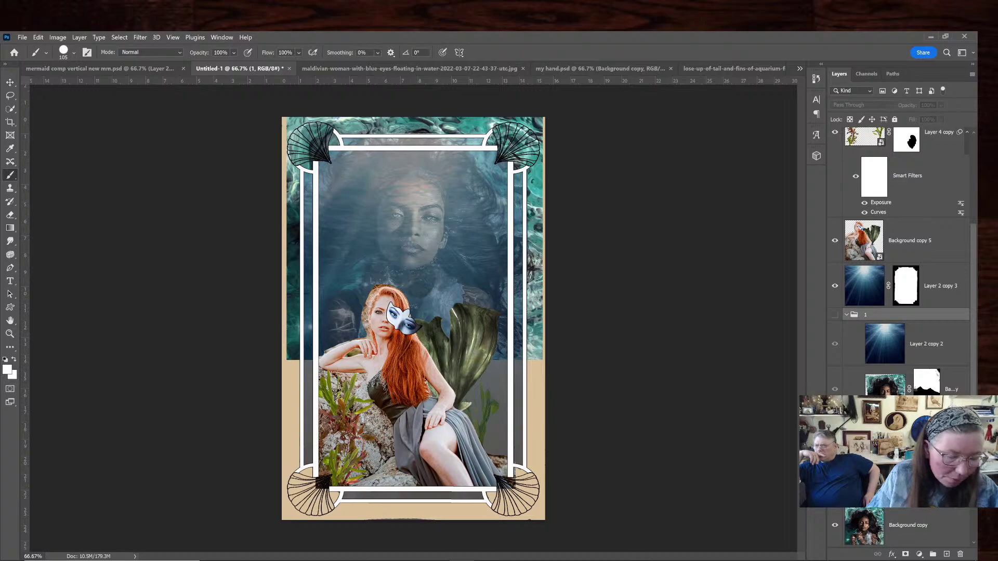
{"action": "left_click", "coordinate": [835, 390]}
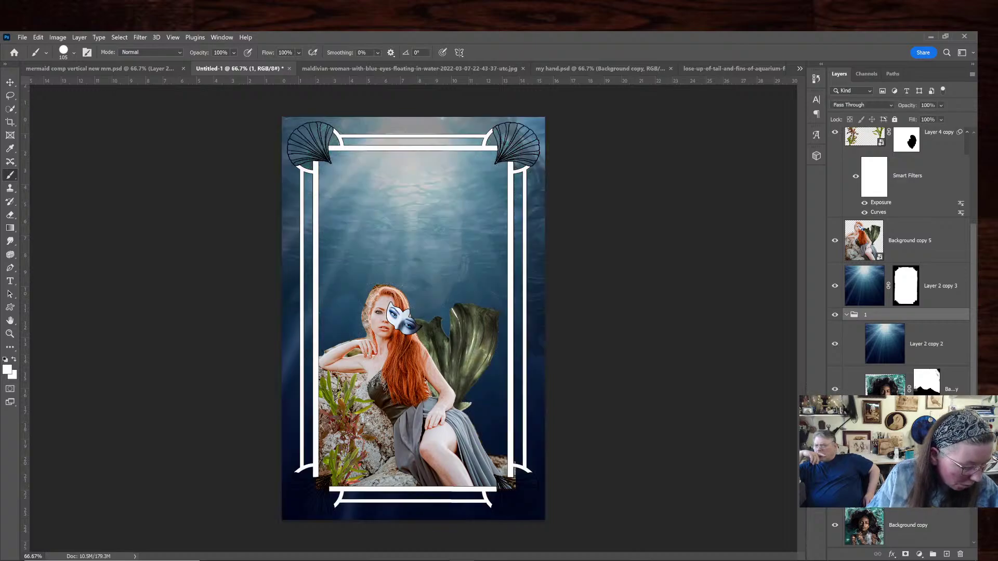
{"action": "left_click_drag", "start_coordinate": [918, 387], "coordinate": [918, 317]}
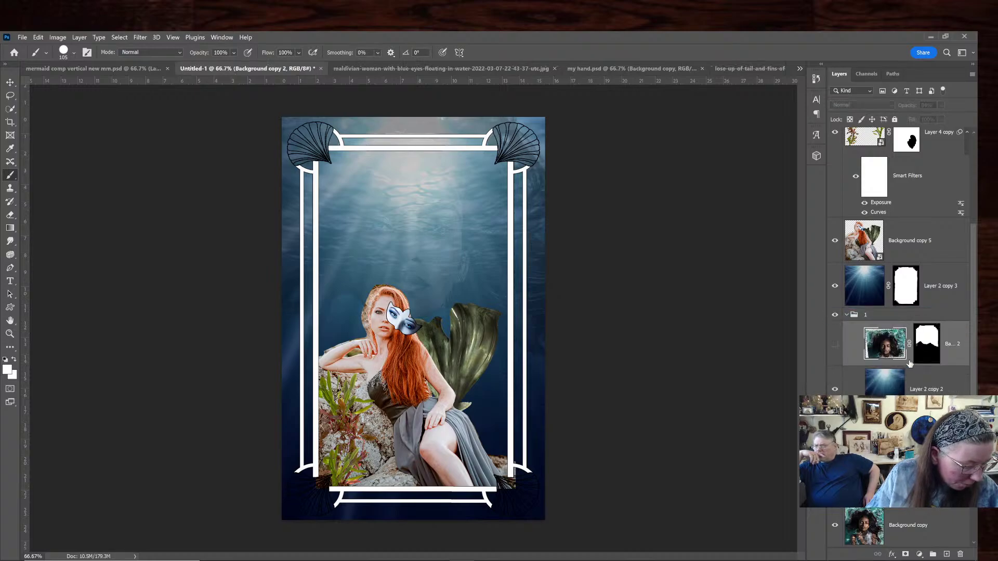
{"action": "left_click_drag", "start_coordinate": [910, 366], "coordinate": [910, 327]}
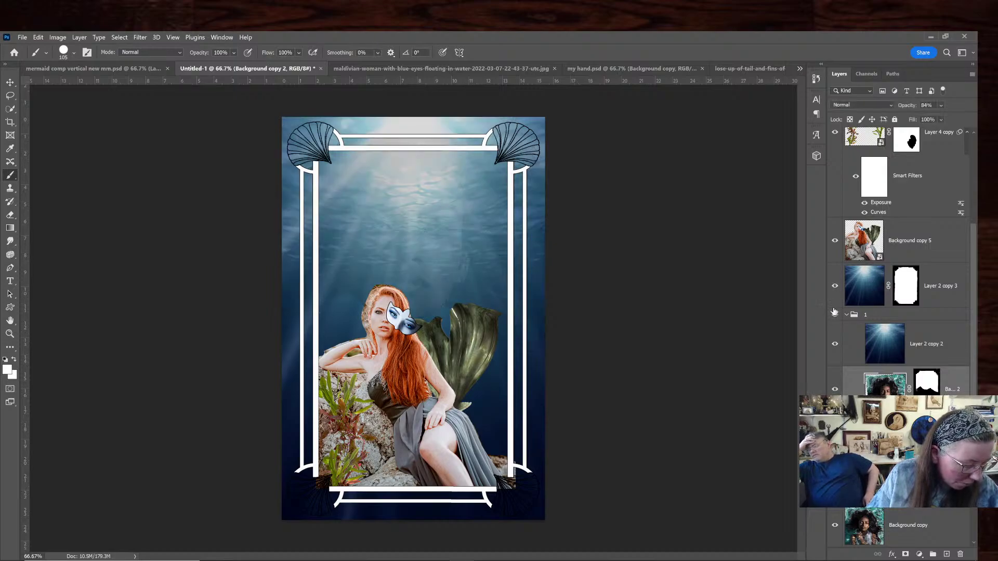
Collapse group 1 and move it above Layer 2 copy 3, directly below the Background copy 5 layer
{"action": "left_click", "coordinate": [834, 286]}
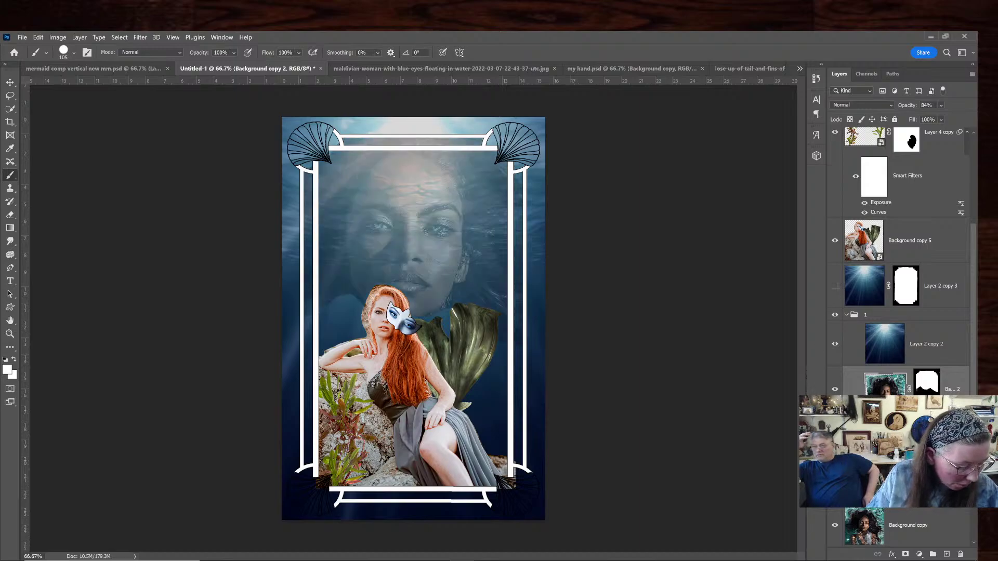
{"action": "left_click", "coordinate": [847, 315]}
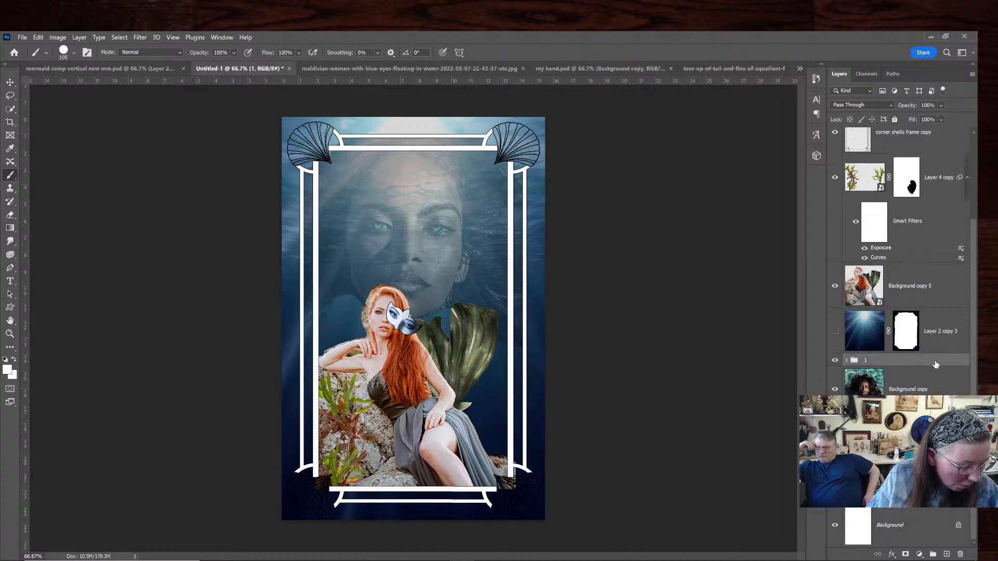
{"action": "left_click_drag", "start_coordinate": [936, 362], "coordinate": [931, 317]}
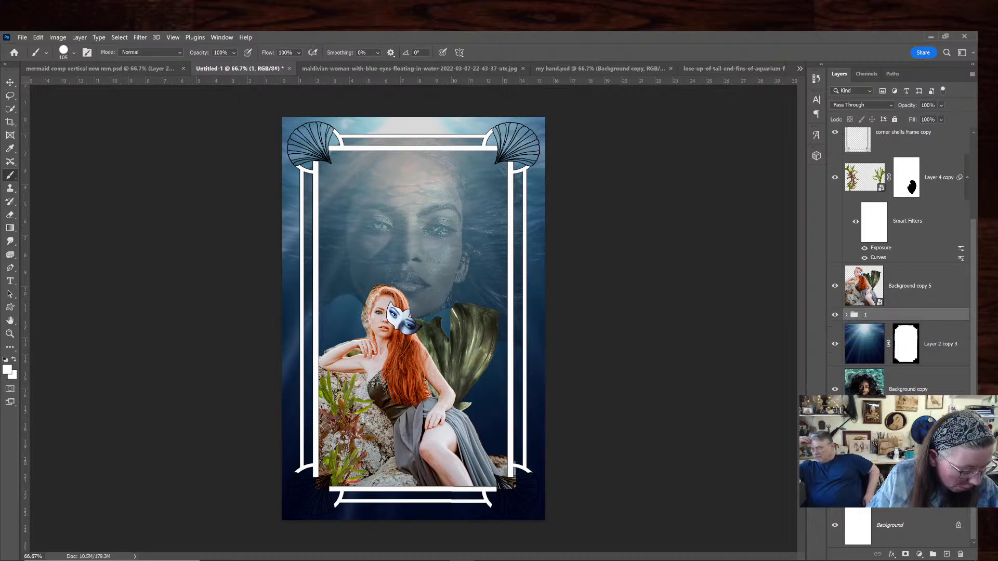
Compare the composition with and without group 1, and look through the layer stack and the group's contents
{"action": "left_click", "coordinate": [835, 315]}
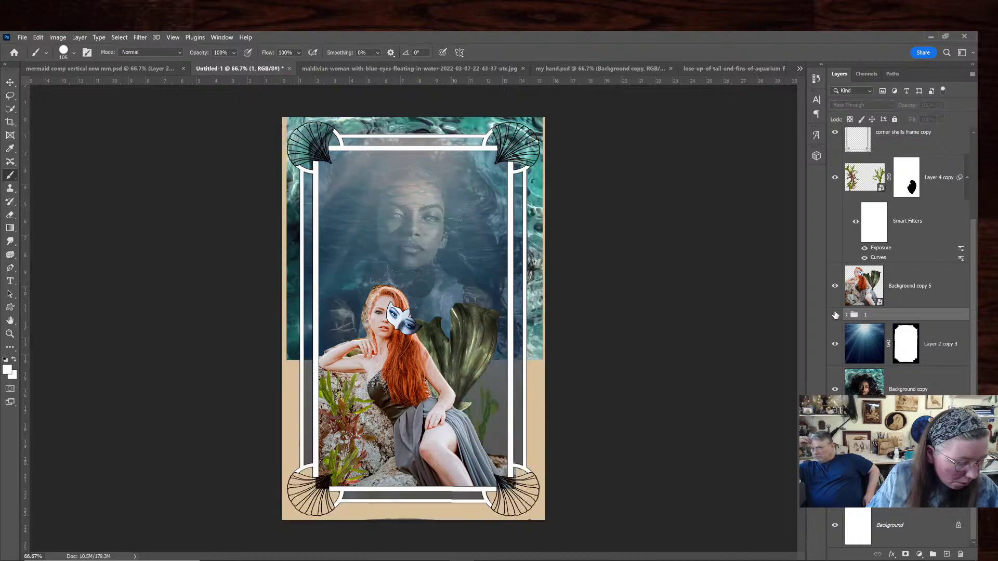
{"action": "left_click", "coordinate": [835, 315]}
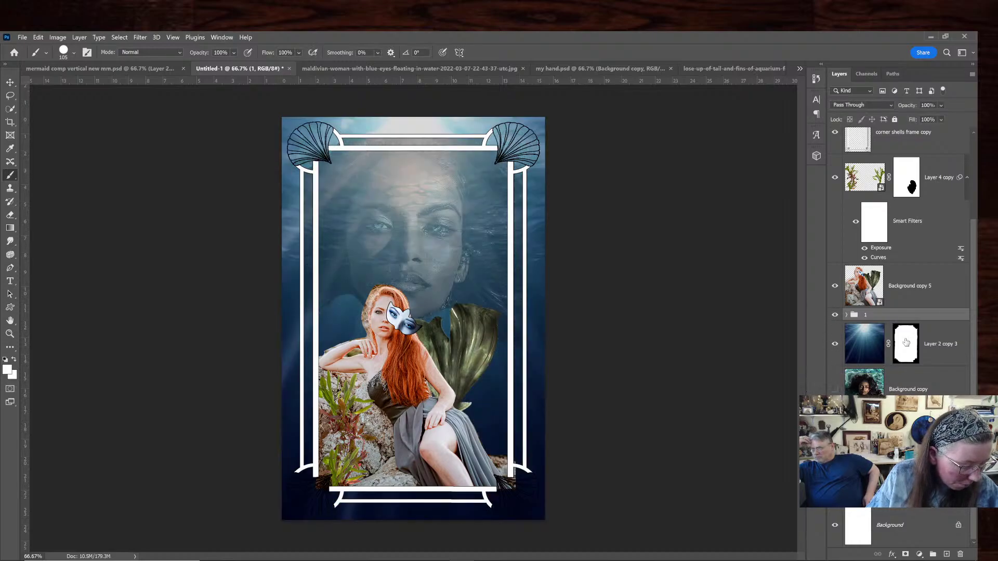
{"action": "scroll", "coordinate": [956, 387], "scroll_direction": "up", "scroll_amount": 3}
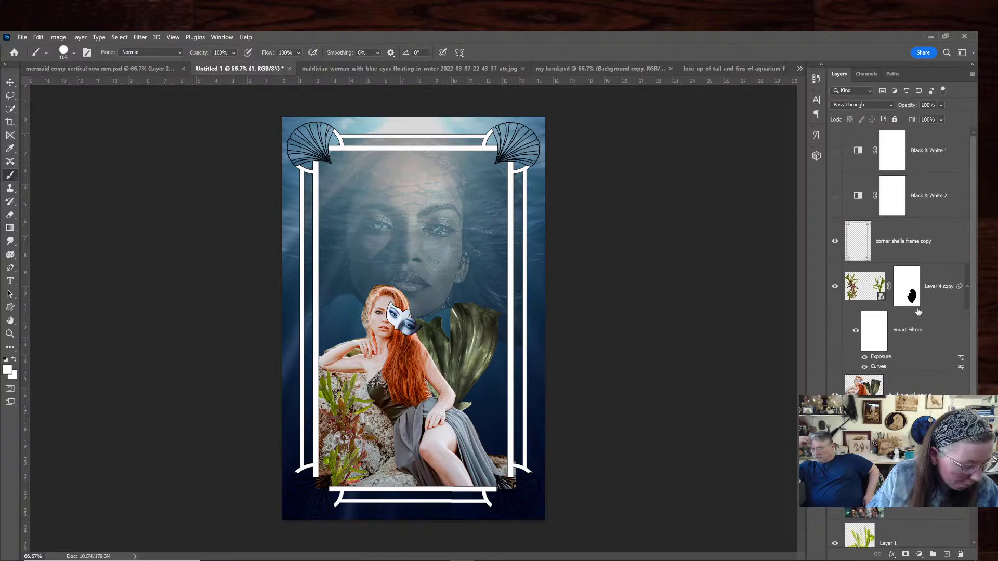
{"action": "scroll", "coordinate": [906, 296], "scroll_direction": "down", "scroll_amount": 3}
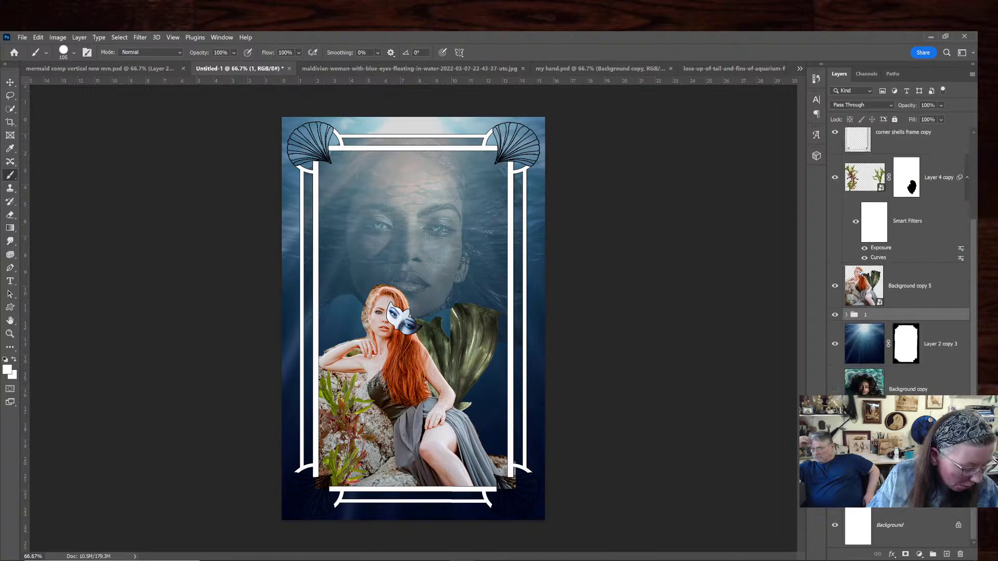
{"action": "scroll", "coordinate": [907, 296], "scroll_direction": "up", "scroll_amount": 3}
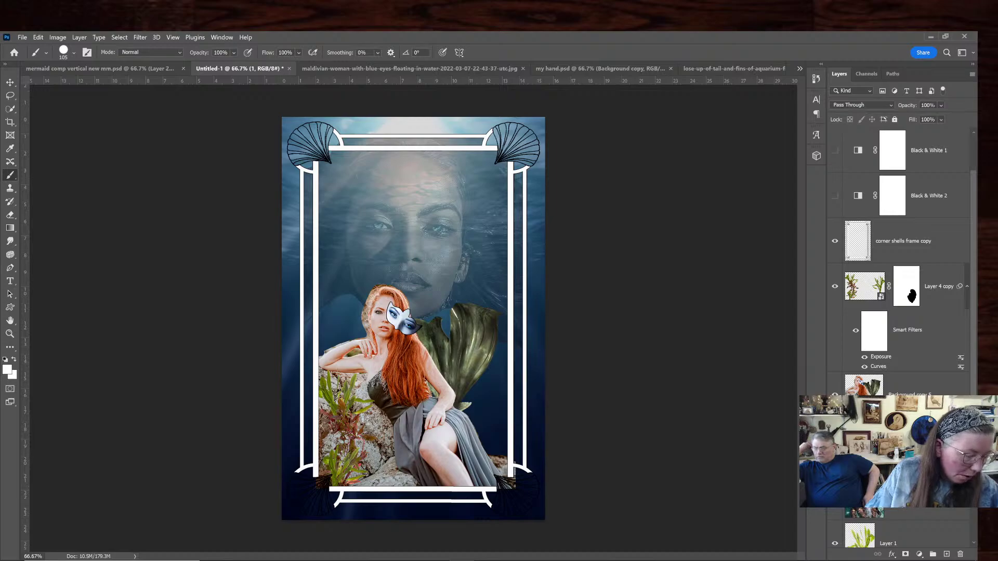
{"action": "scroll", "coordinate": [907, 296], "scroll_direction": "down", "scroll_amount": 3}
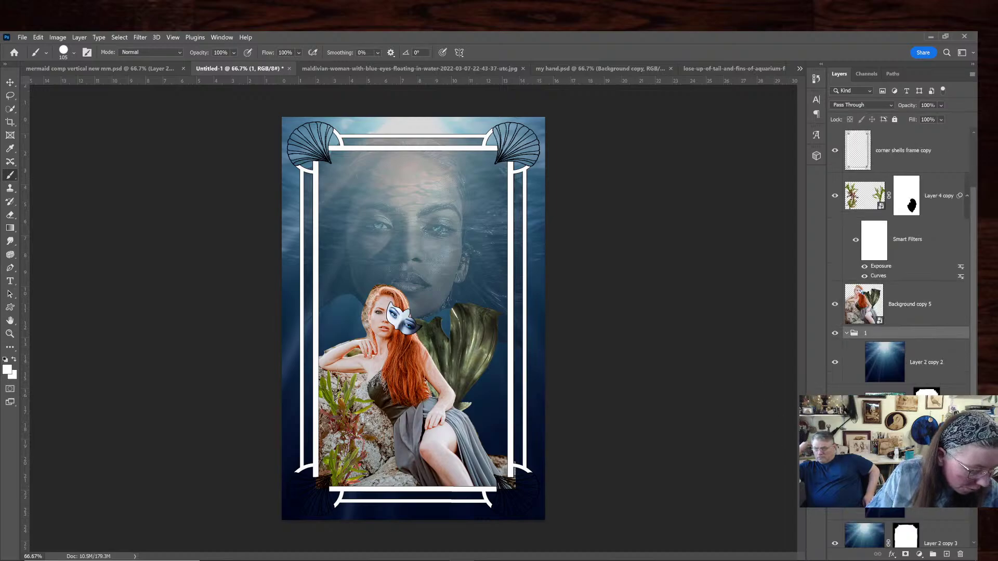
Move the hidden masked Background copy layer out of group 1 to directly below Layer 2 copy 3, collapse the group, and show the moved layer
{"action": "scroll", "coordinate": [907, 296], "scroll_direction": "down", "scroll_amount": 3}
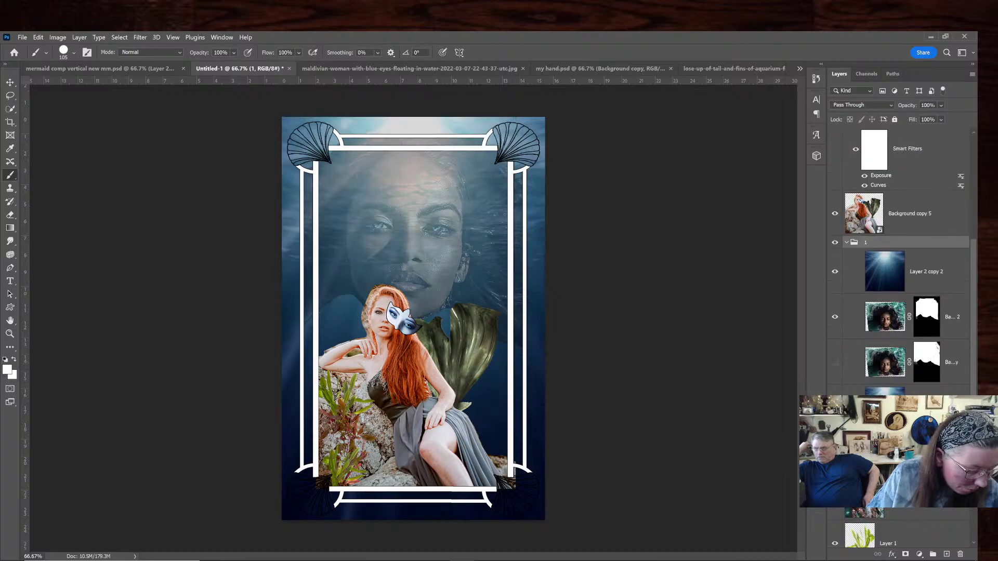
{"action": "scroll", "coordinate": [953, 303], "scroll_direction": "down", "scroll_amount": 2}
{"action": "left_click_drag", "start_coordinate": [953, 303], "coordinate": [932, 370]}
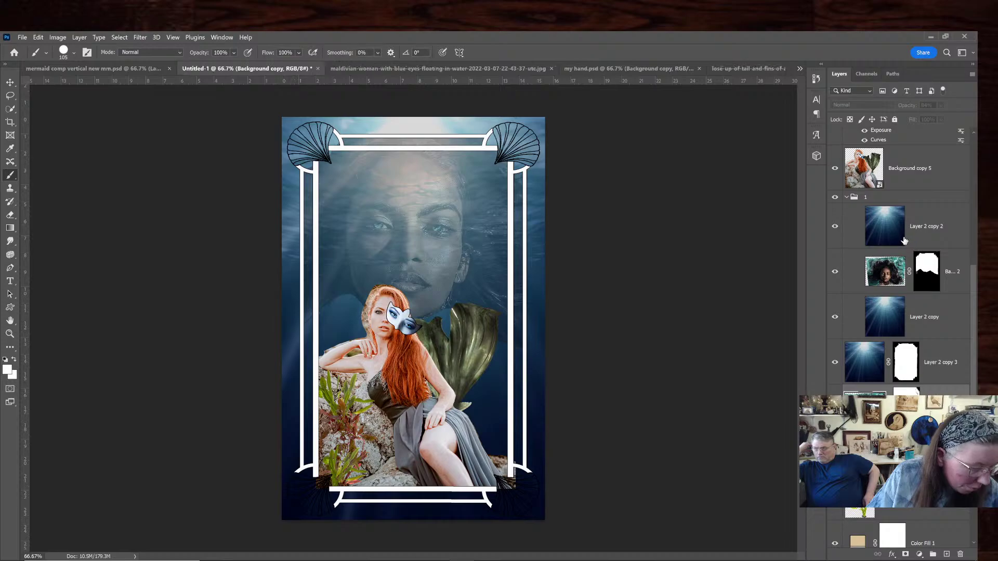
{"action": "left_click", "coordinate": [846, 197]}
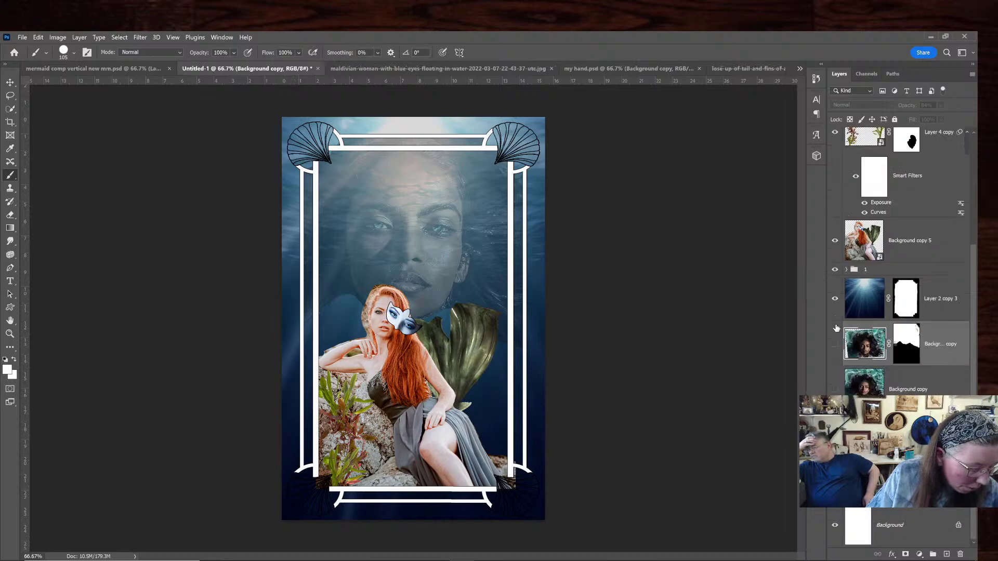
{"action": "left_click", "coordinate": [834, 344]}
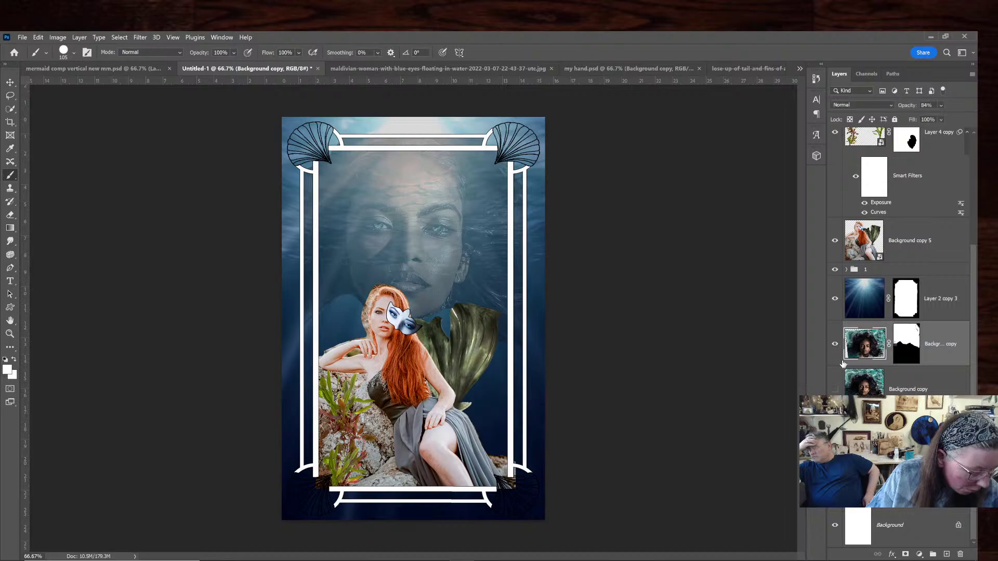
Compare the full-bleed and tan-bordered versions by switching the visibility of group 1, leaving the group hidden
{"action": "left_click", "coordinate": [835, 270]}
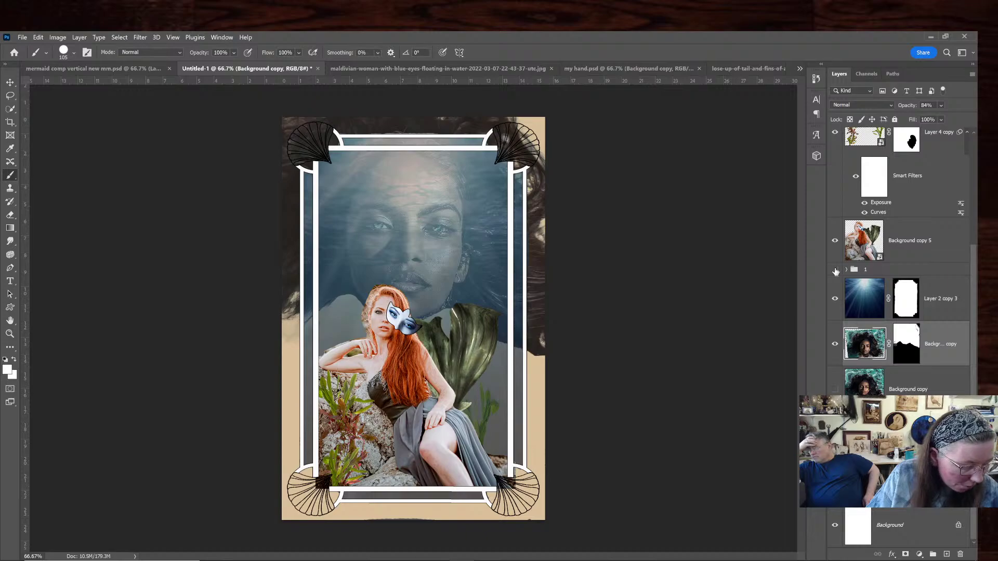
{"action": "left_click", "coordinate": [835, 270]}
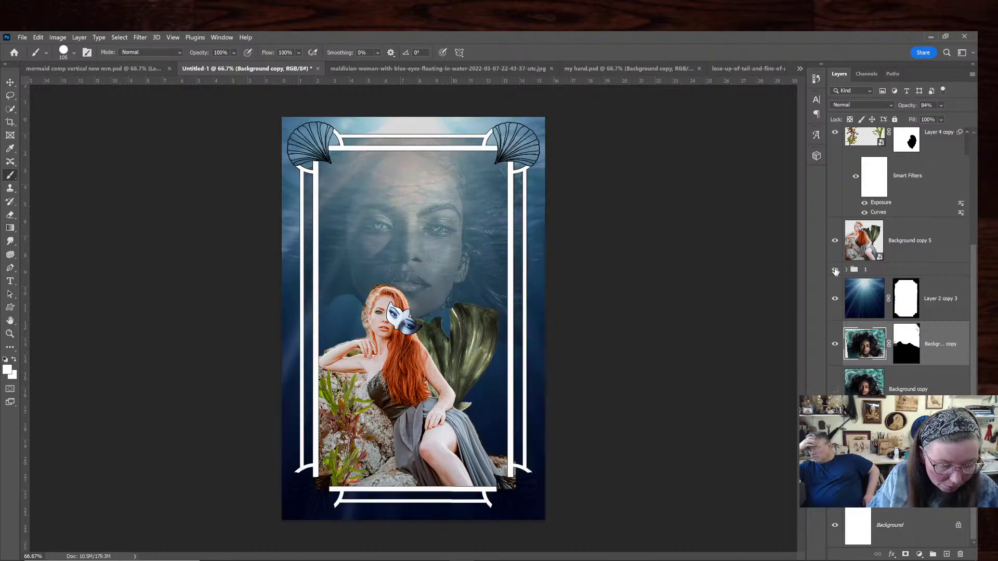
{"action": "left_click", "coordinate": [835, 271]}
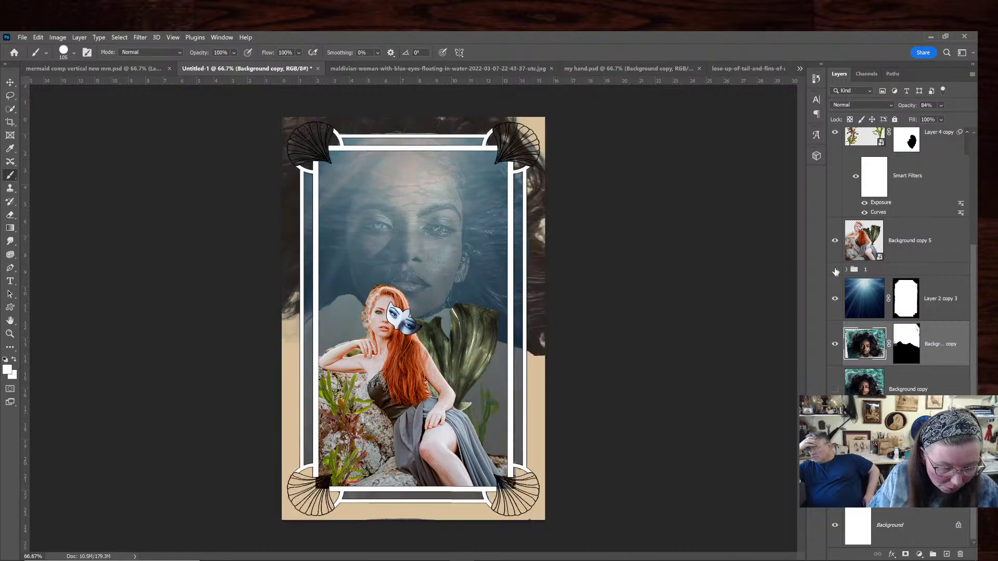
{"action": "left_click", "coordinate": [835, 270]}
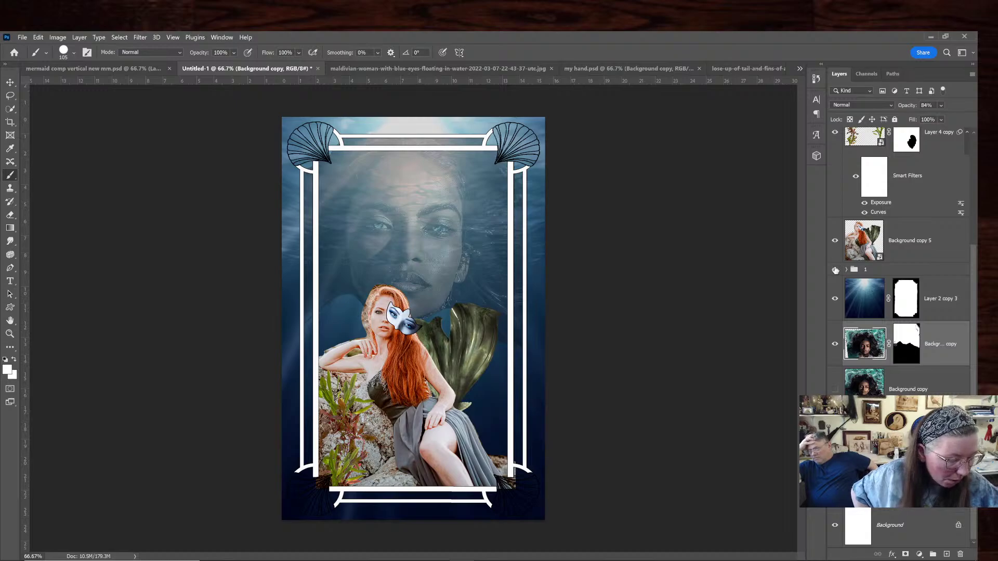
{"action": "left_click", "coordinate": [835, 271]}
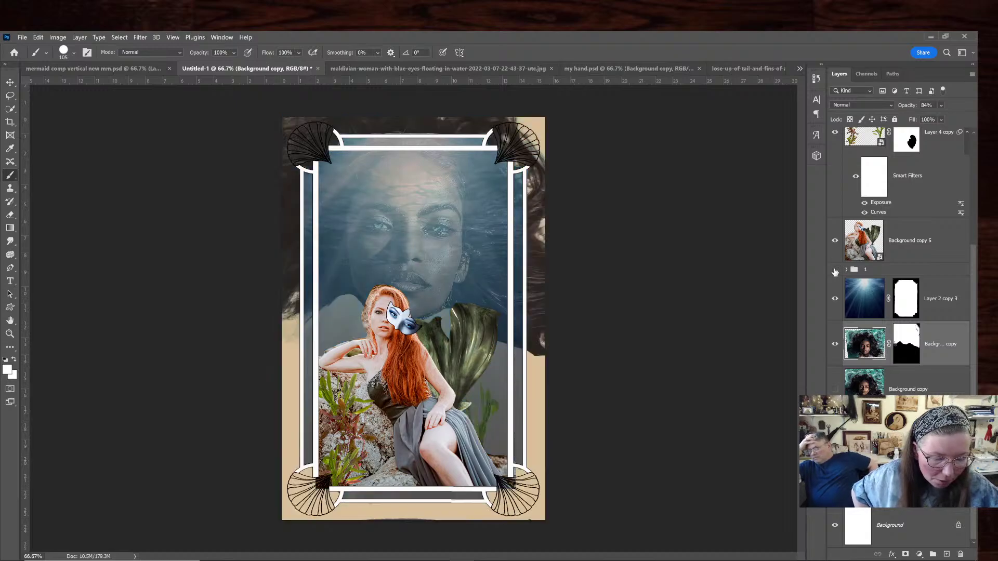
With group 1 hidden, duplicate the masked Background copy portrait layer and hide the original layer
{"action": "left_click", "coordinate": [835, 270]}
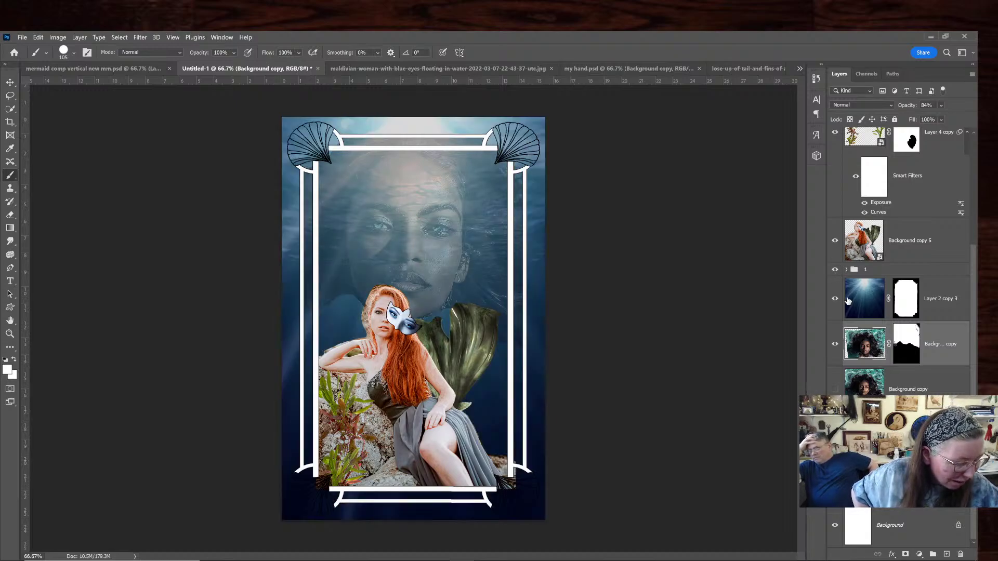
{"action": "left_click", "coordinate": [846, 270]}
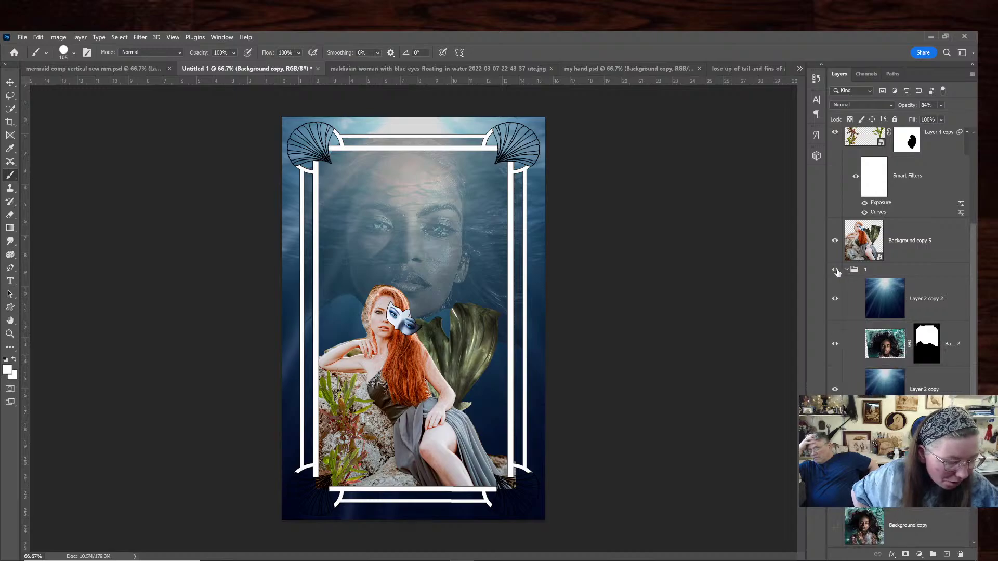
{"action": "left_click", "coordinate": [835, 270]}
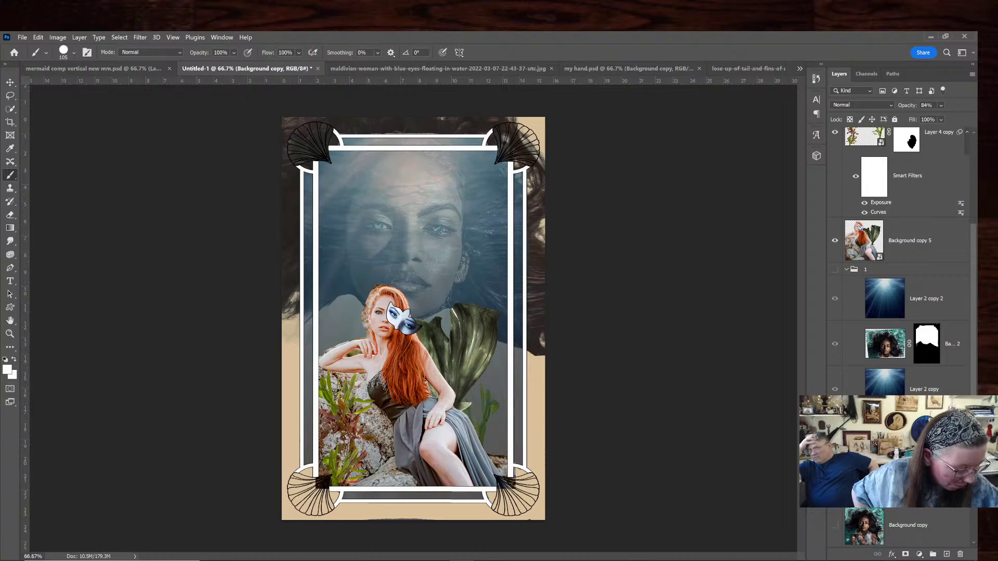
{"action": "scroll", "coordinate": [899, 260], "scroll_direction": "down", "scroll_amount": 1}
{"action": "right_click", "coordinate": [932, 442]}
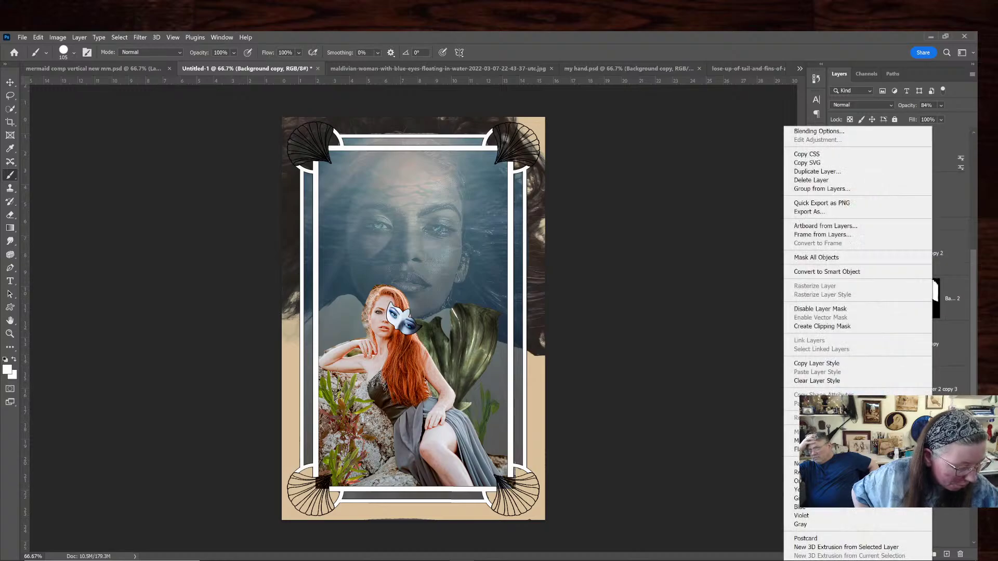
{"action": "left_click", "coordinate": [837, 172]}
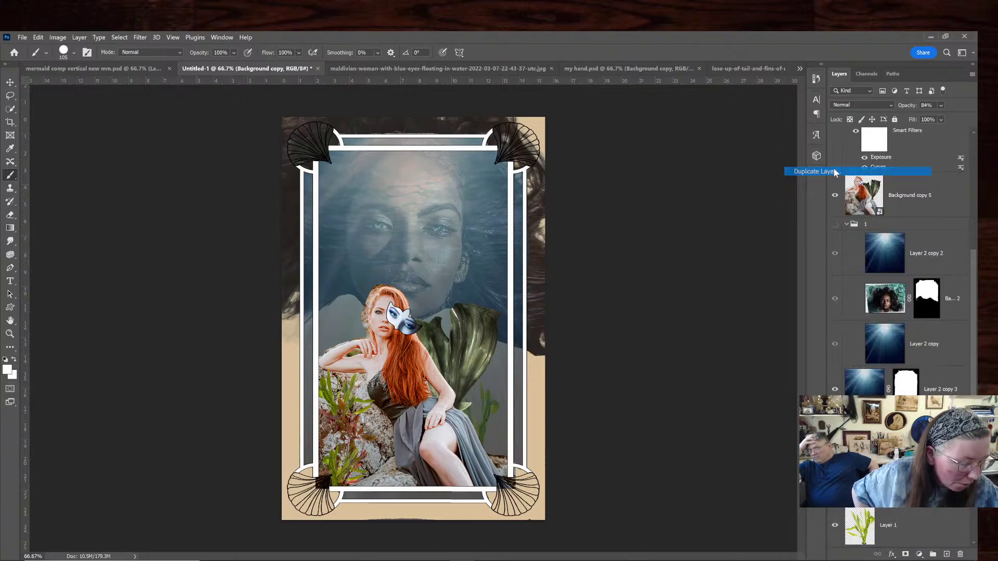
{"action": "left_click", "coordinate": [776, 190]}
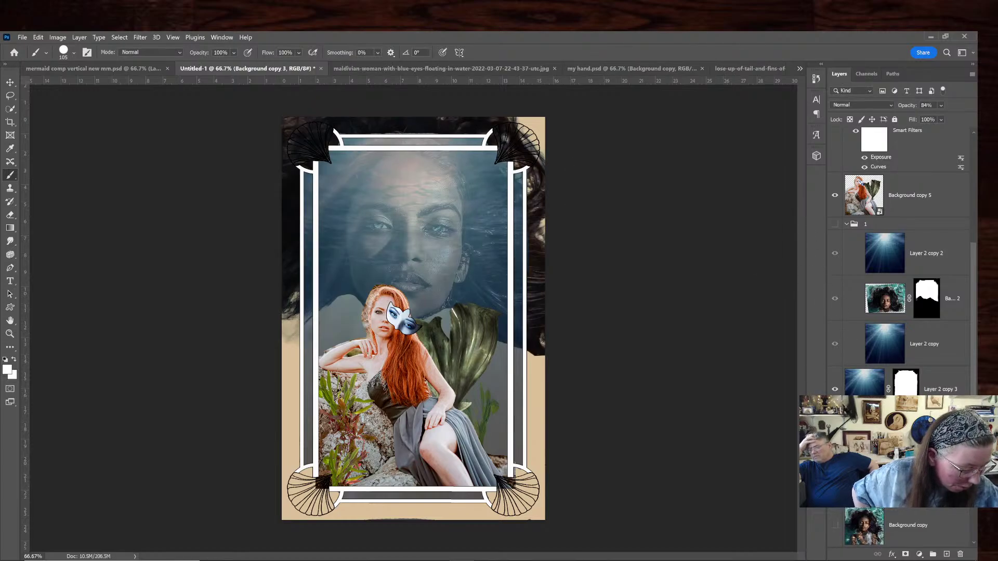
{"action": "left_click", "coordinate": [834, 480]}
Paint black on the duplicate's layer mask to hide the dark hair outside the frame along the right, top and left borders
{"action": "left_click", "coordinate": [906, 435]}
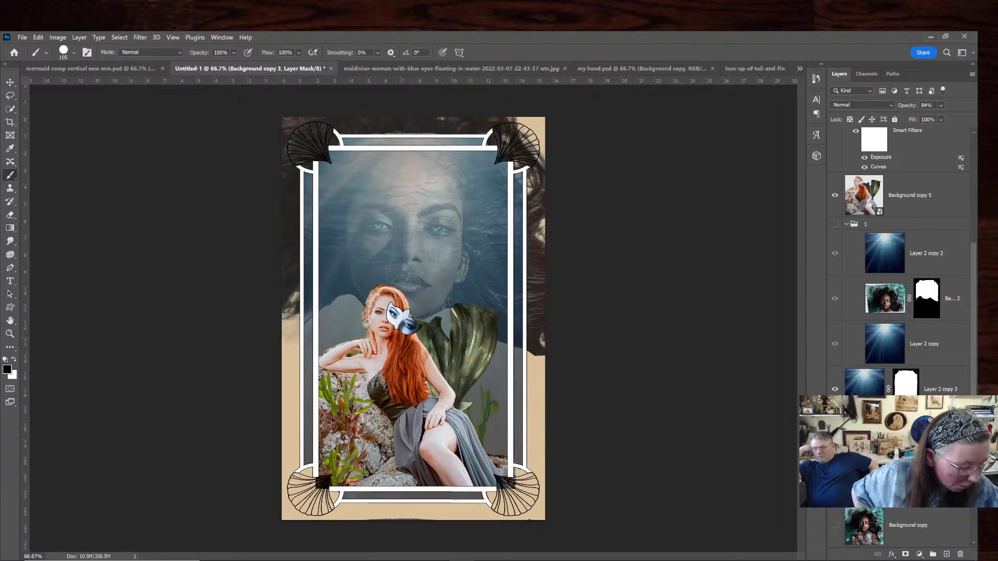
{"action": "mouse_move", "coordinate": [538, 325]}
{"action": "left_mouse_down"}
{"action": "mouse_move", "coordinate": [543, 353]}
{"action": "mouse_move", "coordinate": [539, 299]}
{"action": "mouse_move", "coordinate": [529, 317]}
{"action": "mouse_move", "coordinate": [533, 352]}
{"action": "left_mouse_up"}
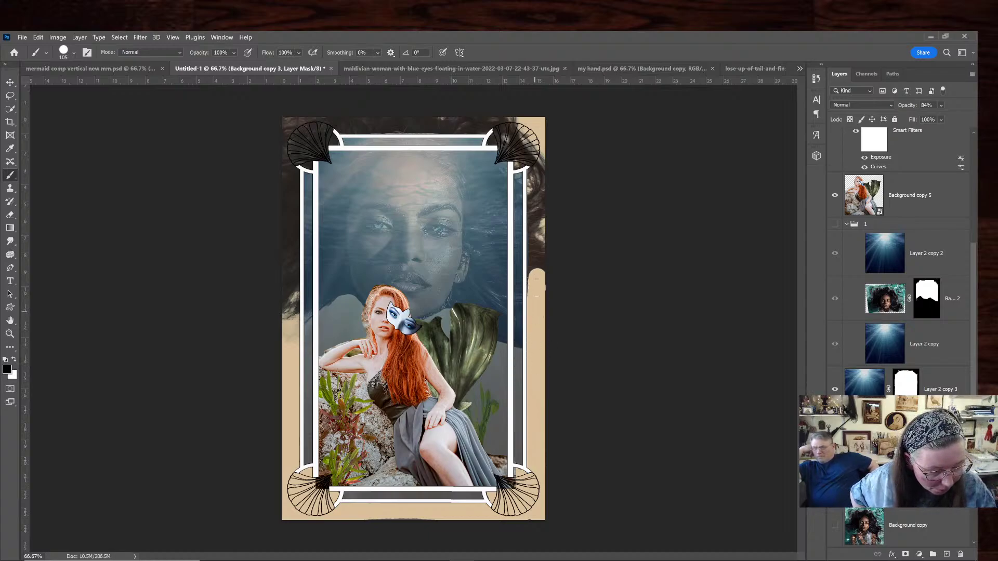
{"action": "mouse_move", "coordinate": [537, 291]}
{"action": "left_mouse_down"}
{"action": "mouse_move", "coordinate": [537, 167]}
{"action": "mouse_move", "coordinate": [535, 186]}
{"action": "mouse_move", "coordinate": [524, 155]}
{"action": "mouse_move", "coordinate": [491, 138]}
{"action": "mouse_move", "coordinate": [519, 146]}
{"action": "mouse_move", "coordinate": [524, 136]}
{"action": "mouse_move", "coordinate": [499, 123]}
{"action": "mouse_move", "coordinate": [376, 125]}
{"action": "mouse_move", "coordinate": [442, 136]}
{"action": "mouse_move", "coordinate": [489, 123]}
{"action": "left_mouse_up"}
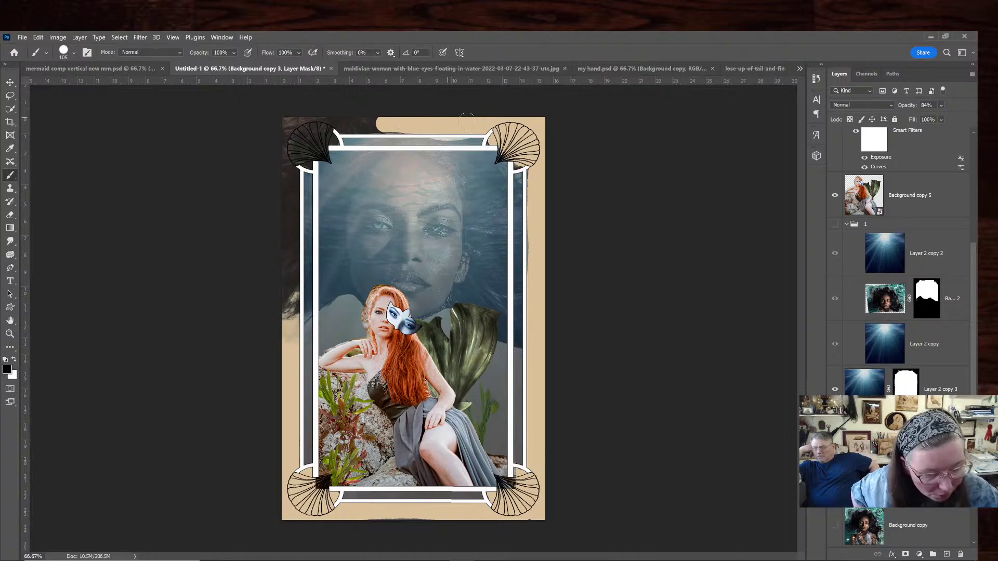
{"action": "mouse_move", "coordinate": [374, 125]}
{"action": "left_mouse_down"}
{"action": "mouse_move", "coordinate": [322, 125]}
{"action": "mouse_move", "coordinate": [353, 124]}
{"action": "mouse_move", "coordinate": [320, 135]}
{"action": "mouse_move", "coordinate": [328, 136]}
{"action": "mouse_move", "coordinate": [288, 178]}
{"action": "mouse_move", "coordinate": [284, 342]}
{"action": "mouse_move", "coordinate": [285, 159]}
{"action": "mouse_move", "coordinate": [283, 176]}
{"action": "mouse_move", "coordinate": [294, 125]}
{"action": "mouse_move", "coordinate": [322, 116]}
{"action": "mouse_move", "coordinate": [307, 92]}
{"action": "left_mouse_up"}
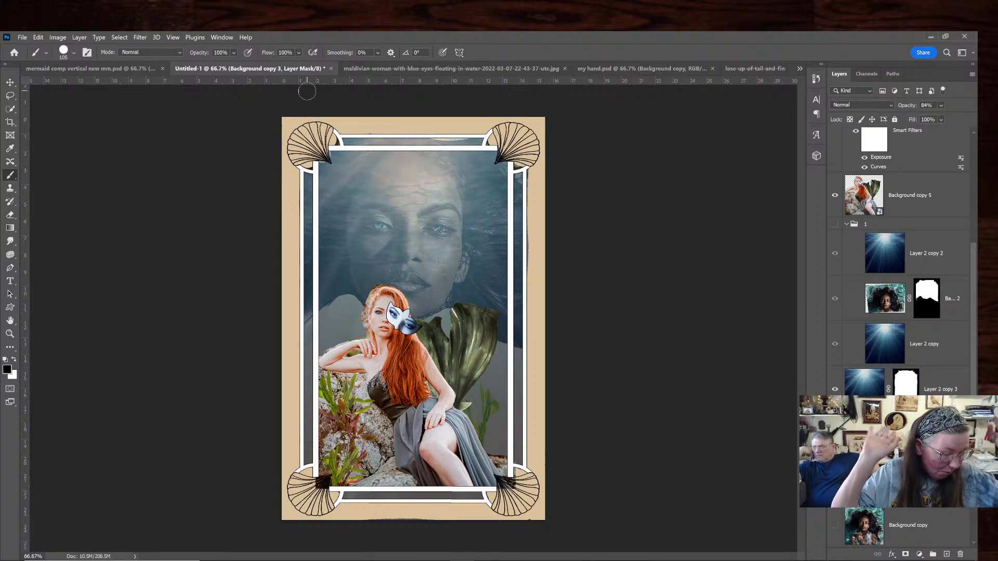
Compare the composition with group 1 shown and hidden, and look through the layer stack
{"action": "left_click", "coordinate": [846, 224]}
{"action": "left_click", "coordinate": [835, 225]}
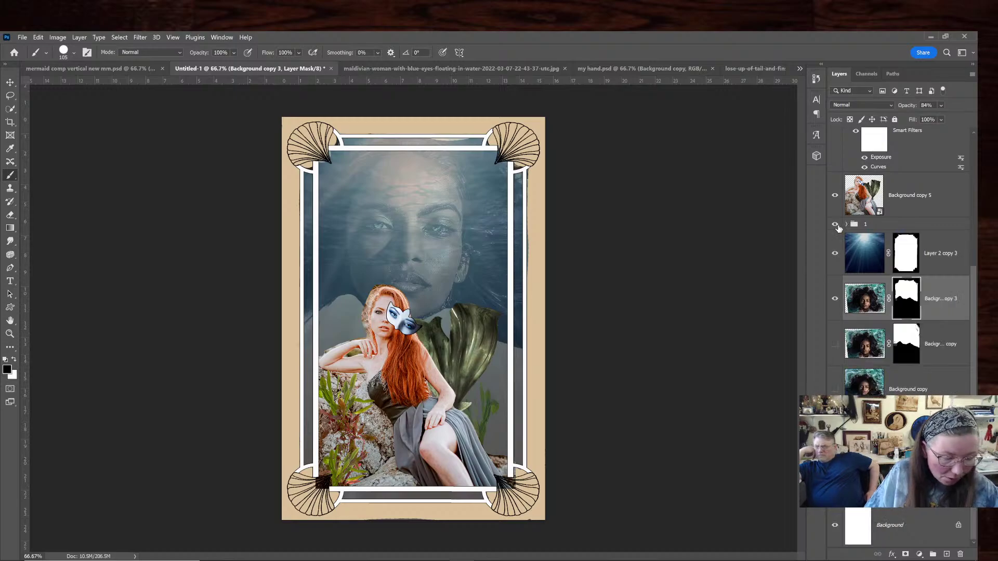
{"action": "left_click", "coordinate": [835, 225]}
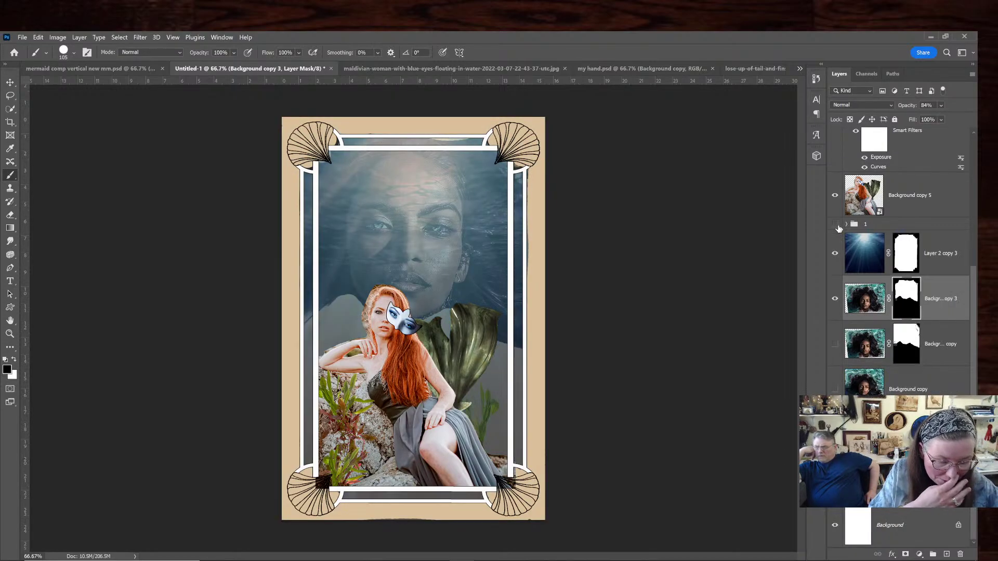
{"action": "left_click", "coordinate": [835, 225]}
{"action": "left_click", "coordinate": [835, 225]}
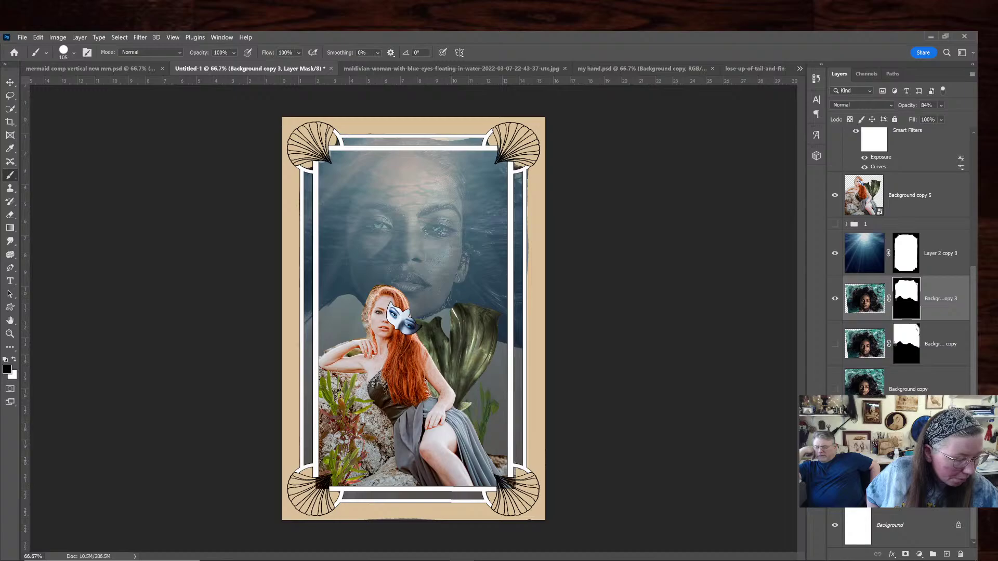
{"action": "scroll", "coordinate": [927, 243], "scroll_direction": "up", "scroll_amount": 4}
{"action": "scroll", "coordinate": [966, 393], "scroll_direction": "down", "scroll_amount": 4}
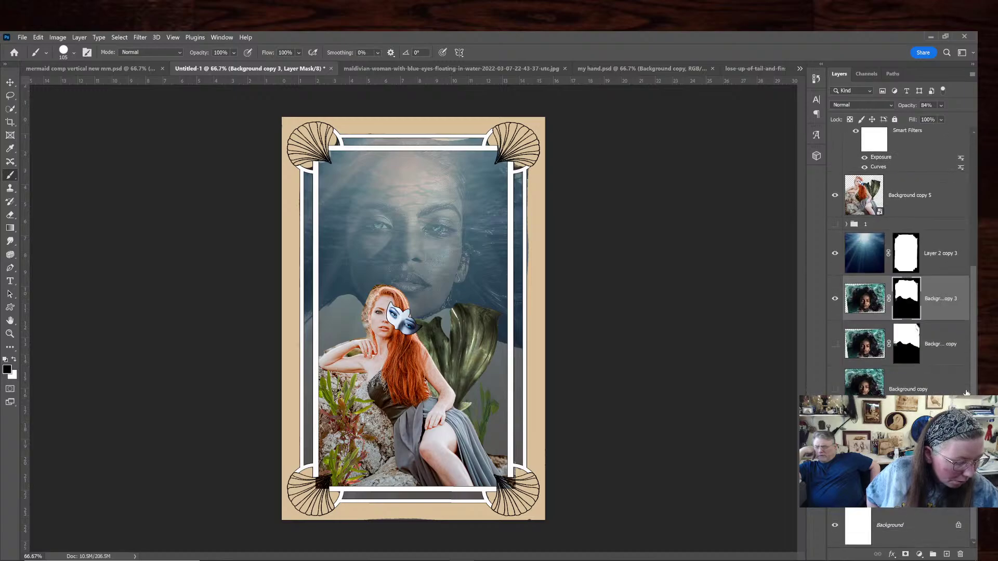
Show group 1 and hide the Layer 2 copy 3 and Background copy 3 layers
{"action": "left_click", "coordinate": [835, 224]}
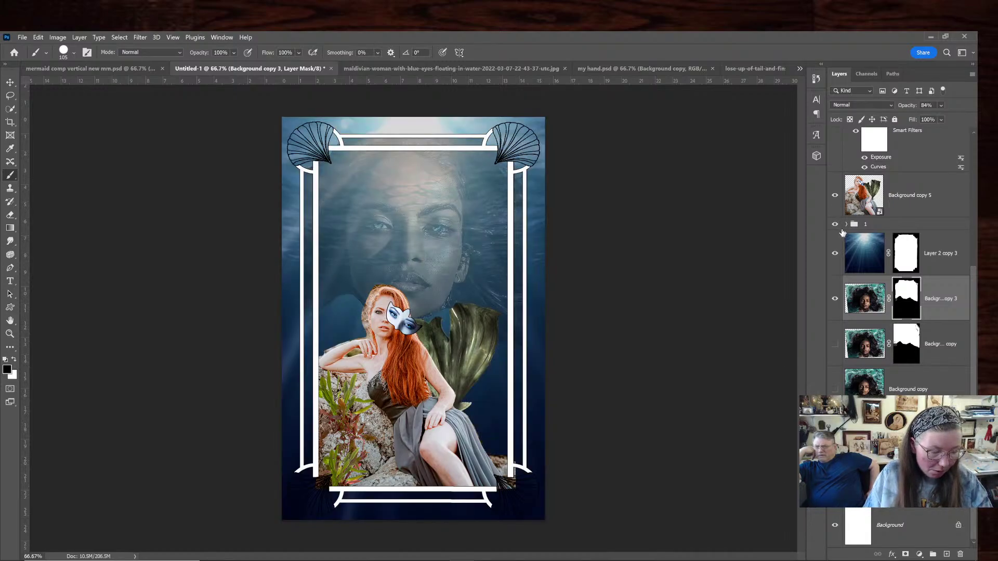
{"action": "left_click", "coordinate": [834, 253]}
{"action": "left_click", "coordinate": [834, 300]}
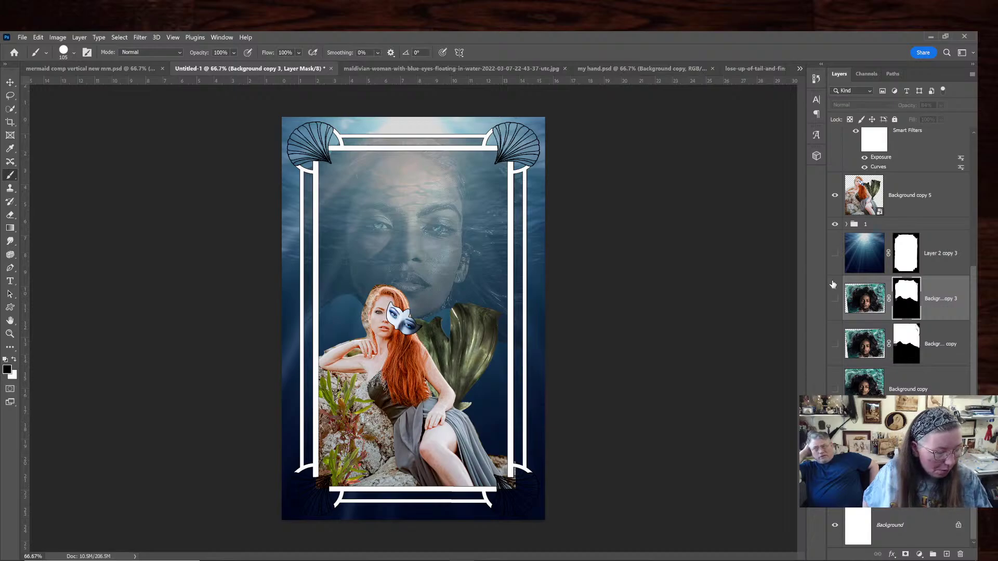
Paint white on the Background copy 2 mask inside group 1 to reveal the flowing hair beyond the frame
{"action": "left_click", "coordinate": [845, 225]}
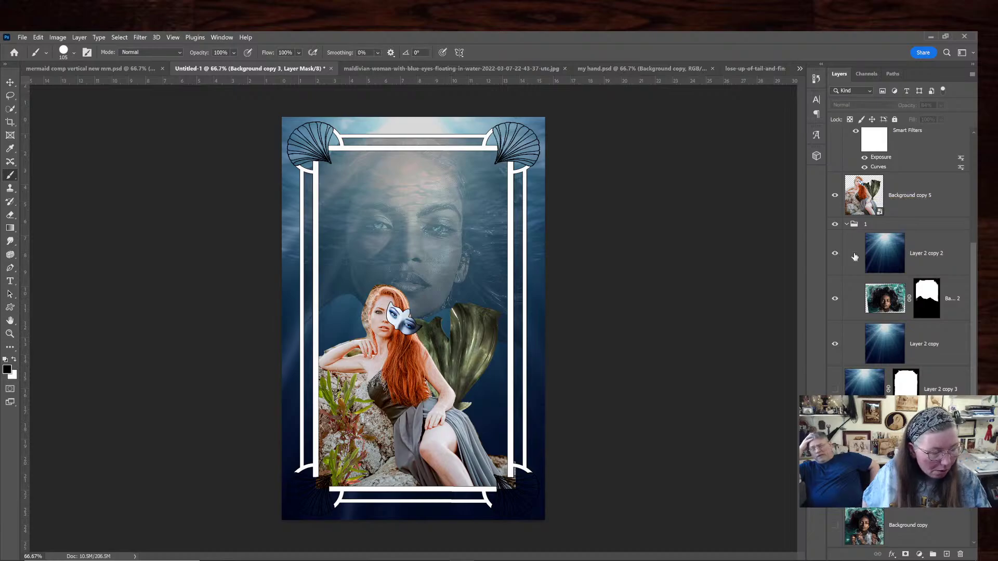
{"action": "left_click", "coordinate": [850, 224]}
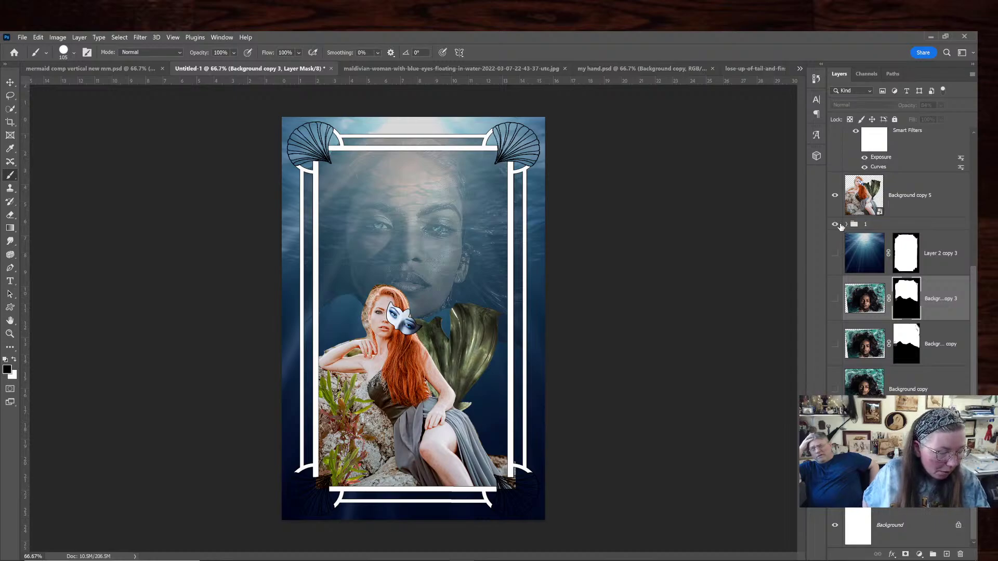
{"action": "left_click", "coordinate": [846, 225]}
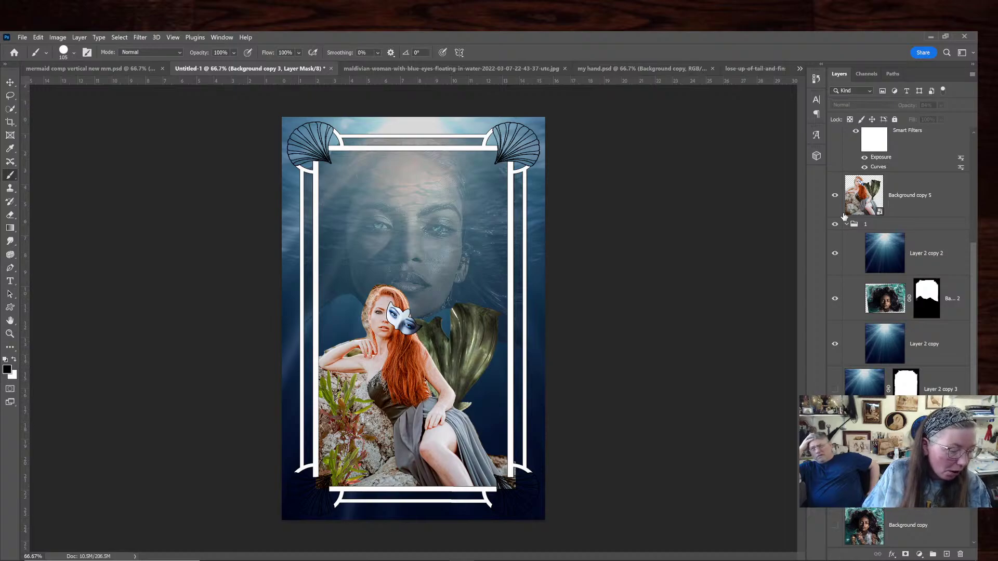
{"action": "left_click", "coordinate": [923, 287]}
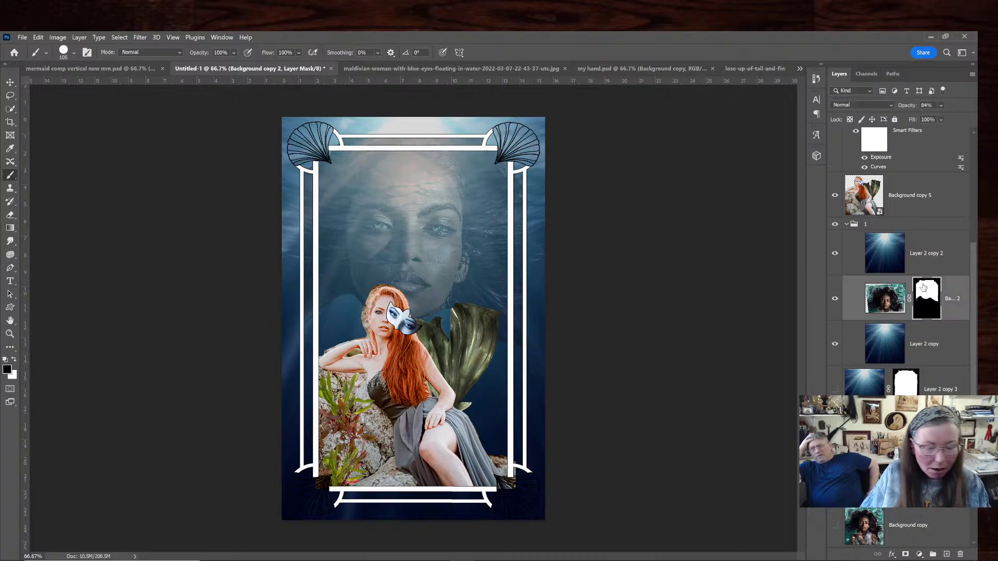
{"action": "left_click", "coordinate": [14, 361]}
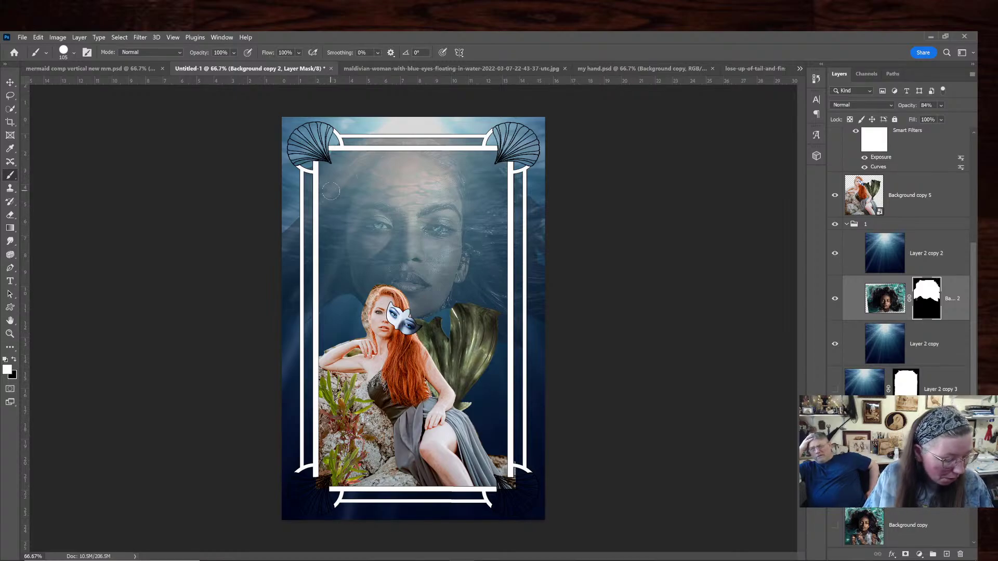
{"action": "left_click", "coordinate": [846, 223]}
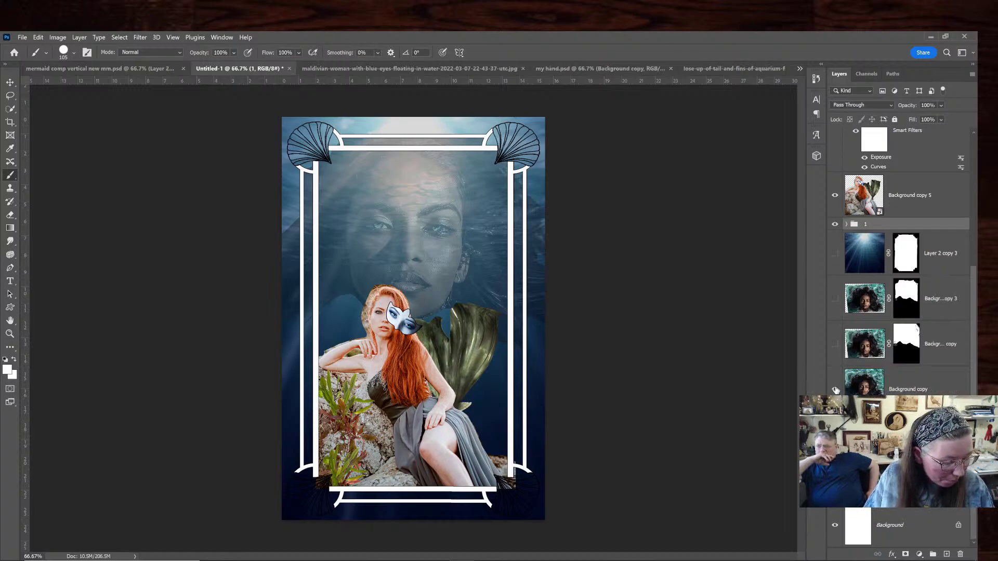
Hide group 1 to view the original portrait photo, and show the group again
{"action": "left_click", "coordinate": [835, 224]}
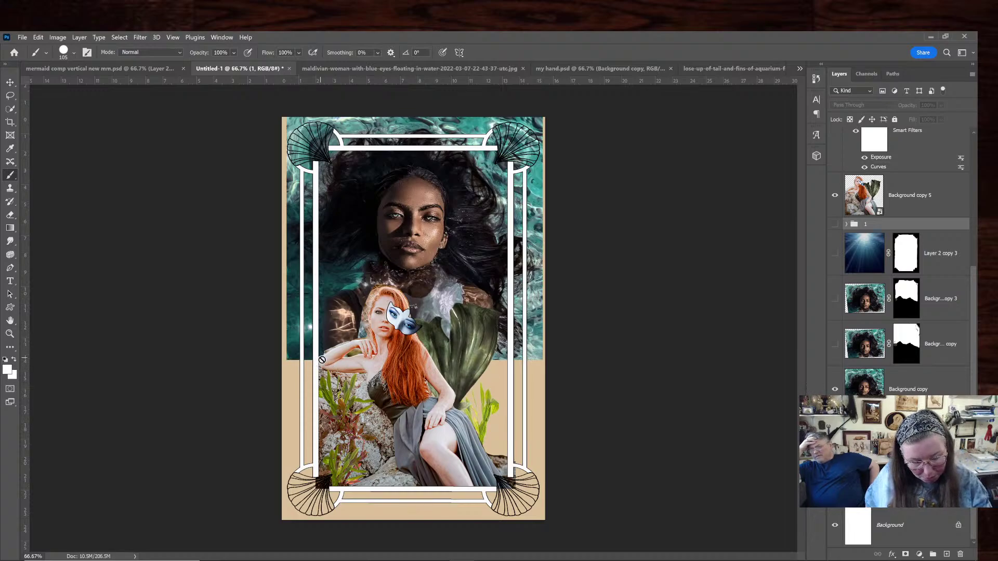
{"action": "left_click", "coordinate": [835, 224]}
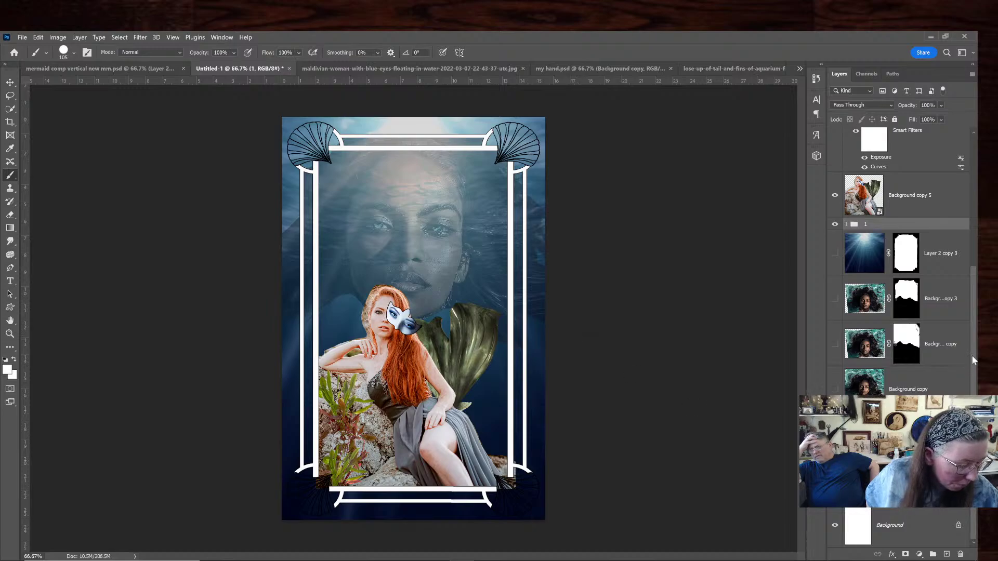
{"action": "scroll", "coordinate": [967, 358], "scroll_direction": "up", "scroll_amount": 1}
Switch to mermaid comp vertical new mm.psd and show the teal mermaid tail on Layer 6
{"action": "left_click", "coordinate": [88, 70]}
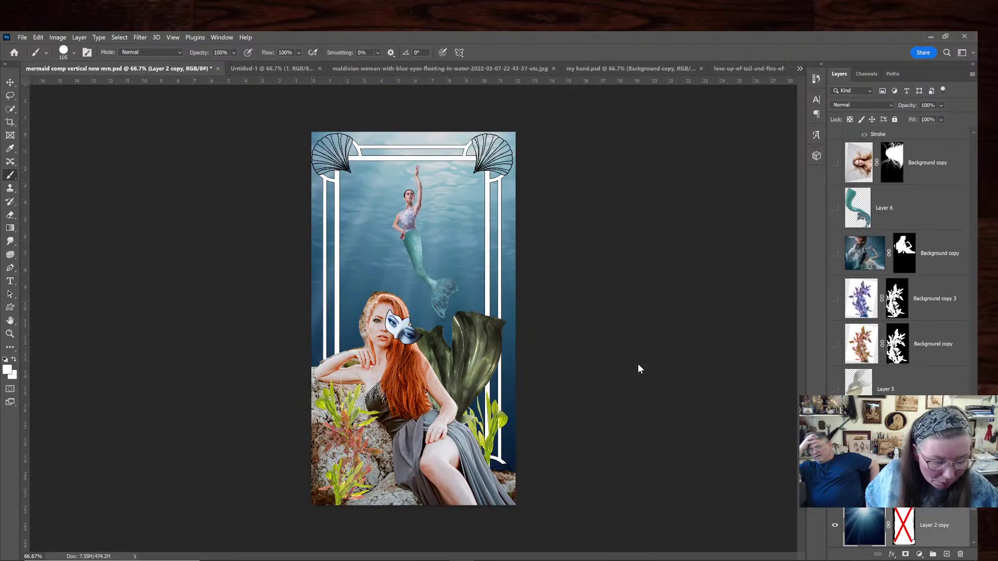
{"action": "left_click", "coordinate": [834, 208]}
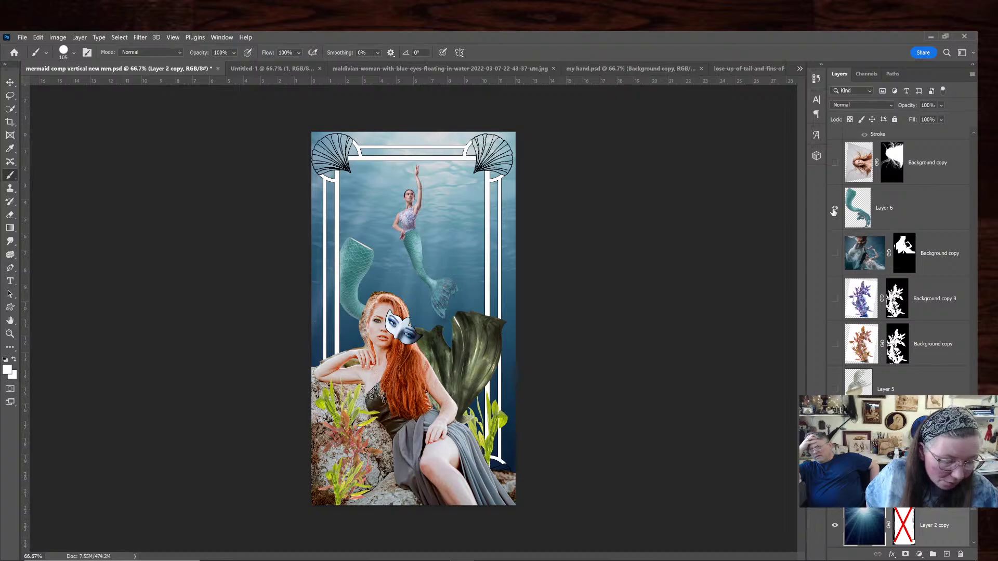
{"action": "left_click", "coordinate": [834, 208]}
{"action": "scroll", "coordinate": [899, 229], "scroll_direction": "up", "scroll_amount": 2}
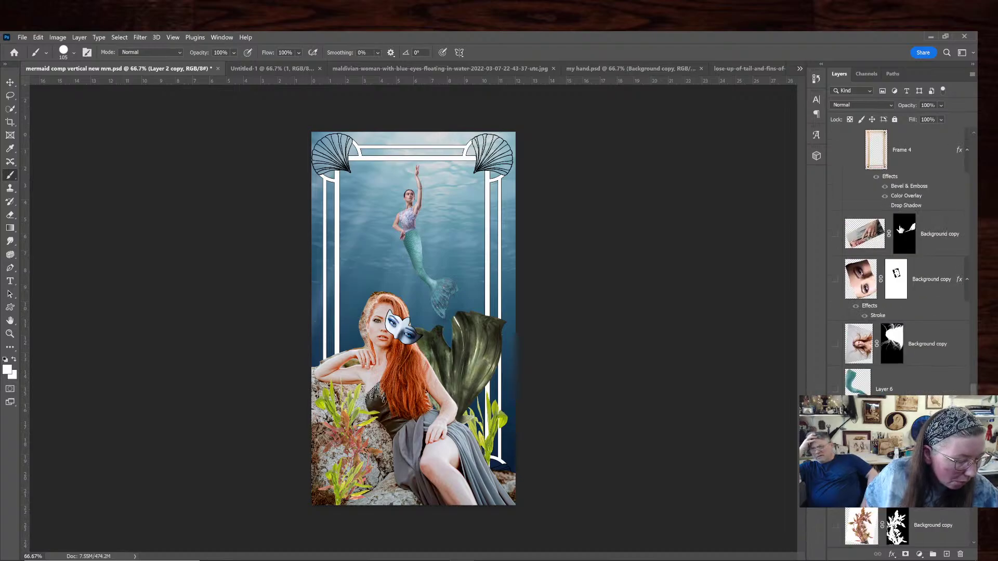
{"action": "scroll", "coordinate": [909, 312], "scroll_direction": "up", "scroll_amount": 1}
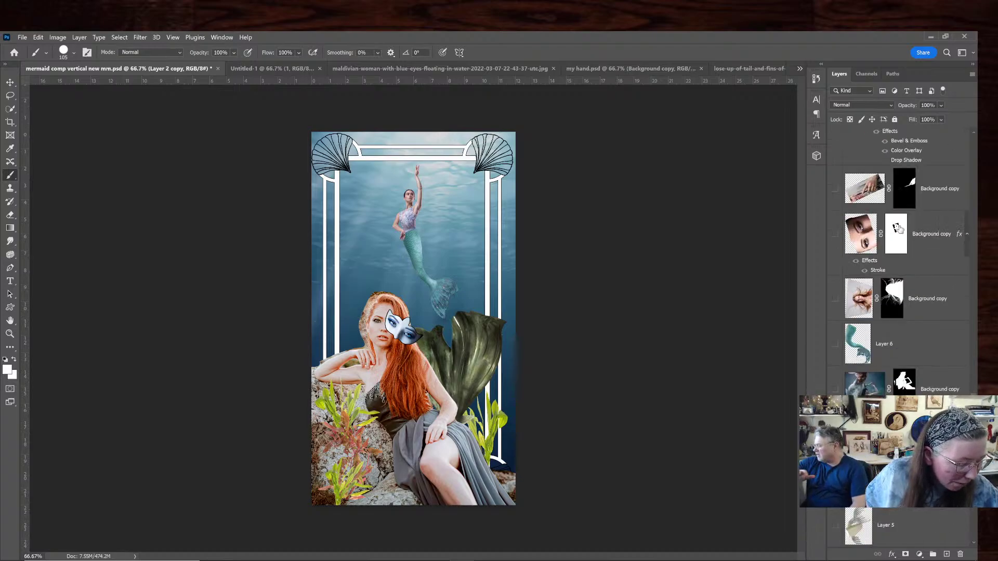
{"action": "left_click", "coordinate": [834, 345]}
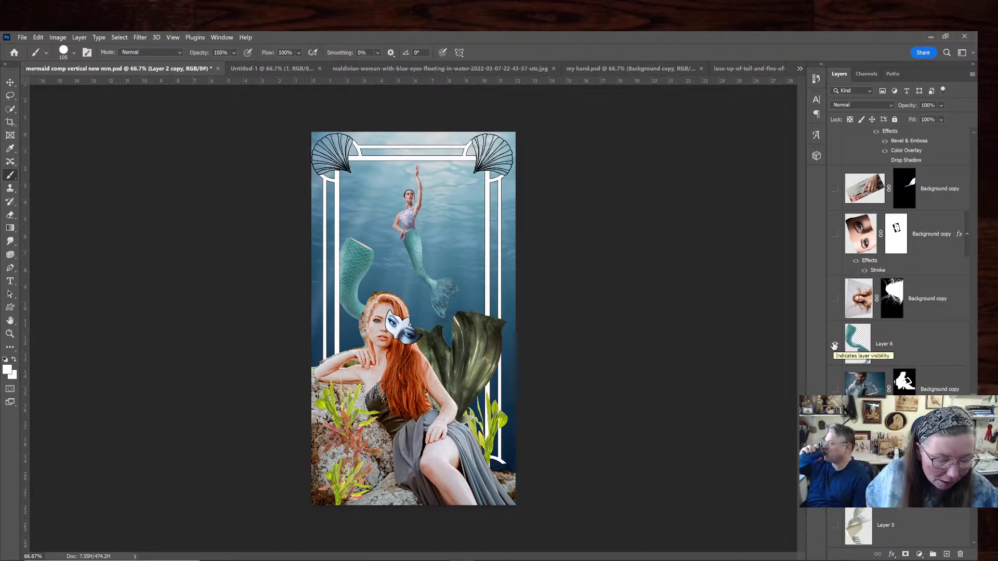
Show the fish fins on Layer 5 in the mermaid composition and return to the Untitled-1 document
{"action": "scroll", "coordinate": [970, 354], "scroll_direction": "down", "scroll_amount": 2}
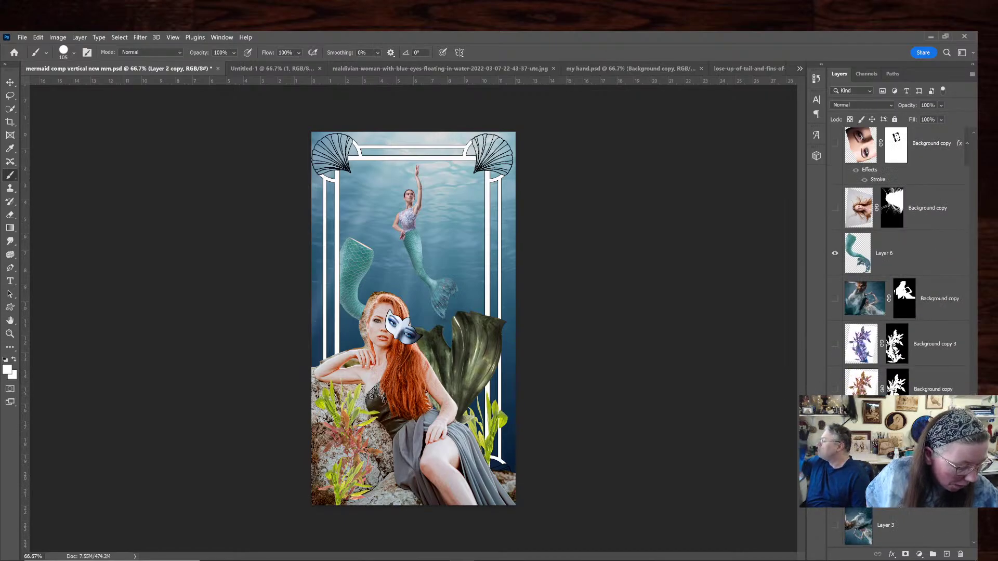
{"action": "left_click", "coordinate": [835, 434]}
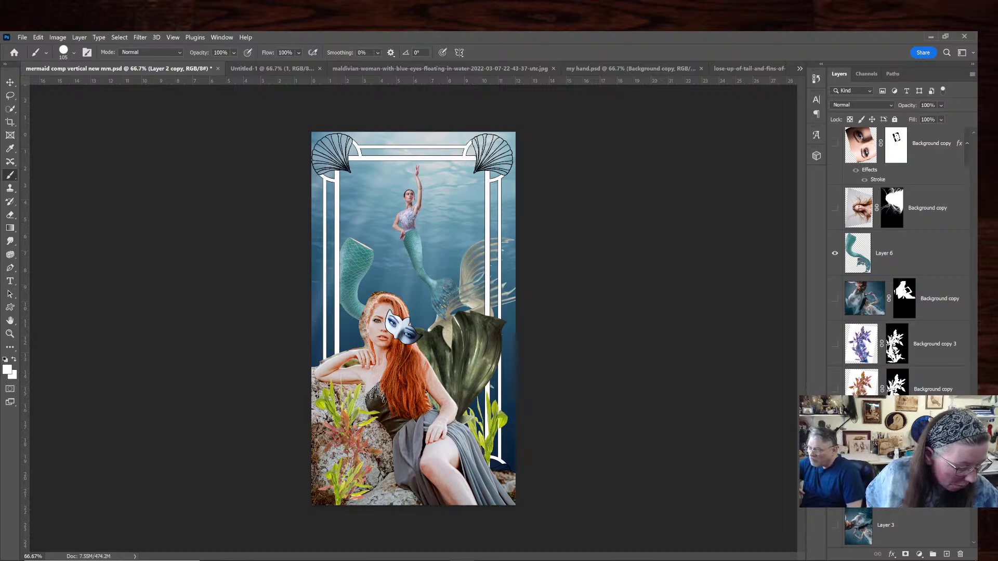
{"action": "scroll", "coordinate": [899, 260], "scroll_direction": "down", "scroll_amount": 1}
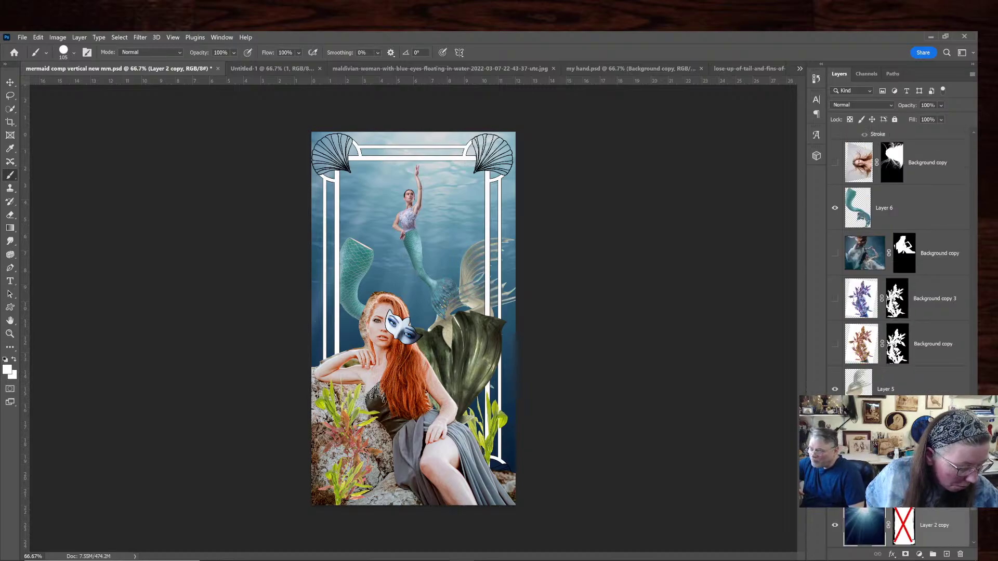
{"action": "scroll", "coordinate": [899, 260], "scroll_direction": "up", "scroll_amount": 4}
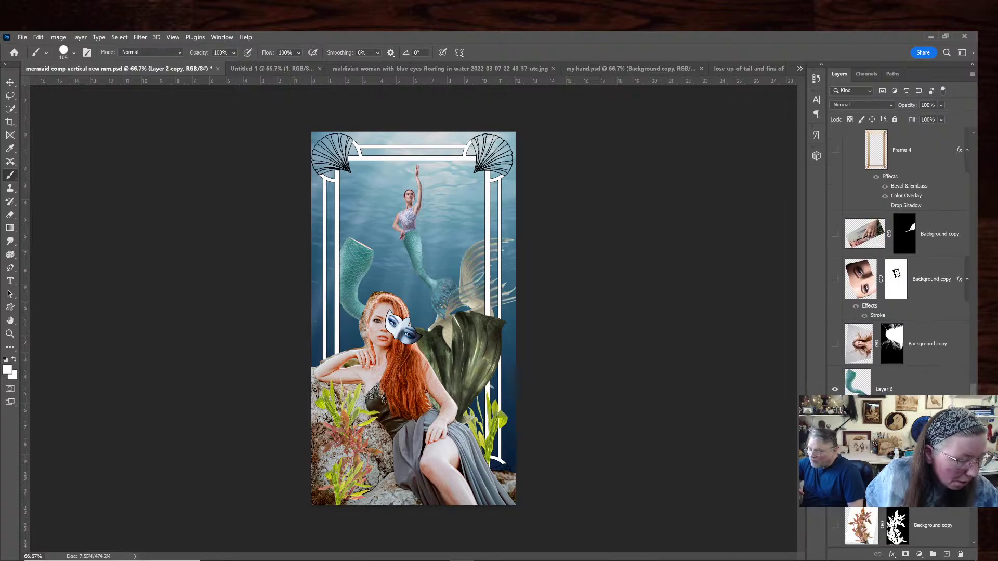
{"action": "scroll", "coordinate": [899, 260], "scroll_direction": "up", "scroll_amount": 5}
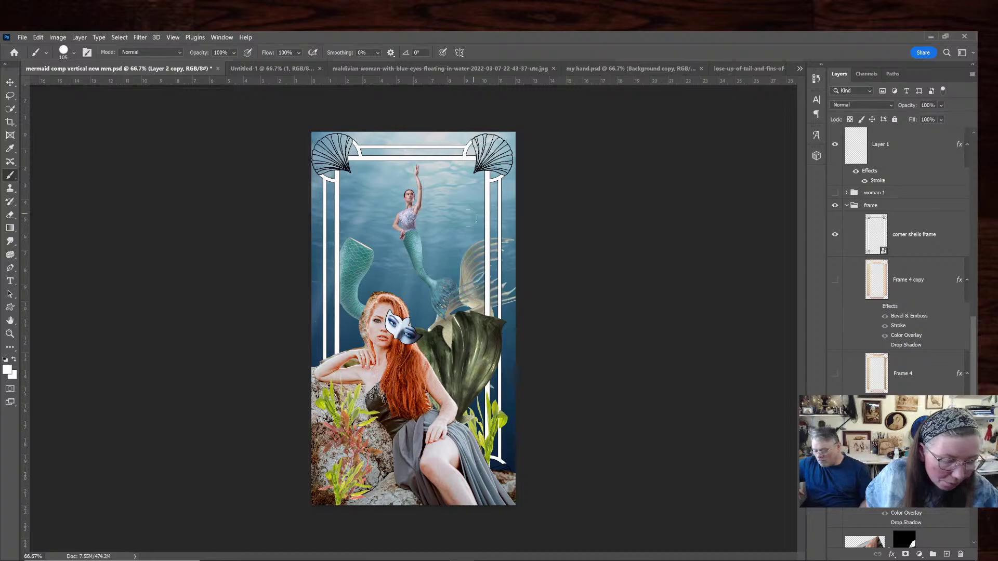
{"action": "left_click", "coordinate": [270, 71]}
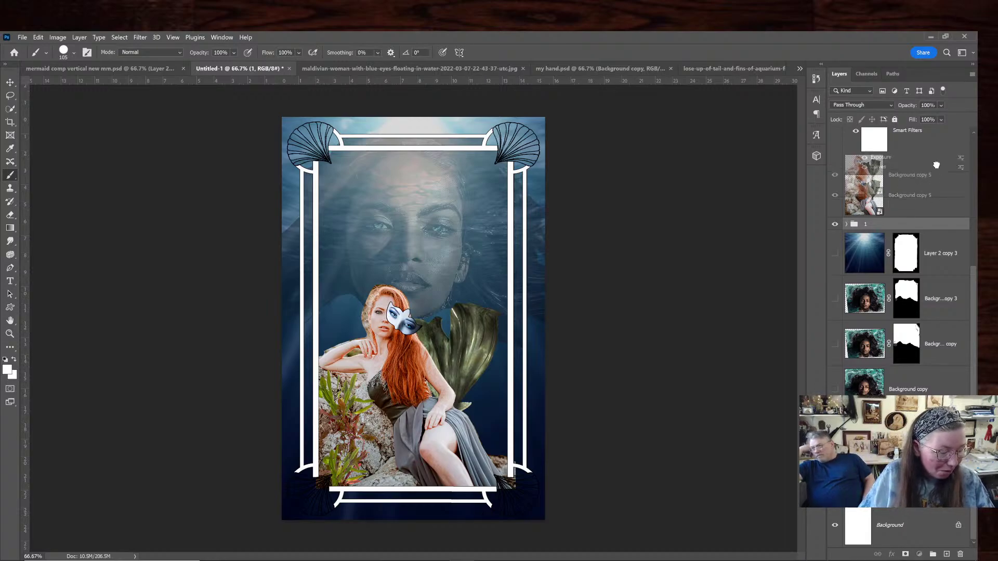
Add a layer mask to Background copy 5 and paint black over the photo at the frame's lower shell corners
{"action": "left_click", "coordinate": [937, 190]}
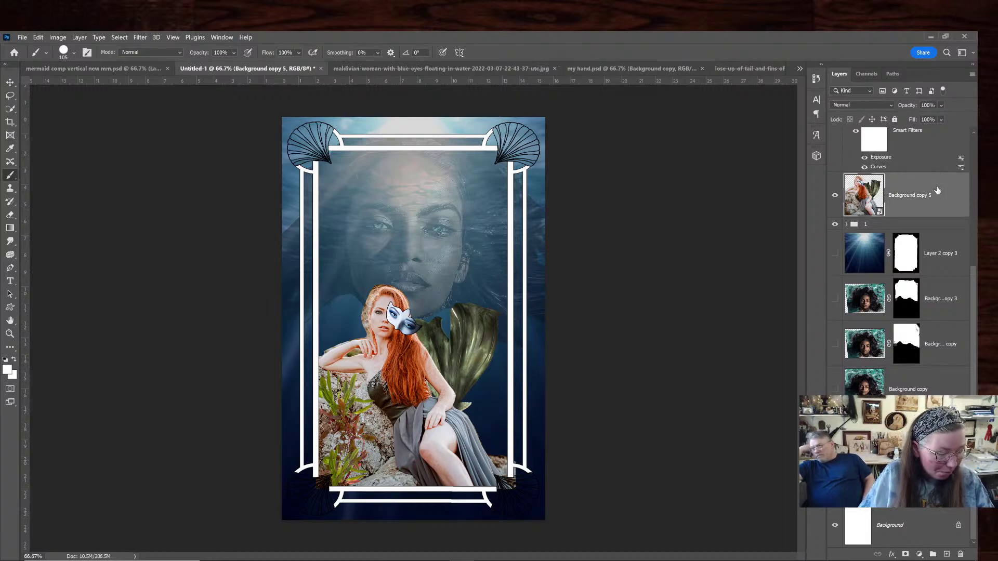
{"action": "left_click", "coordinate": [905, 554]}
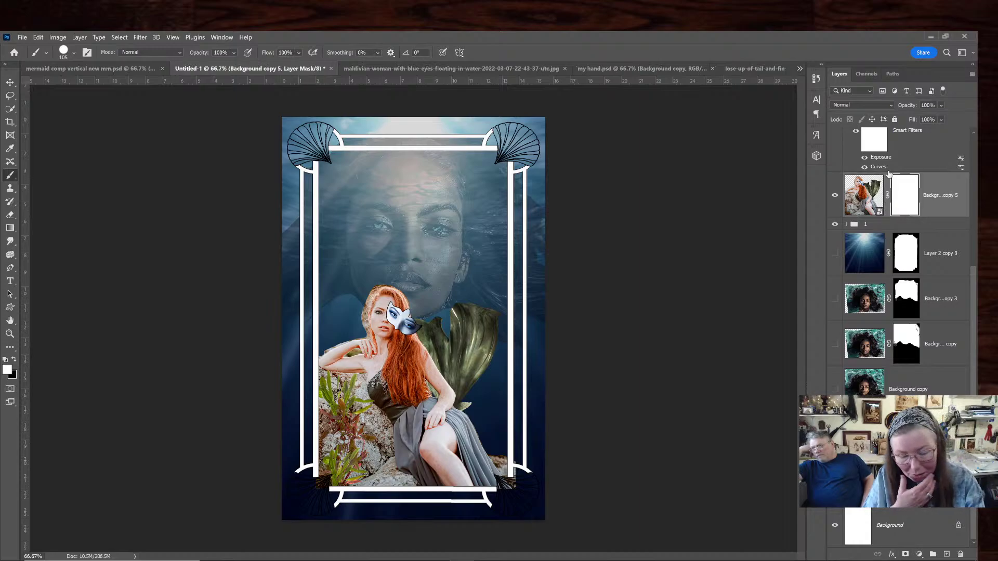
{"action": "left_click", "coordinate": [14, 360]}
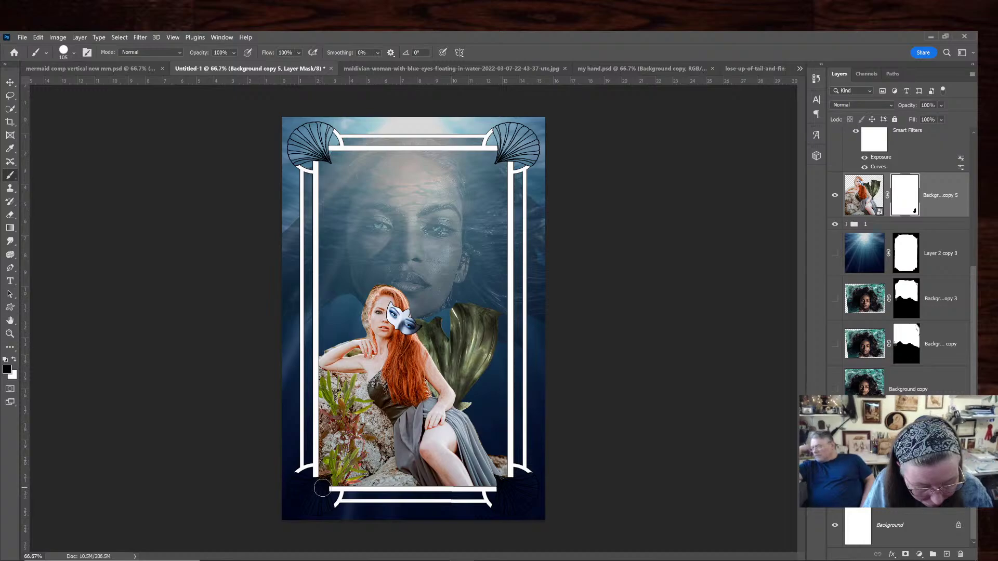
{"action": "left_click", "coordinate": [312, 500]}
{"action": "mouse_move", "coordinate": [311, 500]}
{"action": "left_mouse_down"}
{"action": "mouse_move", "coordinate": [325, 484]}
{"action": "mouse_move", "coordinate": [311, 470]}
{"action": "left_mouse_up"}
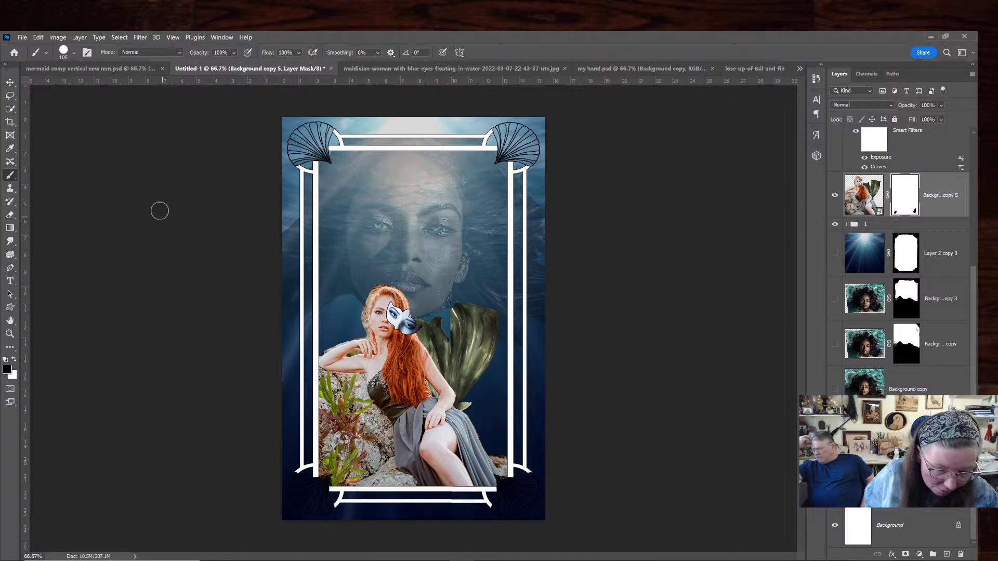
Reposition the red-haired woman on Background copy 5 within the frame and rotate her by -3.74°
{"action": "left_click", "coordinate": [10, 82]}
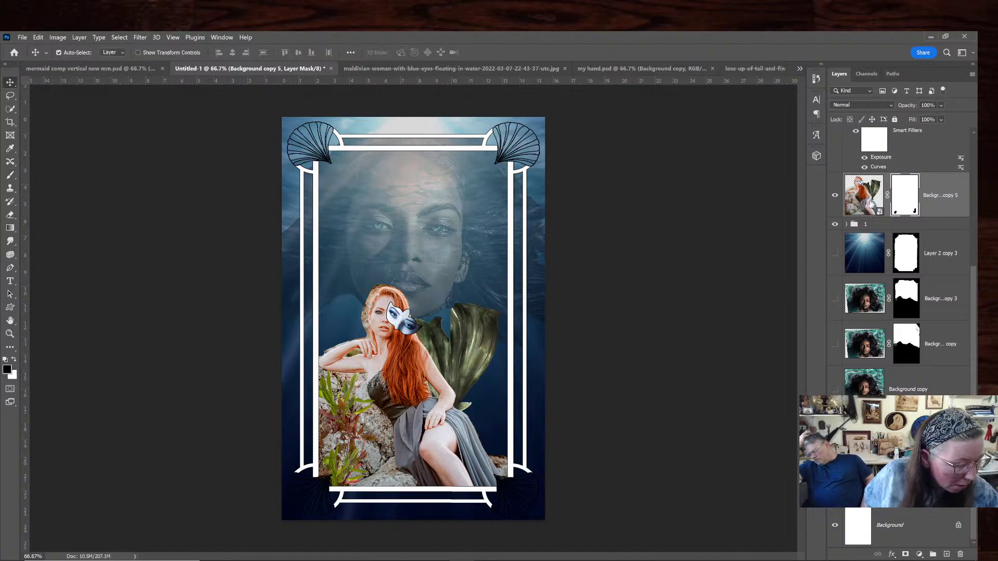
{"action": "left_click", "coordinate": [866, 200]}
{"action": "mouse_move", "coordinate": [432, 407]}
{"action": "left_mouse_down"}
{"action": "mouse_move", "coordinate": [444, 417]}
{"action": "mouse_move", "coordinate": [438, 405]}
{"action": "left_mouse_up"}
{"action": "left_click_drag", "start_coordinate": [438, 403], "coordinate": [439, 404]}
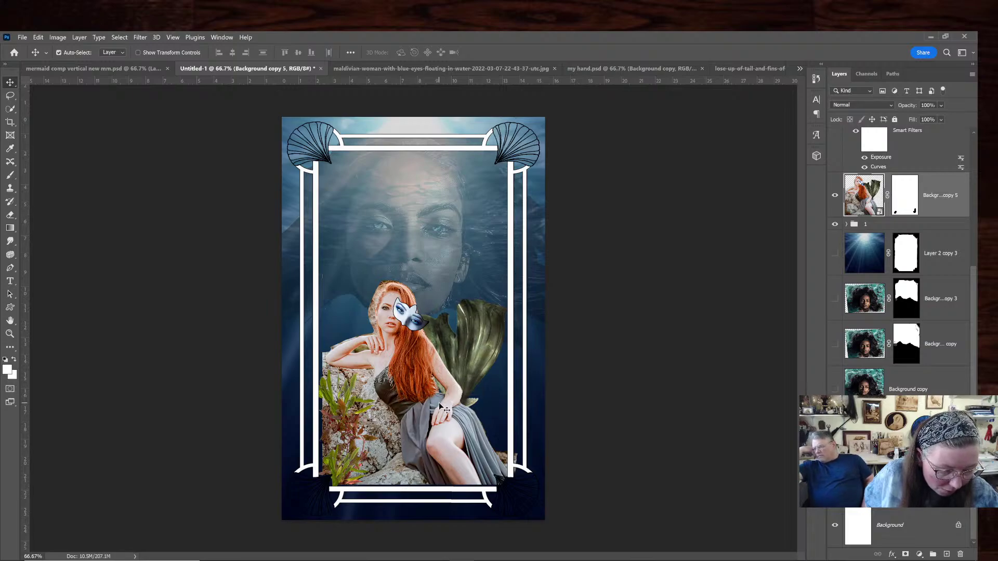
{"action": "key", "text": "ctrl+t"}
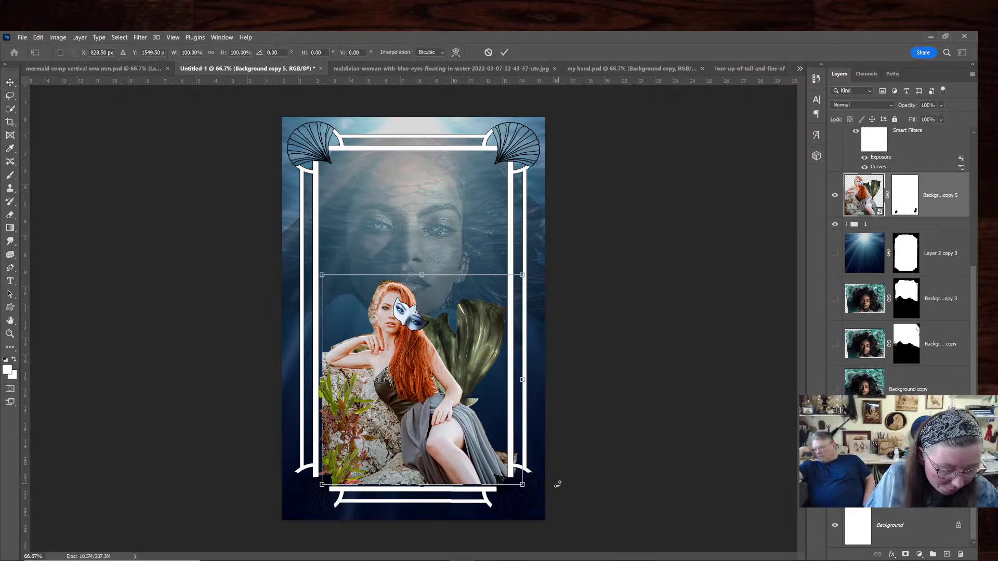
{"action": "left_click_drag", "start_coordinate": [541, 489], "coordinate": [543, 481]}
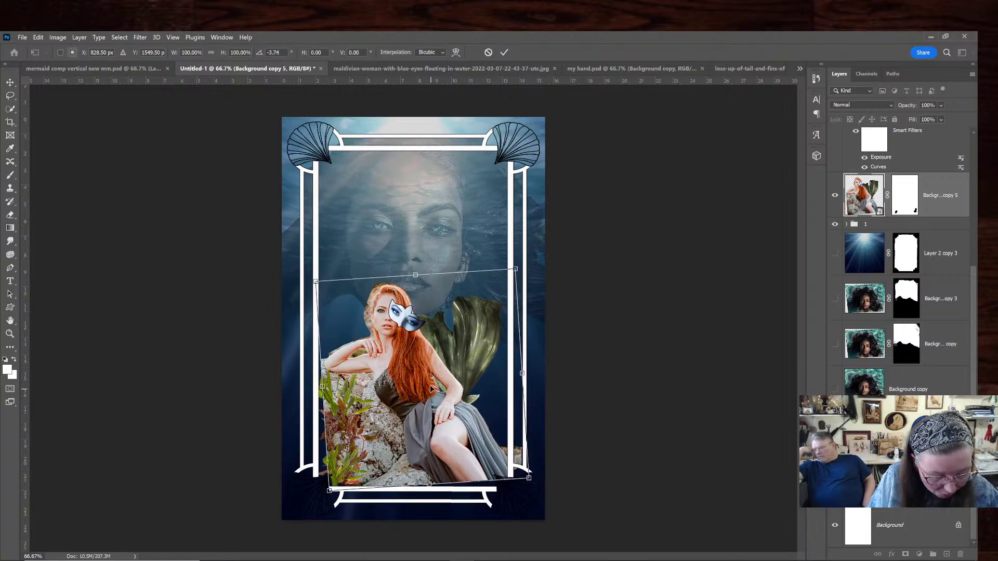
{"action": "left_click_drag", "start_coordinate": [429, 381], "coordinate": [426, 379]}
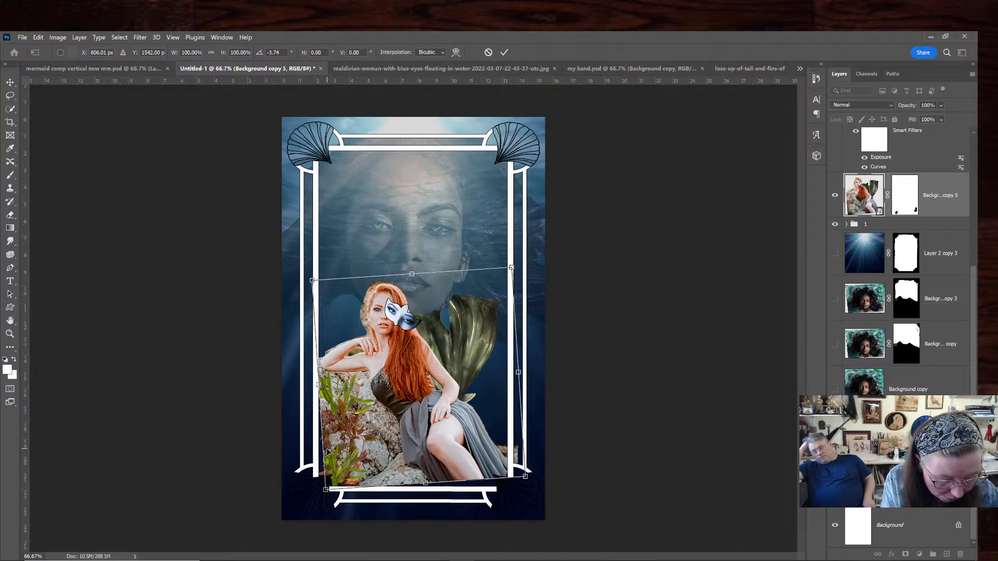
{"action": "key", "text": "Return"}
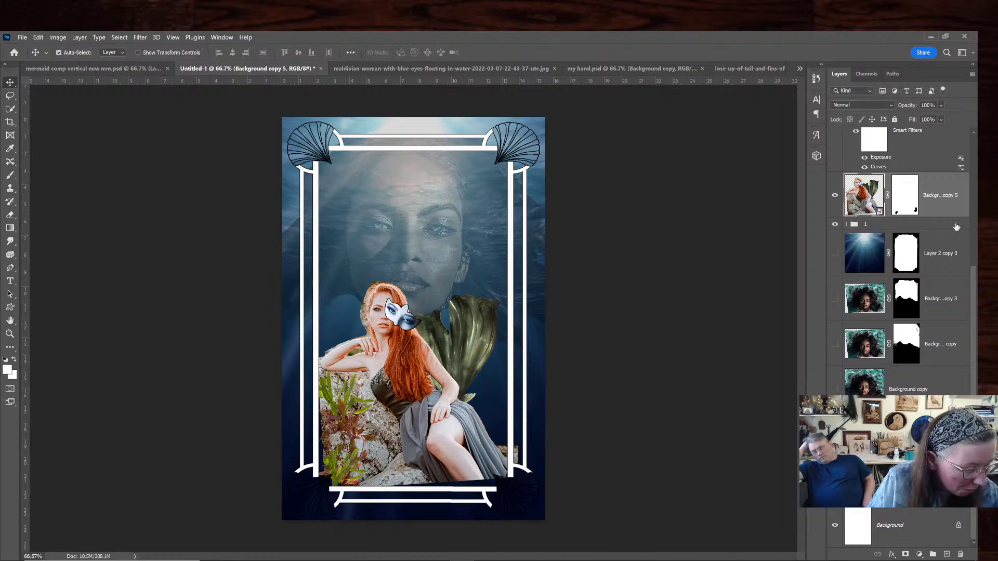
Copy the green tail fin from mermaid comp vertical new mm.psd into Untitled-1, placing it over the woman
{"action": "scroll", "coordinate": [956, 228], "scroll_direction": "up", "scroll_amount": 5}
{"action": "scroll", "coordinate": [956, 227], "scroll_direction": "up", "scroll_amount": 3}
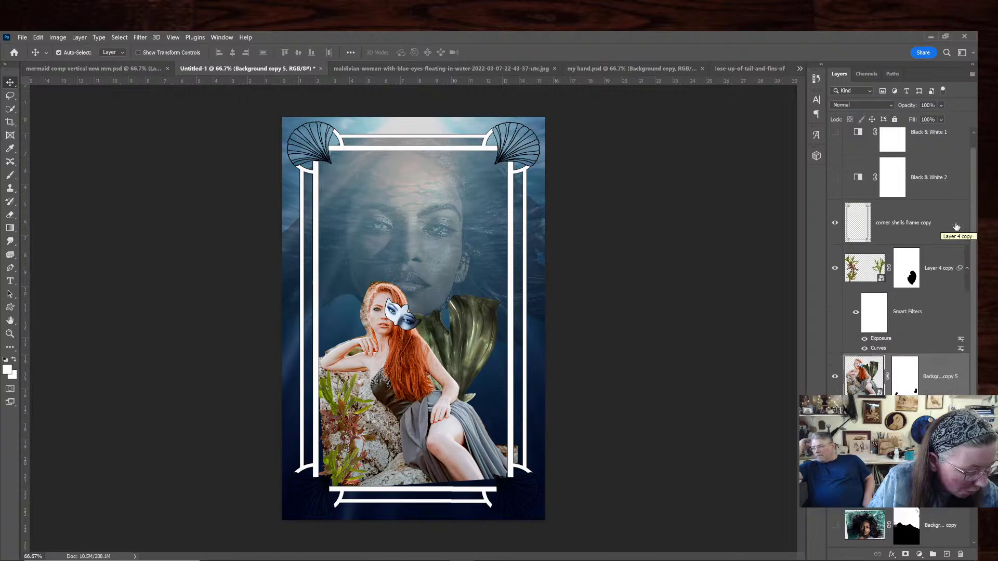
{"action": "left_click", "coordinate": [46, 68]}
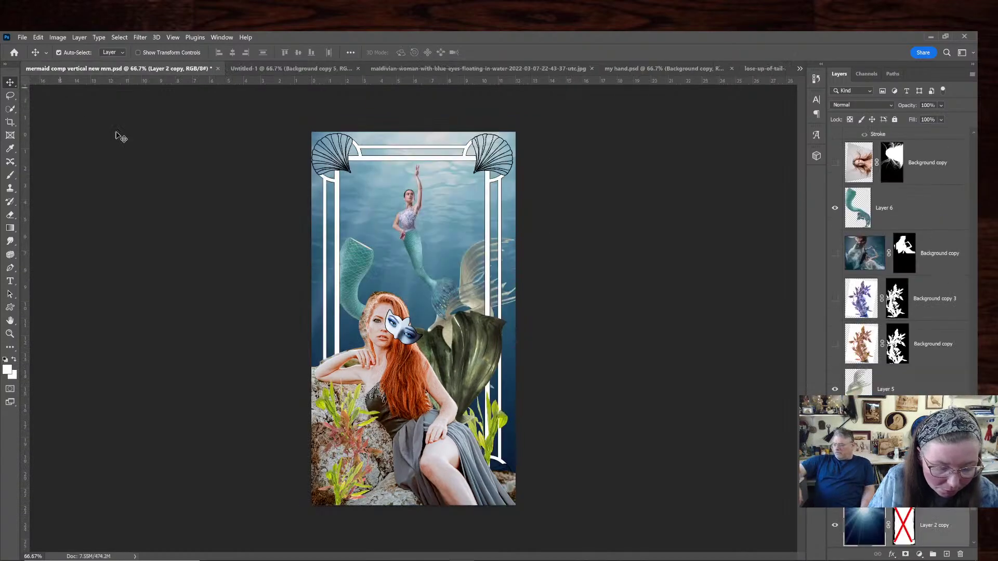
{"action": "left_click", "coordinate": [489, 352]}
{"action": "left_click_drag", "start_coordinate": [470, 348], "coordinate": [384, 413]}
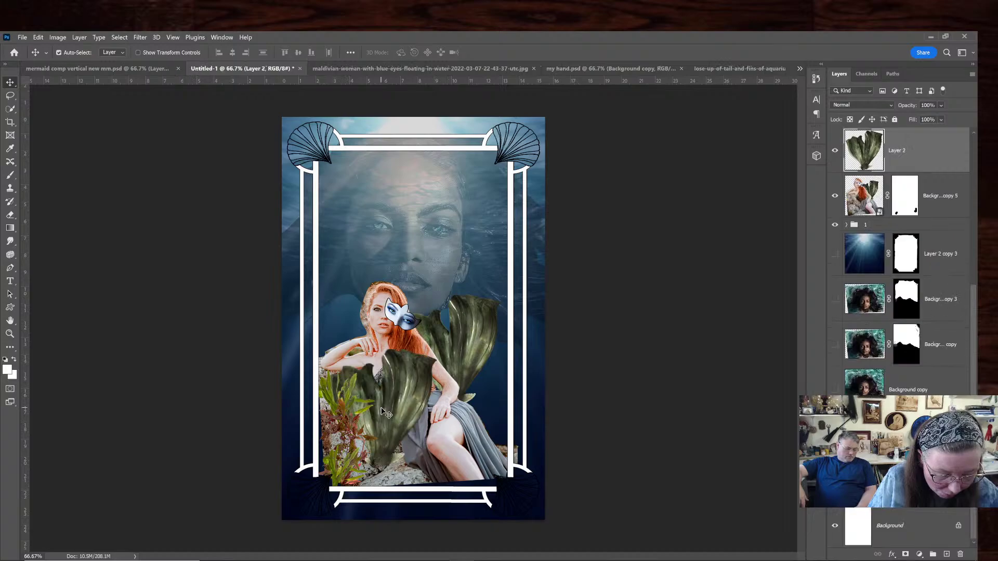
Scale the green tail fin on Layer 2 to 120.16%, rotate it to -29.30°, and place it over the rocks and her torso
{"action": "key", "text": "ctrl+t"}
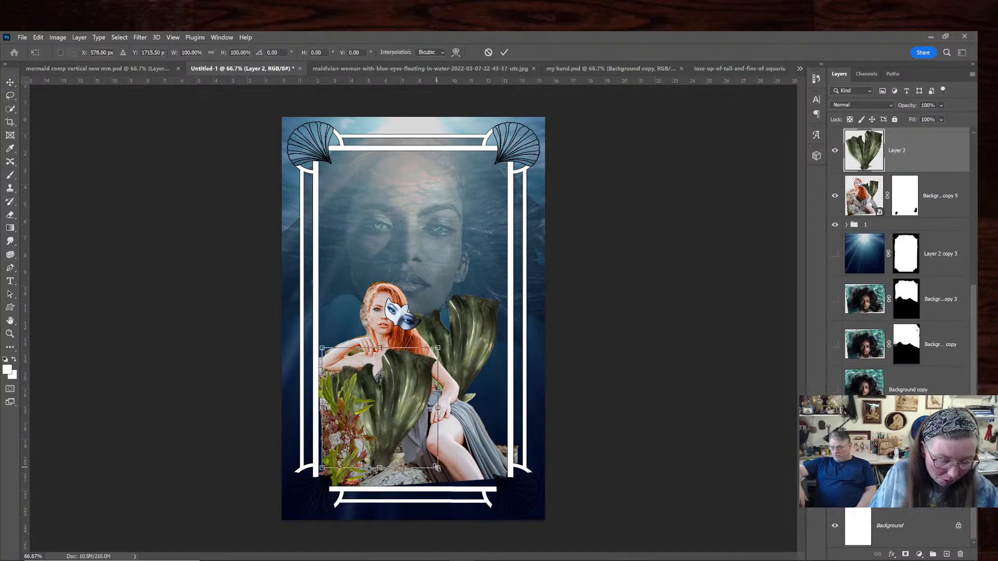
{"action": "left_click_drag", "start_coordinate": [437, 468], "coordinate": [501, 473]}
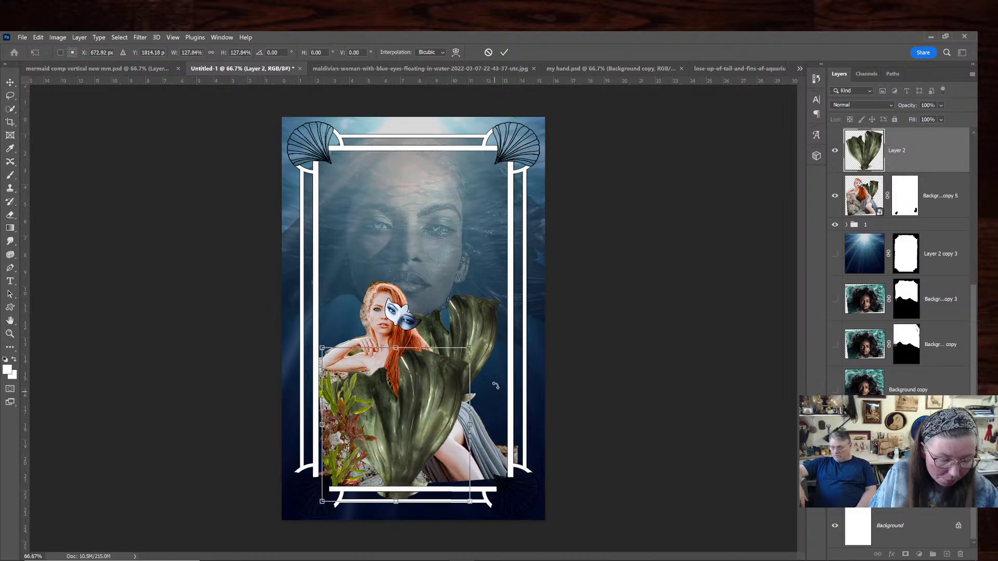
{"action": "left_click_drag", "start_coordinate": [497, 408], "coordinate": [487, 360]}
{"action": "left_click_drag", "start_coordinate": [428, 426], "coordinate": [415, 428]}
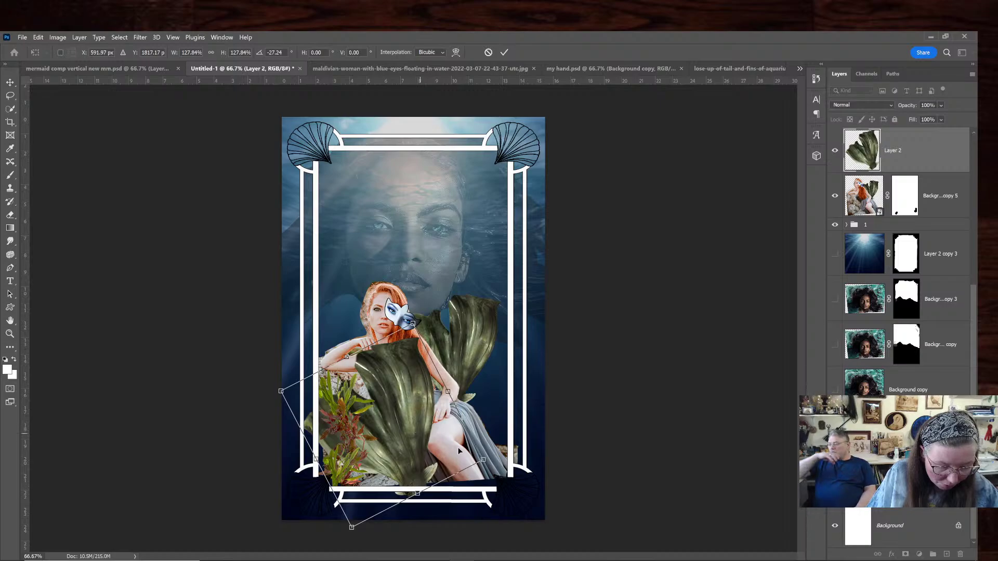
{"action": "left_click_drag", "start_coordinate": [499, 461], "coordinate": [502, 457]}
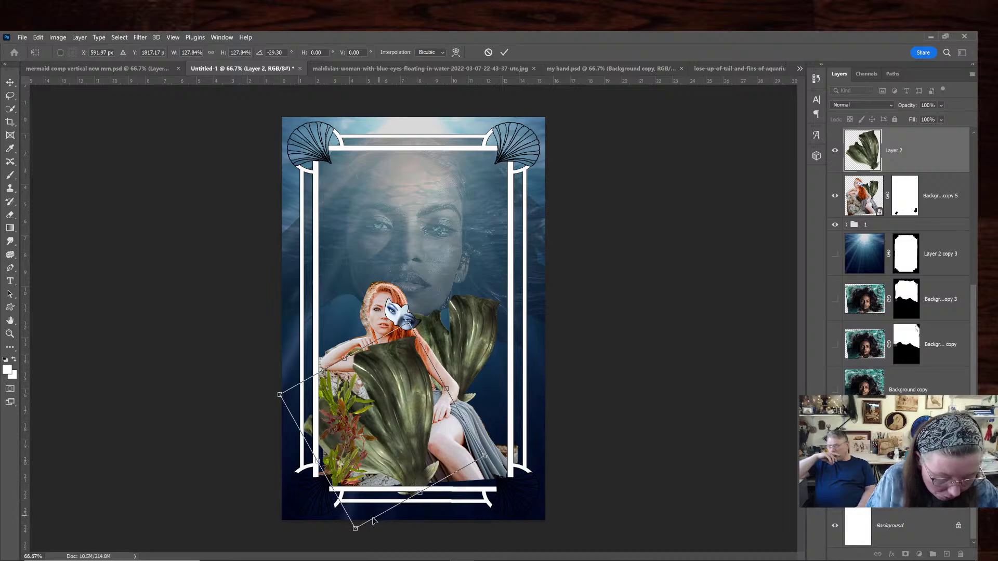
{"action": "left_click_drag", "start_coordinate": [356, 528], "coordinate": [358, 516]}
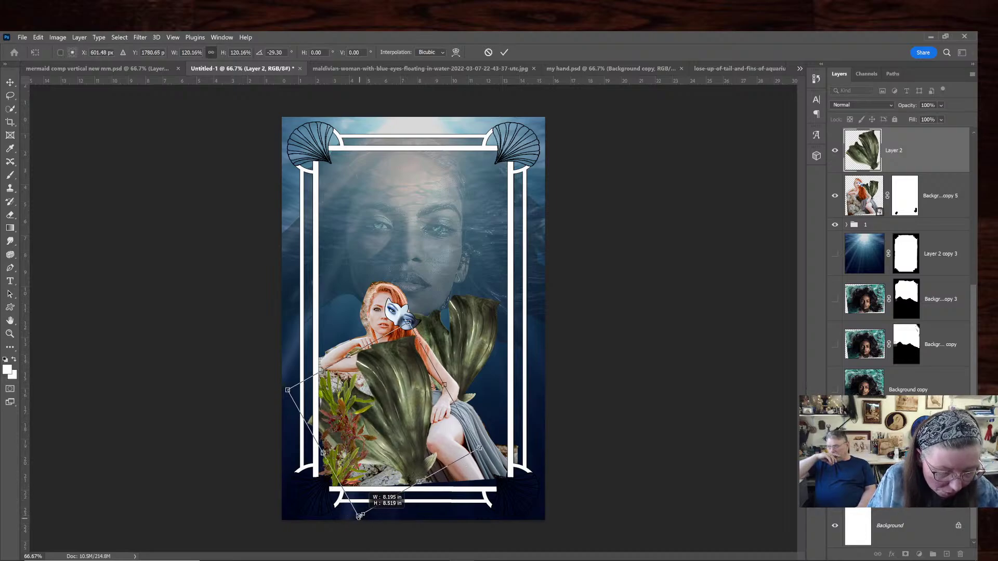
{"action": "left_click_drag", "start_coordinate": [364, 439], "coordinate": [367, 443]}
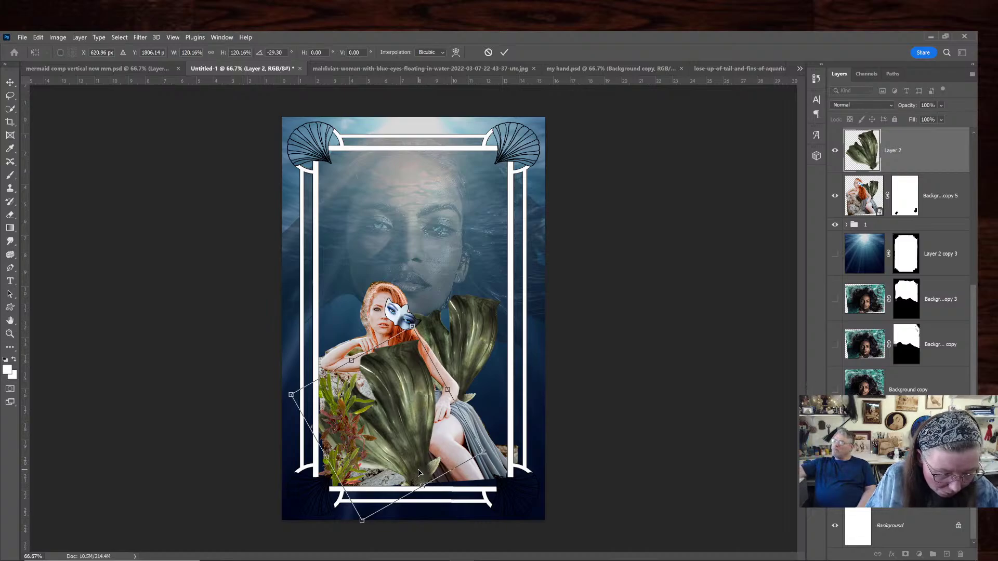
{"action": "key", "text": "Return"}
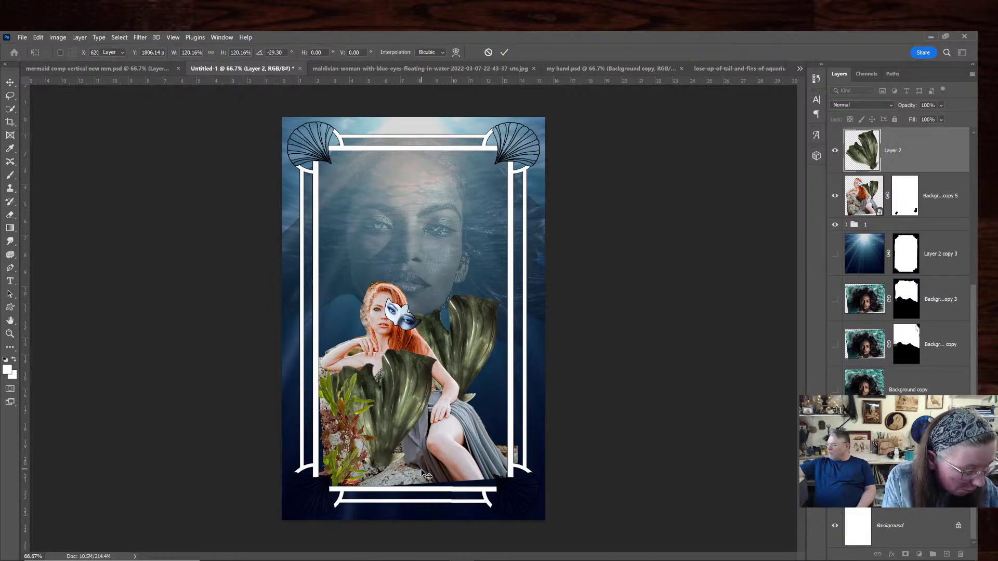
Duplicate the Background copy 5 layer and hide the original
{"action": "left_click", "coordinate": [946, 185]}
{"action": "right_click", "coordinate": [945, 185]}
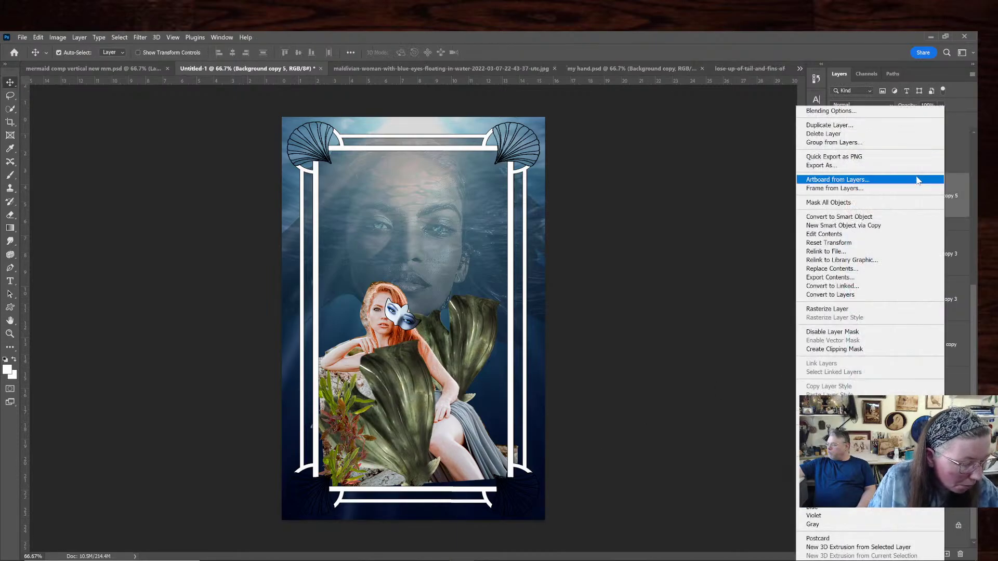
{"action": "left_click", "coordinate": [871, 126]}
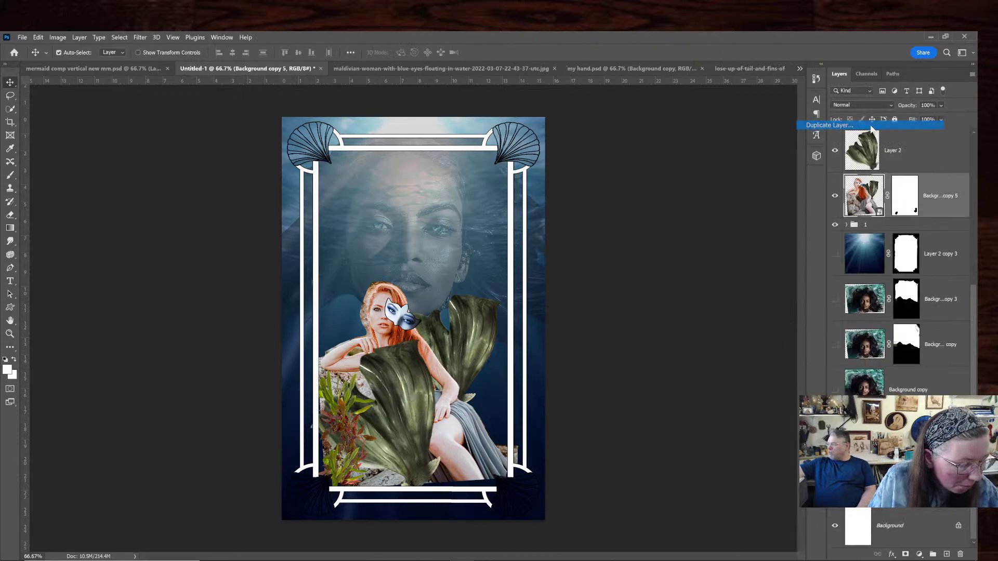
{"action": "left_click", "coordinate": [768, 185]}
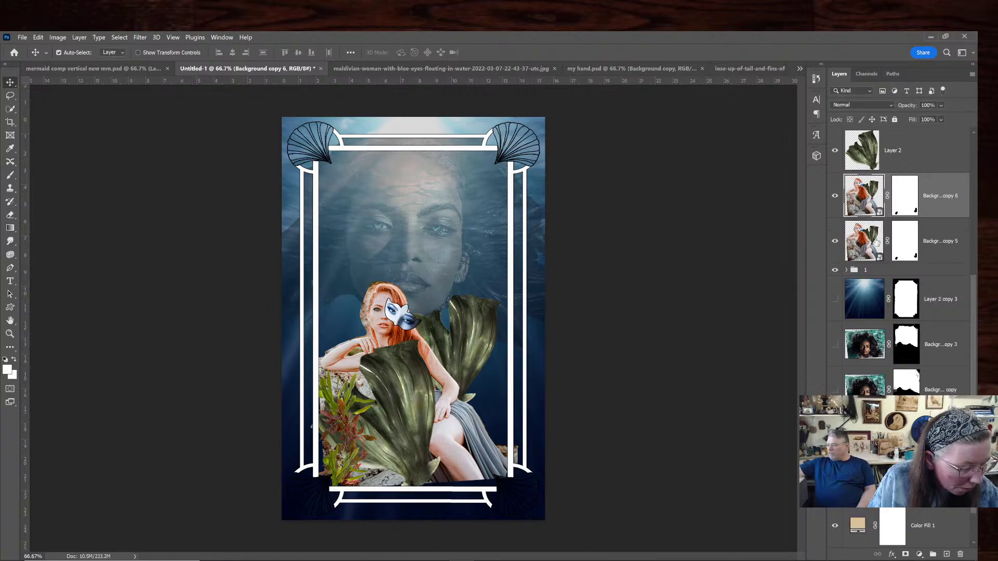
{"action": "left_click", "coordinate": [835, 241]}
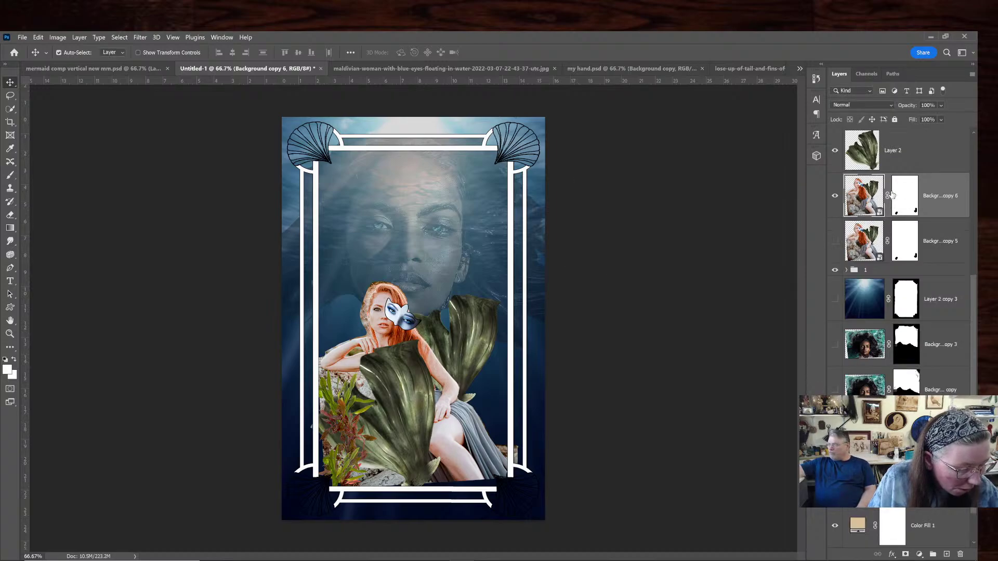
Add a white layer mask to the green tail fin on Layer 2
{"action": "left_click", "coordinate": [903, 153]}
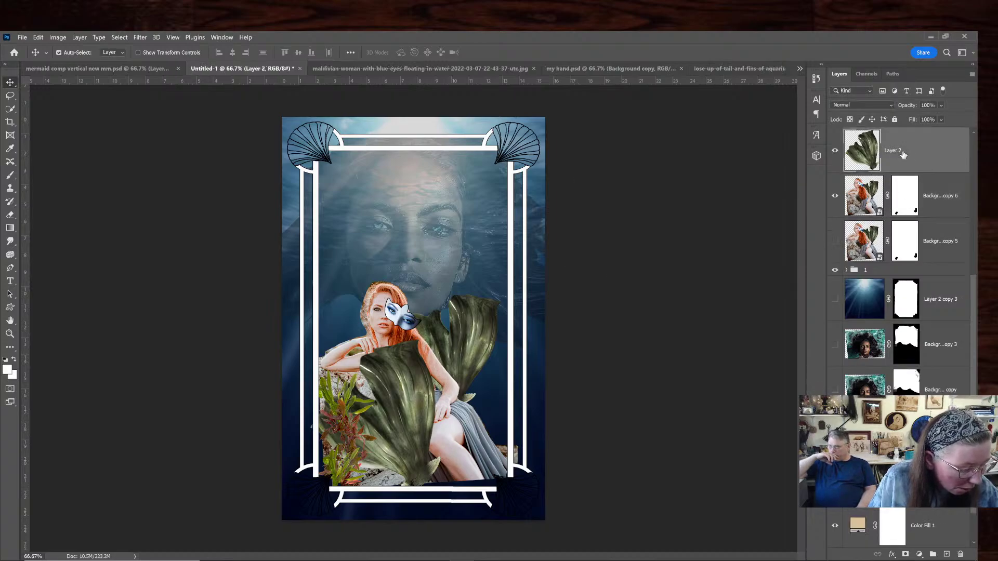
{"action": "left_click", "coordinate": [905, 553]}
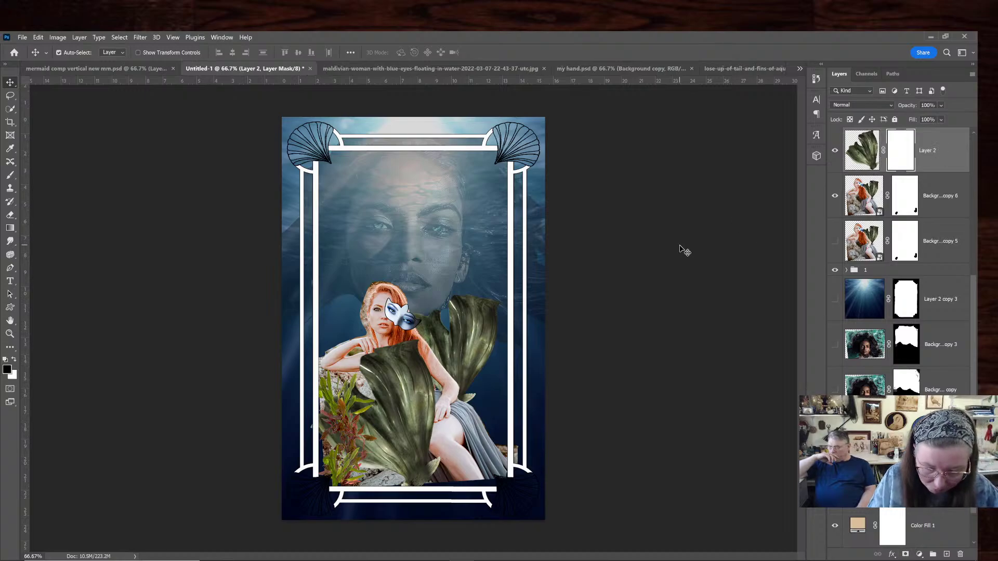
{"action": "key", "text": "ctrl+plus"}
{"action": "key", "text": "ctrl+plus"}
{"action": "key", "text": "ctrl+plus"}
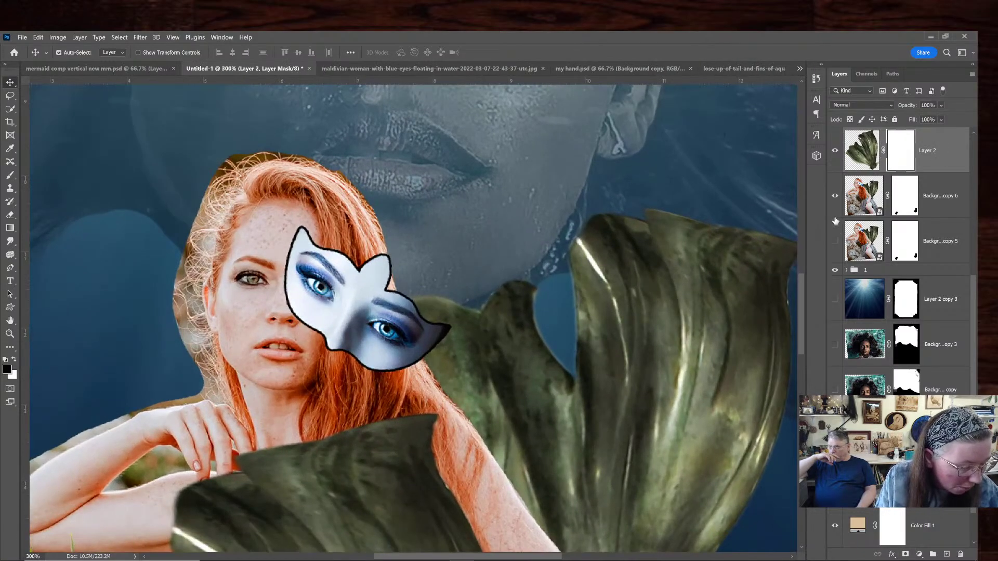
{"action": "key", "text": "ctrl+minus"}
{"action": "key", "text": "ctrl+minus"}
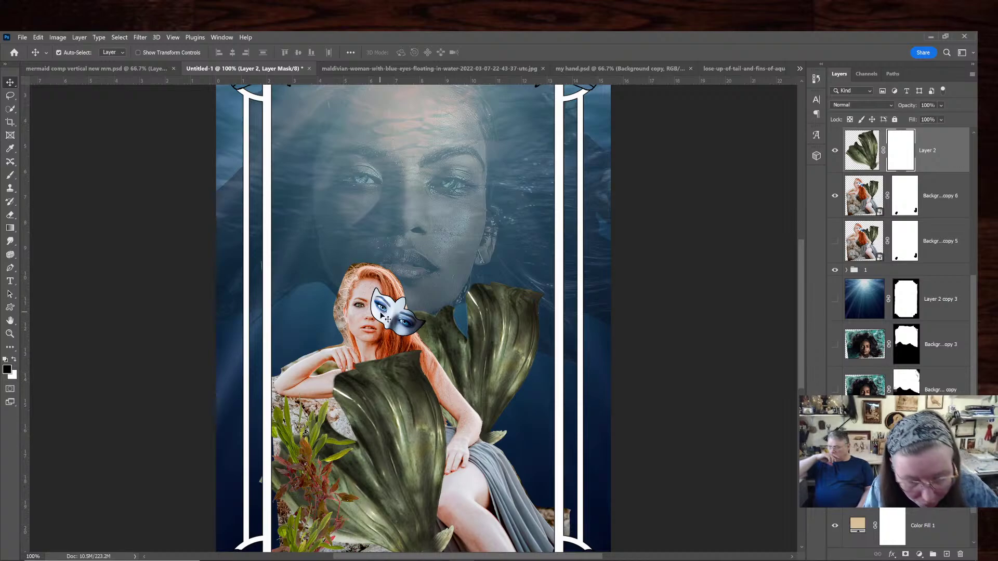
Lower Layer 2's opacity to 65% and paint black on its mask to reveal the woman's long red hair
{"action": "left_click", "coordinate": [10, 175]}
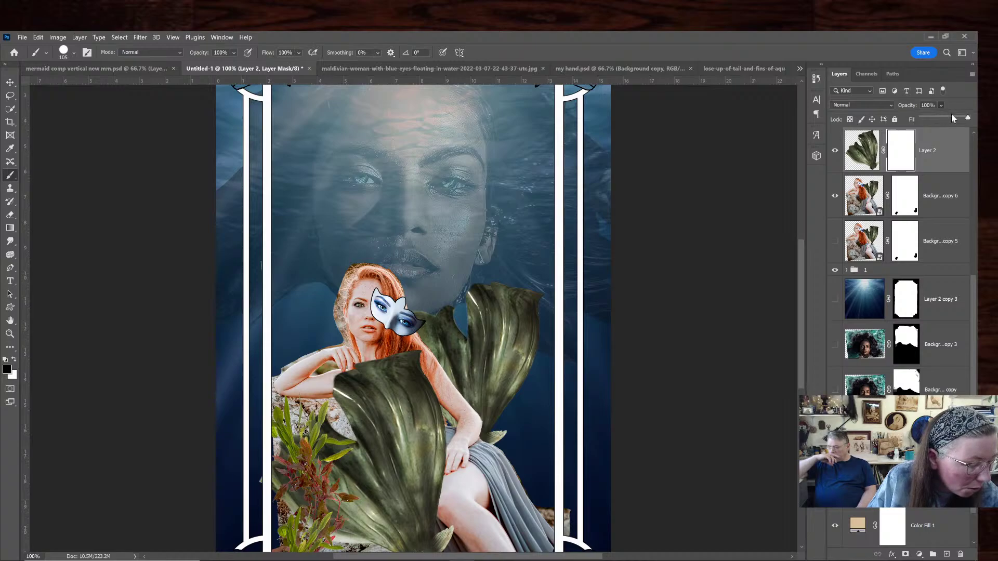
{"action": "left_click", "coordinate": [951, 116]}
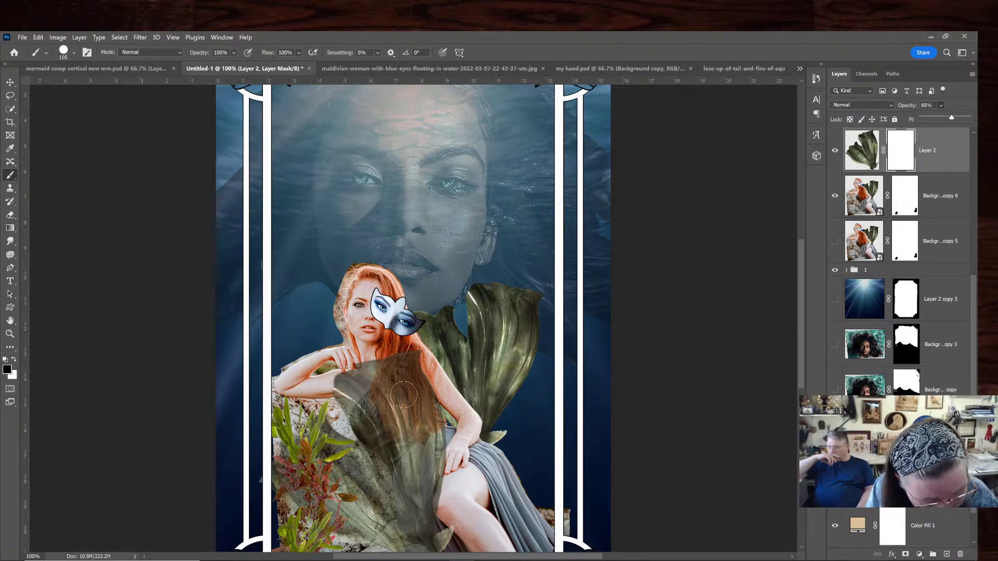
{"action": "mouse_move", "coordinate": [371, 417]}
{"action": "left_mouse_down"}
{"action": "mouse_move", "coordinate": [403, 354]}
{"action": "mouse_move", "coordinate": [429, 416]}
{"action": "mouse_move", "coordinate": [423, 432]}
{"action": "mouse_move", "coordinate": [408, 429]}
{"action": "mouse_move", "coordinate": [392, 405]}
{"action": "mouse_move", "coordinate": [410, 400]}
{"action": "left_mouse_up"}
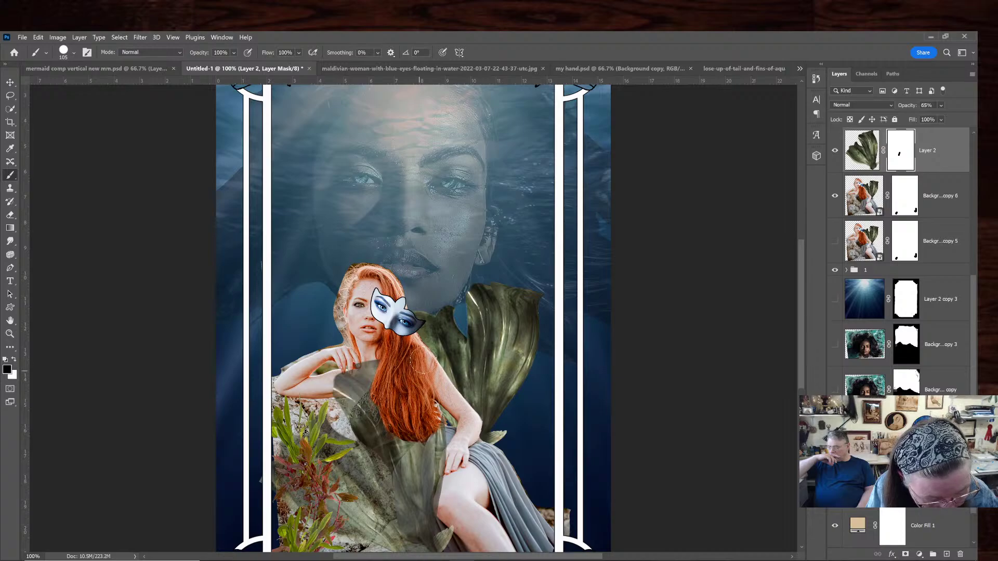
{"action": "mouse_move", "coordinate": [421, 359]}
{"action": "left_mouse_down"}
{"action": "mouse_move", "coordinate": [419, 425]}
{"action": "mouse_move", "coordinate": [392, 409]}
{"action": "mouse_move", "coordinate": [403, 353]}
{"action": "left_mouse_up"}
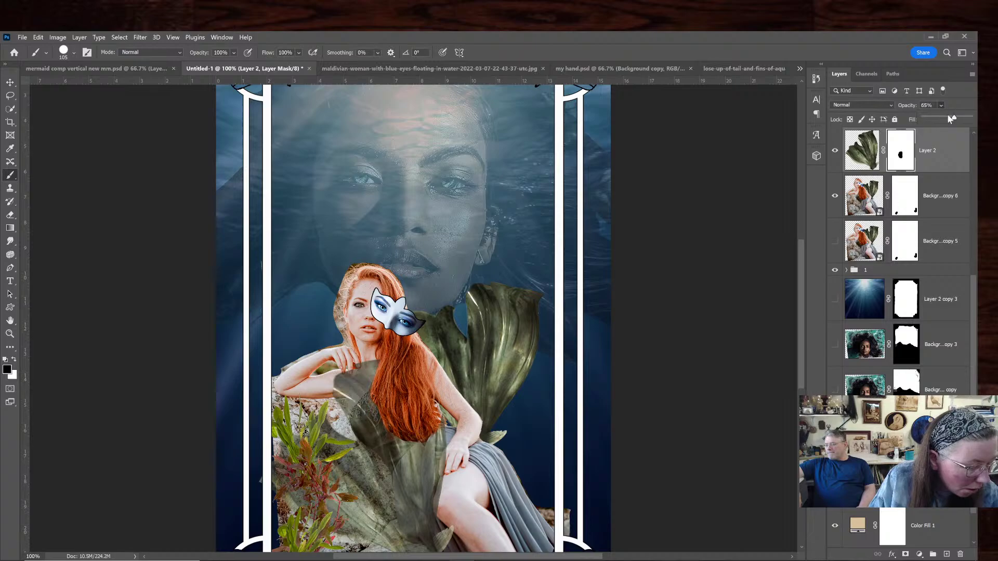
Preview Layer 2 at 100% opacity, then set it to 67% and select the layer's image instead of its mask
{"action": "left_click_drag", "start_coordinate": [955, 120], "coordinate": [970, 119]}
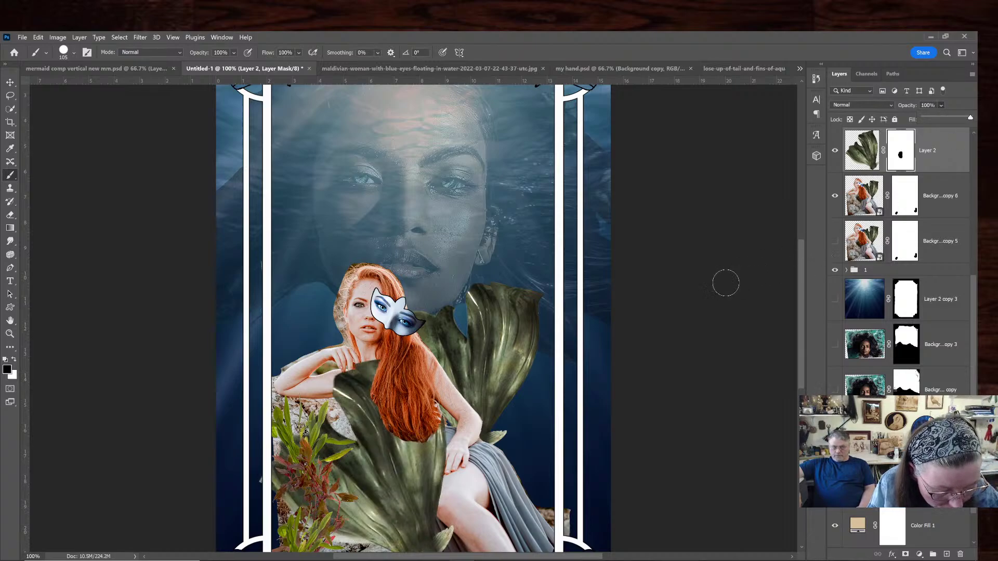
{"action": "left_click_drag", "start_coordinate": [968, 117], "coordinate": [955, 119]}
{"action": "left_click", "coordinate": [861, 150]}
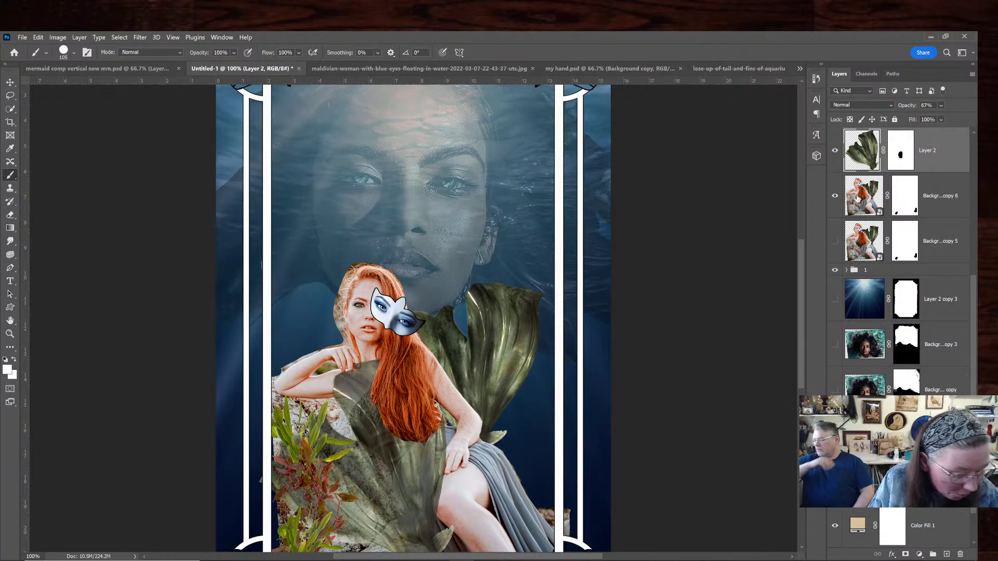
{"action": "key", "text": "ctrl+plus"}
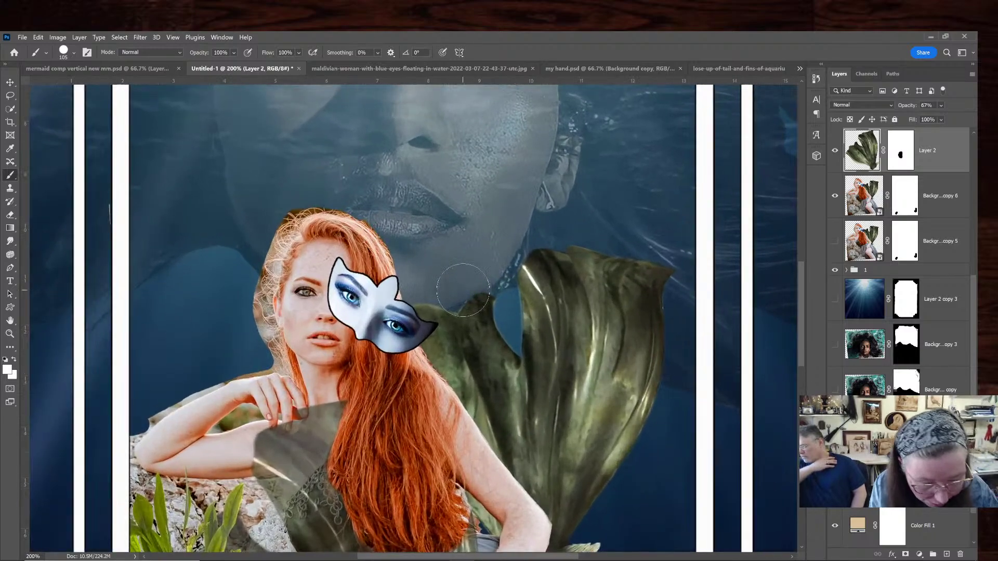
Reduce the brush size to 14 px and target Layer 2's mask for painting
{"action": "left_click", "coordinate": [73, 56]}
{"action": "left_click_drag", "start_coordinate": [93, 87], "coordinate": [60, 84]}
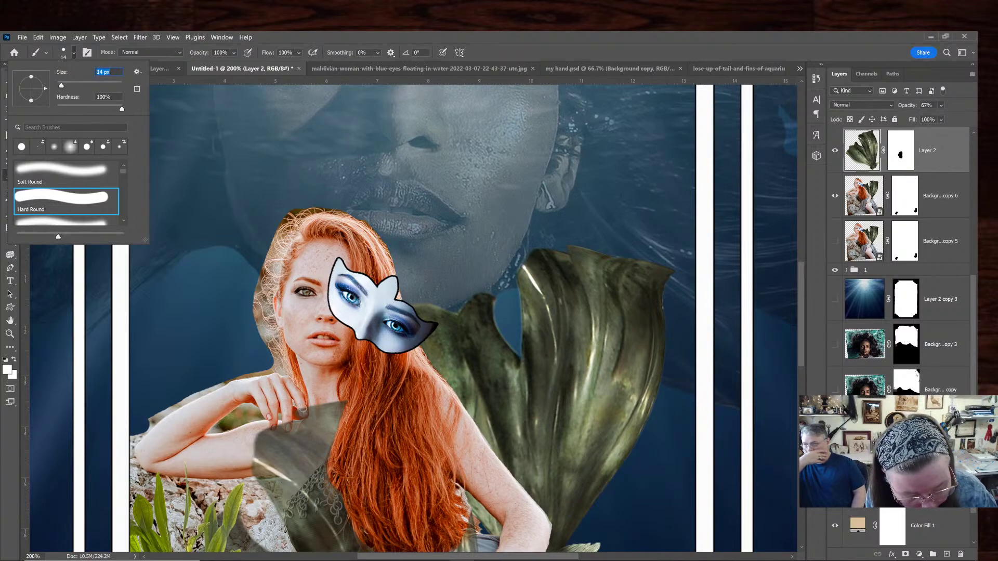
{"action": "key", "text": "Return"}
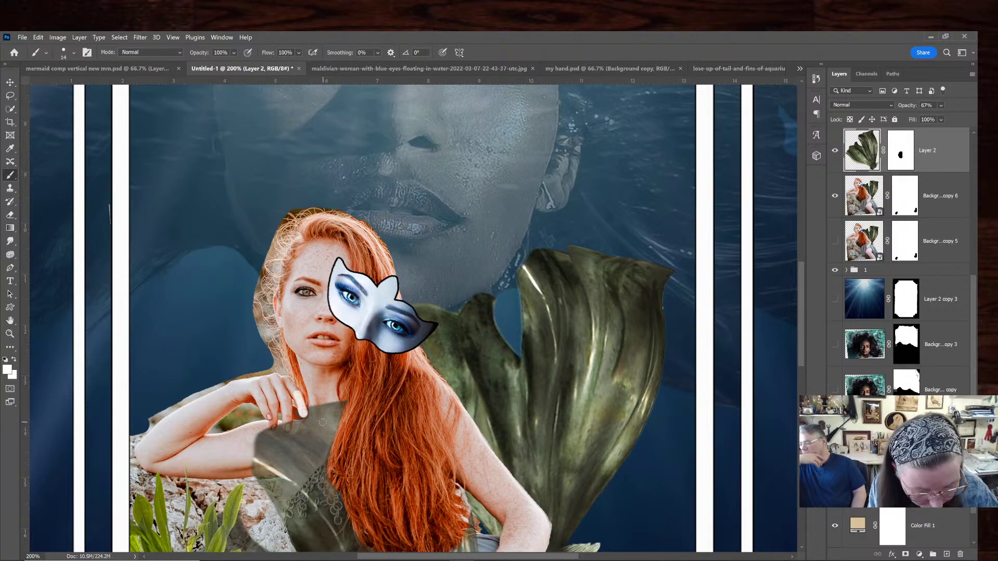
{"action": "left_click", "coordinate": [910, 151]}
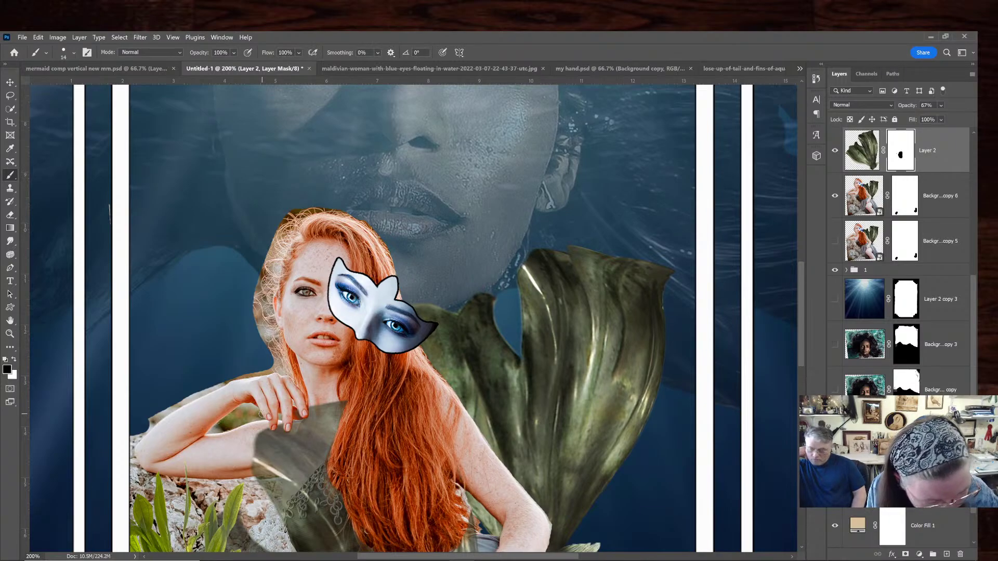
Raise the opacity of the green tail fin on Layer 2 to 100%
{"action": "left_click_drag", "start_coordinate": [803, 280], "coordinate": [796, 338]}
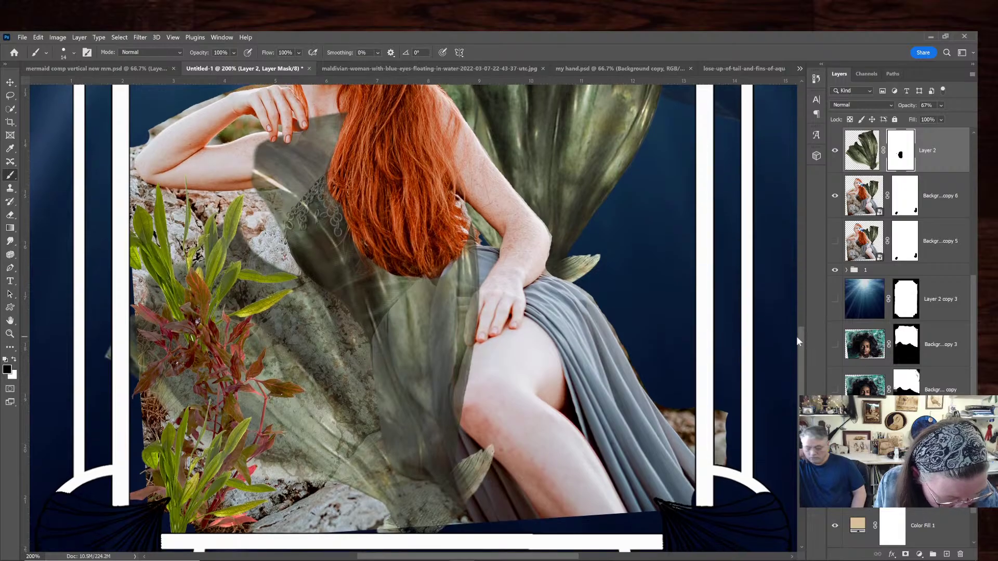
{"action": "key", "text": "ctrl+plus"}
{"action": "key", "text": "ctrl+plus"}
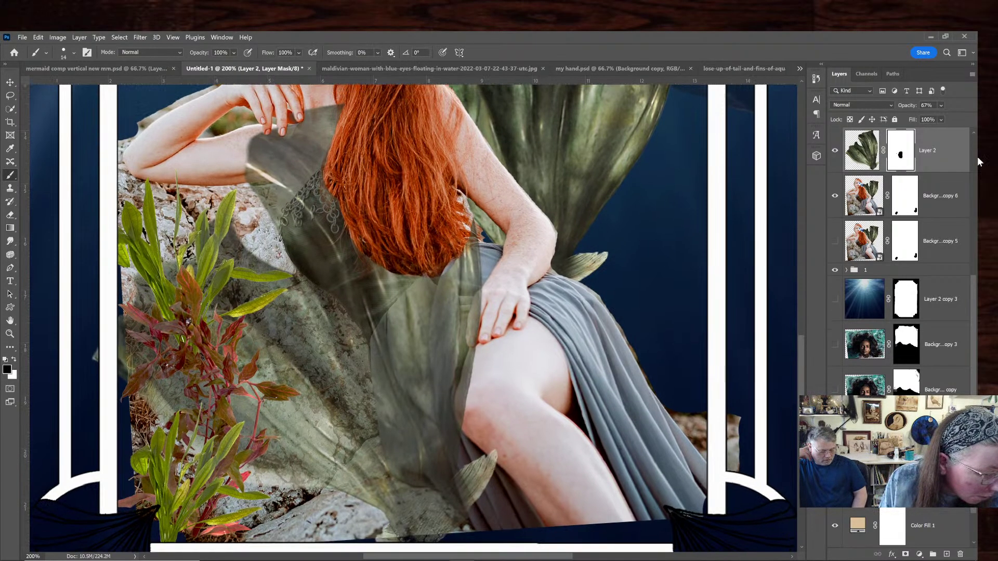
{"action": "key", "text": "ctrl+minus"}
{"action": "key", "text": "ctrl+minus"}
{"action": "key", "text": "ctrl+minus"}
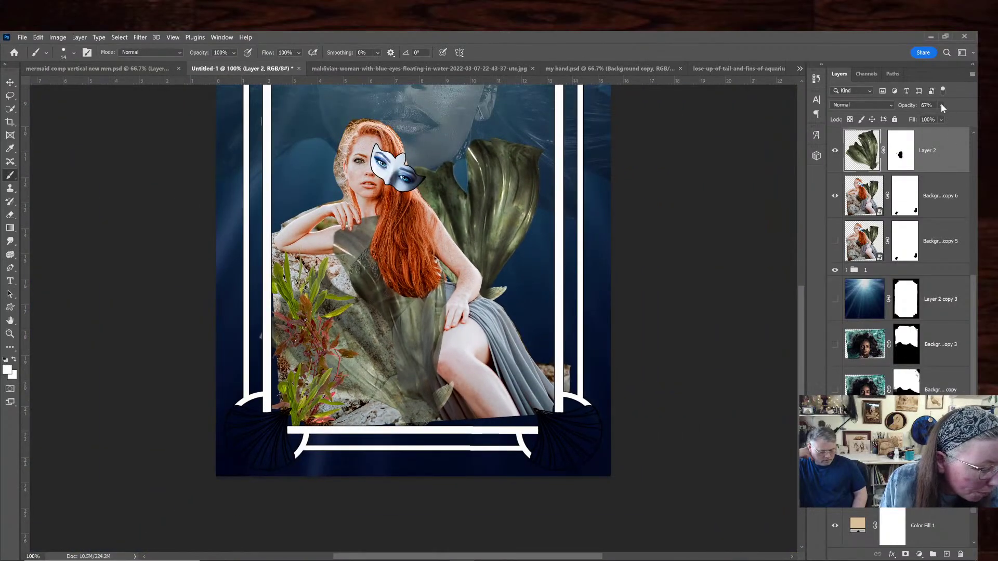
{"action": "left_click", "coordinate": [941, 106]}
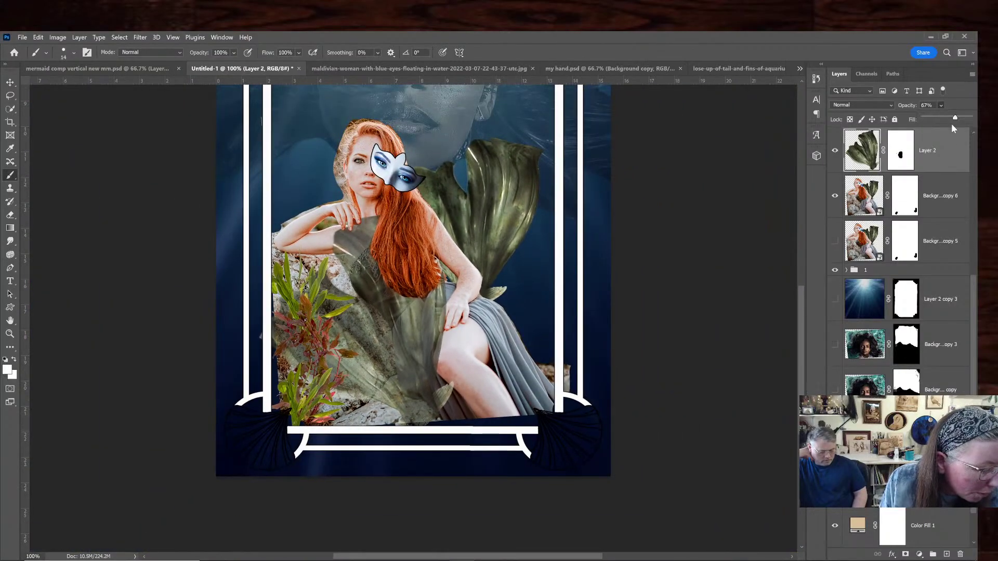
{"action": "left_click_drag", "start_coordinate": [955, 120], "coordinate": [977, 121]}
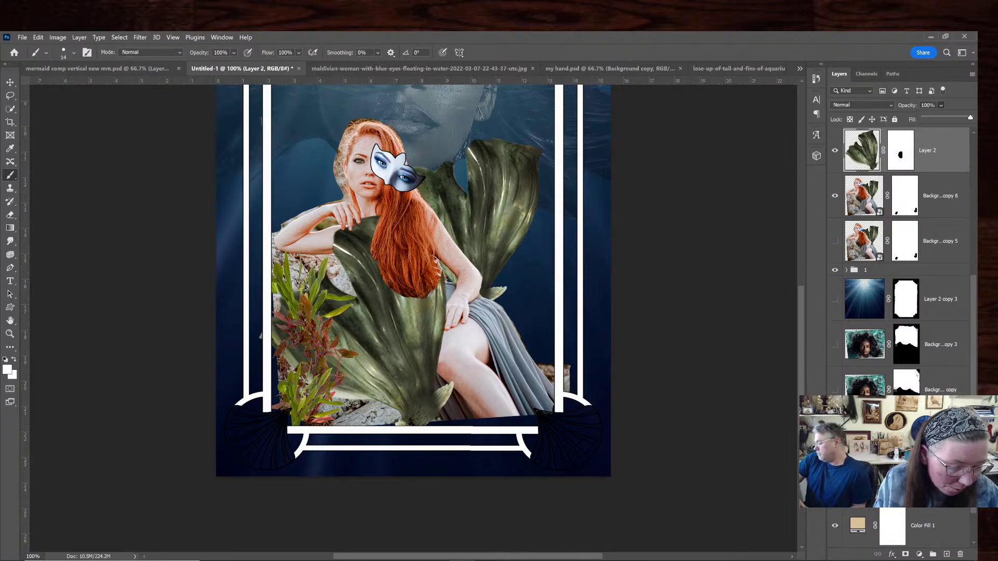
Paint black on Background copy 6's mask with a 55 px hard round brush to hide the green fin behind the woman
{"action": "left_click", "coordinate": [904, 197]}
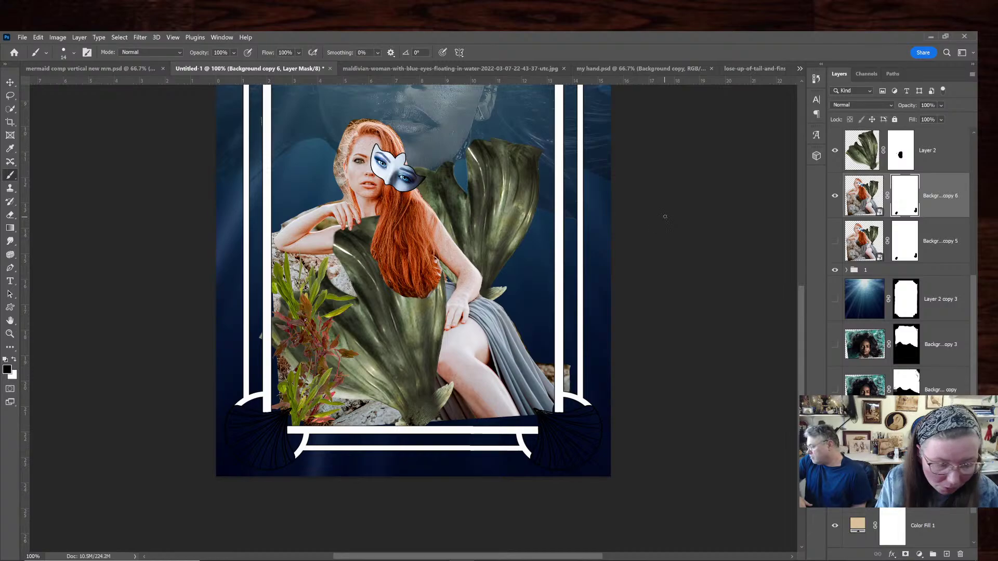
{"action": "key", "text": "ctrl+plus"}
{"action": "left_click_drag", "start_coordinate": [800, 372], "coordinate": [806, 322]}
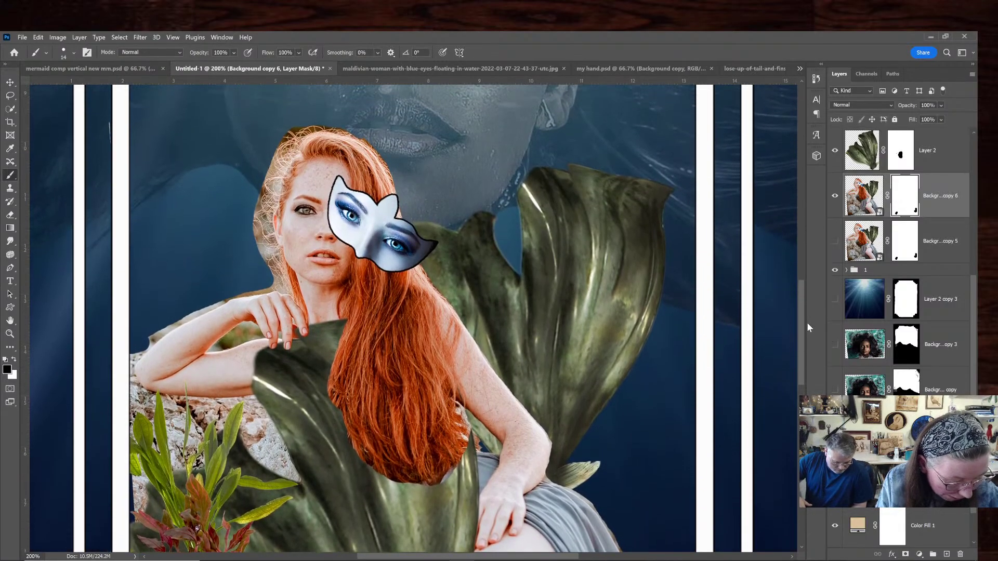
{"action": "left_click", "coordinate": [74, 52]}
{"action": "left_click", "coordinate": [75, 84]}
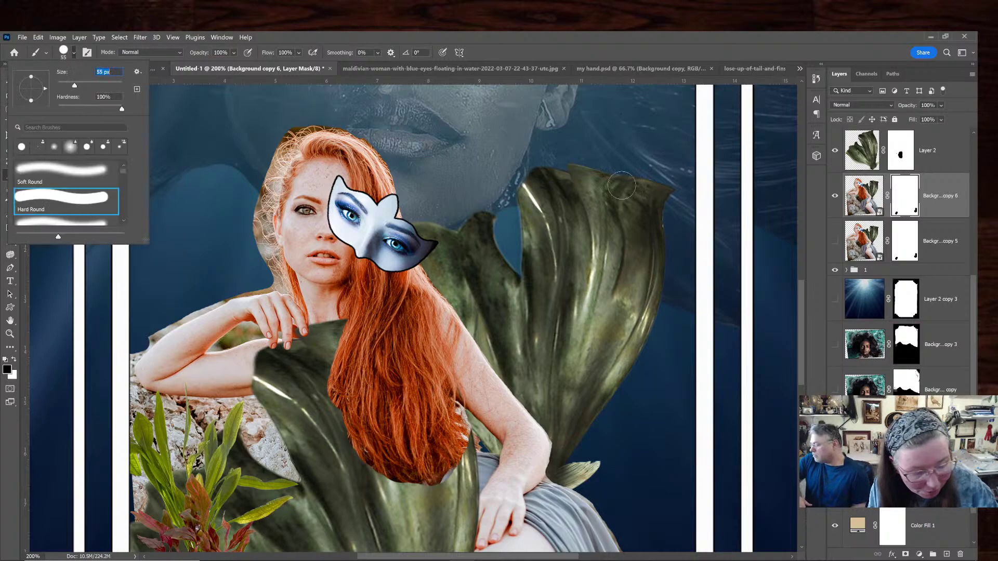
{"action": "left_click", "coordinate": [673, 190]}
{"action": "mouse_move", "coordinate": [673, 190]}
{"action": "left_mouse_down"}
{"action": "mouse_move", "coordinate": [648, 167]}
{"action": "mouse_move", "coordinate": [588, 157]}
{"action": "mouse_move", "coordinate": [566, 191]}
{"action": "mouse_move", "coordinate": [561, 233]}
{"action": "mouse_move", "coordinate": [502, 225]}
{"action": "mouse_move", "coordinate": [570, 273]}
{"action": "mouse_move", "coordinate": [597, 272]}
{"action": "mouse_move", "coordinate": [601, 315]}
{"action": "mouse_move", "coordinate": [626, 260]}
{"action": "mouse_move", "coordinate": [624, 222]}
{"action": "mouse_move", "coordinate": [659, 255]}
{"action": "mouse_move", "coordinate": [613, 426]}
{"action": "mouse_move", "coordinate": [579, 403]}
{"action": "mouse_move", "coordinate": [593, 475]}
{"action": "mouse_move", "coordinate": [560, 471]}
{"action": "mouse_move", "coordinate": [564, 433]}
{"action": "mouse_move", "coordinate": [436, 267]}
{"action": "mouse_move", "coordinate": [455, 233]}
{"action": "mouse_move", "coordinate": [423, 226]}
{"action": "mouse_move", "coordinate": [473, 273]}
{"action": "mouse_move", "coordinate": [481, 236]}
{"action": "mouse_move", "coordinate": [486, 301]}
{"action": "mouse_move", "coordinate": [561, 379]}
{"action": "mouse_move", "coordinate": [541, 290]}
{"action": "left_mouse_up"}
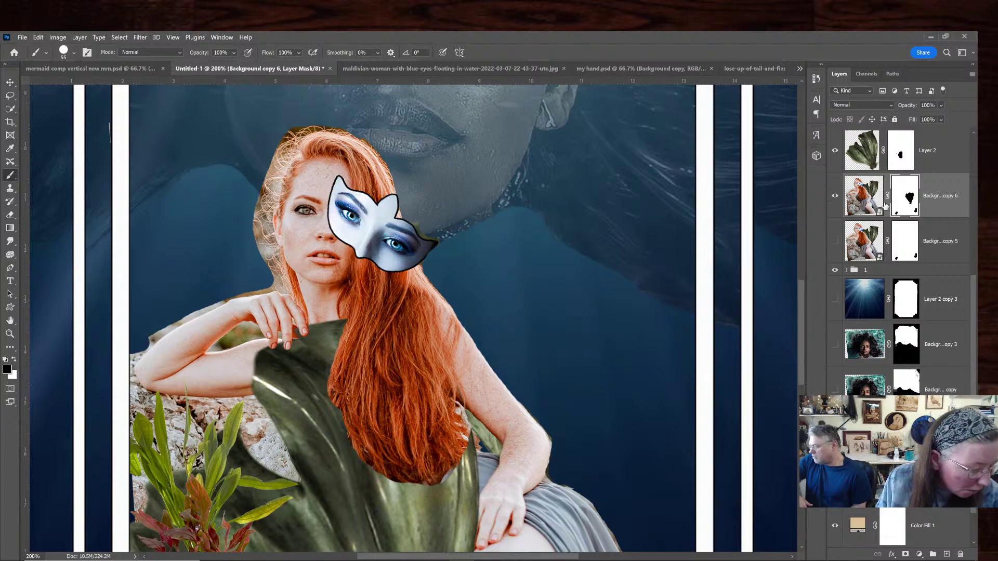
{"action": "right_click", "coordinate": [872, 207]}
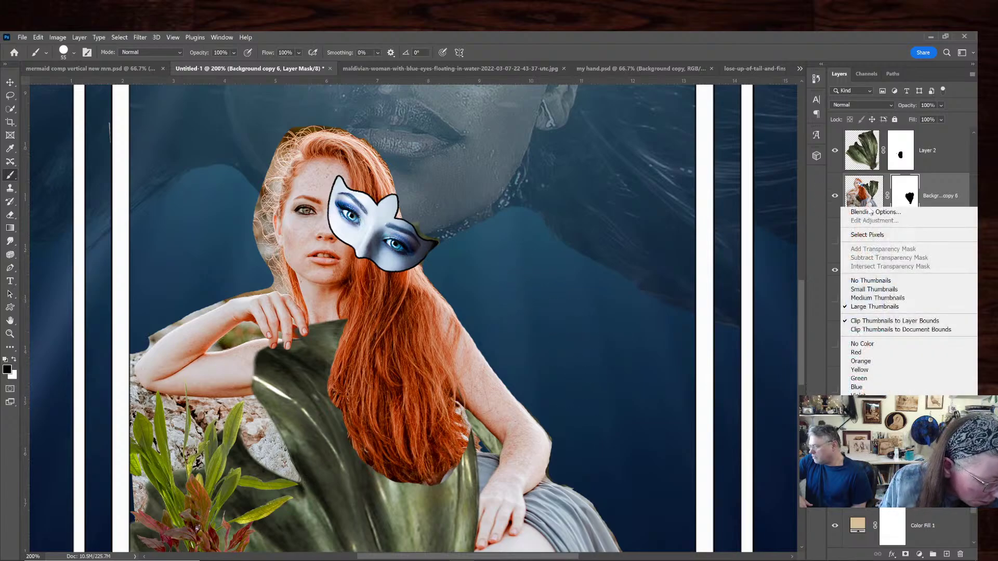
{"action": "left_click", "coordinate": [806, 252]}
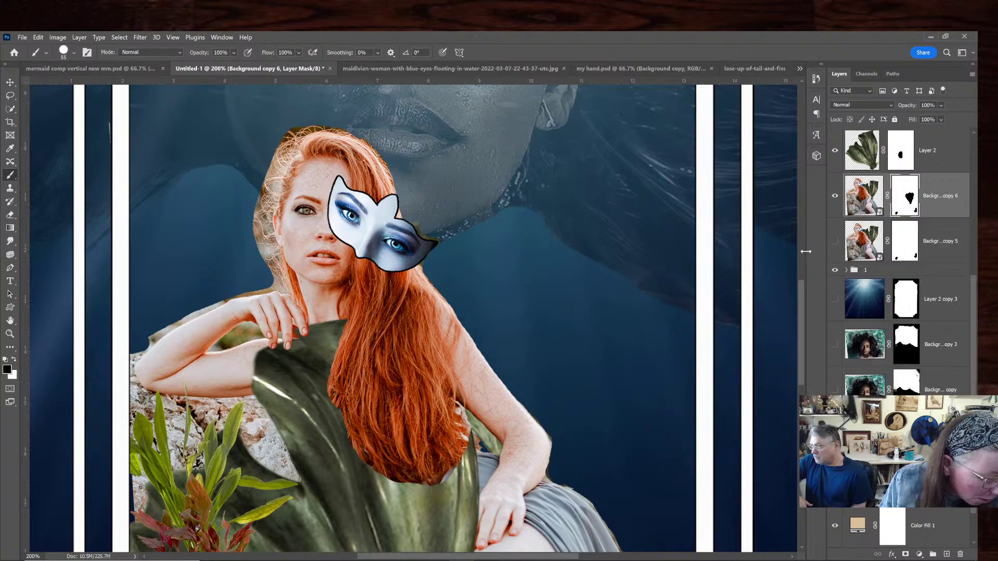
{"action": "left_click", "coordinate": [862, 234]}
{"action": "right_click", "coordinate": [858, 248]}
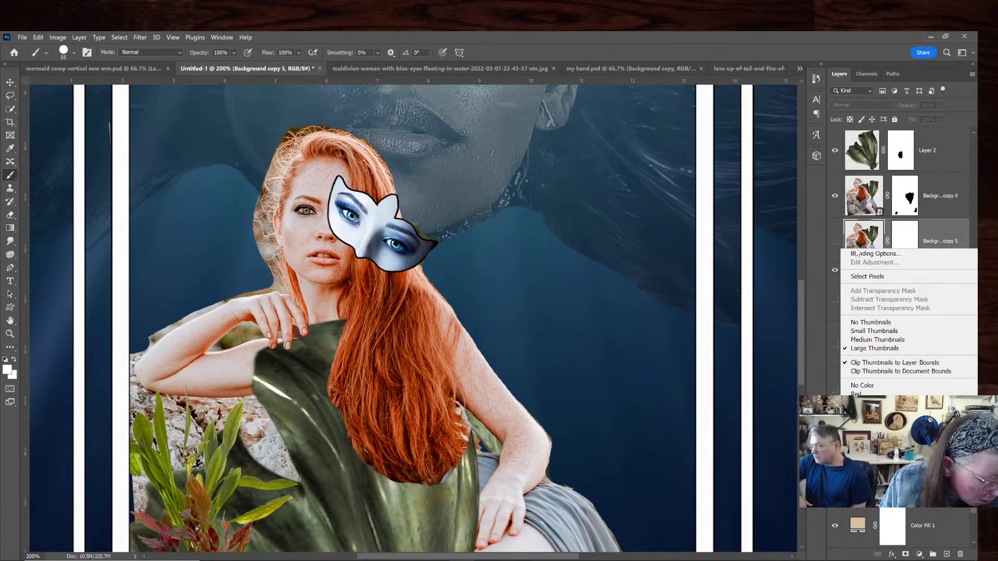
{"action": "key", "text": "Escape"}
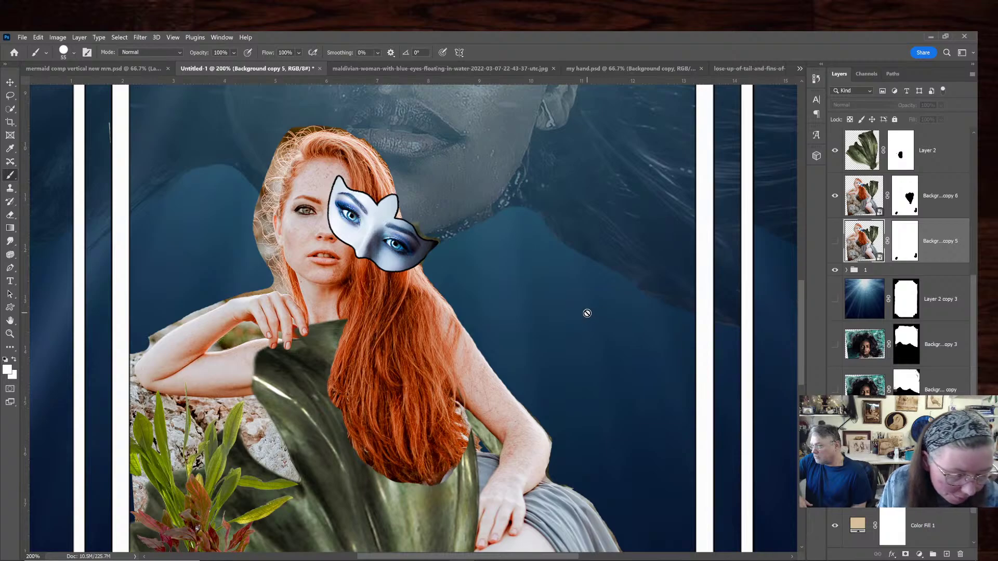
Paint black on Background copy 6's mask with a 21 px brush to remove the leftover fin around the eye mask's tip
{"action": "key", "text": "ctrl+plus"}
{"action": "key", "text": "ctrl+plus"}
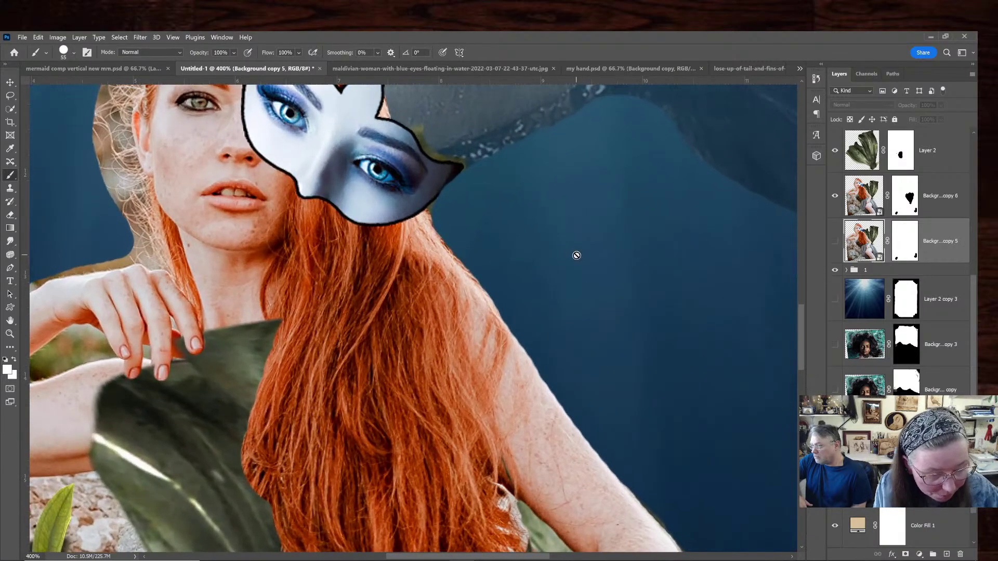
{"action": "left_click", "coordinate": [74, 53]}
{"action": "left_click_drag", "start_coordinate": [65, 83], "coordinate": [60, 83]}
{"action": "left_click", "coordinate": [904, 197]}
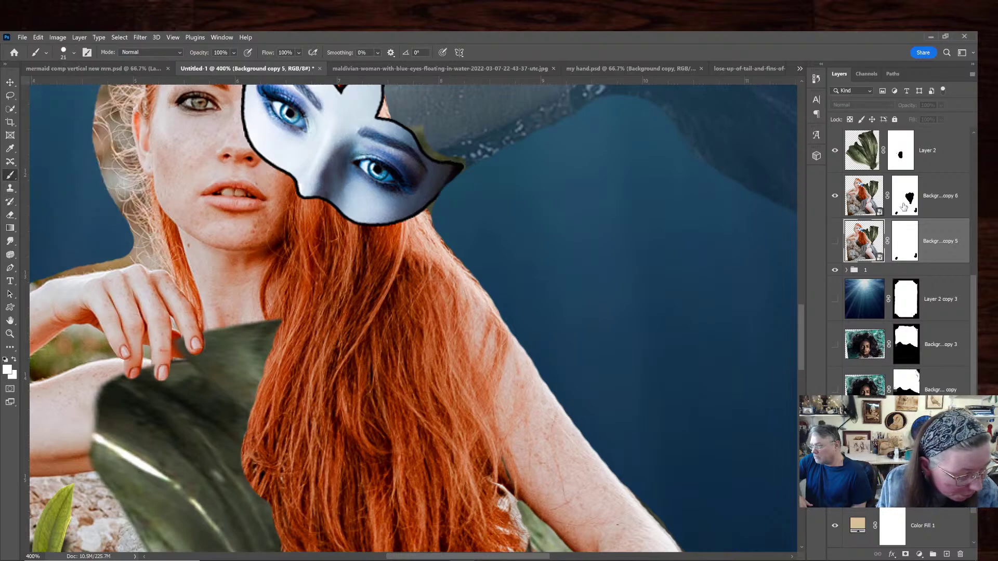
{"action": "left_click", "coordinate": [905, 196]}
{"action": "key", "text": "x"}
{"action": "mouse_move", "coordinate": [473, 156]}
{"action": "left_mouse_down"}
{"action": "mouse_move", "coordinate": [438, 149]}
{"action": "mouse_move", "coordinate": [418, 121]}
{"action": "left_mouse_up"}
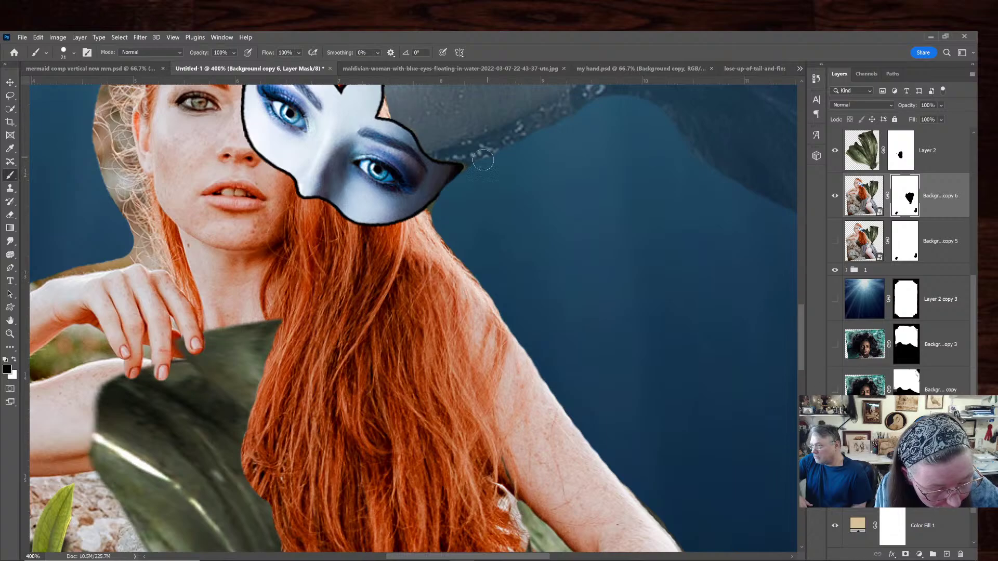
Expand group 1 and set the opacity of its Layer 2 copy 2 to 58%
{"action": "key", "text": "ctrl+minus"}
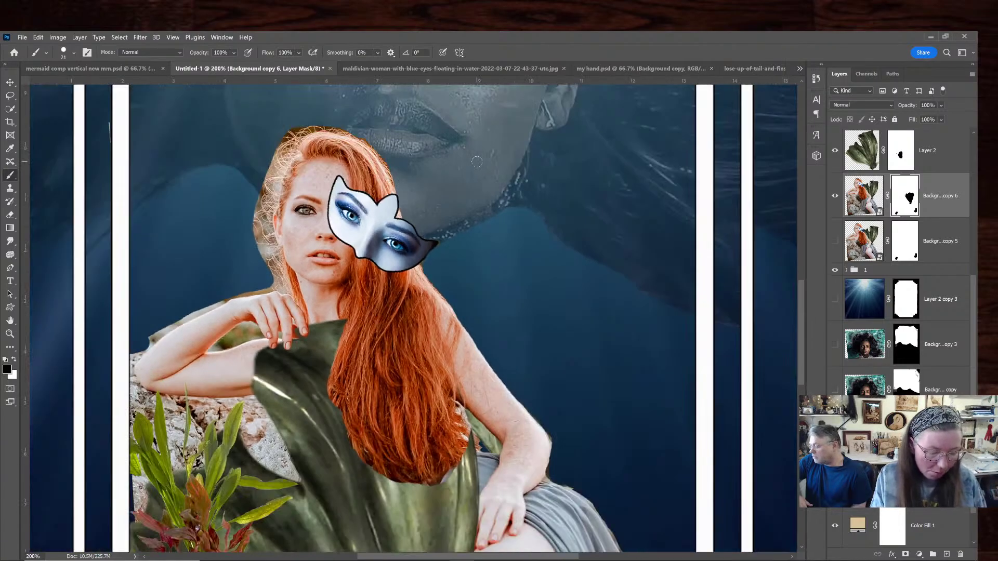
{"action": "key", "text": "ctrl+minus"}
{"action": "key", "text": "ctrl+minus"}
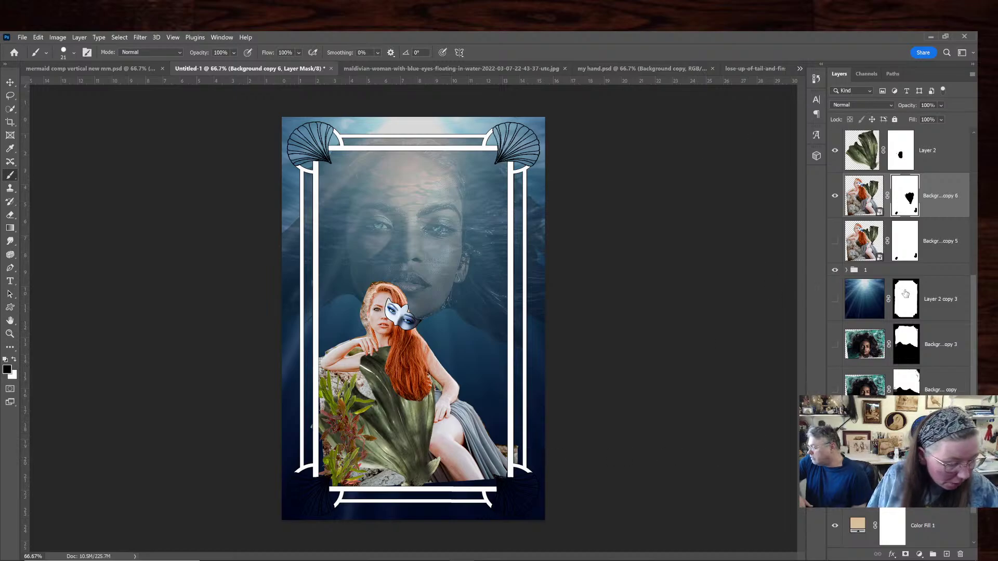
{"action": "left_click", "coordinate": [835, 300]}
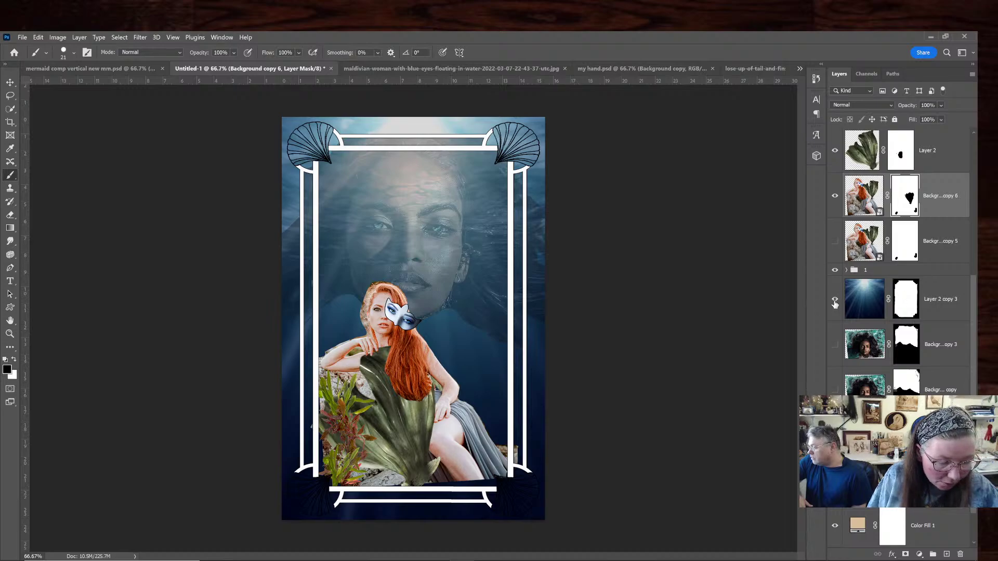
{"action": "left_click", "coordinate": [846, 269]}
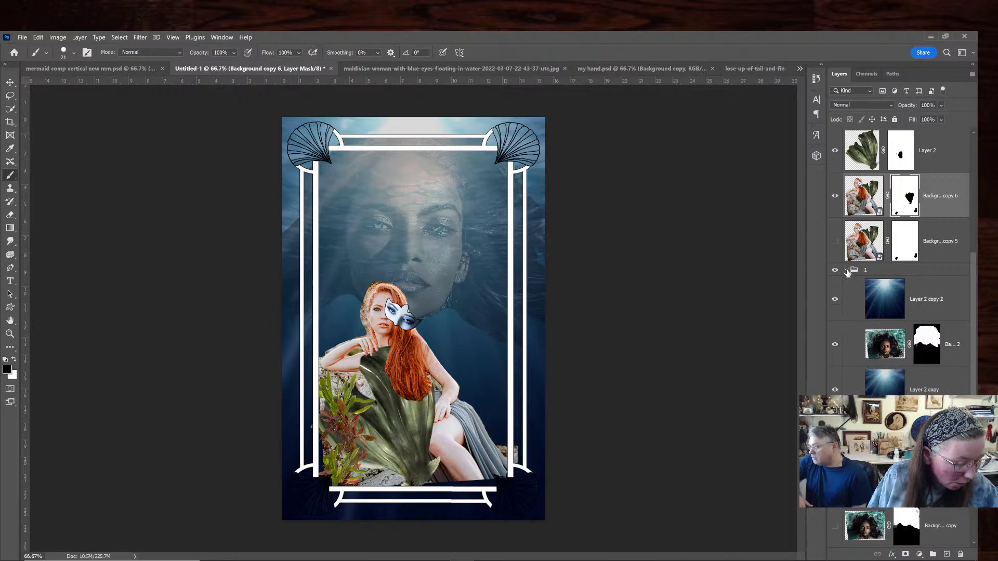
{"action": "left_click", "coordinate": [933, 316]}
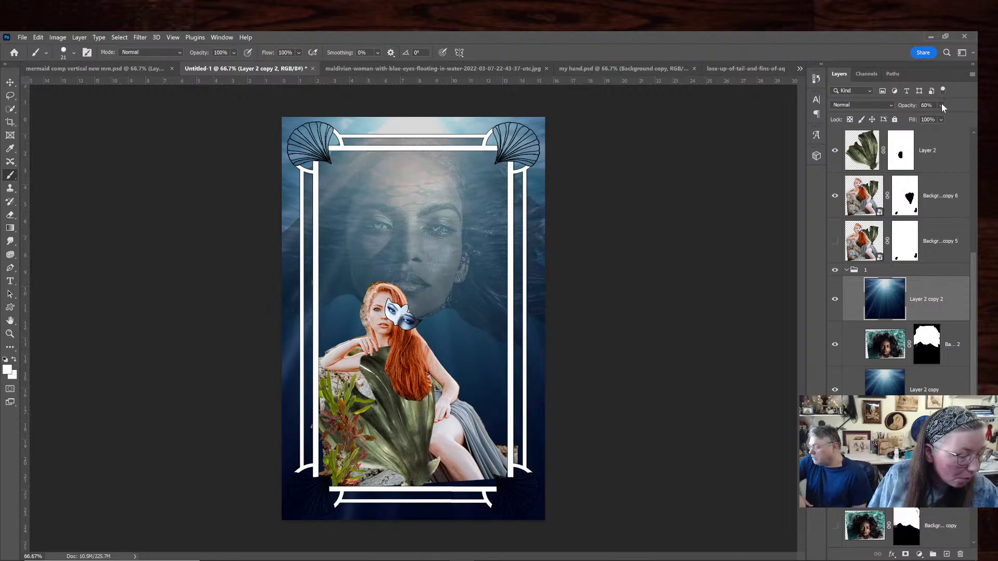
{"action": "left_click_drag", "start_coordinate": [949, 120], "coordinate": [957, 121]}
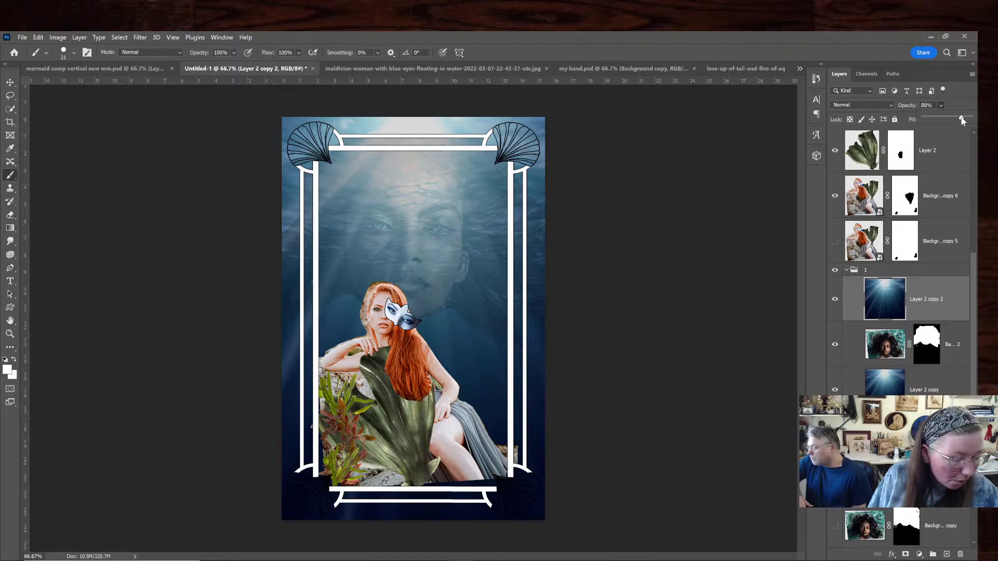
{"action": "mouse_move", "coordinate": [962, 120]}
{"action": "left_mouse_down"}
{"action": "mouse_move", "coordinate": [972, 119]}
{"action": "mouse_move", "coordinate": [952, 120]}
{"action": "left_mouse_up"}
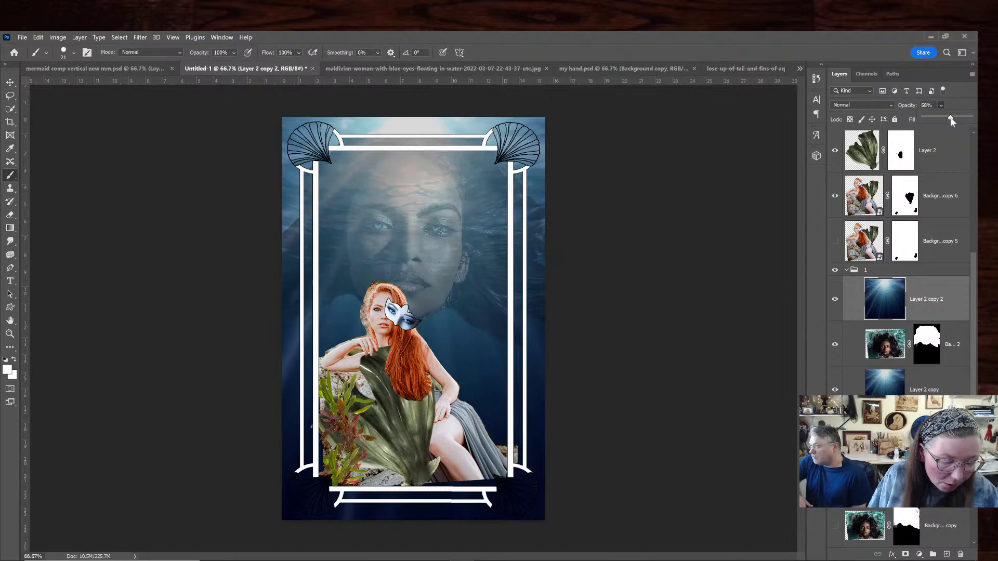
Show the Black & White 1 adjustment and move Layer 2 and Background copy 6 above the corner shells frame copy layer
{"action": "scroll", "coordinate": [960, 202], "scroll_direction": "up", "scroll_amount": 5}
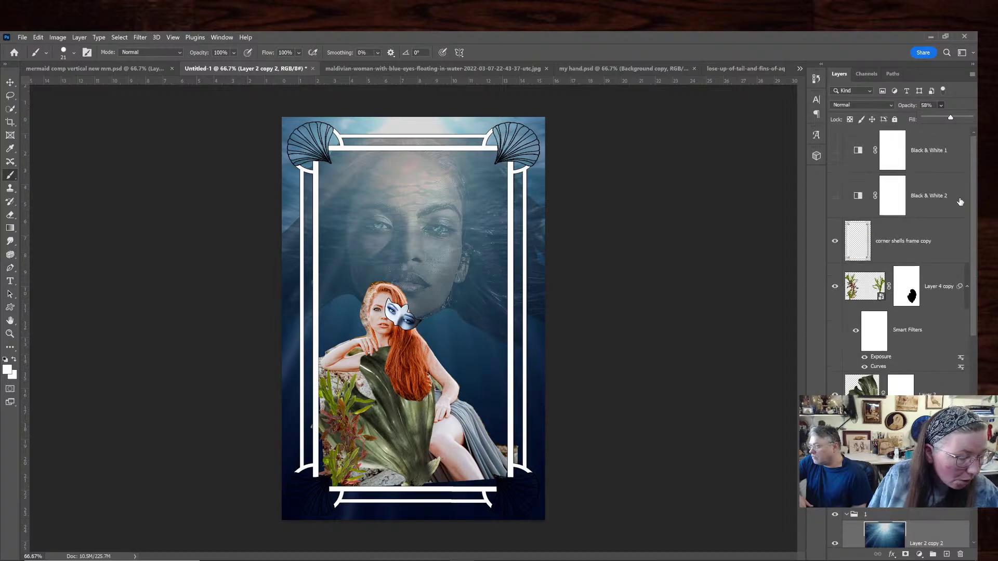
{"action": "left_click", "coordinate": [835, 150]}
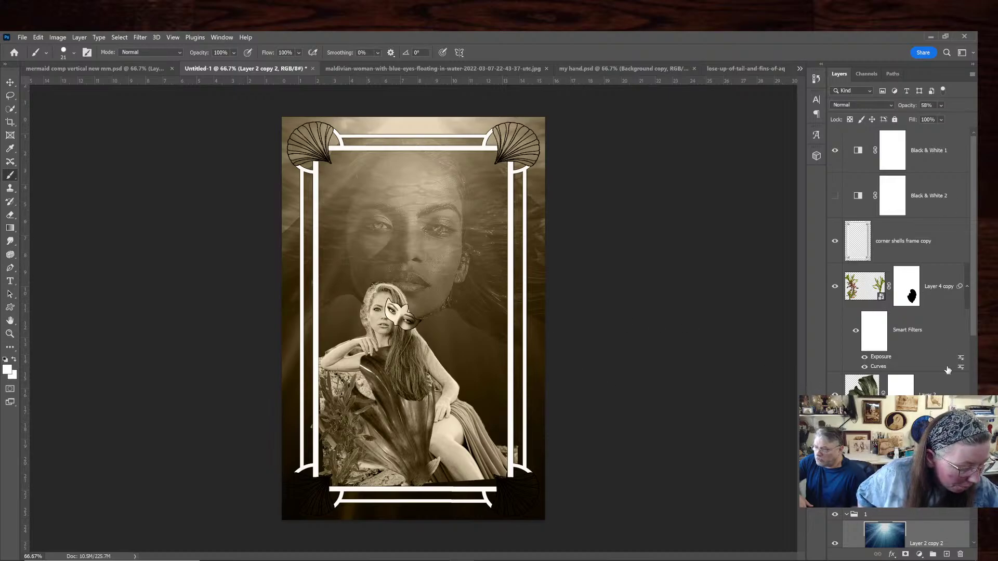
{"action": "left_click", "coordinate": [949, 385]}
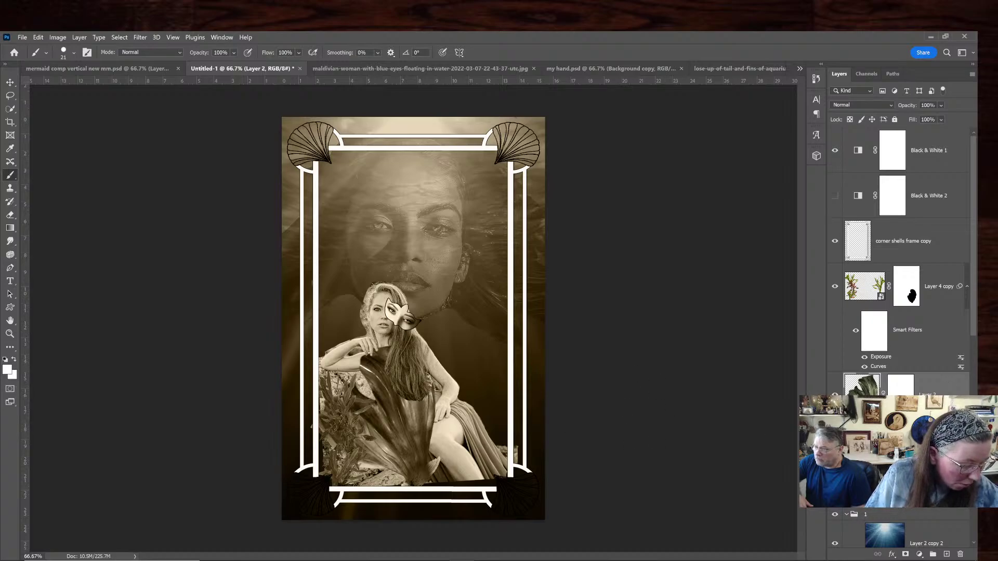
{"action": "left_click", "coordinate": [946, 441], "text": "shift"}
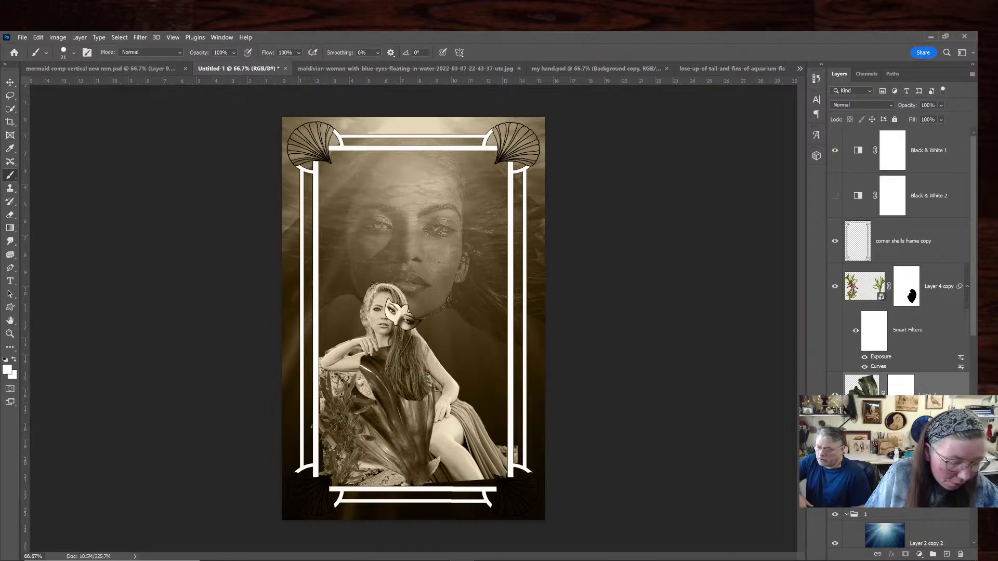
{"action": "left_click_drag", "start_coordinate": [917, 406], "coordinate": [918, 236]}
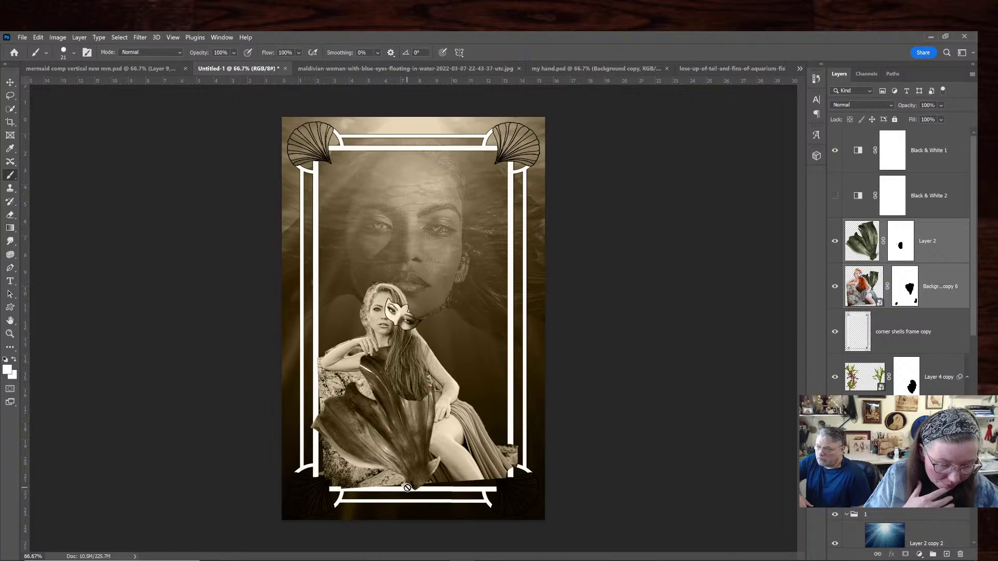
Link Layer 2 and Background copy 6 and scale them together to about 112%, centred at about X 778.5 px, Y 1377.5 px
{"action": "right_click", "coordinate": [955, 281]}
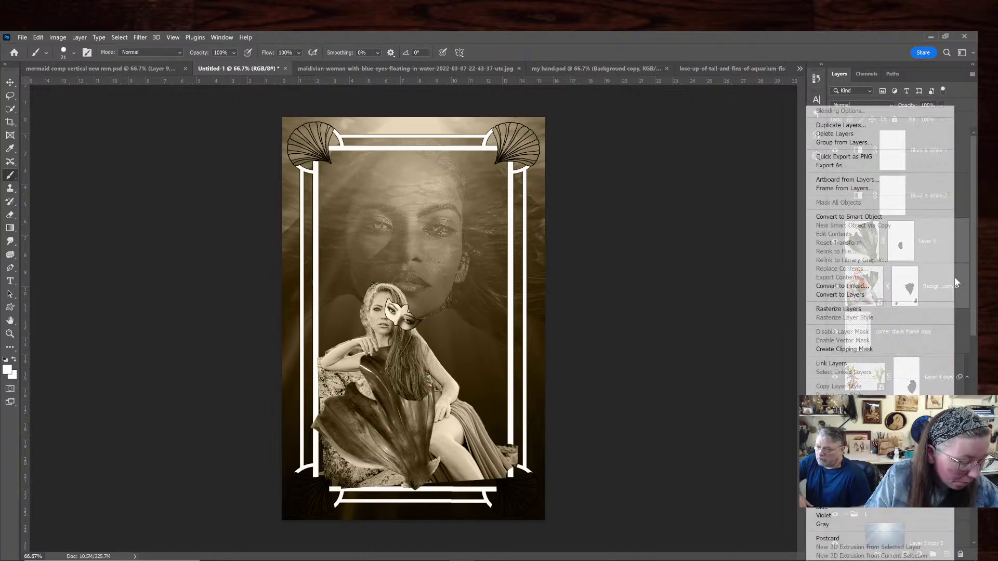
{"action": "left_click", "coordinate": [878, 365]}
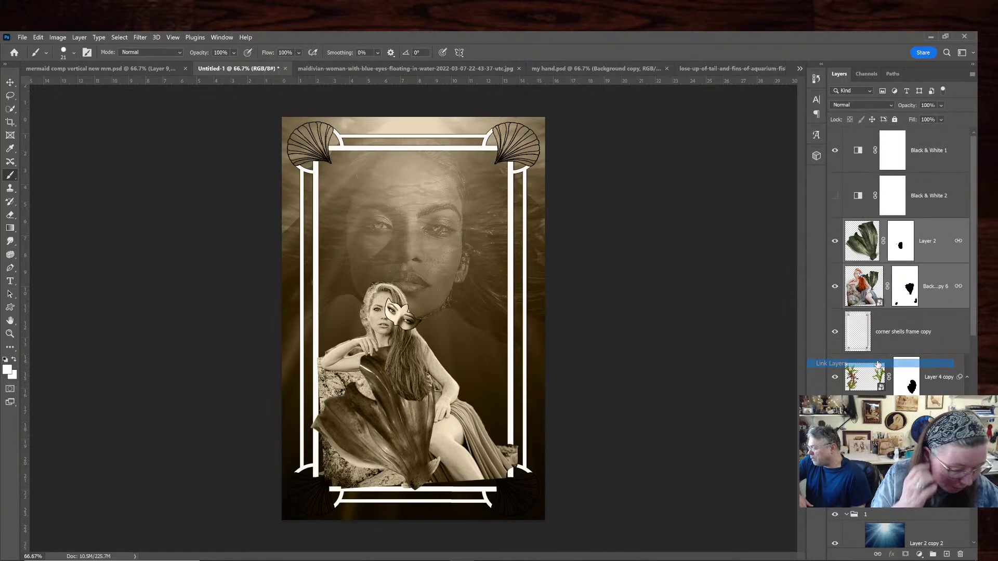
{"action": "key", "text": "ctrl+t"}
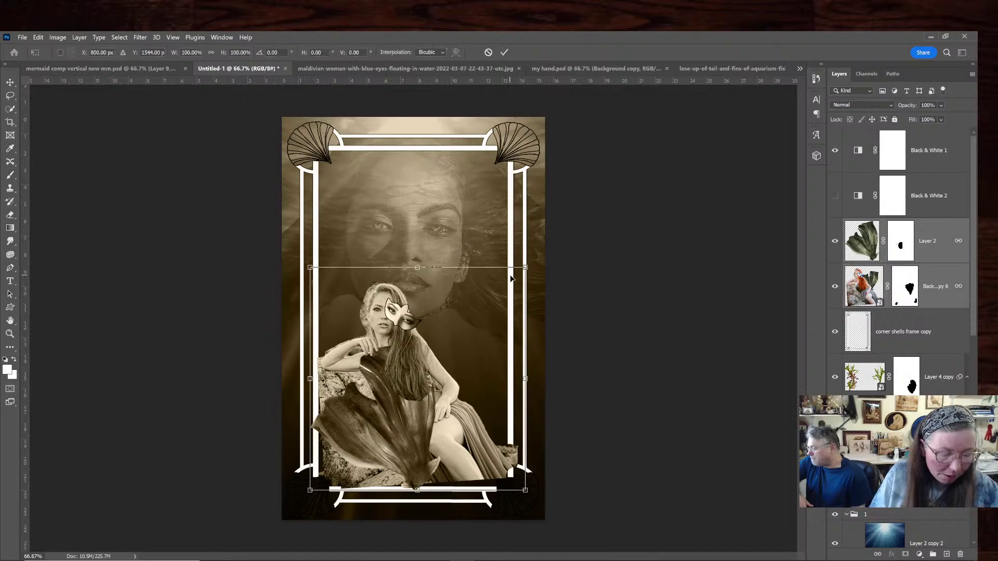
{"action": "left_click_drag", "start_coordinate": [526, 267], "coordinate": [547, 243]}
{"action": "left_click_drag", "start_coordinate": [389, 320], "coordinate": [373, 305]}
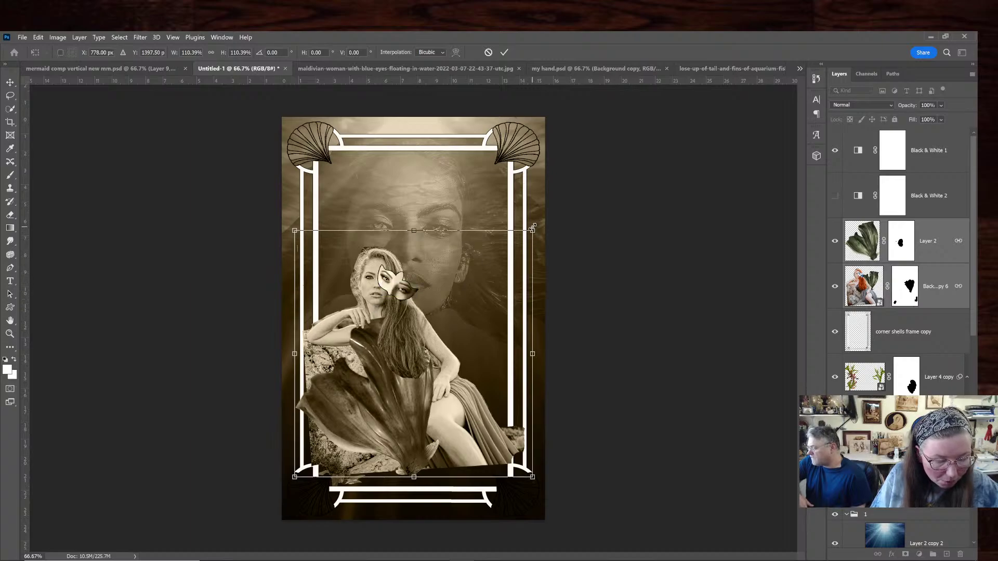
{"action": "left_click_drag", "start_coordinate": [532, 227], "coordinate": [537, 224]}
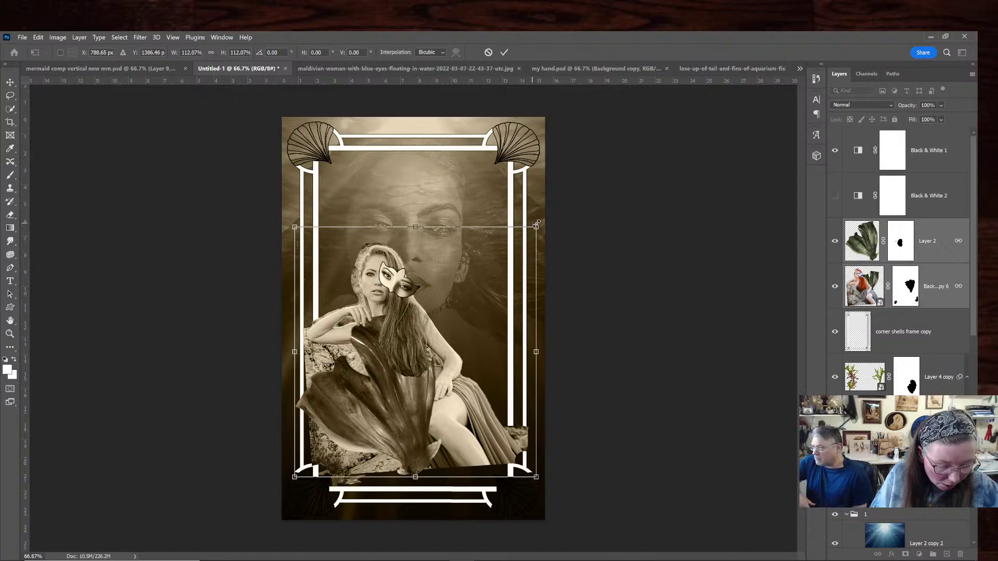
{"action": "left_click_drag", "start_coordinate": [496, 308], "coordinate": [494, 307]}
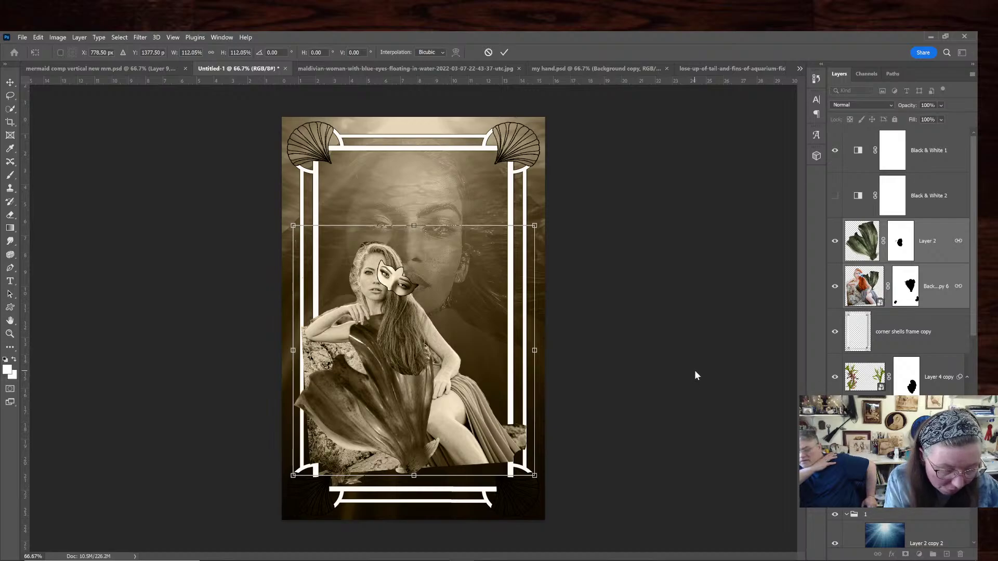
{"action": "key", "text": "Return"}
Paint black on Background copy 6's mask with the 21 px brush to hide the rock remnant and skirt tip overlapping the frame
{"action": "key", "text": "b"}
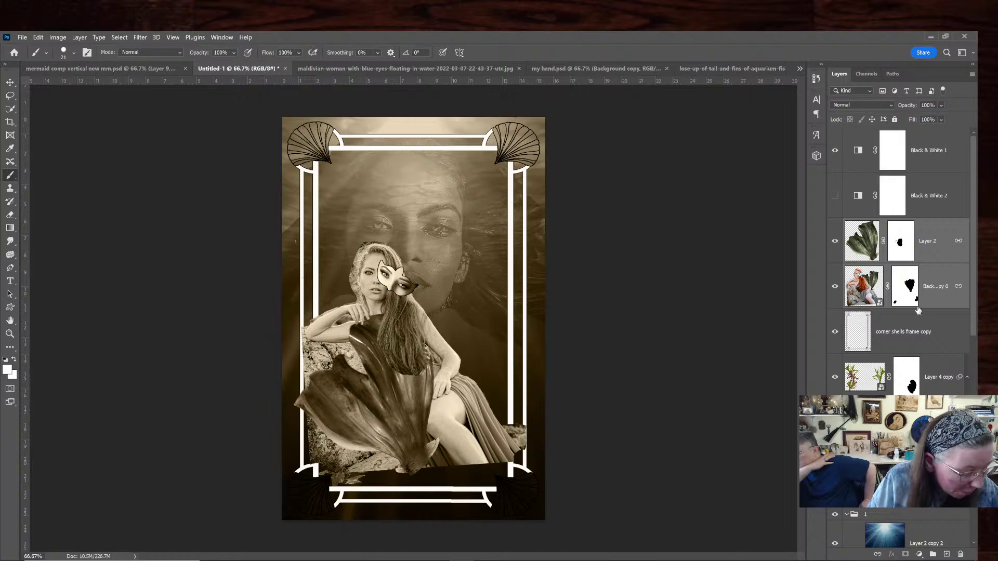
{"action": "left_click", "coordinate": [928, 280]}
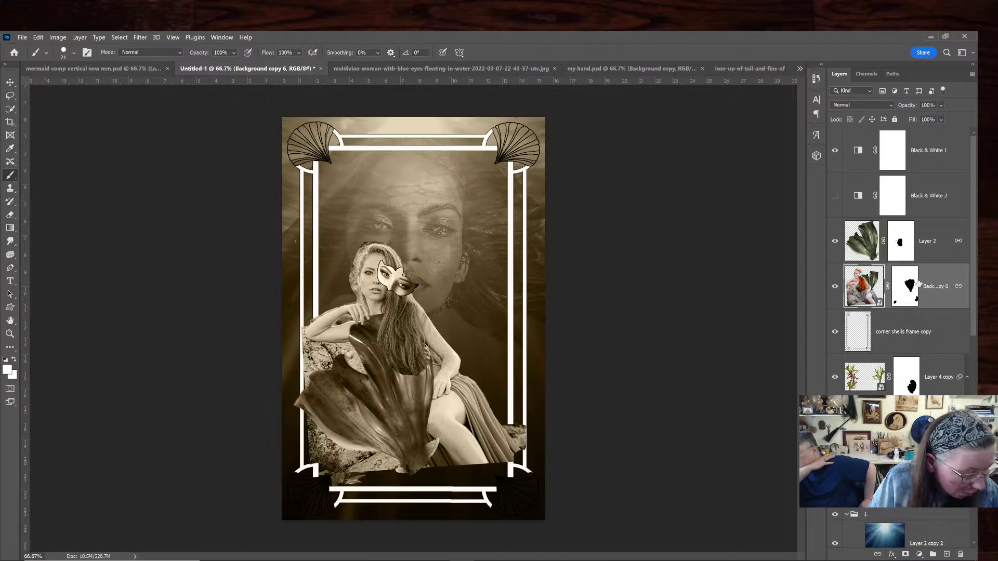
{"action": "key", "text": "x"}
{"action": "key", "text": "ctrl+plus"}
{"action": "key", "text": "ctrl+plus"}
{"action": "key", "text": "ctrl+plus"}
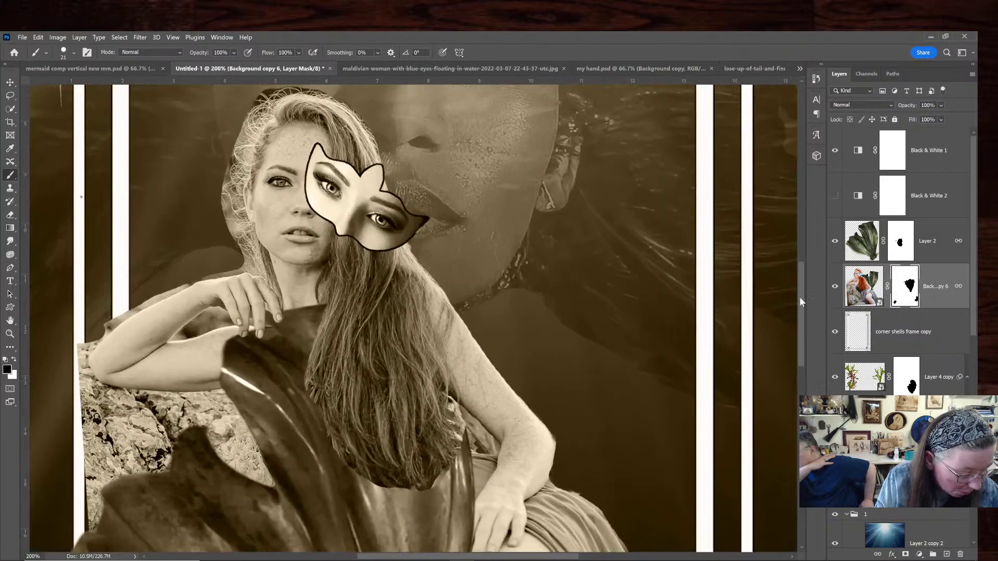
{"action": "left_click_drag", "start_coordinate": [800, 299], "coordinate": [796, 349]}
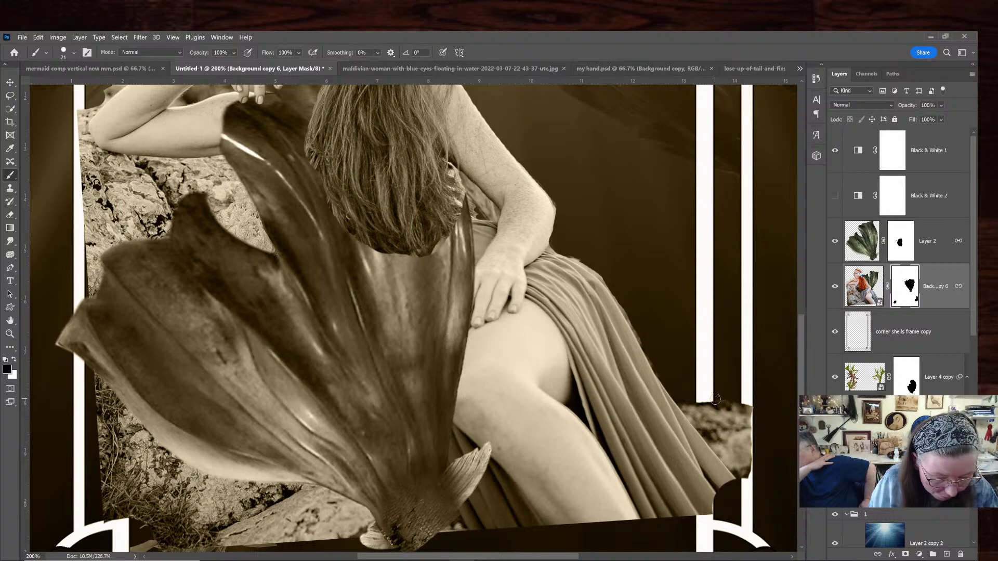
{"action": "mouse_move", "coordinate": [734, 405]}
{"action": "left_mouse_down"}
{"action": "mouse_move", "coordinate": [735, 486]}
{"action": "mouse_move", "coordinate": [725, 411]}
{"action": "mouse_move", "coordinate": [709, 452]}
{"action": "mouse_move", "coordinate": [702, 405]}
{"action": "mouse_move", "coordinate": [697, 486]}
{"action": "mouse_move", "coordinate": [707, 499]}
{"action": "mouse_move", "coordinate": [722, 457]}
{"action": "mouse_move", "coordinate": [723, 472]}
{"action": "left_mouse_up"}
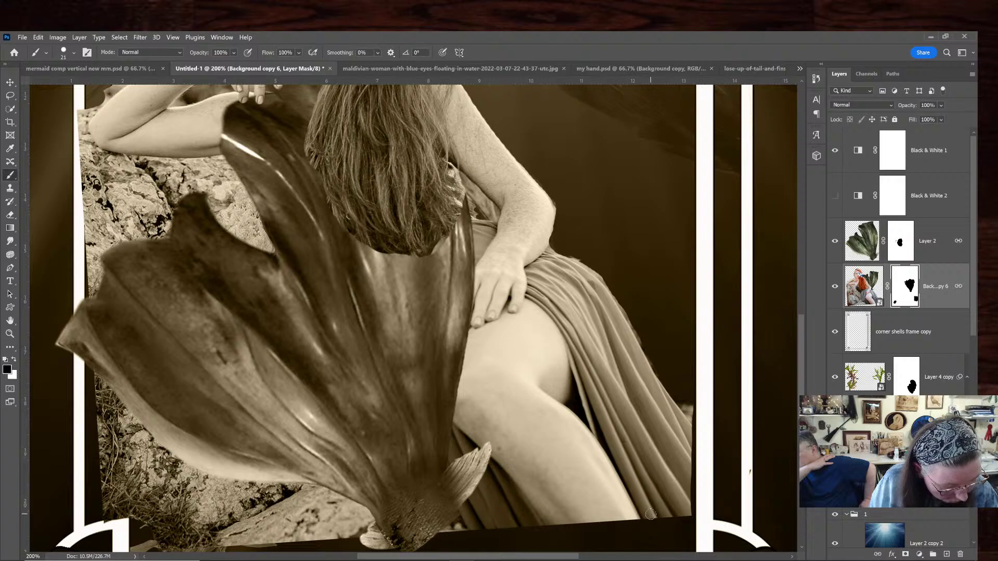
Mask out the skirt's trailing fabric beside the woman's leg, leaving a rounded edge around her hip and thigh
{"action": "mouse_move", "coordinate": [651, 514]}
{"action": "left_mouse_down"}
{"action": "mouse_move", "coordinate": [595, 418]}
{"action": "mouse_move", "coordinate": [644, 332]}
{"action": "mouse_move", "coordinate": [591, 407]}
{"action": "mouse_move", "coordinate": [620, 443]}
{"action": "mouse_move", "coordinate": [616, 418]}
{"action": "mouse_move", "coordinate": [592, 404]}
{"action": "mouse_move", "coordinate": [605, 437]}
{"action": "mouse_move", "coordinate": [588, 418]}
{"action": "mouse_move", "coordinate": [624, 445]}
{"action": "mouse_move", "coordinate": [615, 389]}
{"action": "mouse_move", "coordinate": [647, 418]}
{"action": "mouse_move", "coordinate": [643, 370]}
{"action": "mouse_move", "coordinate": [650, 365]}
{"action": "mouse_move", "coordinate": [656, 377]}
{"action": "mouse_move", "coordinate": [628, 363]}
{"action": "mouse_move", "coordinate": [641, 349]}
{"action": "mouse_move", "coordinate": [669, 384]}
{"action": "mouse_move", "coordinate": [657, 487]}
{"action": "mouse_move", "coordinate": [640, 488]}
{"action": "mouse_move", "coordinate": [690, 521]}
{"action": "mouse_move", "coordinate": [703, 482]}
{"action": "mouse_move", "coordinate": [684, 375]}
{"action": "left_mouse_up"}
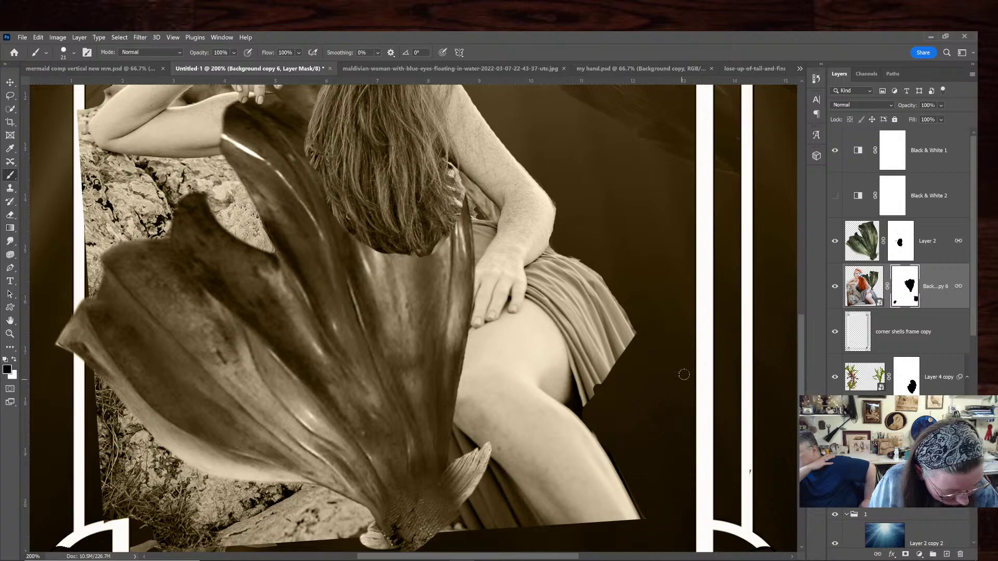
{"action": "left_click_drag", "start_coordinate": [636, 318], "coordinate": [627, 358]}
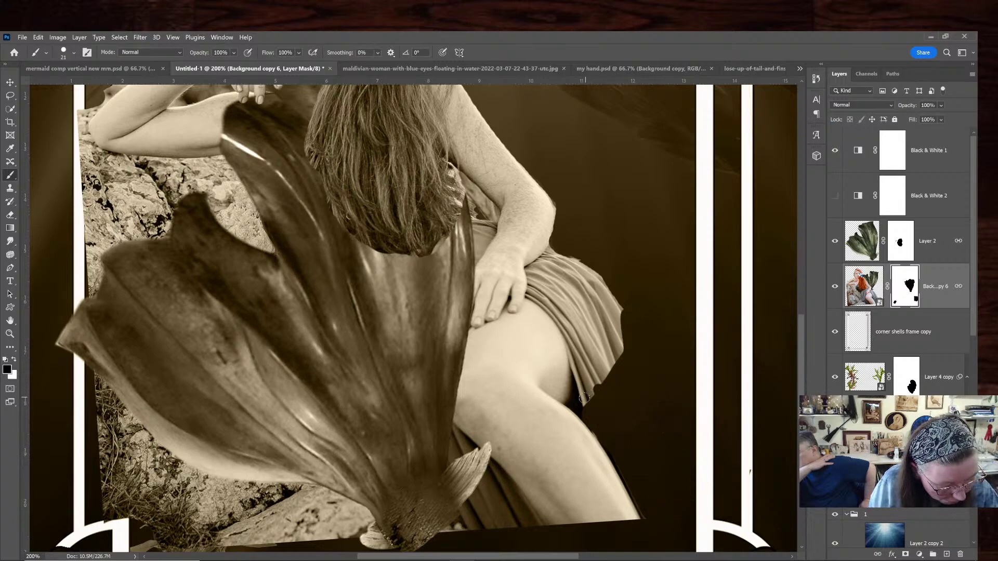
{"action": "mouse_move", "coordinate": [584, 398]}
{"action": "left_mouse_down"}
{"action": "mouse_move", "coordinate": [621, 306]}
{"action": "mouse_move", "coordinate": [616, 346]}
{"action": "mouse_move", "coordinate": [592, 401]}
{"action": "mouse_move", "coordinate": [609, 283]}
{"action": "mouse_move", "coordinate": [617, 332]}
{"action": "mouse_move", "coordinate": [602, 392]}
{"action": "mouse_move", "coordinate": [622, 332]}
{"action": "left_mouse_up"}
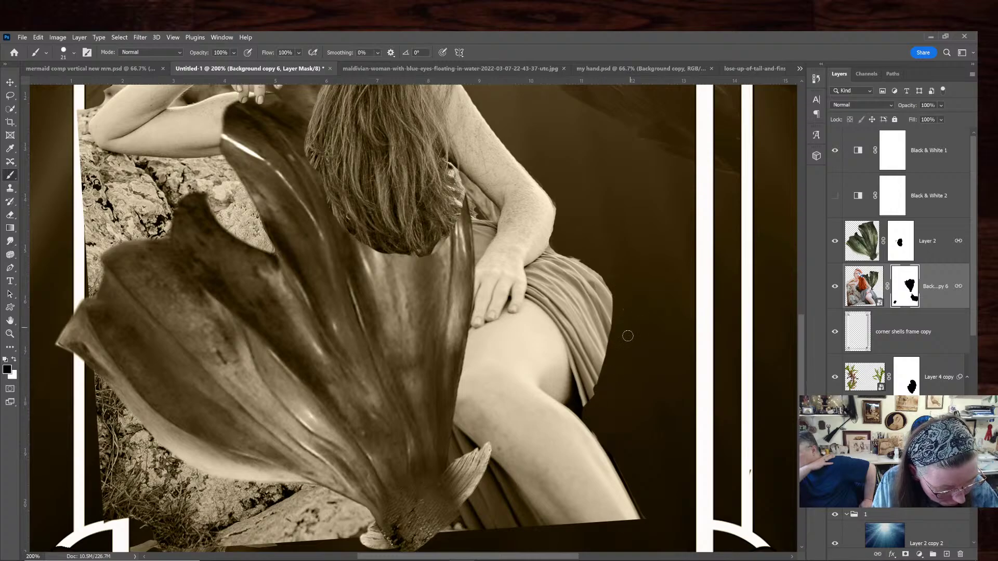
{"action": "key", "text": "ctrl+minus"}
{"action": "key", "text": "ctrl+minus"}
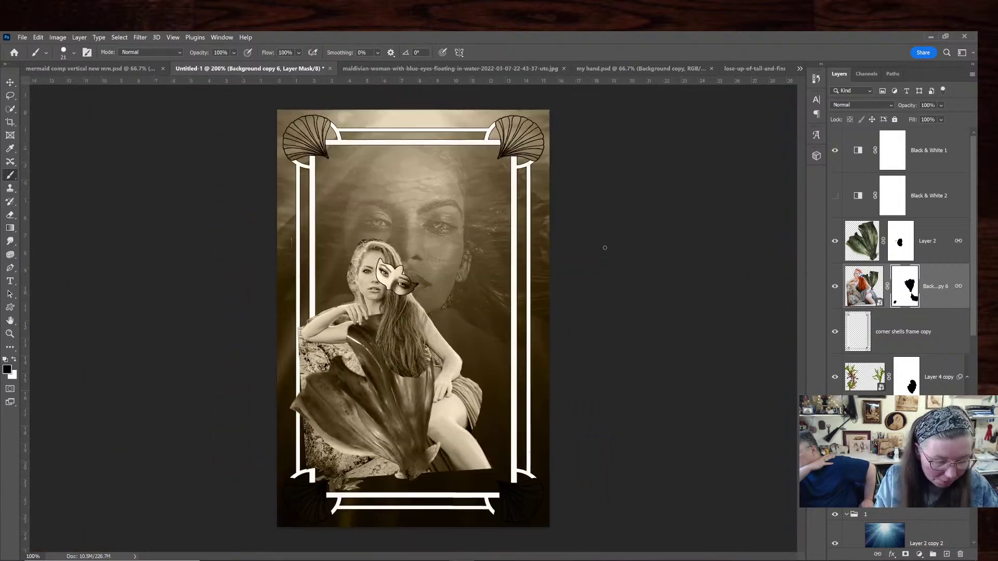
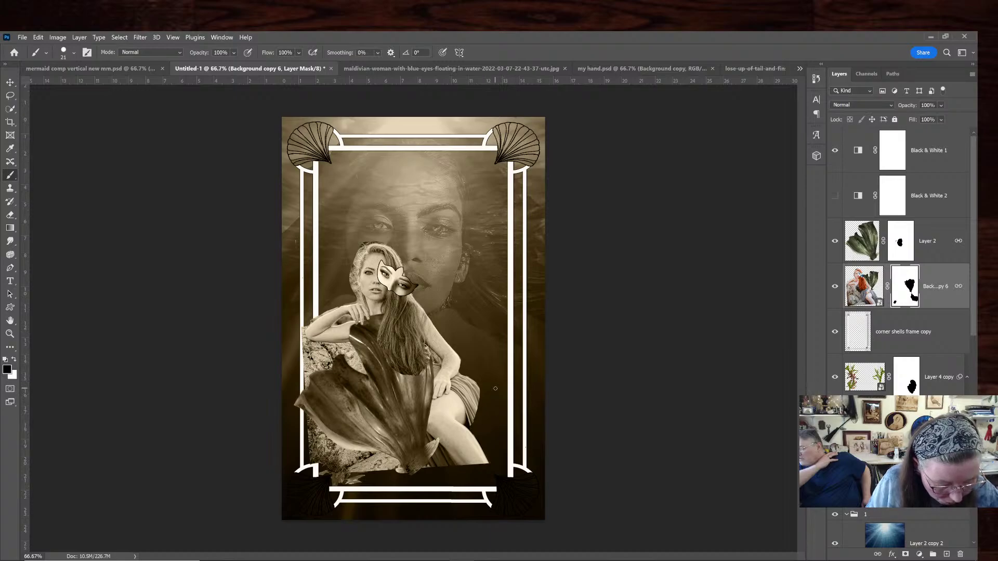
Add a new empty layer above Layer 2 and hide the Black & White 1 adjustment
{"action": "left_click", "coordinate": [951, 236]}
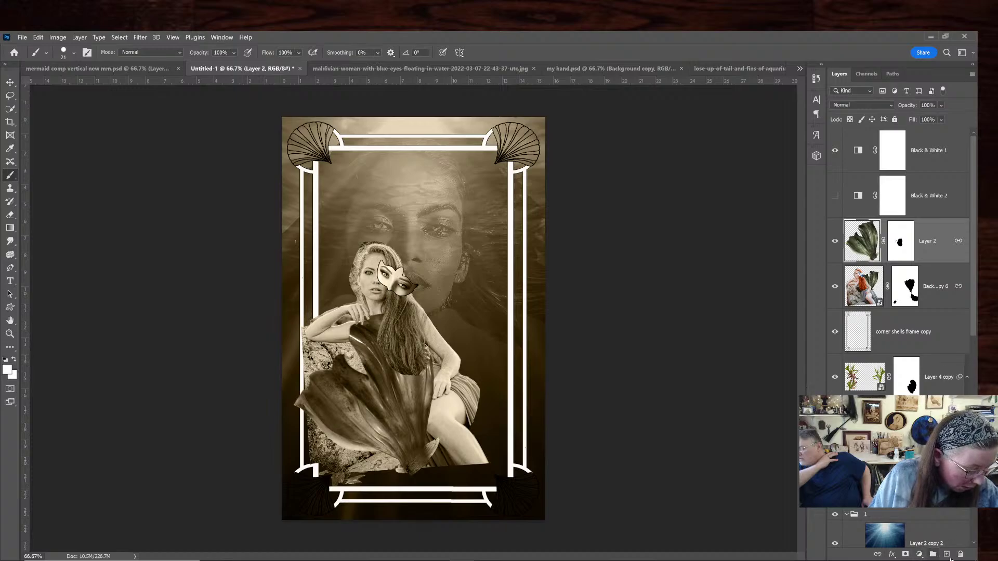
{"action": "left_click", "coordinate": [947, 554]}
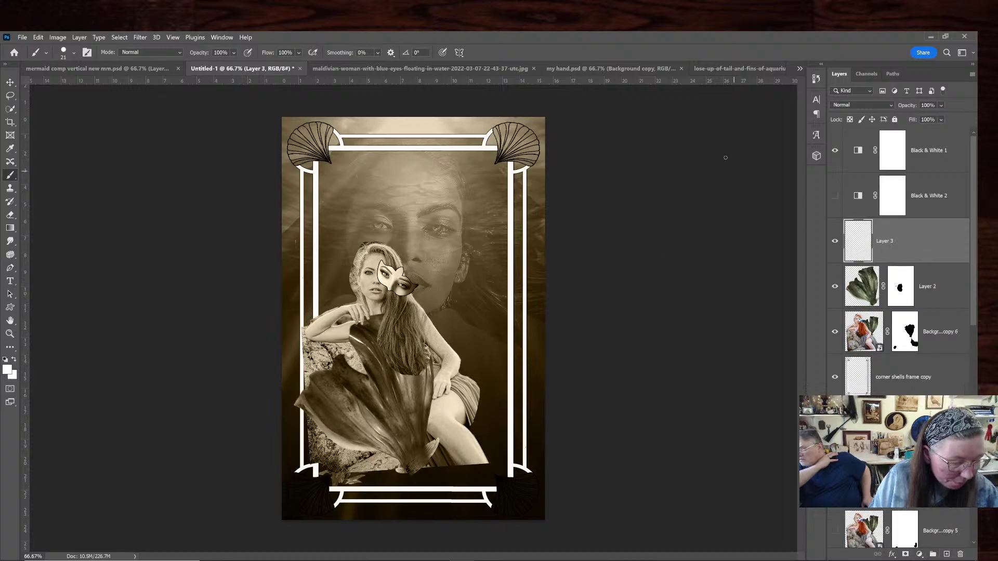
{"action": "left_click", "coordinate": [834, 150]}
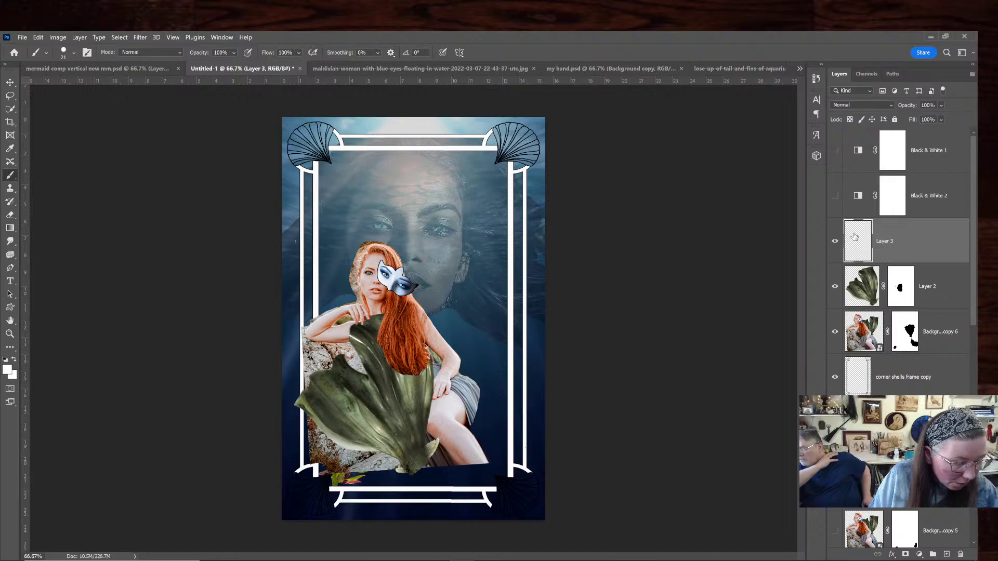
Set the foreground color to dark red with hue 0° and saturation 96%, and the hard round brush size to 3 px
{"action": "left_click", "coordinate": [6, 370]}
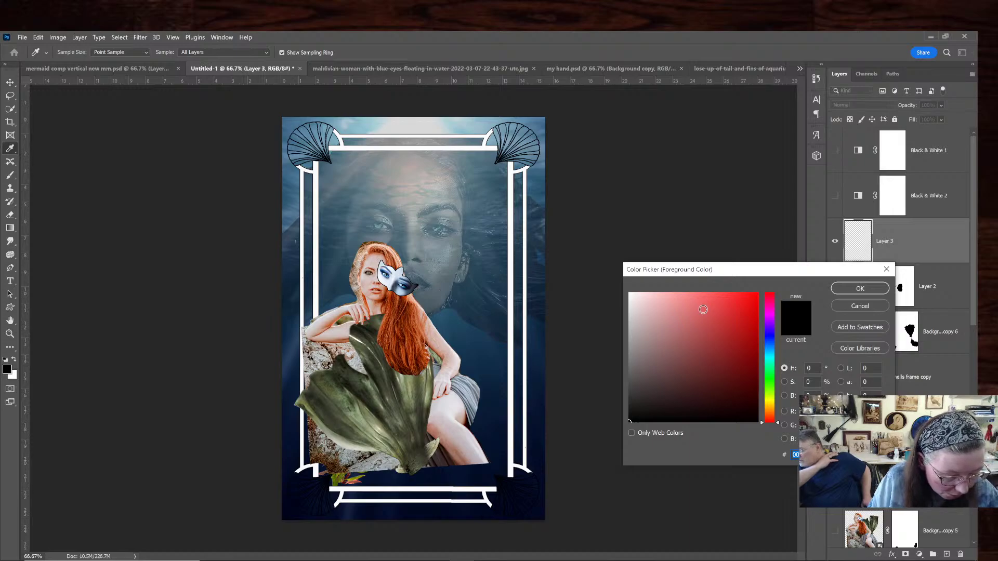
{"action": "left_click", "coordinate": [754, 346]}
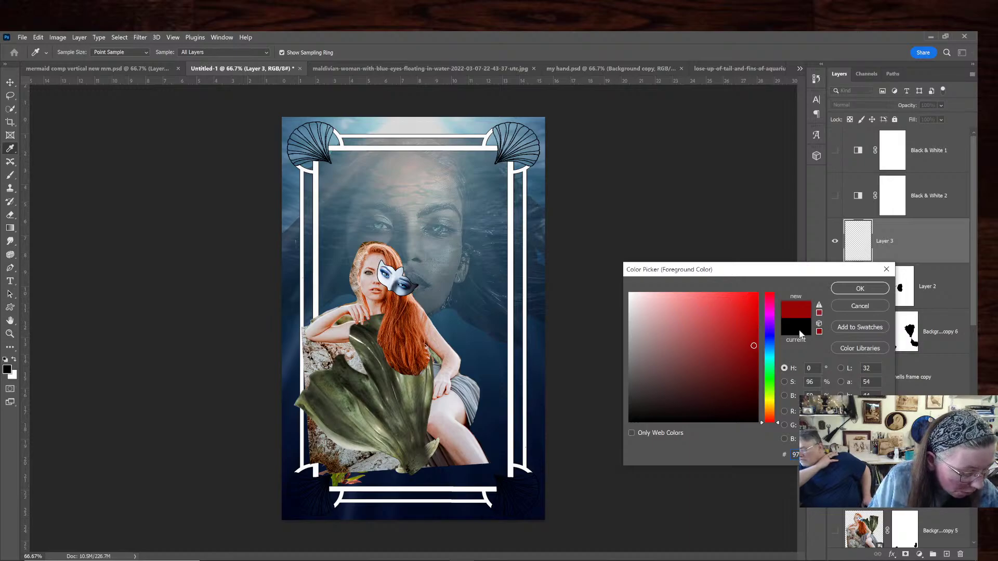
{"action": "left_click", "coordinate": [860, 289]}
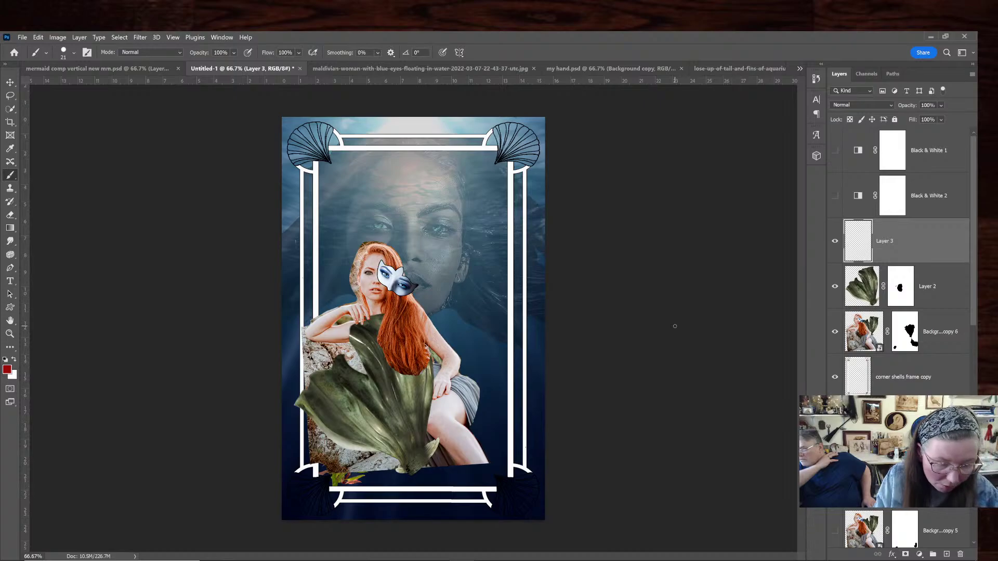
{"action": "key", "text": "ctrl+plus"}
{"action": "left_click_drag", "start_coordinate": [799, 269], "coordinate": [795, 312]}
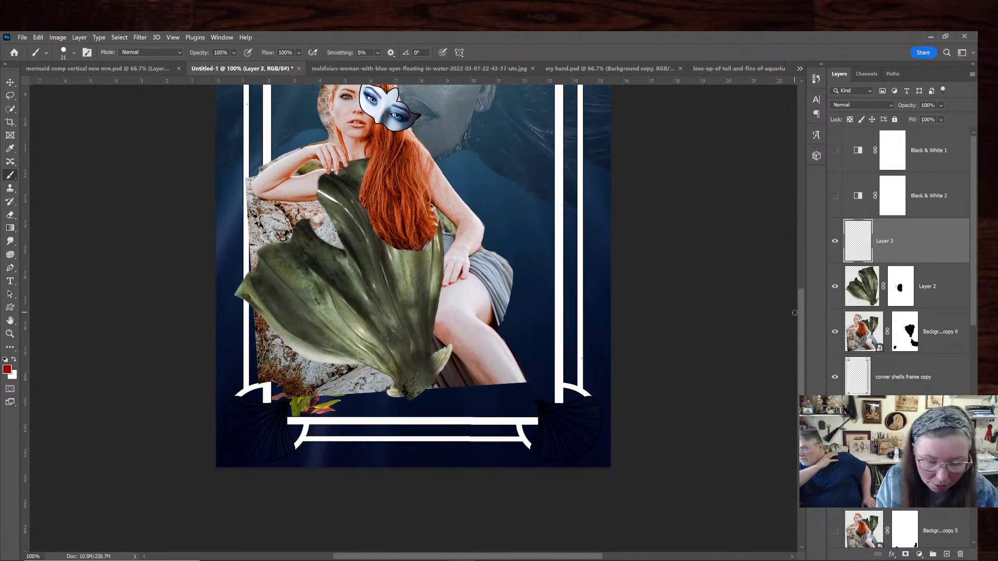
{"action": "left_click", "coordinate": [74, 52]}
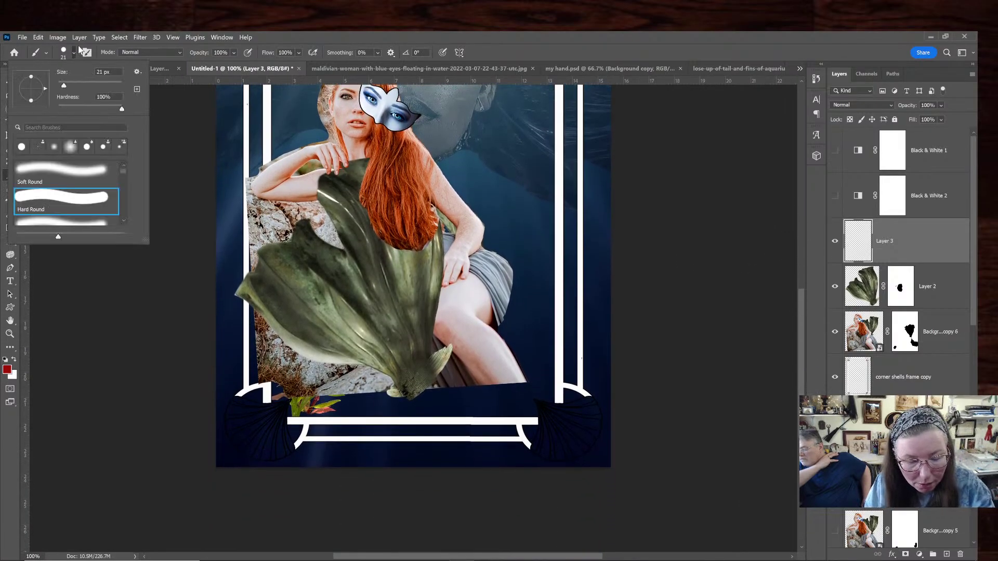
{"action": "type", "text": "3"}
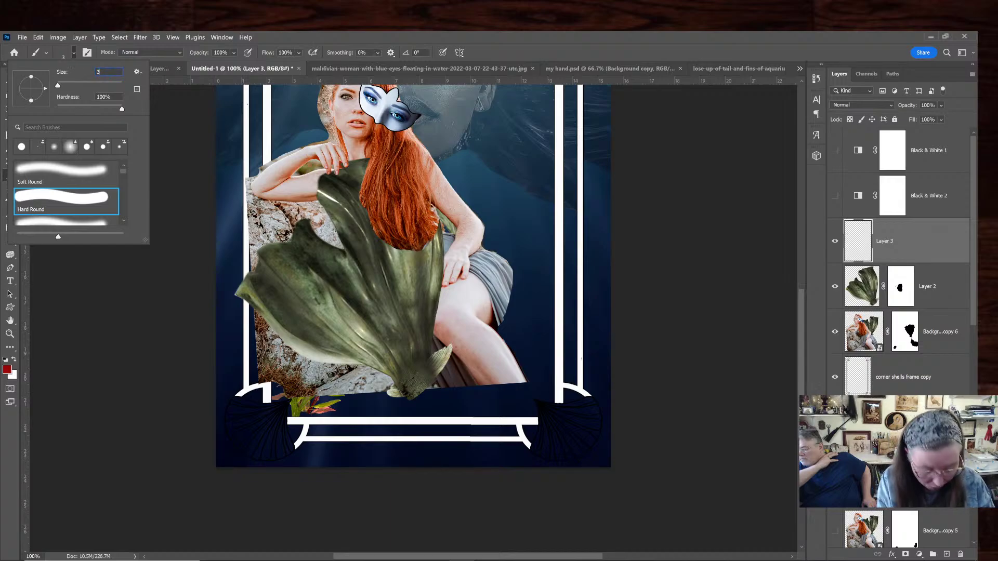
{"action": "key", "text": "Return"}
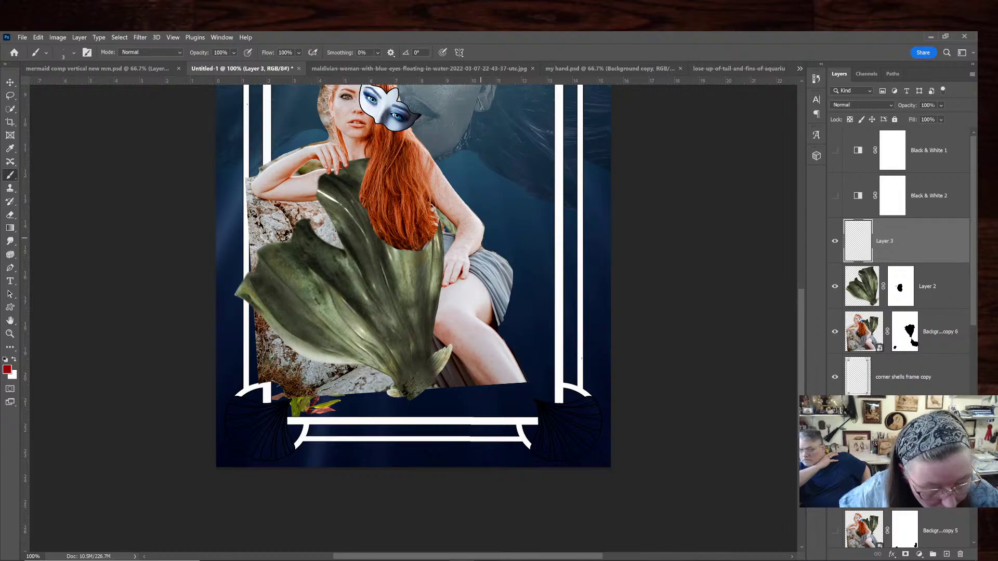
Sketch a red guide line on Layer 3 around the hip and skirt, down the outer leg to the lower corner shell
{"action": "key", "text": "ctrl+plus"}
{"action": "key", "text": "ctrl+plus"}
{"action": "key", "text": "ctrl+minus"}
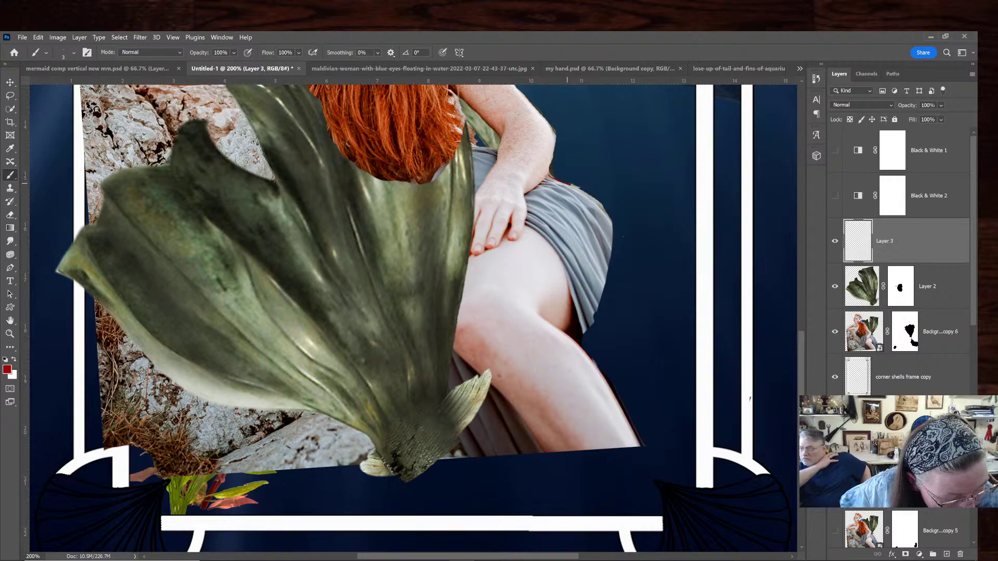
{"action": "right_click", "coordinate": [590, 191]}
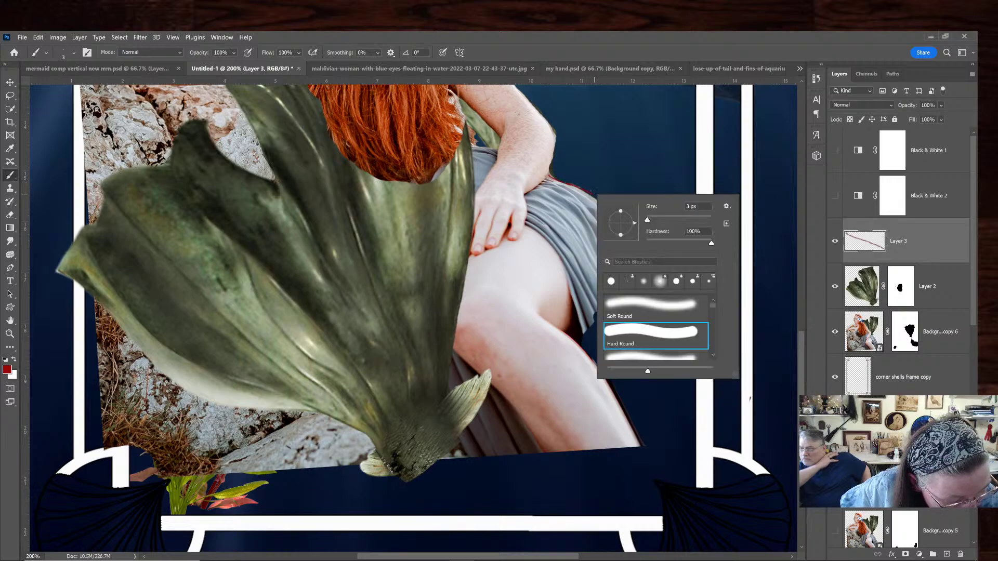
{"action": "key", "text": "Return"}
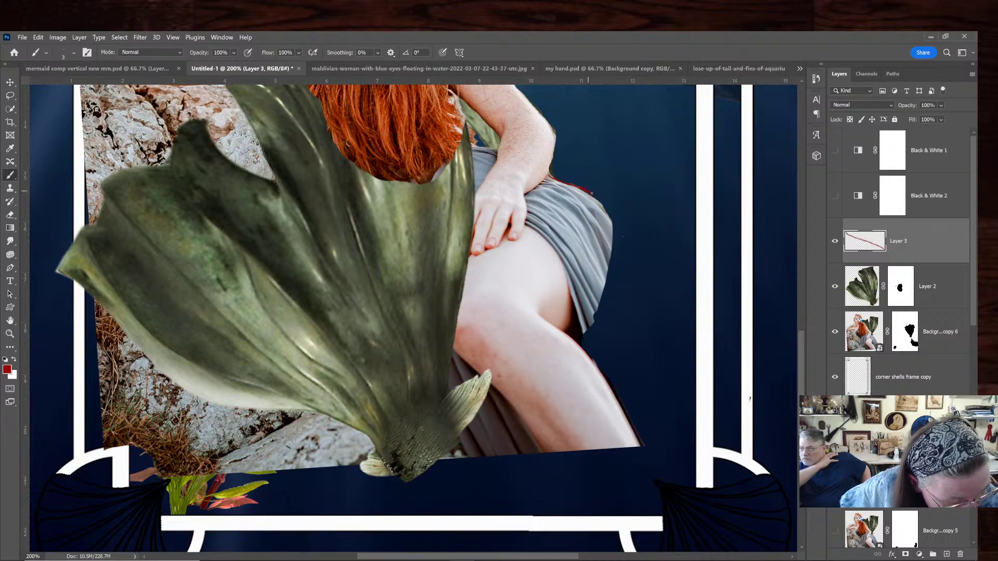
{"action": "mouse_move", "coordinate": [597, 197]}
{"action": "left_mouse_down"}
{"action": "mouse_move", "coordinate": [617, 276]}
{"action": "mouse_move", "coordinate": [588, 353]}
{"action": "left_mouse_up"}
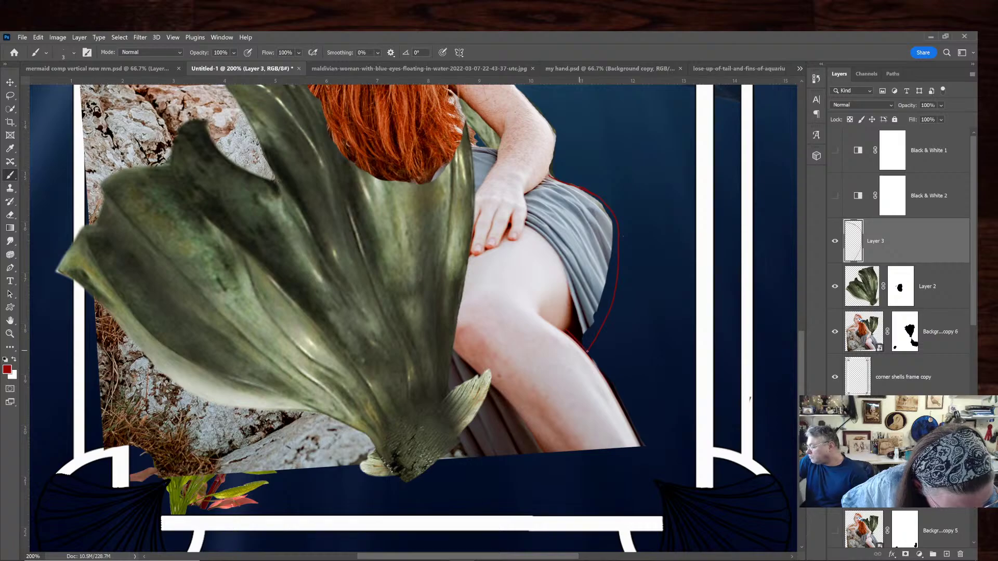
{"action": "left_click_drag", "start_coordinate": [587, 353], "coordinate": [668, 468]}
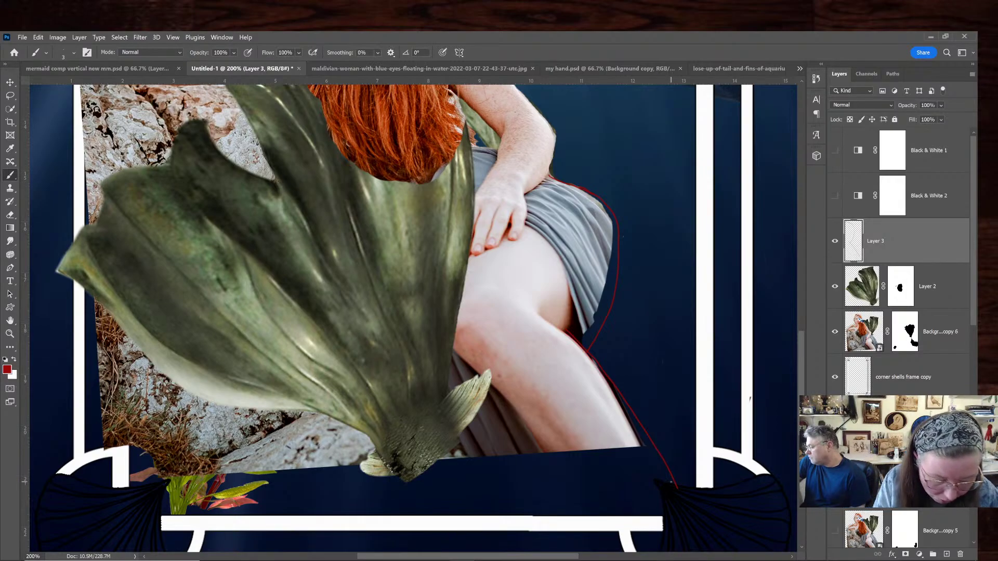
Sketch red guide curves on Layer 3 running from both sides of the fin's base down toward the lower frame and corner shell
{"action": "mouse_move", "coordinate": [800, 382]}
{"action": "left_mouse_down"}
{"action": "mouse_move", "coordinate": [801, 356]}
{"action": "mouse_move", "coordinate": [801, 390]}
{"action": "left_mouse_up"}
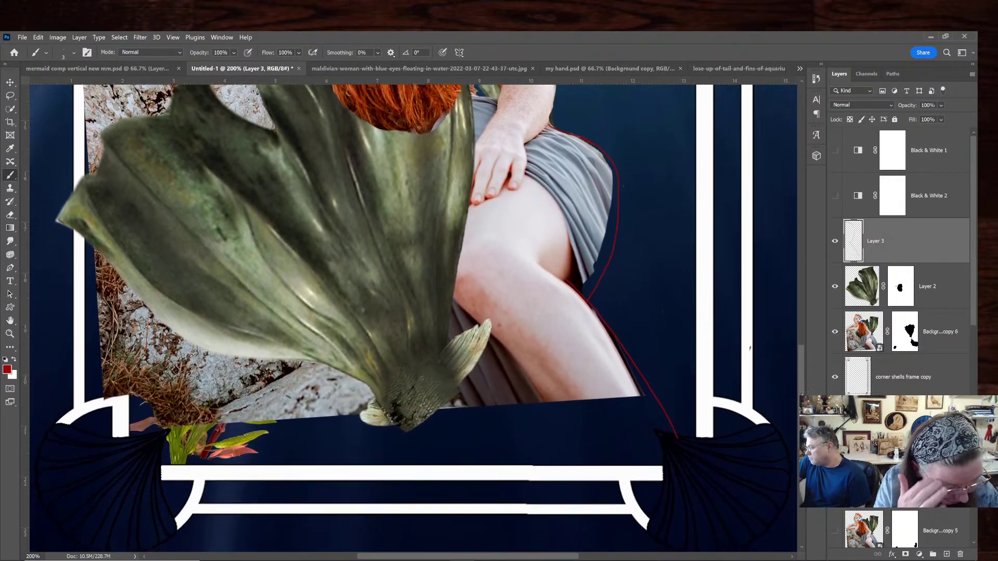
{"action": "scroll", "coordinate": [409, 317], "scroll_direction": "down", "scroll_amount": 3}
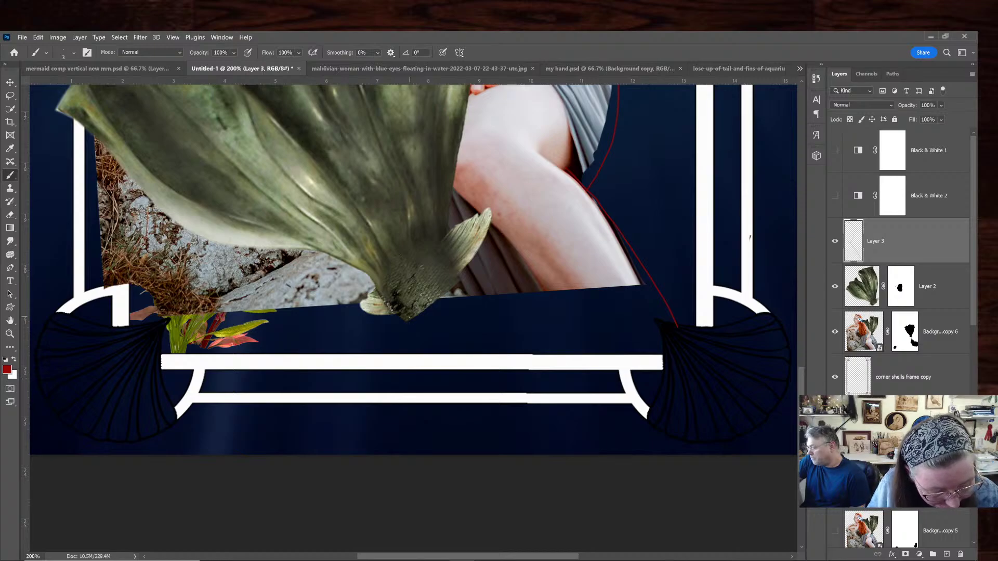
{"action": "left_click_drag", "start_coordinate": [397, 313], "coordinate": [565, 424]}
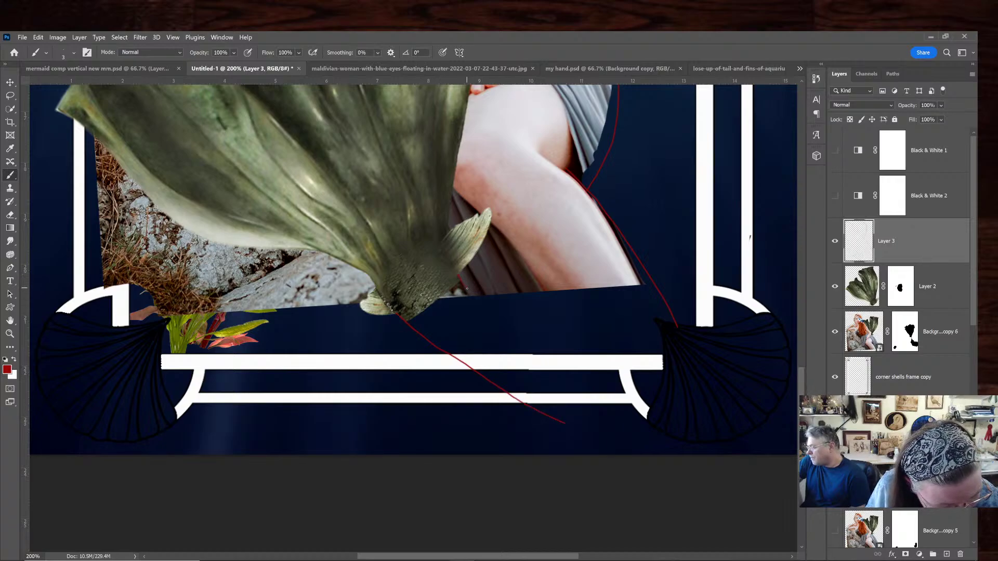
{"action": "left_click_drag", "start_coordinate": [460, 278], "coordinate": [553, 325]}
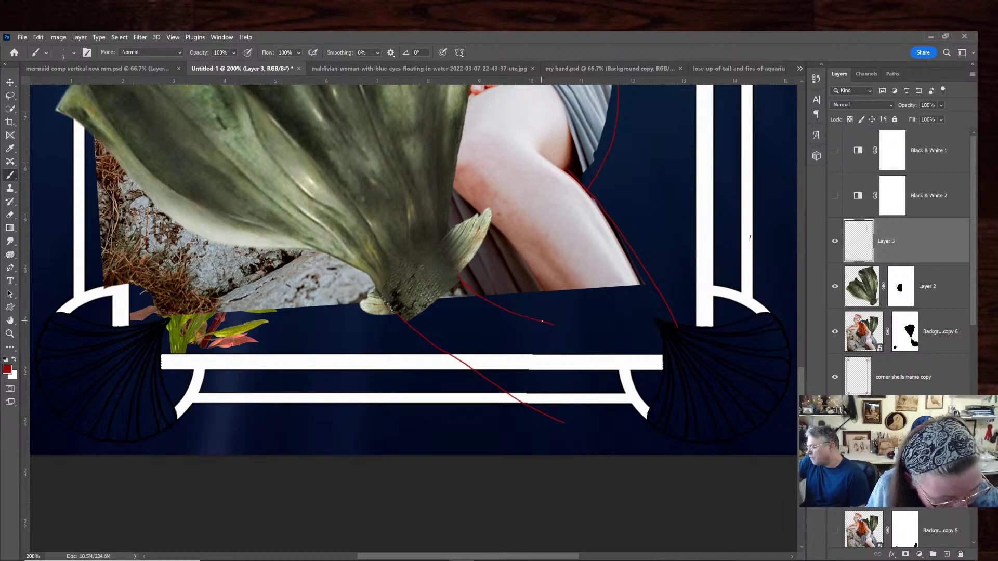
{"action": "mouse_move", "coordinate": [466, 268]}
{"action": "left_mouse_down"}
{"action": "mouse_move", "coordinate": [553, 325]}
{"action": "mouse_move", "coordinate": [526, 313]}
{"action": "left_mouse_up"}
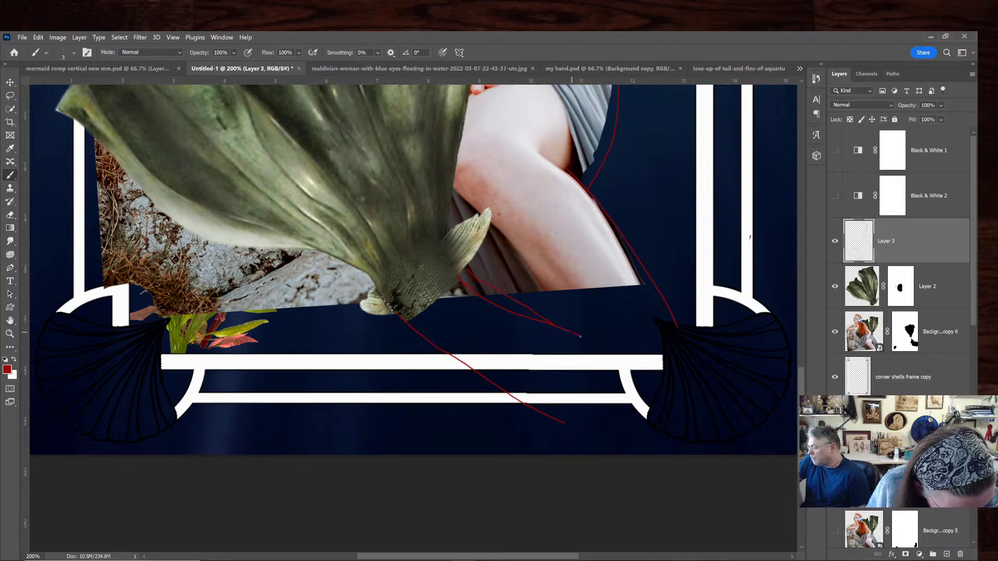
Hide Background copy 6, group 1, Layer 4 copy and the remaining green plant layer to isolate the fin, frame and sketch
{"action": "key", "text": "ctrl+minus"}
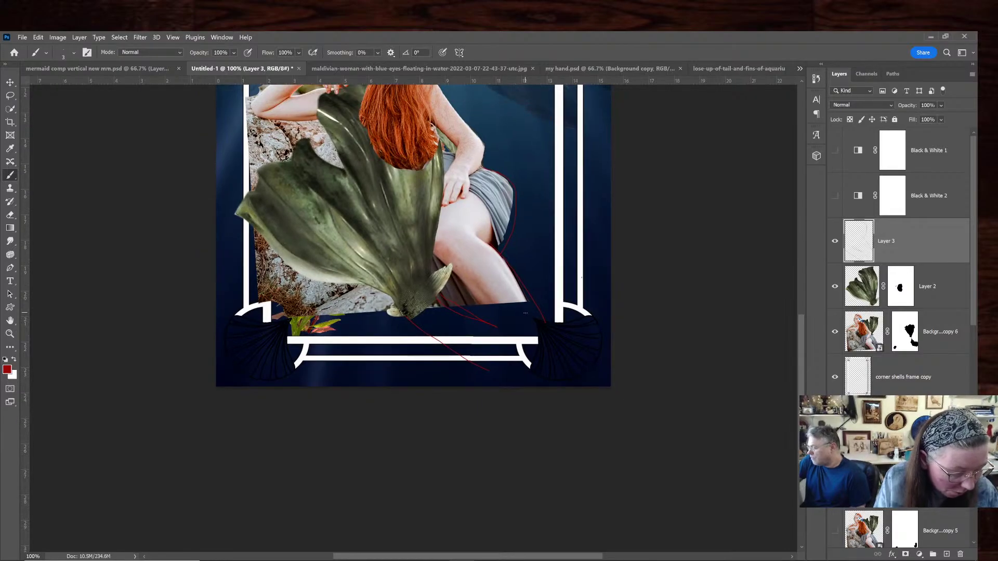
{"action": "left_click", "coordinate": [835, 332]}
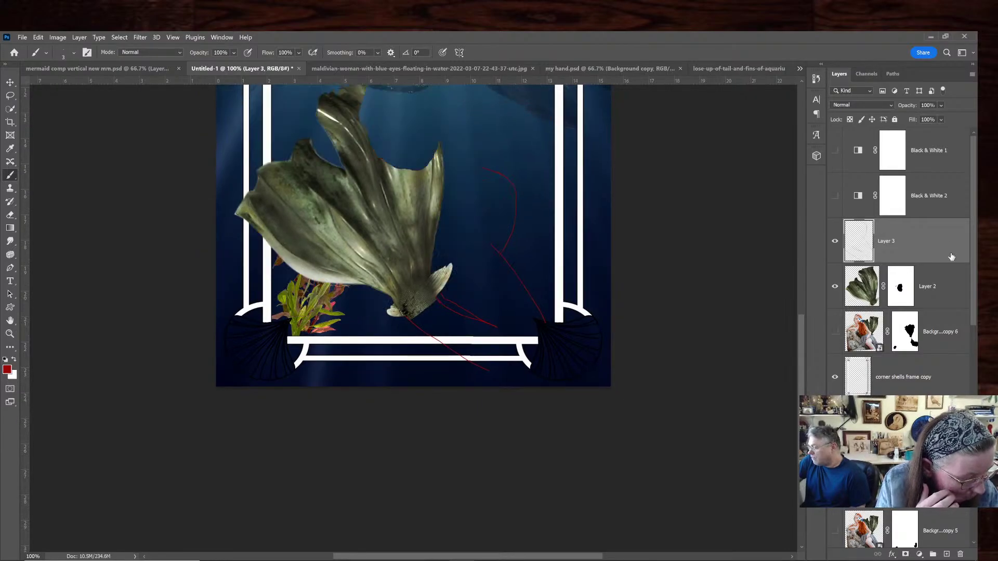
{"action": "left_click_drag", "start_coordinate": [974, 271], "coordinate": [972, 371]}
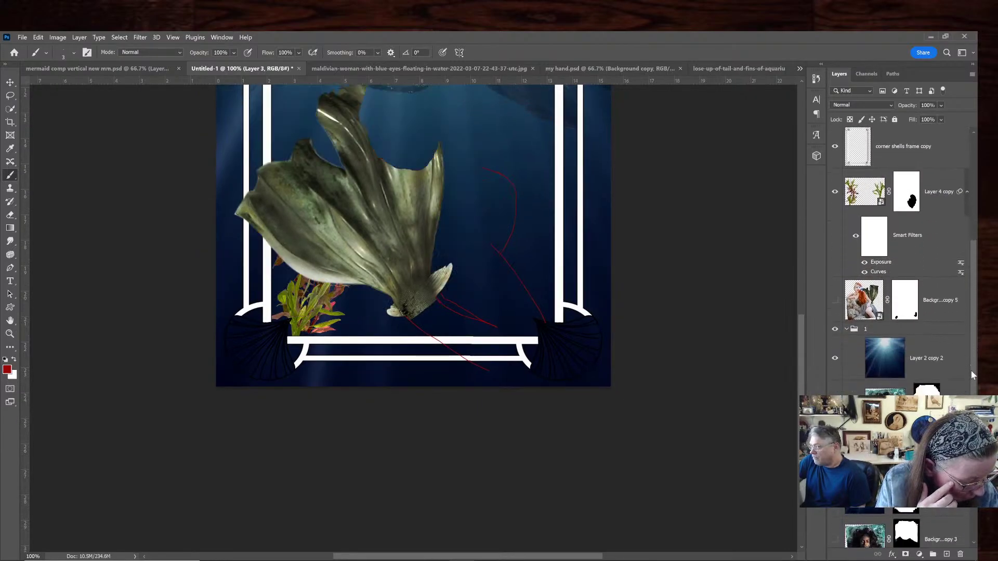
{"action": "scroll", "coordinate": [971, 370], "scroll_direction": "up", "scroll_amount": 1}
{"action": "left_click", "coordinate": [835, 349]}
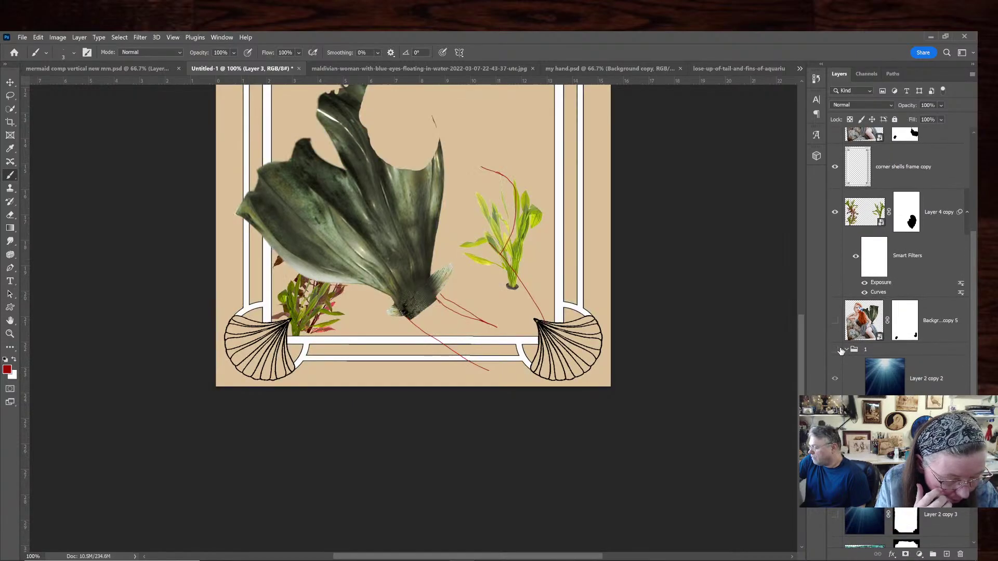
{"action": "left_click", "coordinate": [835, 212]}
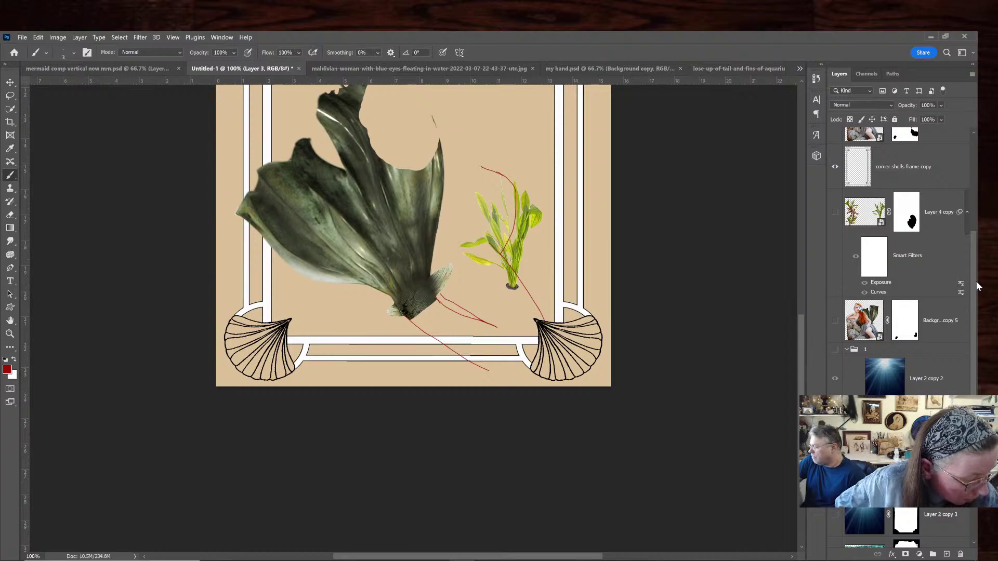
{"action": "left_click_drag", "start_coordinate": [976, 284], "coordinate": [973, 403]}
{"action": "left_click", "coordinate": [835, 449]}
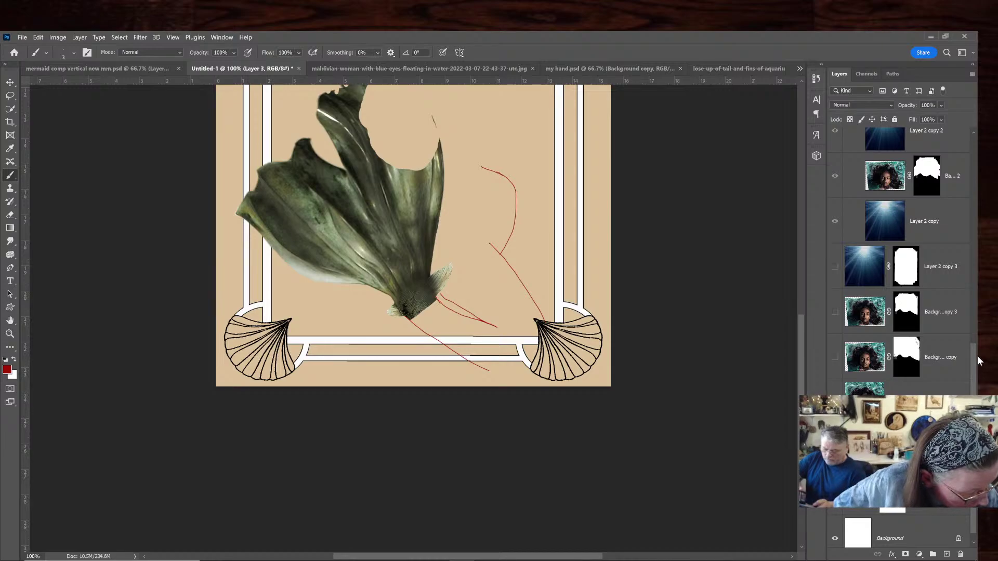
Trace the fin's outer contour in red on Layer 3, including its lower edge, side curve, upper tips and the flare toward the hip
{"action": "left_click_drag", "start_coordinate": [971, 320], "coordinate": [934, 173]}
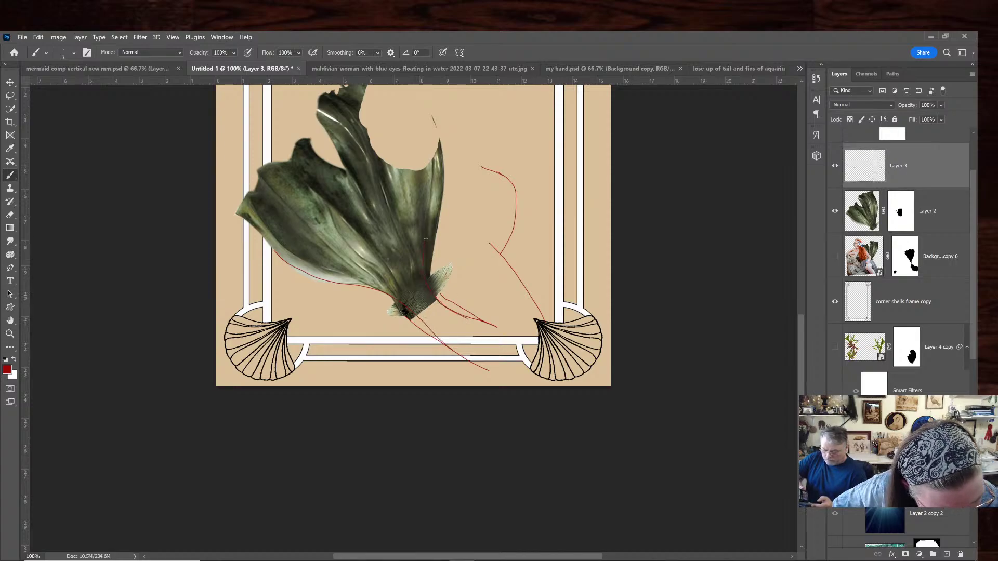
{"action": "mouse_move", "coordinate": [426, 239]}
{"action": "left_mouse_down"}
{"action": "mouse_move", "coordinate": [440, 199]}
{"action": "mouse_move", "coordinate": [462, 177]}
{"action": "left_mouse_up"}
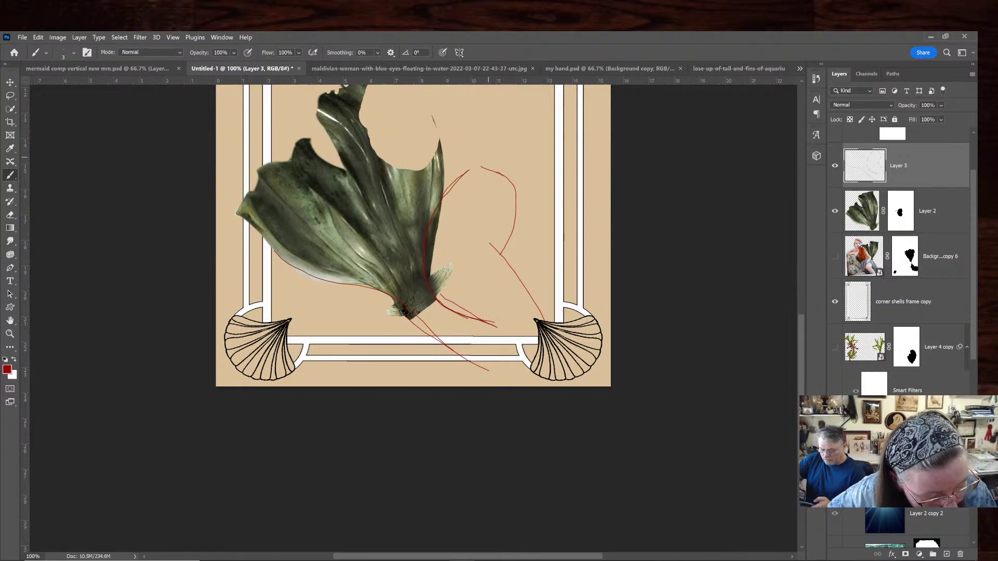
{"action": "mouse_move", "coordinate": [469, 170]}
{"action": "left_mouse_down"}
{"action": "mouse_move", "coordinate": [497, 154]}
{"action": "mouse_move", "coordinate": [444, 173]}
{"action": "mouse_move", "coordinate": [415, 170]}
{"action": "mouse_move", "coordinate": [378, 146]}
{"action": "mouse_move", "coordinate": [363, 107]}
{"action": "left_mouse_up"}
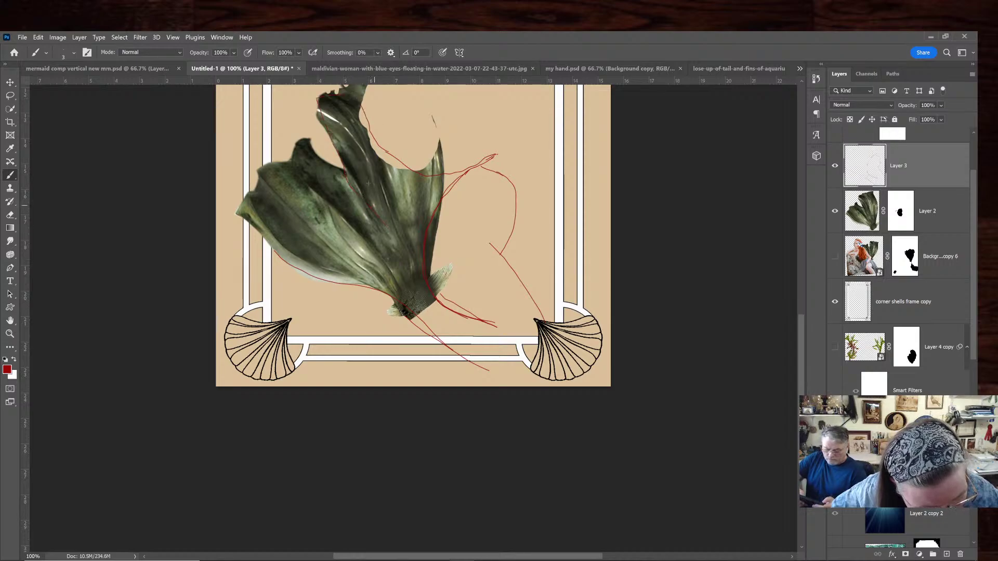
{"action": "left_click_drag", "start_coordinate": [295, 154], "coordinate": [268, 162]}
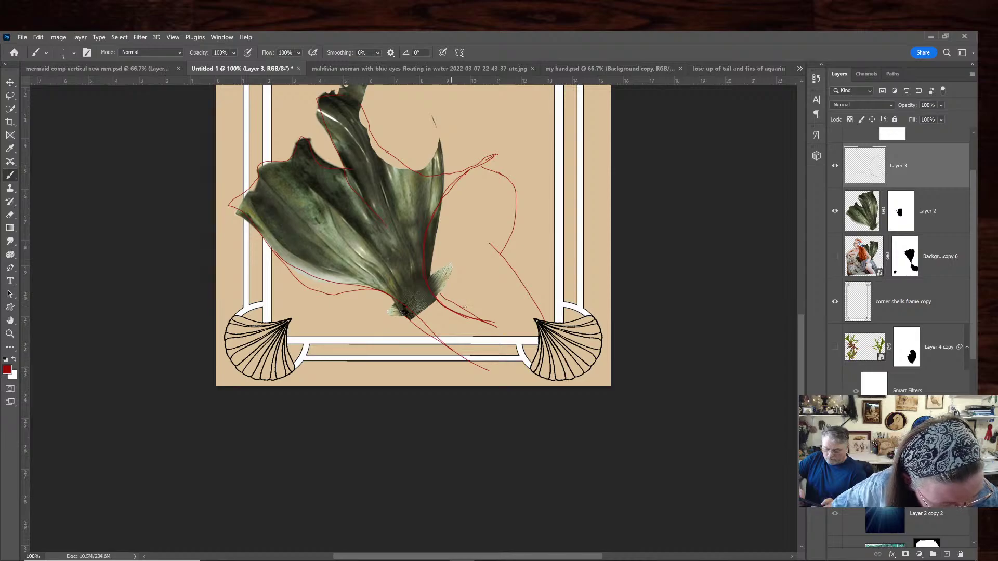
Erase the stray duplicate guide lines near the fin's base on Layer 3 with a 23 px hard round eraser
{"action": "left_click", "coordinate": [10, 214]}
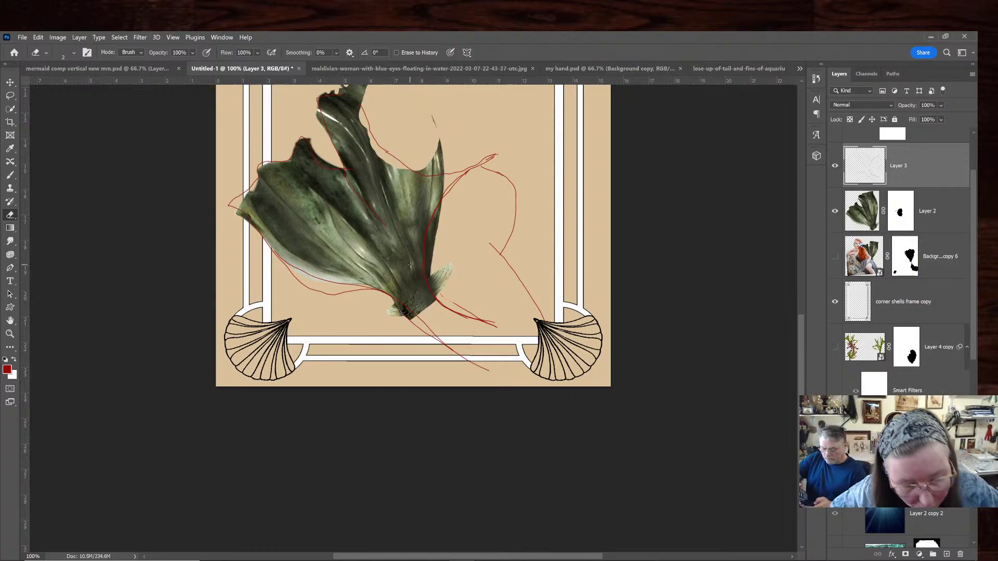
{"action": "left_click", "coordinate": [74, 54]}
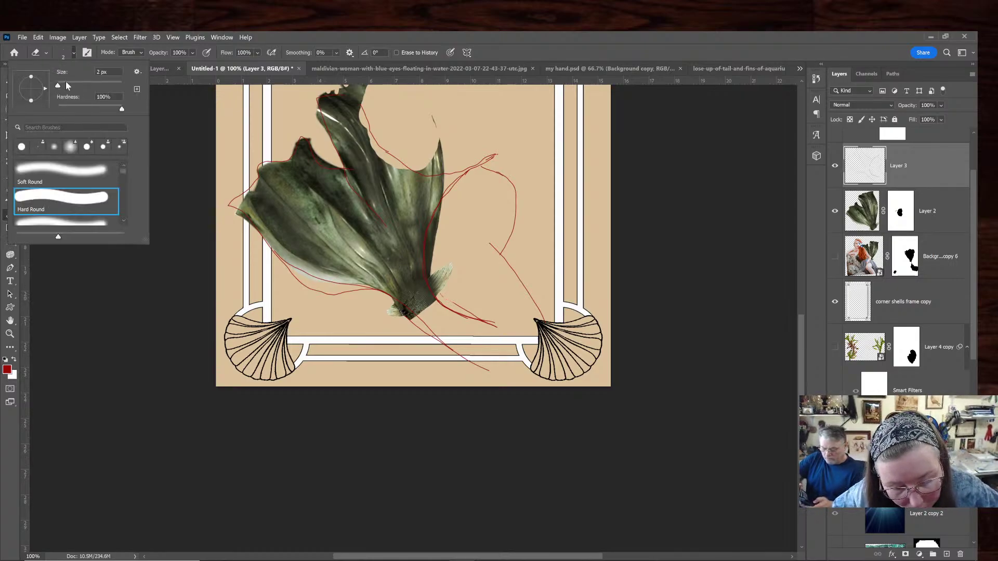
{"action": "left_click", "coordinate": [65, 85]}
{"action": "key", "text": "Return"}
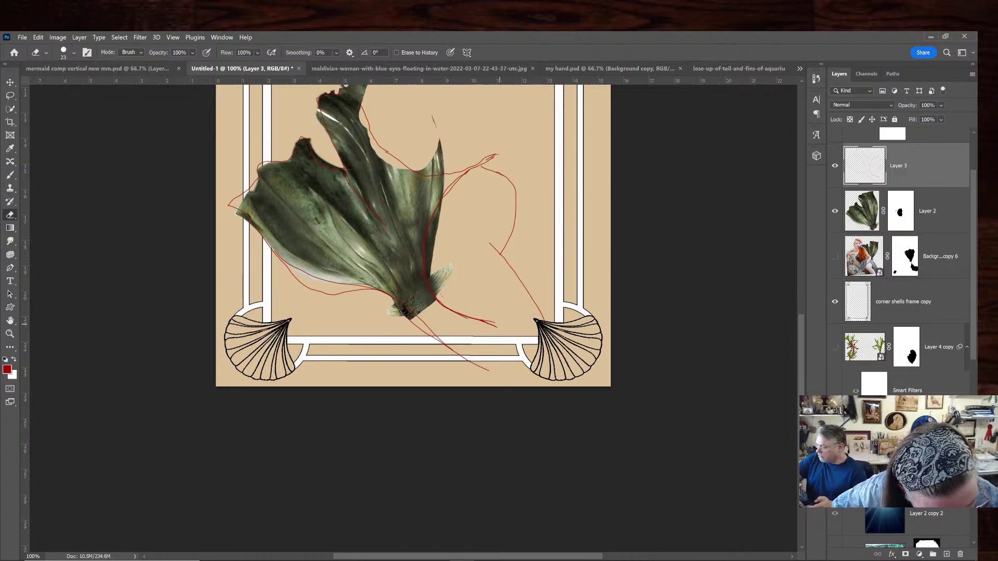
{"action": "mouse_move", "coordinate": [403, 313]}
{"action": "left_mouse_down"}
{"action": "mouse_move", "coordinate": [415, 323]}
{"action": "mouse_move", "coordinate": [401, 312]}
{"action": "left_mouse_up"}
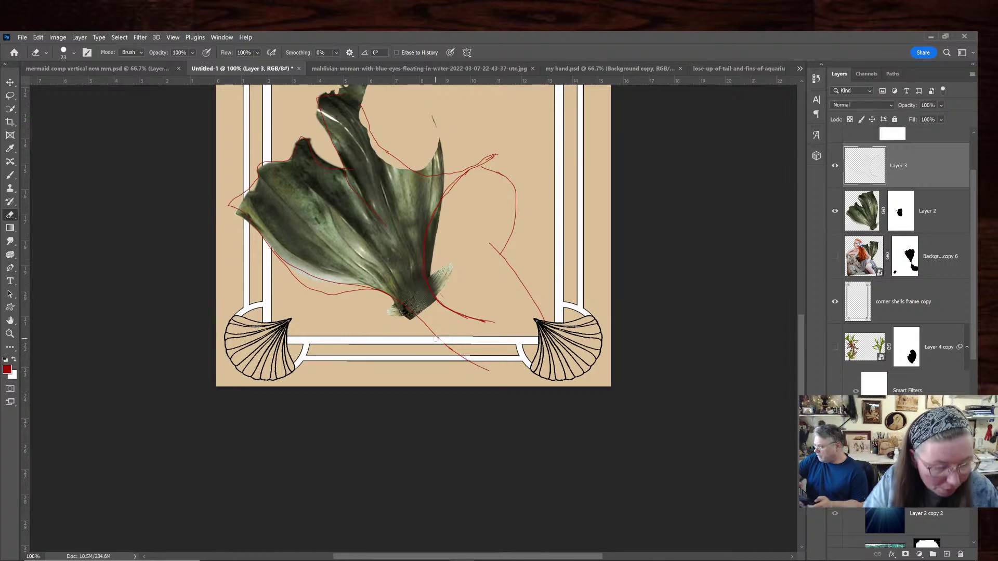
Show Background copy 6 again to compare the woman with the sketched tail outline
{"action": "key", "text": "ctrl+minus"}
{"action": "key", "text": "ctrl+minus"}
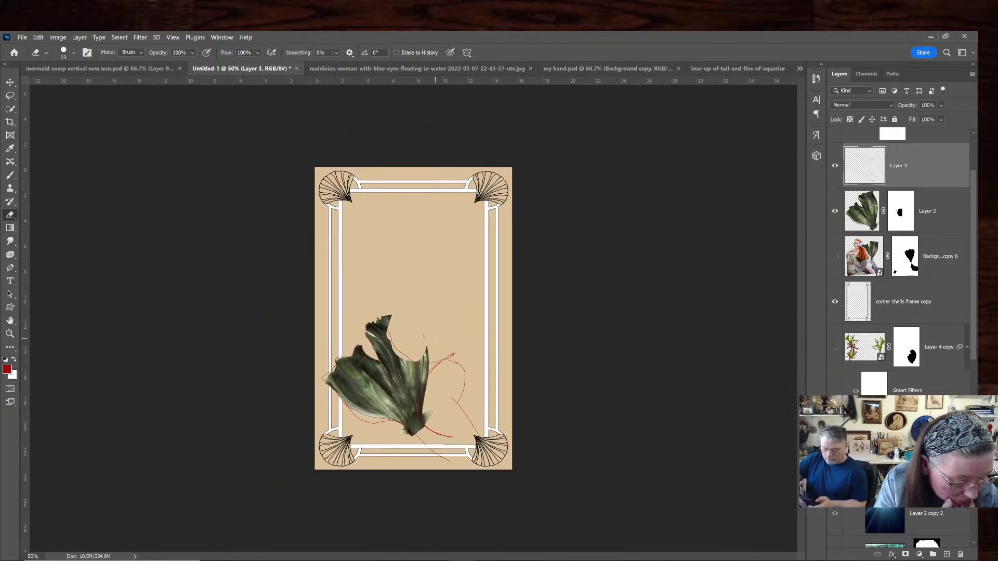
{"action": "left_click", "coordinate": [834, 256]}
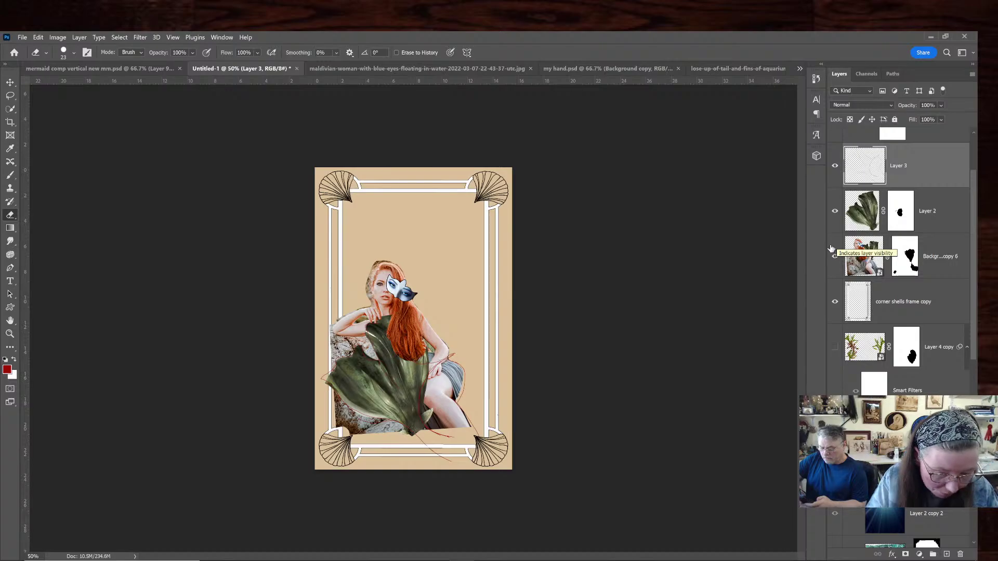
{"action": "key", "text": "ctrl+1"}
{"action": "left_click_drag", "start_coordinate": [800, 277], "coordinate": [806, 312]}
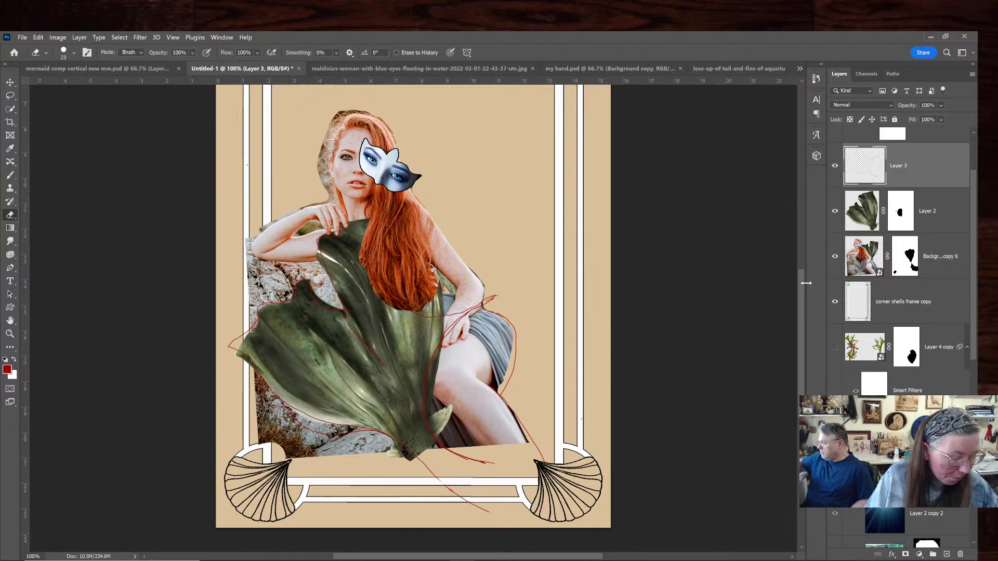
{"action": "left_click", "coordinate": [857, 196]}
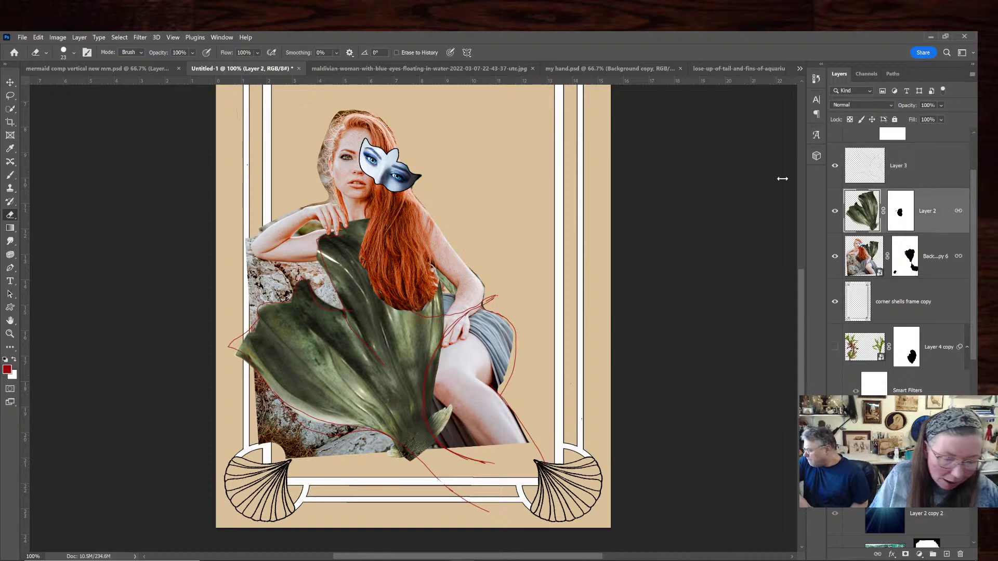
{"action": "key", "text": "ctrl+t"}
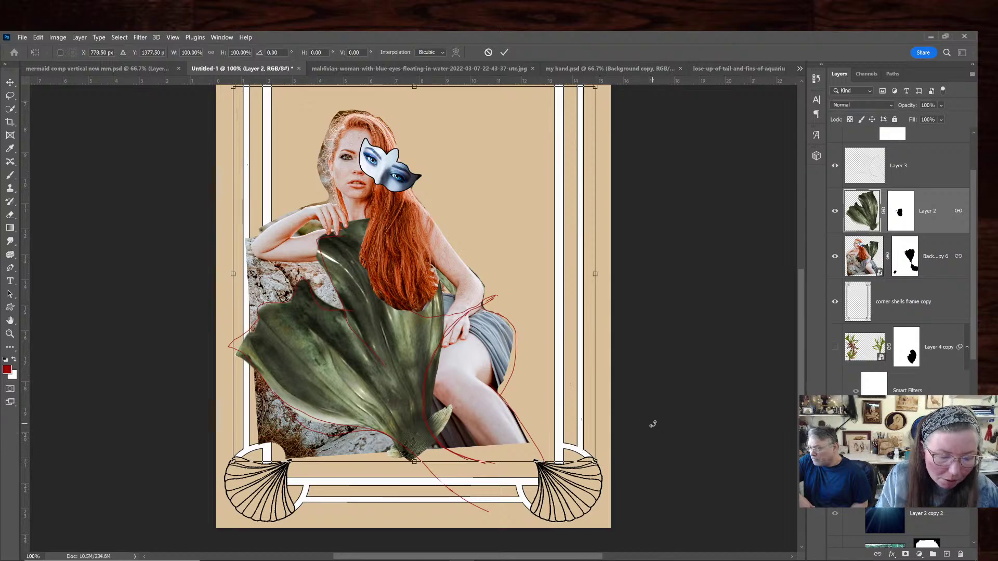
{"action": "key", "text": "ctrl+minus"}
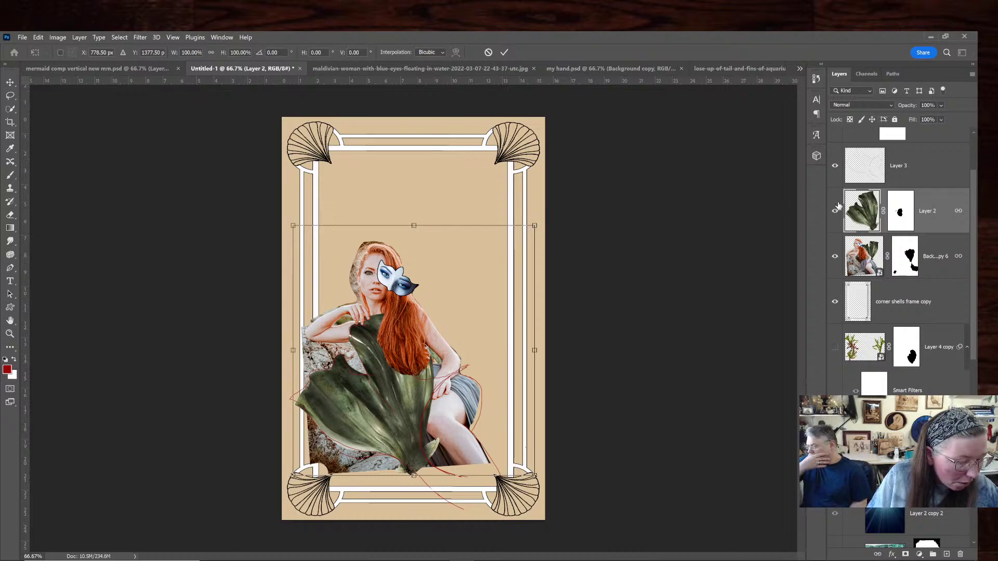
{"action": "key", "text": "Return"}
{"action": "key", "text": "e"}
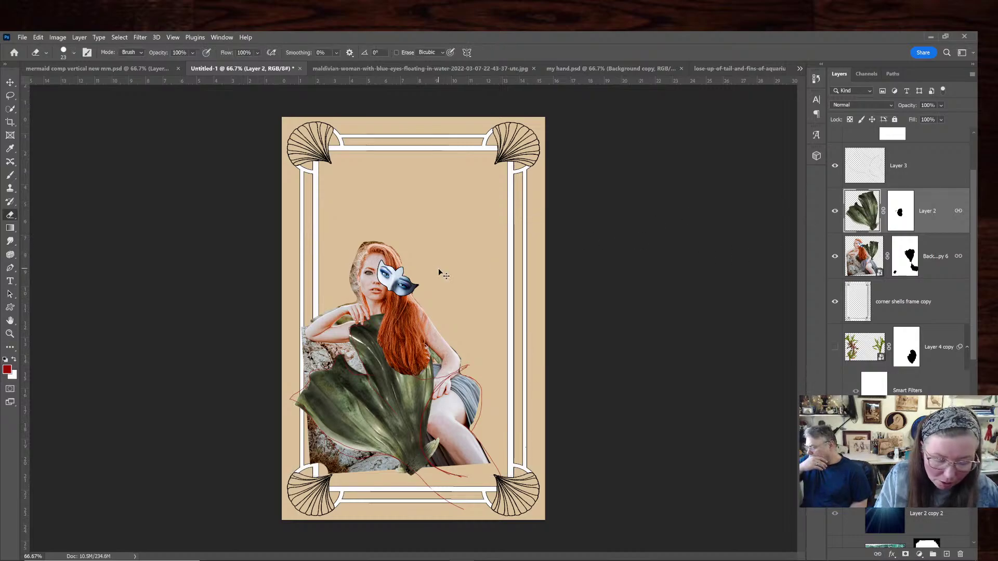
{"action": "key", "text": "ctrl+t"}
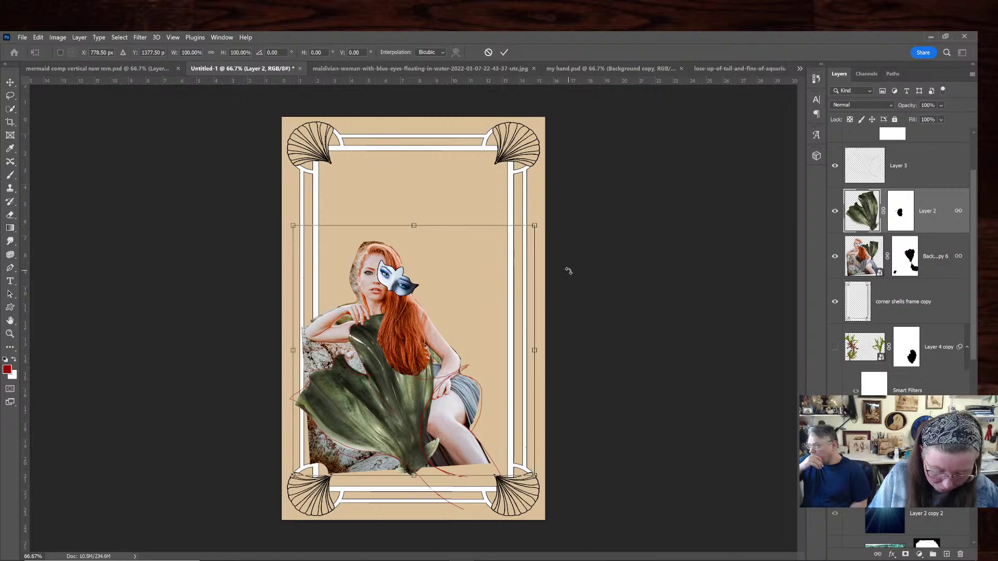
{"action": "key", "text": "Return"}
{"action": "key", "text": "e"}
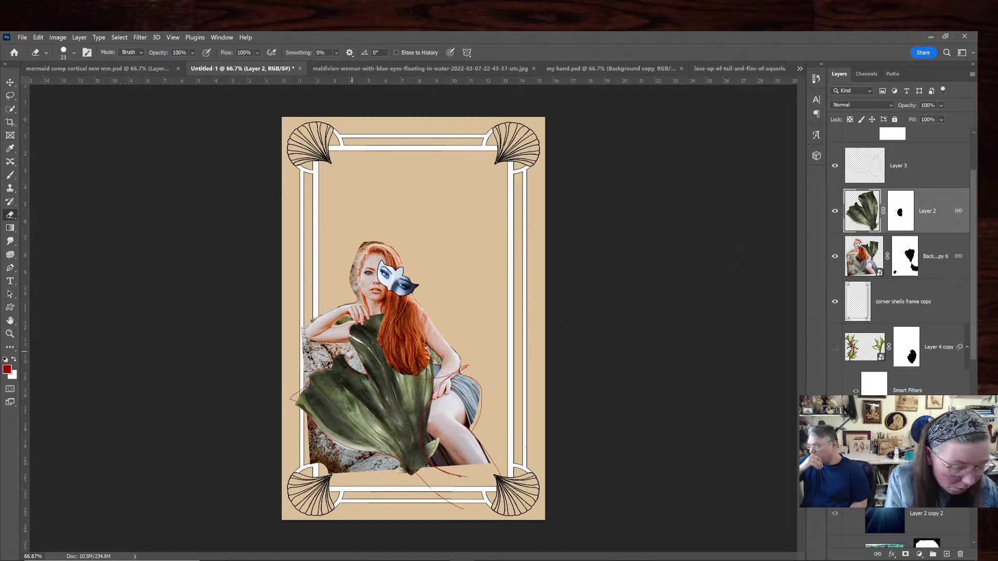
Try to move the fin on Layer 2 slightly down and to the right, and undo the move
{"action": "left_click", "coordinate": [10, 82]}
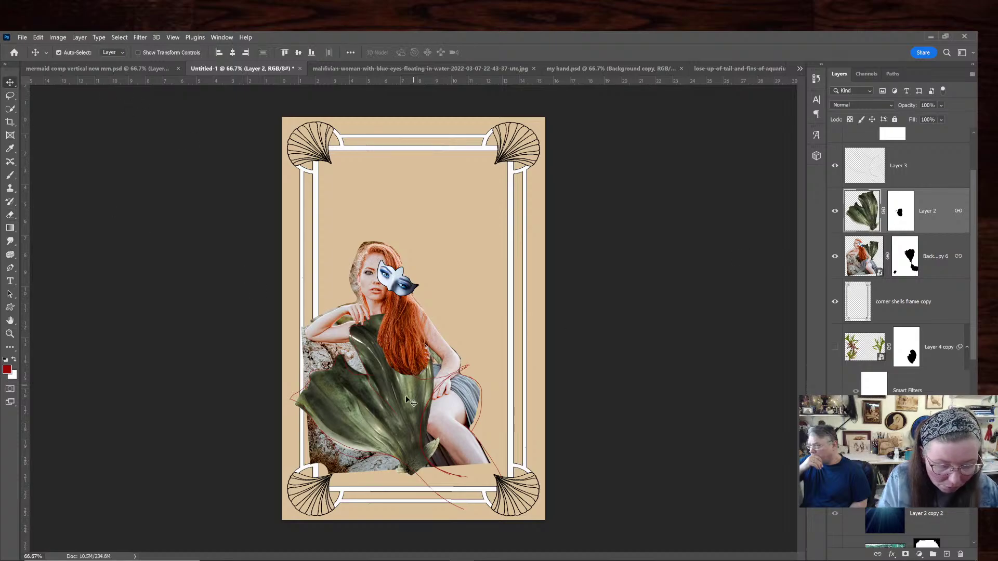
{"action": "key", "text": "ctrl+t"}
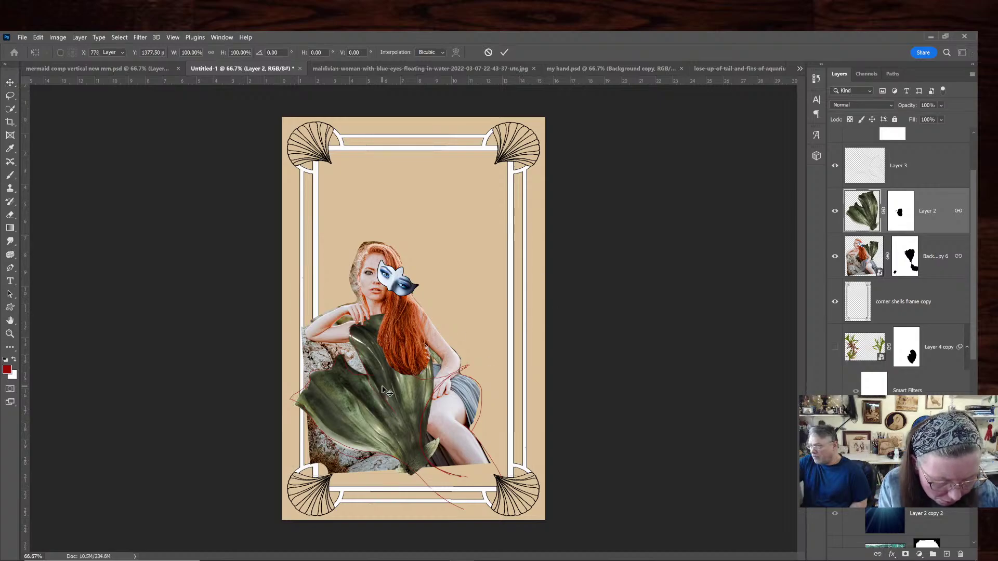
{"action": "key", "text": "Return"}
{"action": "mouse_move", "coordinate": [382, 400]}
{"action": "left_mouse_down"}
{"action": "mouse_move", "coordinate": [448, 376]}
{"action": "mouse_move", "coordinate": [391, 412]}
{"action": "left_mouse_up"}
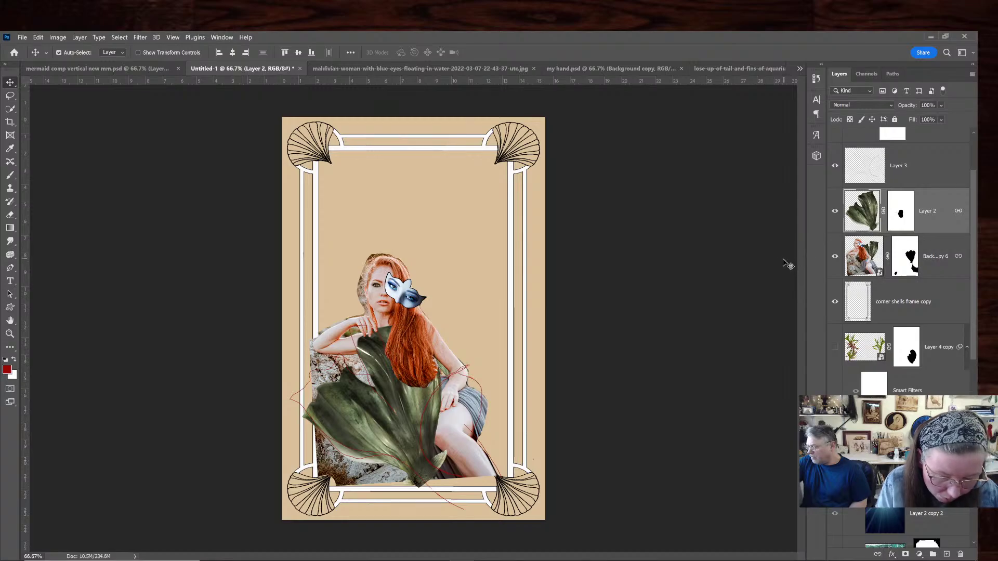
{"action": "key", "text": "ctrl+z"}
{"action": "key", "text": "ctrl+z"}
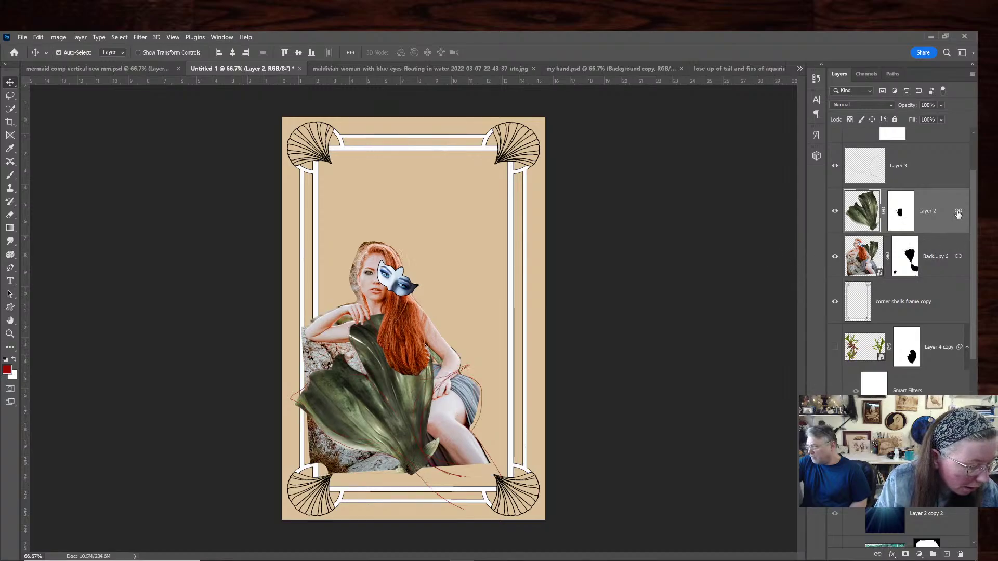
Unlink Layer 2 from Background copy 6 so the fin can be moved separately from the woman
{"action": "double_click", "coordinate": [958, 213]}
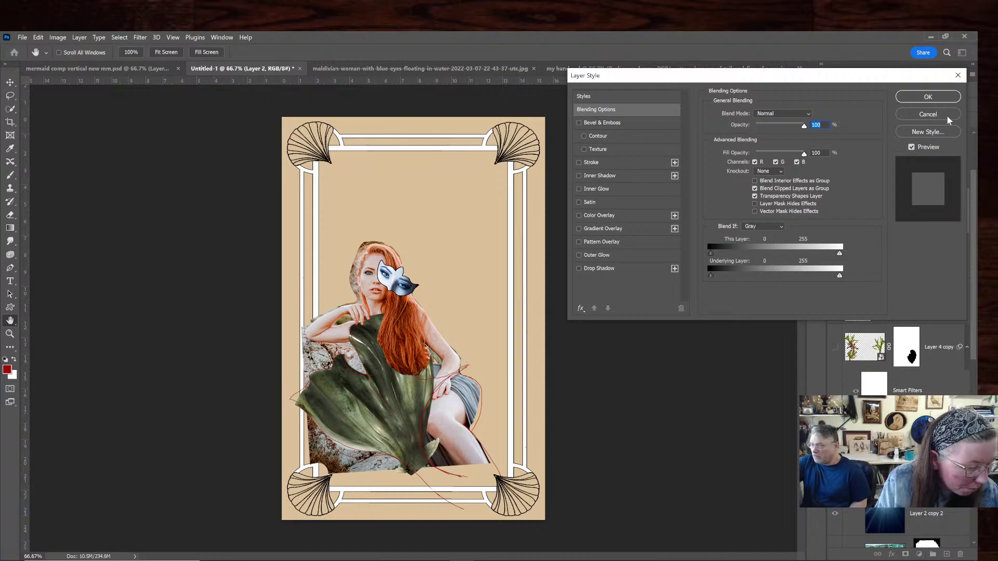
{"action": "left_click", "coordinate": [947, 118]}
{"action": "right_click", "coordinate": [957, 211]}
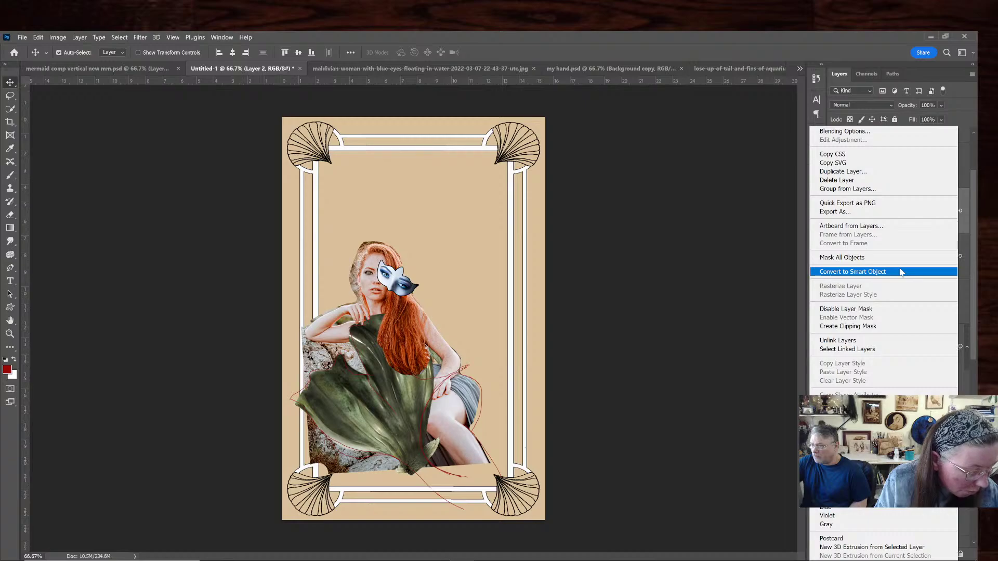
{"action": "left_click", "coordinate": [872, 341]}
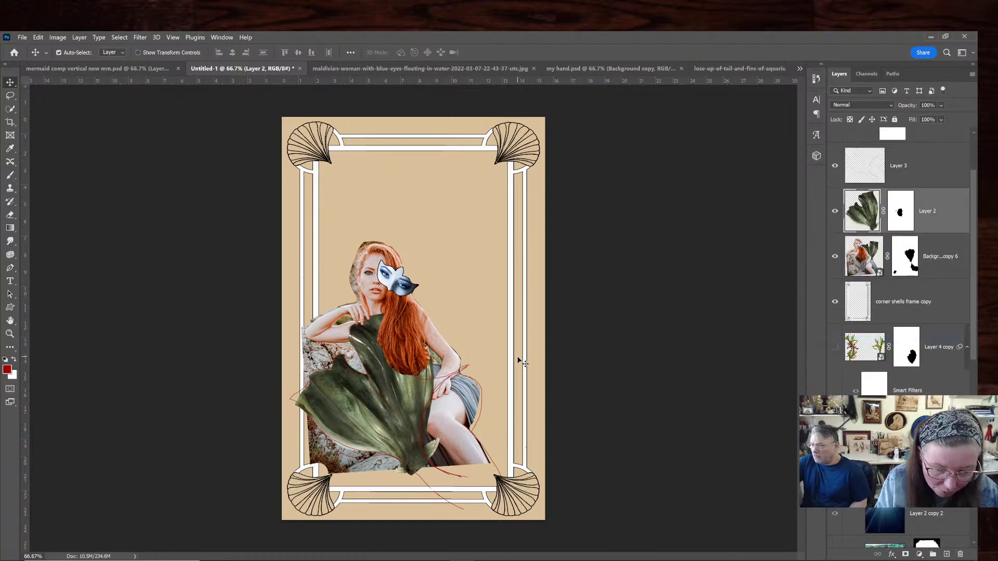
{"action": "key", "text": "ctrl+t"}
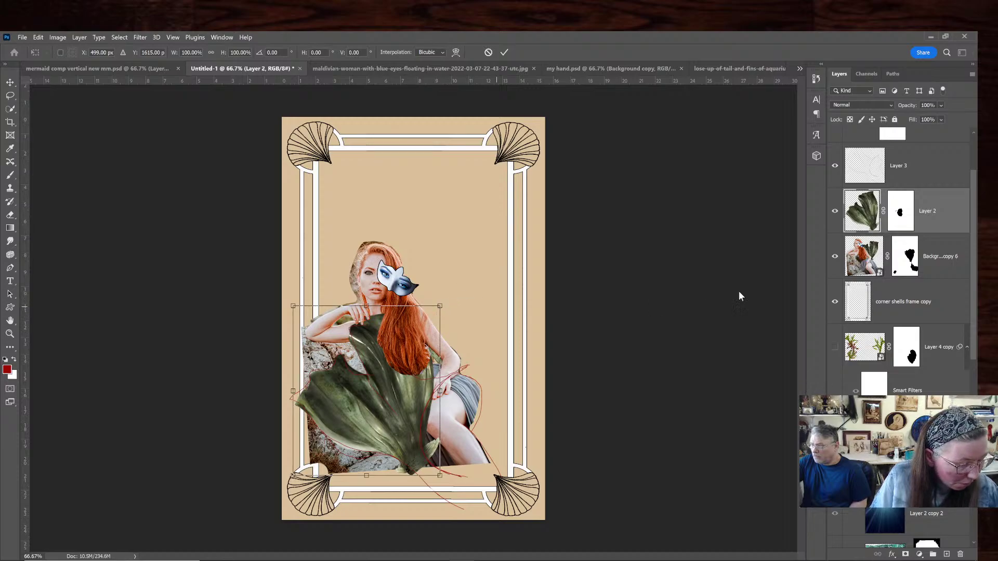
{"action": "key", "text": "Return"}
{"action": "right_click", "coordinate": [869, 214]}
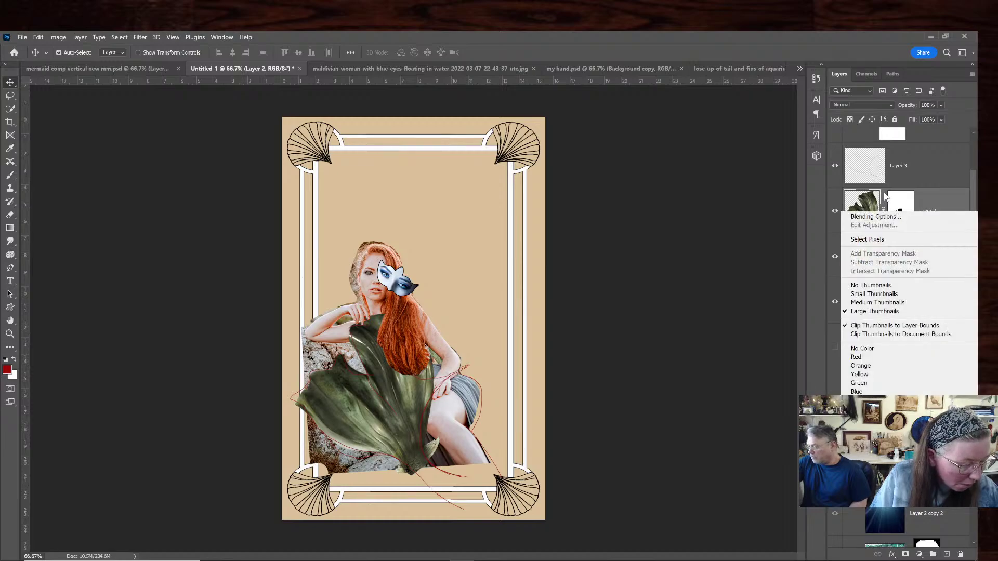
{"action": "right_click", "coordinate": [887, 198]}
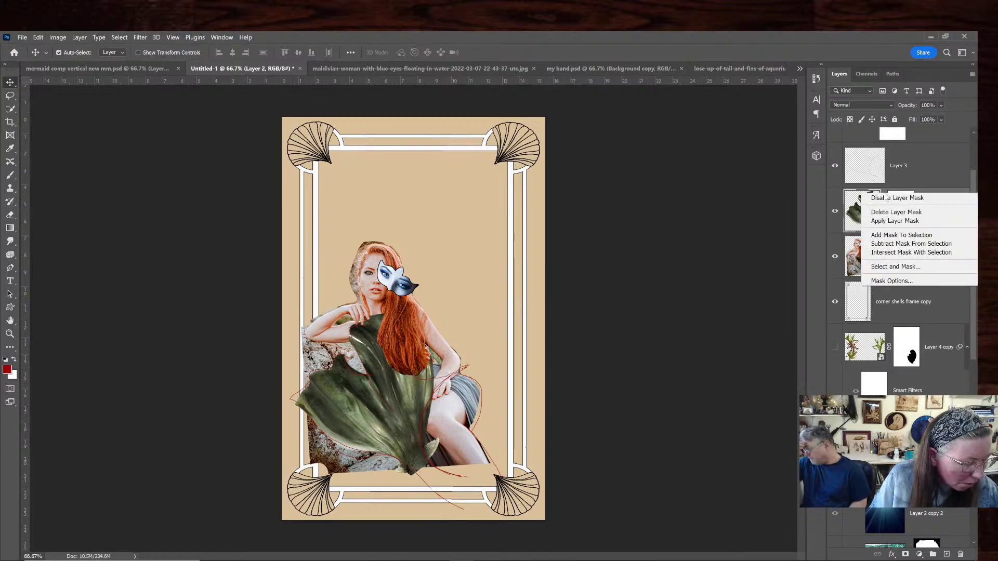
{"action": "left_click", "coordinate": [737, 254]}
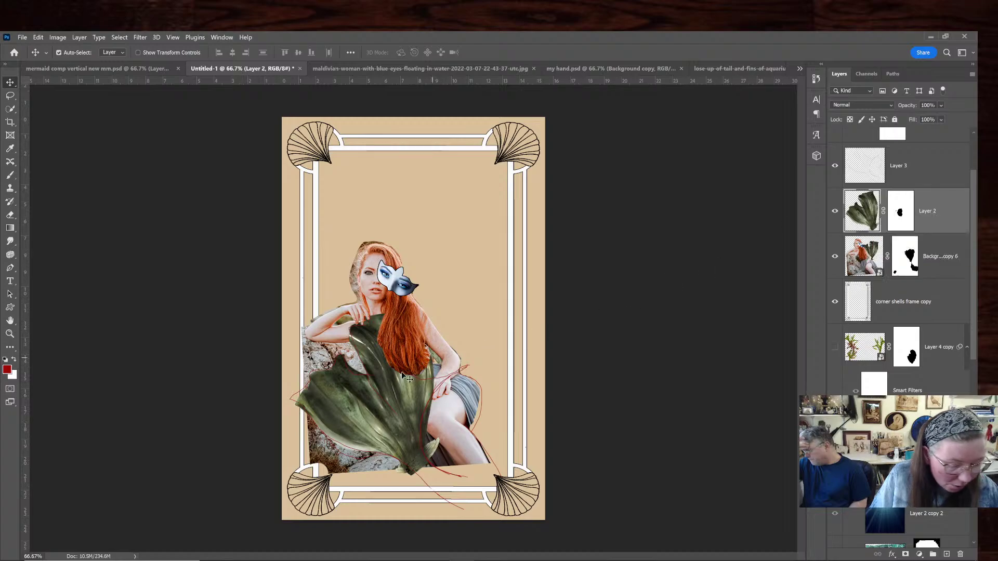
Move the fin on Layer 2 slightly up and to the left over the woman
{"action": "mouse_move", "coordinate": [379, 386]}
{"action": "left_mouse_down"}
{"action": "mouse_move", "coordinate": [380, 368]}
{"action": "mouse_move", "coordinate": [380, 377]}
{"action": "left_mouse_up"}
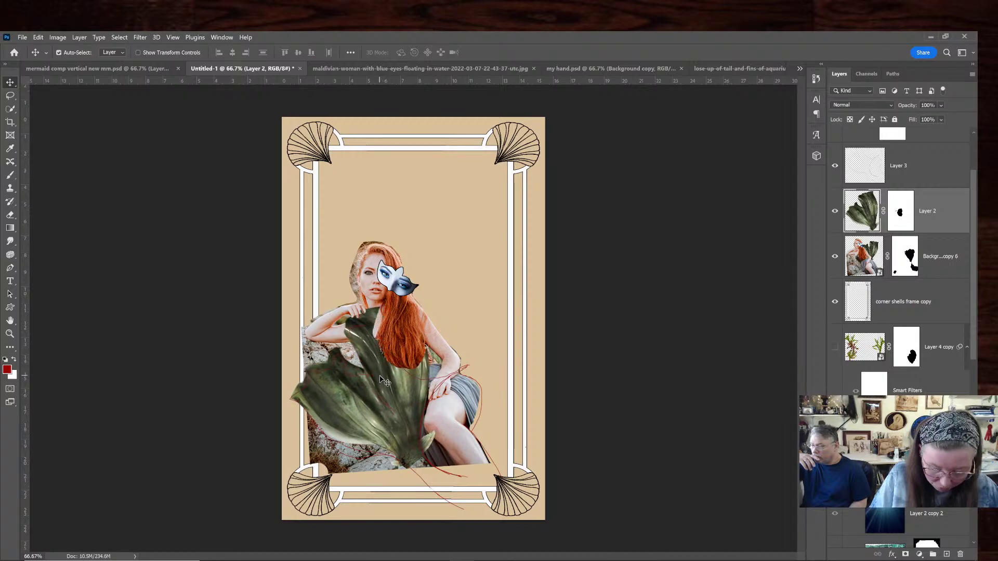
{"action": "left_click", "coordinate": [38, 38]}
{"action": "left_click", "coordinate": [73, 244]}
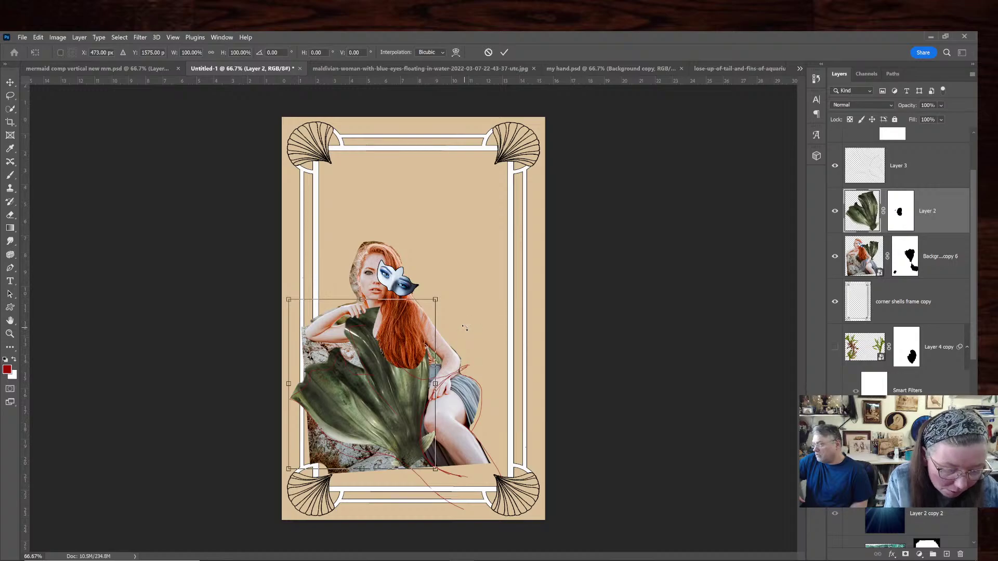
{"action": "key", "text": "Return"}
Duplicate Layer 2 within the Untitled-1 document as Layer 2 copy 4 and hide the original Layer 2
{"action": "right_click", "coordinate": [932, 226]}
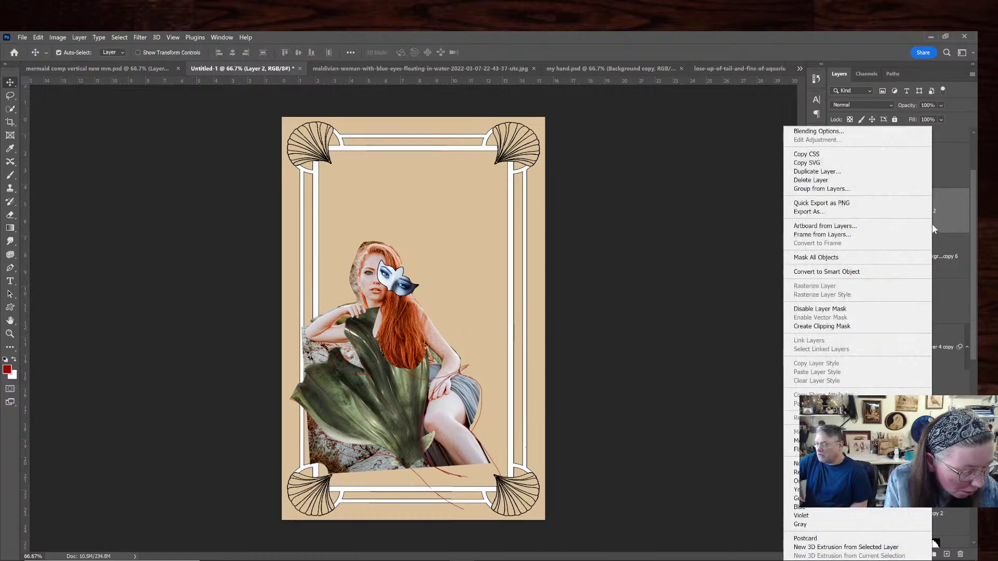
{"action": "left_click", "coordinate": [858, 171]}
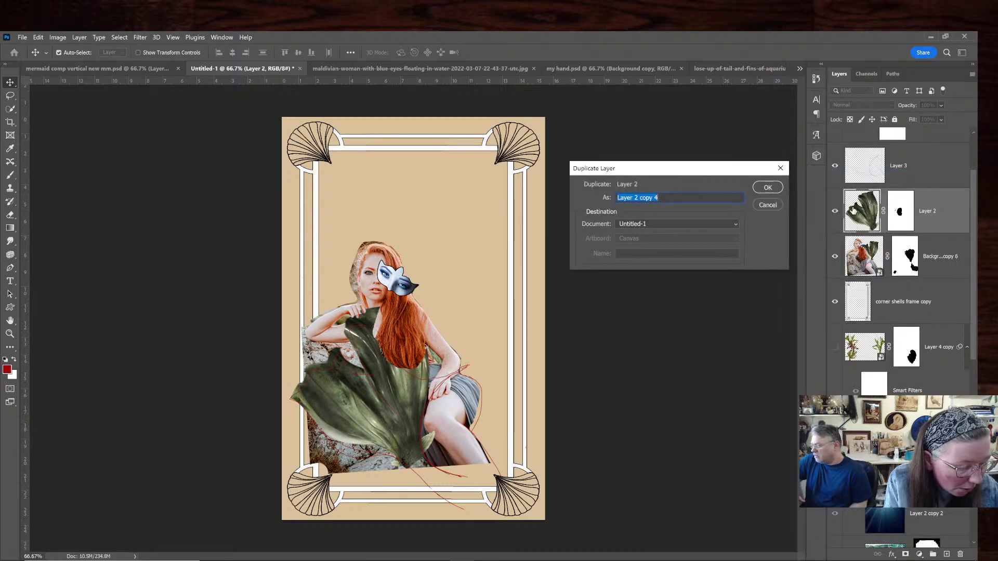
{"action": "left_click", "coordinate": [767, 187]}
{"action": "left_click", "coordinate": [835, 257]}
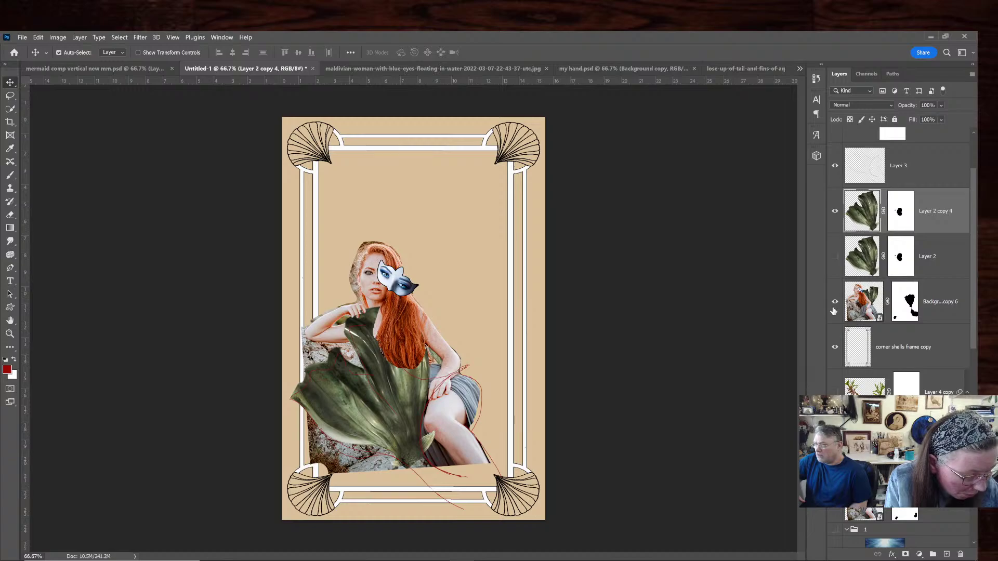
{"action": "key", "text": "ctrl+t"}
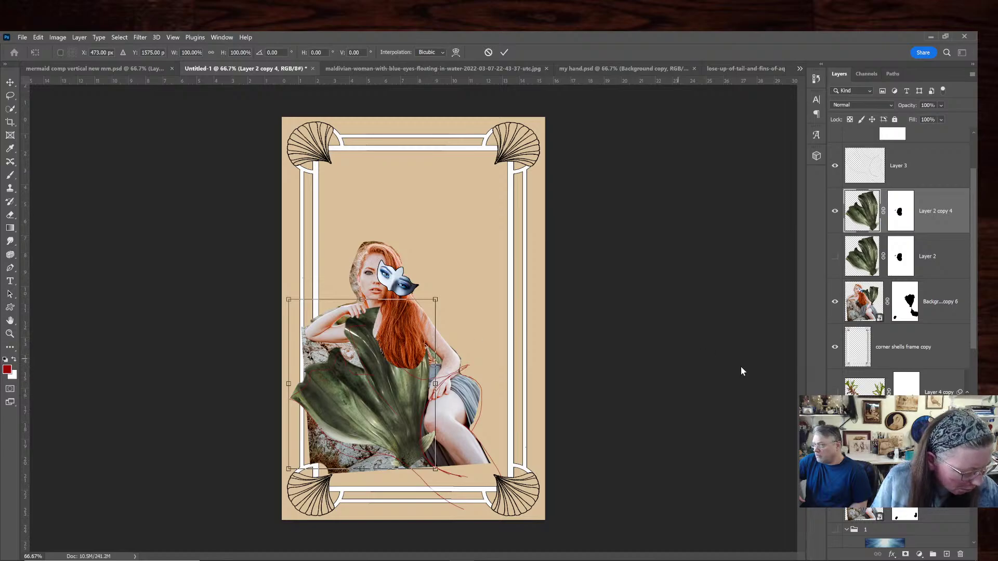
{"action": "left_click_drag", "start_coordinate": [972, 302], "coordinate": [977, 213]}
{"action": "key", "text": "Escape"}
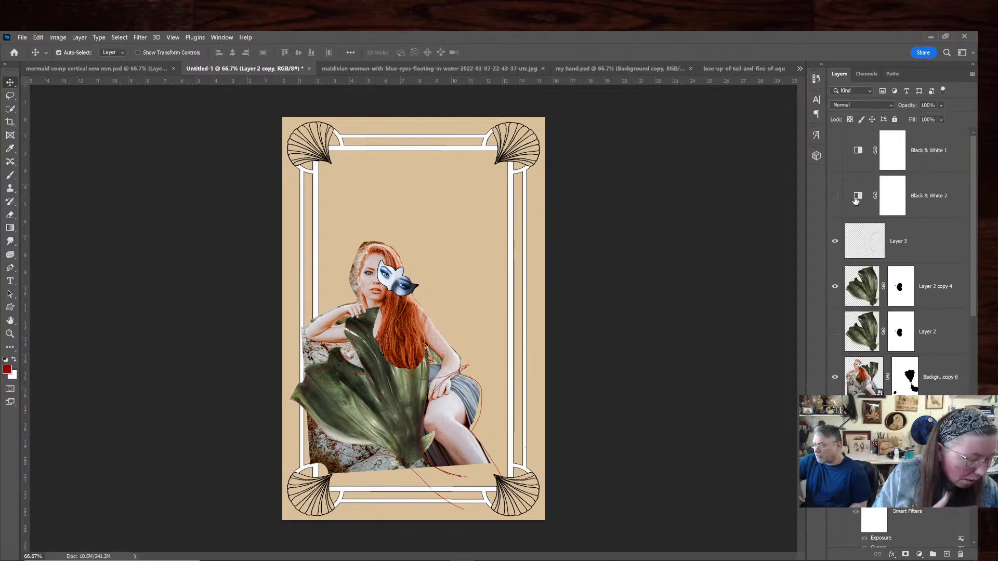
Disable the layer mask on Layer 2 copy 4 and move the full fin up and to the right over the woman's torso
{"action": "right_click", "coordinate": [898, 295]}
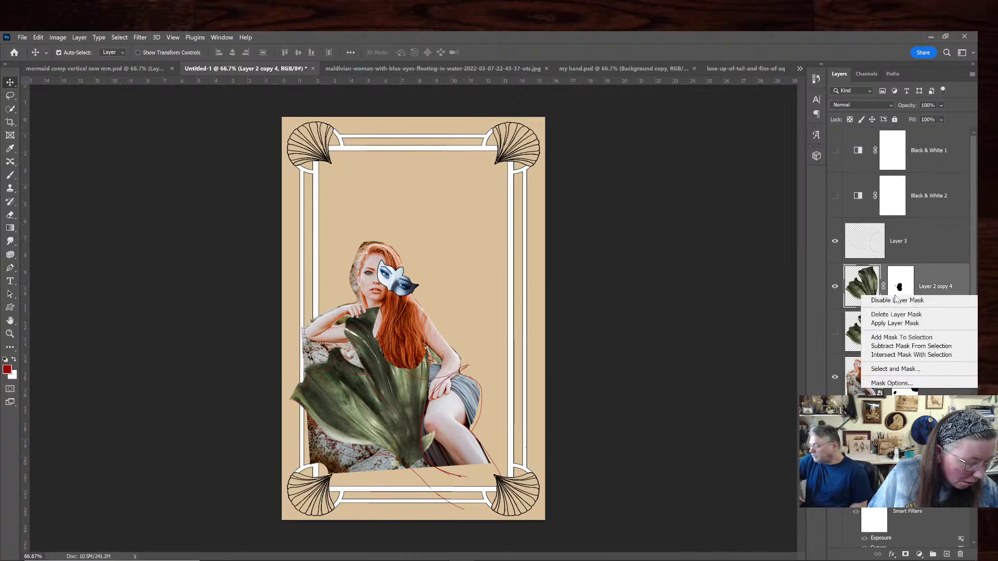
{"action": "left_click", "coordinate": [896, 300]}
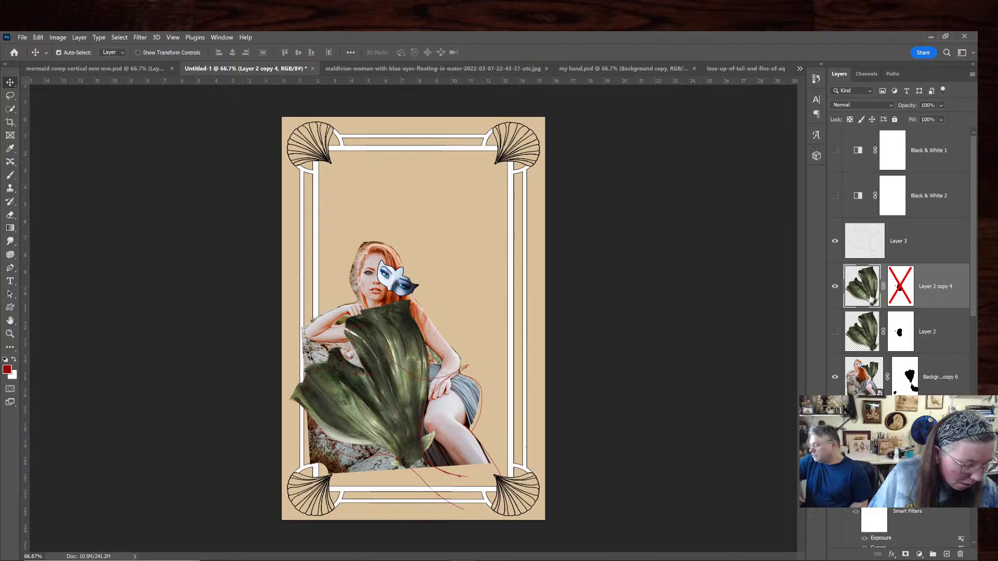
{"action": "left_click_drag", "start_coordinate": [362, 389], "coordinate": [410, 310]}
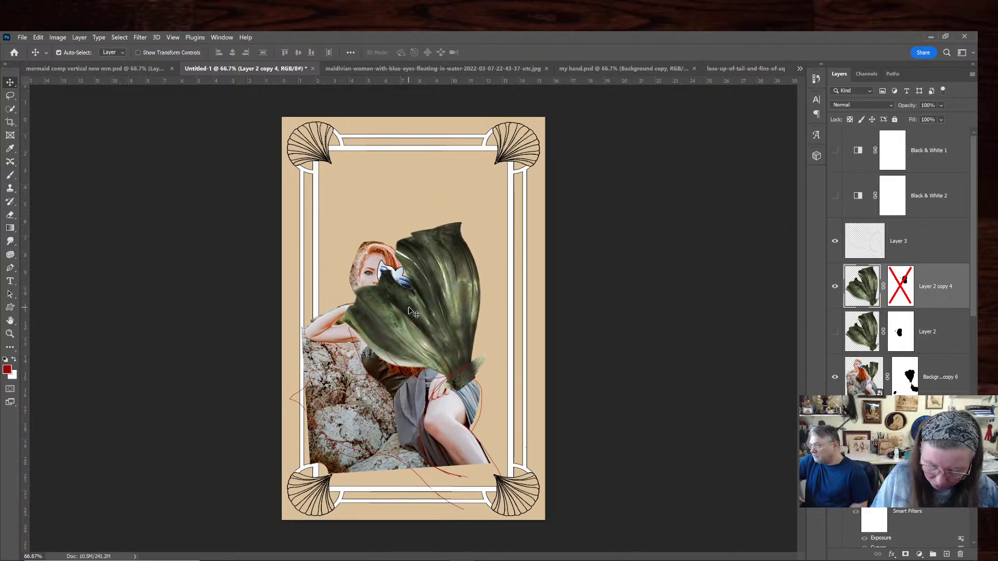
{"action": "key", "text": "ctrl+t"}
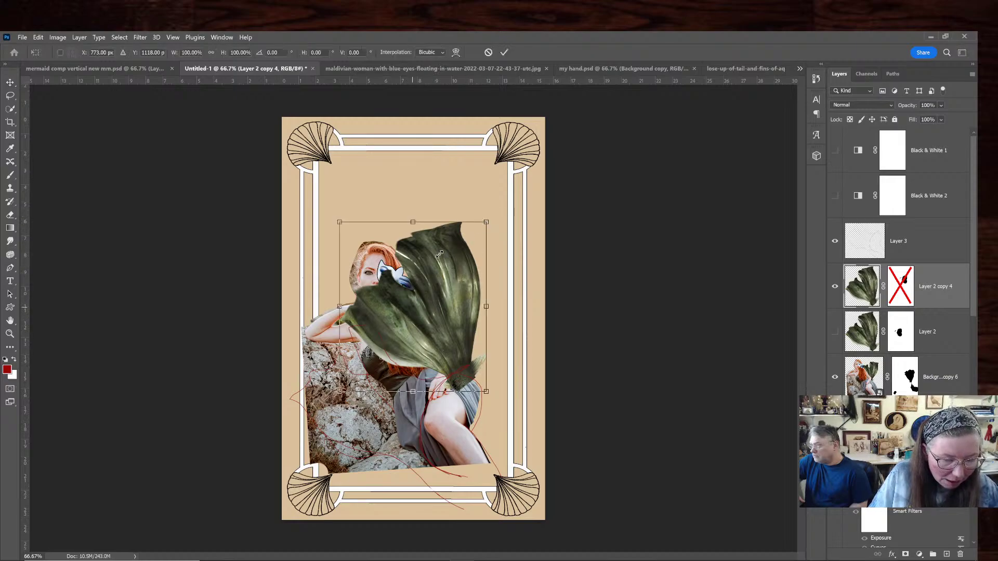
{"action": "left_click", "coordinate": [58, 37]}
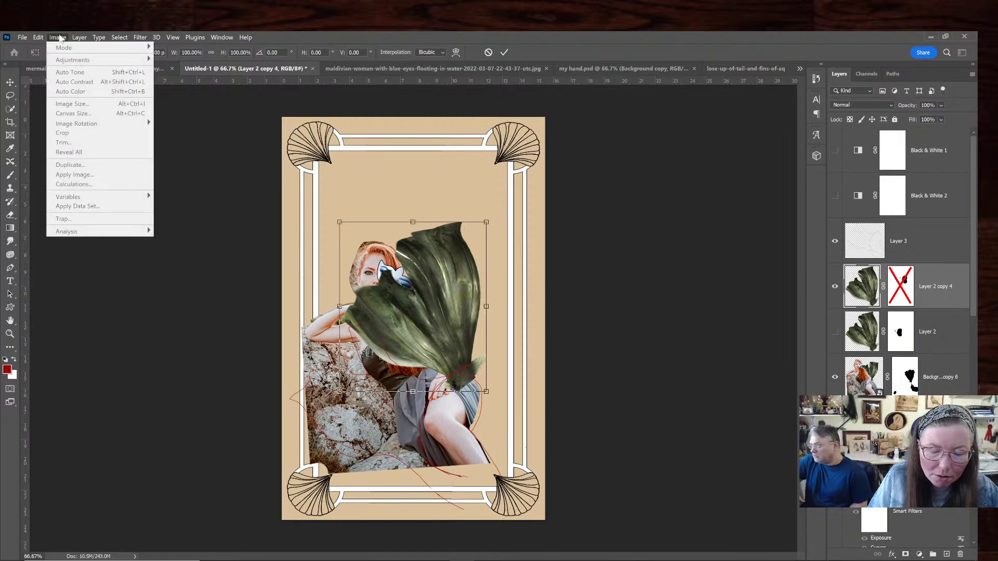
{"action": "left_click", "coordinate": [38, 38]}
{"action": "left_click", "coordinate": [38, 37]}
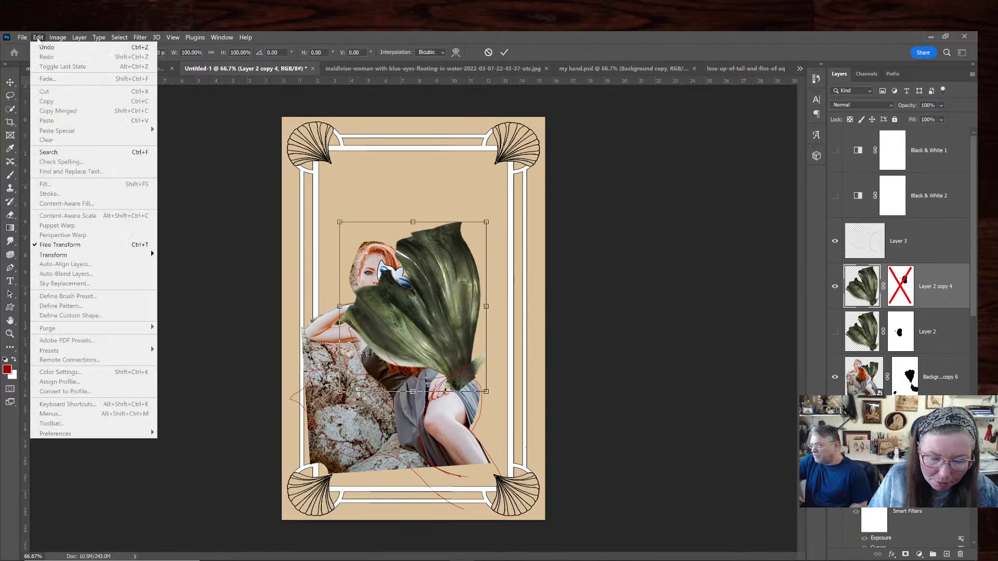
{"action": "mouse_move", "coordinate": [78, 254]}
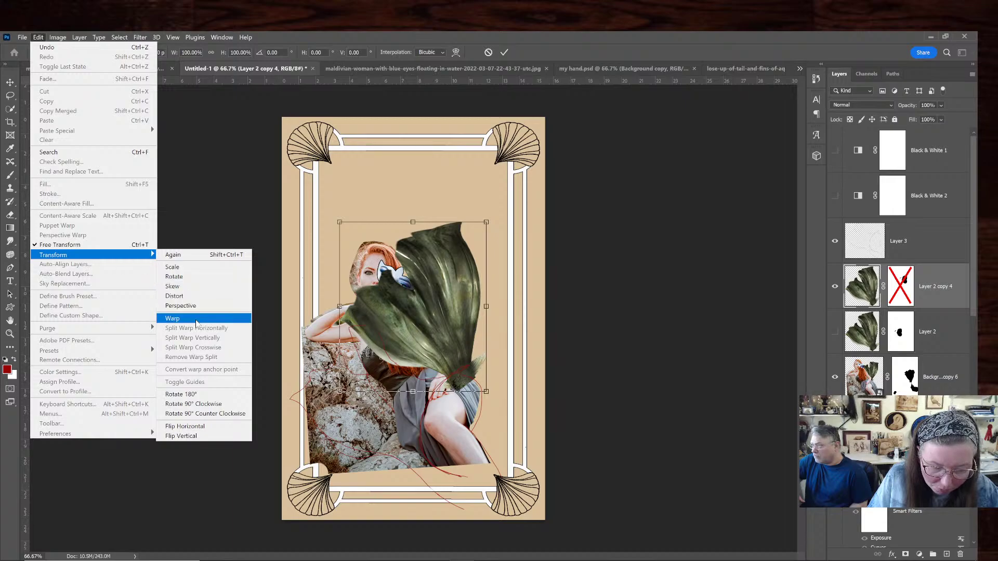
{"action": "left_click", "coordinate": [172, 318]}
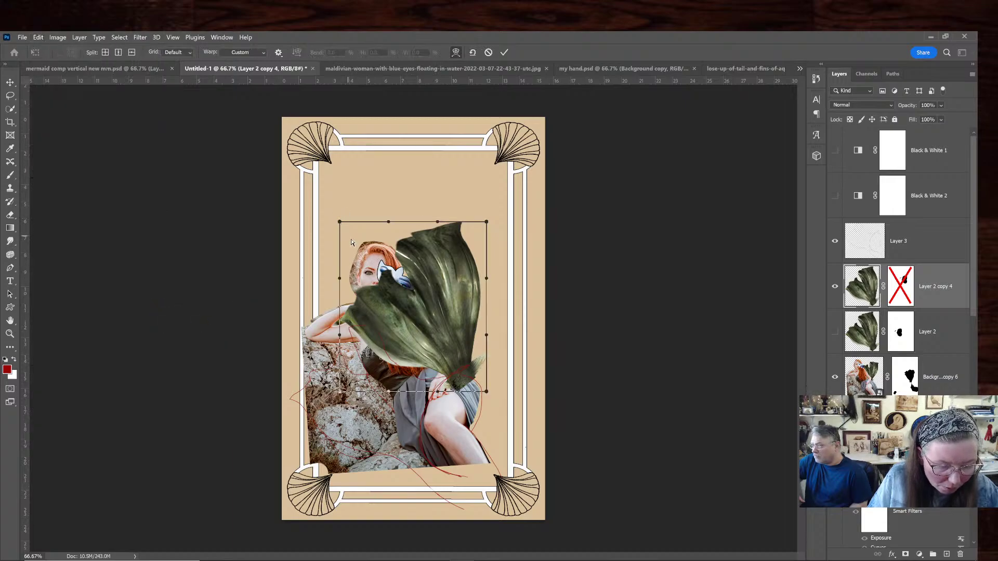
{"action": "right_click", "coordinate": [416, 298]}
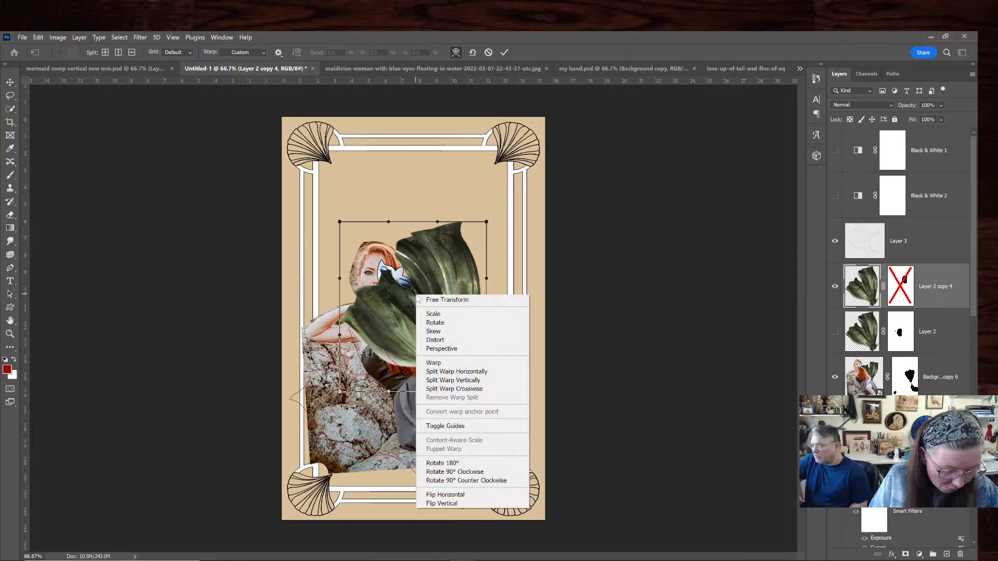
{"action": "key", "text": "Escape"}
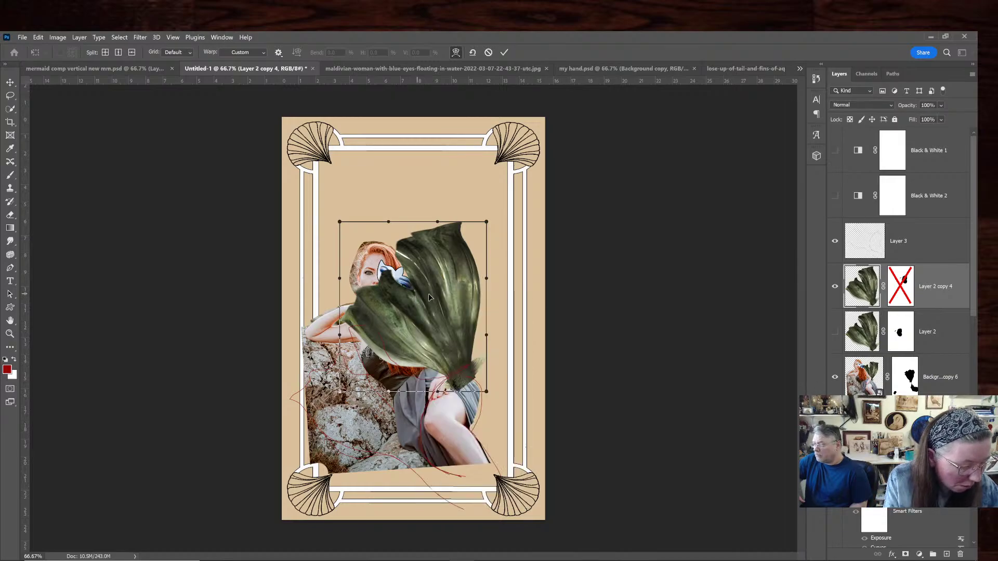
Hide Layer 2 copy 4 and Background copy 6, and show Layer 2 against the sketched tail outline
{"action": "left_click", "coordinate": [835, 286]}
{"action": "left_click", "coordinate": [834, 332]}
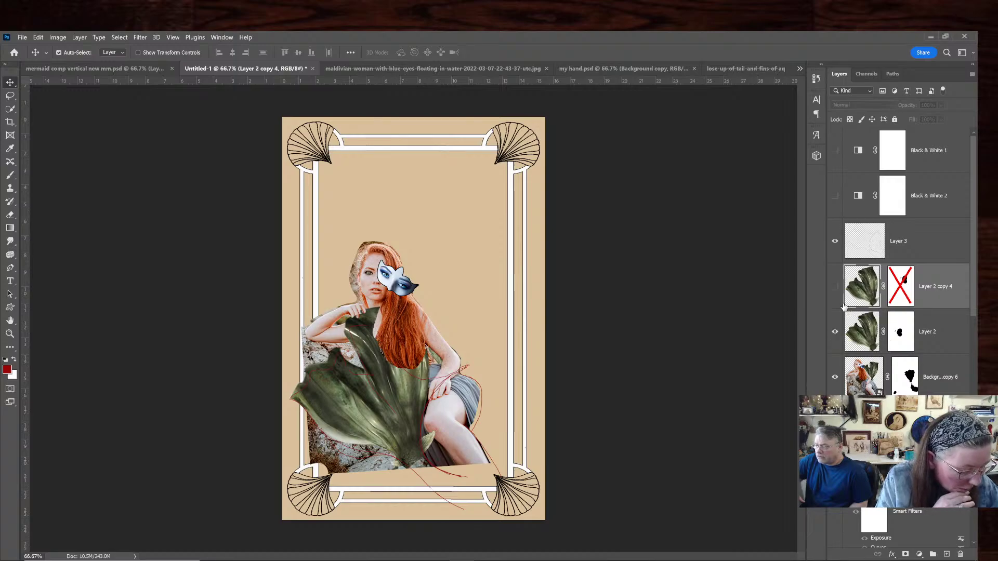
{"action": "left_click", "coordinate": [834, 377]}
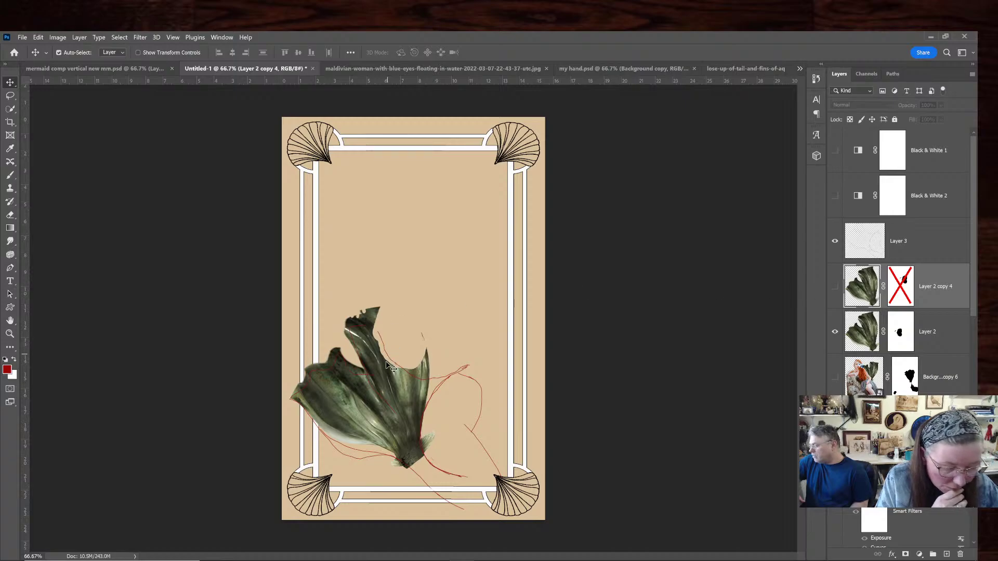
Try moving the masked fin on Layer 2 up and to the right and starting a Perspective transform on it
{"action": "left_click_drag", "start_coordinate": [389, 366], "coordinate": [475, 272]}
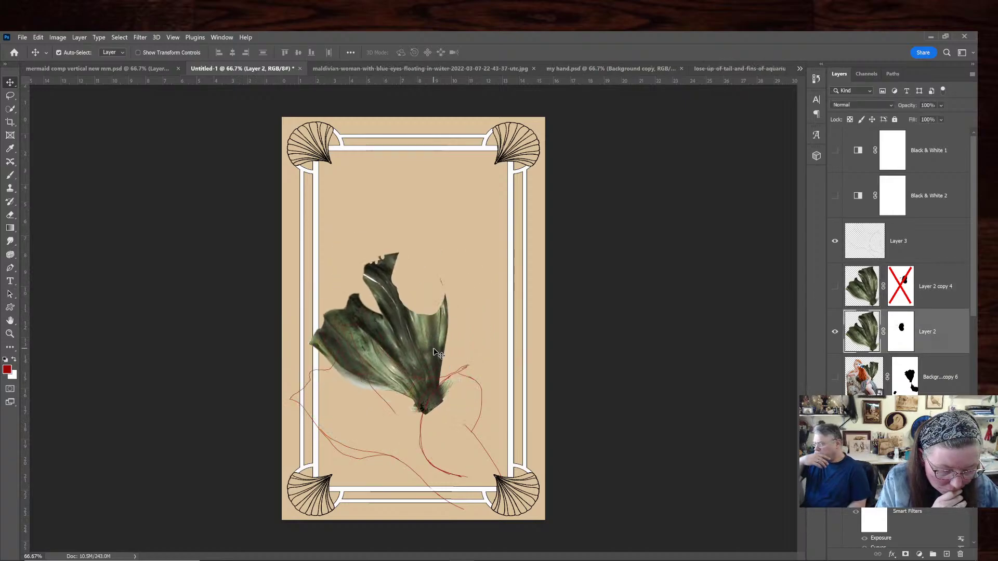
{"action": "left_click_drag", "start_coordinate": [435, 352], "coordinate": [445, 331]}
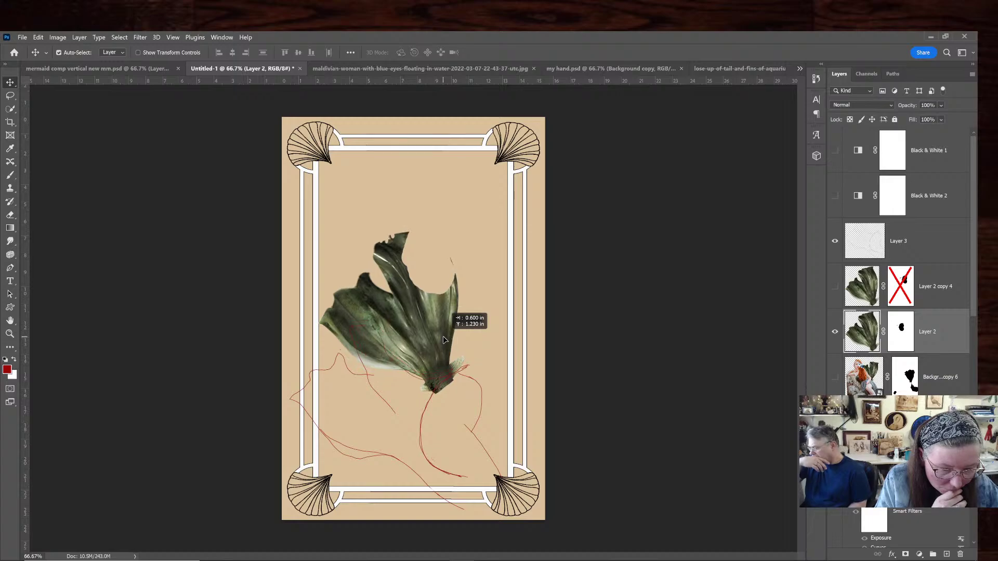
{"action": "left_click", "coordinate": [38, 39]}
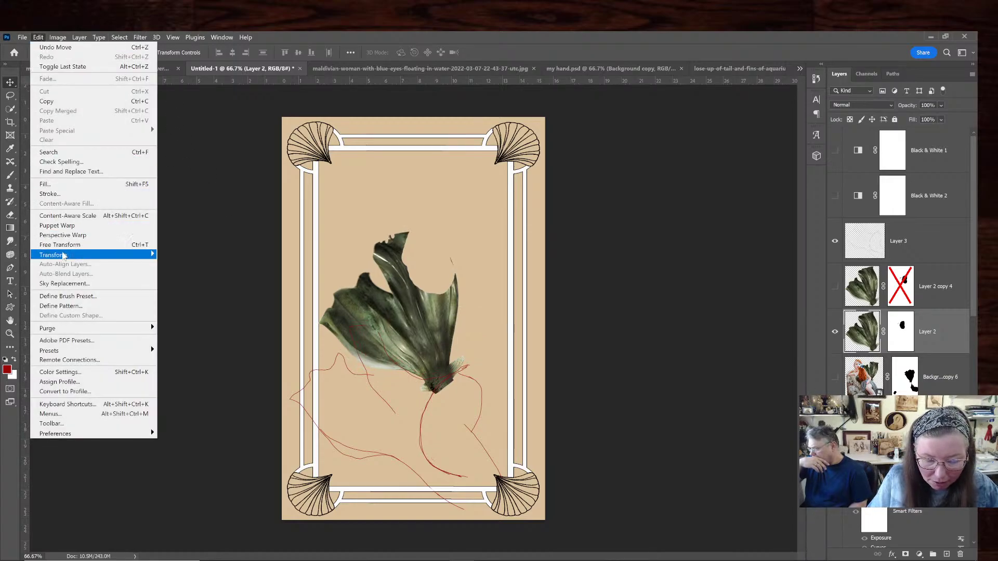
{"action": "mouse_move", "coordinate": [63, 255]}
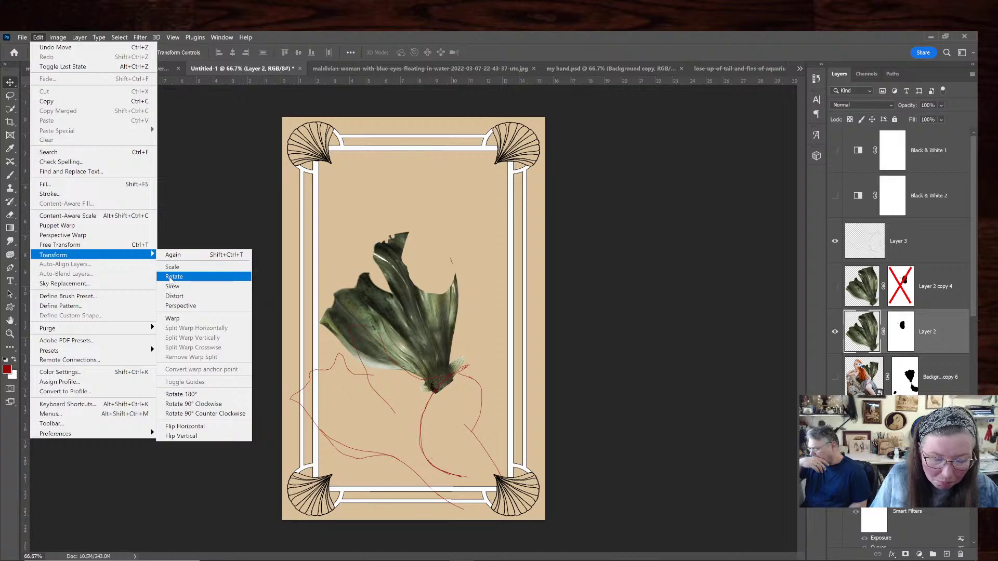
{"action": "left_click", "coordinate": [181, 306]}
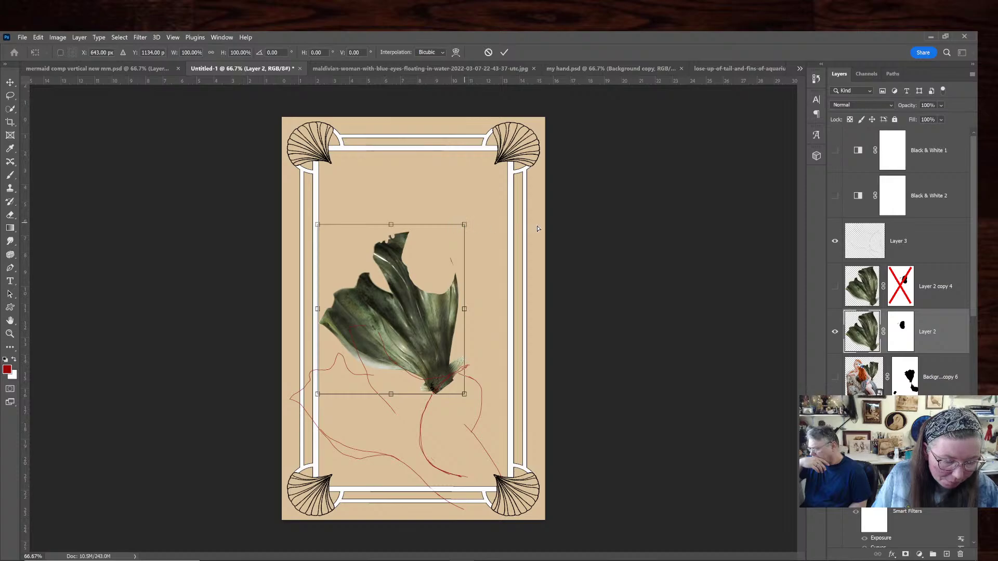
{"action": "right_click", "coordinate": [379, 287]}
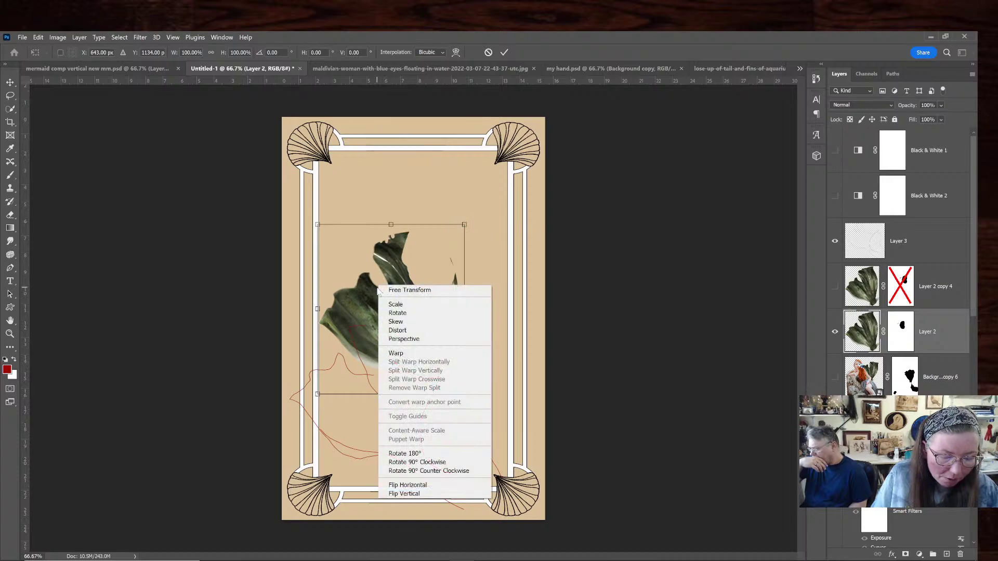
{"action": "left_click", "coordinate": [631, 240]}
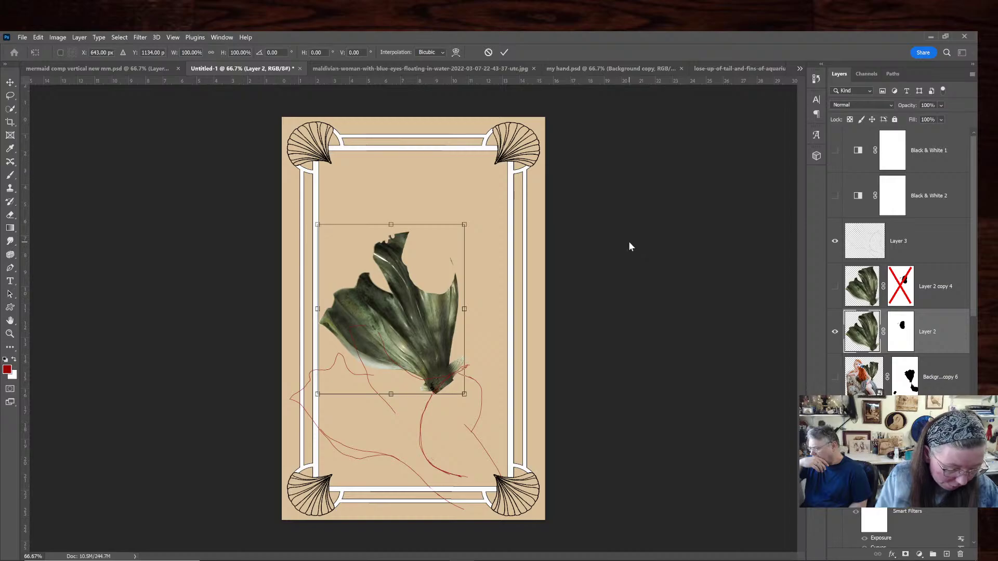
{"action": "key", "text": "Return"}
Briefly show Layer 2 copy 4 to compare the two fins, hide it again, and undo the move of Layer 2
{"action": "left_click", "coordinate": [835, 286]}
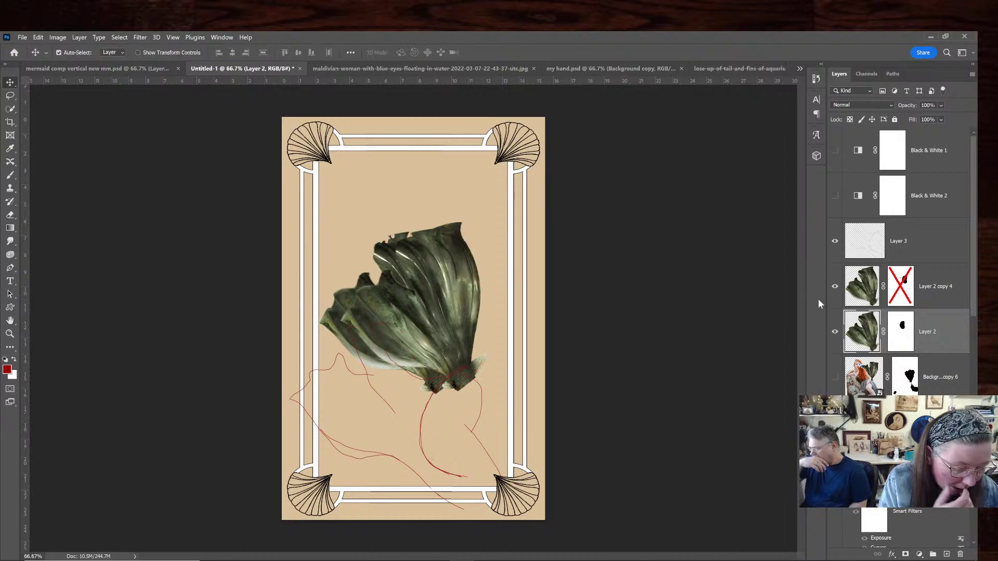
{"action": "left_click", "coordinate": [835, 286]}
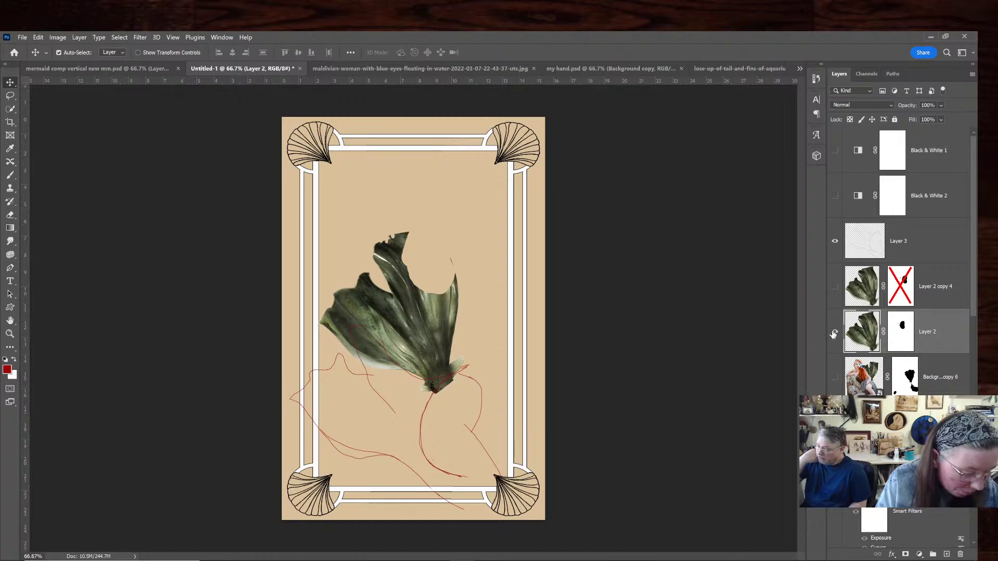
{"action": "key", "text": "ctrl+z"}
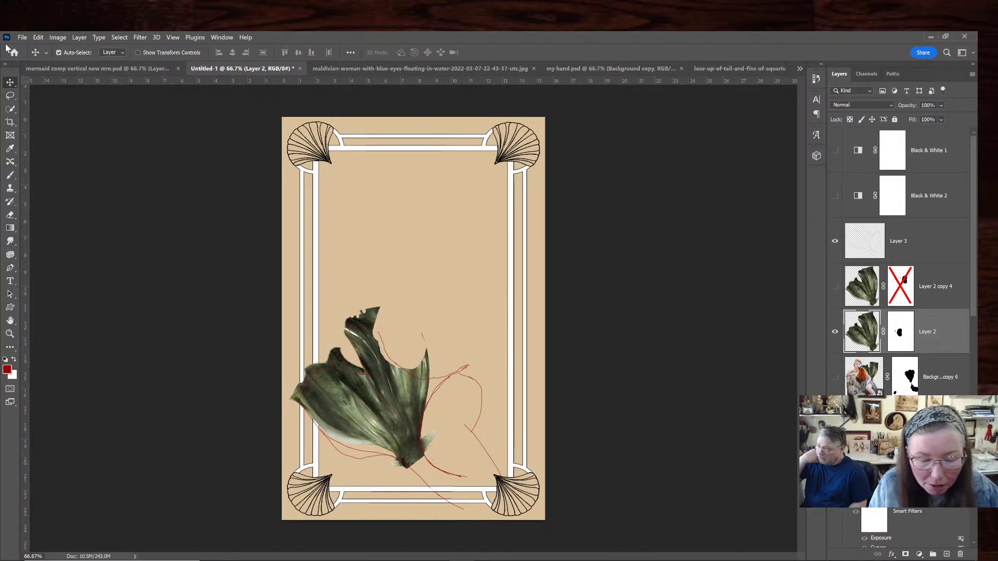
{"action": "left_click", "coordinate": [21, 38]}
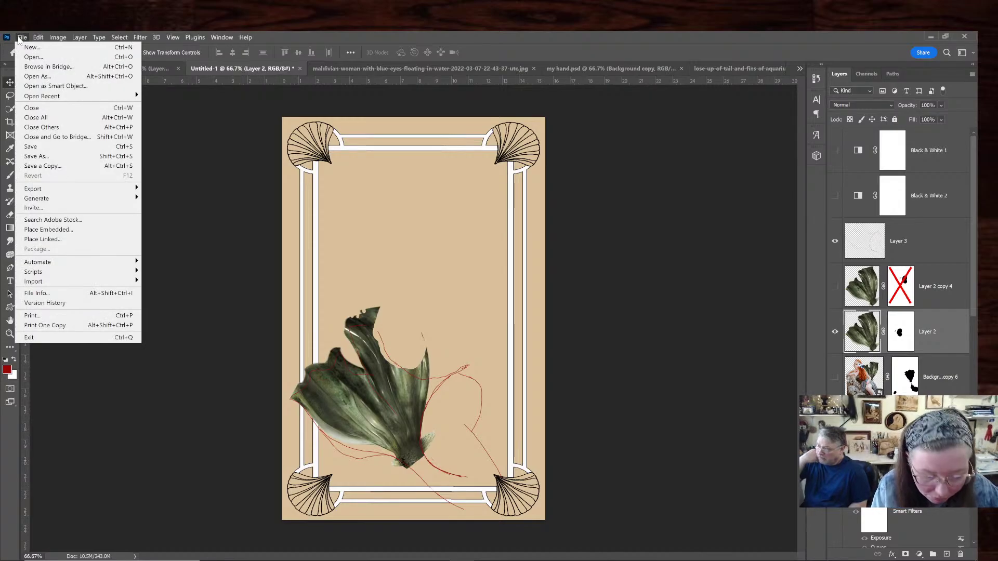
{"action": "key", "text": "alt+Tab"}
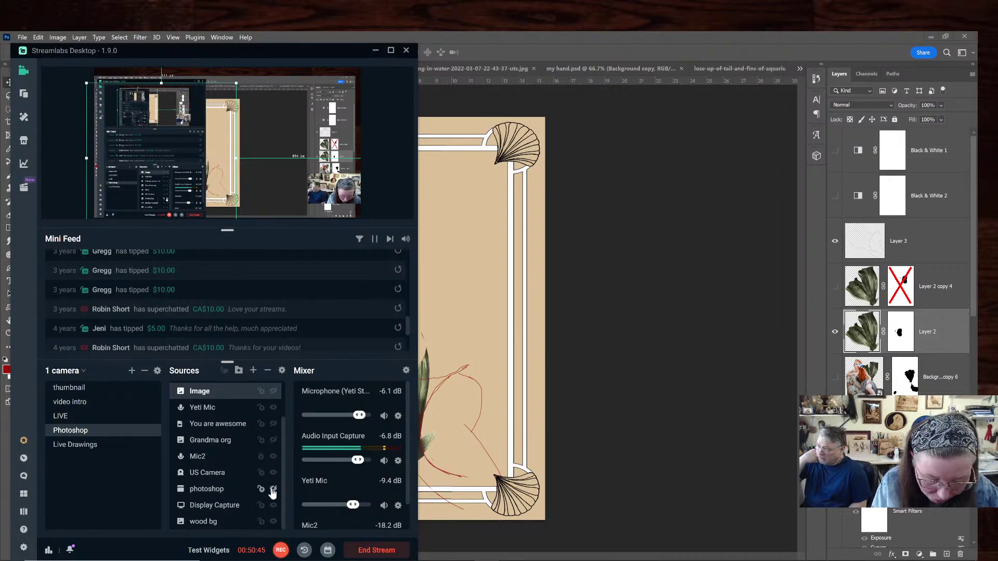
{"action": "key", "text": "alt+Tab"}
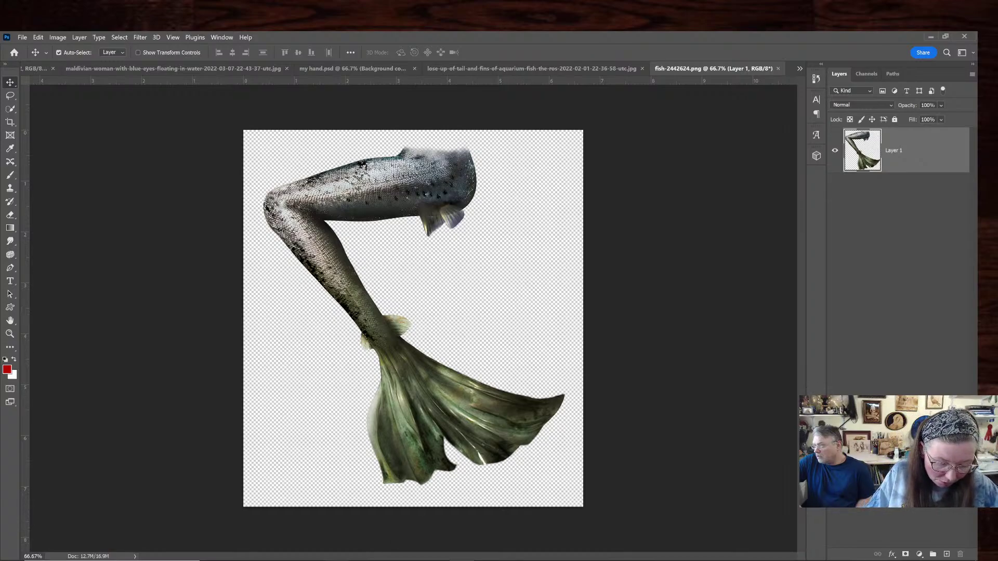
Switch to the Envato Elements collections in the browser and look through the fish collection for tail images
{"action": "left_click", "coordinate": [364, 543]}
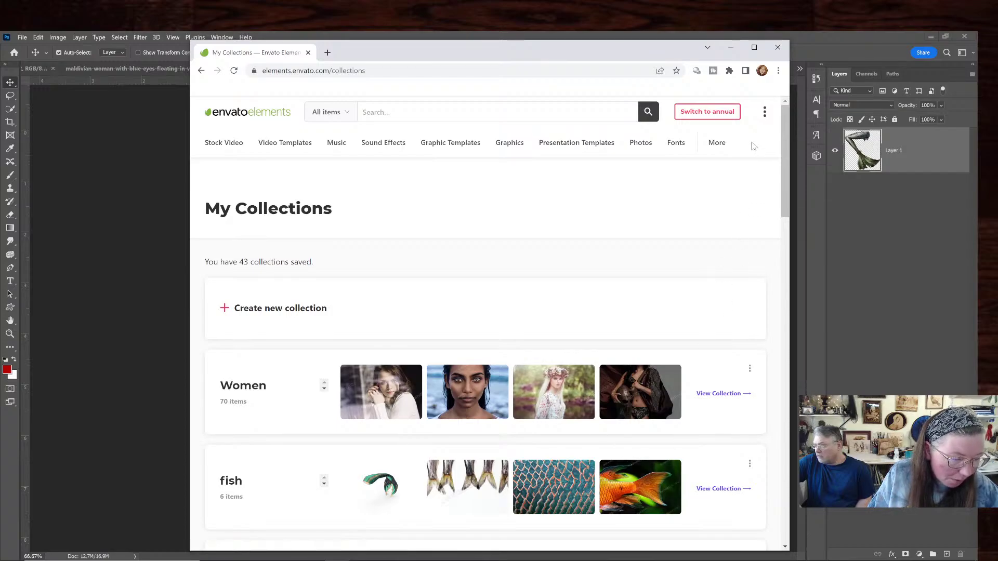
{"action": "left_click_drag", "start_coordinate": [187, 172], "coordinate": [74, 172]}
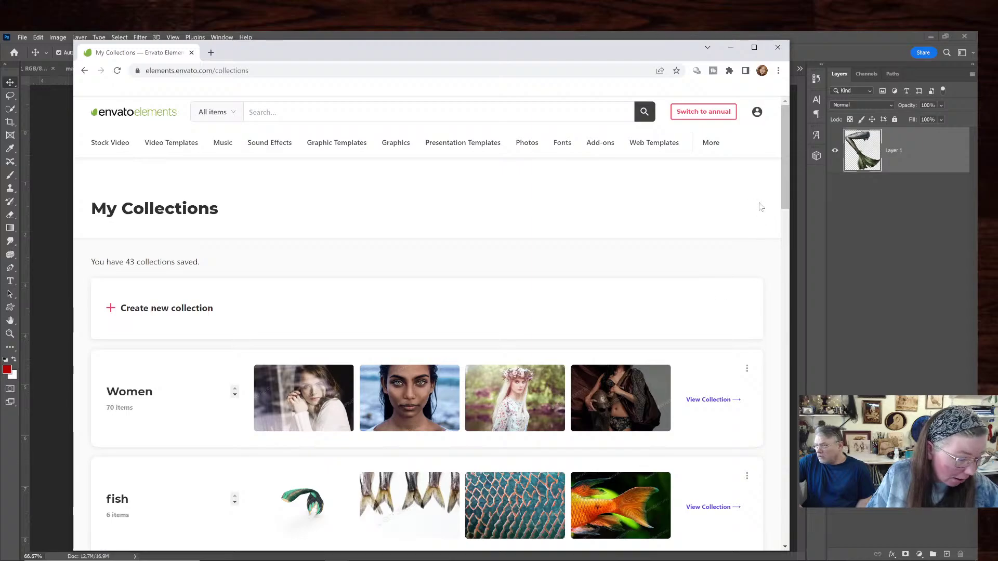
{"action": "left_click_drag", "start_coordinate": [786, 170], "coordinate": [788, 200]}
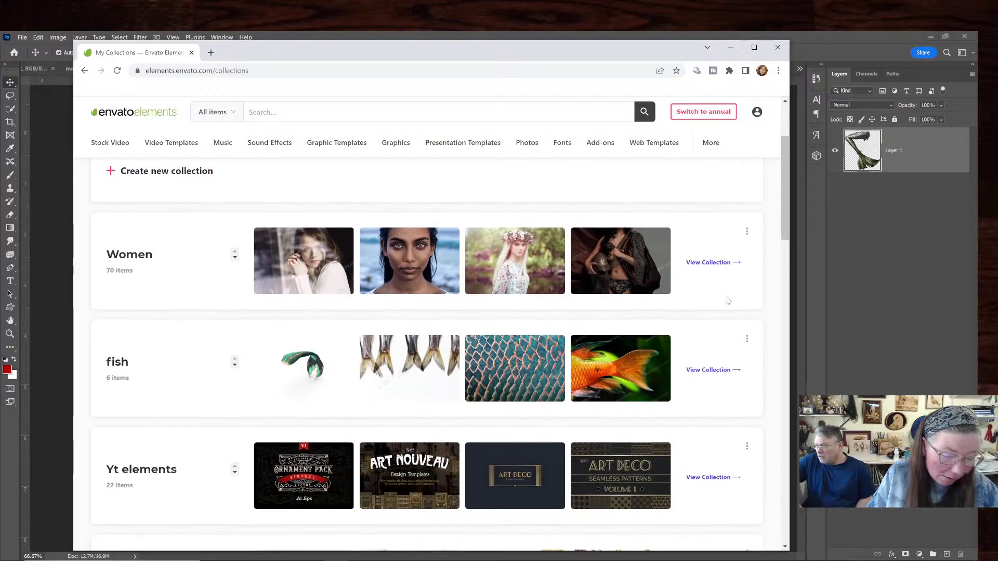
{"action": "left_click", "coordinate": [710, 370]}
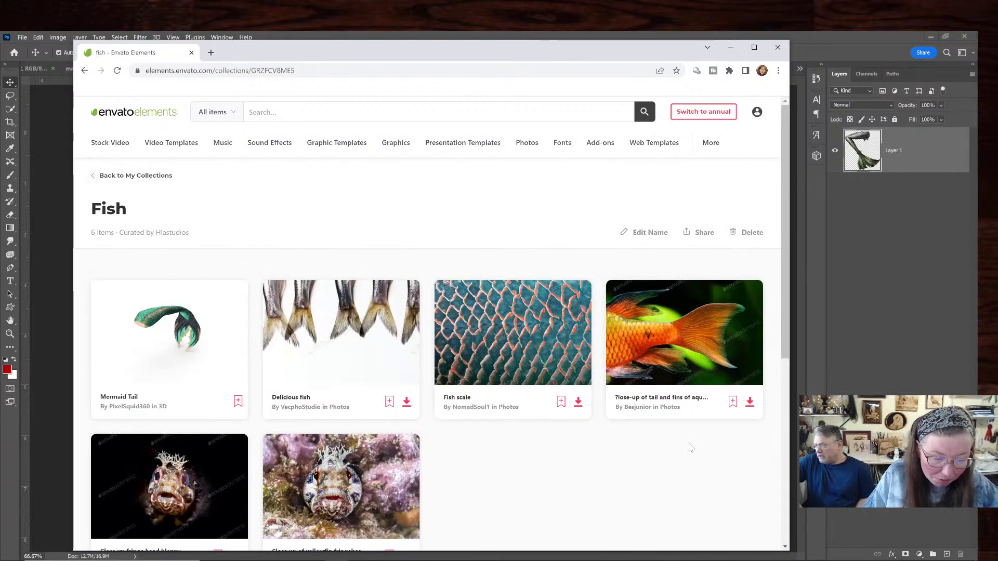
{"action": "scroll", "coordinate": [691, 448], "scroll_direction": "down", "scroll_amount": 2}
{"action": "scroll", "coordinate": [690, 447], "scroll_direction": "up", "scroll_amount": 2}
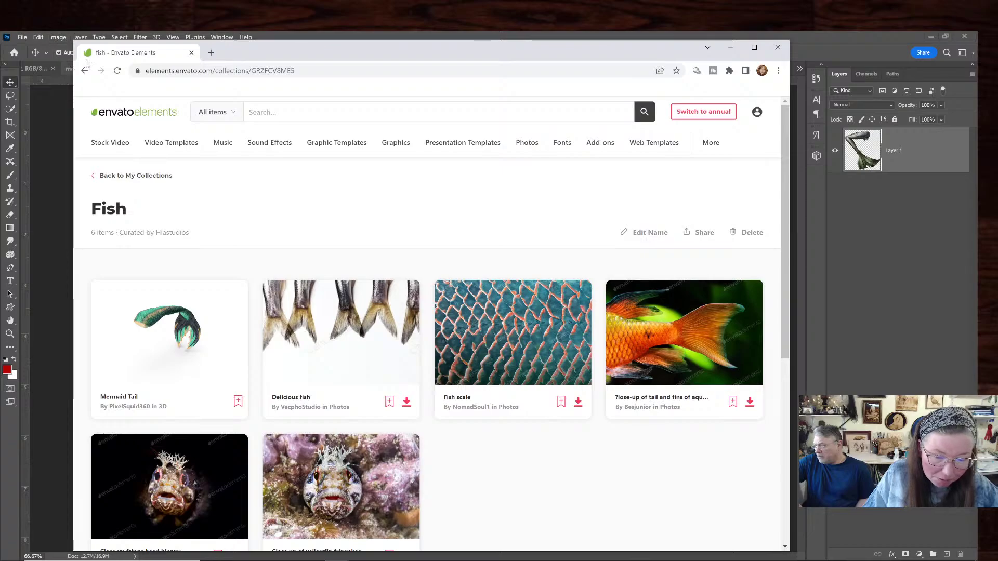
Return to the collections and examine all three pages of the Women collection for usable mermaid source images
{"action": "left_click", "coordinate": [84, 70]}
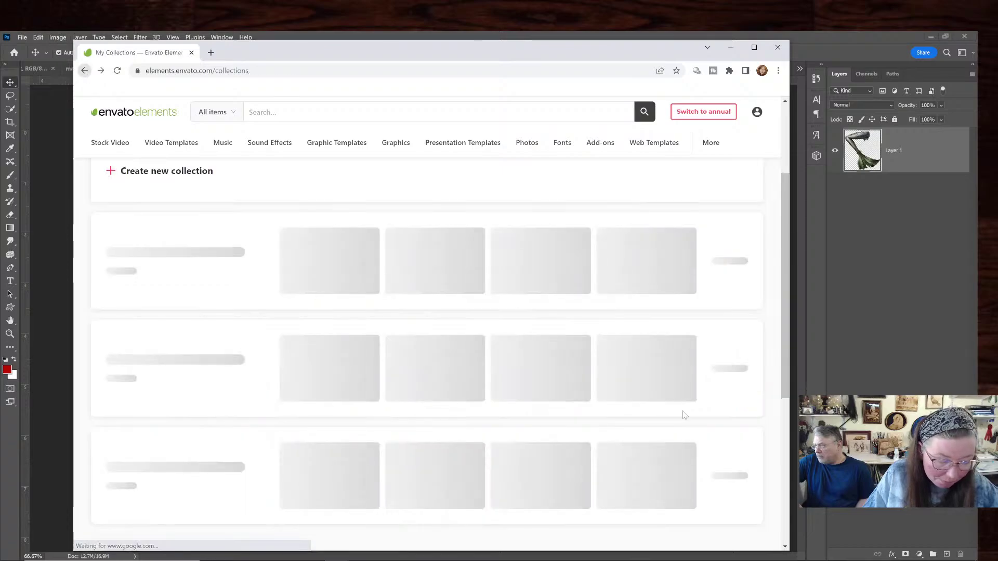
{"action": "left_click", "coordinate": [712, 262]}
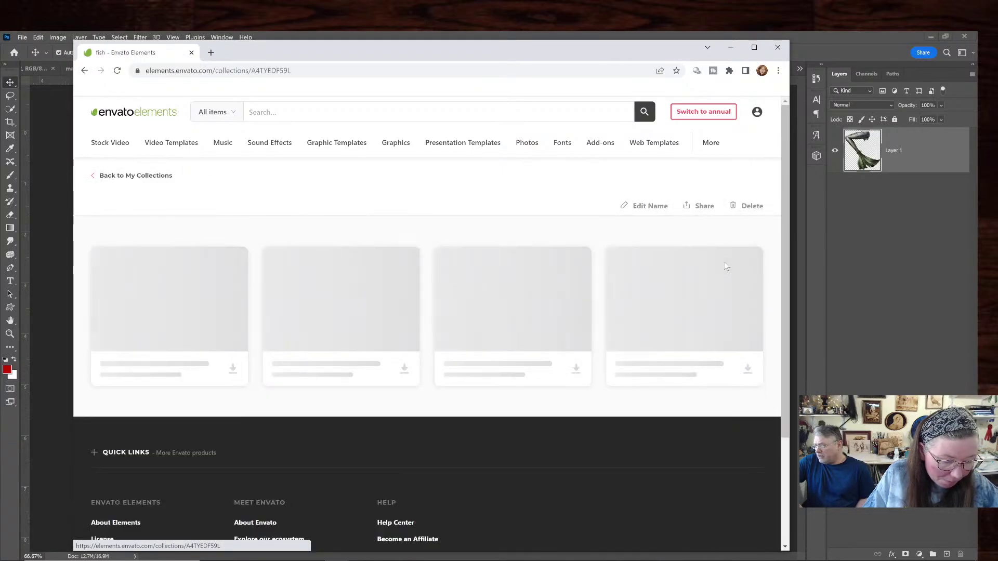
{"action": "scroll", "coordinate": [694, 350], "scroll_direction": "down", "scroll_amount": 7}
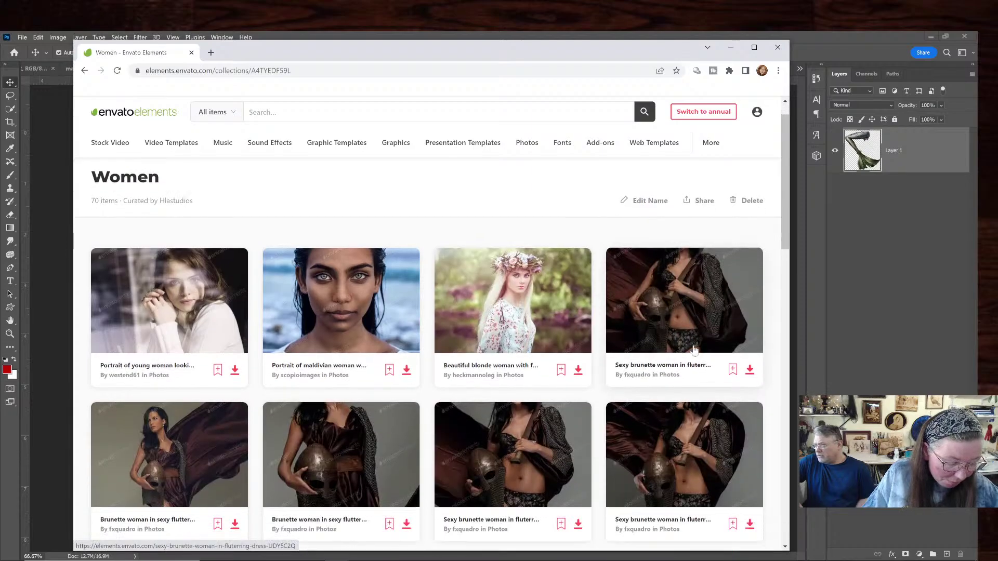
{"action": "scroll", "coordinate": [694, 351], "scroll_direction": "down", "scroll_amount": 8}
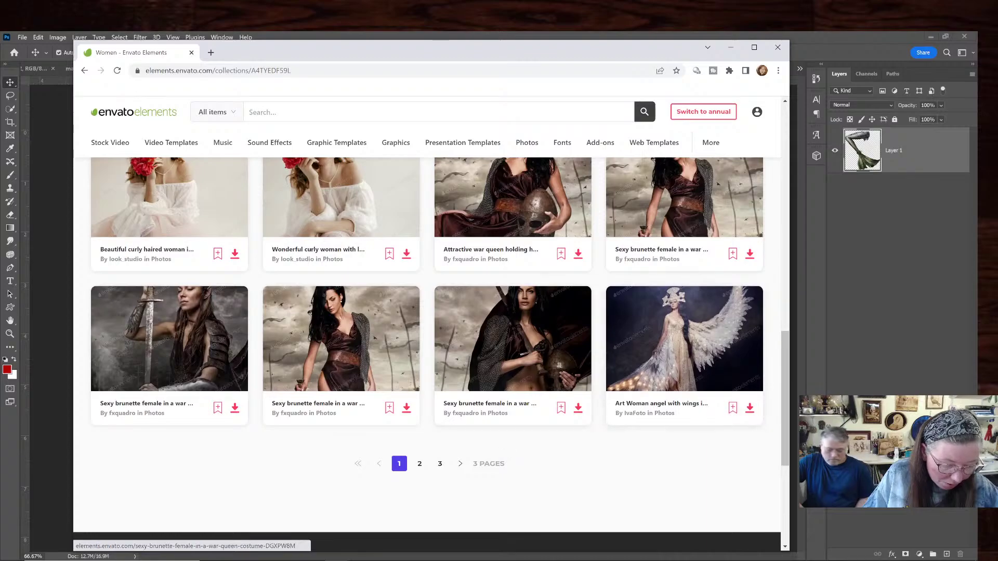
{"action": "left_click", "coordinate": [419, 463]}
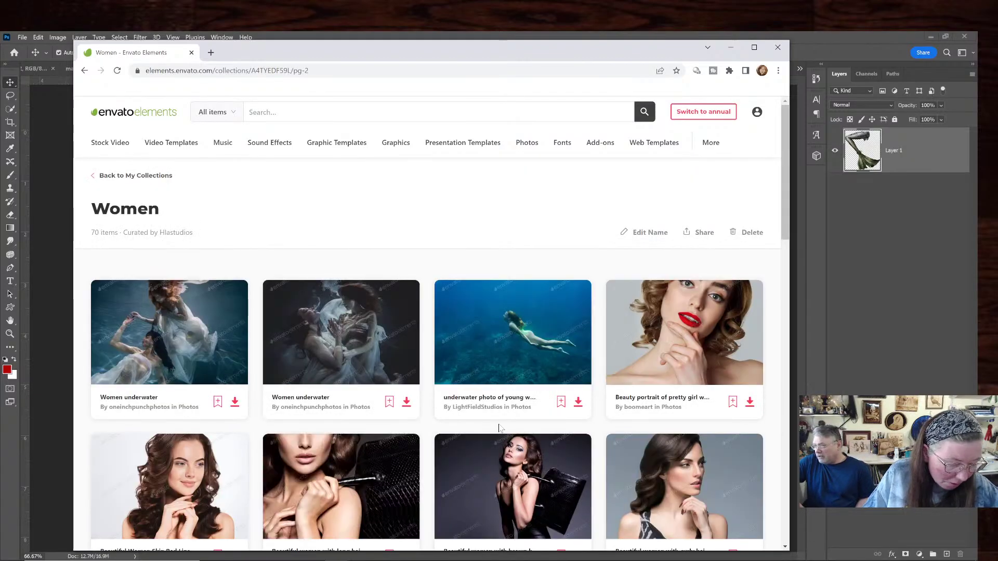
{"action": "scroll", "coordinate": [499, 427], "scroll_direction": "down", "scroll_amount": 3}
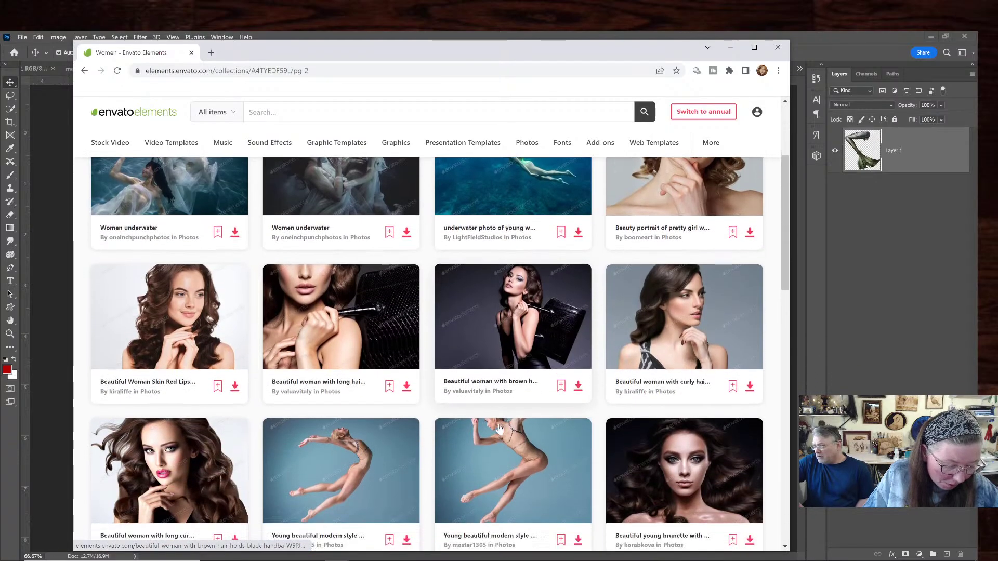
{"action": "scroll", "coordinate": [498, 427], "scroll_direction": "down", "scroll_amount": 6}
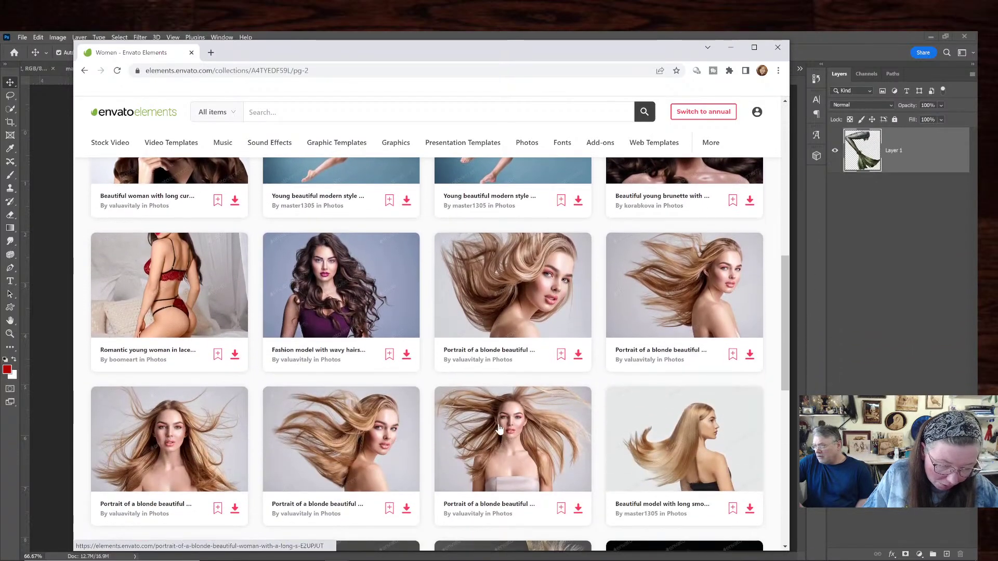
{"action": "scroll", "coordinate": [498, 427], "scroll_direction": "down", "scroll_amount": 5}
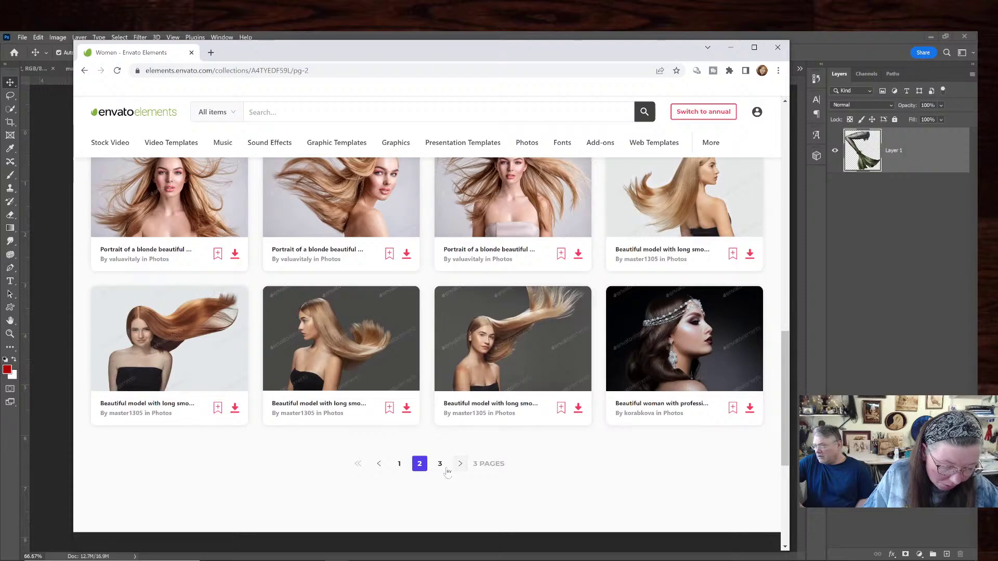
{"action": "left_click", "coordinate": [439, 464]}
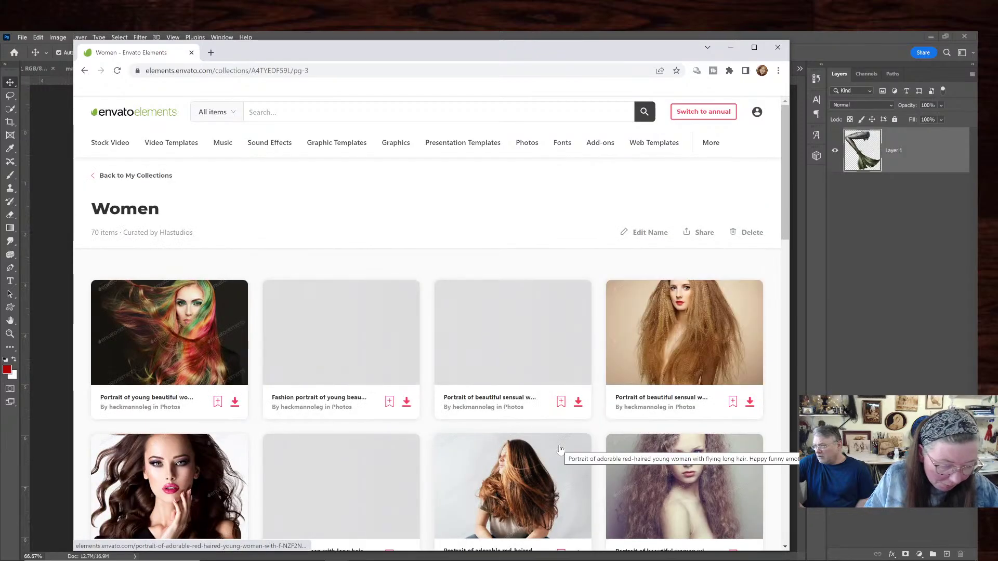
{"action": "scroll", "coordinate": [561, 450], "scroll_direction": "down", "scroll_amount": 4}
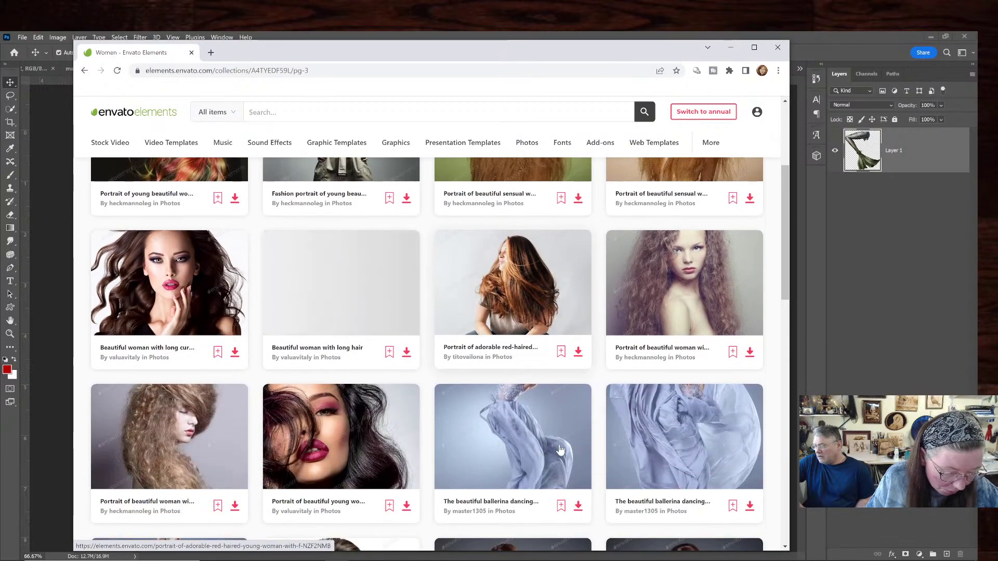
{"action": "scroll", "coordinate": [561, 450], "scroll_direction": "down", "scroll_amount": 9}
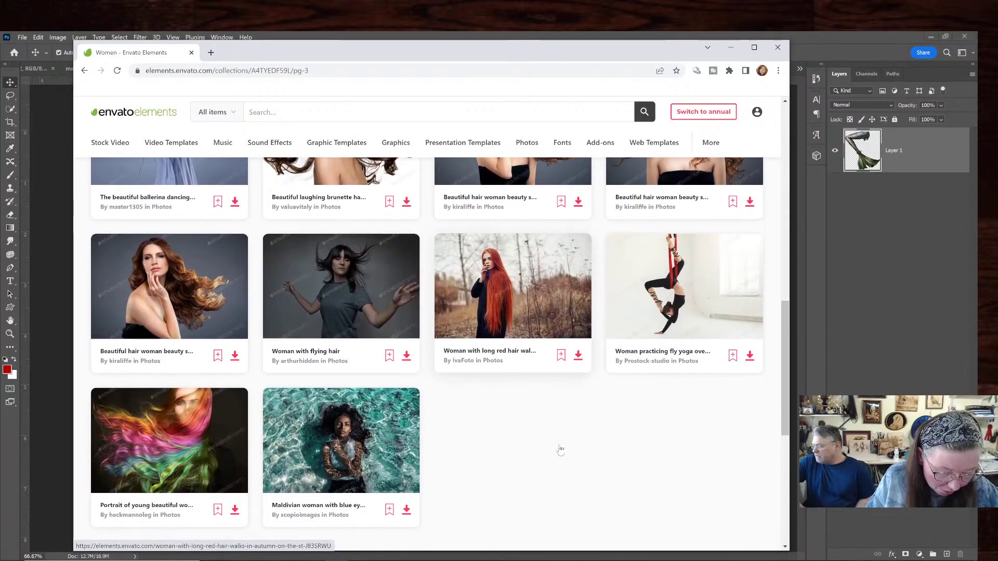
{"action": "scroll", "coordinate": [559, 448], "scroll_direction": "down", "scroll_amount": 1}
{"action": "scroll", "coordinate": [559, 444], "scroll_direction": "up", "scroll_amount": 6}
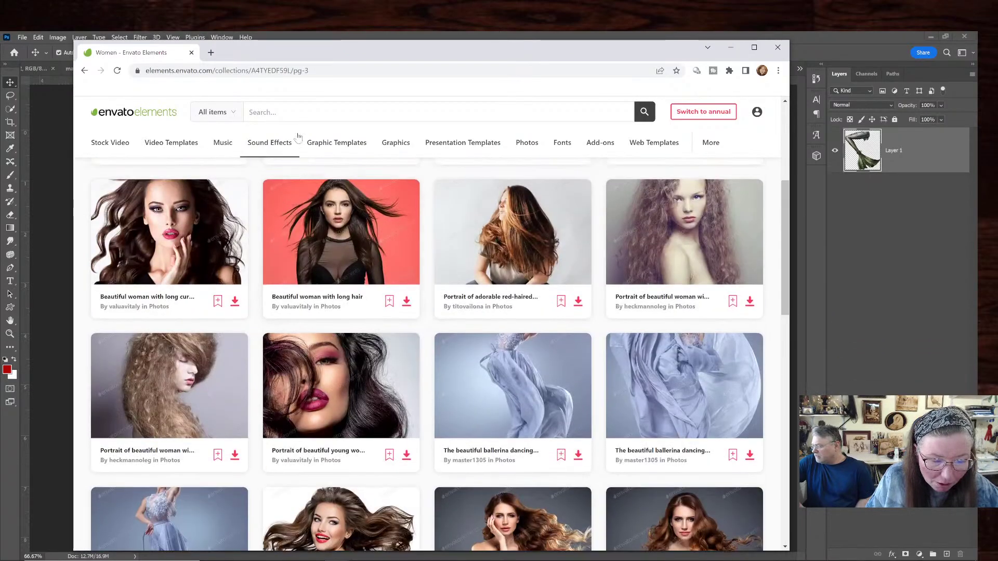
Search the 3D category of Envato Elements for "mermaid tale"
{"action": "left_click", "coordinate": [298, 112]}
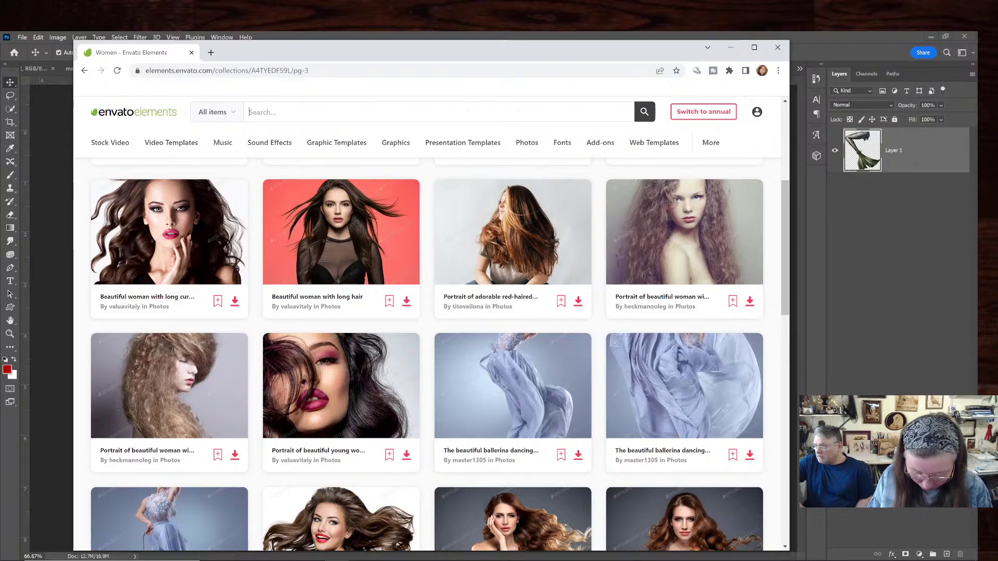
{"action": "type", "text": "mermaid t"}
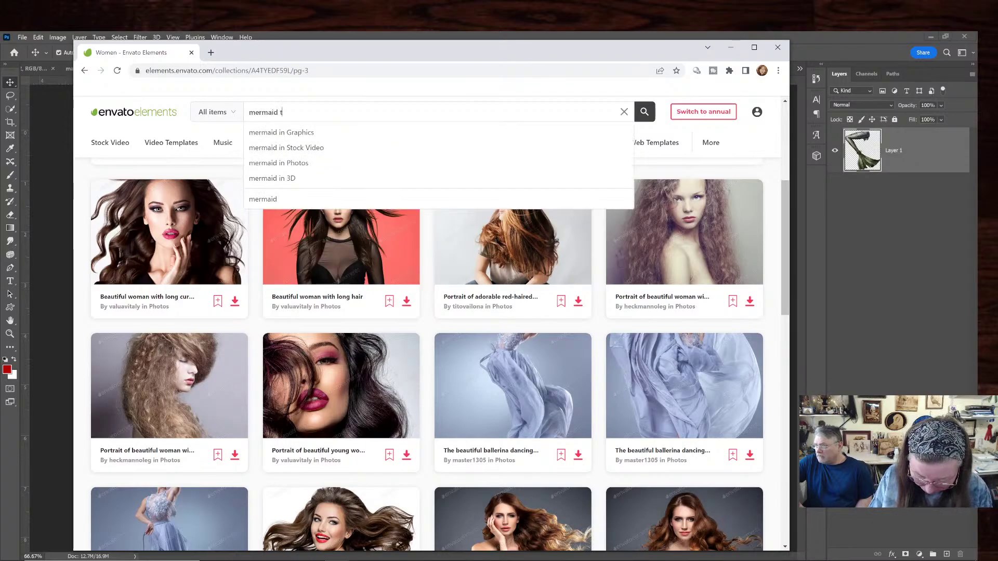
{"action": "type", "text": "ale"}
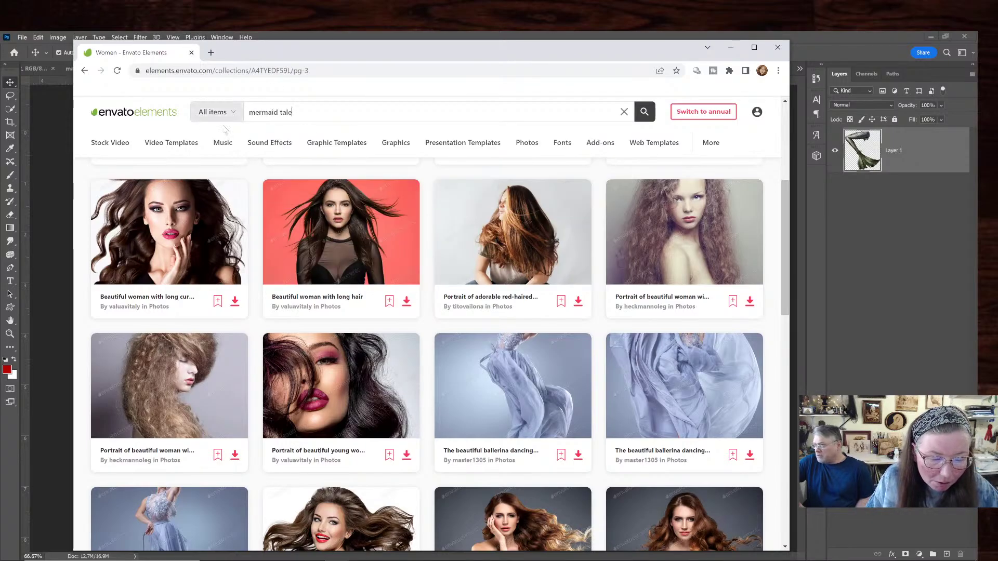
{"action": "left_click", "coordinate": [236, 113]}
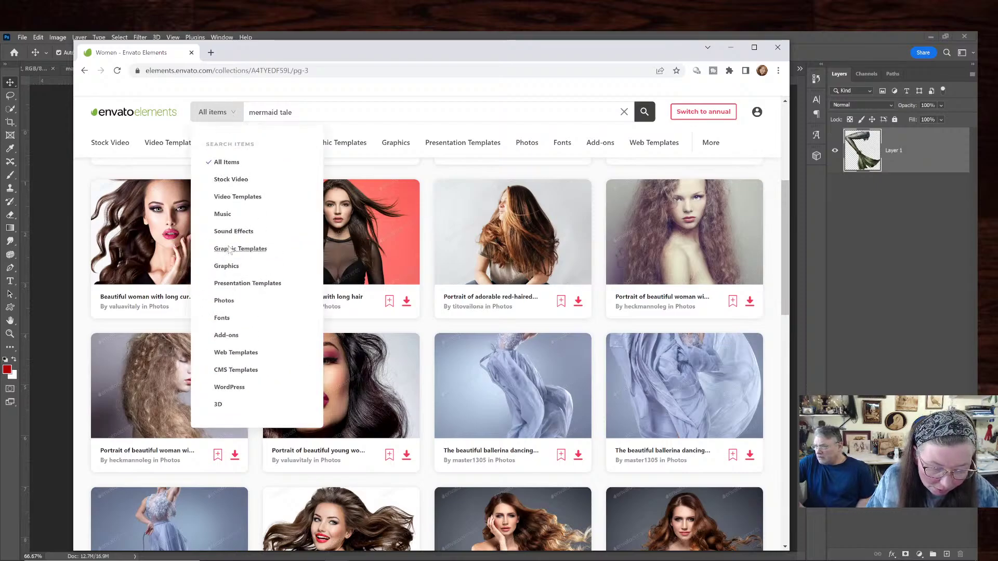
{"action": "left_click", "coordinate": [218, 405]}
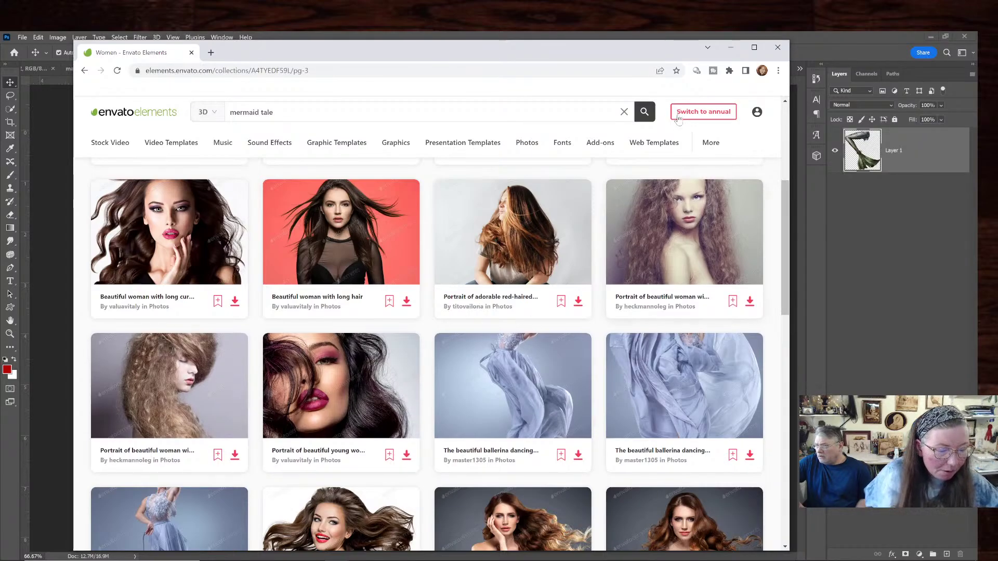
{"action": "left_click", "coordinate": [645, 111]}
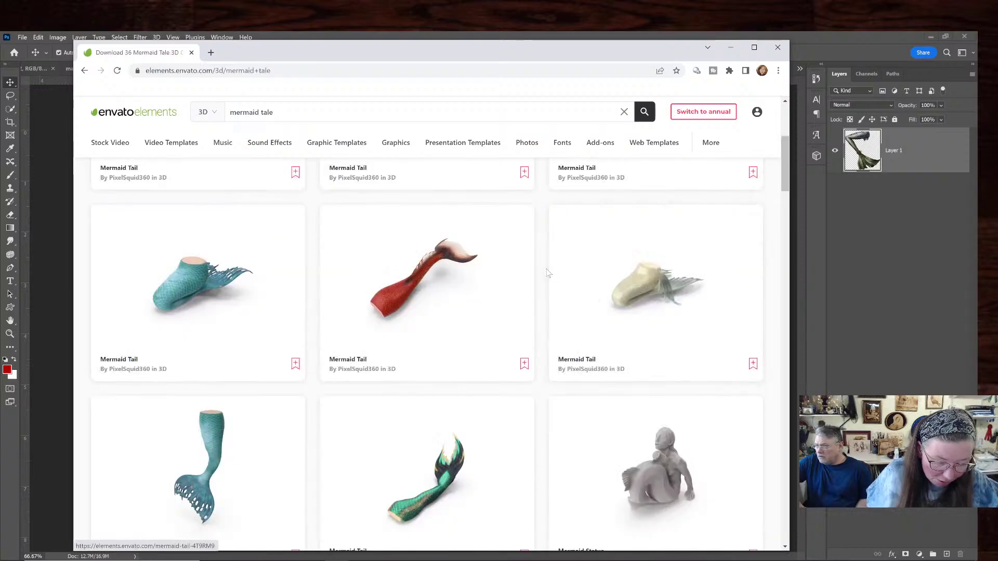
Examine the 3D mermaid tail results for a tail and fin shape that suits the composite
{"action": "scroll", "coordinate": [541, 271], "scroll_direction": "down", "scroll_amount": 2}
{"action": "scroll", "coordinate": [541, 270], "scroll_direction": "down", "scroll_amount": 2}
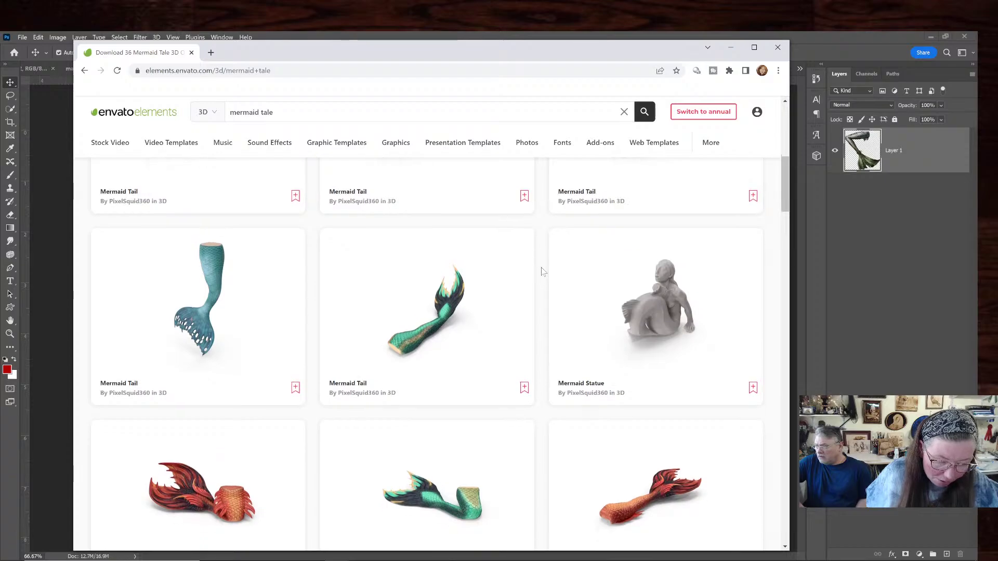
{"action": "scroll", "coordinate": [541, 270], "scroll_direction": "down", "scroll_amount": 4}
{"action": "scroll", "coordinate": [541, 271], "scroll_direction": "down", "scroll_amount": 5}
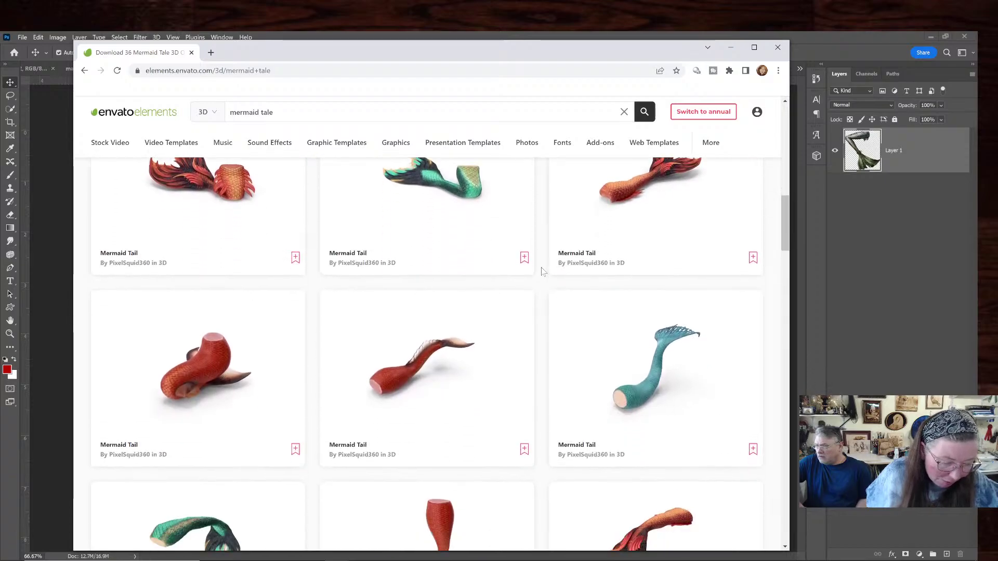
{"action": "scroll", "coordinate": [541, 271], "scroll_direction": "down", "scroll_amount": 5}
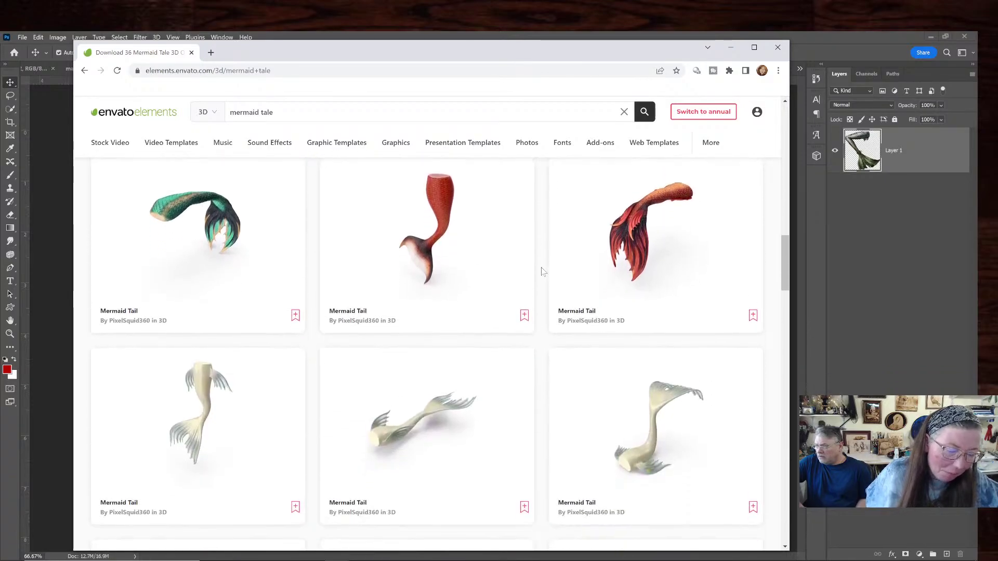
{"action": "scroll", "coordinate": [541, 271], "scroll_direction": "down", "scroll_amount": 2}
{"action": "scroll", "coordinate": [541, 271], "scroll_direction": "down", "scroll_amount": 8}
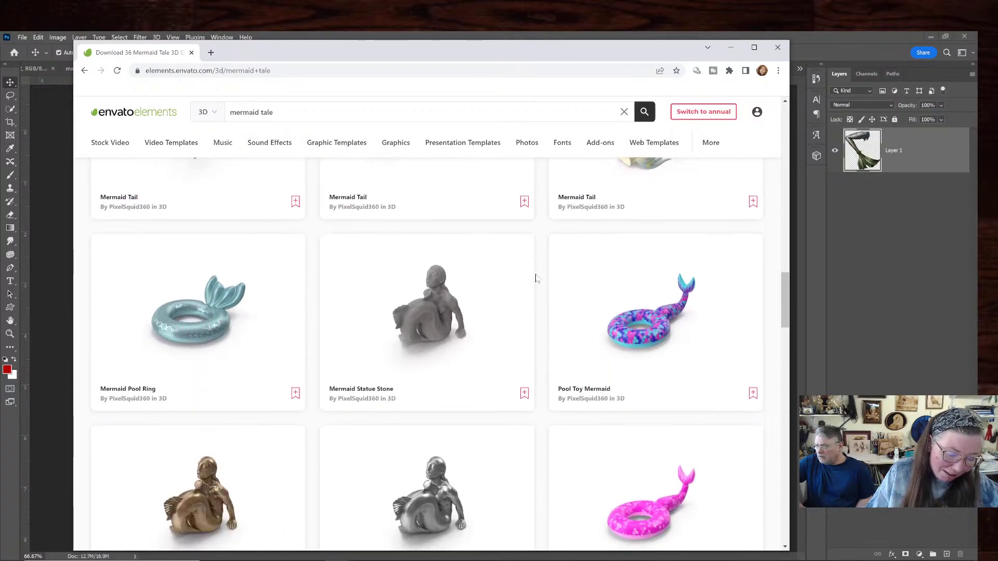
{"action": "scroll", "coordinate": [537, 278], "scroll_direction": "down", "scroll_amount": 9}
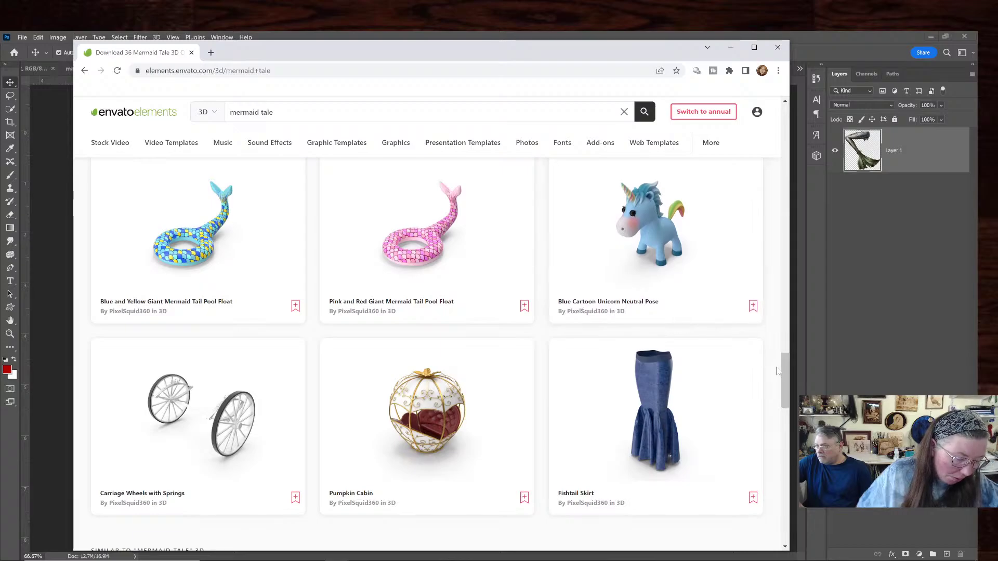
{"action": "left_click_drag", "start_coordinate": [788, 366], "coordinate": [783, 253]}
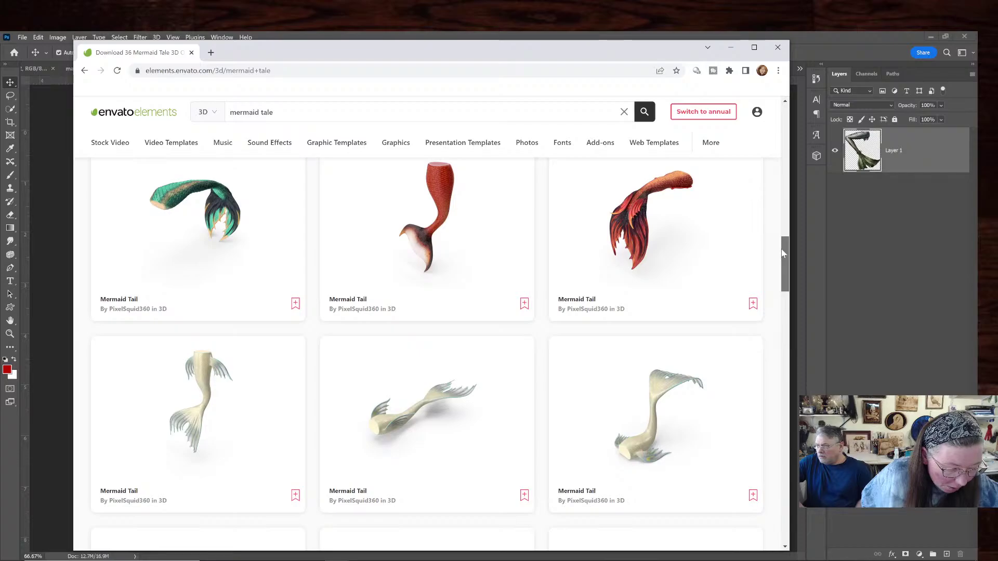
{"action": "left_click_drag", "start_coordinate": [783, 253], "coordinate": [780, 243]}
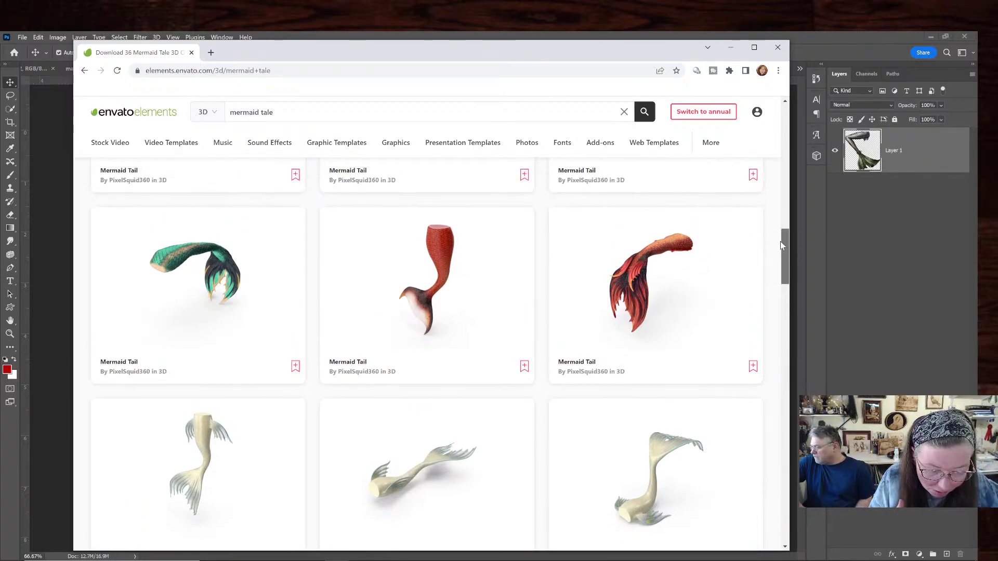
Open the cream mermaid tail with side fins and rotate its 3D preview until the tail fin sweeps out sideways
{"action": "left_click", "coordinate": [190, 472]}
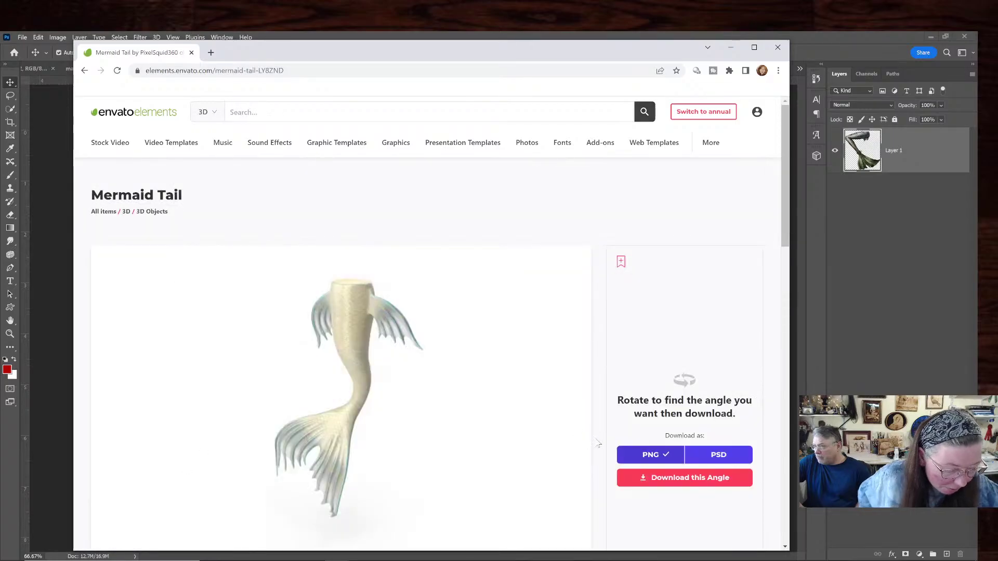
{"action": "scroll", "coordinate": [617, 494], "scroll_direction": "down", "scroll_amount": 2}
{"action": "left_click", "coordinate": [330, 484]}
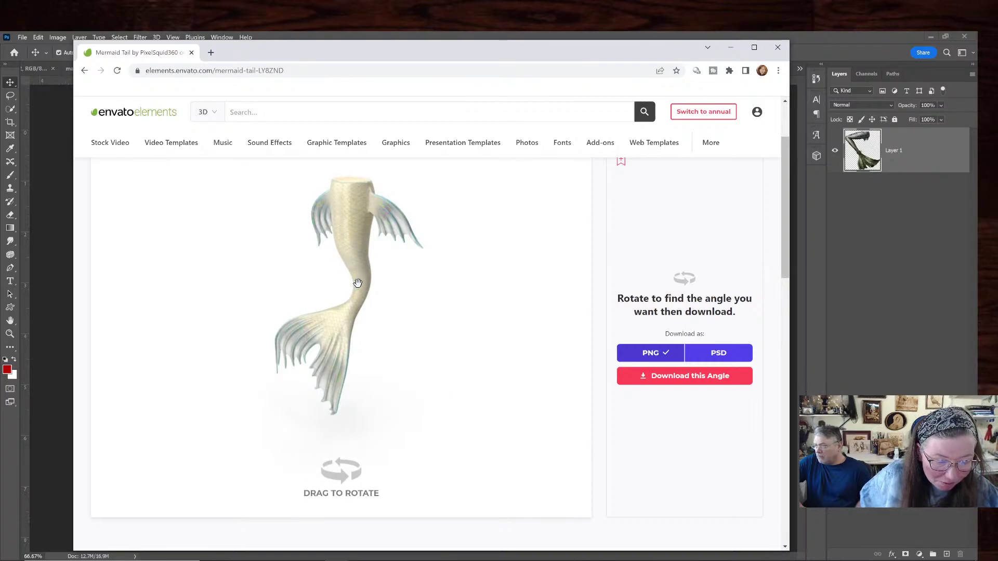
{"action": "left_click_drag", "start_coordinate": [358, 283], "coordinate": [363, 281]}
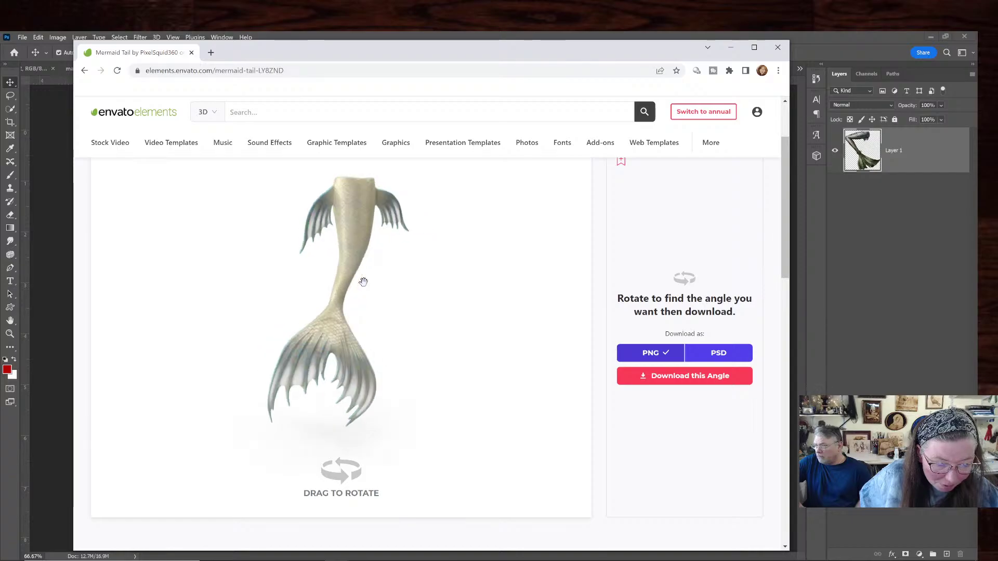
{"action": "left_click_drag", "start_coordinate": [347, 401], "coordinate": [343, 387]}
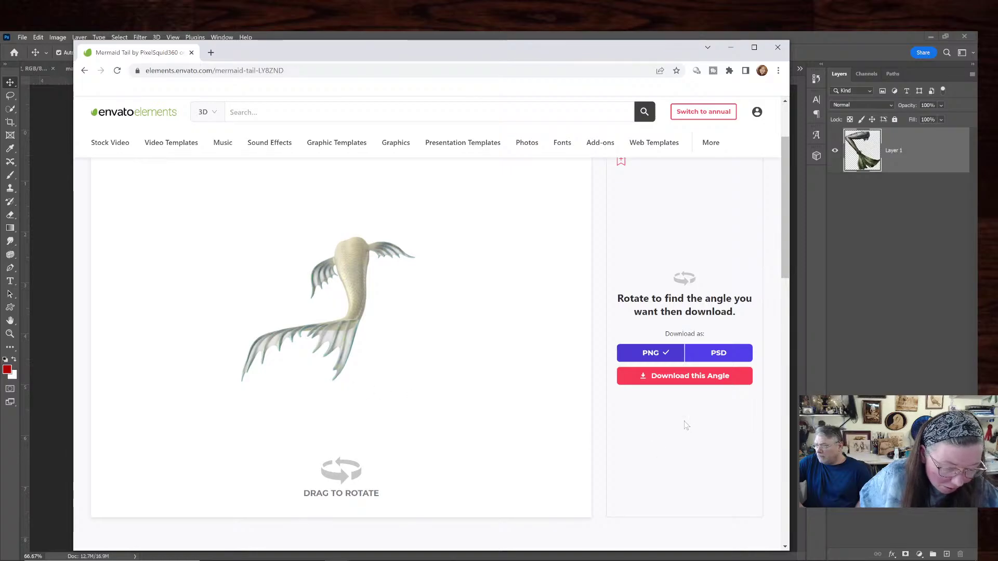
Download this angle as PNG under the wb yt videos project and save it as Mermaid Tail.N02.2k in the mermaid photos folder
{"action": "left_click", "coordinate": [672, 380]}
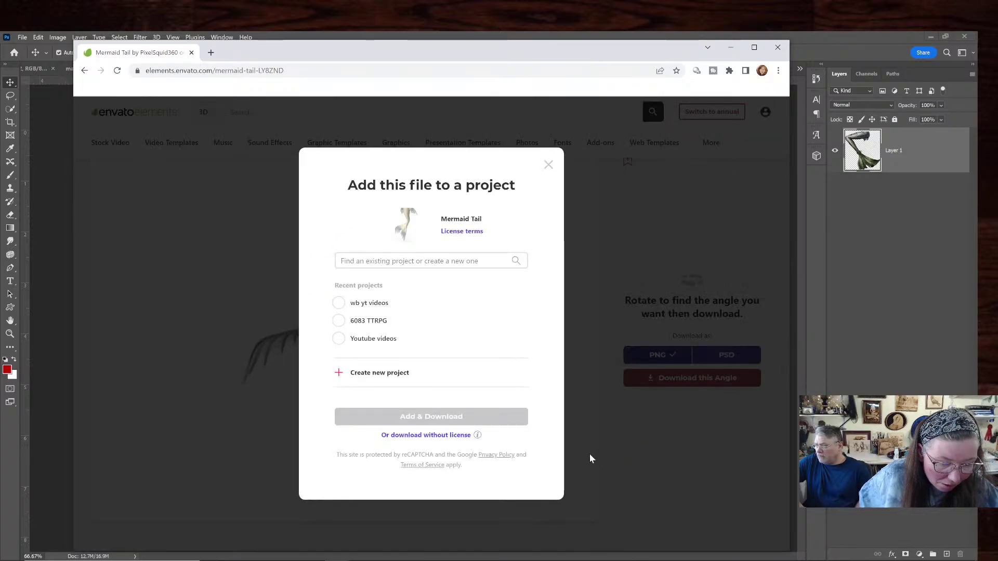
{"action": "left_click", "coordinate": [339, 302]}
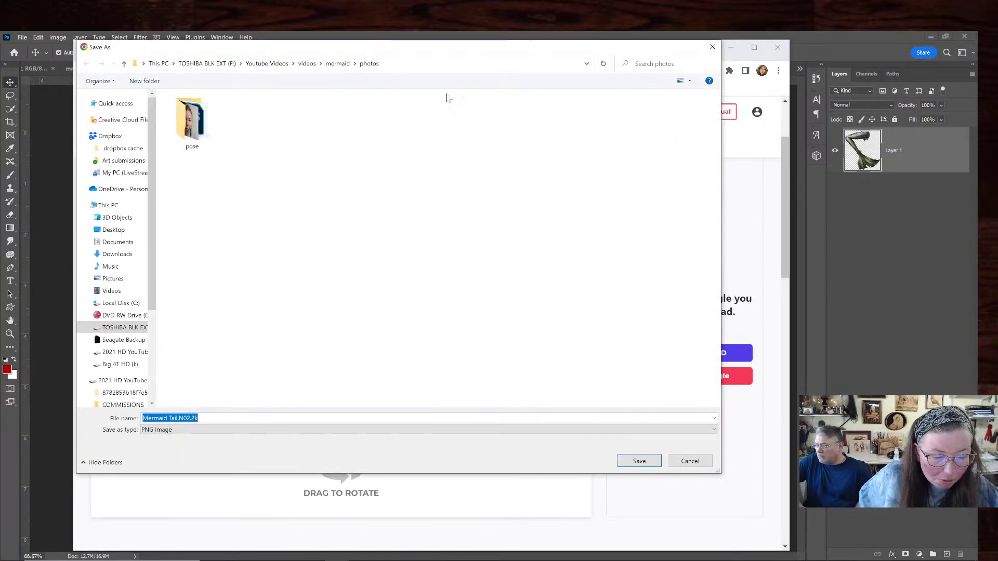
{"action": "left_click", "coordinate": [649, 462]}
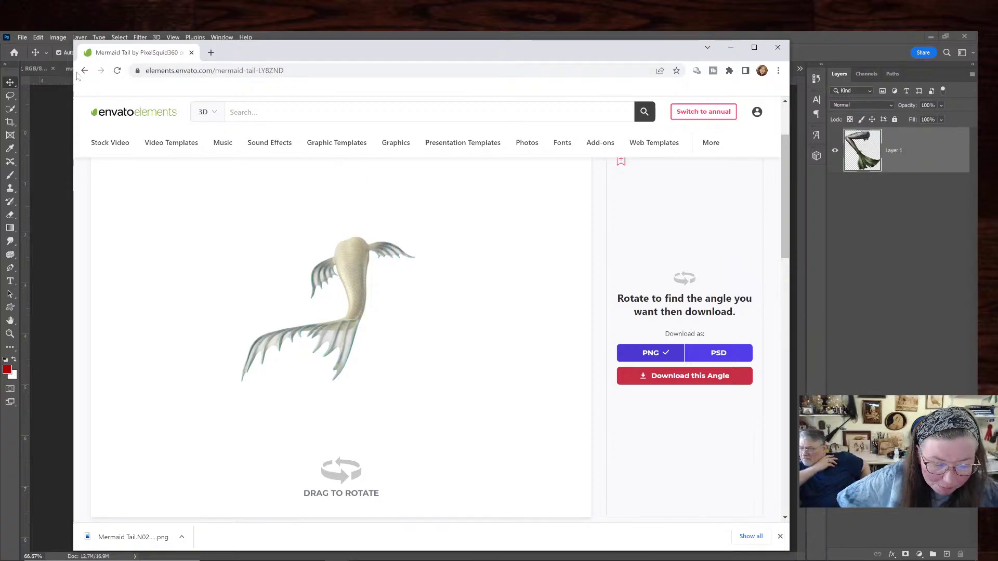
Rotate the mermaid tail preview further to examine its shape from other angles
{"action": "mouse_move", "coordinate": [350, 291]}
{"action": "left_mouse_down"}
{"action": "mouse_move", "coordinate": [335, 291]}
{"action": "mouse_move", "coordinate": [352, 287]}
{"action": "left_mouse_up"}
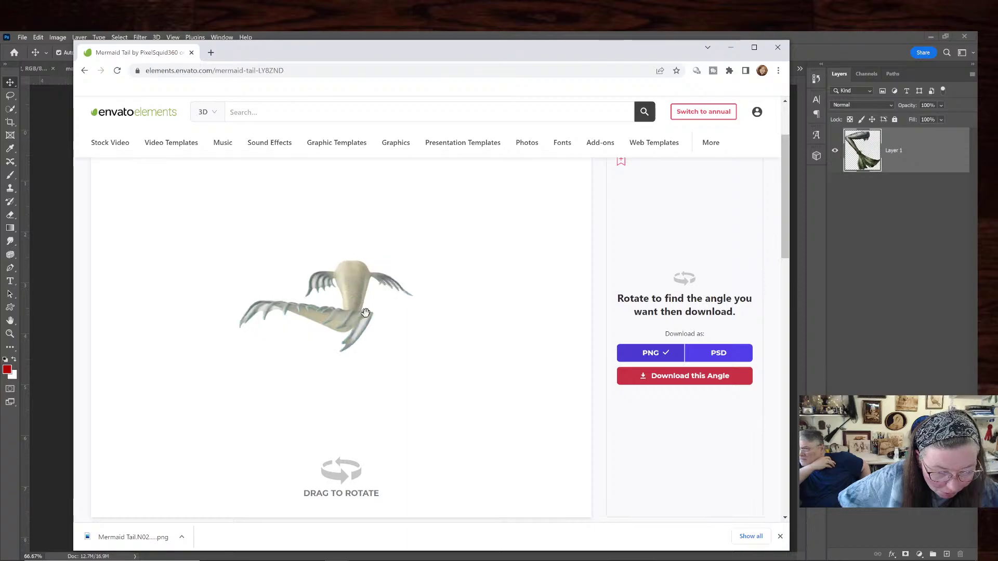
{"action": "left_click_drag", "start_coordinate": [410, 357], "coordinate": [408, 354]}
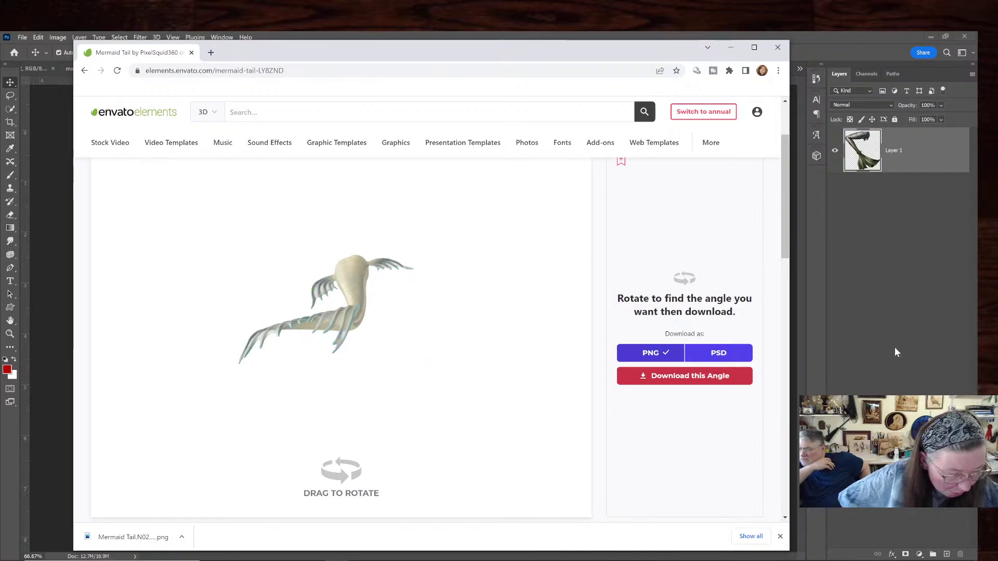
Switch to Photoshop and open Mermaid Tail.N02.2k from the mermaid photos folder, toggling the photoshop source's visibility in Streamlabs Desktop before picking the file
{"action": "left_click", "coordinate": [812, 339]}
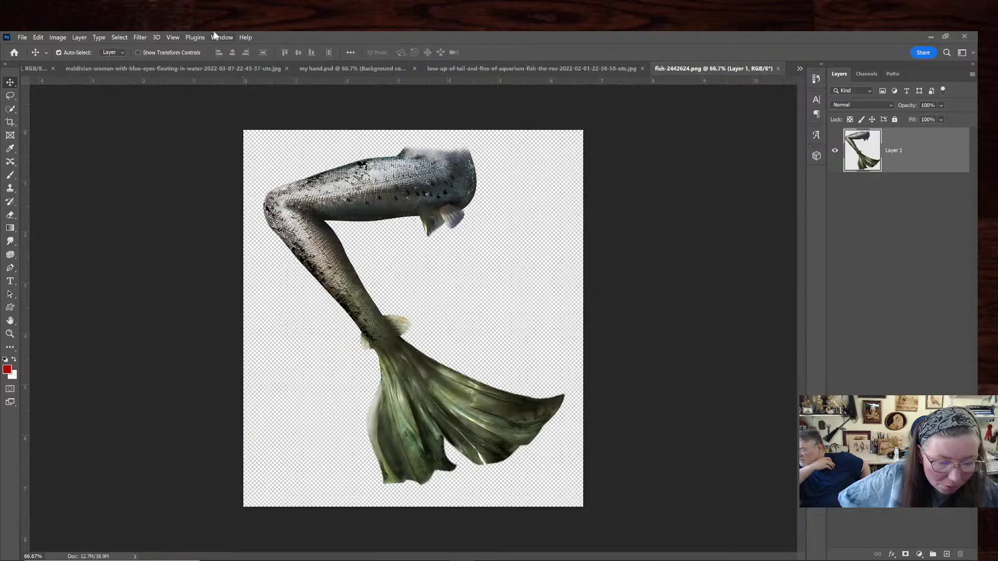
{"action": "left_click", "coordinate": [22, 38]}
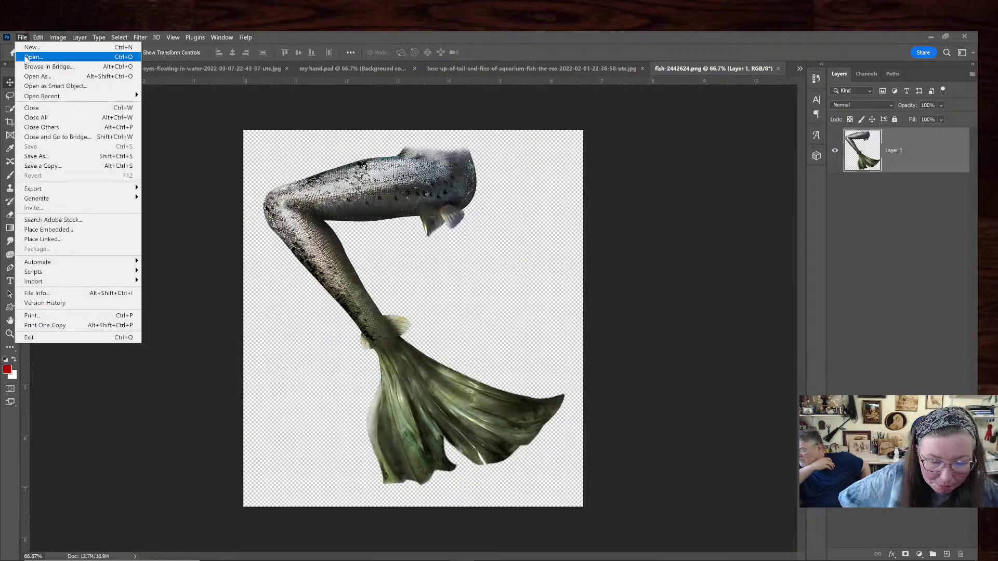
{"action": "left_click", "coordinate": [24, 55]}
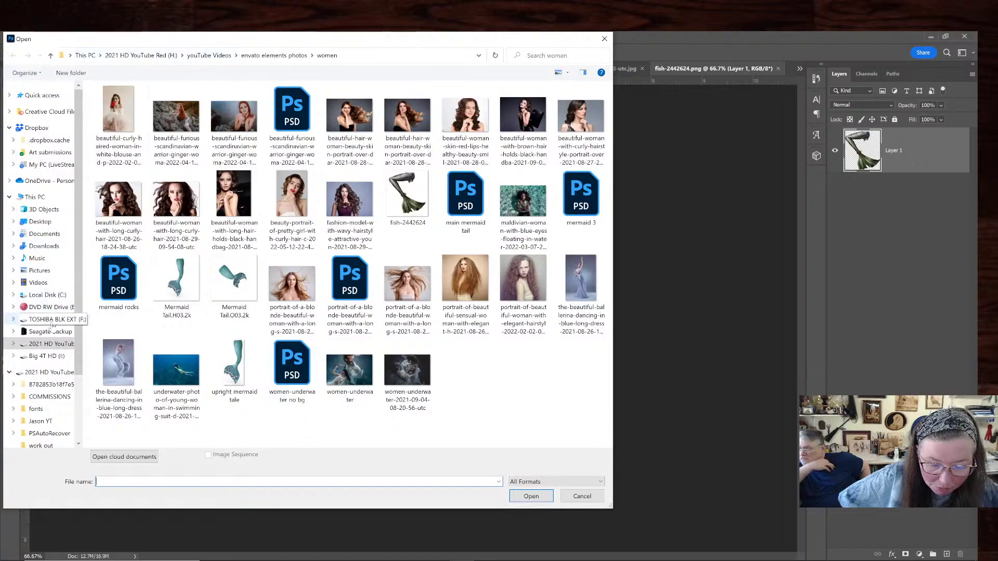
{"action": "key", "text": "alt+Tab"}
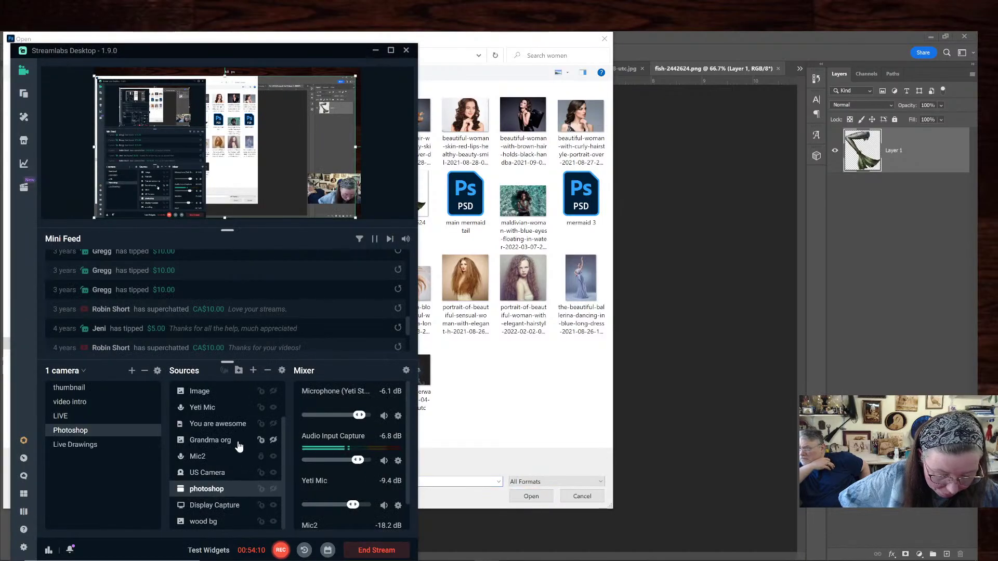
{"action": "left_click", "coordinate": [273, 489]}
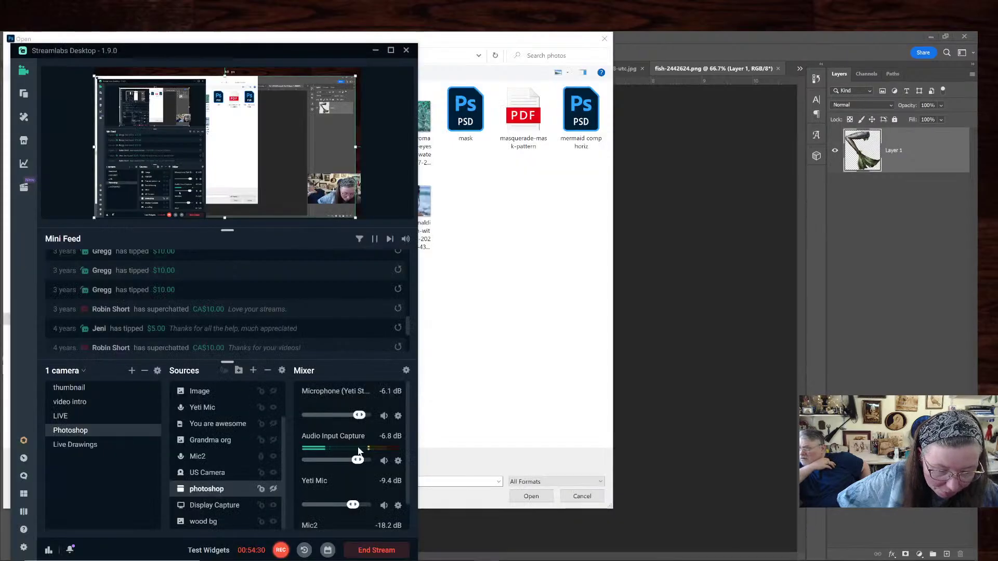
{"action": "left_click", "coordinate": [539, 347]}
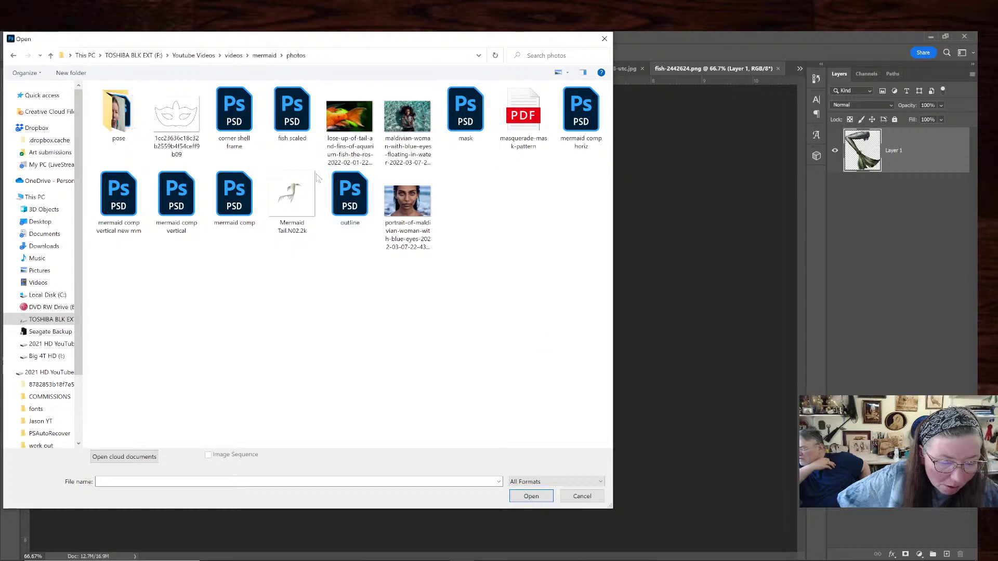
{"action": "left_click", "coordinate": [303, 197]}
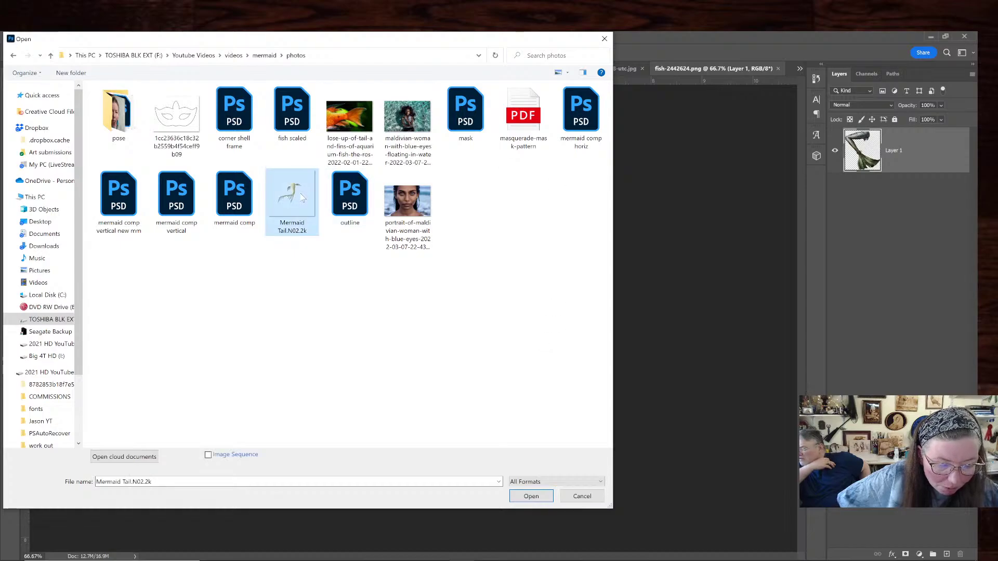
{"action": "left_click", "coordinate": [532, 496]}
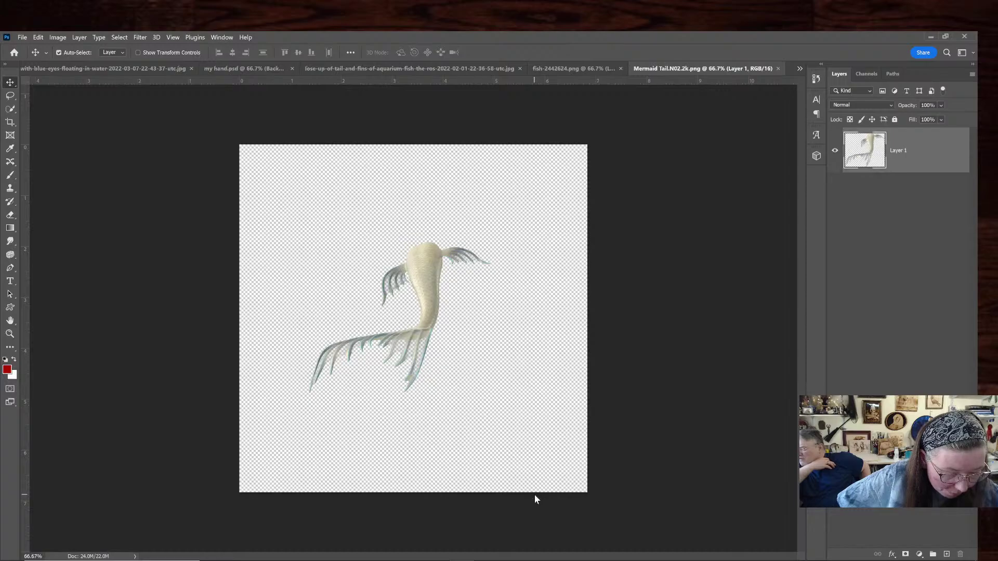
{"action": "left_click", "coordinate": [10, 122]}
{"action": "left_click_drag", "start_coordinate": [408, 144], "coordinate": [368, 136]}
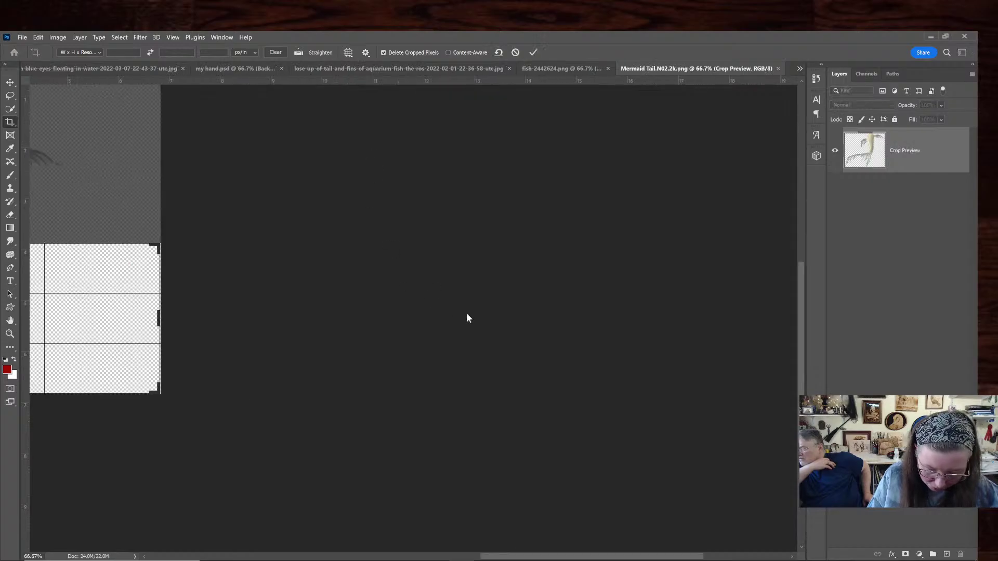
{"action": "key", "text": "ctrl+minus"}
{"action": "key", "text": "ctrl+minus"}
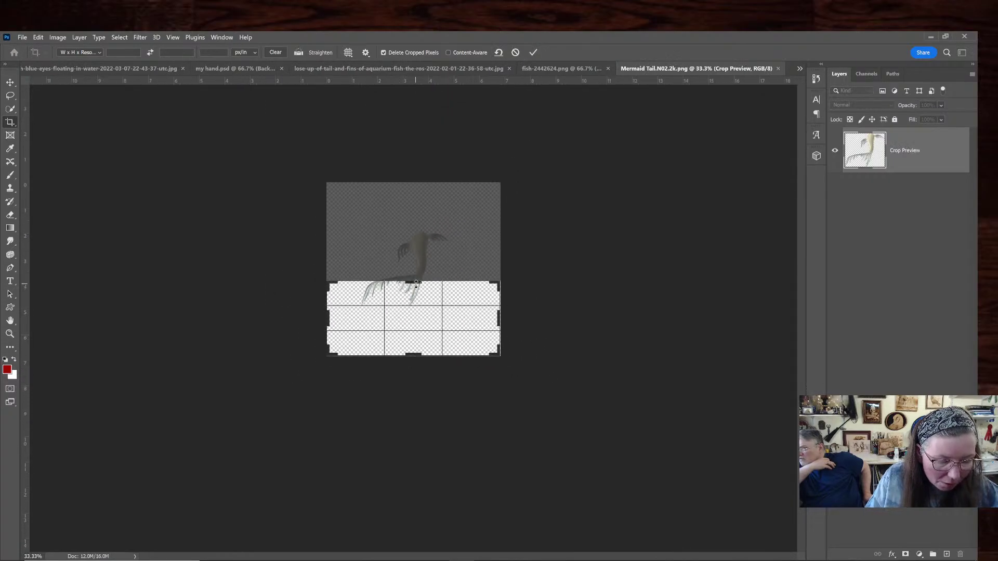
{"action": "left_click_drag", "start_coordinate": [417, 283], "coordinate": [417, 254]}
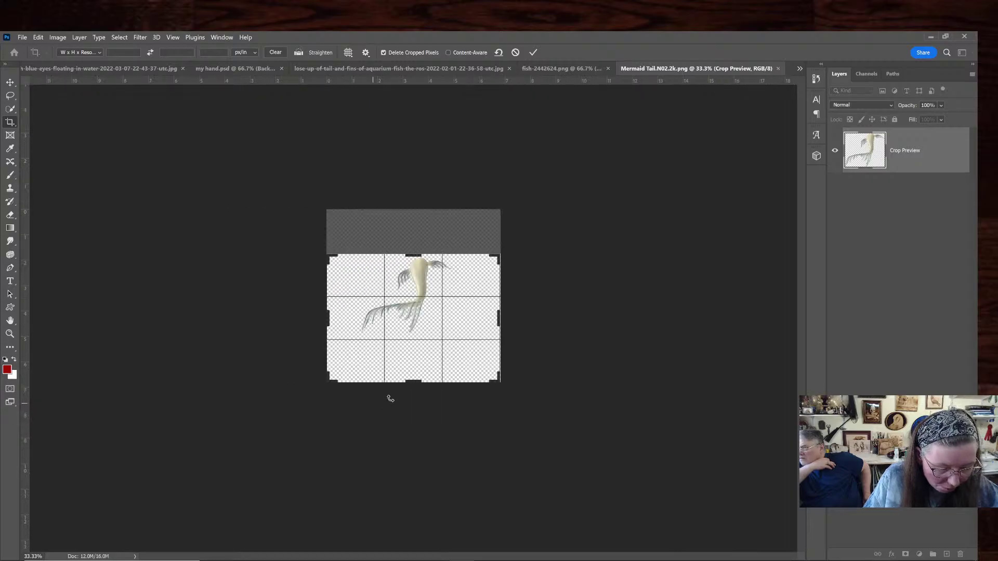
{"action": "mouse_move", "coordinate": [415, 379]}
{"action": "left_mouse_down"}
{"action": "mouse_move", "coordinate": [410, 371]}
{"action": "mouse_move", "coordinate": [420, 370]}
{"action": "left_mouse_up"}
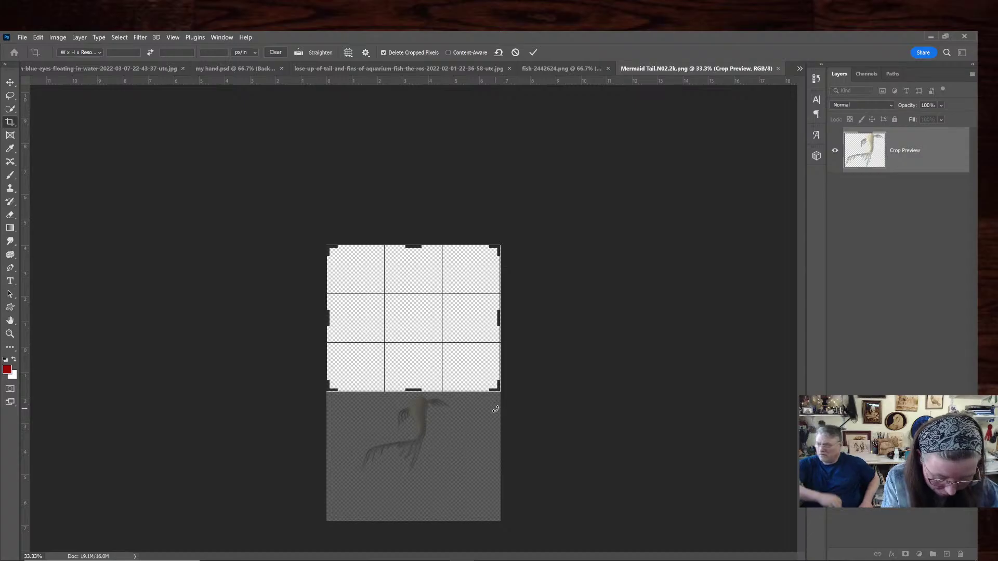
{"action": "key", "text": "Return"}
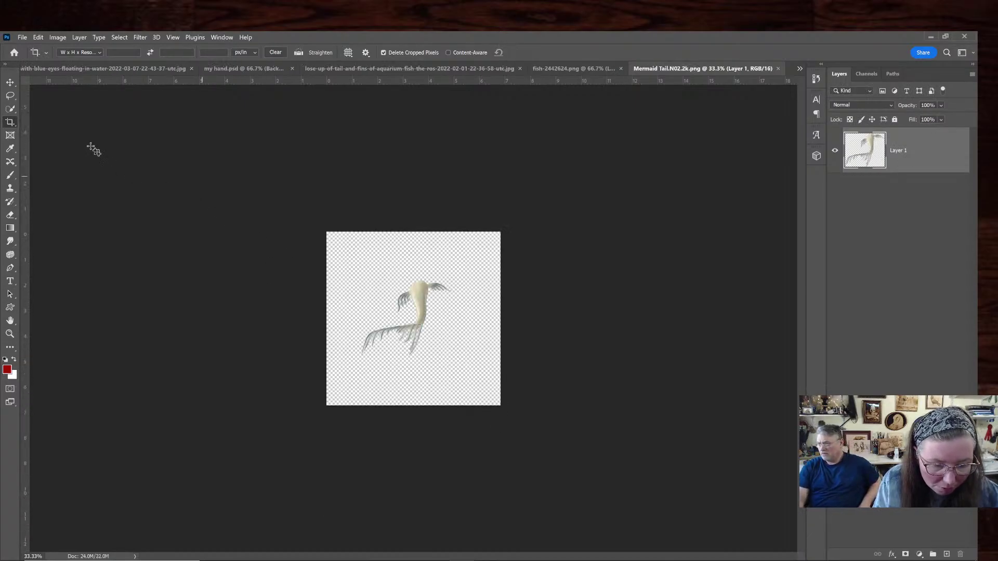
Try to crop the tail image to a wide strip around the upper tail and undo the crop
{"action": "left_click", "coordinate": [358, 288]}
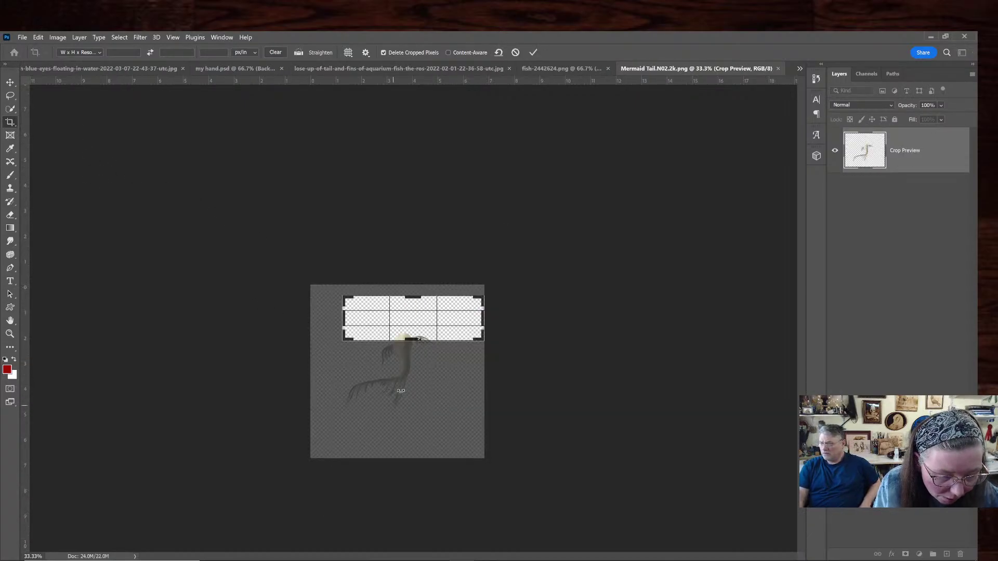
{"action": "left_click_drag", "start_coordinate": [411, 343], "coordinate": [415, 335]}
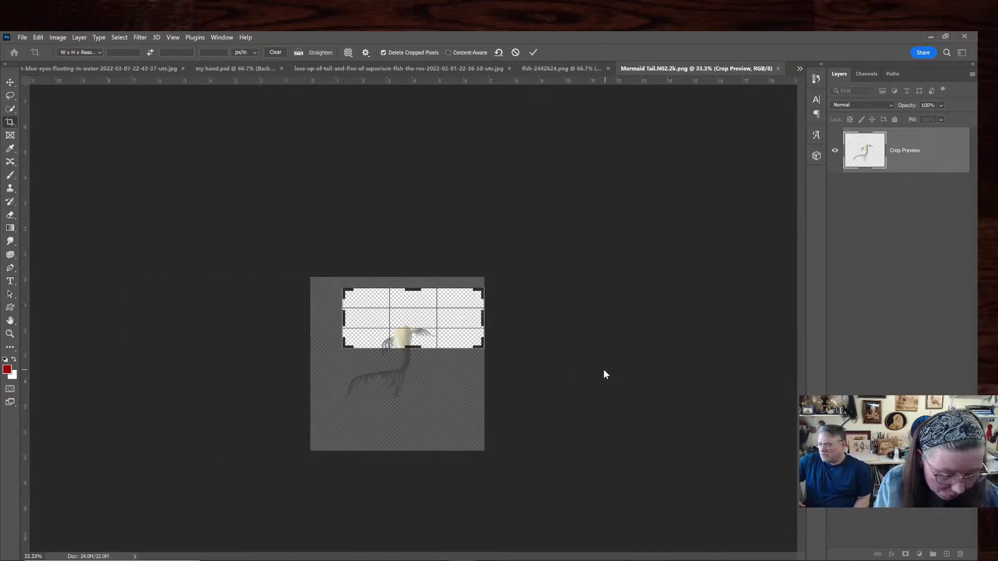
{"action": "key", "text": "Return"}
{"action": "key", "text": "ctrl+z"}
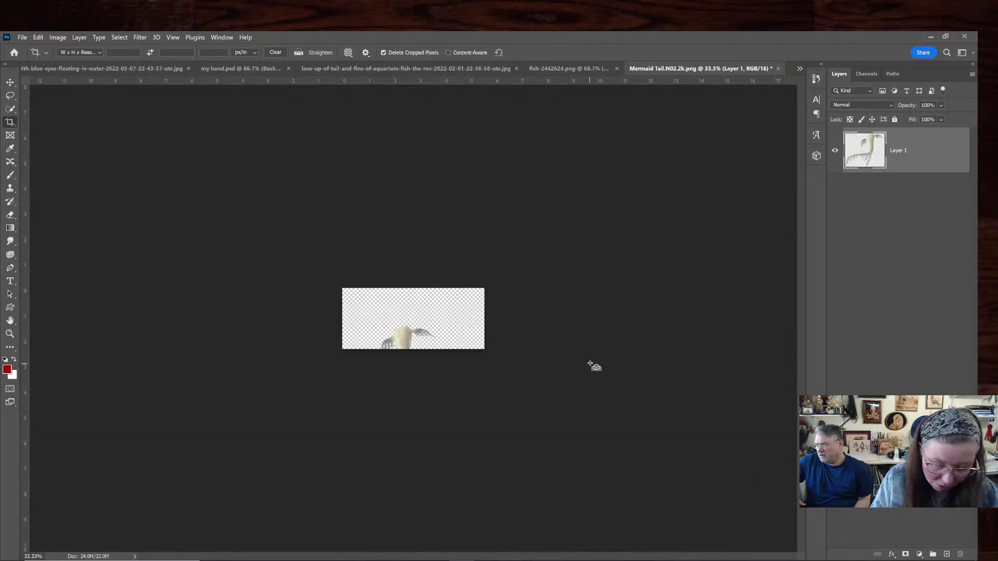
Duplicate Layer 1 within the mermaid tail document, keeping the name Layer 1 copy
{"action": "right_click", "coordinate": [944, 156]}
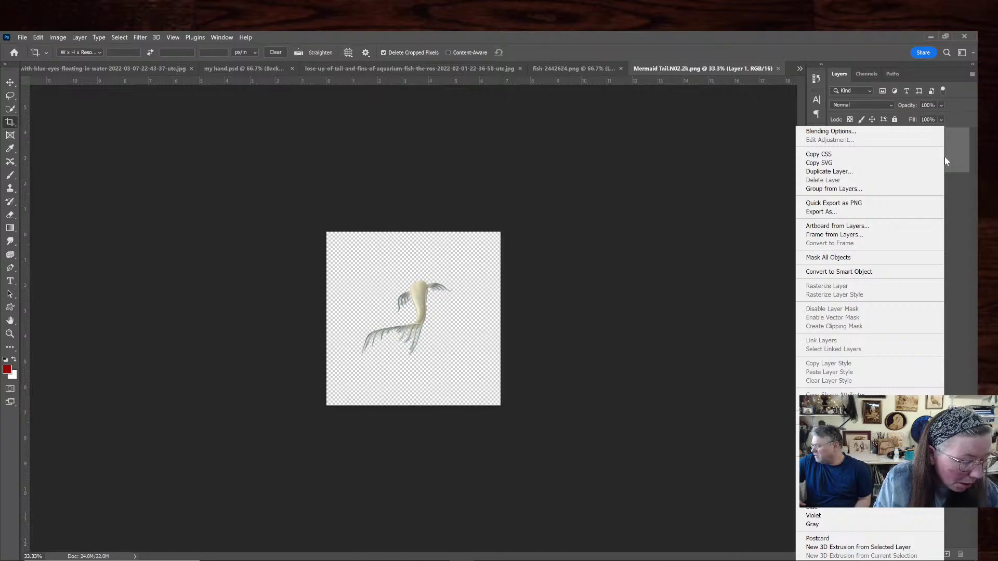
{"action": "left_click", "coordinate": [930, 171]}
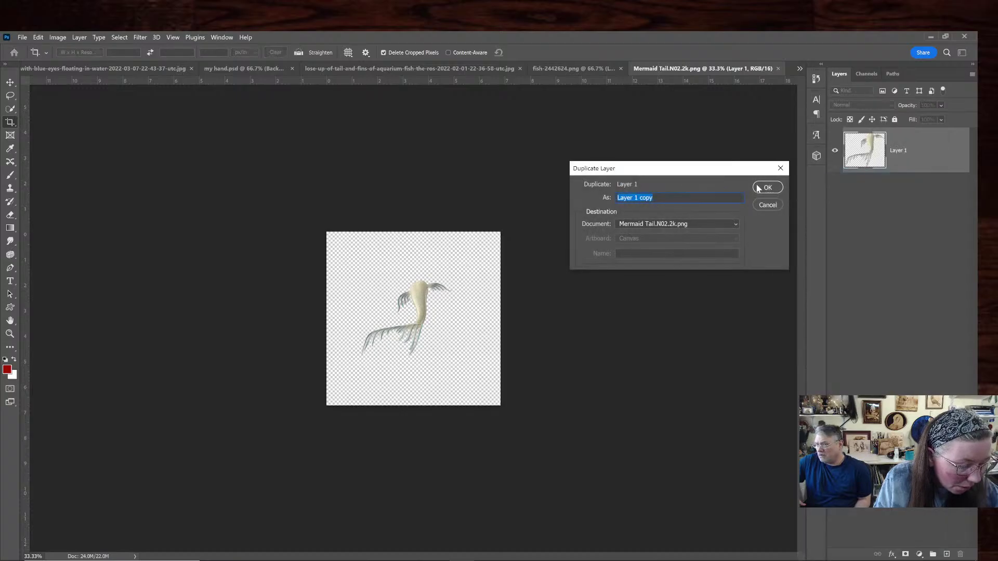
{"action": "left_click", "coordinate": [759, 187]}
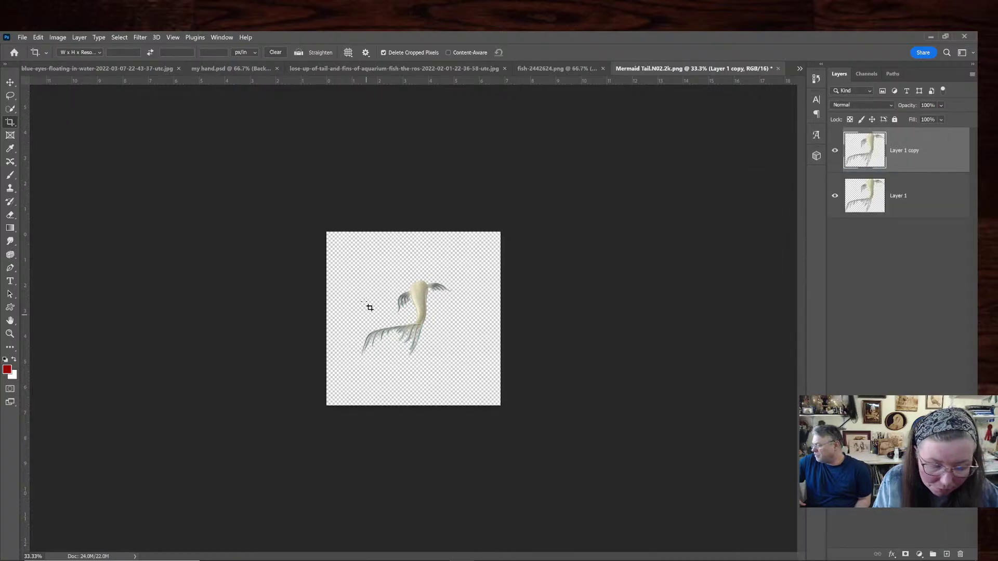
{"action": "left_click_drag", "start_coordinate": [368, 307], "coordinate": [499, 245]}
{"action": "left_click", "coordinate": [425, 328]}
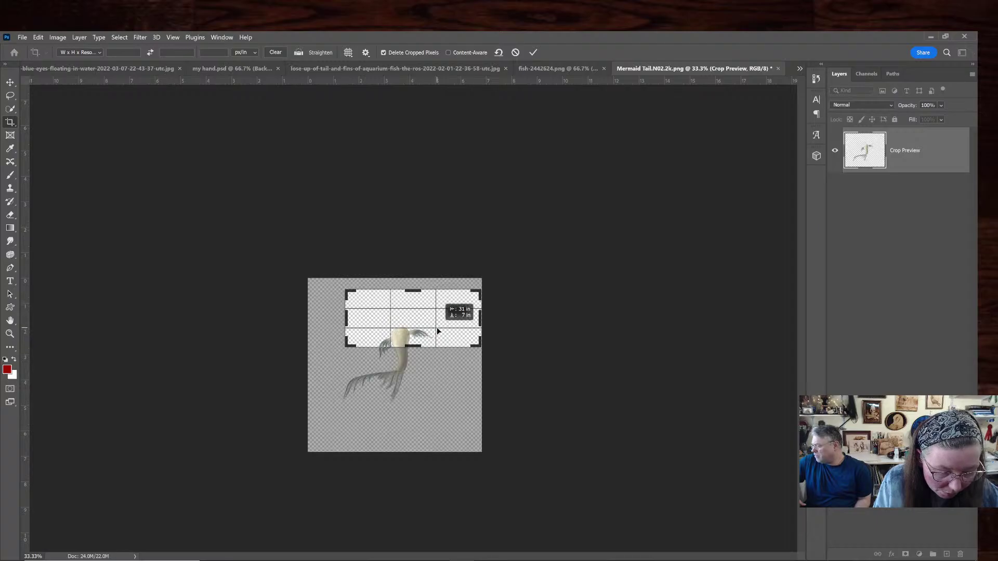
{"action": "left_click_drag", "start_coordinate": [427, 344], "coordinate": [442, 344]}
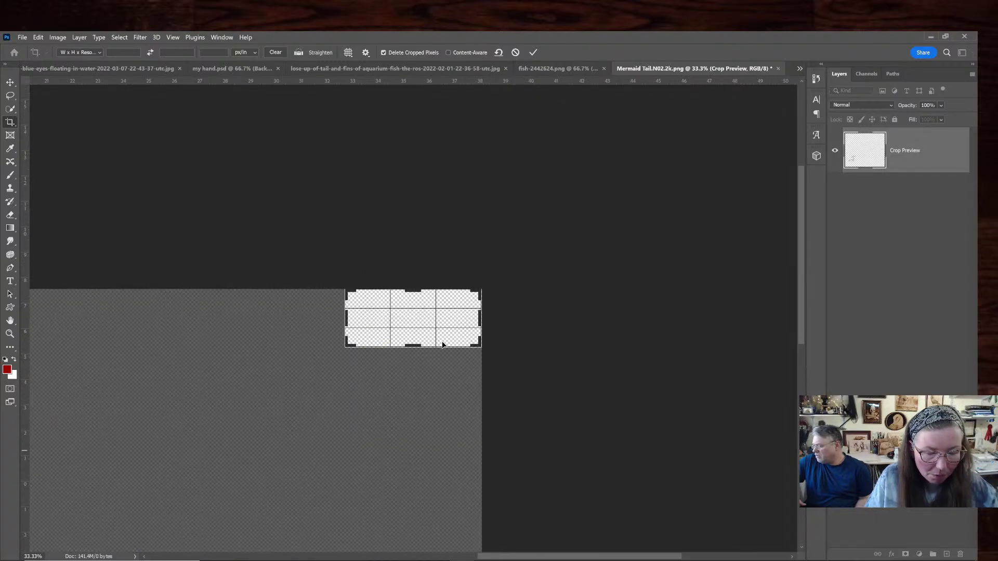
{"action": "key", "text": "ctrl+minus"}
{"action": "key", "text": "ctrl+minus"}
{"action": "key", "text": "ctrl+minus"}
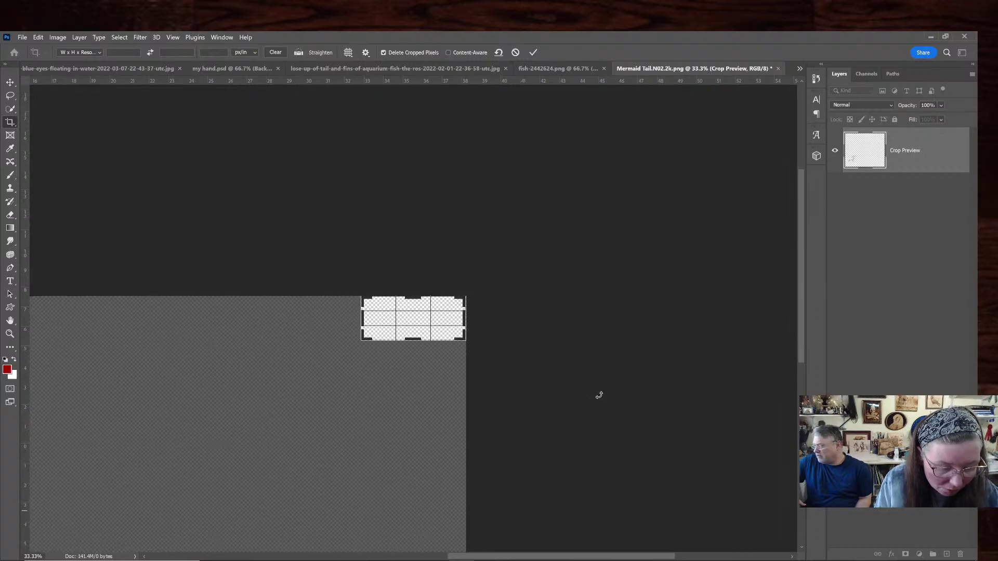
{"action": "key", "text": "Escape"}
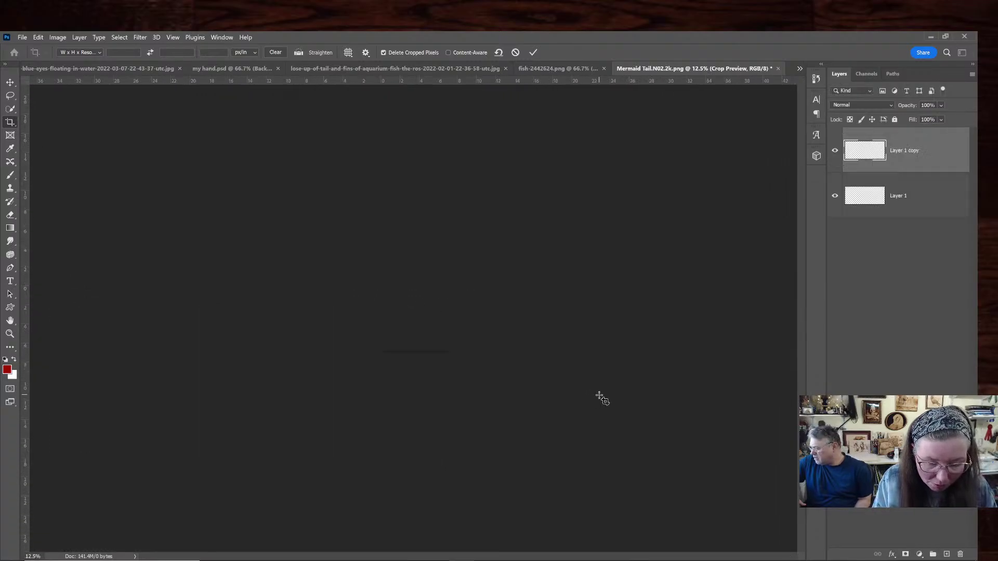
Resample the mermaid tail image to a resolution of 100 pixels/inch
{"action": "left_click", "coordinate": [58, 39]}
{"action": "left_click", "coordinate": [68, 103]}
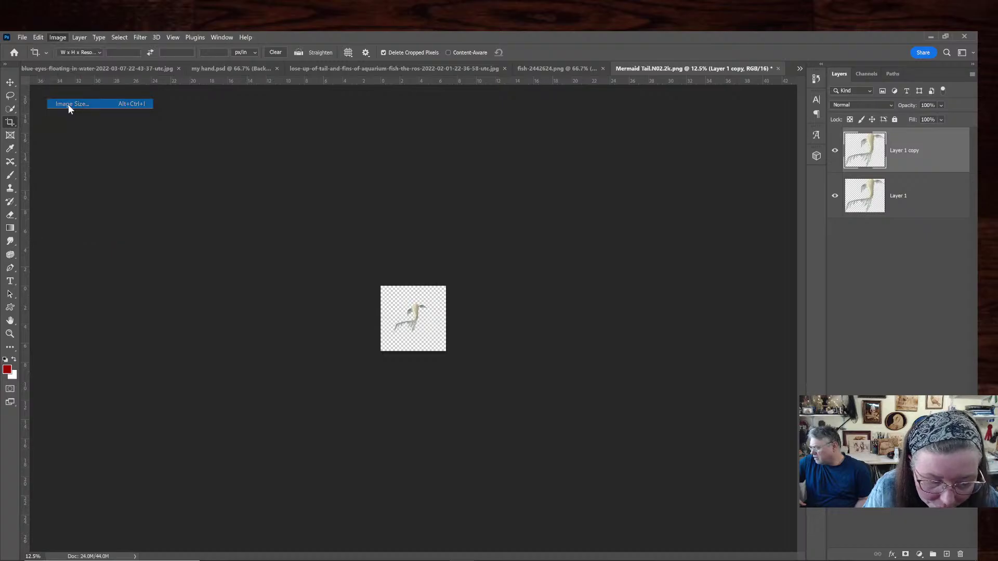
{"action": "key", "text": "Tab"}
{"action": "key", "text": "Tab"}
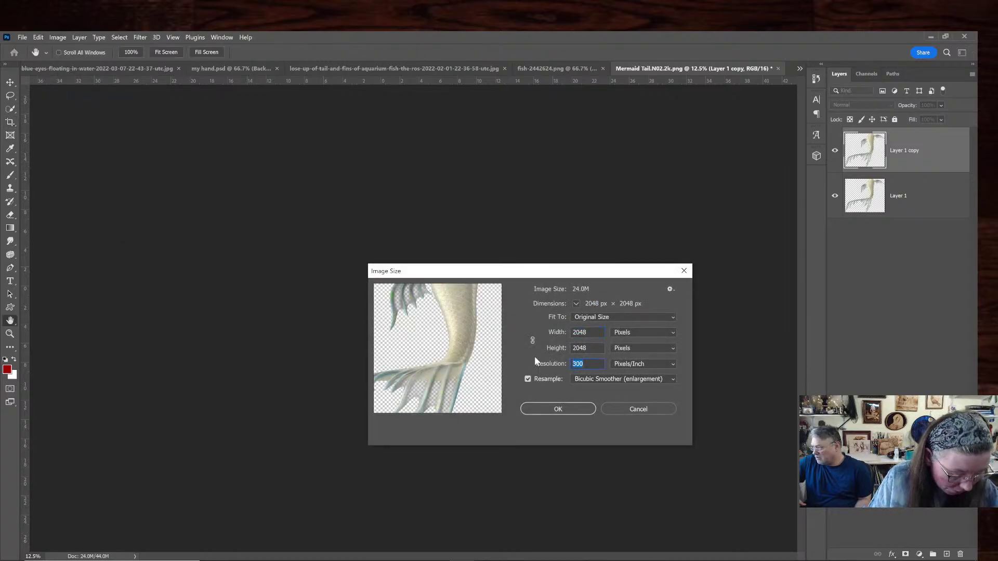
{"action": "type", "text": "100"}
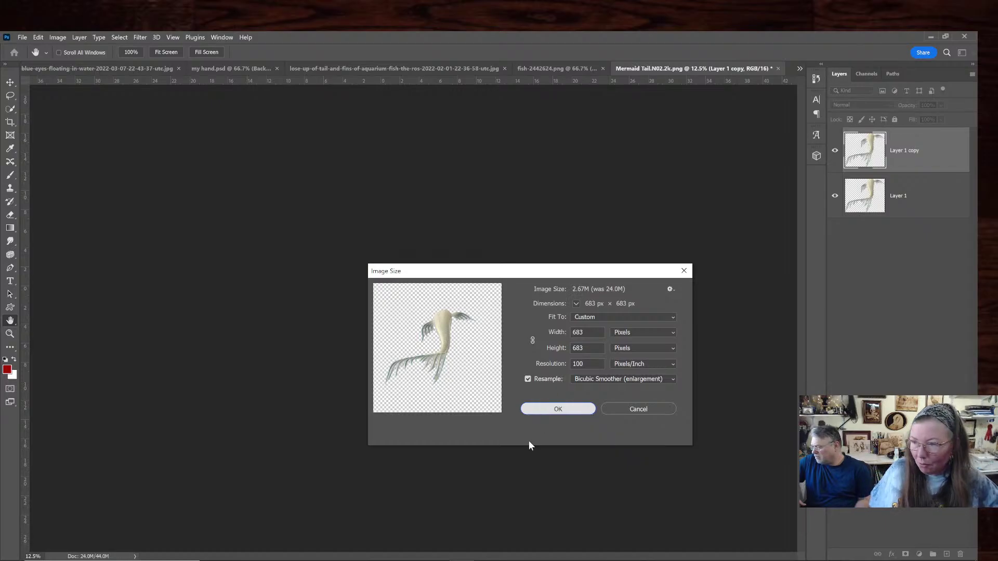
{"action": "left_click", "coordinate": [535, 411]}
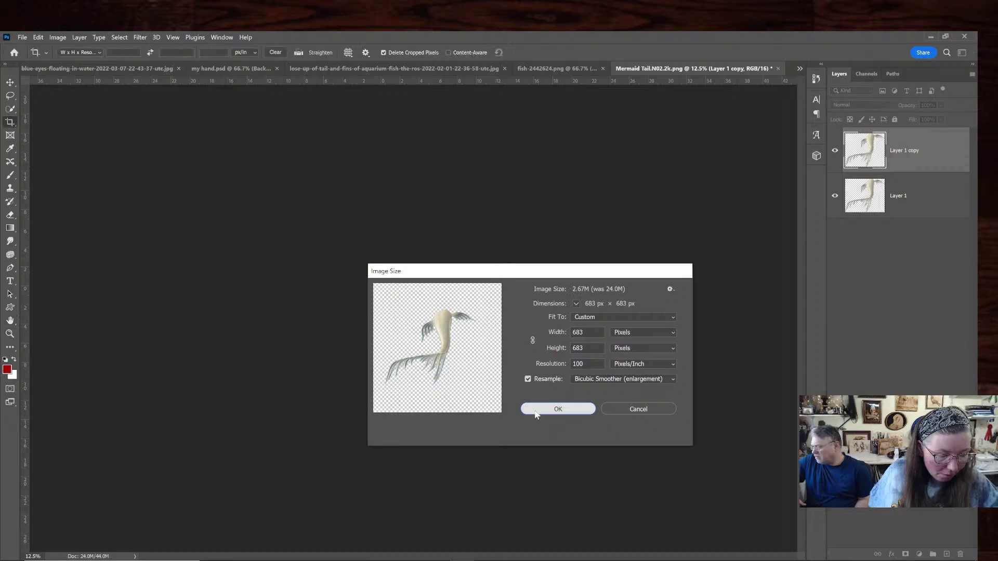
Select both mermaid tail layers and try to move them into the maldivian-woman document, declining the bit-depth conversion
{"action": "left_click", "coordinate": [10, 83]}
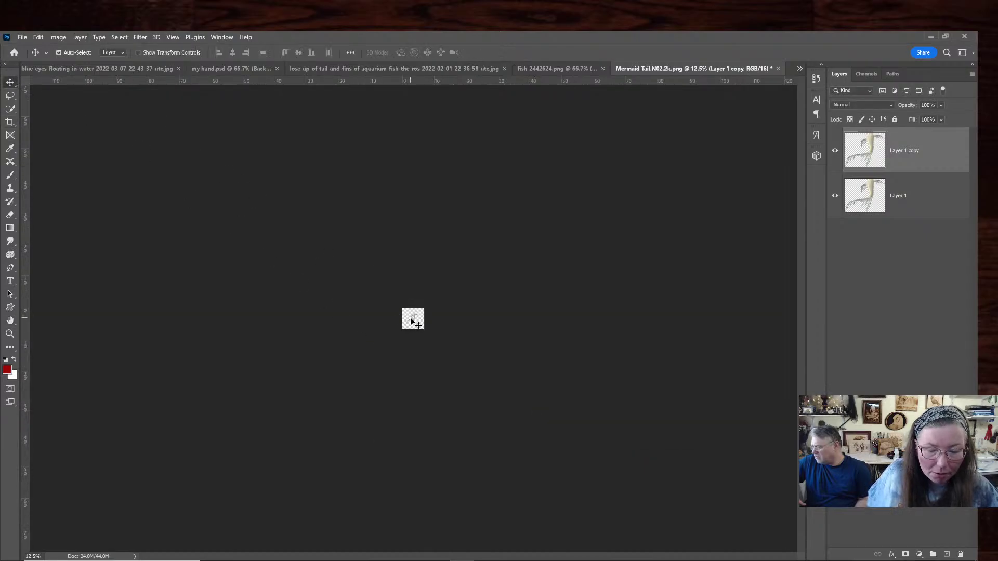
{"action": "left_click_drag", "start_coordinate": [410, 321], "coordinate": [138, 52]}
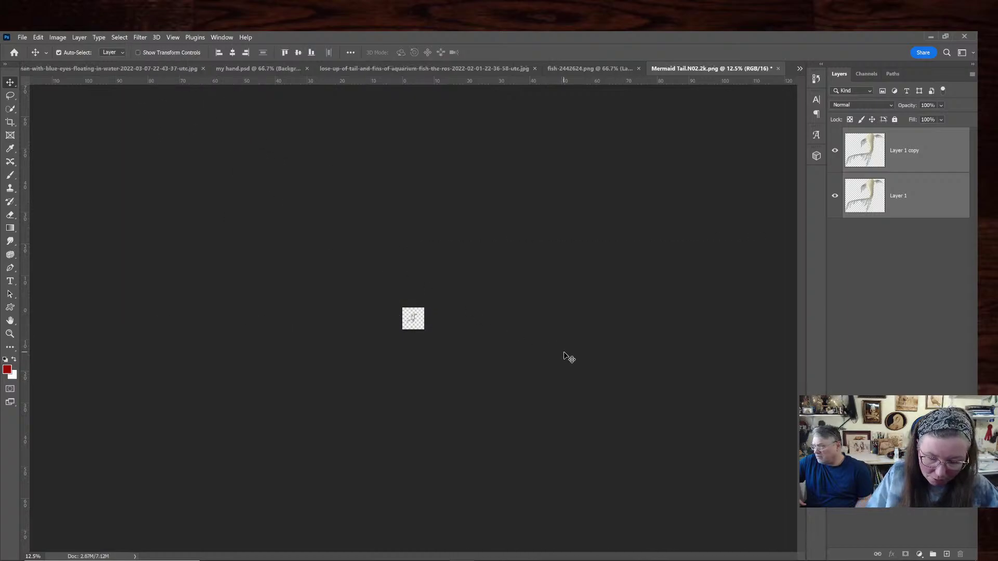
{"action": "key", "text": "ctrl+plus"}
{"action": "key", "text": "ctrl+plus"}
{"action": "key", "text": "ctrl+plus"}
{"action": "key", "text": "ctrl+plus"}
{"action": "key", "text": "ctrl+plus"}
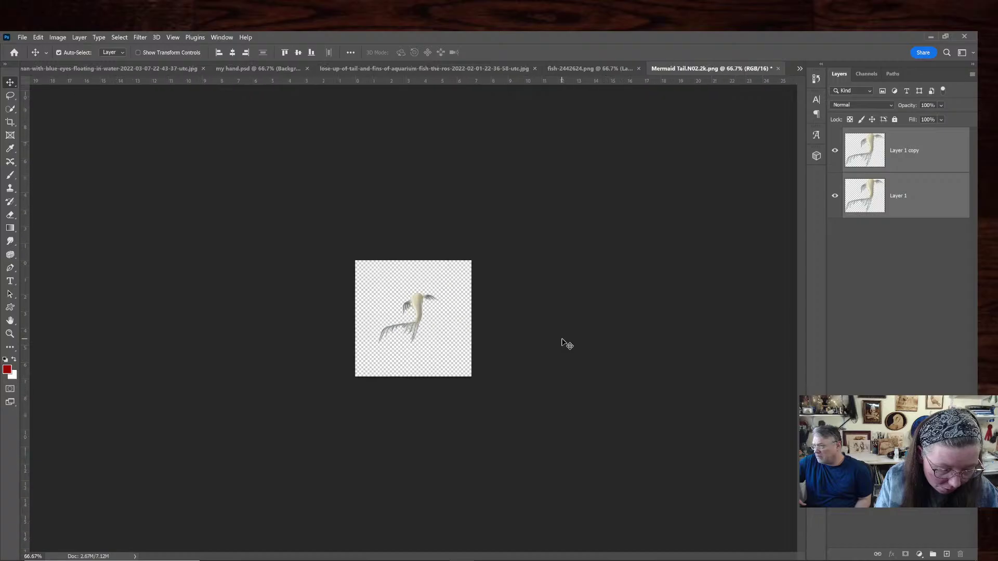
{"action": "left_click_drag", "start_coordinate": [422, 319], "coordinate": [415, 427]}
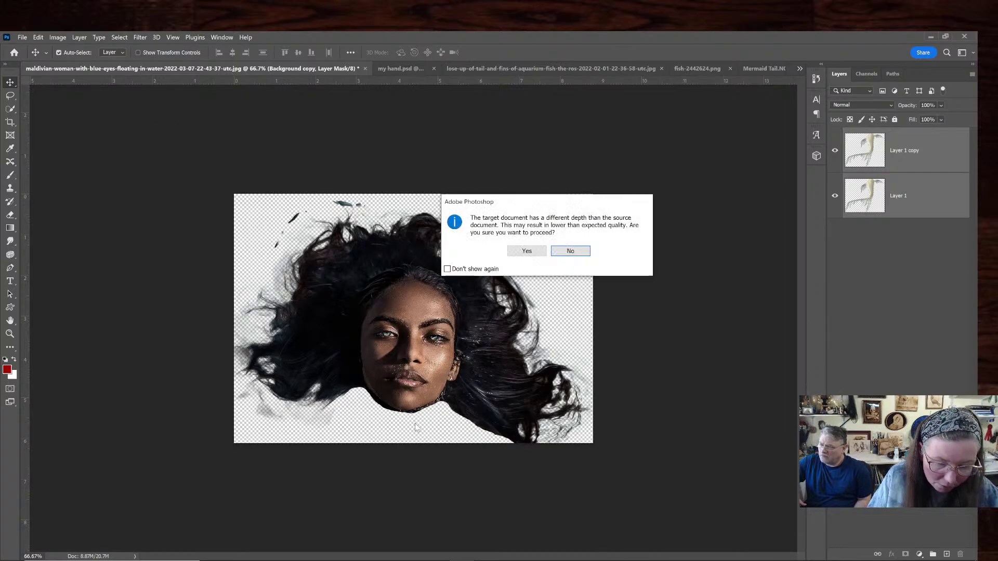
{"action": "left_click", "coordinate": [583, 252]}
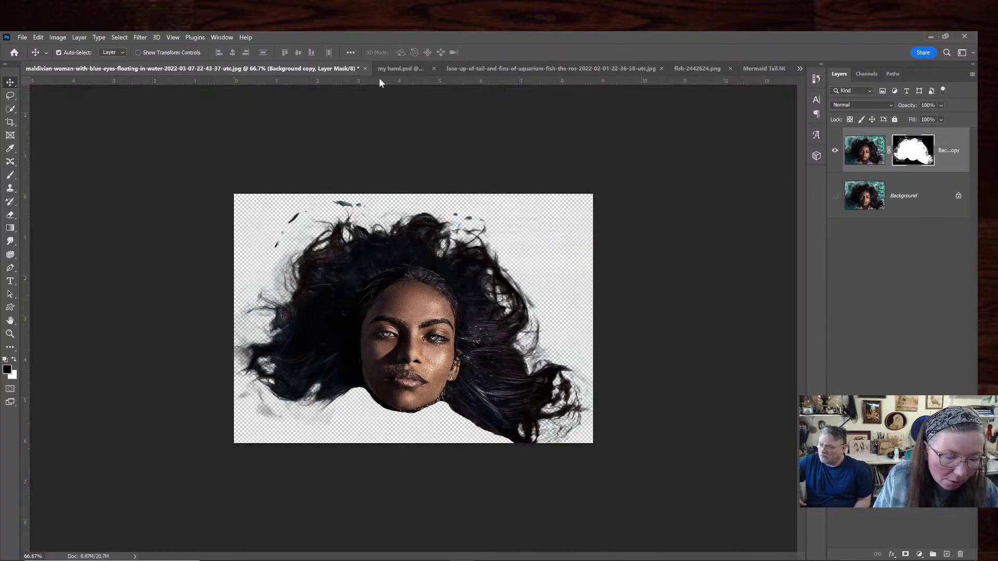
Close the orange aquarium fish photo without saving, and close the fish-2442624.png document
{"action": "left_click", "coordinate": [620, 72]}
{"action": "left_click", "coordinate": [651, 68]}
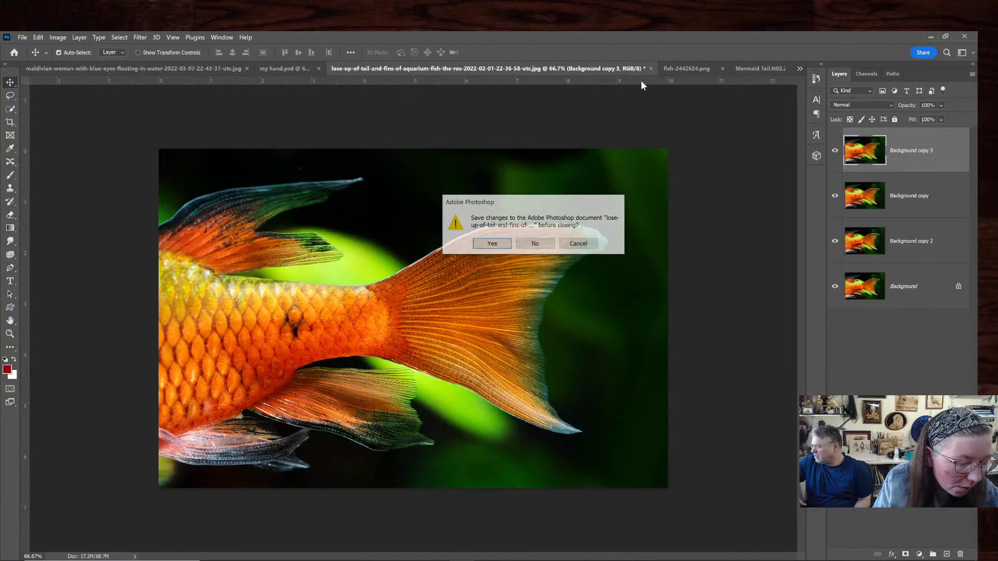
{"action": "left_click", "coordinate": [549, 246]}
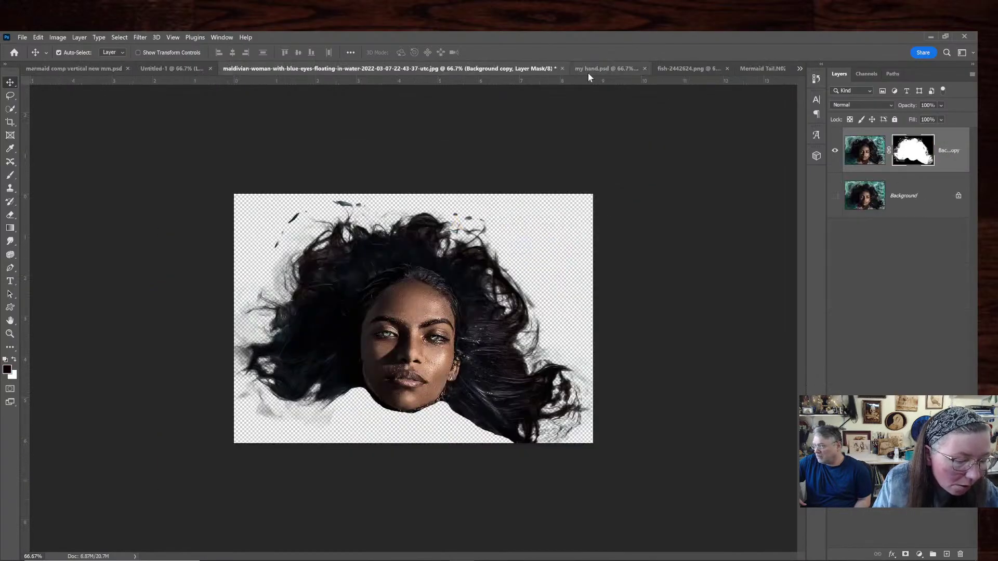
{"action": "left_click", "coordinate": [589, 72]}
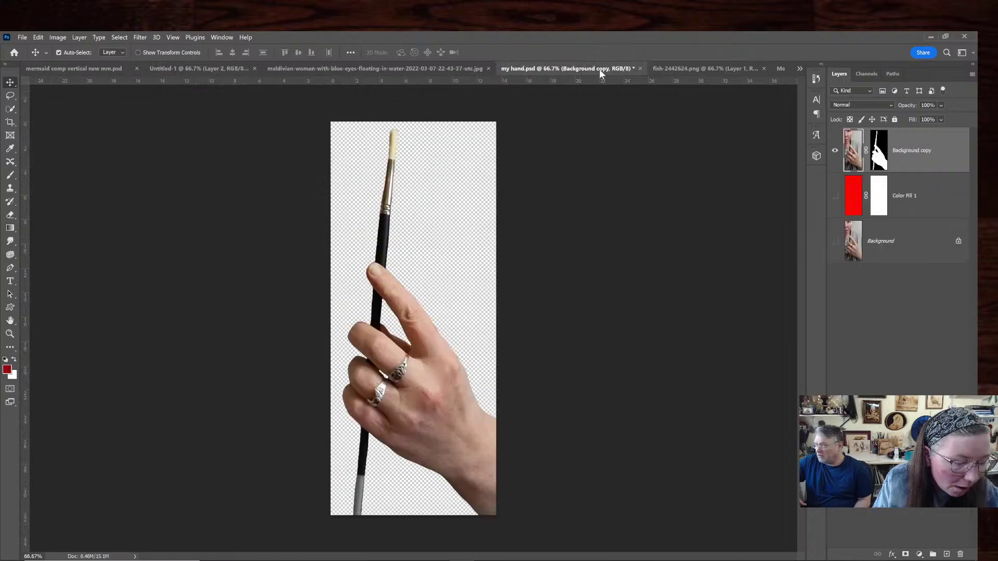
{"action": "left_click", "coordinate": [671, 69]}
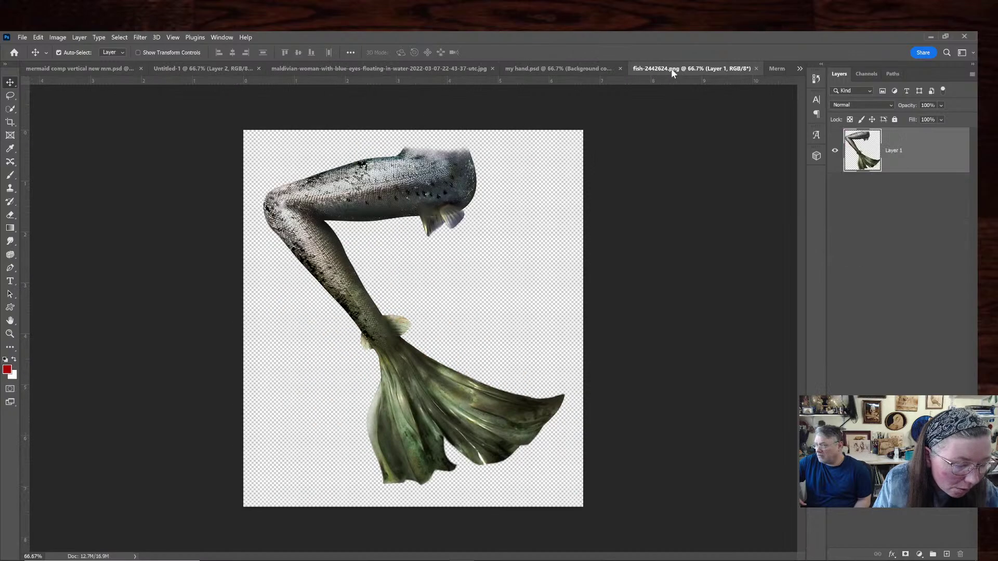
{"action": "left_click", "coordinate": [755, 68]}
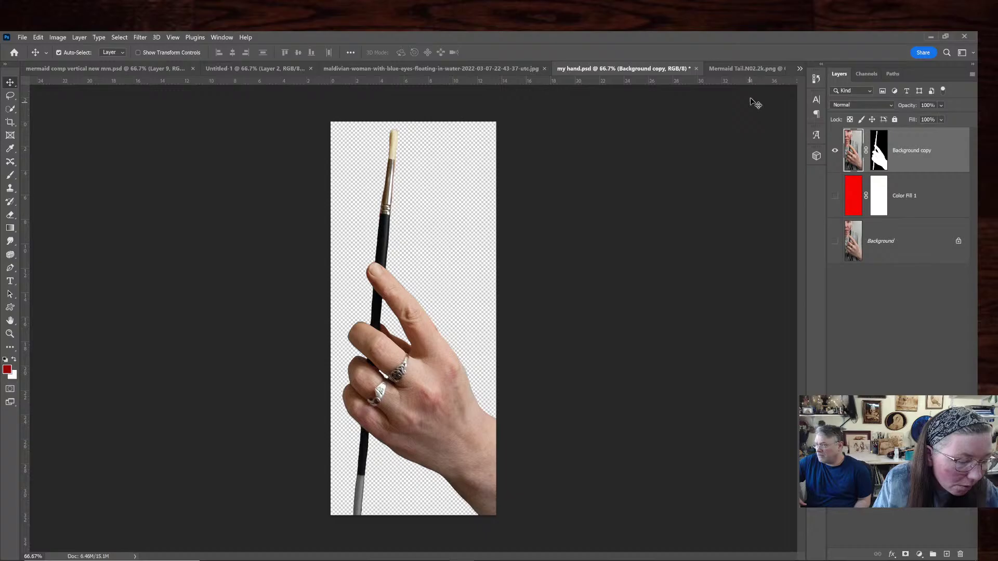
Copy both mermaid tail layers into the Untitled-1 framed composition over the tail sketch, accepting the different bit depth
{"action": "left_click", "coordinate": [734, 69]}
{"action": "left_click_drag", "start_coordinate": [422, 304], "coordinate": [421, 371]}
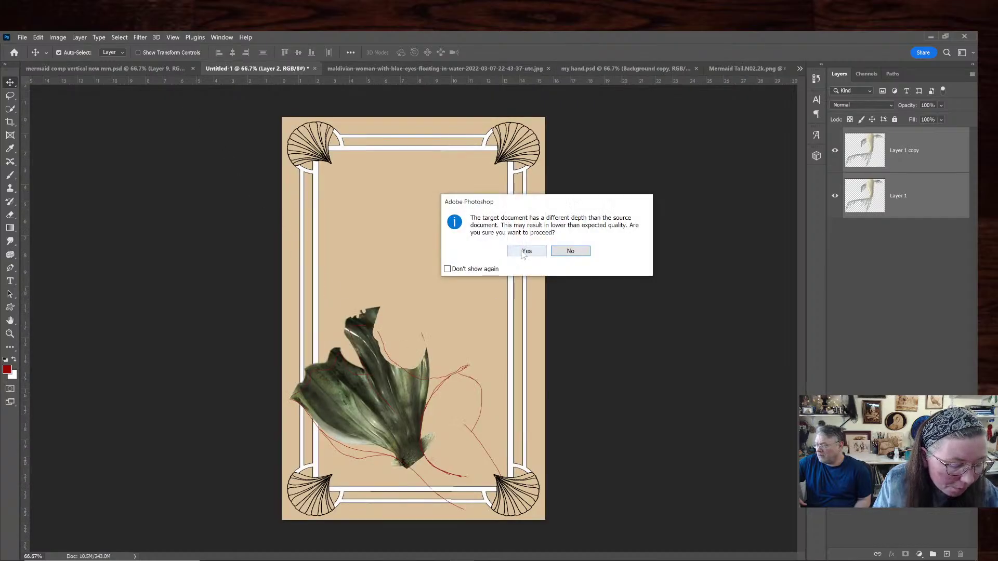
{"action": "left_click", "coordinate": [526, 251]}
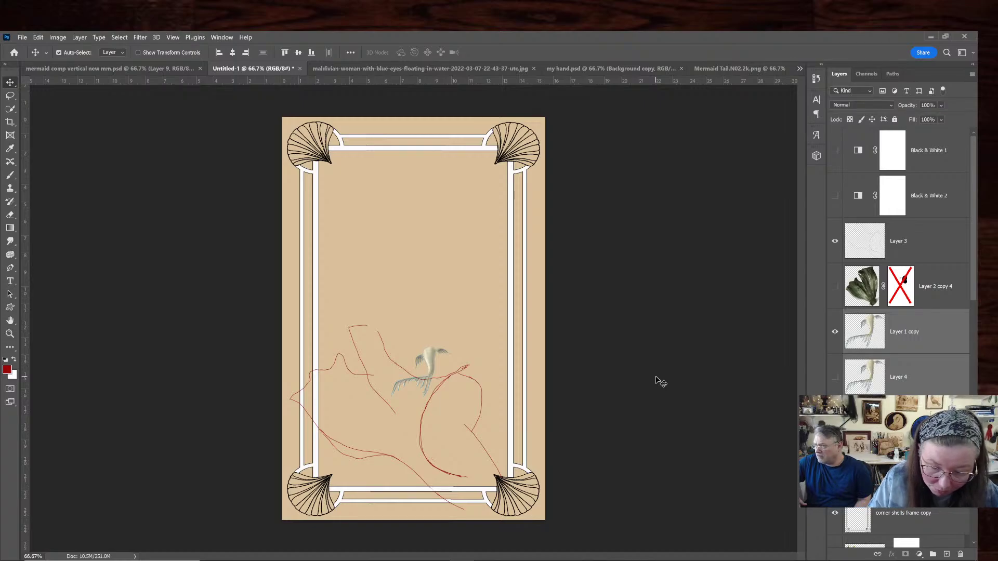
{"action": "key", "text": "ctrl+t"}
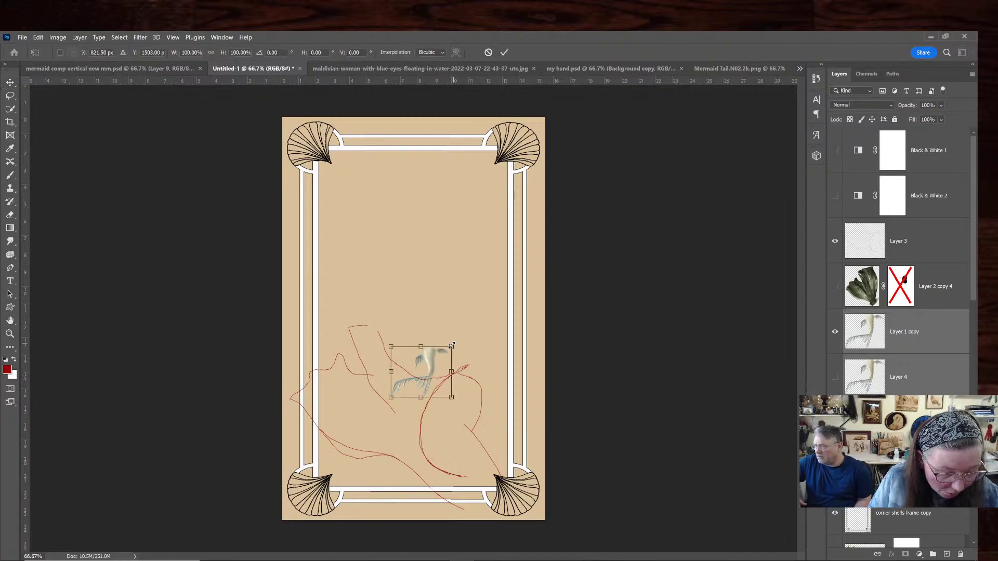
{"action": "left_click", "coordinate": [57, 38]}
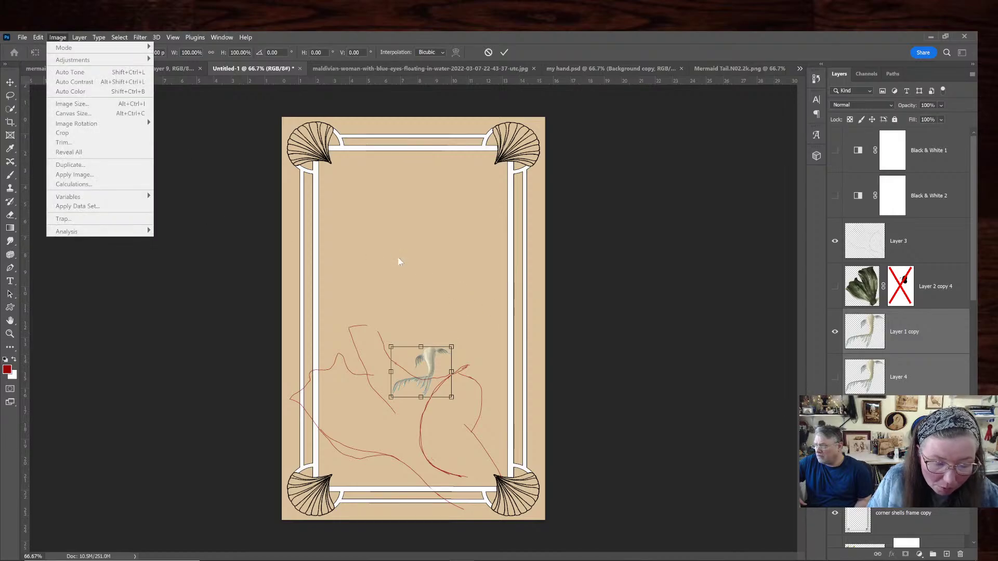
{"action": "key", "text": "Escape"}
{"action": "key", "text": "Return"}
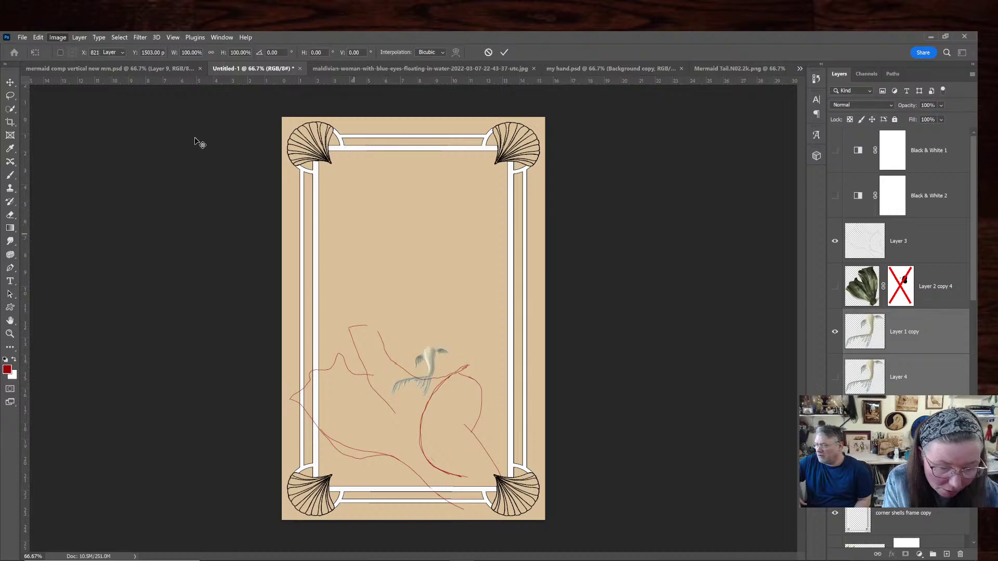
{"action": "left_click", "coordinate": [22, 37]}
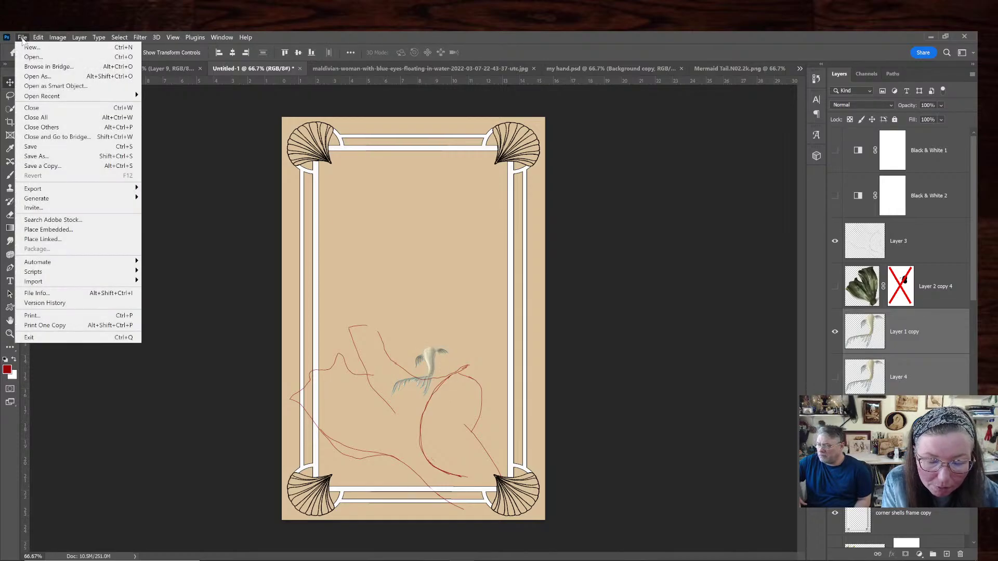
{"action": "left_click", "coordinate": [35, 85]}
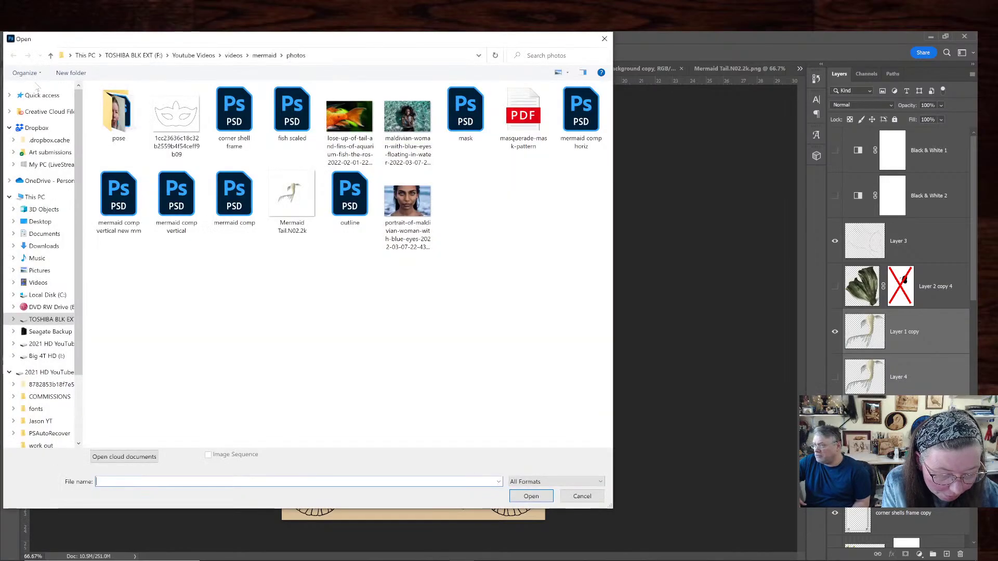
{"action": "left_click", "coordinate": [591, 495]}
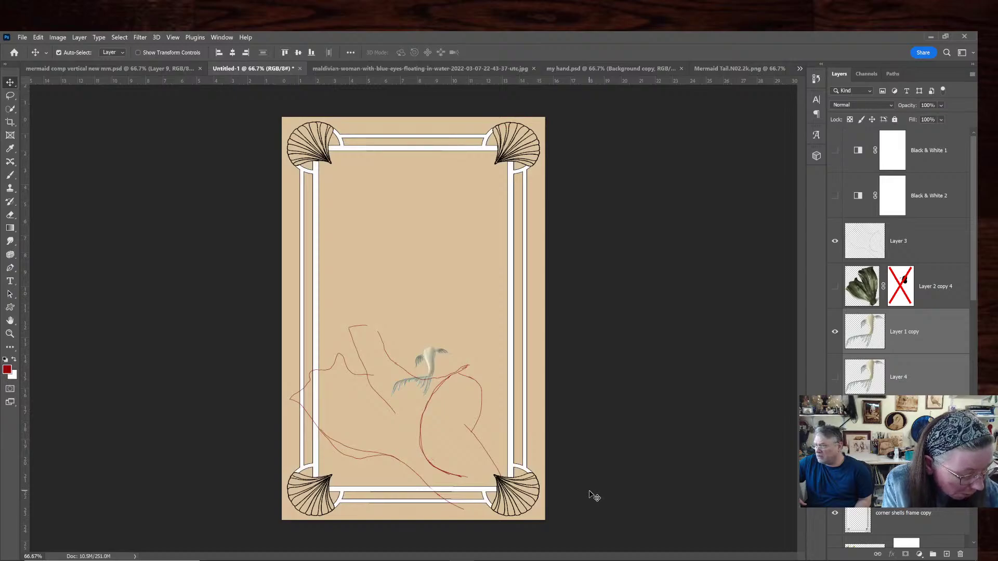
Save the framed composition as mermaid 2.psd, toggling the photoshop source's visibility in Streamlabs Desktop, and close the document
{"action": "left_click", "coordinate": [22, 38]}
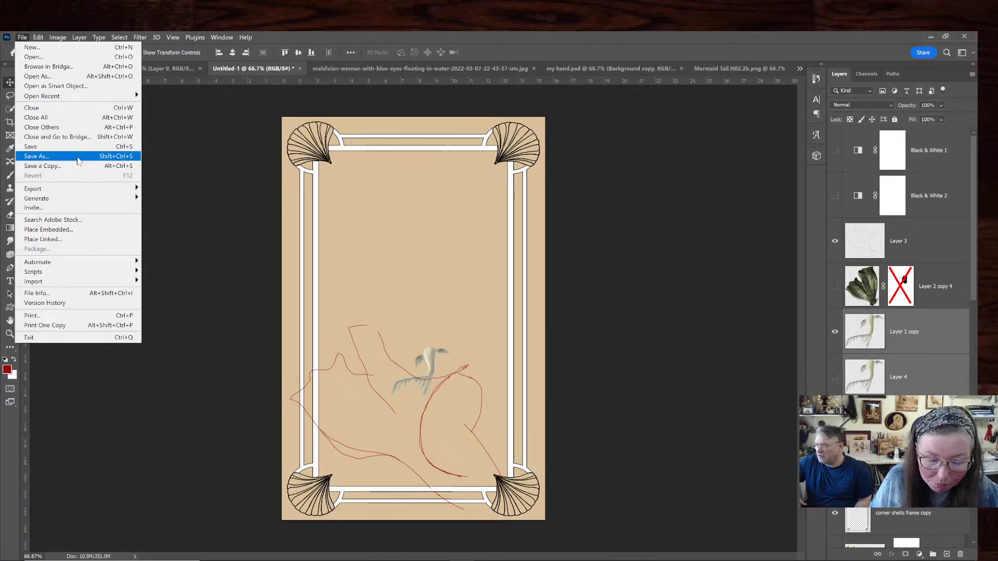
{"action": "left_click", "coordinate": [79, 156]}
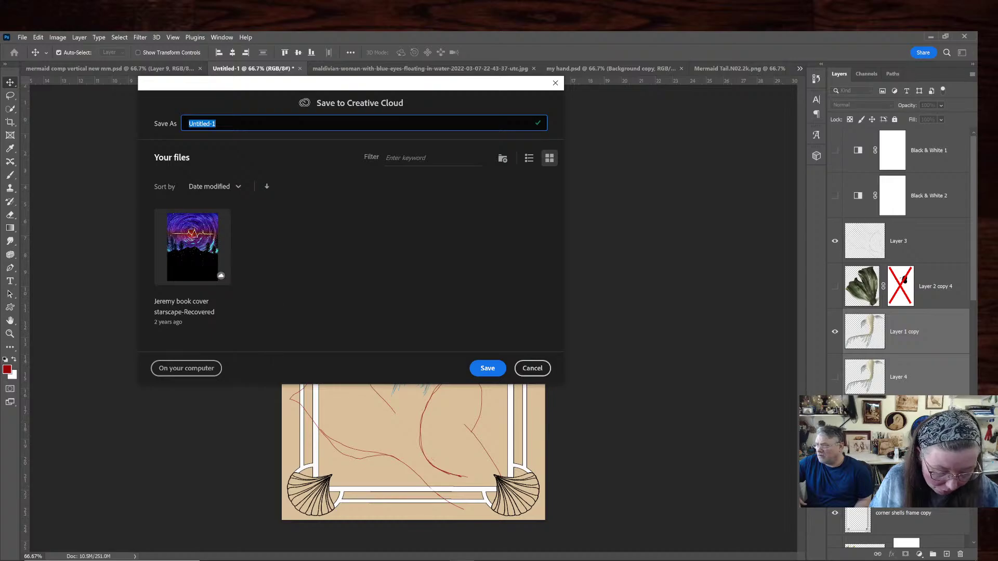
{"action": "mouse_move", "coordinate": [486, 560]}
{"action": "left_click", "coordinate": [487, 525]}
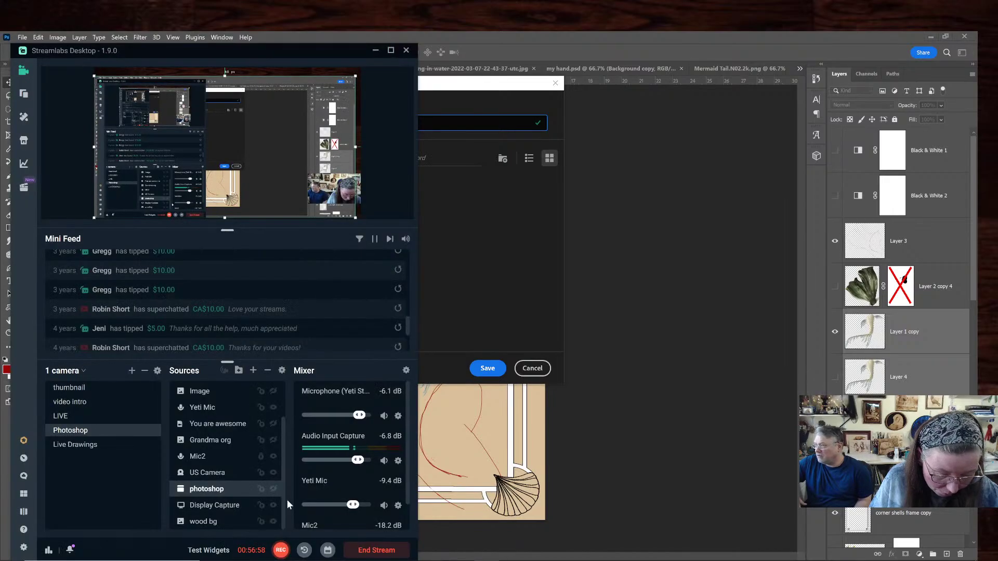
{"action": "left_click", "coordinate": [273, 488]}
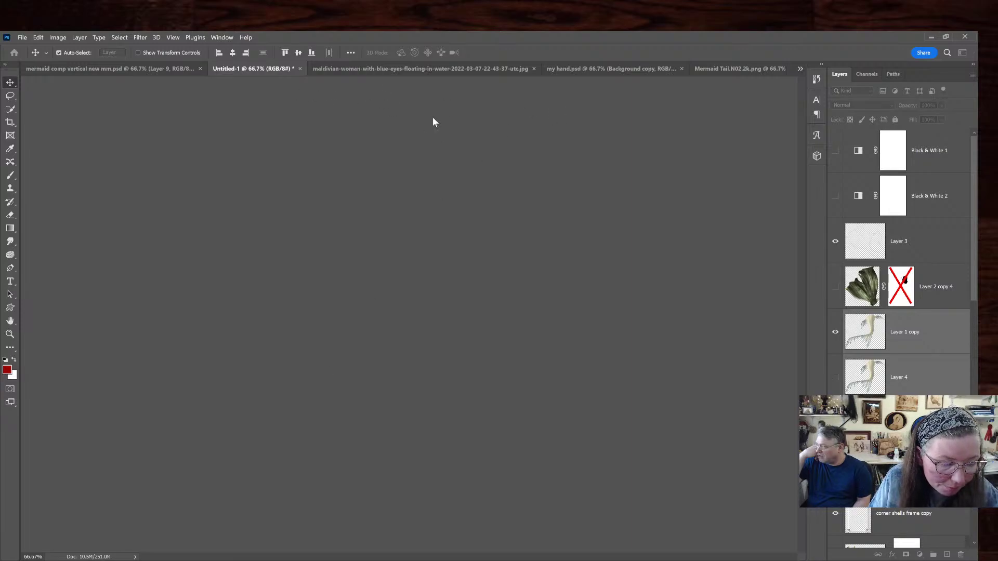
{"action": "key", "text": "Return"}
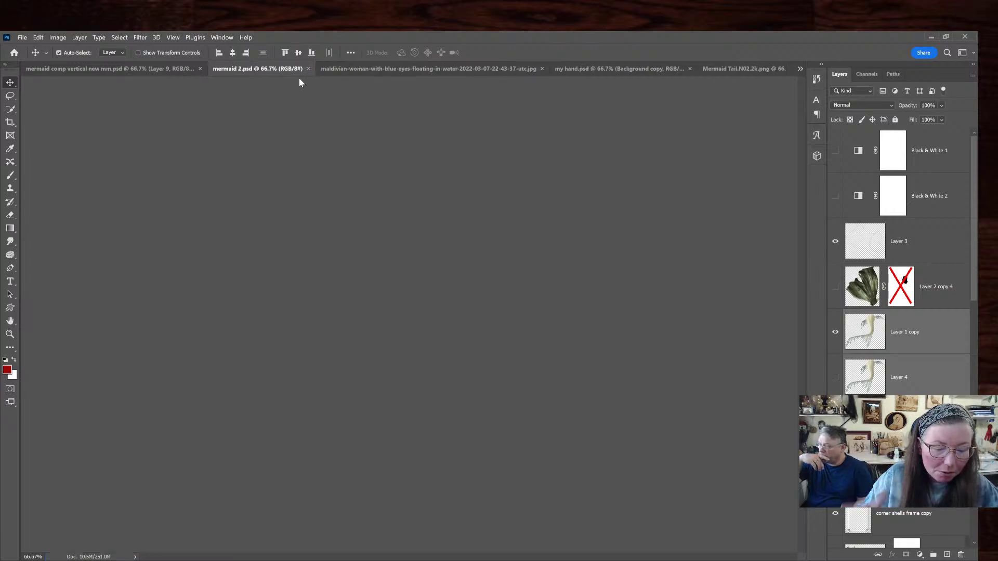
{"action": "left_click", "coordinate": [308, 68]}
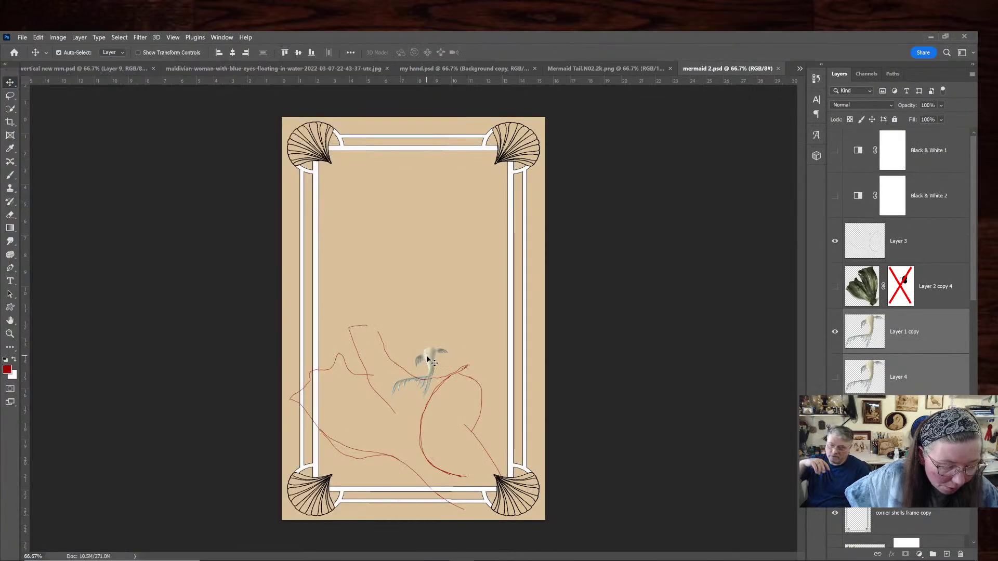
{"action": "key", "text": "ctrl+t"}
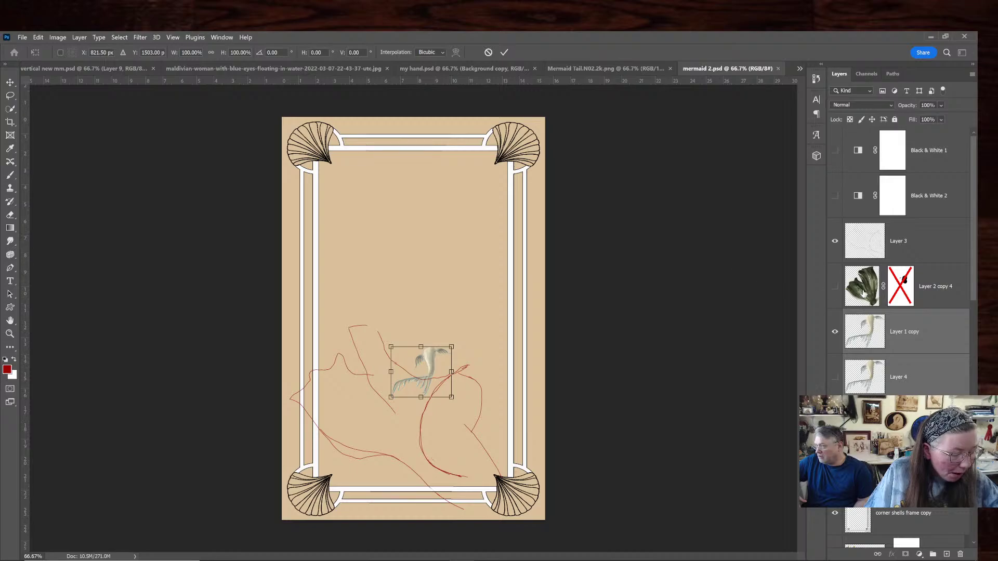
{"action": "scroll", "coordinate": [863, 294], "scroll_direction": "down", "scroll_amount": 1}
{"action": "scroll", "coordinate": [864, 293], "scroll_direction": "down", "scroll_amount": 3}
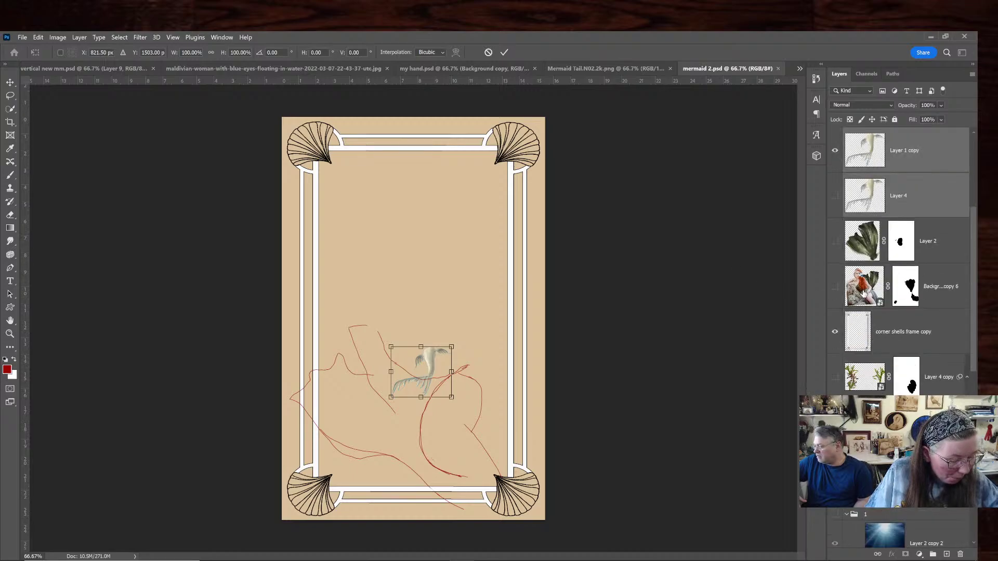
{"action": "scroll", "coordinate": [863, 293], "scroll_direction": "down", "scroll_amount": 2}
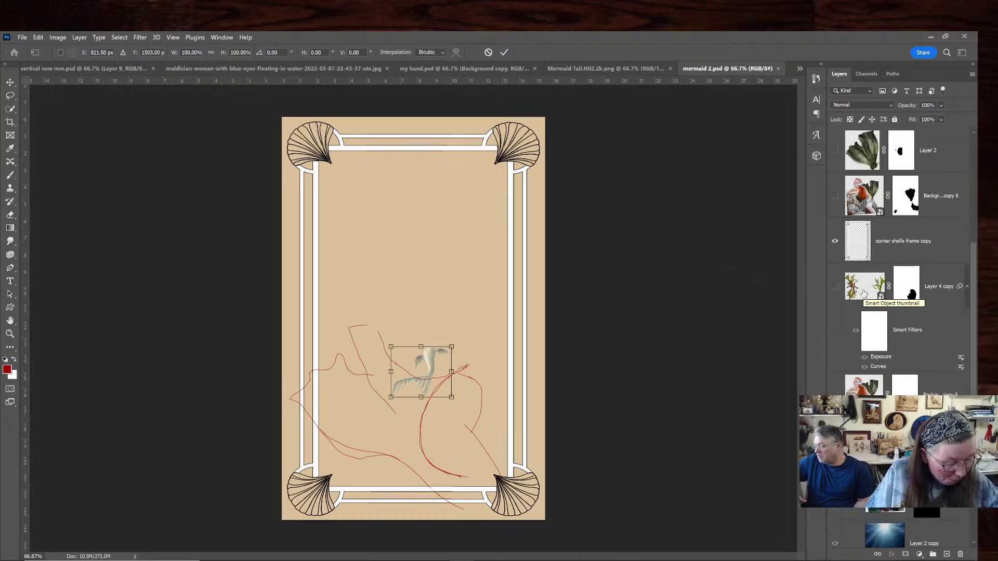
Bring up the Mermaid Tail.N02.2k.png document and check the display capture source in Streamlabs Desktop
{"action": "left_click", "coordinate": [569, 69]}
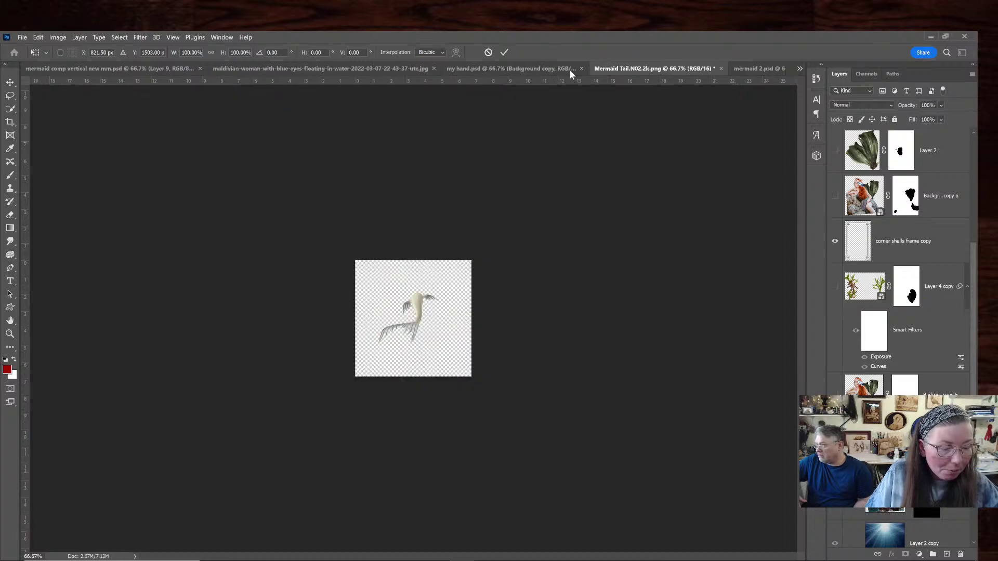
{"action": "left_click", "coordinate": [23, 37]}
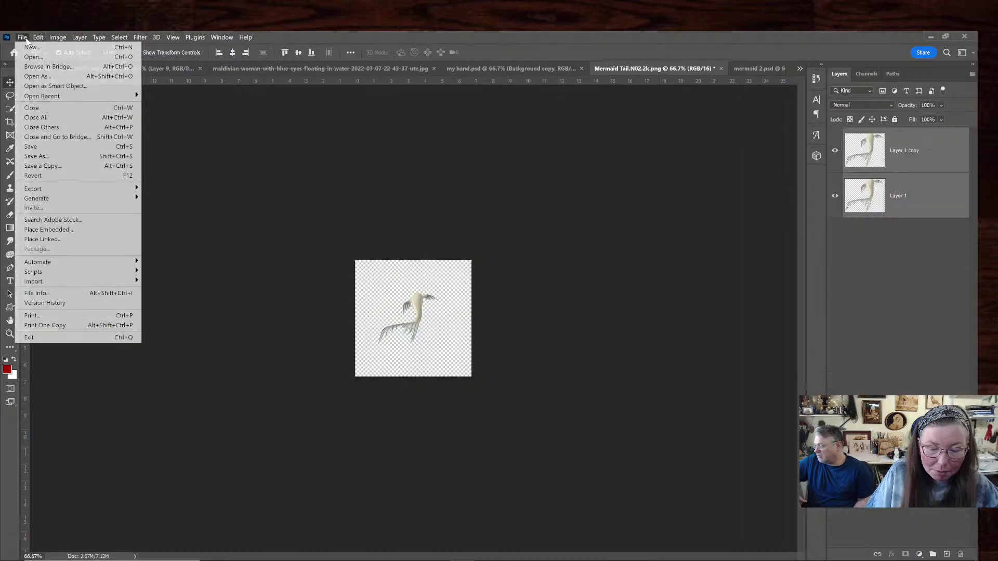
{"action": "key", "text": "alt+Tab"}
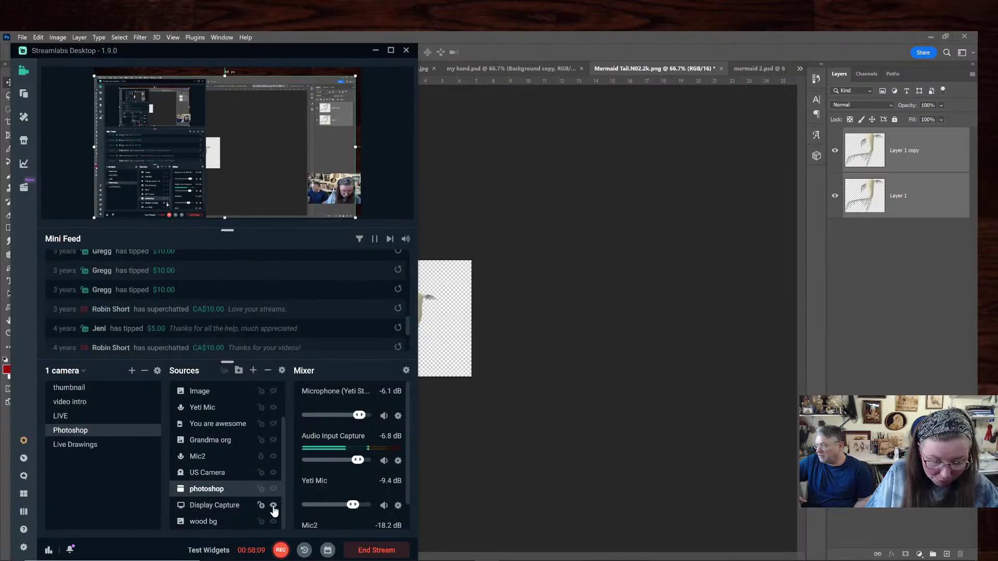
{"action": "left_click", "coordinate": [459, 461]}
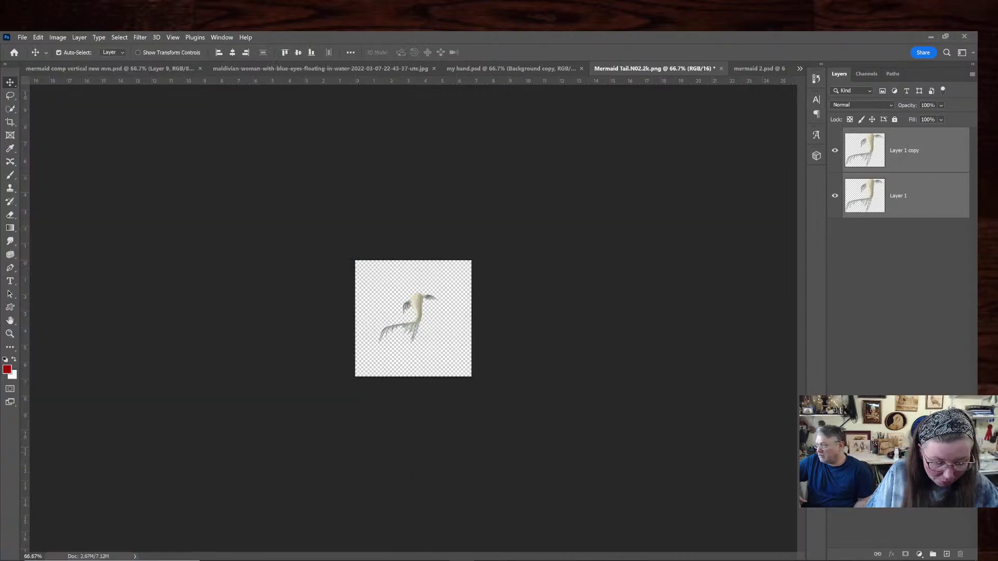
{"action": "key", "text": "alt+Tab"}
{"action": "key", "text": "alt+Tab"}
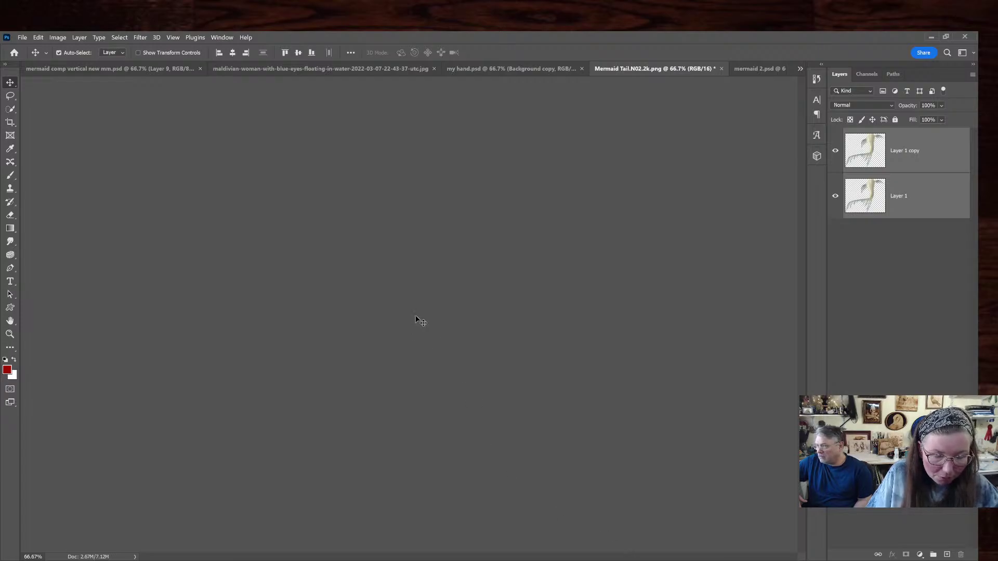
{"action": "left_click", "coordinate": [933, 154]}
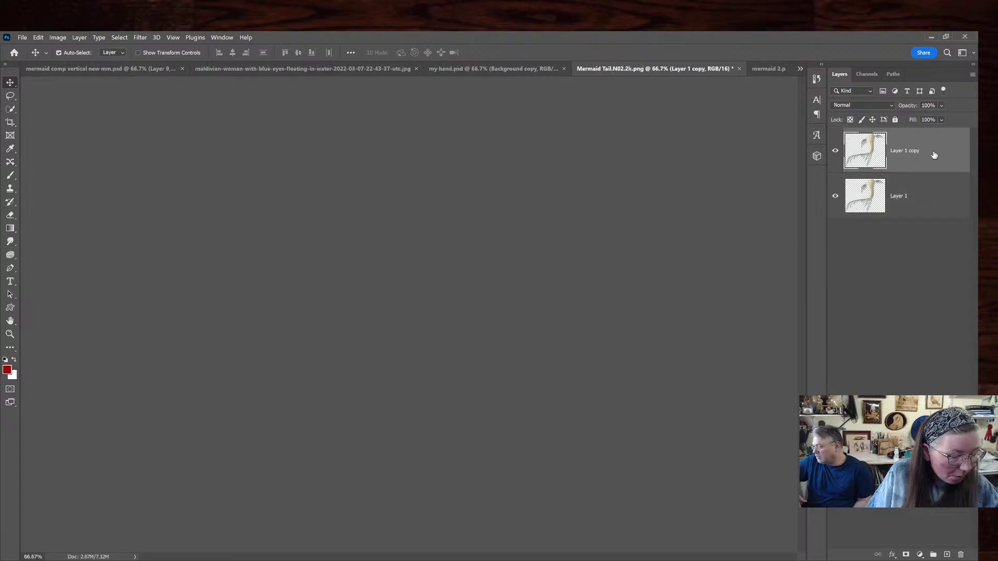
{"action": "key", "text": "ctrl+t"}
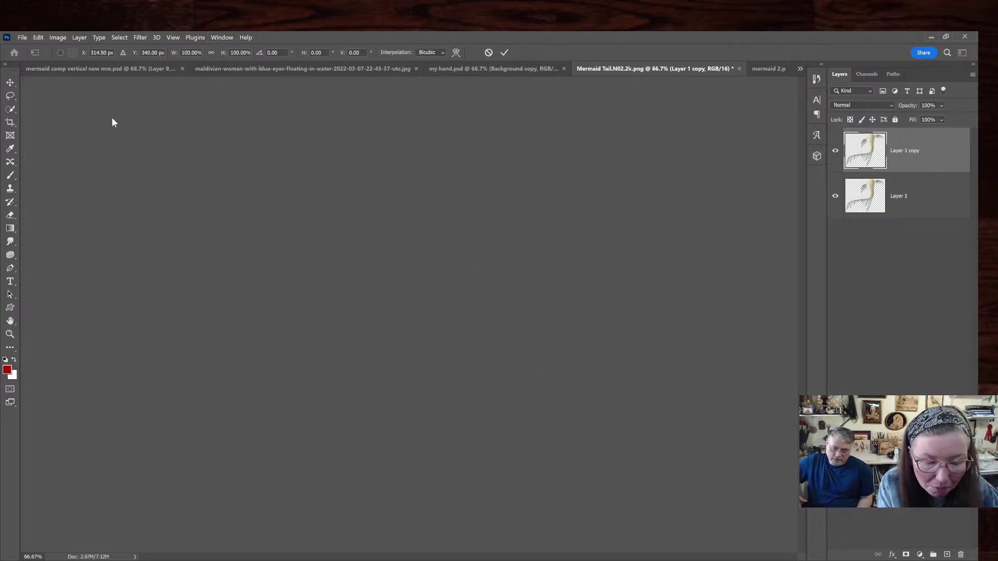
{"action": "key", "text": "Escape"}
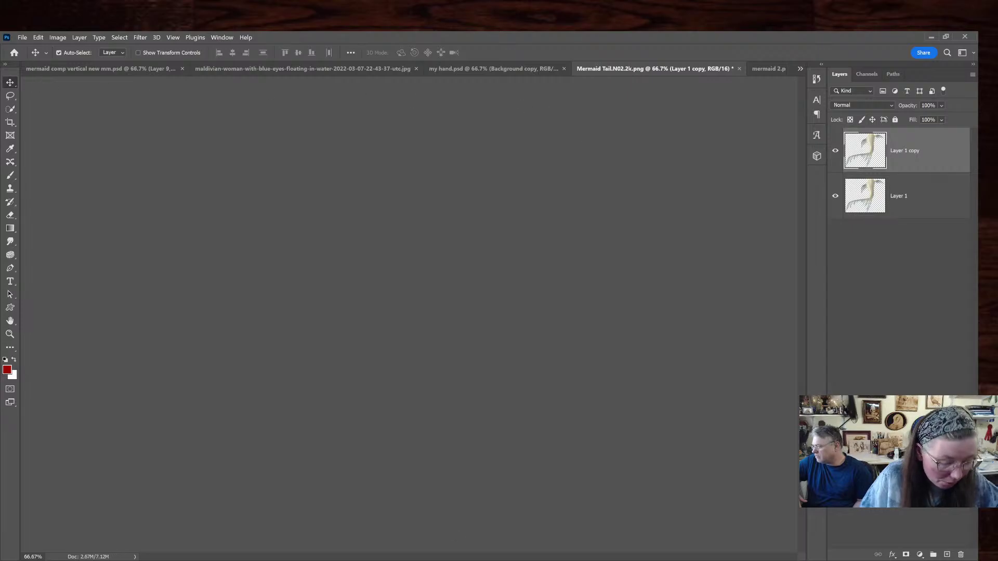
In mermaid 2.psd, hide the sketch and mermaid tail layers and reveal the red-haired woman on the rocks over the underwater background
{"action": "left_click", "coordinate": [768, 68]}
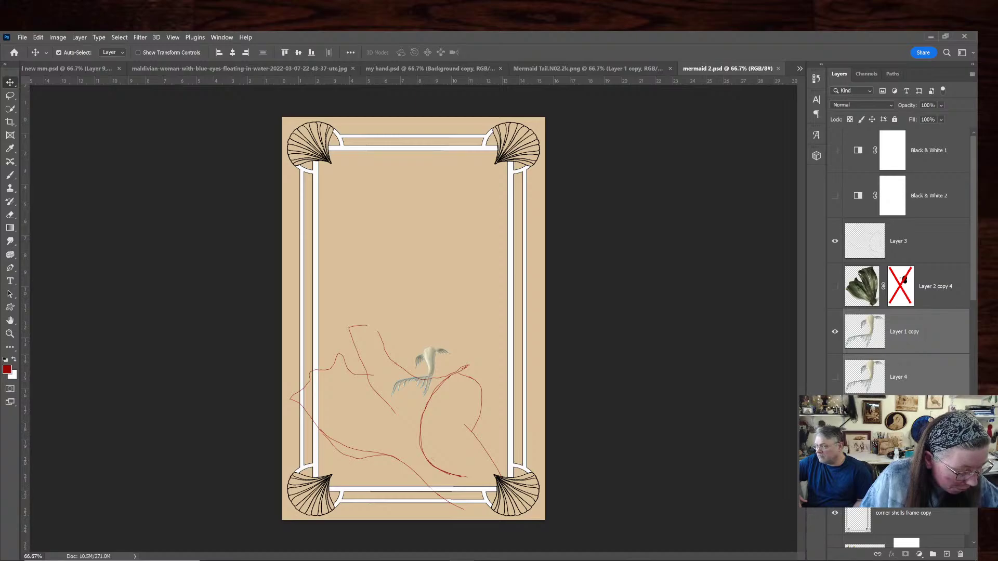
{"action": "left_click", "coordinate": [835, 422]}
{"action": "left_click", "coordinate": [835, 331]}
{"action": "left_click", "coordinate": [835, 241]}
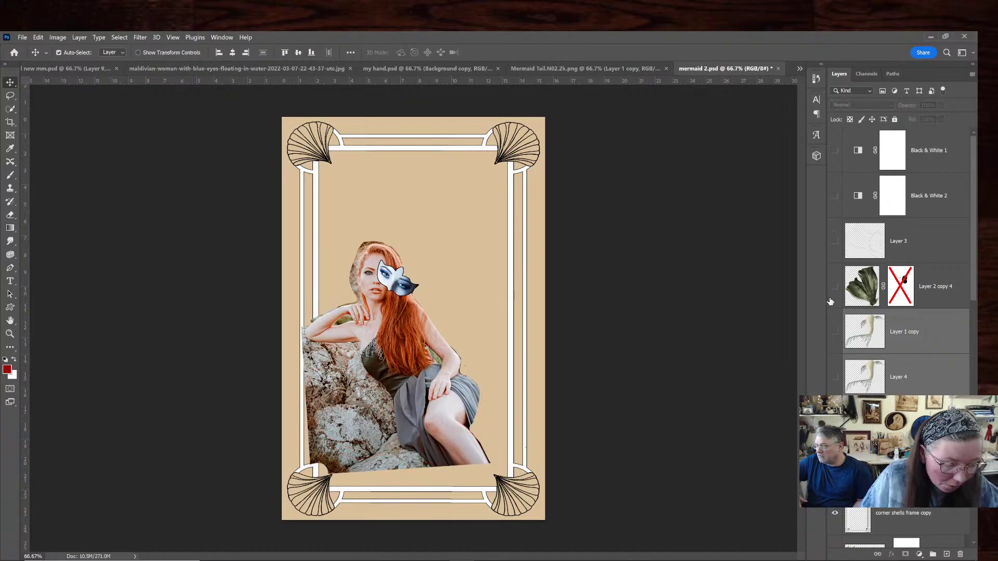
{"action": "left_click_drag", "start_coordinate": [969, 267], "coordinate": [972, 367]}
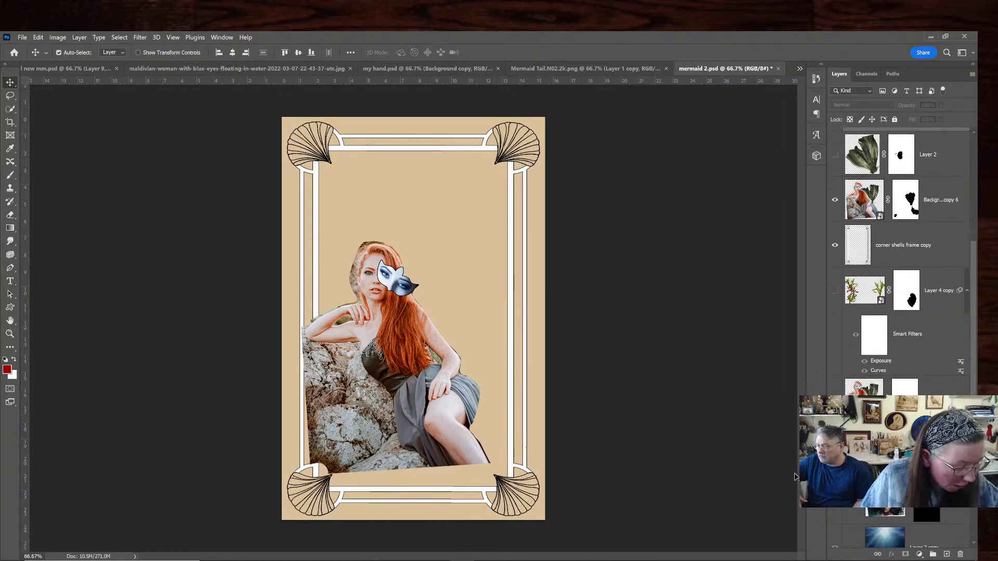
{"action": "left_click", "coordinate": [834, 499]}
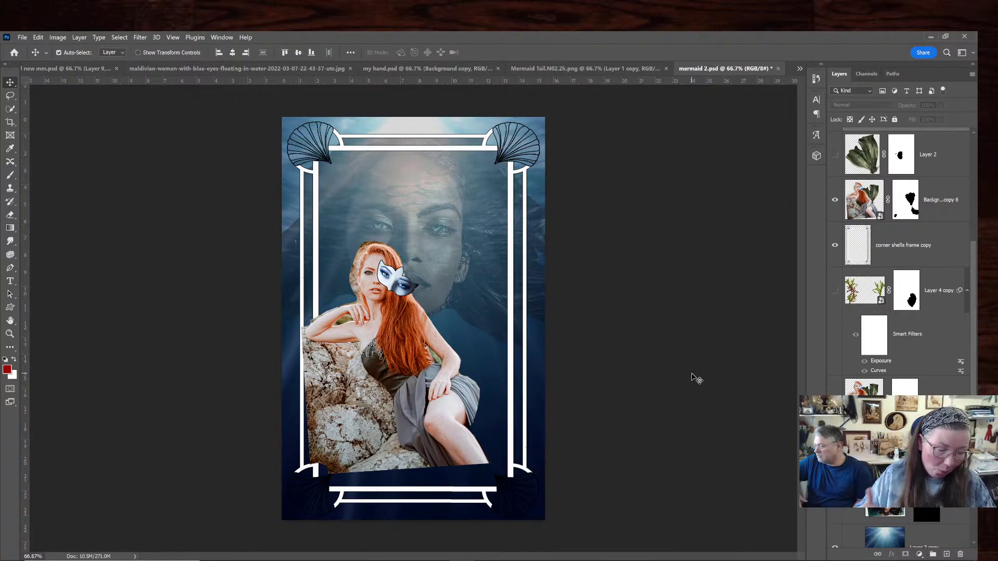
Add a guide layout with 3 columns and 3 rows, using 0.75 in gutters
{"action": "left_click", "coordinate": [170, 38]}
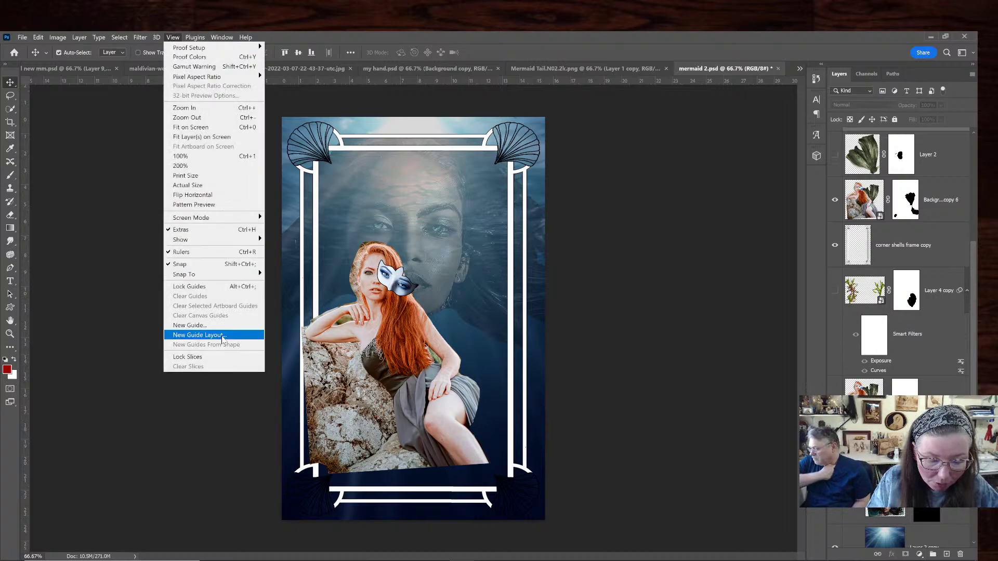
{"action": "left_click", "coordinate": [225, 335]}
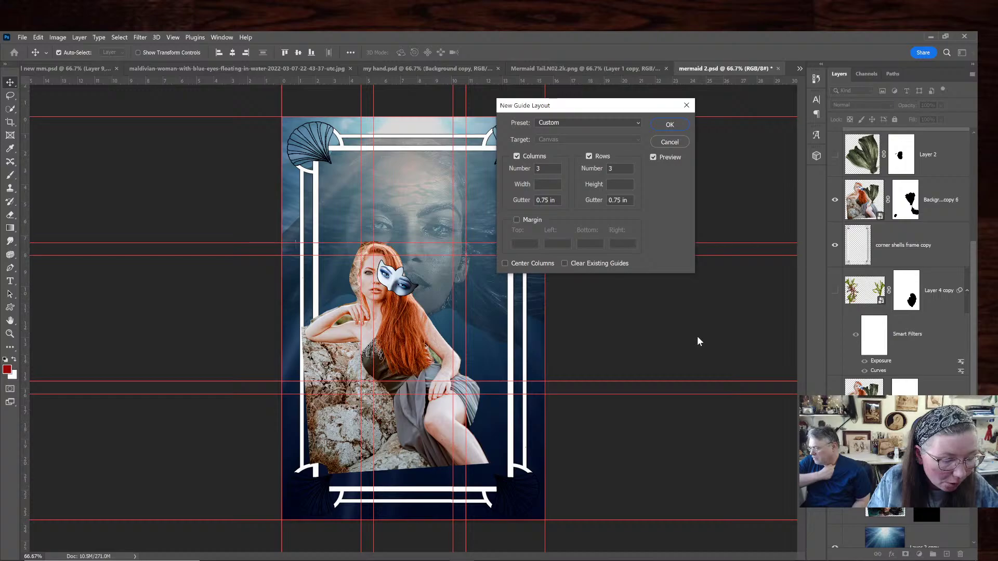
{"action": "left_click", "coordinate": [638, 123]}
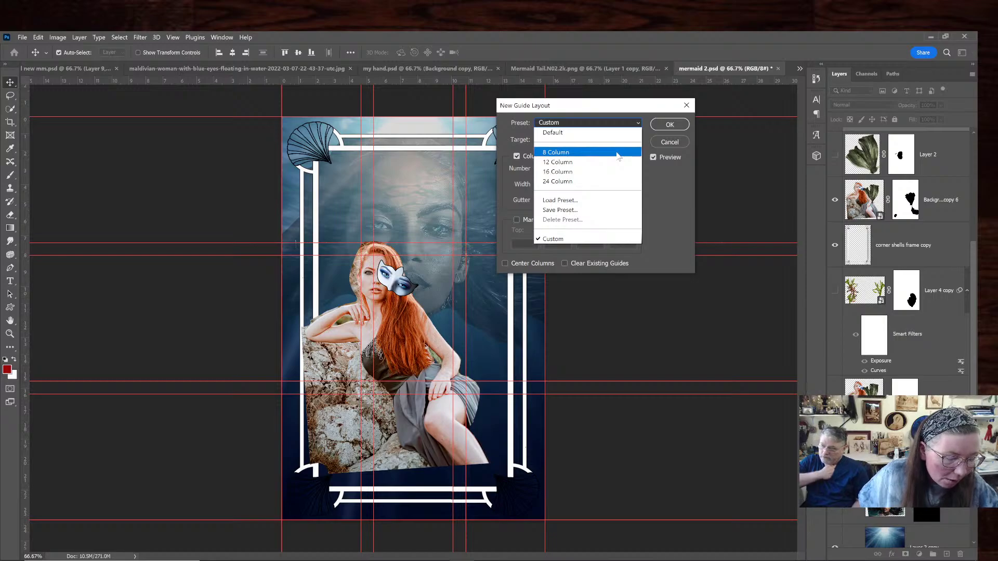
{"action": "left_click", "coordinate": [678, 133]}
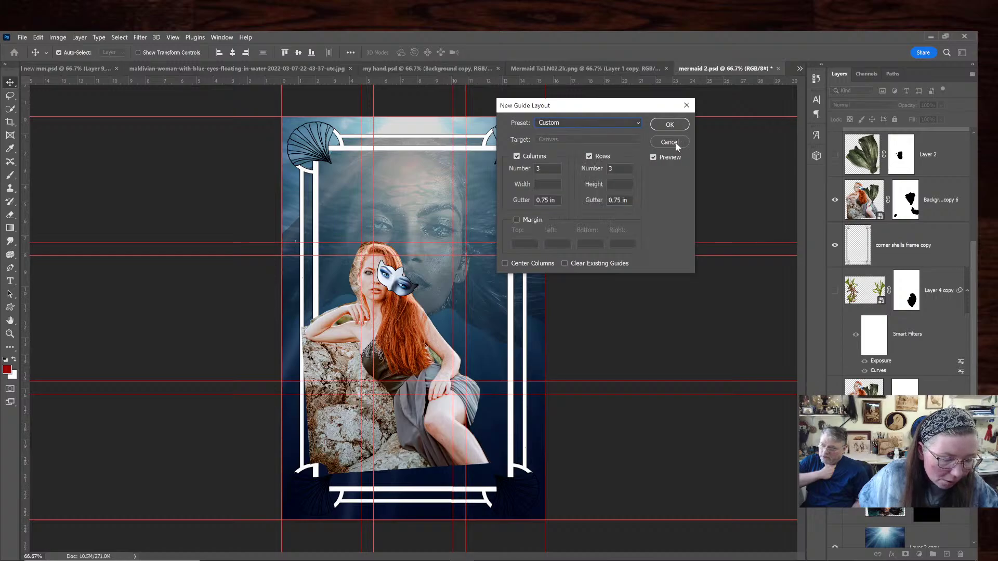
{"action": "left_click", "coordinate": [669, 126]}
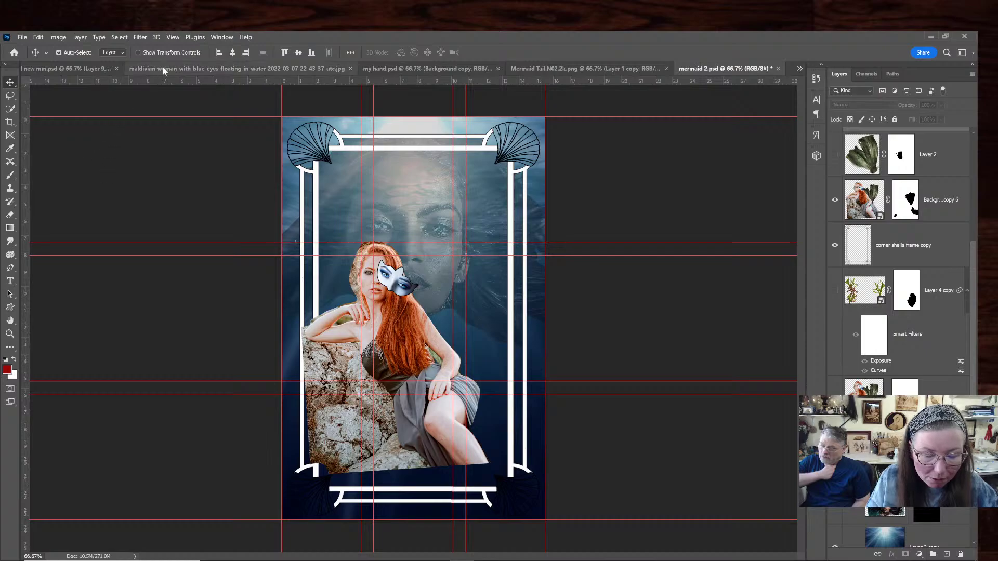
Clear all guides and try placing a single vertical guide at about 8.065 in, near the canvas centre
{"action": "left_click", "coordinate": [173, 38]}
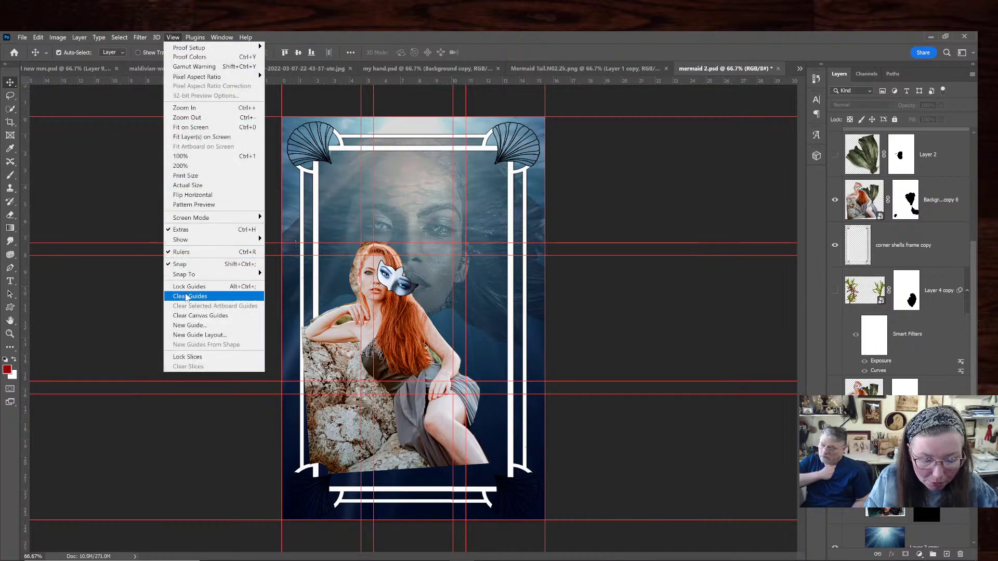
{"action": "left_click", "coordinate": [191, 296]}
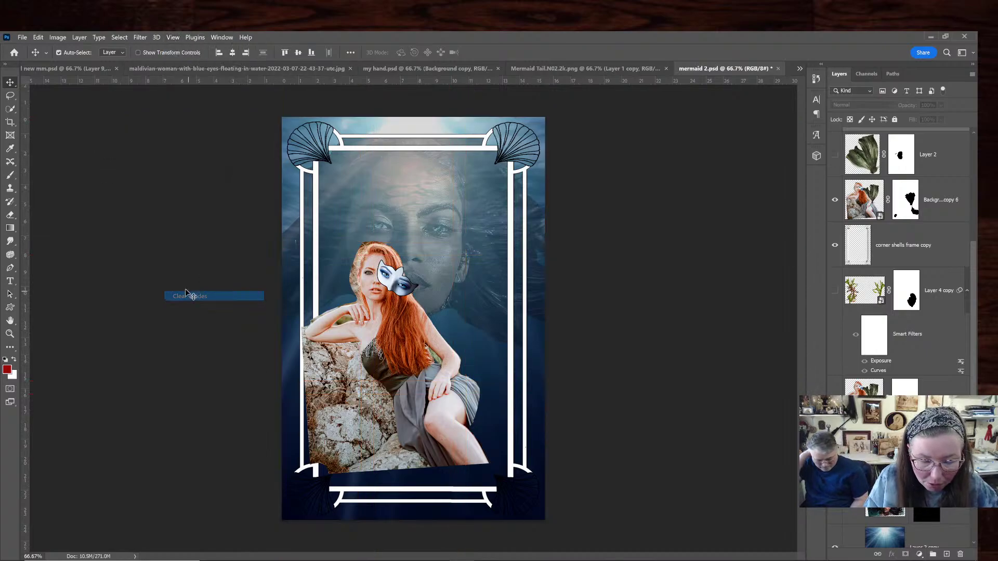
{"action": "left_click_drag", "start_coordinate": [25, 102], "coordinate": [419, 148]}
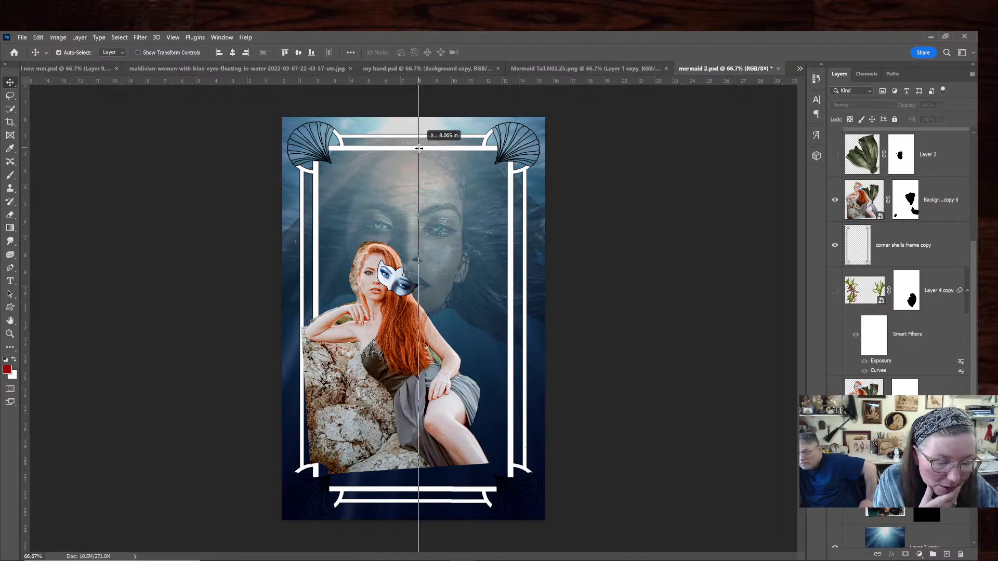
{"action": "left_click_drag", "start_coordinate": [419, 149], "coordinate": [392, 150]}
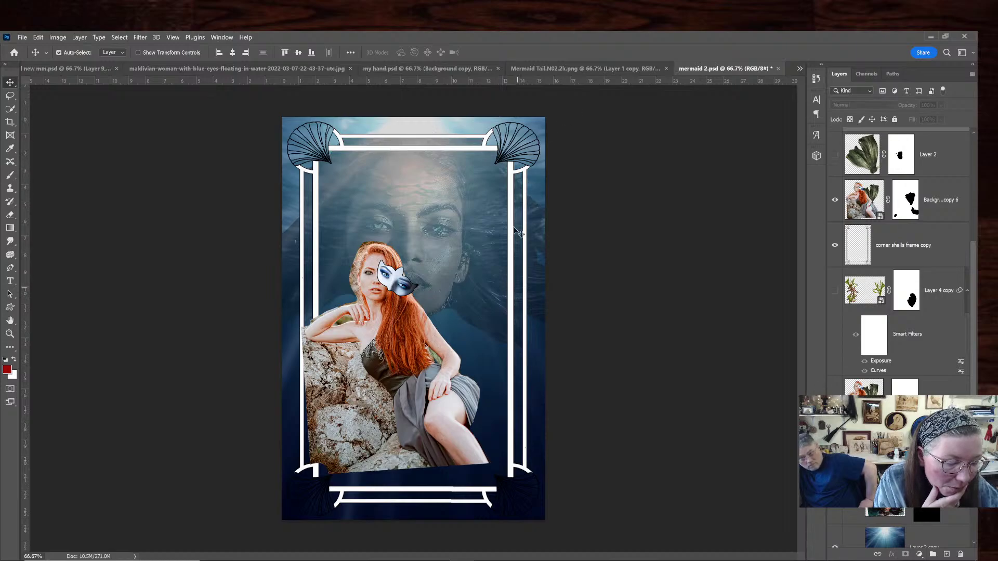
Resize the image to 13.5 inches wide without scaling its height
{"action": "left_click", "coordinate": [58, 37]}
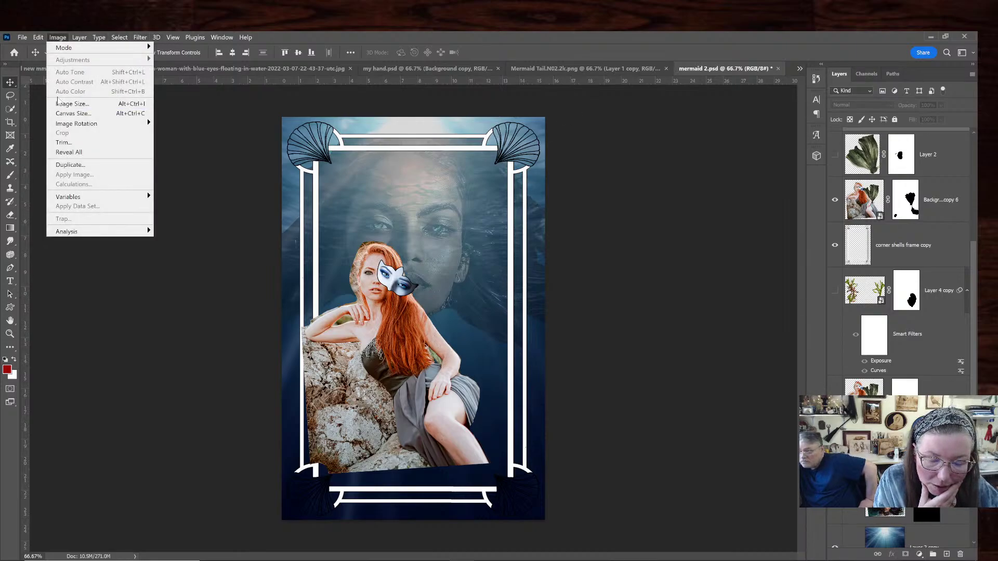
{"action": "left_click", "coordinate": [72, 104]}
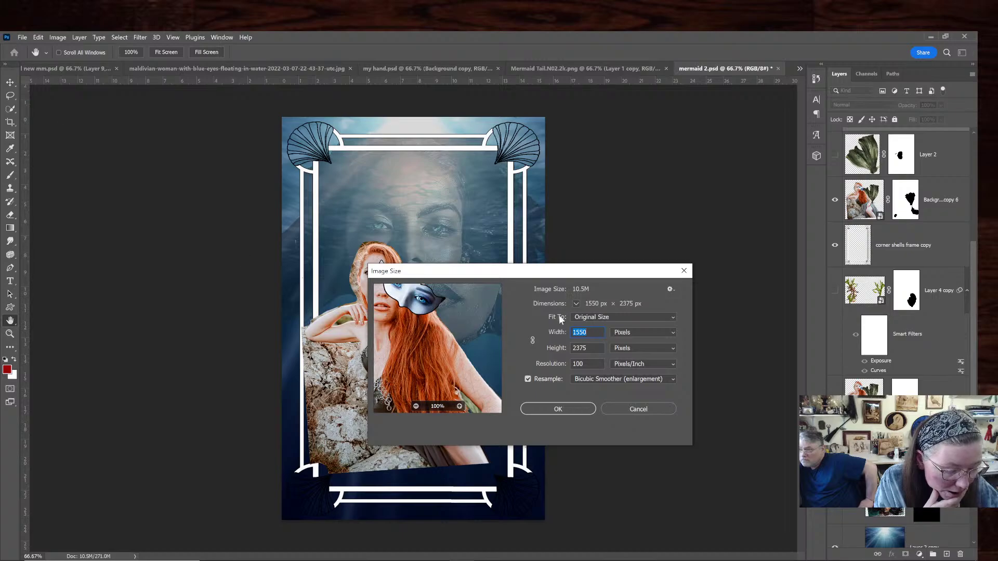
{"action": "left_click", "coordinate": [670, 333]}
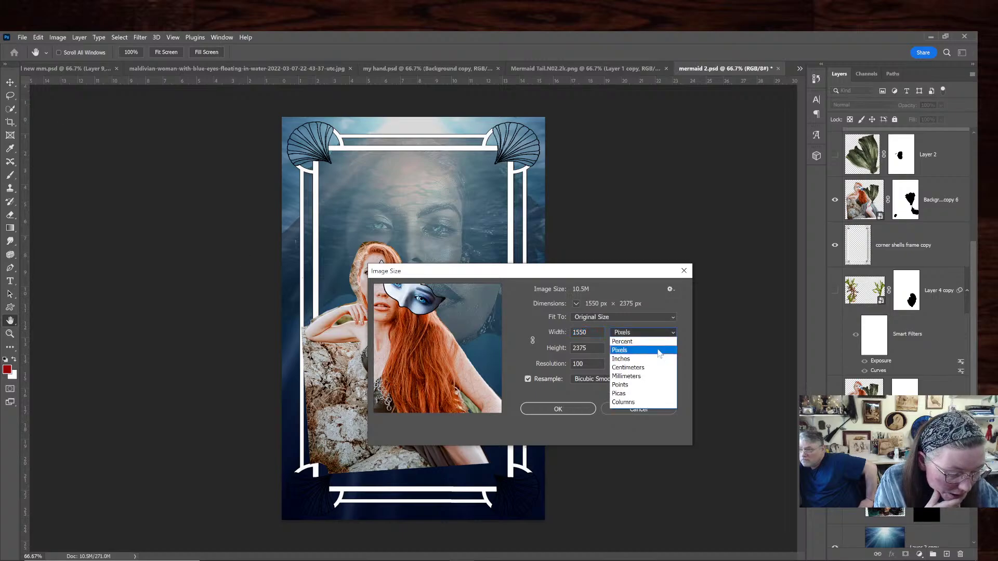
{"action": "left_click", "coordinate": [649, 349]}
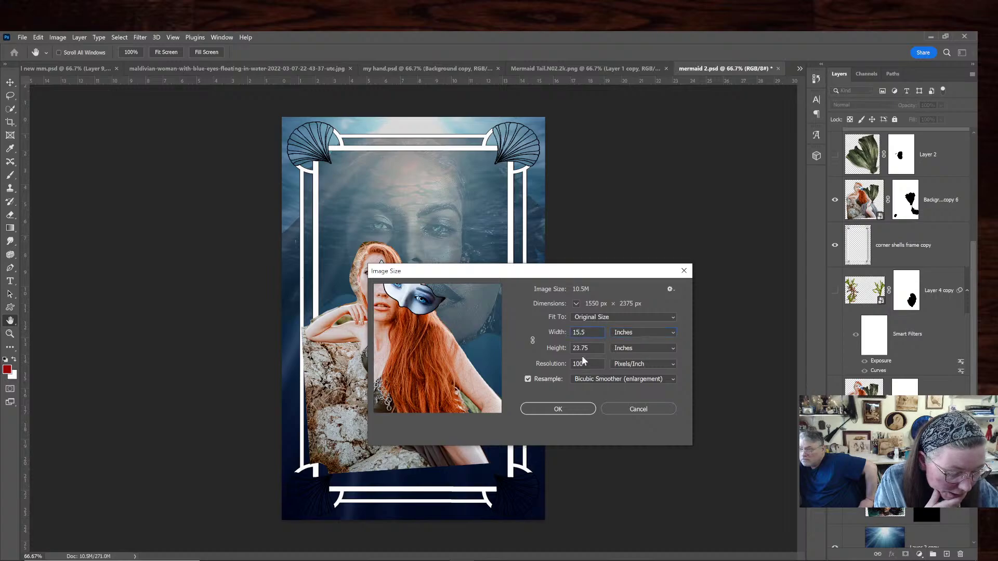
{"action": "key", "text": "BackSpace"}
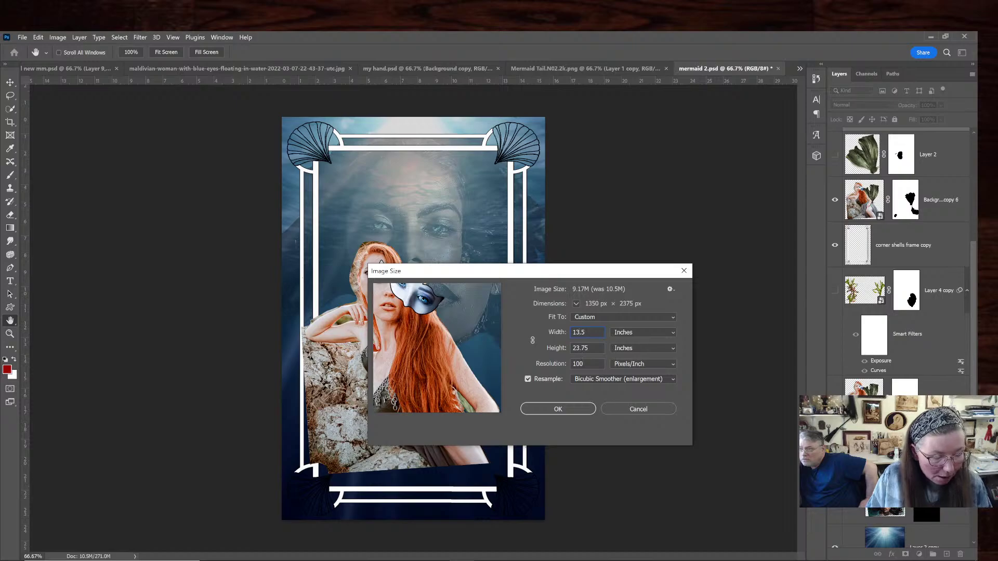
{"action": "key", "text": "Return"}
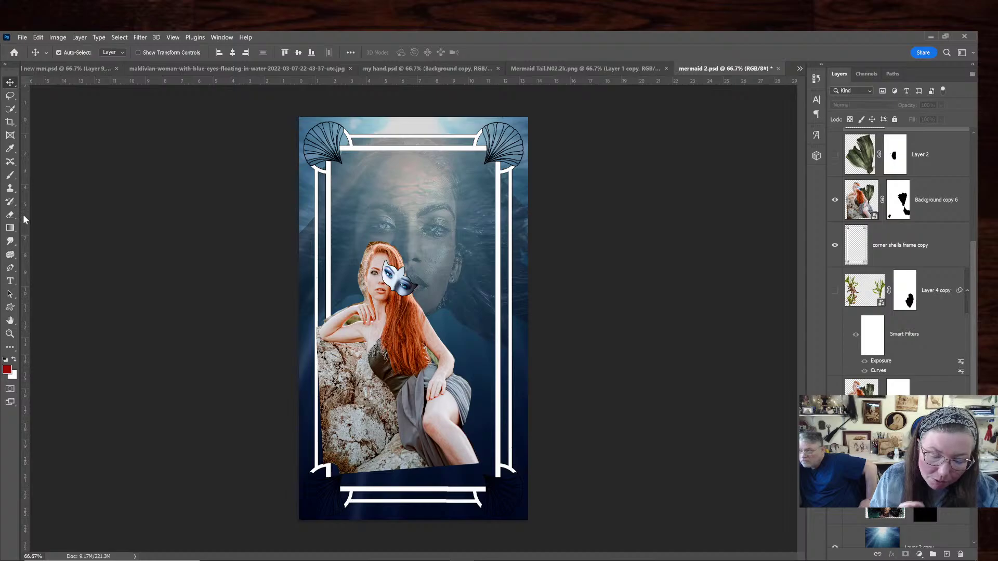
Try to place a vertical guide near the horizontal centre of the narrowed canvas
{"action": "left_click_drag", "start_coordinate": [24, 217], "coordinate": [410, 166]}
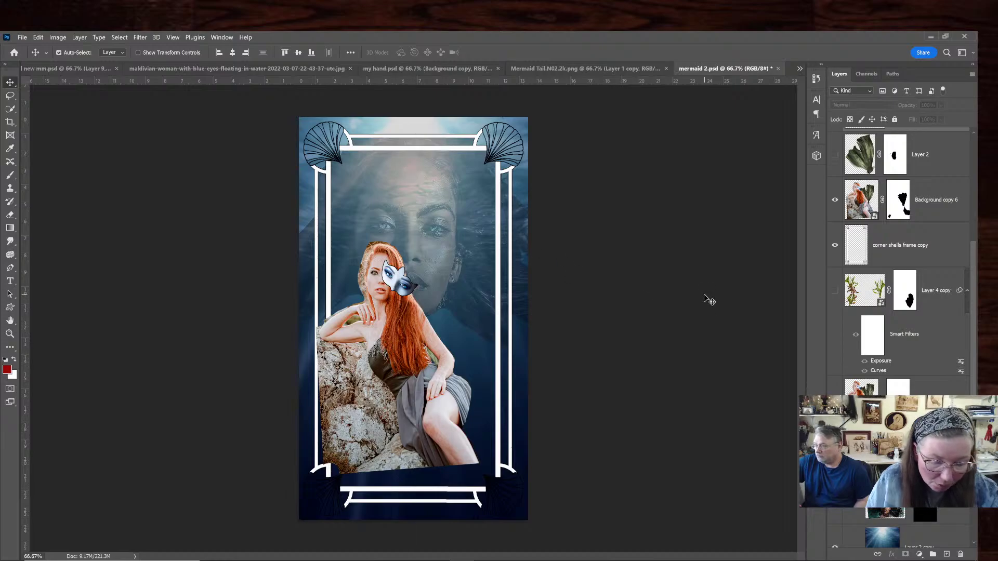
{"action": "key", "text": "ctrl+minus"}
{"action": "key", "text": "ctrl+plus"}
{"action": "key", "text": "ctrl+plus"}
{"action": "key", "text": "ctrl+plus"}
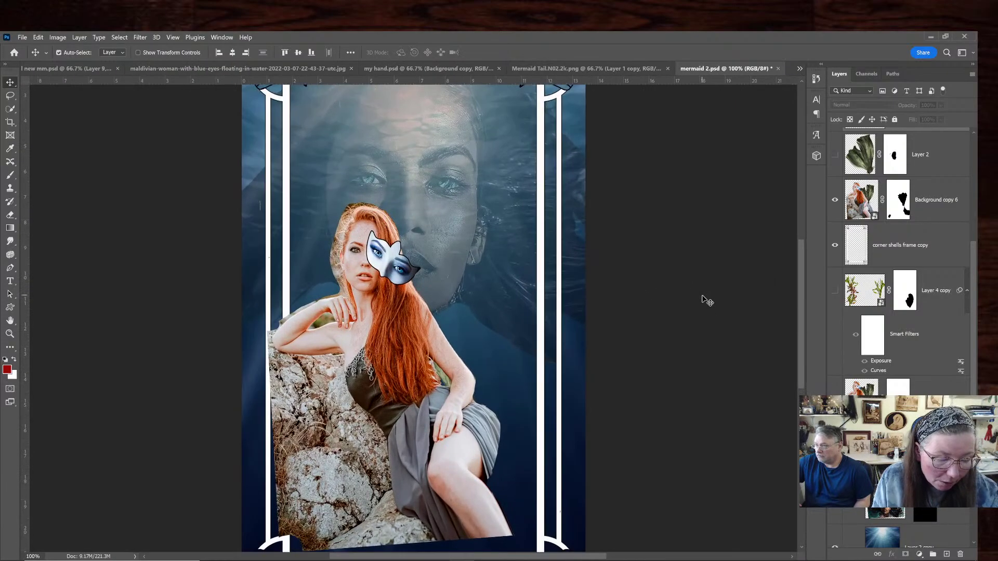
{"action": "key", "text": "ctrl+minus"}
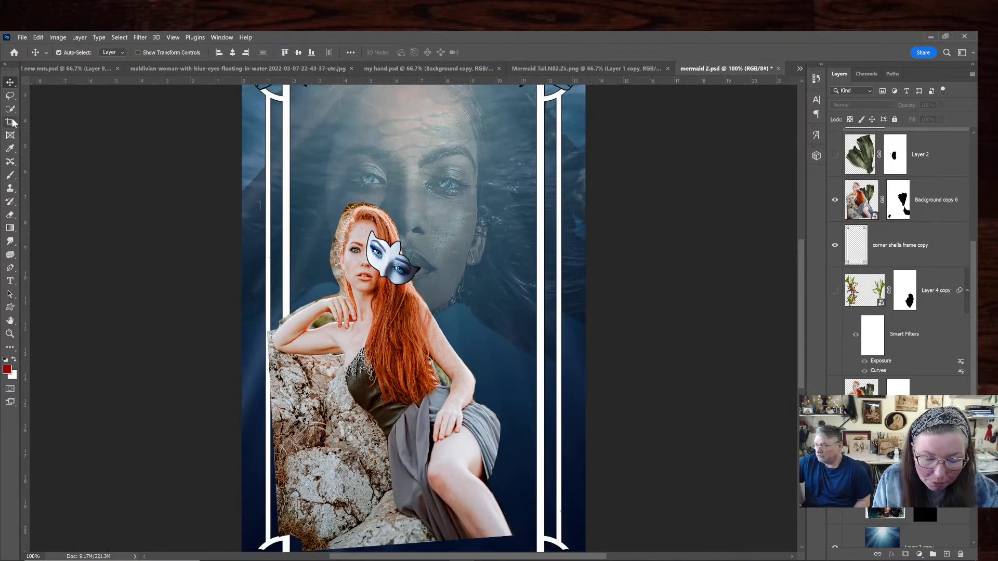
{"action": "key", "text": "ctrl+minus"}
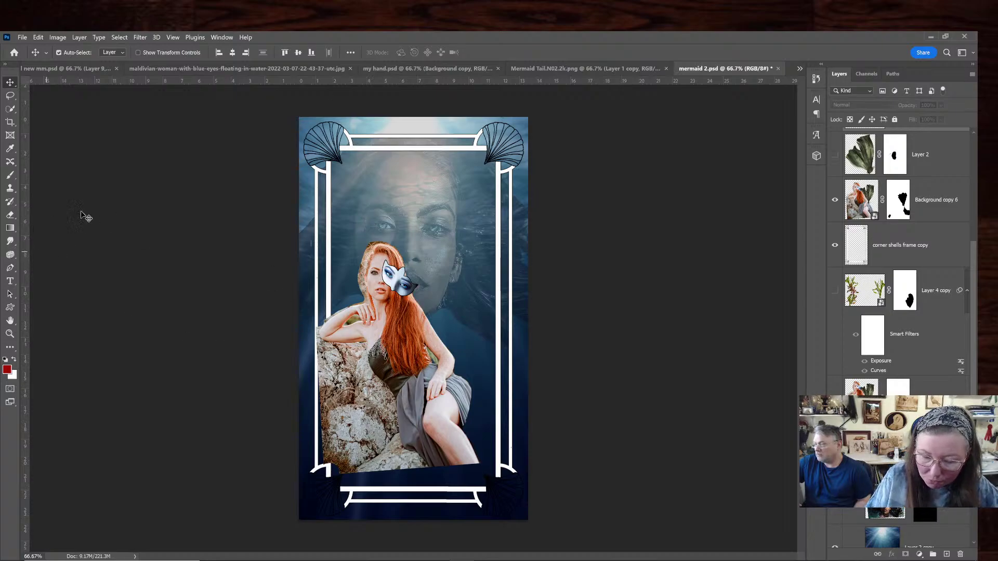
{"action": "left_click_drag", "start_coordinate": [430, 82], "coordinate": [364, 81]}
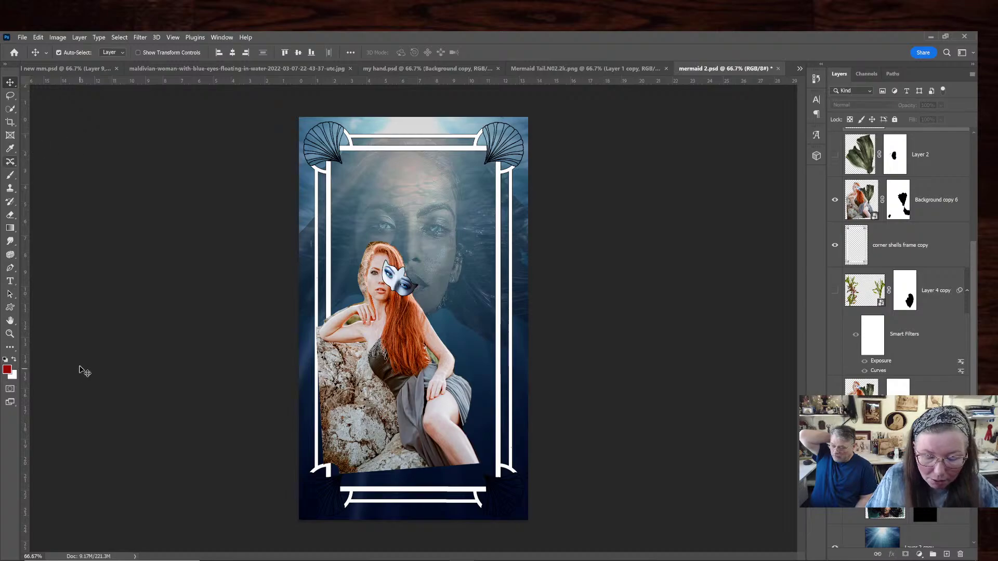
Try to crop the canvas to a wide, short format extending past the artwork, and undo the crop
{"action": "left_click", "coordinate": [11, 124]}
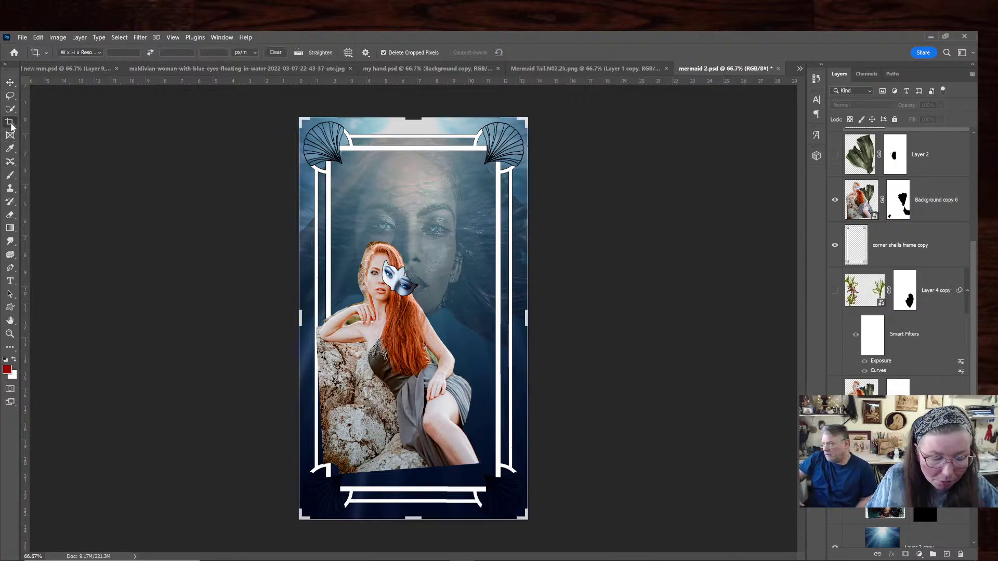
{"action": "left_click_drag", "start_coordinate": [412, 520], "coordinate": [417, 447]}
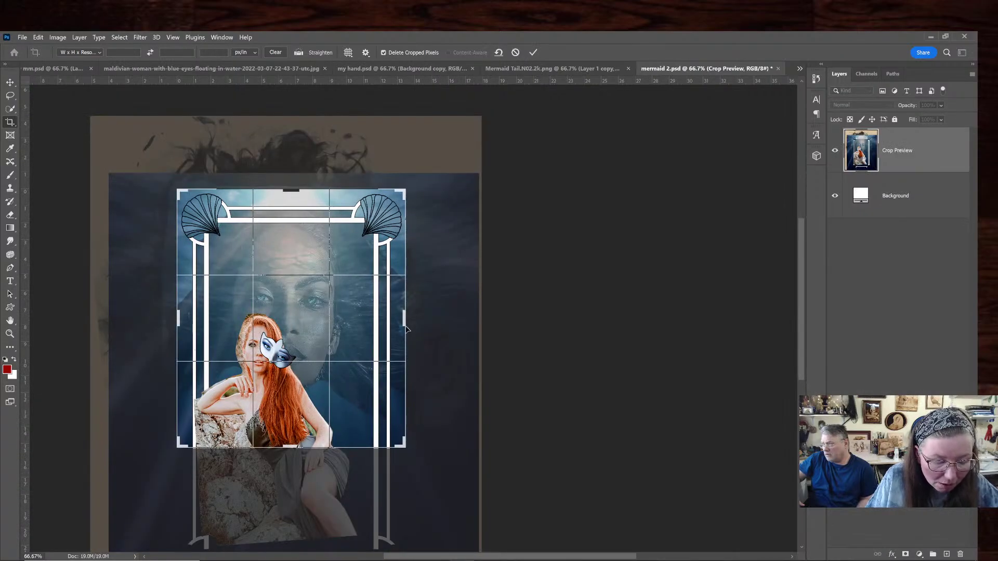
{"action": "left_click_drag", "start_coordinate": [403, 317], "coordinate": [359, 308]}
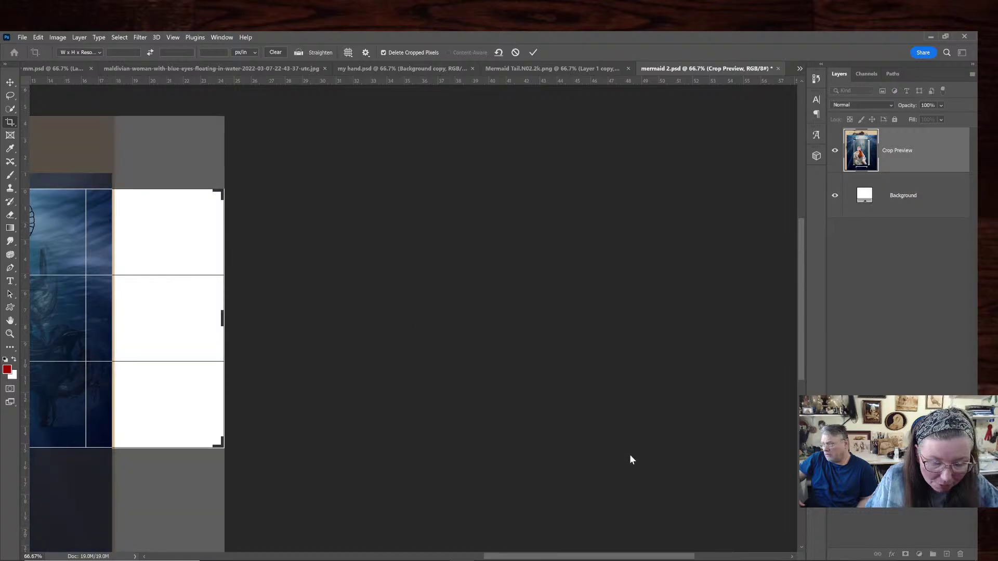
{"action": "key", "text": "ctrl+minus"}
{"action": "key", "text": "ctrl+minus"}
{"action": "key", "text": "ctrl+minus"}
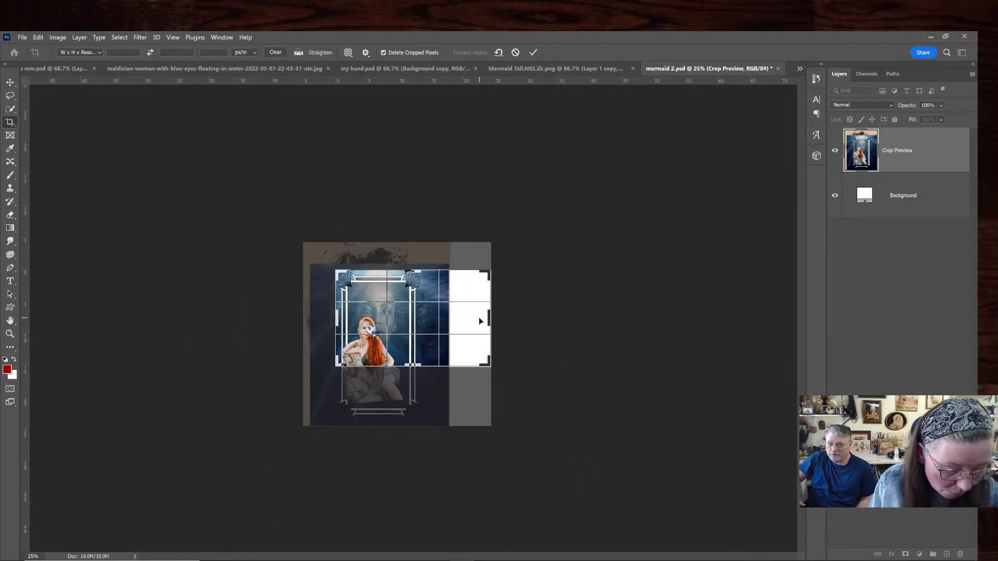
{"action": "left_click_drag", "start_coordinate": [488, 316], "coordinate": [457, 320]}
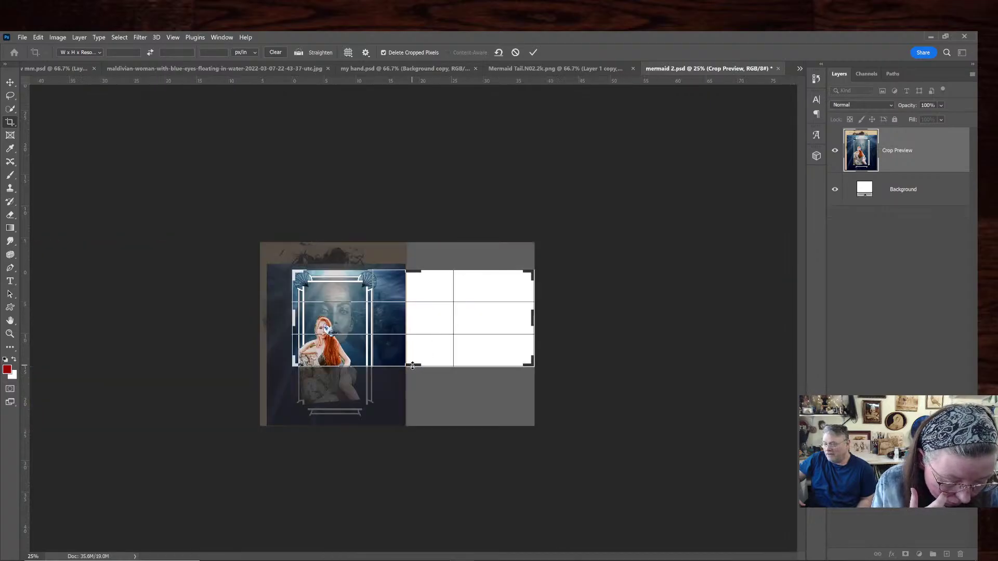
{"action": "mouse_move", "coordinate": [413, 366]}
{"action": "left_mouse_down"}
{"action": "mouse_move", "coordinate": [423, 348]}
{"action": "mouse_move", "coordinate": [413, 355]}
{"action": "left_mouse_up"}
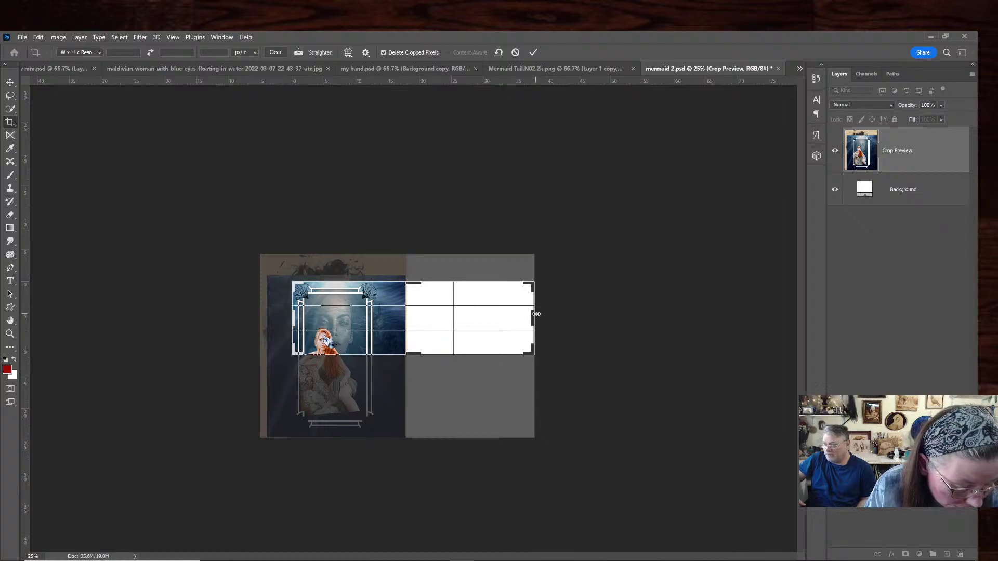
{"action": "left_click_drag", "start_coordinate": [535, 314], "coordinate": [437, 311]}
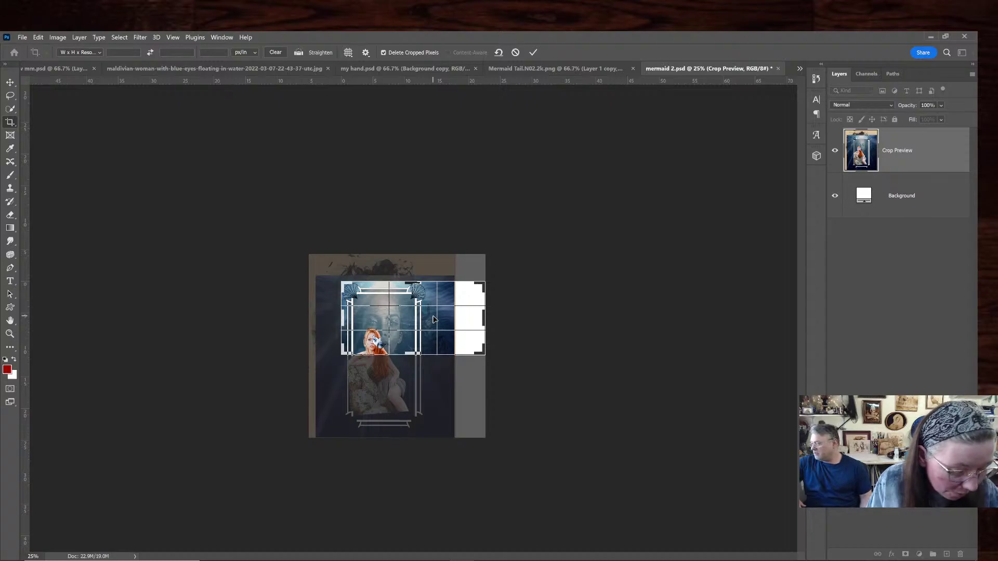
{"action": "left_click_drag", "start_coordinate": [481, 326], "coordinate": [545, 321]}
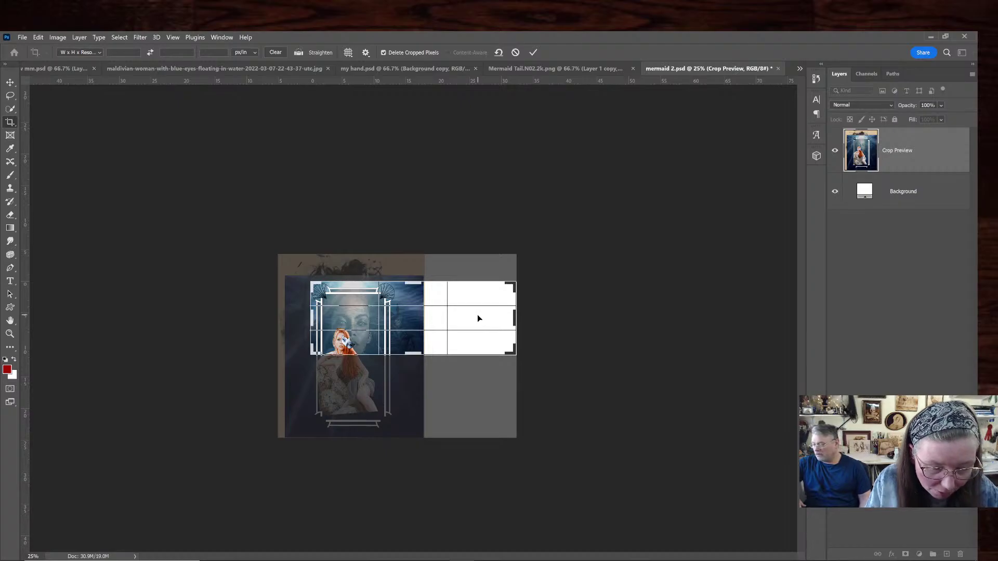
{"action": "key", "text": "Return"}
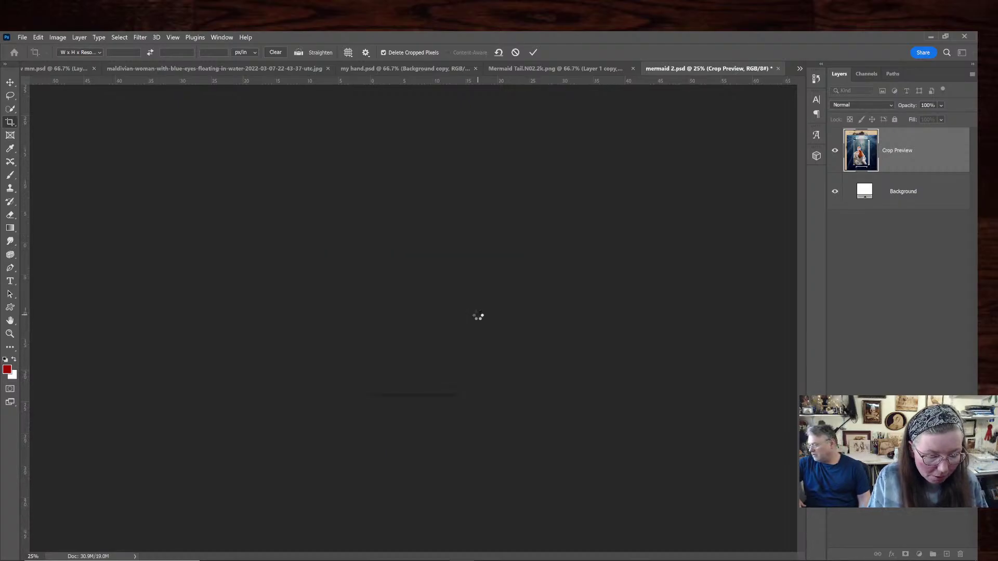
{"action": "key", "text": "ctrl+z"}
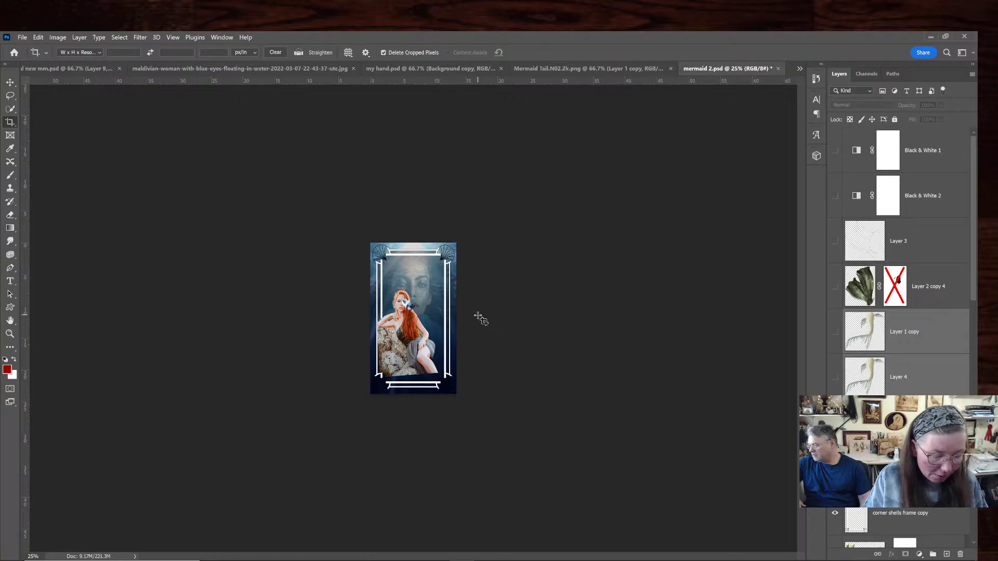
Show the Black & White 1 adjustment layer to give the mermaid 2.psd composite a sepia tone
{"action": "key", "text": "ctrl+equal"}
{"action": "key", "text": "ctrl+equal"}
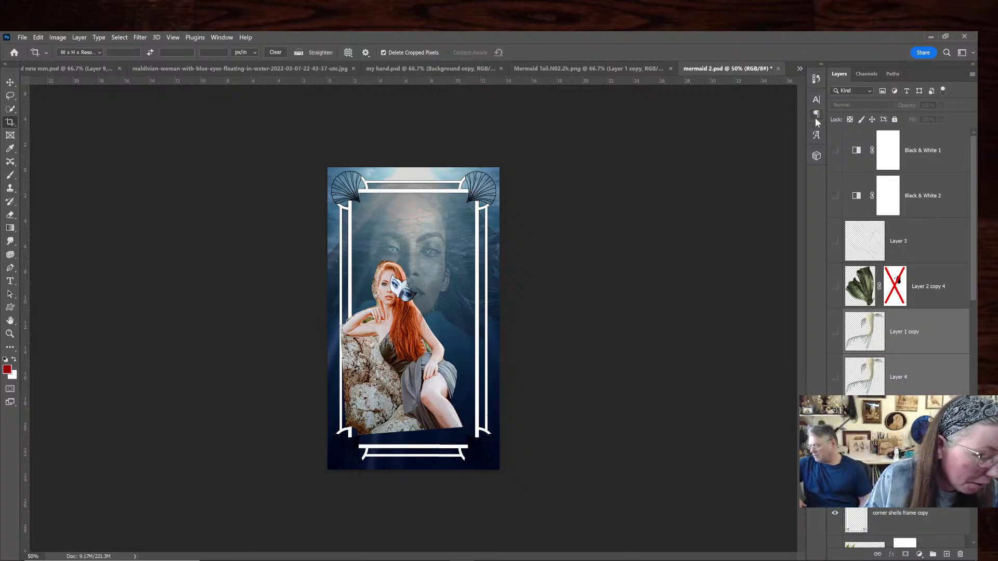
{"action": "left_click", "coordinate": [834, 150]}
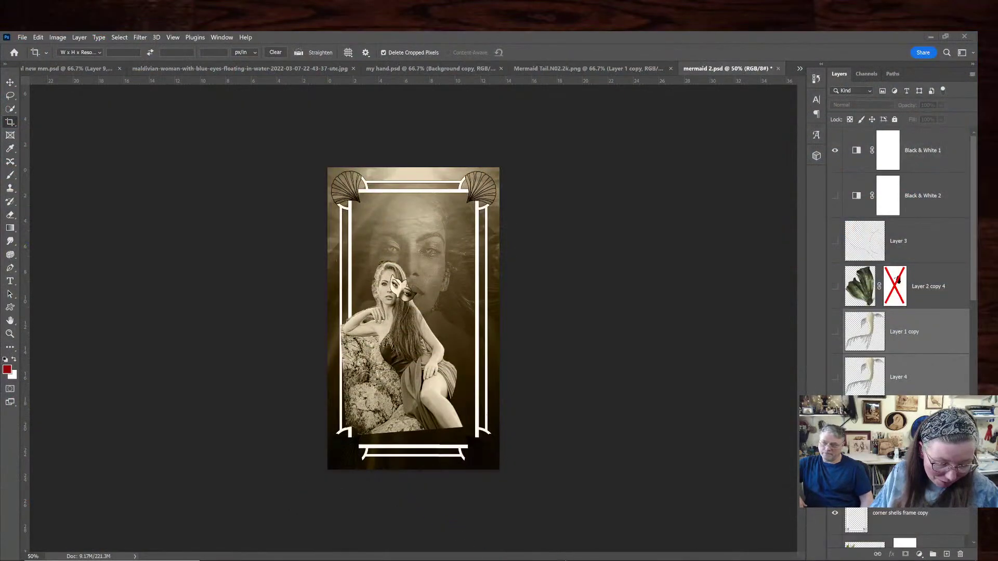
Switch to mermaid comp vertical new mm.psd and hide the swimming mermaid's Layer 10 tail and the Background copy 9 layer
{"action": "left_click", "coordinate": [94, 69]}
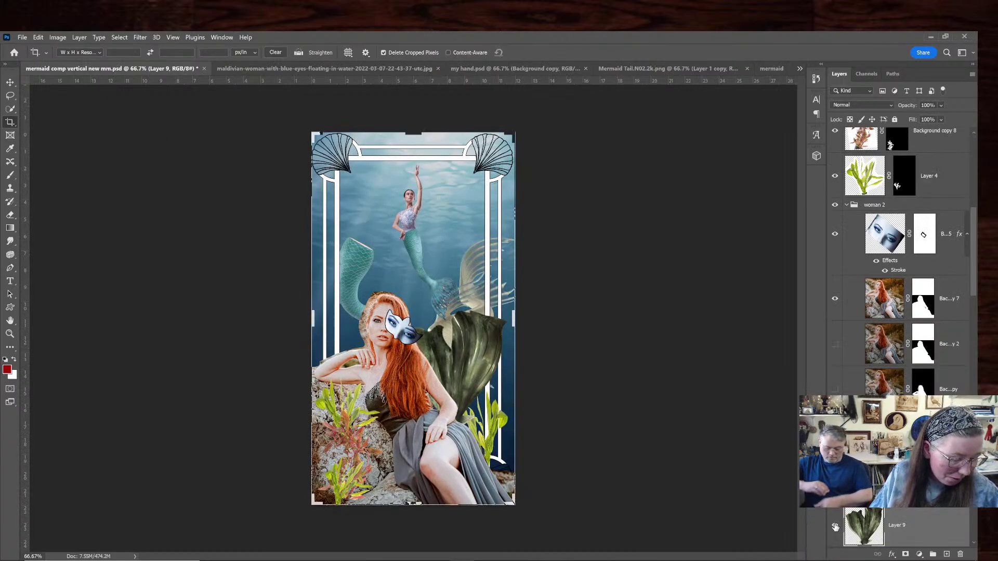
{"action": "scroll", "coordinate": [848, 265], "scroll_direction": "up", "scroll_amount": 6}
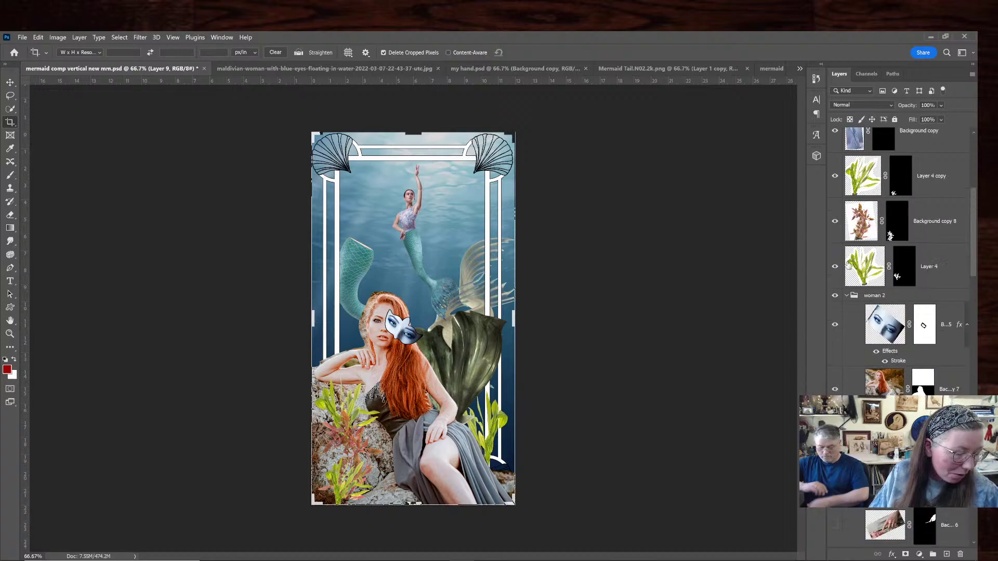
{"action": "left_click", "coordinate": [835, 218]}
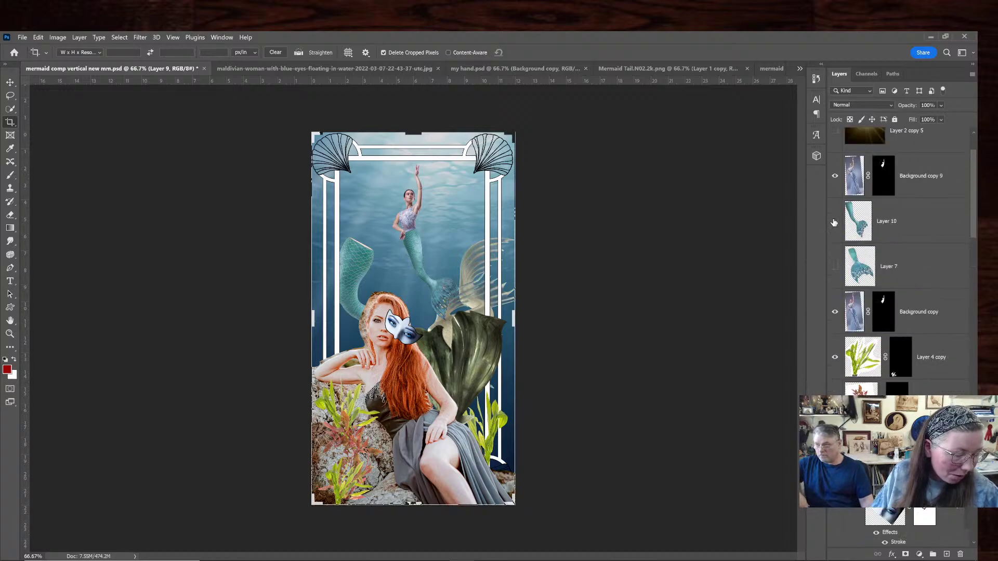
{"action": "left_click", "coordinate": [835, 176]}
{"action": "scroll", "coordinate": [909, 225], "scroll_direction": "up", "scroll_amount": 2}
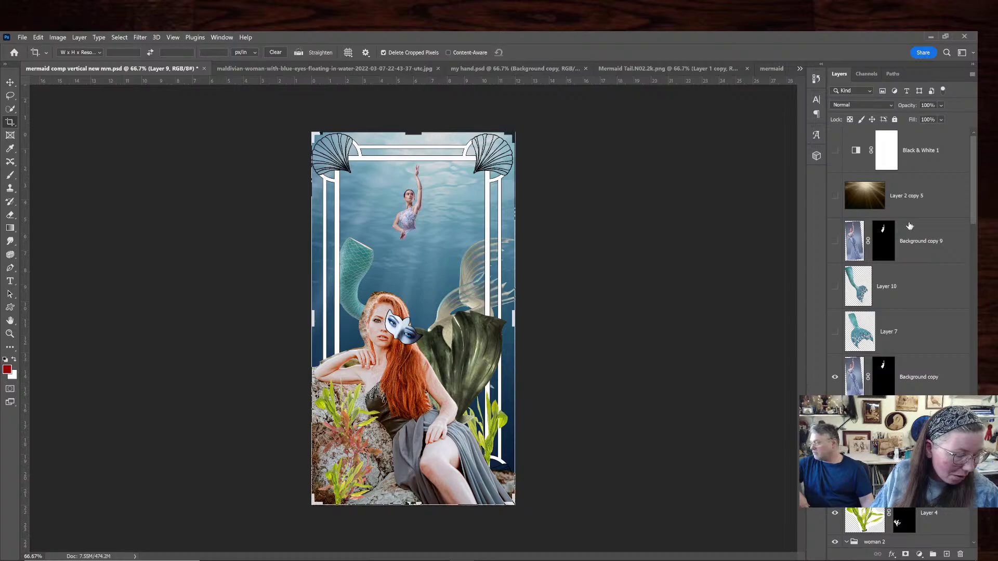
Hide the teal tail on Layer 6 and the pale fin on Layer 5
{"action": "scroll", "coordinate": [909, 226], "scroll_direction": "down", "scroll_amount": 4}
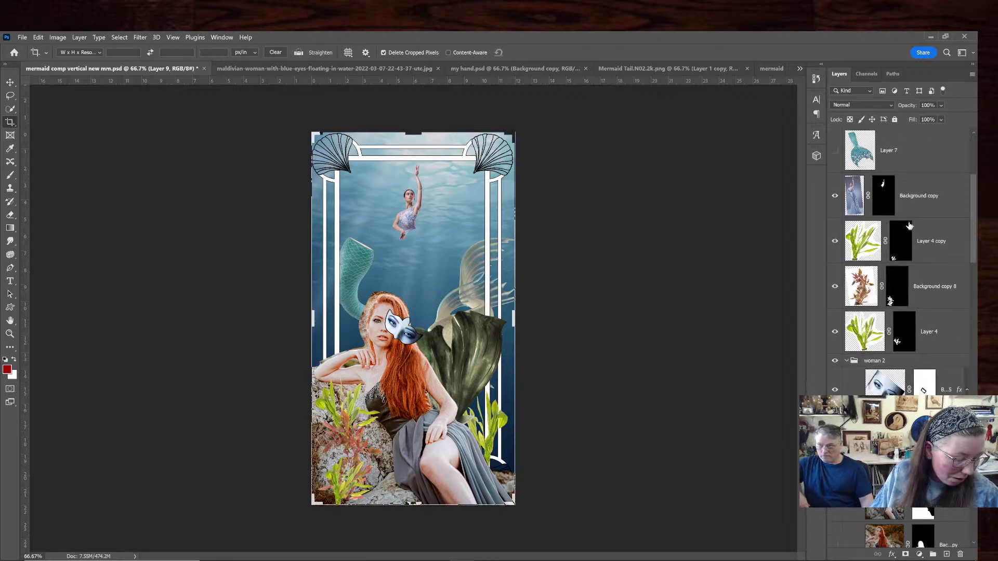
{"action": "scroll", "coordinate": [909, 225], "scroll_direction": "down", "scroll_amount": 5}
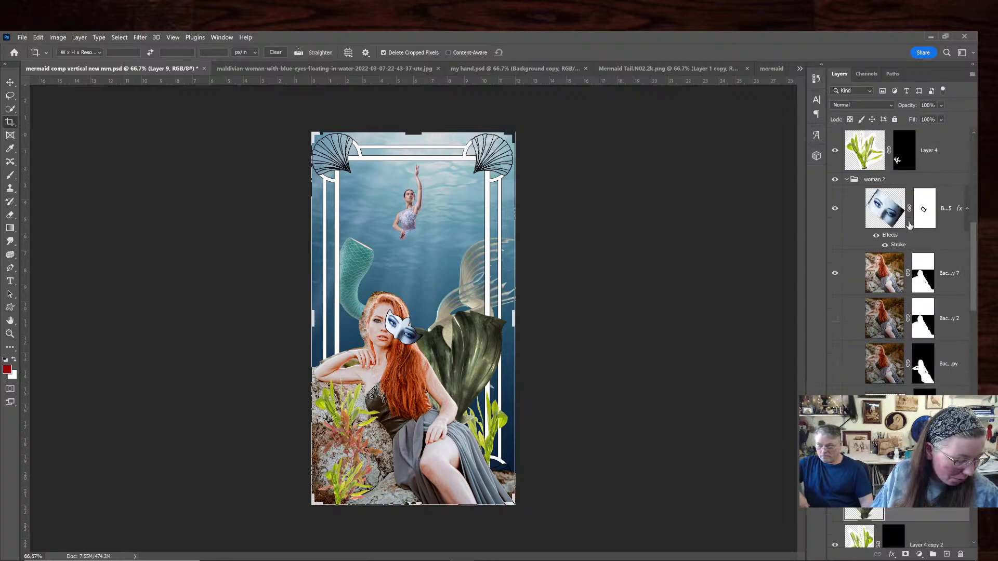
{"action": "scroll", "coordinate": [909, 226], "scroll_direction": "down", "scroll_amount": 8}
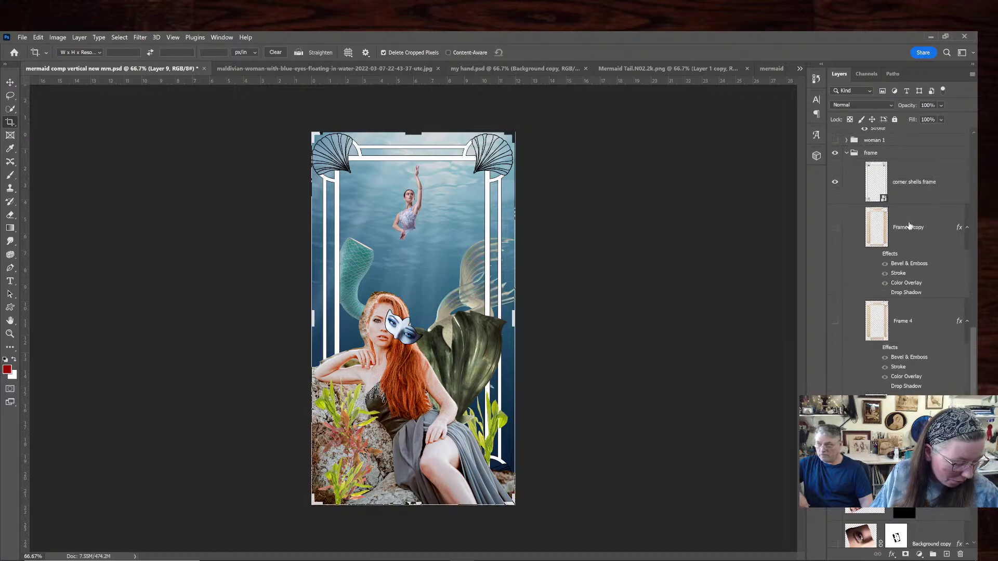
{"action": "scroll", "coordinate": [909, 225], "scroll_direction": "down", "scroll_amount": 2}
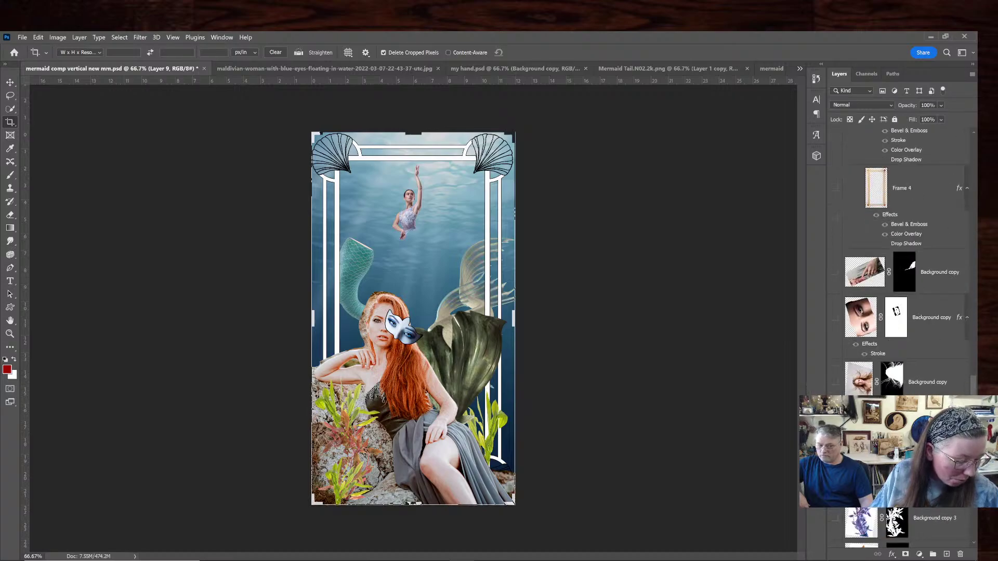
{"action": "scroll", "coordinate": [909, 226], "scroll_direction": "down", "scroll_amount": 3}
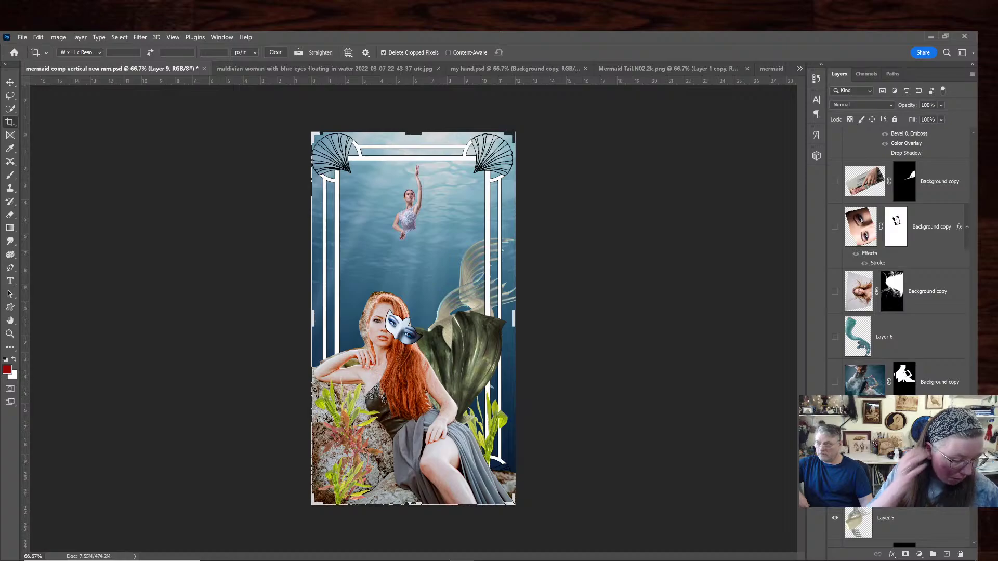
{"action": "left_click", "coordinate": [835, 452]}
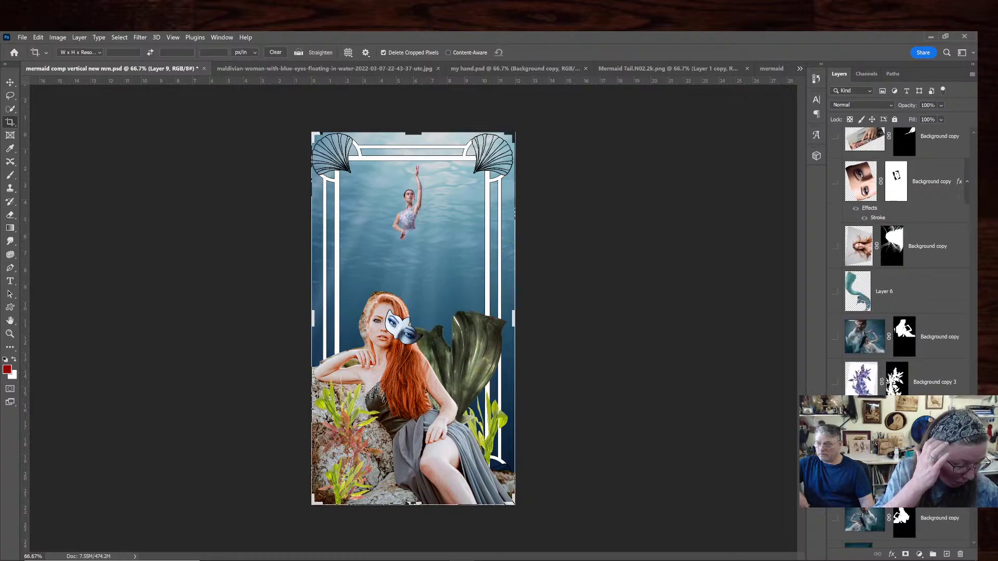
Collapse the frame group and hide the Background copy layer containing the swimming woman
{"action": "scroll", "coordinate": [899, 260], "scroll_direction": "down", "scroll_amount": 5}
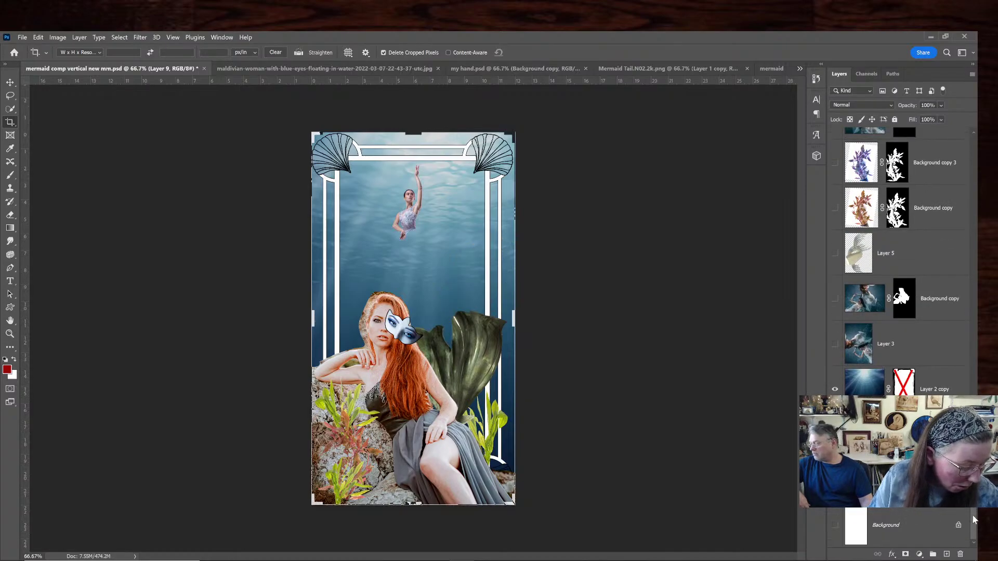
{"action": "left_click_drag", "start_coordinate": [973, 491], "coordinate": [973, 334]}
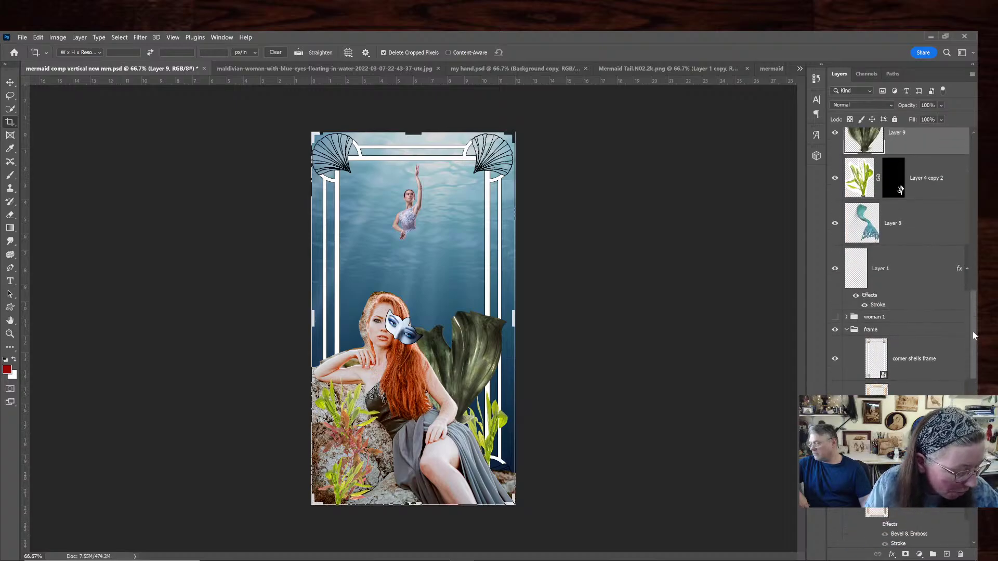
{"action": "left_click", "coordinate": [846, 330]}
{"action": "left_click_drag", "start_coordinate": [972, 334], "coordinate": [965, 185]}
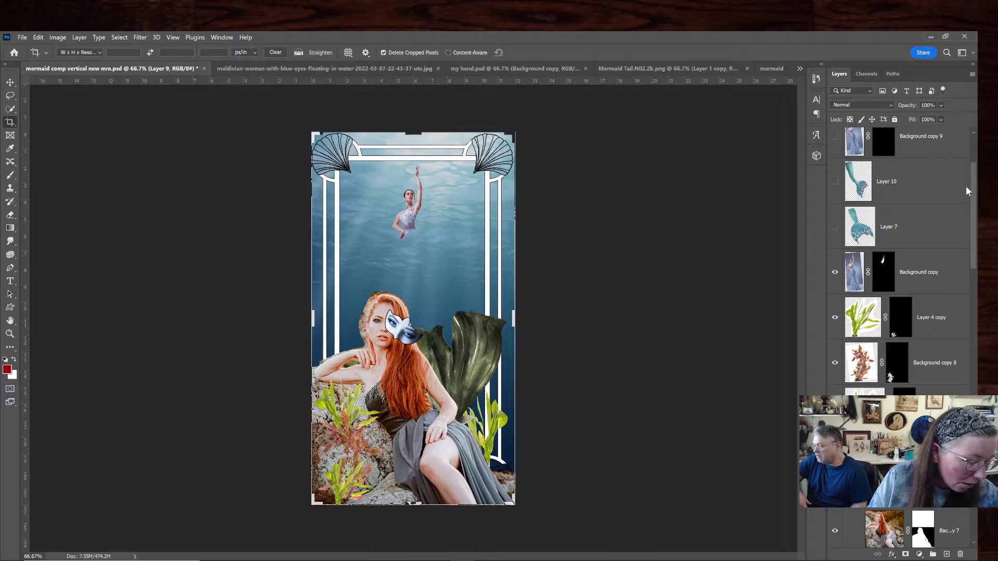
{"action": "left_click", "coordinate": [834, 274]}
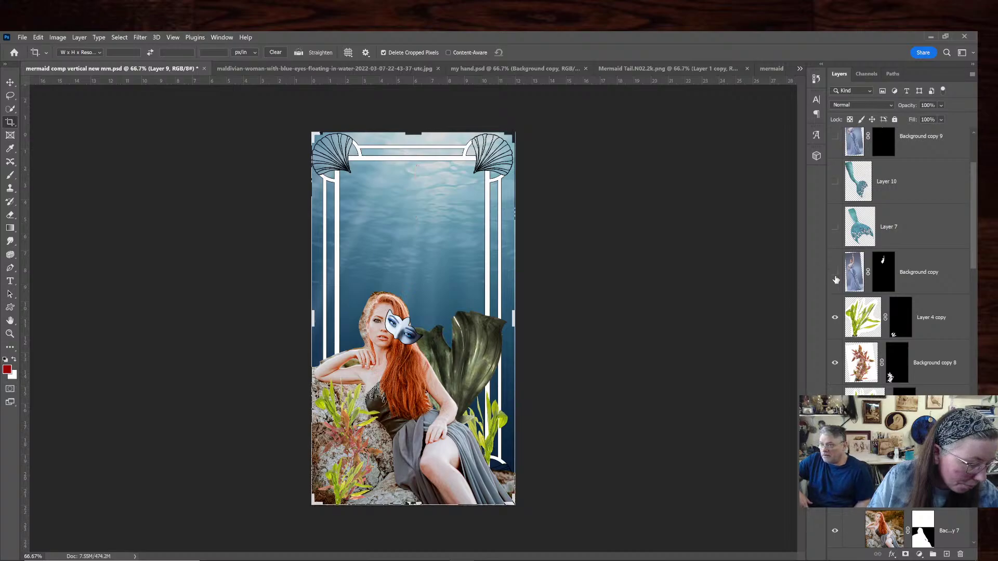
Copy the masked hand holding the paintbrush from my hand.psd into the mermaid 2.psd composite
{"action": "left_click", "coordinate": [315, 68]}
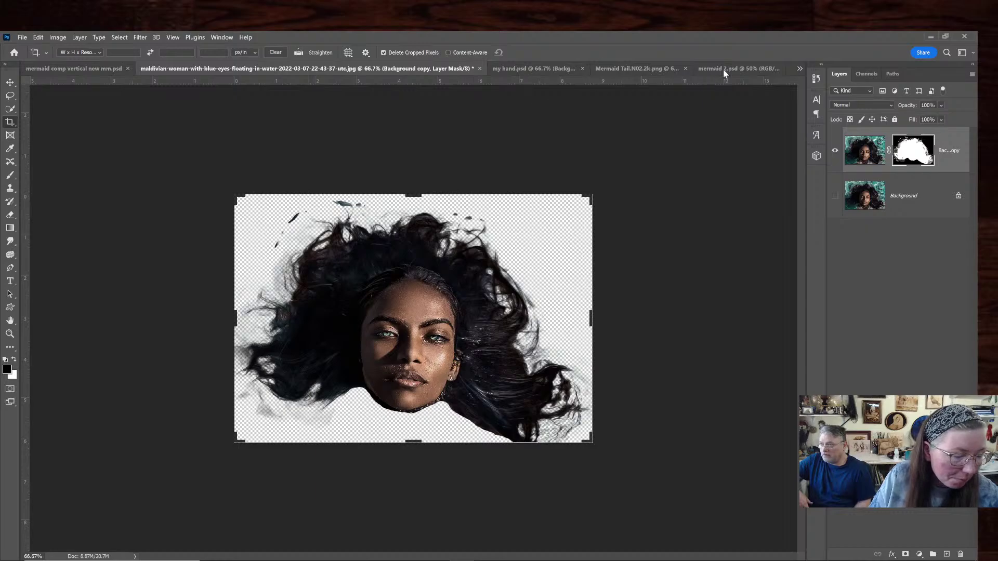
{"action": "left_click", "coordinate": [769, 68]}
{"action": "left_click", "coordinate": [457, 68]}
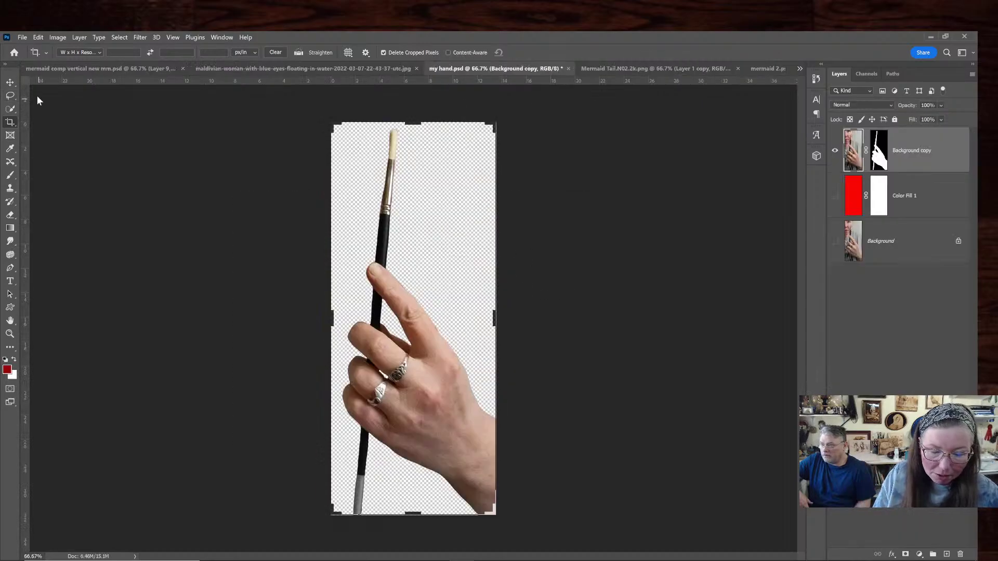
{"action": "left_click", "coordinate": [11, 82]}
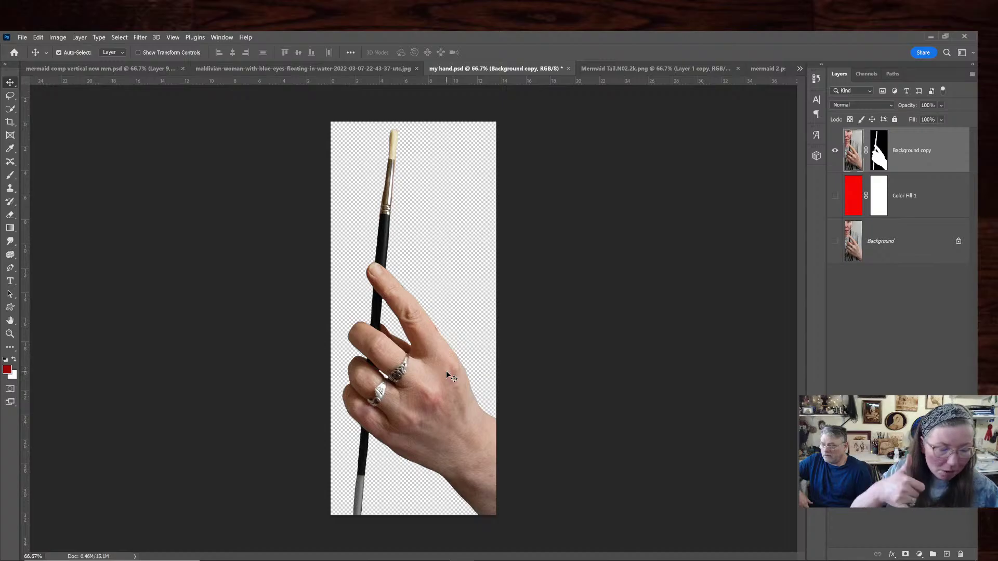
{"action": "left_click_drag", "start_coordinate": [446, 370], "coordinate": [370, 479]}
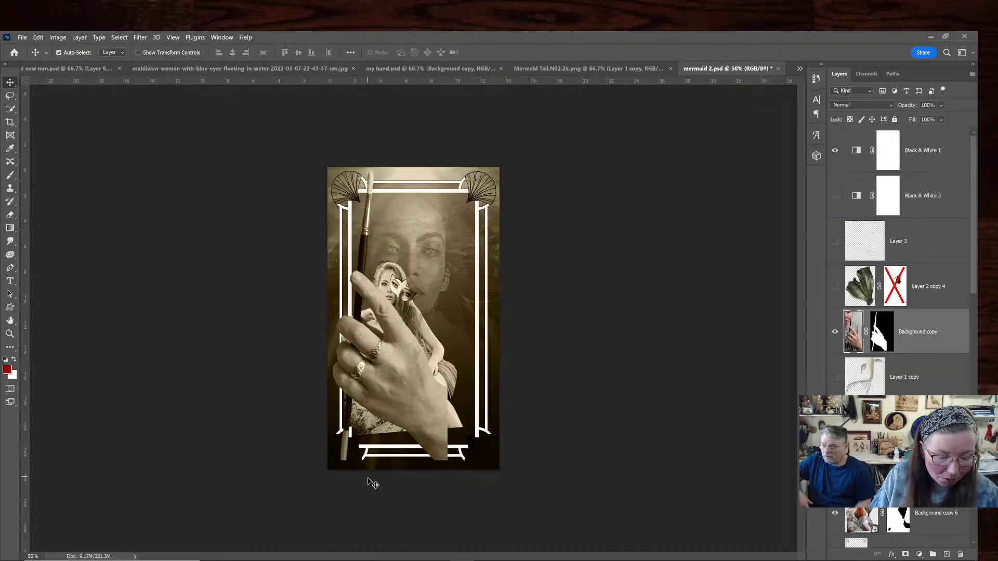
Open and close a free transform on the placed hand without changing it, and hide its Background copy layer
{"action": "key", "text": "ctrl+t"}
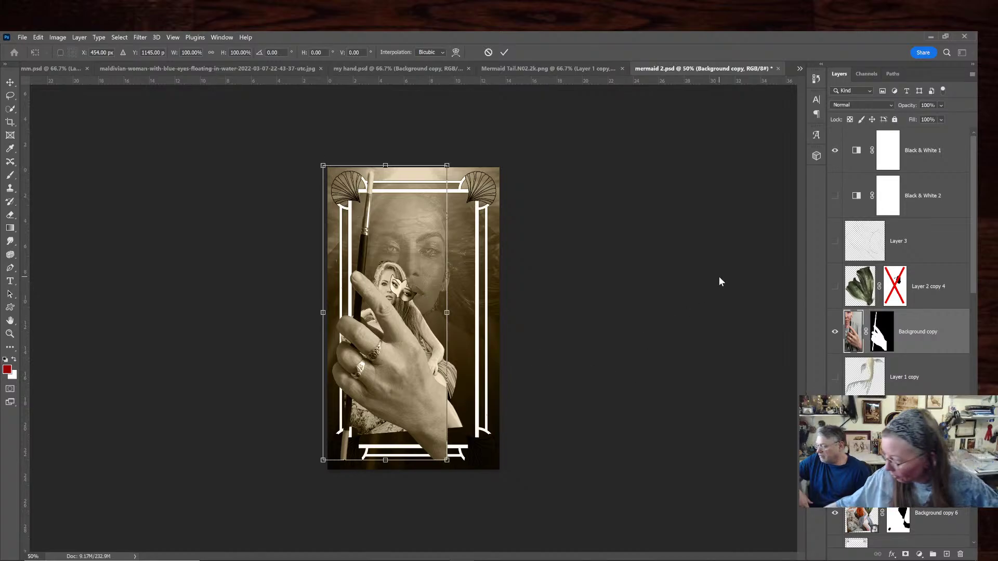
{"action": "key", "text": "Return"}
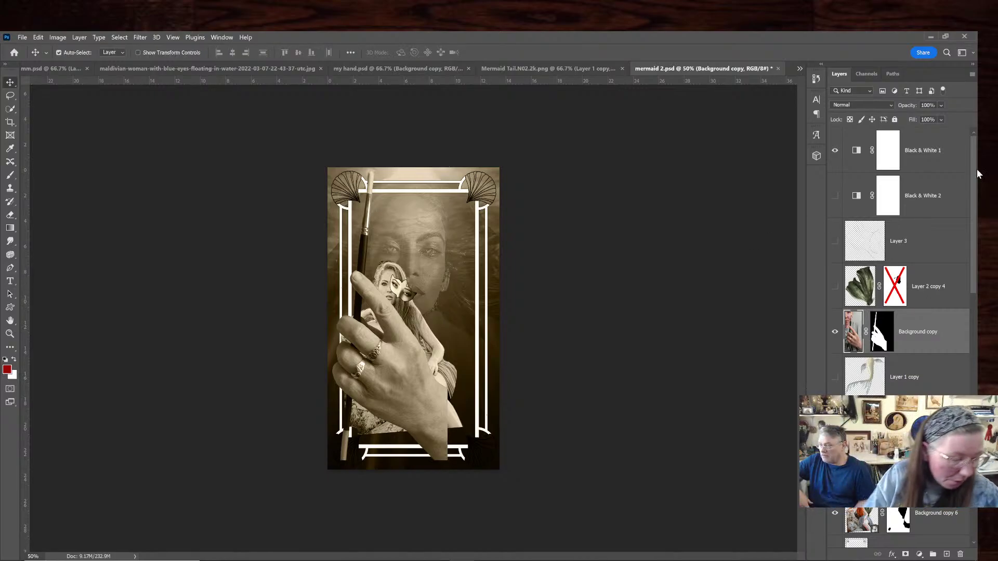
{"action": "left_click", "coordinate": [834, 332]}
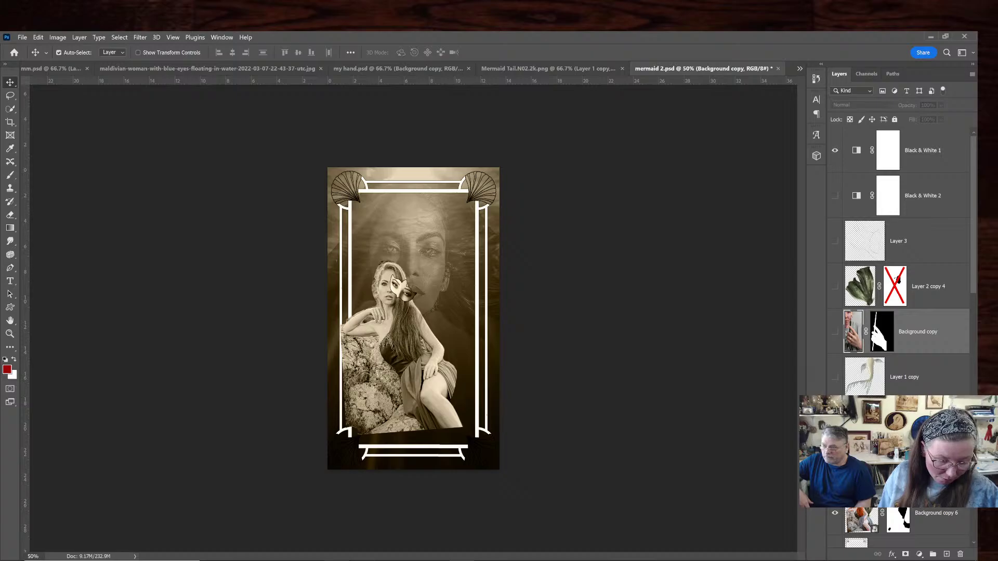
Switch to the YouTube Studio live-streaming window to check the stream and its chat
{"action": "mouse_move", "coordinate": [337, 560]}
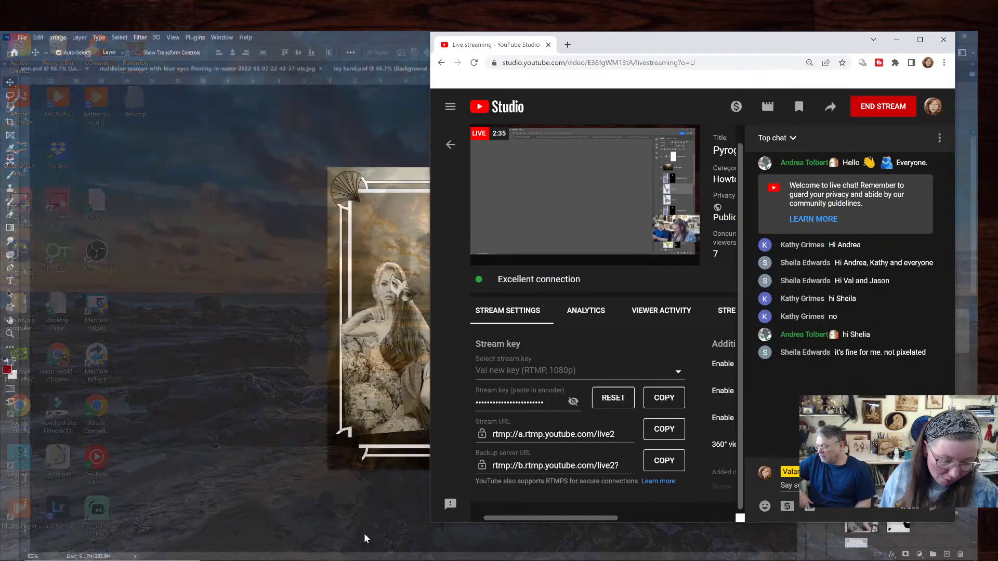
{"action": "left_click", "coordinate": [363, 534]}
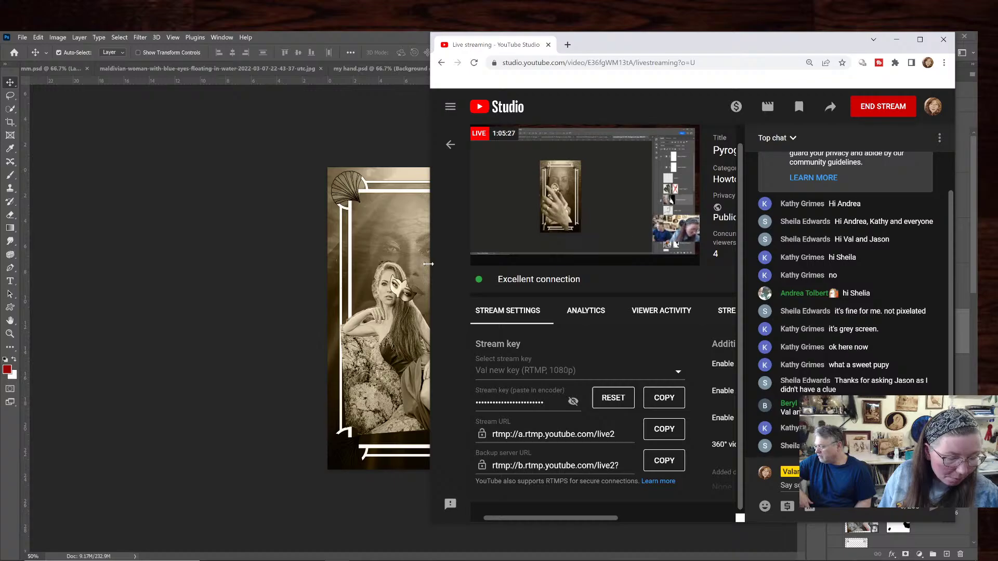
Widen the YouTube Studio window, move it clear of the composite, and set the chat view to Live chat
{"action": "left_click_drag", "start_coordinate": [428, 264], "coordinate": [2, 199]}
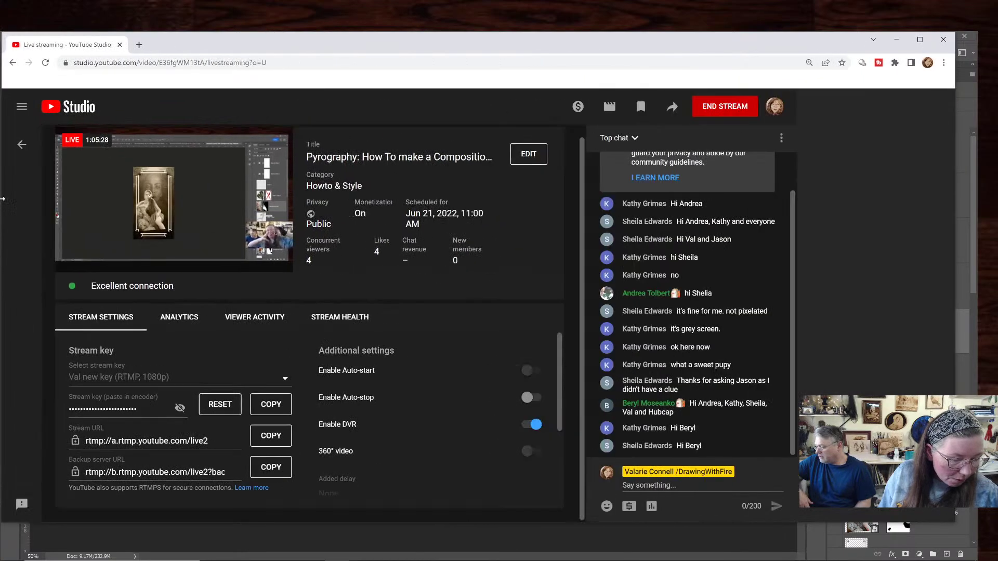
{"action": "left_click_drag", "start_coordinate": [811, 48], "coordinate": [137, 48]}
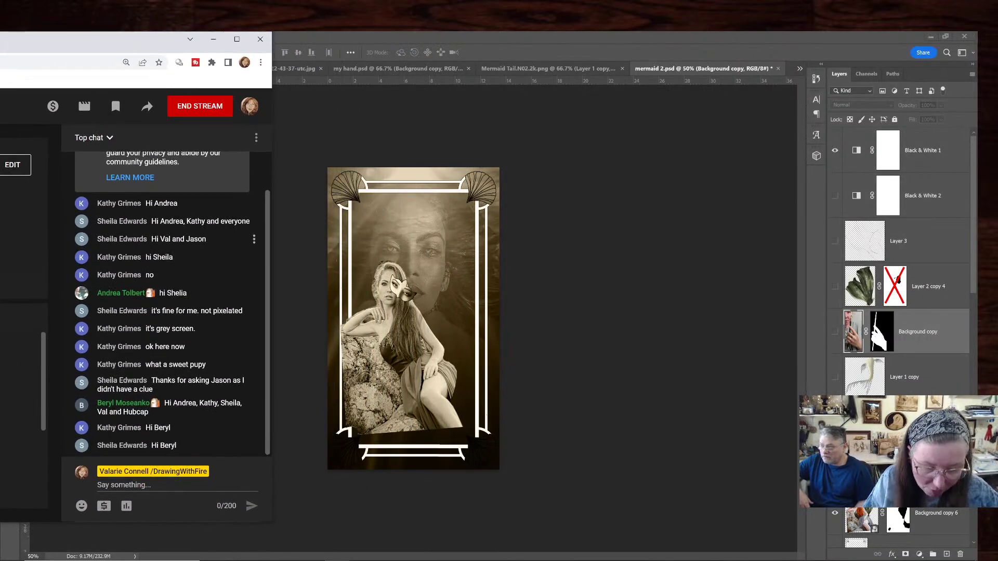
{"action": "left_click", "coordinate": [256, 140]}
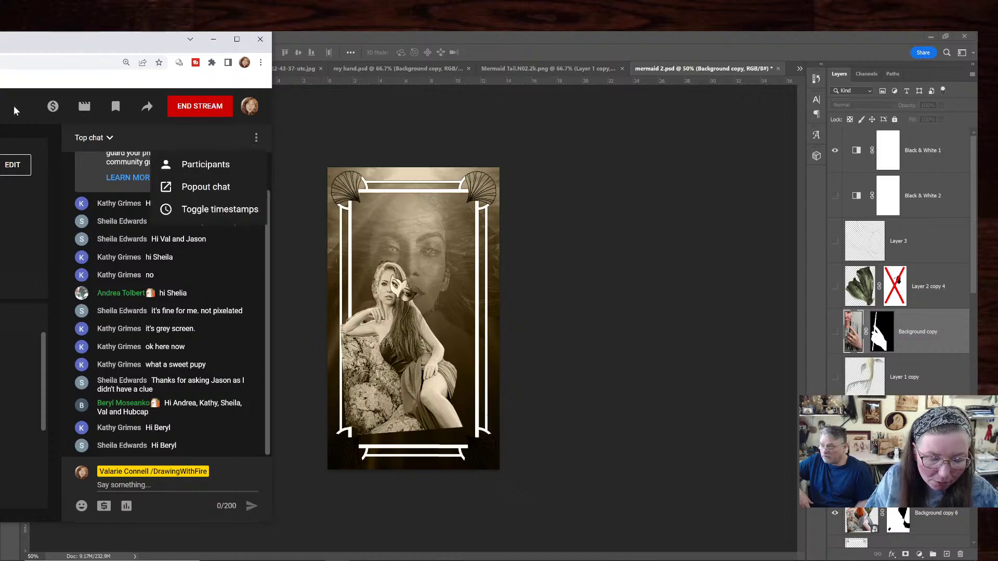
{"action": "left_click", "coordinate": [110, 139]}
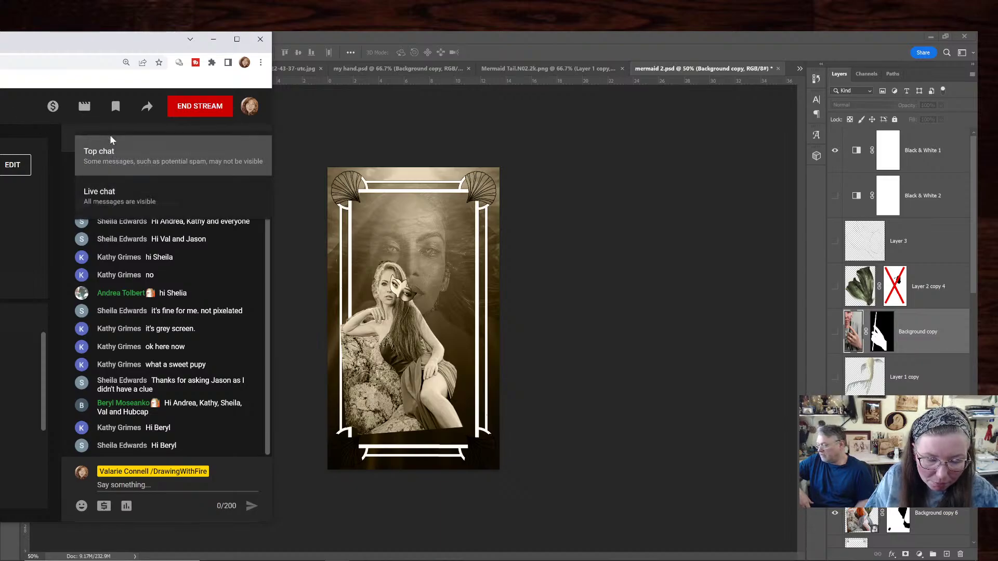
{"action": "left_click", "coordinate": [106, 191]}
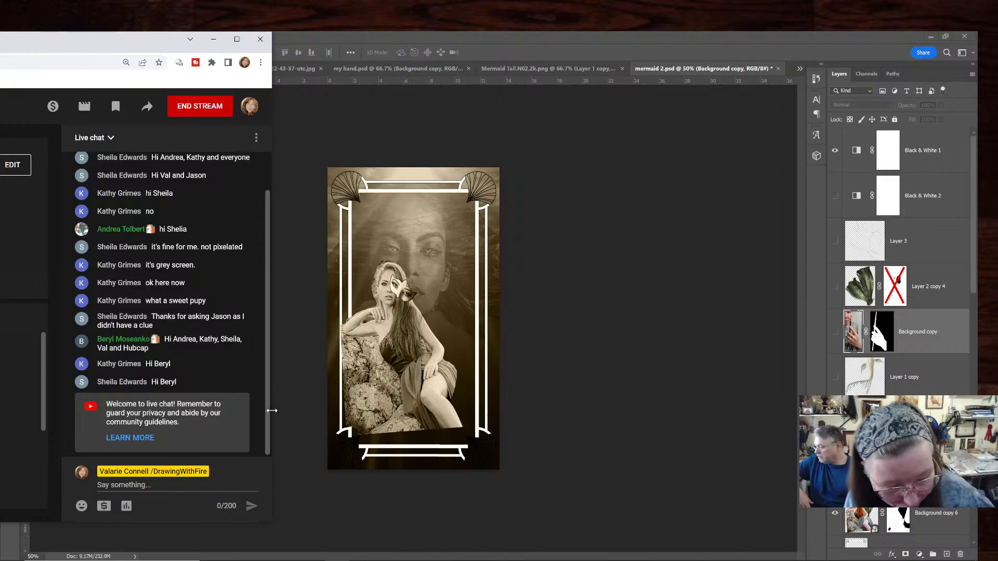
{"action": "left_click", "coordinate": [214, 39]}
Switch to Streamlabs Desktop and toggle the visibility of the You are awesome source in the Photoshop scene
{"action": "mouse_move", "coordinate": [461, 559]}
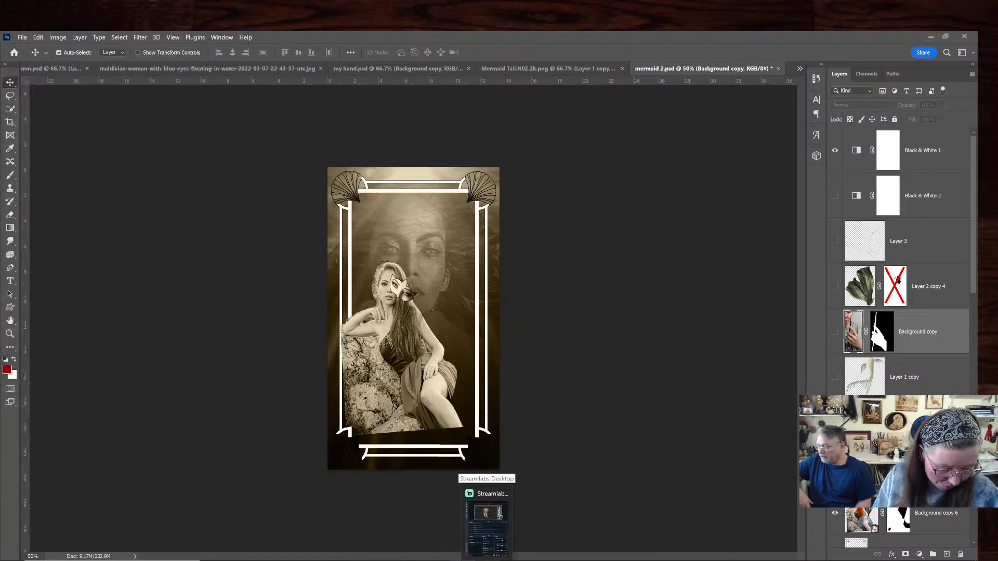
{"action": "left_click", "coordinate": [487, 536]}
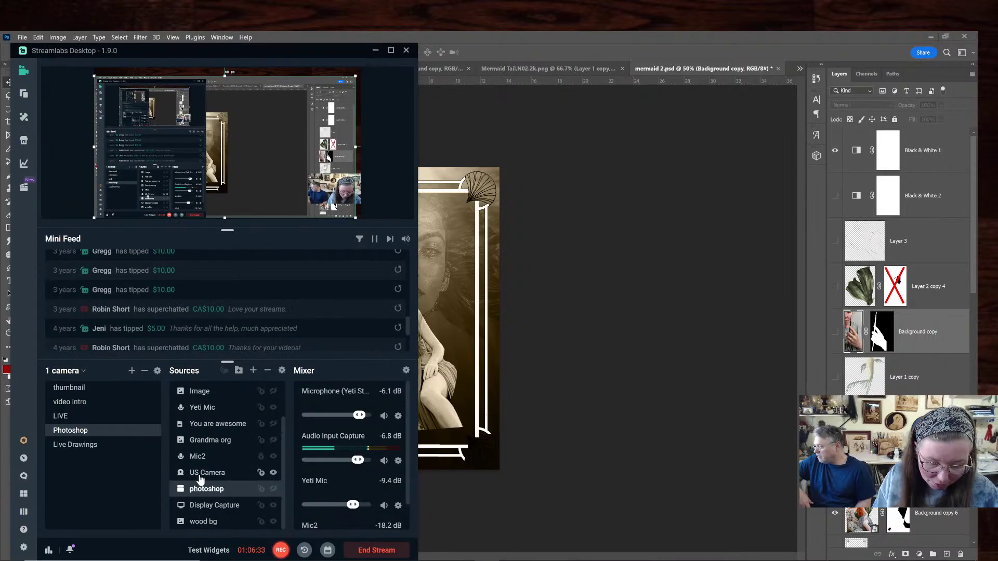
{"action": "left_click", "coordinate": [273, 427]}
{"action": "left_click", "coordinate": [375, 50]}
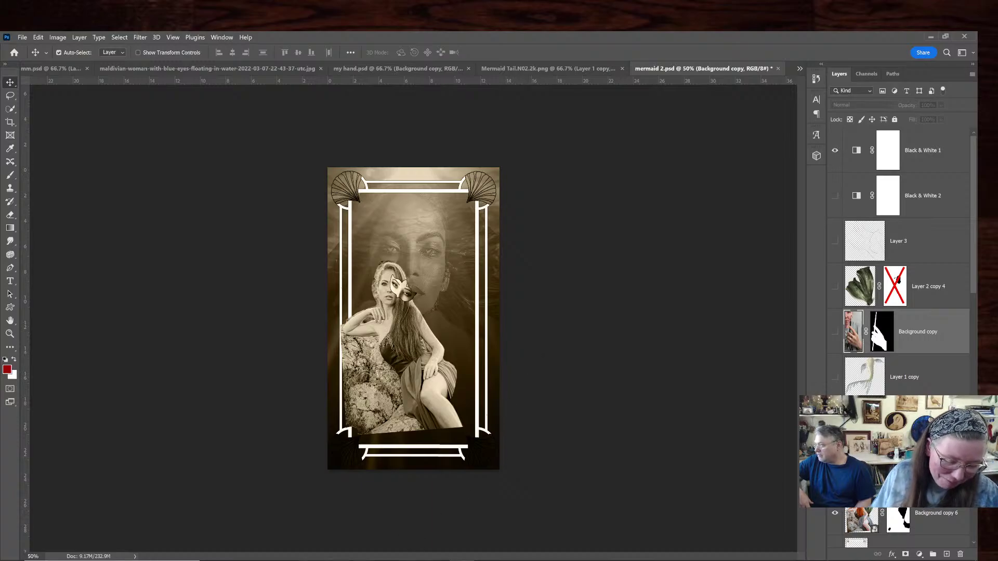
Switch back to the YouTube Studio live-streaming window and end the stream
{"action": "mouse_move", "coordinate": [336, 559]}
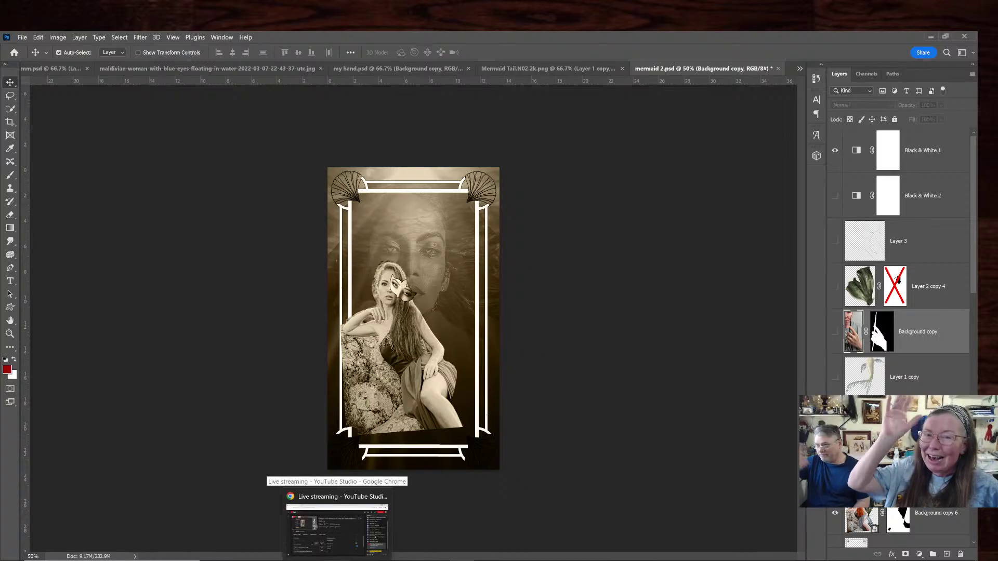
{"action": "left_click", "coordinate": [337, 527]}
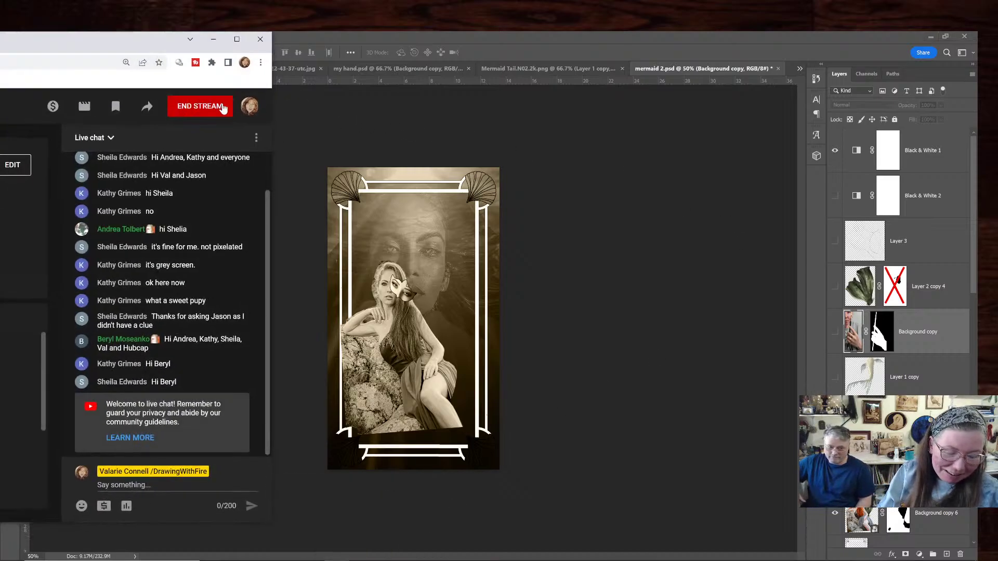
{"action": "left_click", "coordinate": [200, 106]}
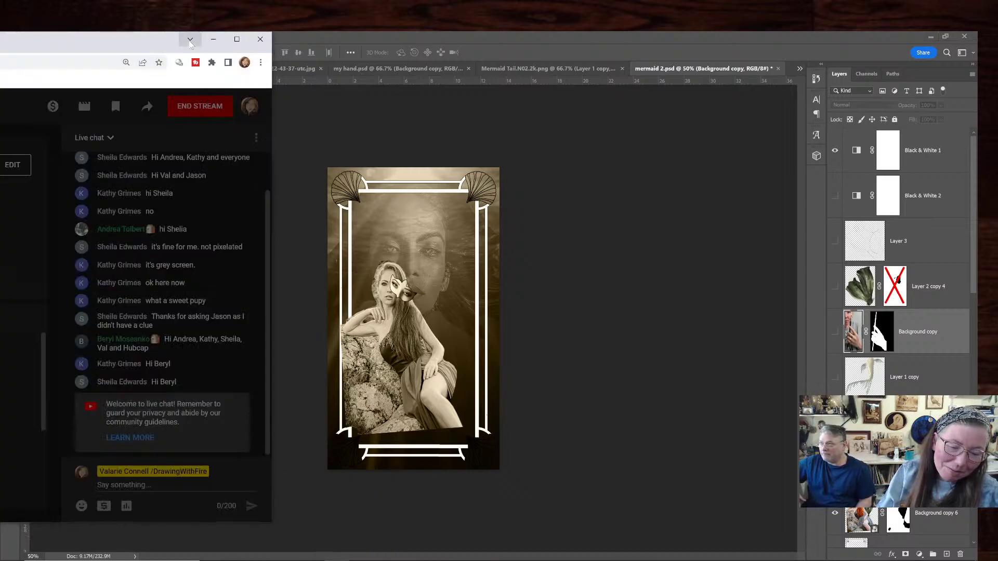